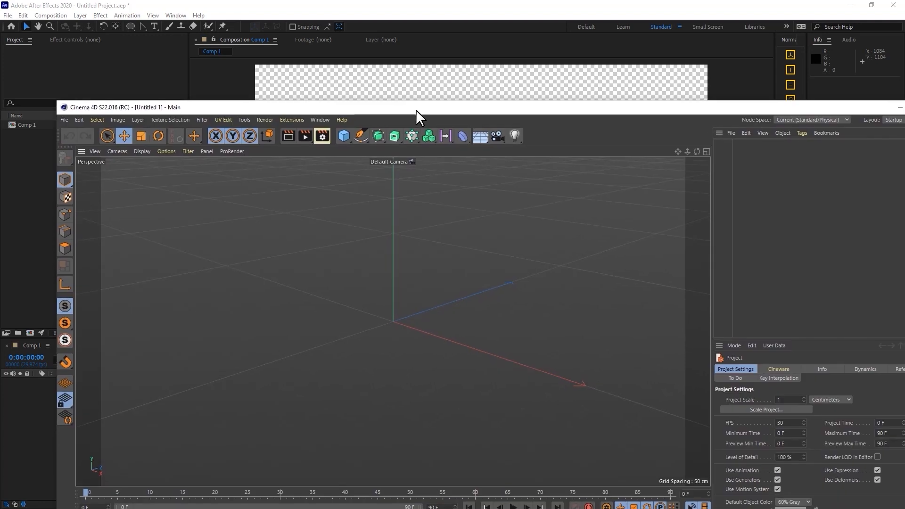
- Switch to the web browser and open the Sketchfab site in a new tab
{"action": "left_click_drag", "start_coordinate": [245, 55], "coordinate": [171, 2]}
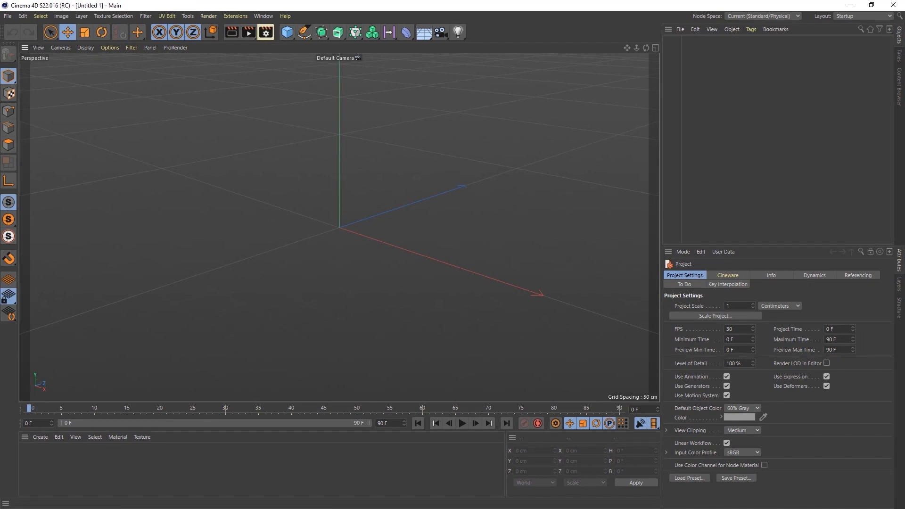
{"action": "key", "text": "alt+Tab"}
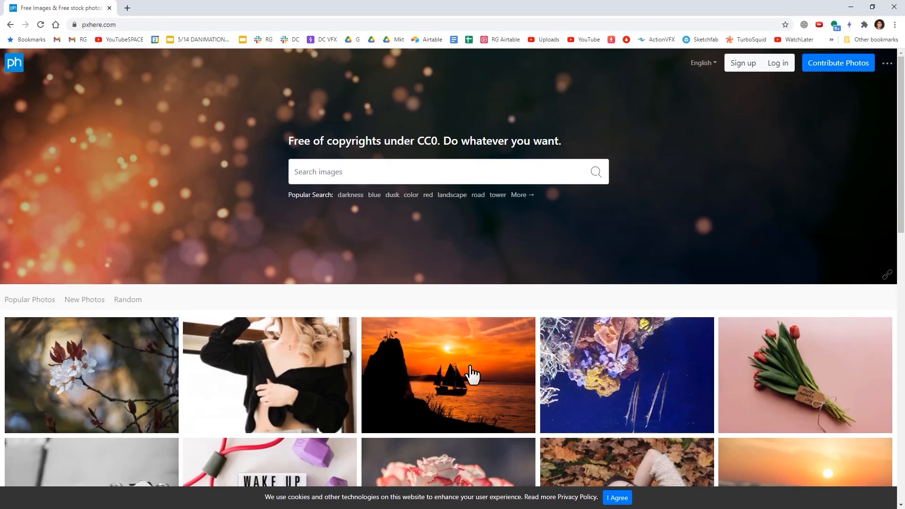
{"action": "left_click", "coordinate": [126, 9]}
{"action": "left_click", "coordinate": [698, 41]}
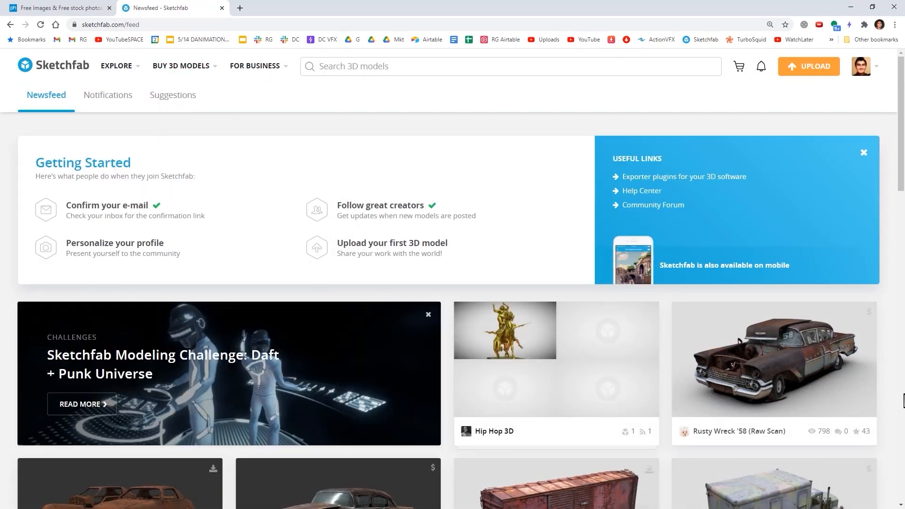
- Browse the 3D models offered in the Sketchfab newsfeed
{"action": "scroll", "coordinate": [626, 360], "scroll_direction": "down", "scroll_amount": 18}
{"action": "scroll", "coordinate": [595, 303], "scroll_direction": "down", "scroll_amount": 6}
{"action": "scroll", "coordinate": [672, 307], "scroll_direction": "up", "scroll_amount": 8}
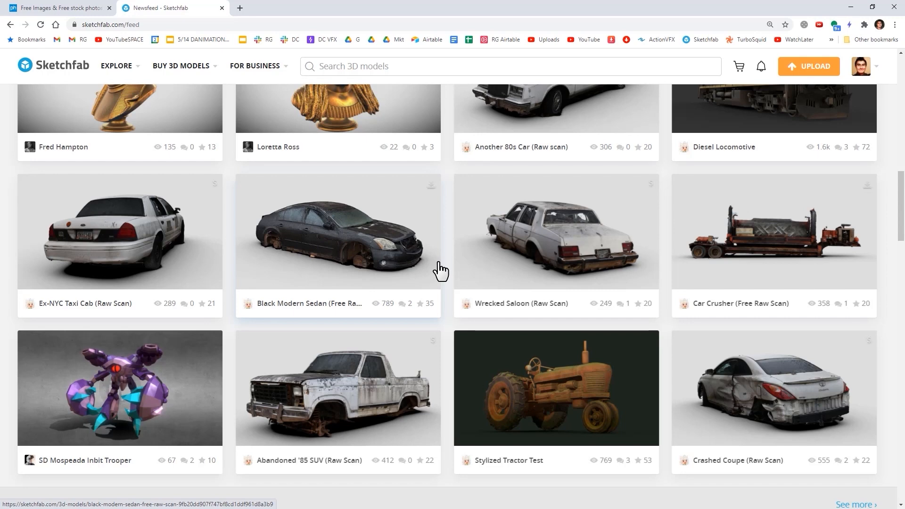
{"action": "scroll", "coordinate": [439, 269], "scroll_direction": "up", "scroll_amount": 6}
{"action": "scroll", "coordinate": [429, 415], "scroll_direction": "down", "scroll_amount": 6}
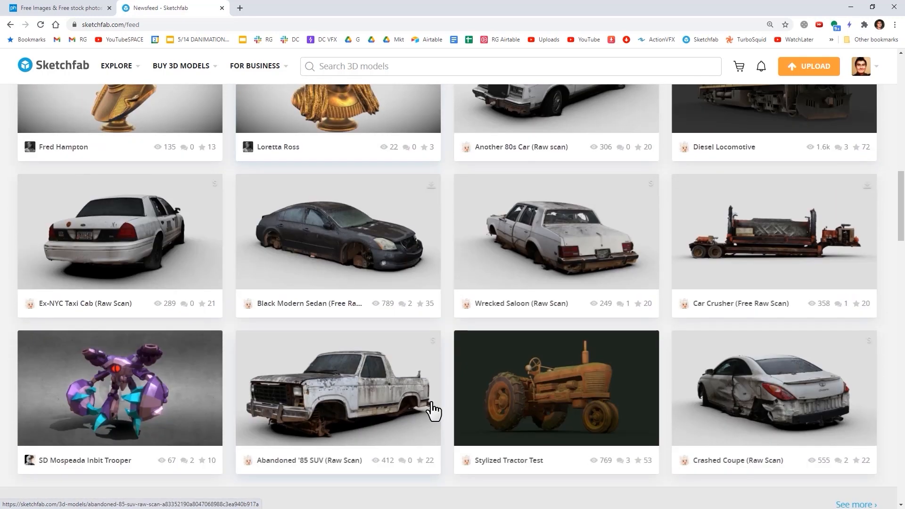
{"action": "scroll", "coordinate": [433, 411], "scroll_direction": "down", "scroll_amount": 12}
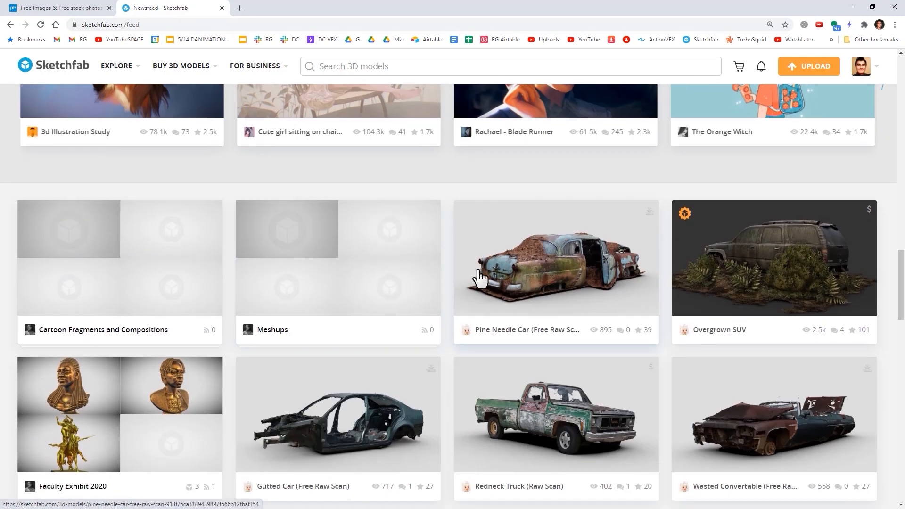
{"action": "scroll", "coordinate": [481, 280], "scroll_direction": "down", "scroll_amount": 3}
{"action": "scroll", "coordinate": [483, 280], "scroll_direction": "up", "scroll_amount": 18}
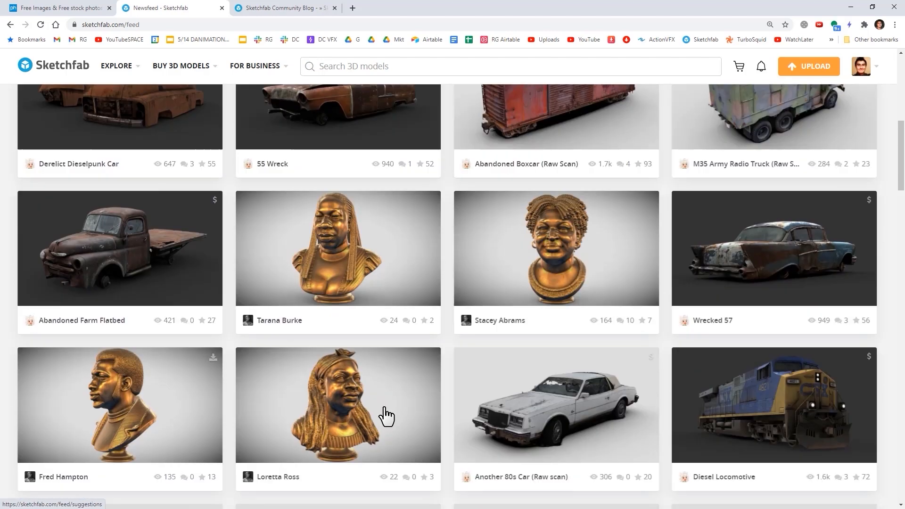
{"action": "scroll", "coordinate": [383, 413], "scroll_direction": "up", "scroll_amount": 15}
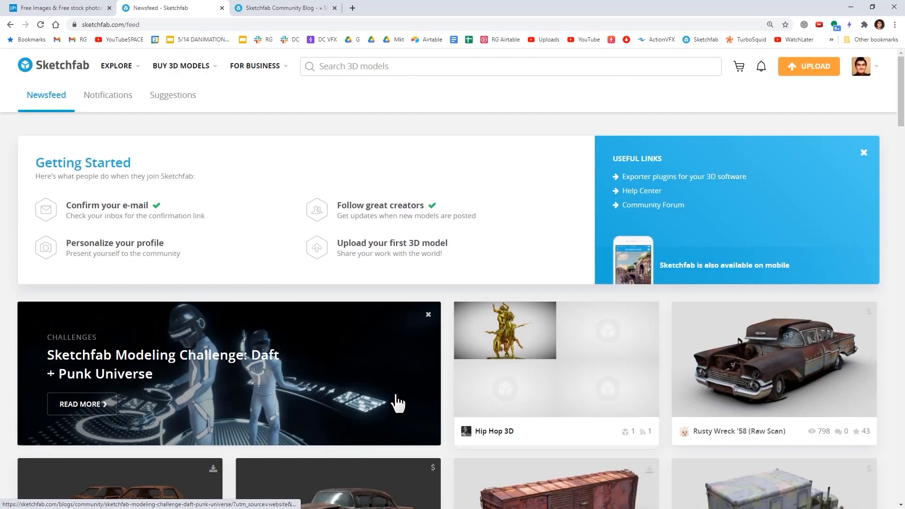
- Read through the Sketchfab blog article about the Sketchfab Importer for Cinema 4D
{"action": "left_click", "coordinate": [303, 7]}
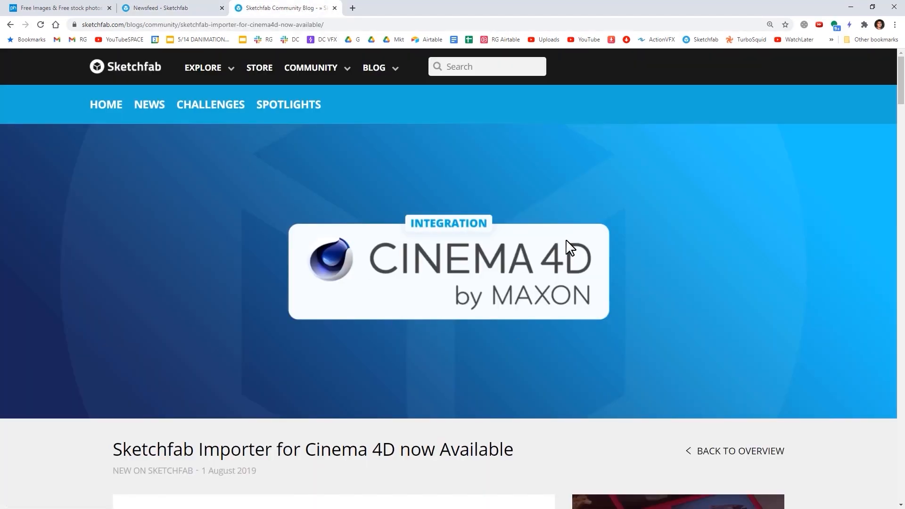
{"action": "scroll", "coordinate": [561, 323], "scroll_direction": "down", "scroll_amount": 8}
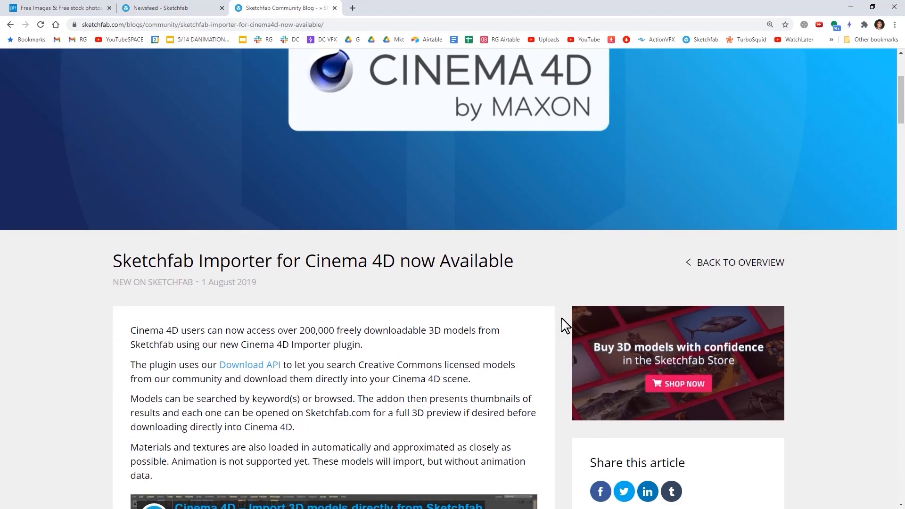
{"action": "left_click_drag", "start_coordinate": [123, 76], "coordinate": [395, 74]}
{"action": "left_click", "coordinate": [413, 151]}
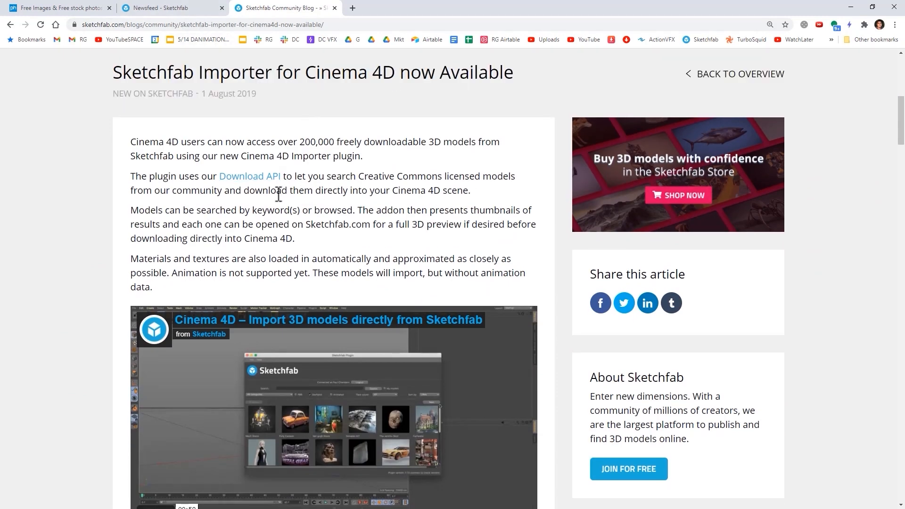
{"action": "scroll", "coordinate": [263, 67], "scroll_direction": "down", "scroll_amount": 9}
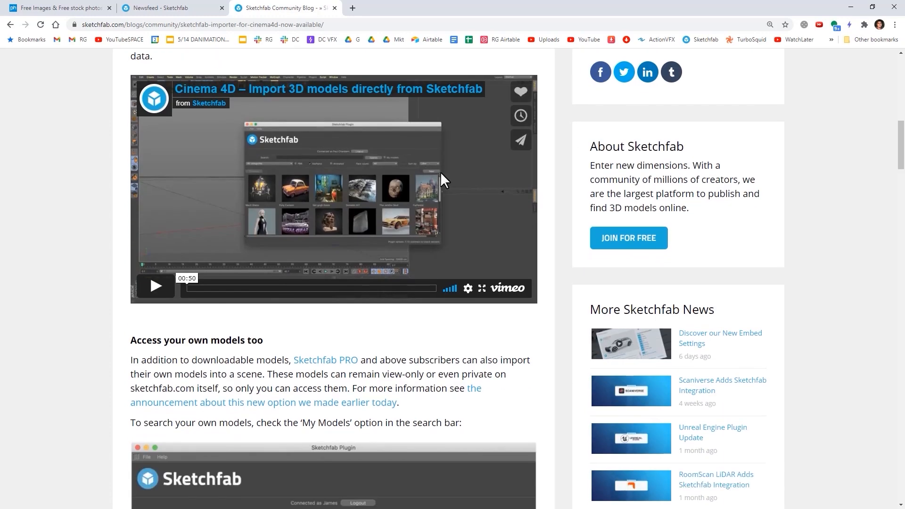
{"action": "scroll", "coordinate": [224, 61], "scroll_direction": "up", "scroll_amount": 6}
{"action": "scroll", "coordinate": [509, 137], "scroll_direction": "down", "scroll_amount": 15}
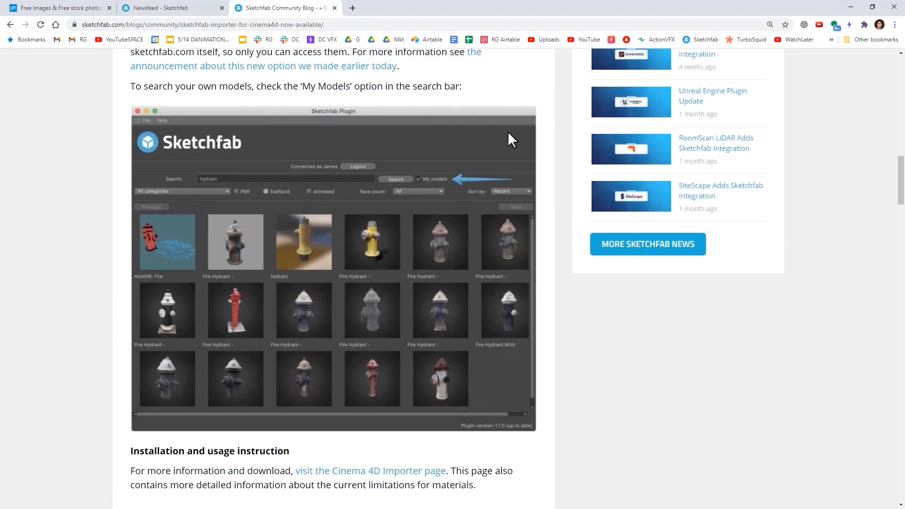
{"action": "scroll", "coordinate": [477, 138], "scroll_direction": "up", "scroll_amount": 17}
{"action": "scroll", "coordinate": [328, 99], "scroll_direction": "up", "scroll_amount": 9}
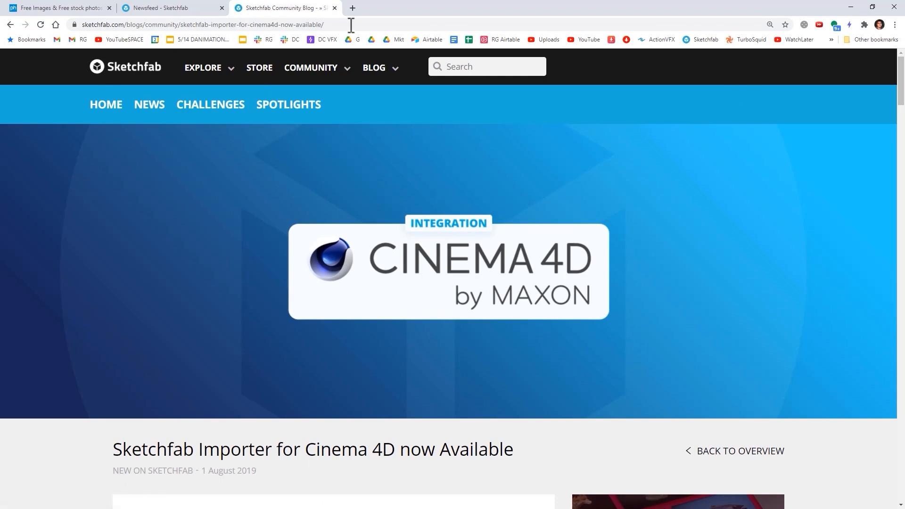
- Open the Sketchfab Importer extension in Cinema 4D and connect it to the Sketchfab account
{"action": "left_click", "coordinate": [851, 7]}
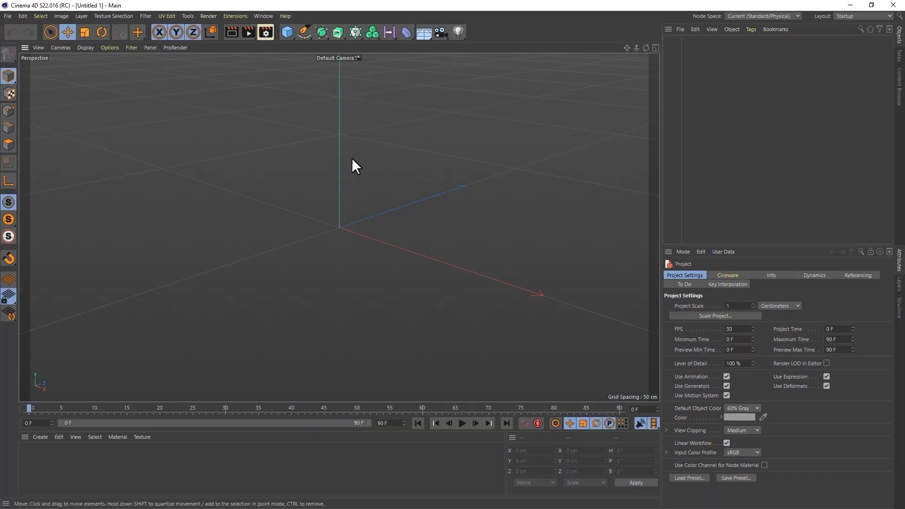
{"action": "left_click", "coordinate": [265, 18]}
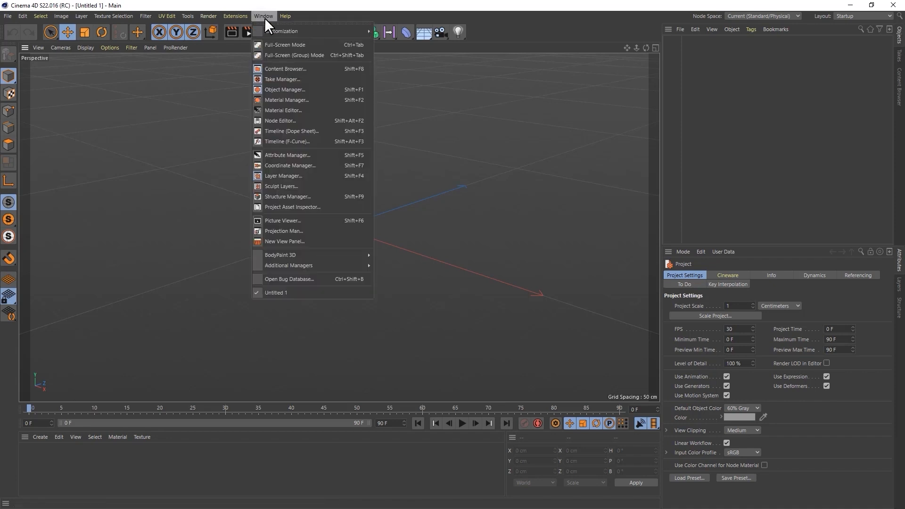
{"action": "mouse_move", "coordinate": [238, 15]}
{"action": "mouse_move", "coordinate": [325, 162]}
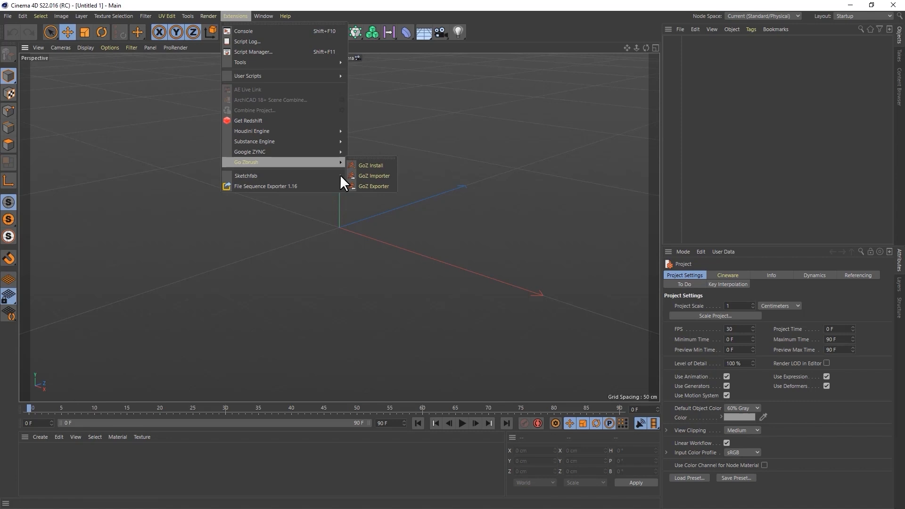
{"action": "left_click", "coordinate": [377, 186]}
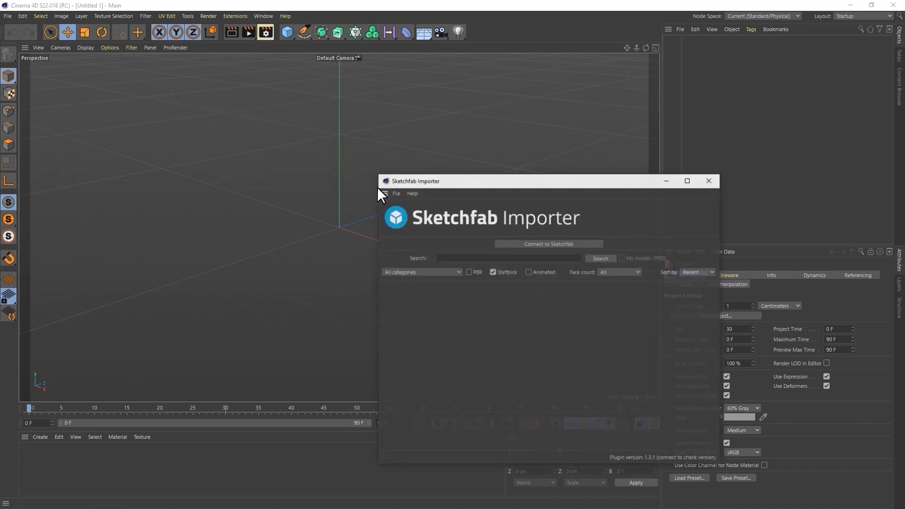
{"action": "left_click_drag", "start_coordinate": [495, 182], "coordinate": [371, 99]}
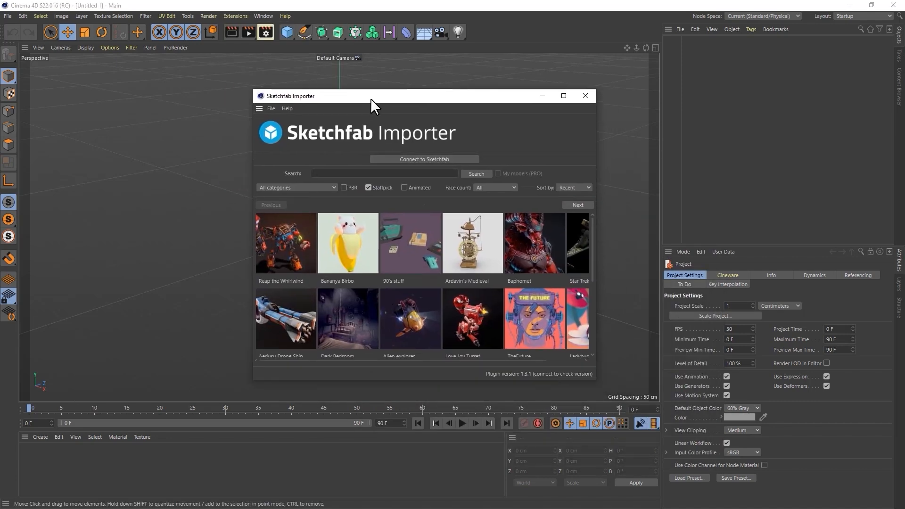
{"action": "left_click", "coordinate": [442, 159]}
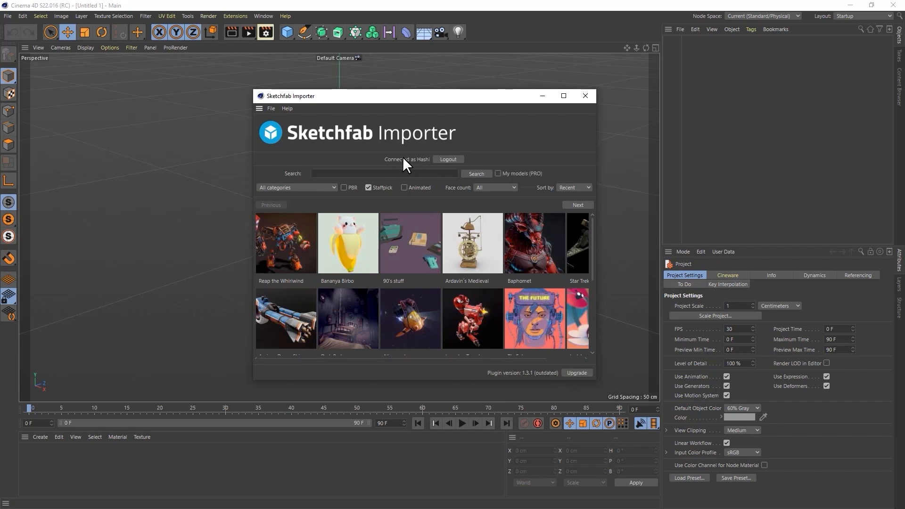
- Search the importer for "fighter jet" with the Staffpick filter turned off
{"action": "left_click", "coordinate": [381, 175]}
{"action": "type", "text": "fighter jet"}
{"action": "key", "text": "Return"}
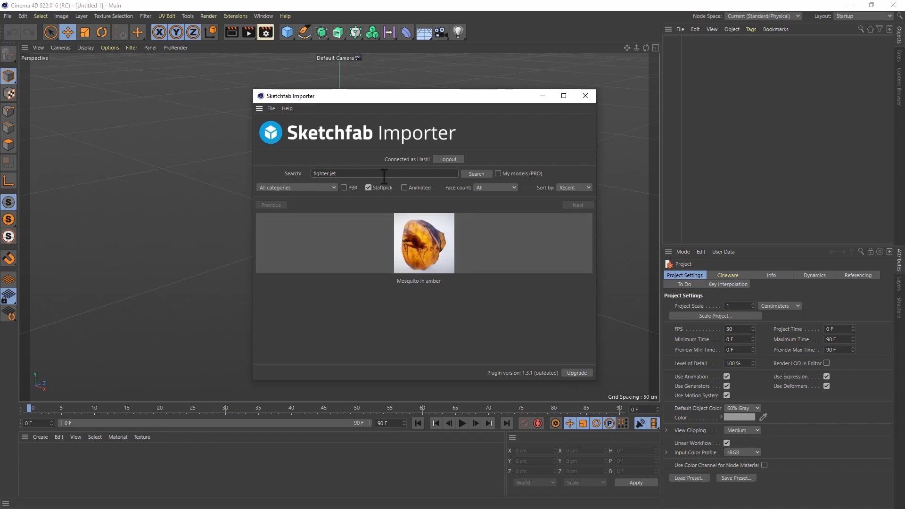
{"action": "left_click", "coordinate": [368, 186]}
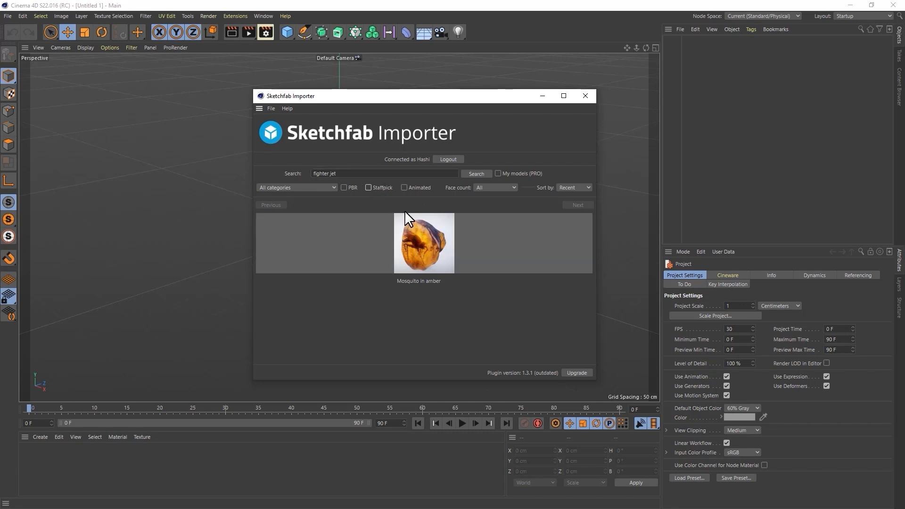
- Import the "Fighter Jet nyi" model from the search results into the scene
{"action": "scroll", "coordinate": [477, 255], "scroll_direction": "down", "scroll_amount": 4}
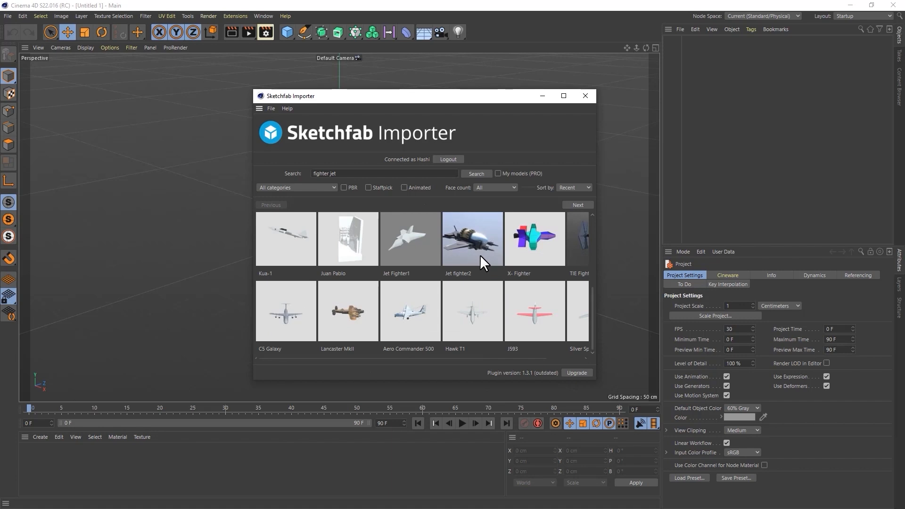
{"action": "scroll", "coordinate": [499, 270], "scroll_direction": "up", "scroll_amount": 4}
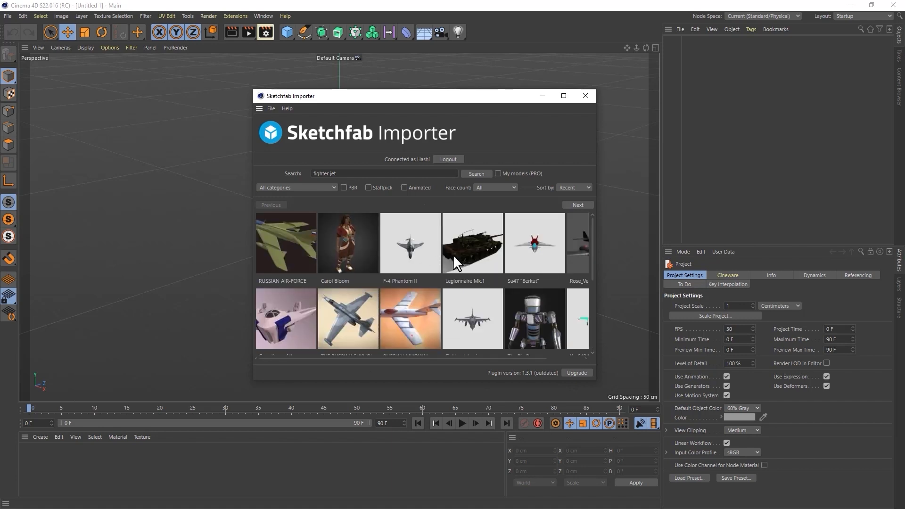
{"action": "scroll", "coordinate": [463, 271], "scroll_direction": "down", "scroll_amount": 2}
{"action": "scroll", "coordinate": [464, 270], "scroll_direction": "up", "scroll_amount": 1}
{"action": "scroll", "coordinate": [476, 287], "scroll_direction": "up", "scroll_amount": 1}
{"action": "scroll", "coordinate": [487, 307], "scroll_direction": "down", "scroll_amount": 1}
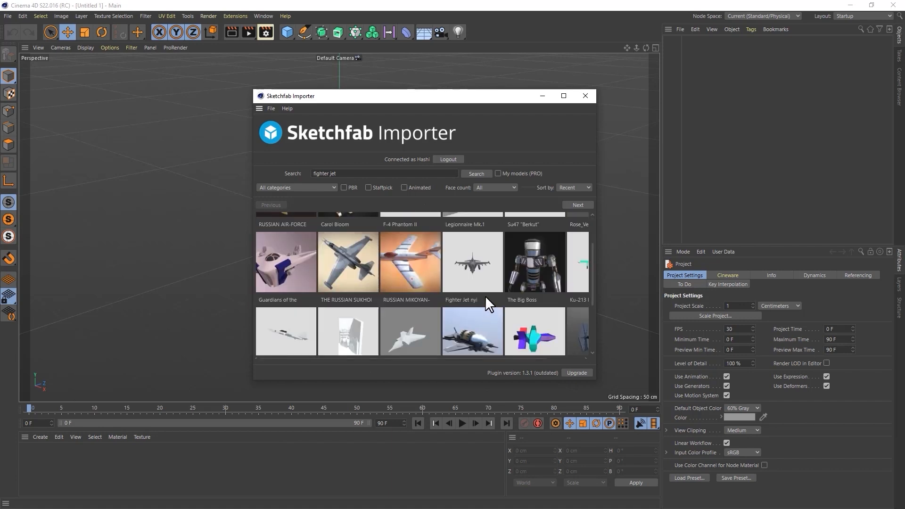
{"action": "left_click", "coordinate": [472, 261]}
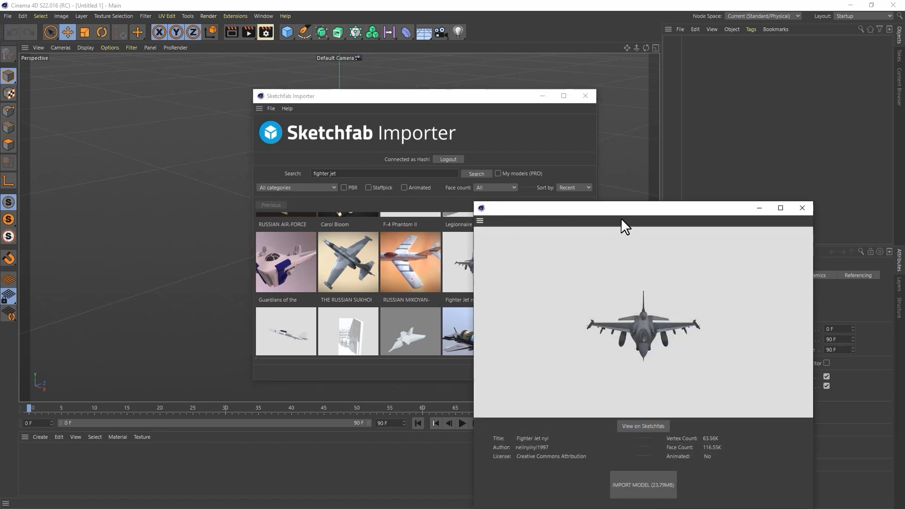
{"action": "left_click_drag", "start_coordinate": [612, 205], "coordinate": [422, 87]}
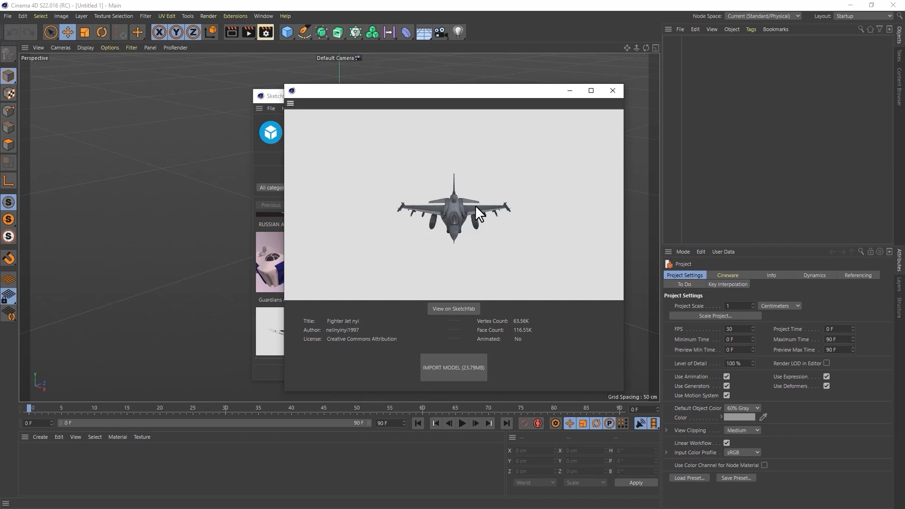
{"action": "left_click", "coordinate": [463, 369]}
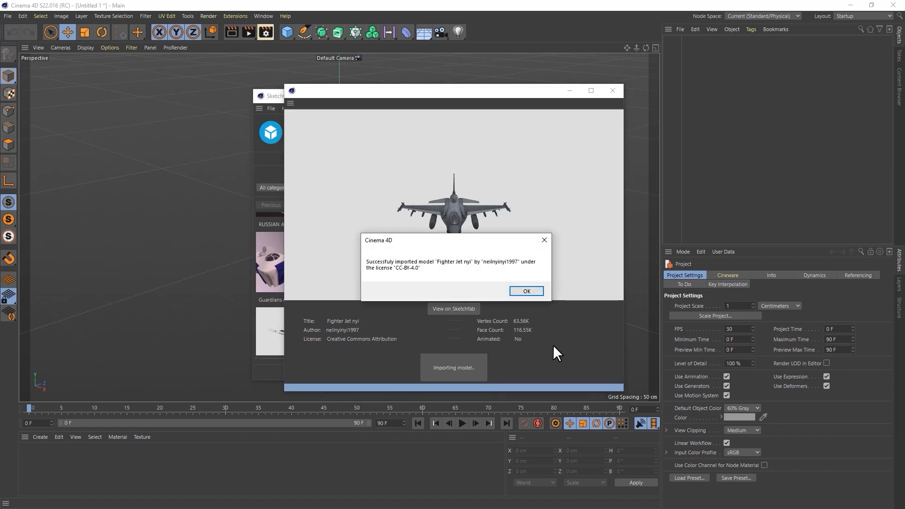
{"action": "left_click", "coordinate": [528, 290]}
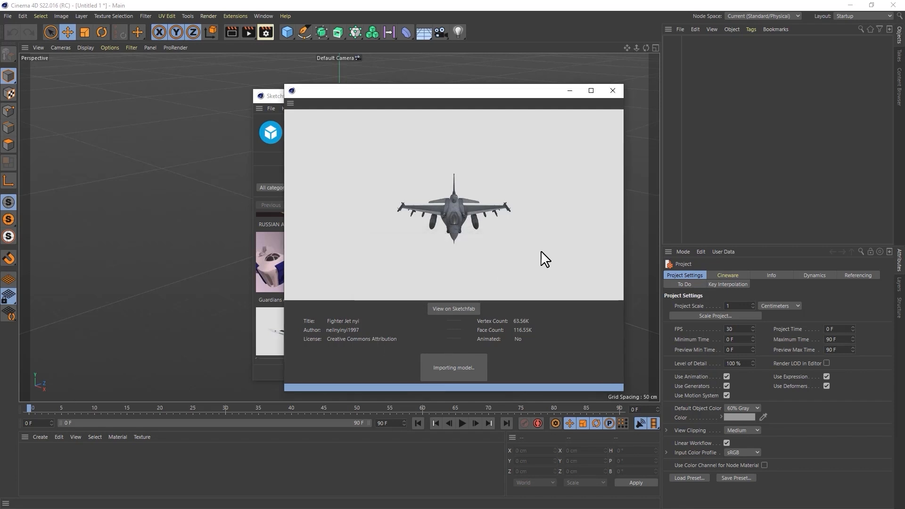
- Put away the importer windows and frame the imported fighter jet in the perspective view
{"action": "left_click", "coordinate": [570, 92]}
{"action": "left_click", "coordinate": [550, 93]}
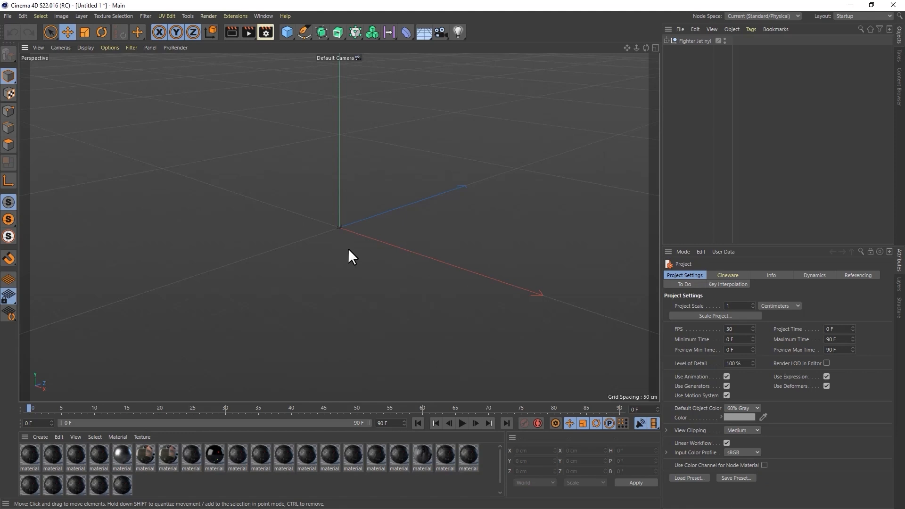
{"action": "key", "text": "h"}
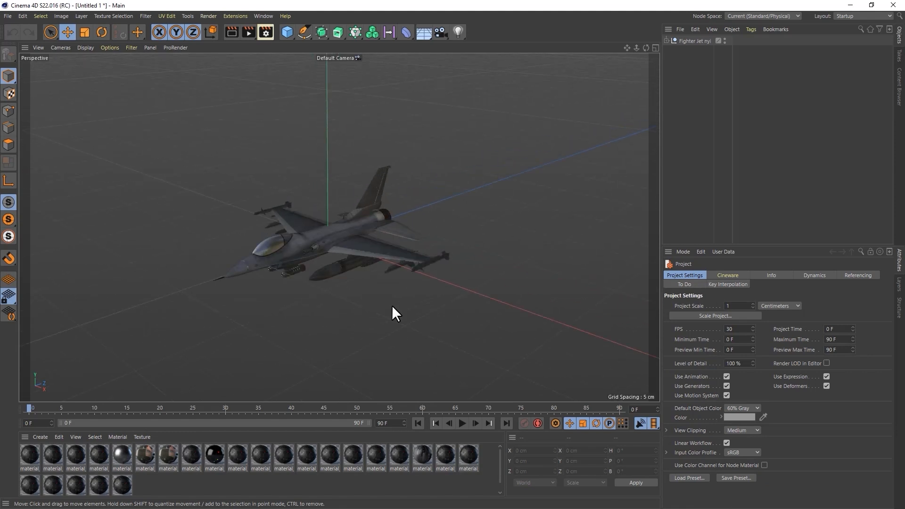
{"action": "left_click_drag", "start_coordinate": [391, 305], "coordinate": [262, 348], "text": "alt"}
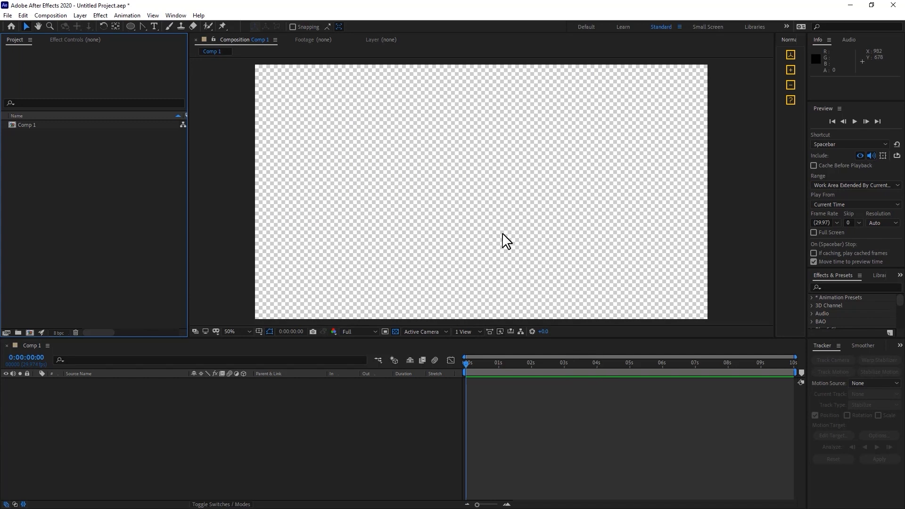
- Add a white solid layer to Comp 1, keeping the default solid settings
{"action": "left_click", "coordinate": [79, 16]}
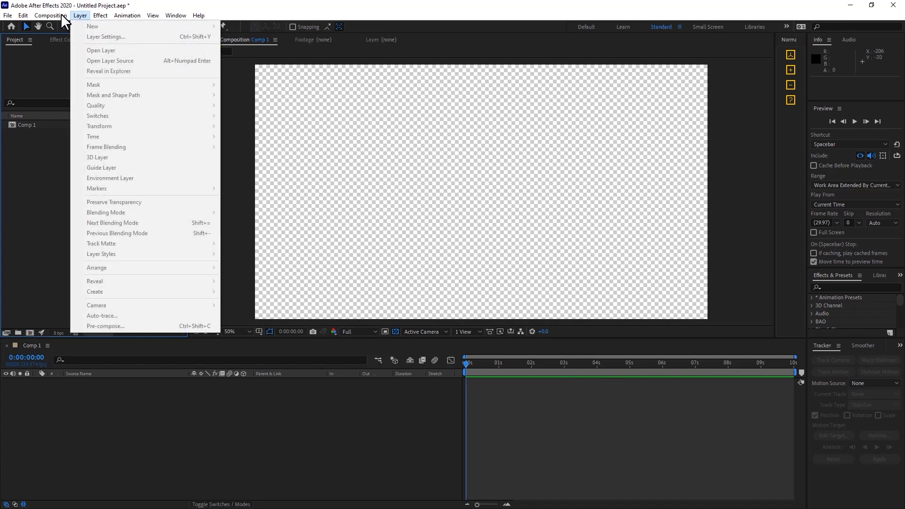
{"action": "left_click", "coordinate": [107, 3]}
{"action": "left_click", "coordinate": [225, 171]}
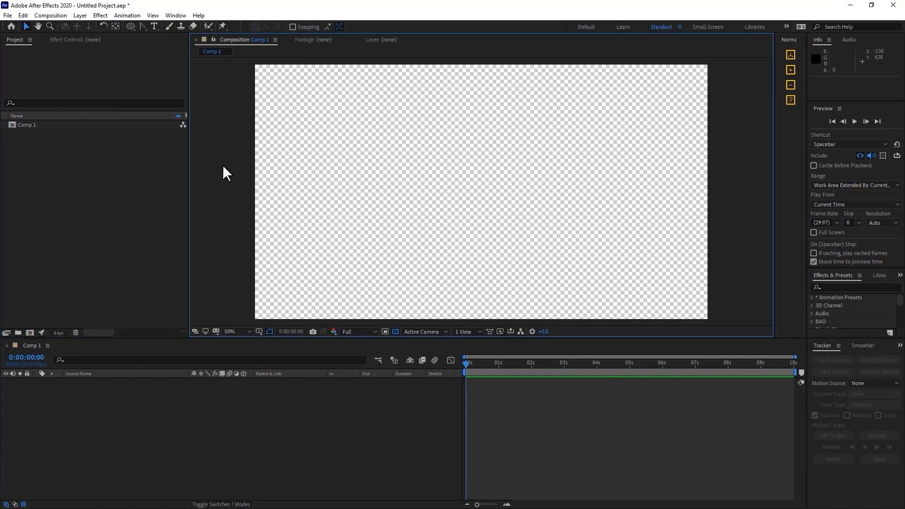
{"action": "left_click", "coordinate": [80, 16]}
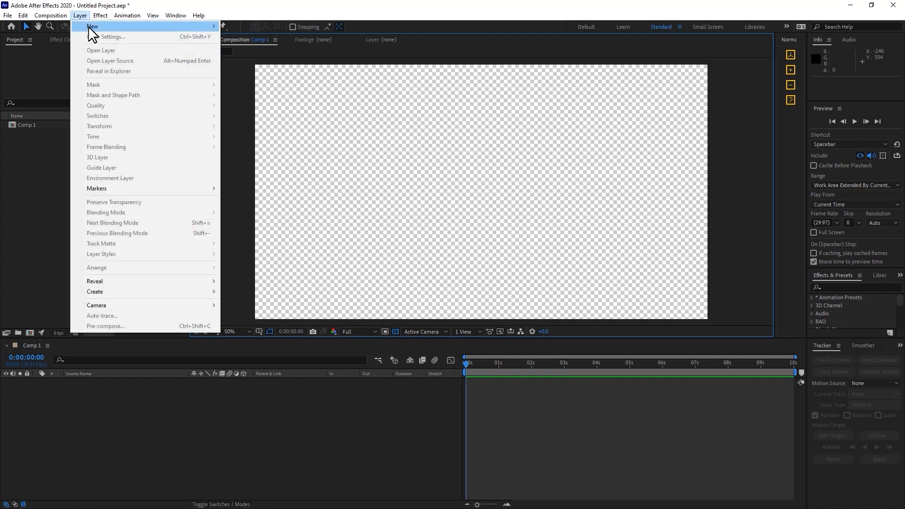
{"action": "mouse_move", "coordinate": [92, 27]}
{"action": "left_click", "coordinate": [242, 40]}
{"action": "left_click", "coordinate": [487, 342]}
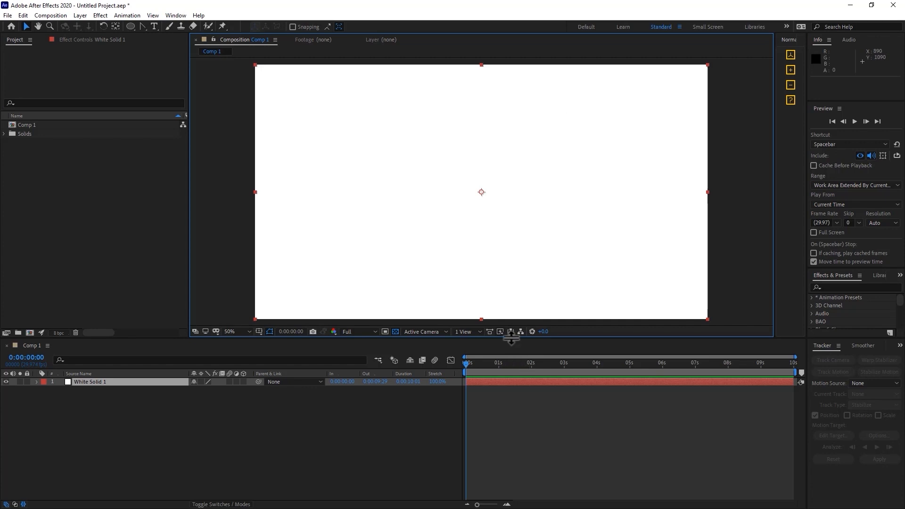
- Enlarge the composition viewer and apply the RG Trapcode Mir 3 effect to the white solid
{"action": "left_click_drag", "start_coordinate": [535, 330], "coordinate": [535, 379]}
{"action": "right_click", "coordinate": [319, 137]}
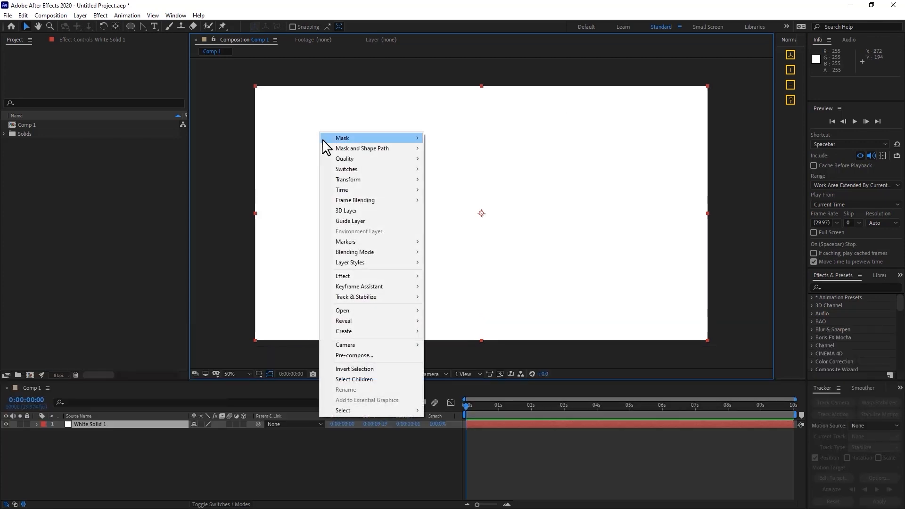
{"action": "mouse_move", "coordinate": [375, 280]}
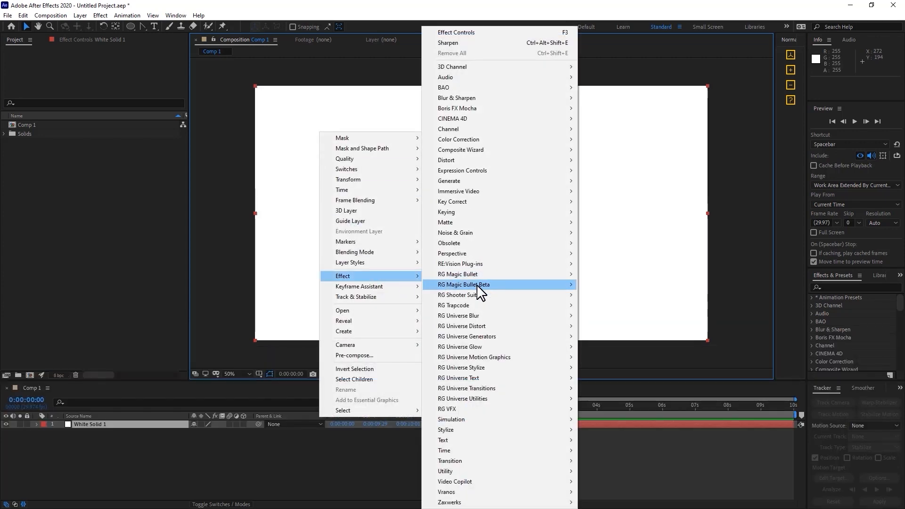
{"action": "mouse_move", "coordinate": [541, 306]}
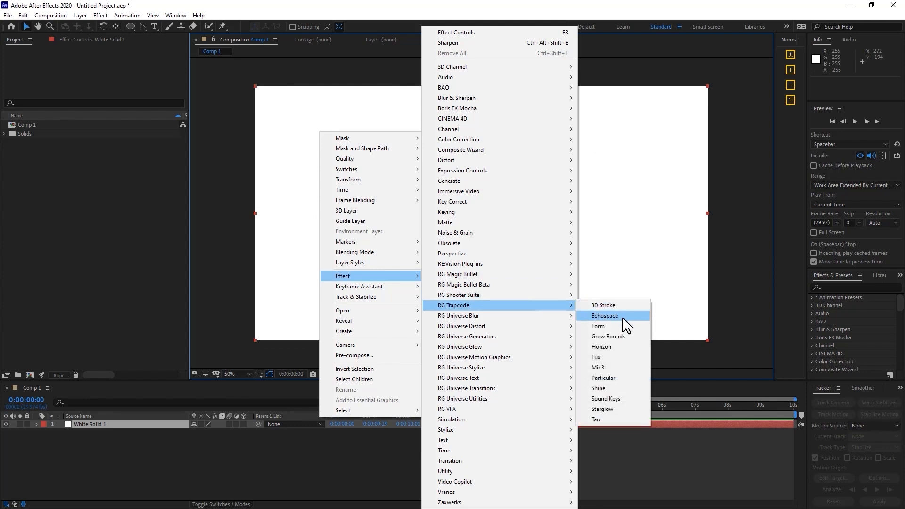
{"action": "left_click", "coordinate": [624, 366]}
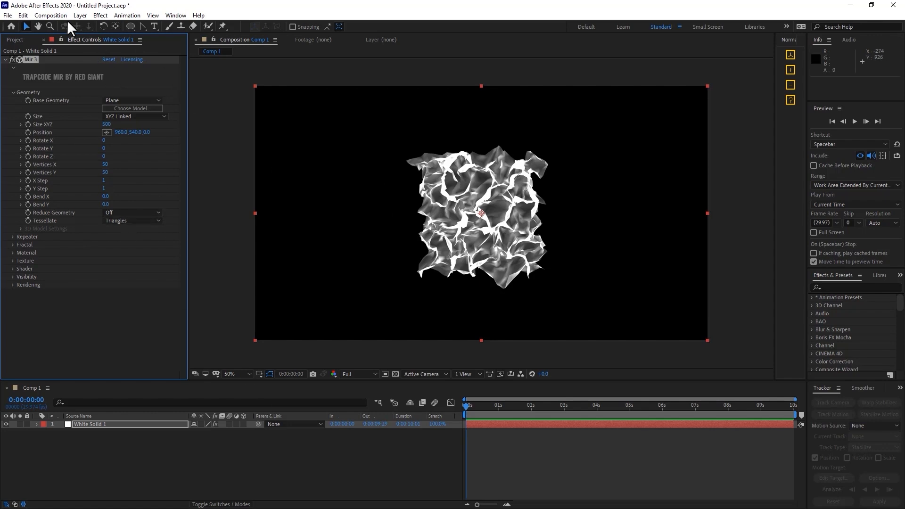
- Add a two-node camera with the 50mm preset and try orbiting it around the Mir surface
{"action": "key", "text": "ctrl+alt+shift+c"}
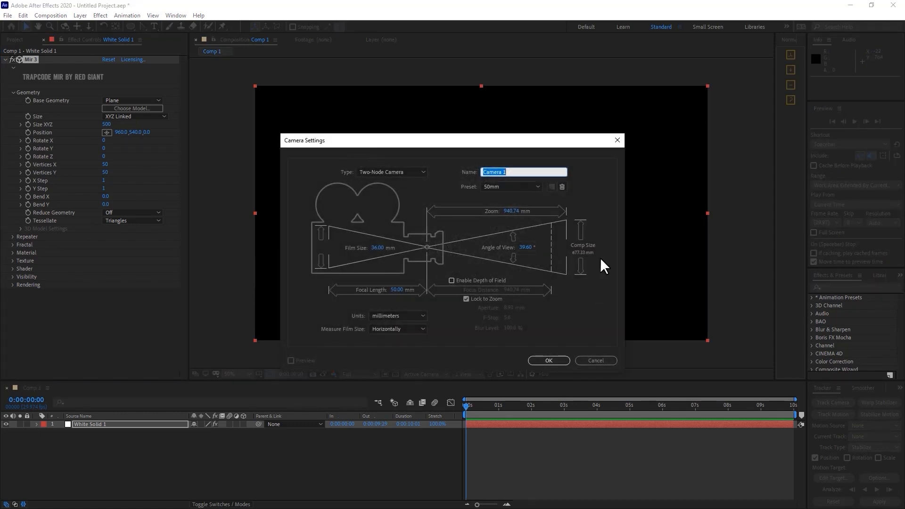
{"action": "left_click_drag", "start_coordinate": [443, 146], "coordinate": [445, 135]}
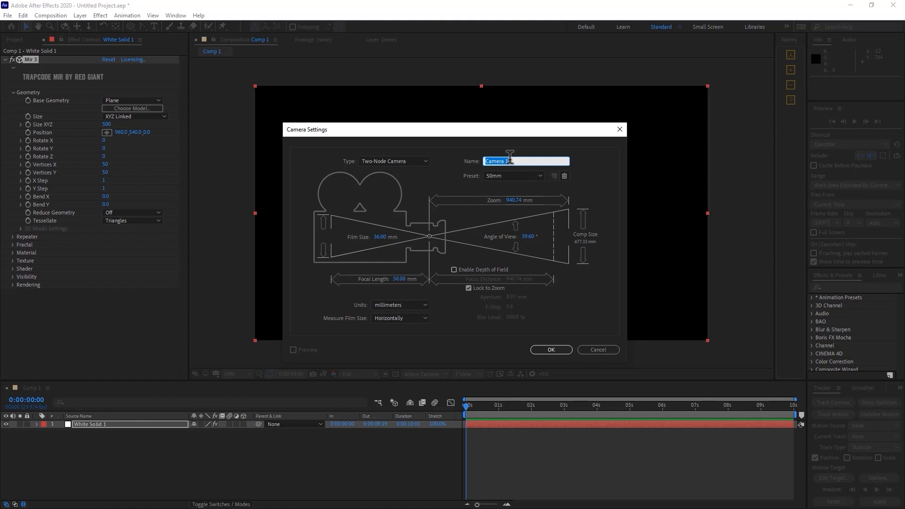
{"action": "left_click", "coordinate": [551, 350]}
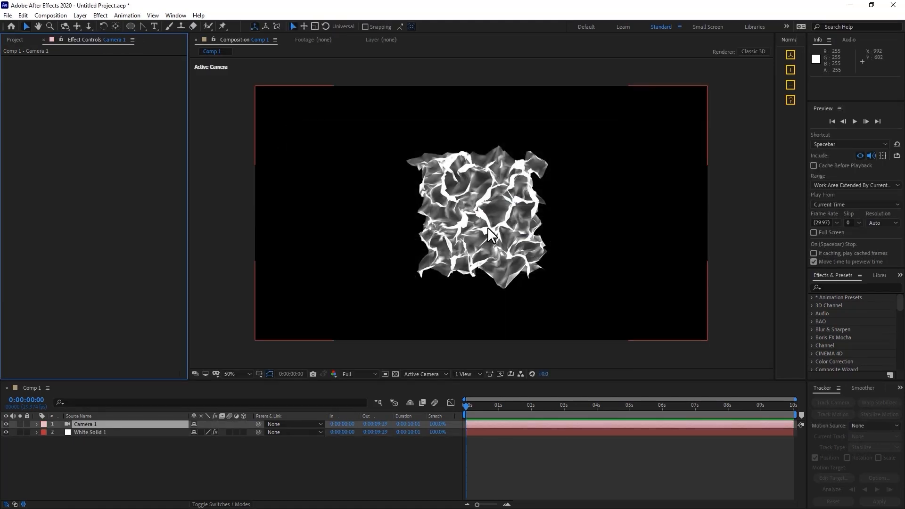
{"action": "left_click_drag", "start_coordinate": [452, 232], "coordinate": [232, 361]}
{"action": "left_click_drag", "start_coordinate": [461, 240], "coordinate": [506, 240]}
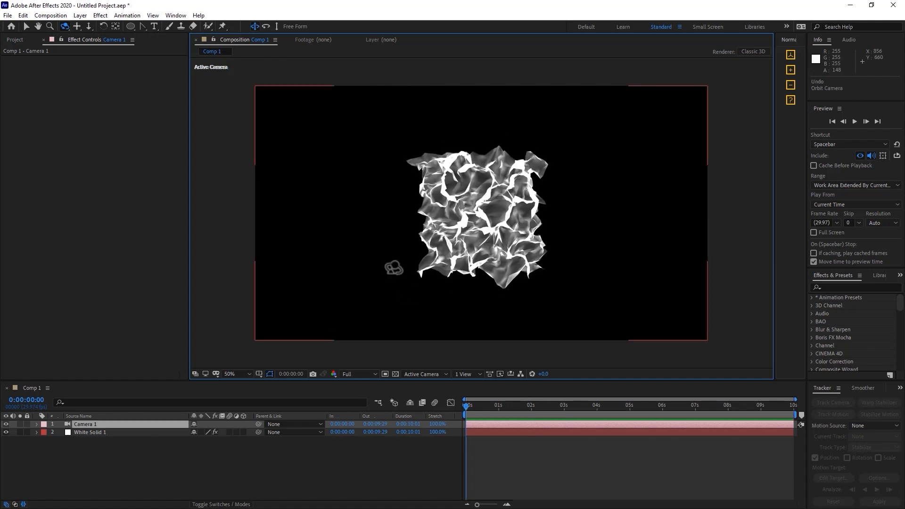
- Set the base geometry of the white solid's Mir 3 effect to 3D Model
{"action": "left_click", "coordinate": [131, 433]}
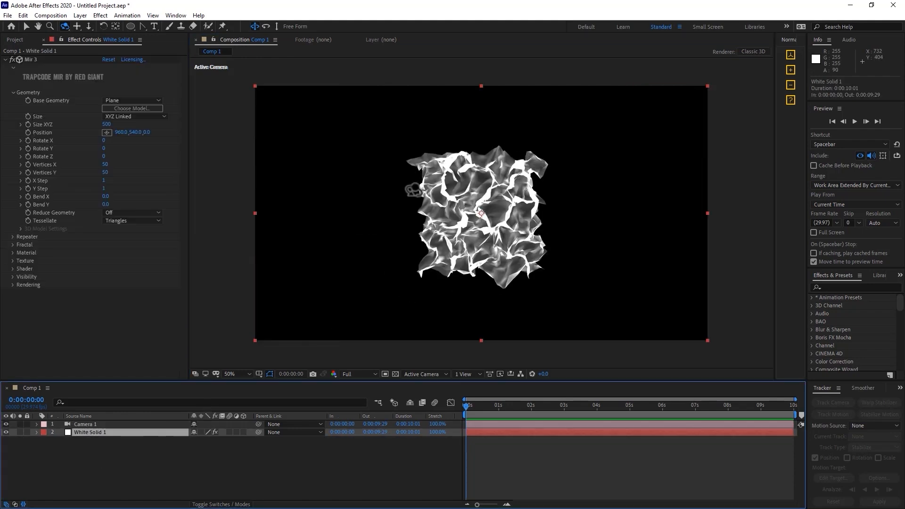
{"action": "left_click", "coordinate": [141, 101]}
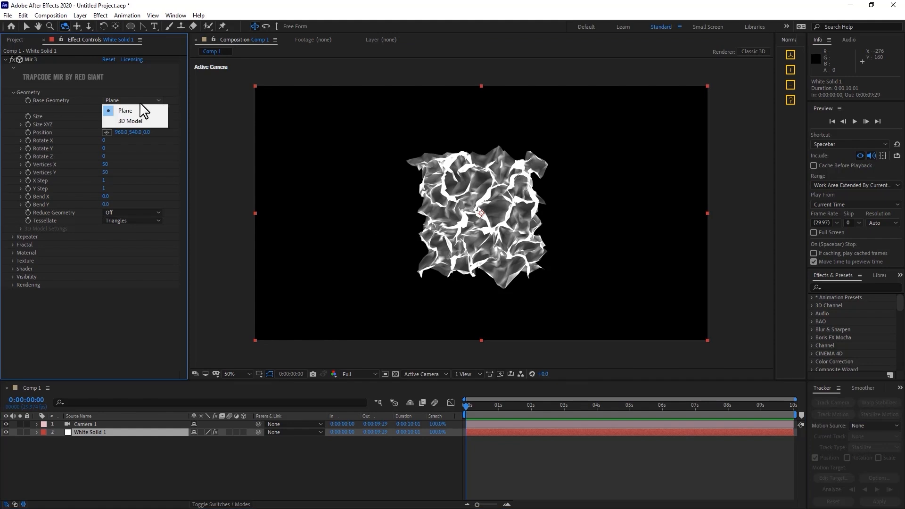
{"action": "left_click", "coordinate": [132, 121]}
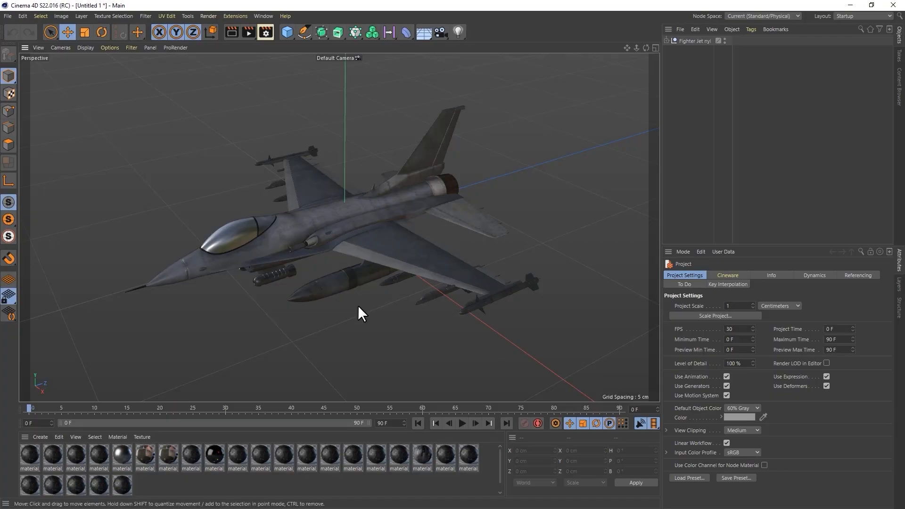
- In Cinema 4D, save the fighter jet project in the 3D STUFF folder as "NEW jet"
{"action": "left_click_drag", "start_coordinate": [359, 313], "coordinate": [367, 226]}
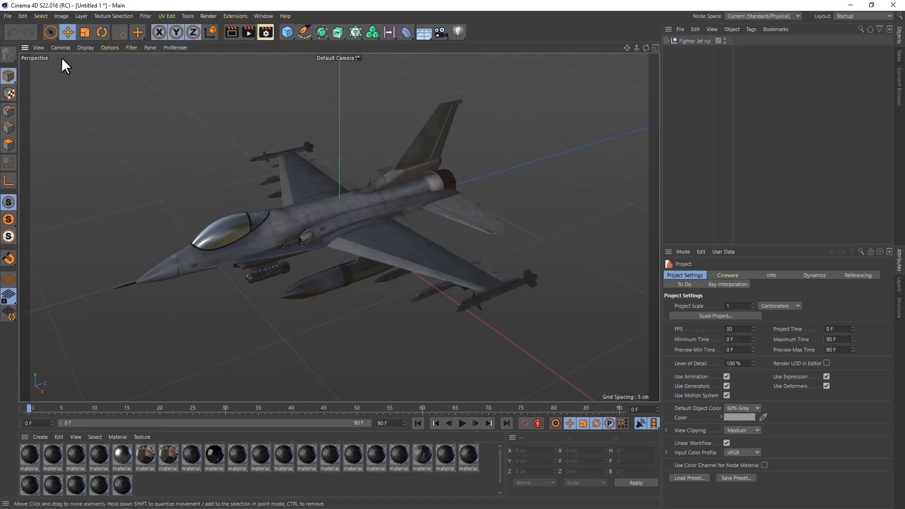
{"action": "left_click", "coordinate": [11, 18]}
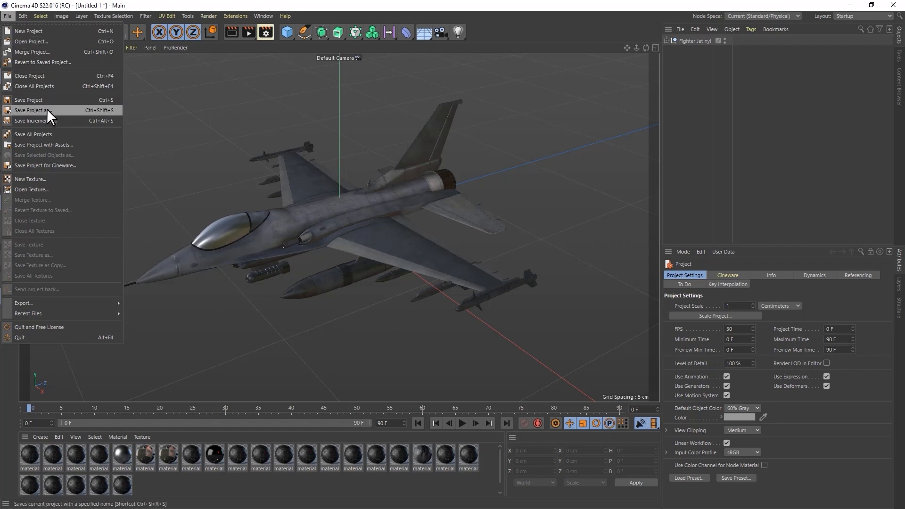
{"action": "left_click", "coordinate": [47, 110]}
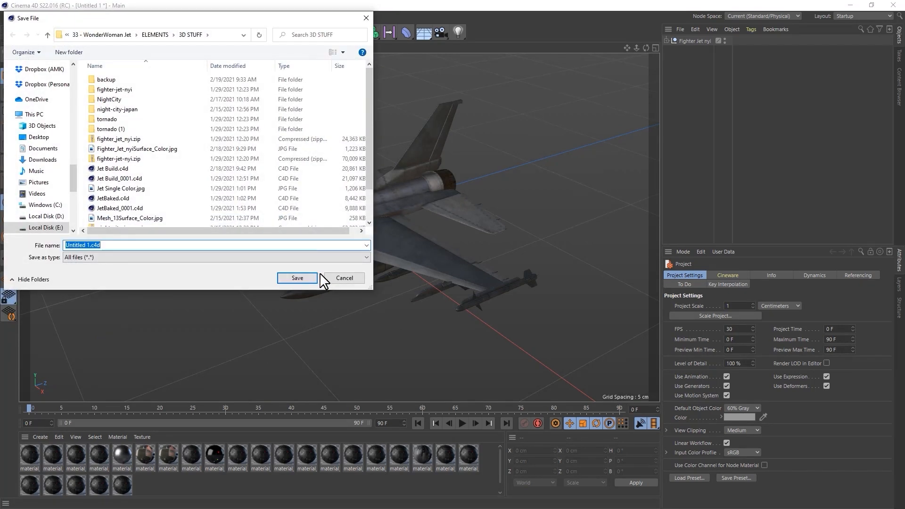
{"action": "type", "text": "NEW jet"}
{"action": "key", "text": "Return"}
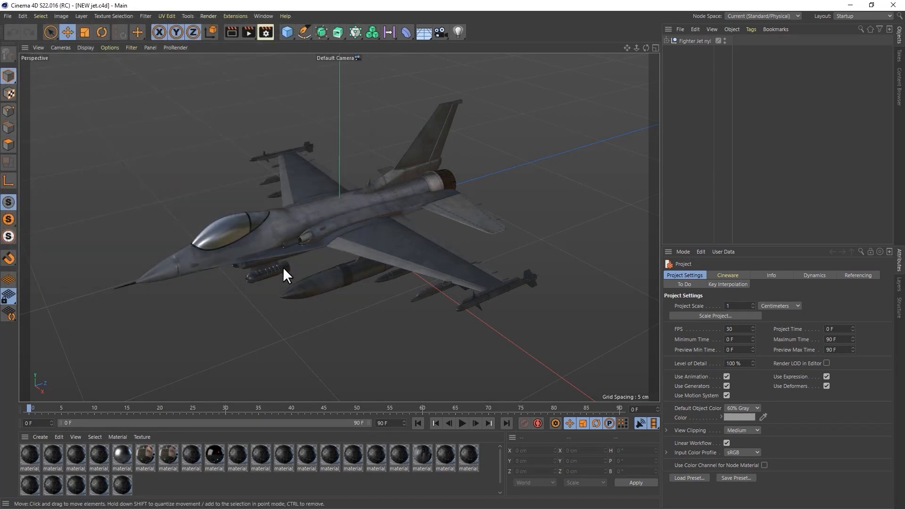
- Switch back to After Effects and check which file types Mir 3 accepts when loading a custom model
{"action": "left_click_drag", "start_coordinate": [295, 324], "coordinate": [376, 216]}
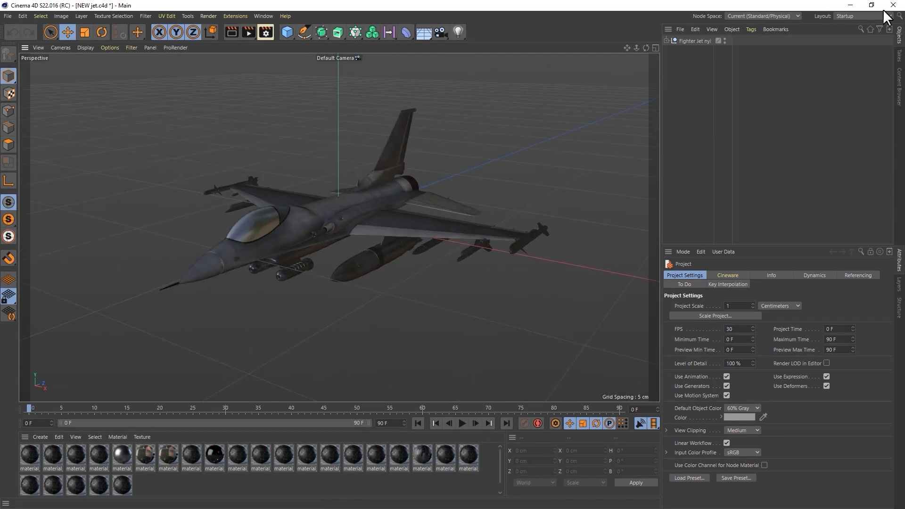
{"action": "left_click", "coordinate": [847, 6]}
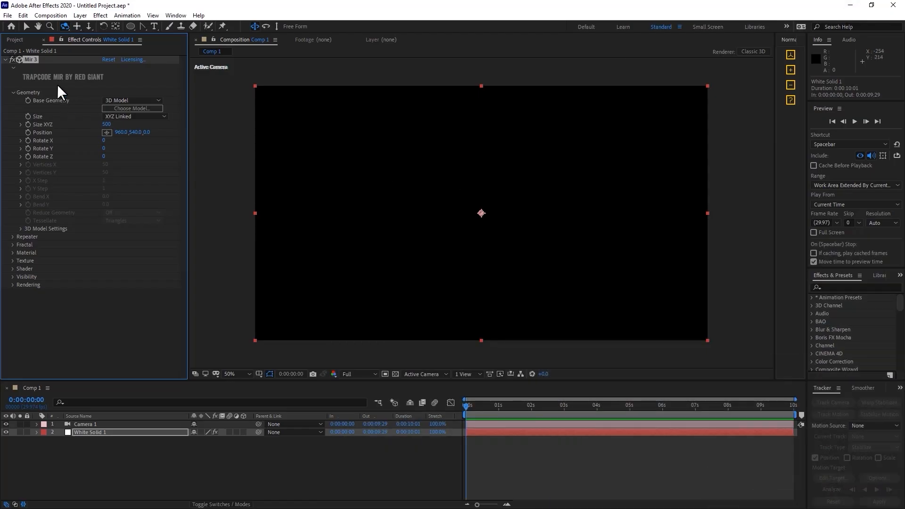
{"action": "left_click", "coordinate": [124, 108]}
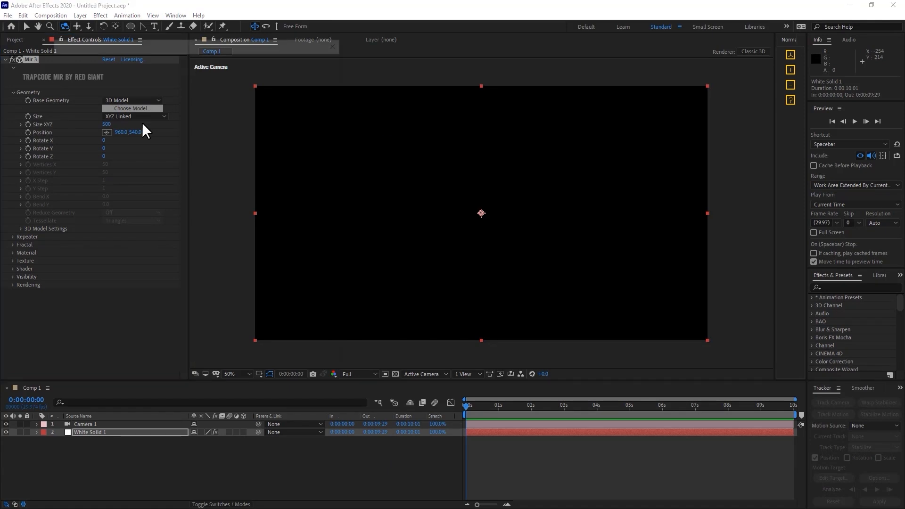
{"action": "left_click", "coordinate": [292, 68]}
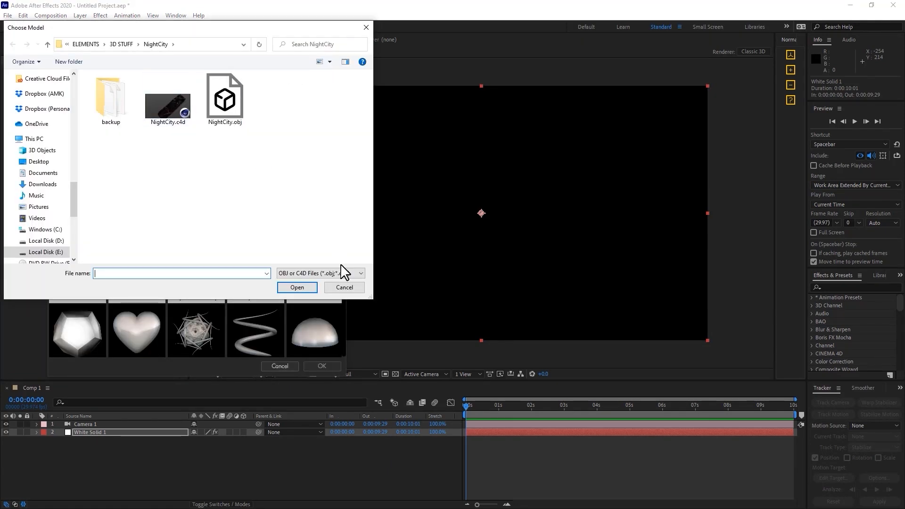
{"action": "left_click", "coordinate": [343, 288]}
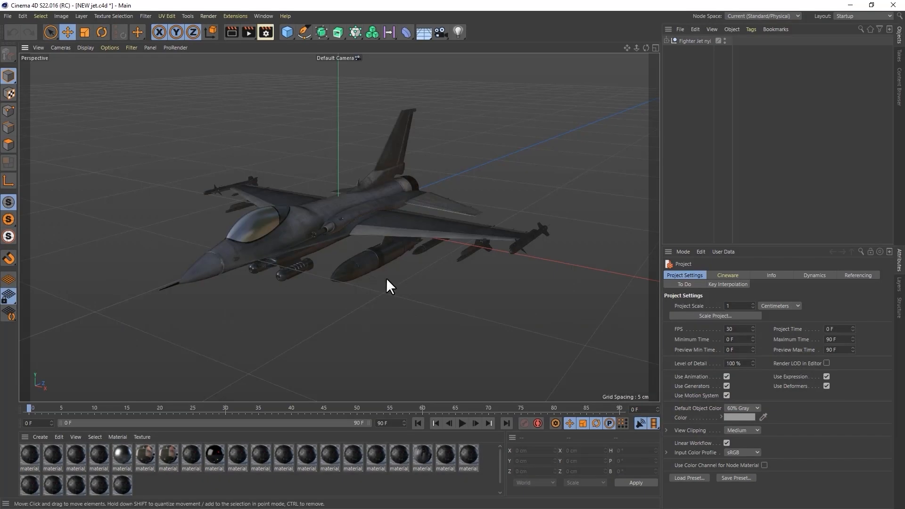
- In Cinema 4D, examine the Fighter Jet nyi hierarchy down to its flap, pilot and interior parts, and collapse it again
{"action": "left_click", "coordinate": [666, 41]}
{"action": "left_click", "coordinate": [672, 50]}
{"action": "left_click", "coordinate": [678, 60]}
{"action": "left_click", "coordinate": [682, 69]}
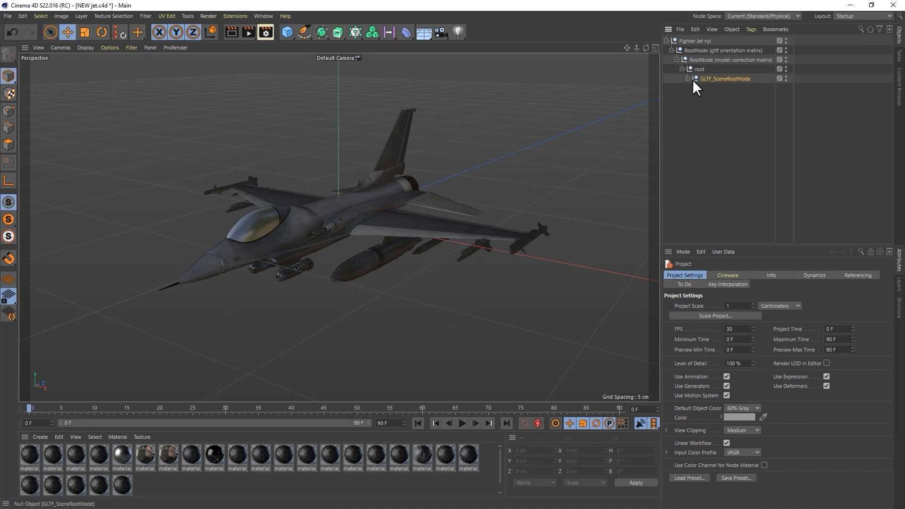
{"action": "left_click", "coordinate": [692, 79]}
{"action": "left_click", "coordinate": [690, 85]}
{"action": "left_click", "coordinate": [687, 78]}
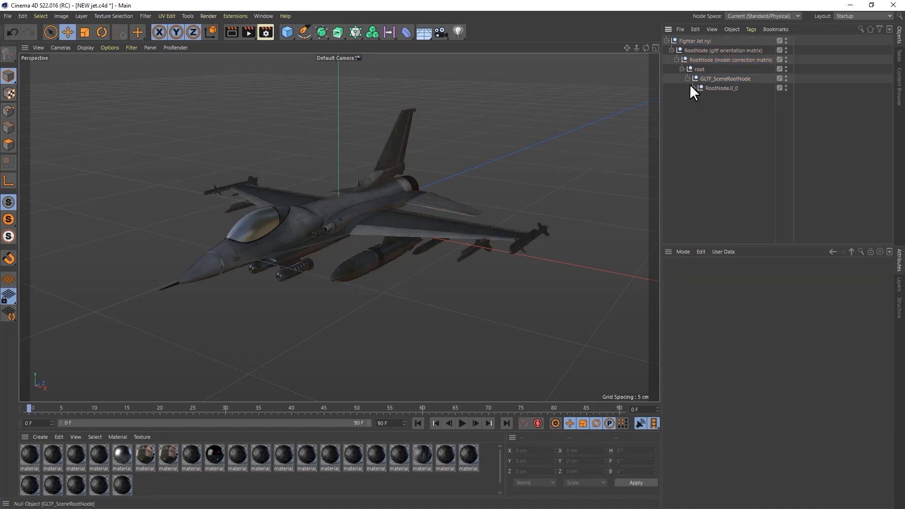
{"action": "left_click", "coordinate": [692, 87]}
{"action": "left_click", "coordinate": [698, 97]}
{"action": "left_click", "coordinate": [703, 107]}
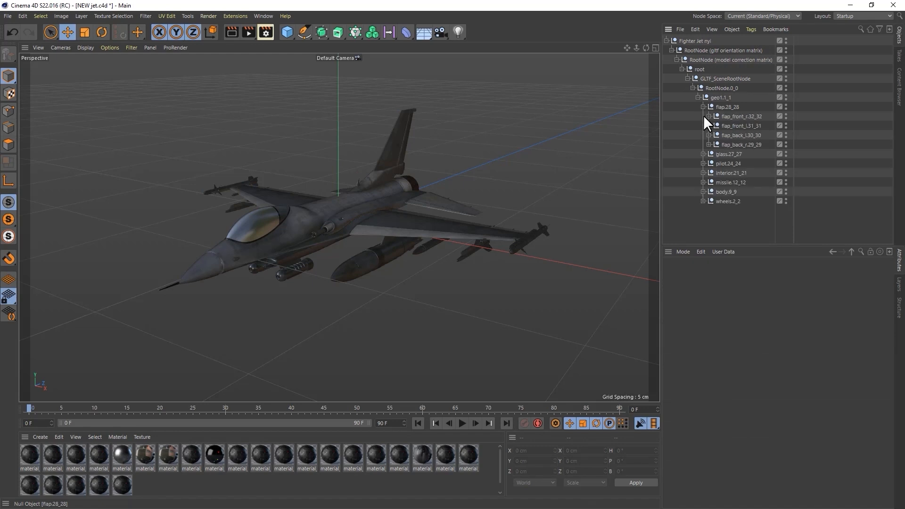
{"action": "left_click", "coordinate": [703, 163]}
{"action": "left_click", "coordinate": [702, 192]}
{"action": "left_click", "coordinate": [709, 182]}
{"action": "left_click", "coordinate": [708, 173]}
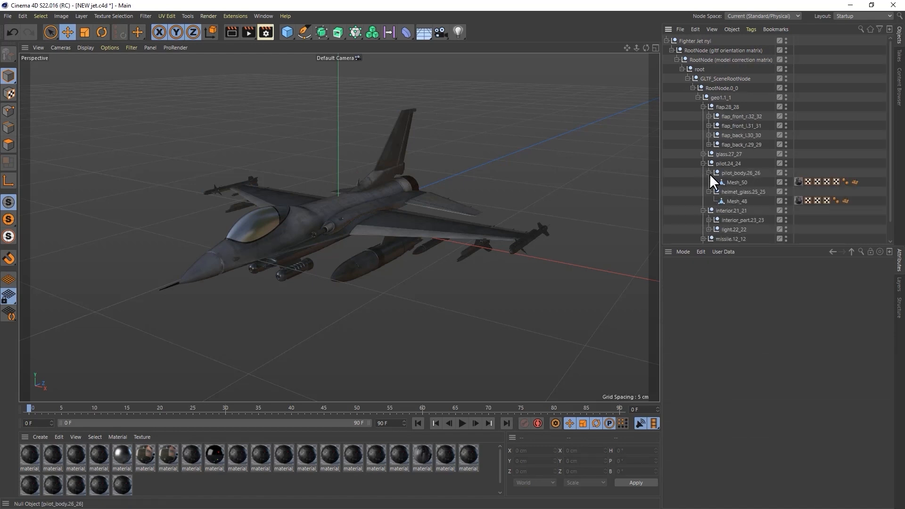
{"action": "left_click", "coordinate": [750, 116]}
{"action": "scroll", "coordinate": [754, 141], "scroll_direction": "down", "scroll_amount": 2}
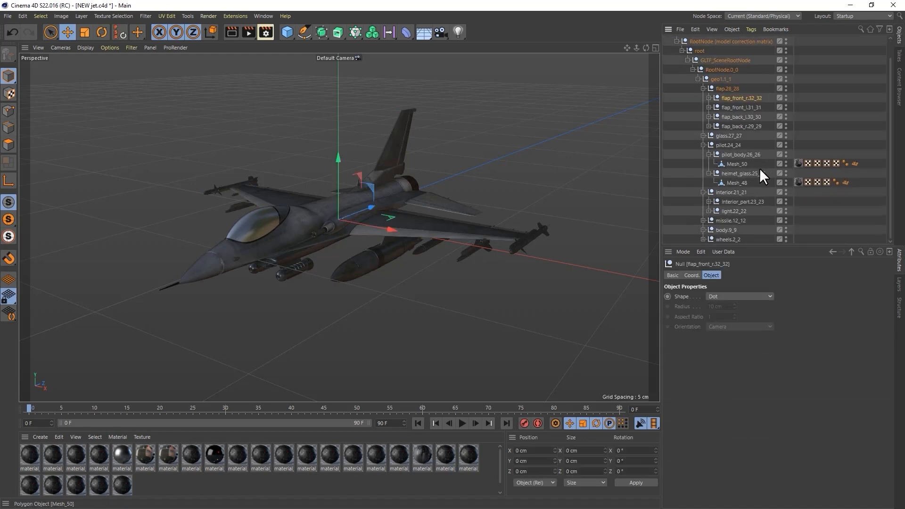
{"action": "left_click", "coordinate": [666, 40]}
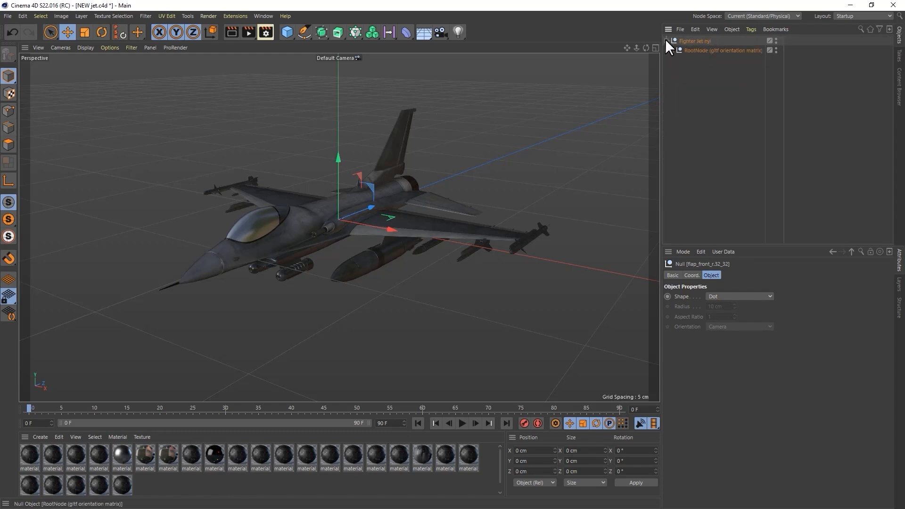
{"action": "left_click", "coordinate": [389, 314]}
{"action": "left_click_drag", "start_coordinate": [389, 313], "coordinate": [351, 340]}
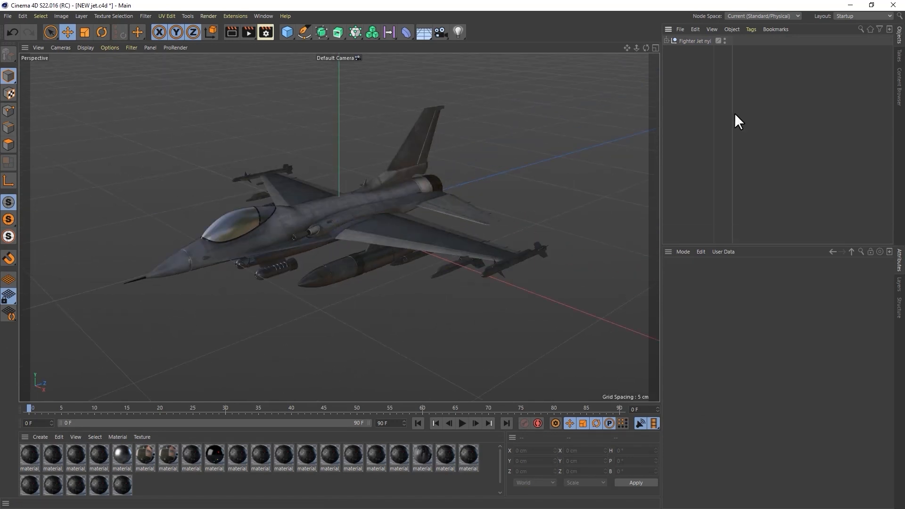
- Add a Connect object, nest the Fighter Jet nyi model inside it, and turn off its Weld option
{"action": "left_click", "coordinate": [322, 38]}
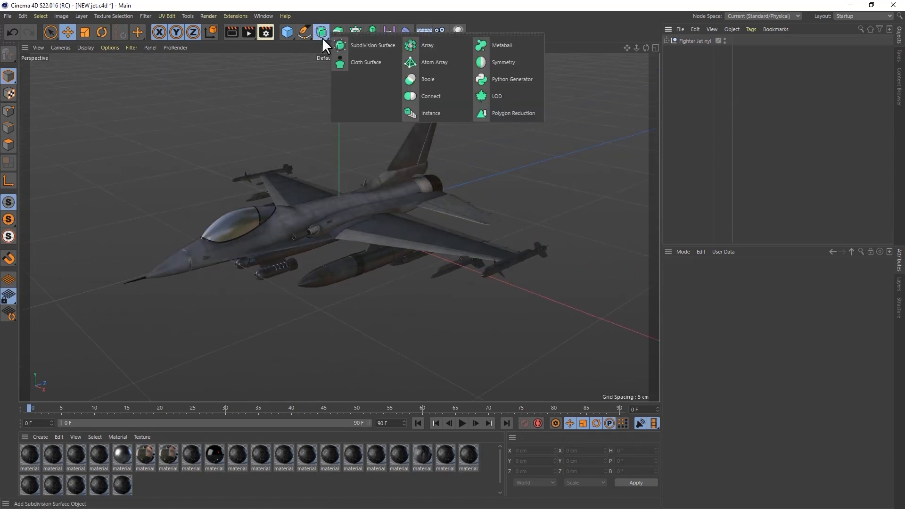
{"action": "left_click", "coordinate": [420, 95]}
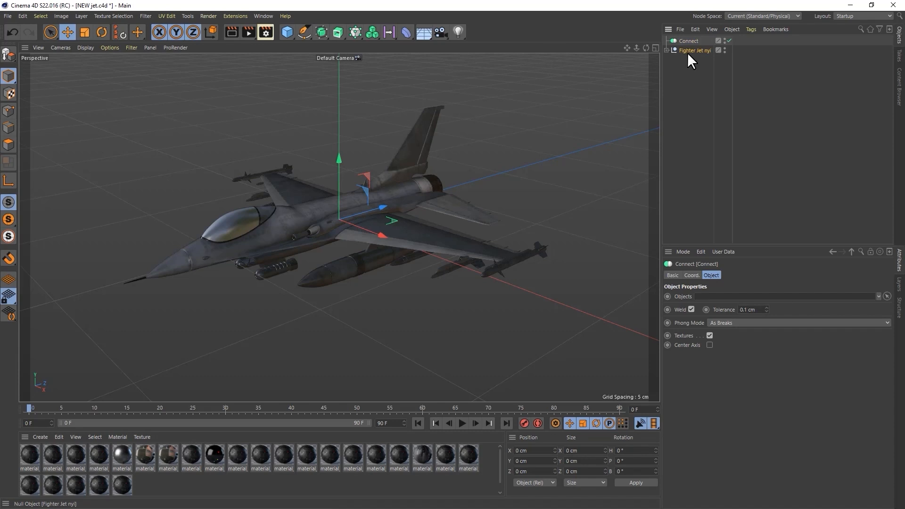
{"action": "left_click_drag", "start_coordinate": [687, 39], "coordinate": [687, 39]}
{"action": "left_click", "coordinate": [686, 40]}
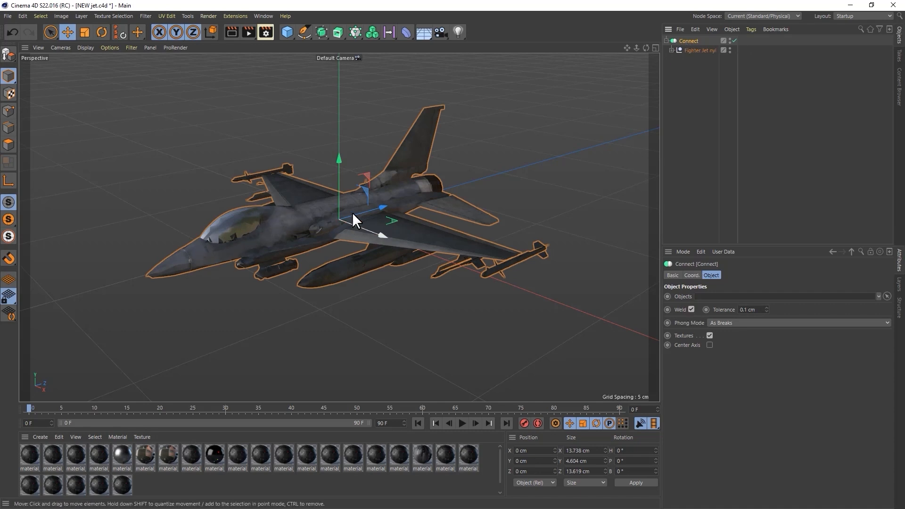
{"action": "left_click", "coordinate": [691, 310]}
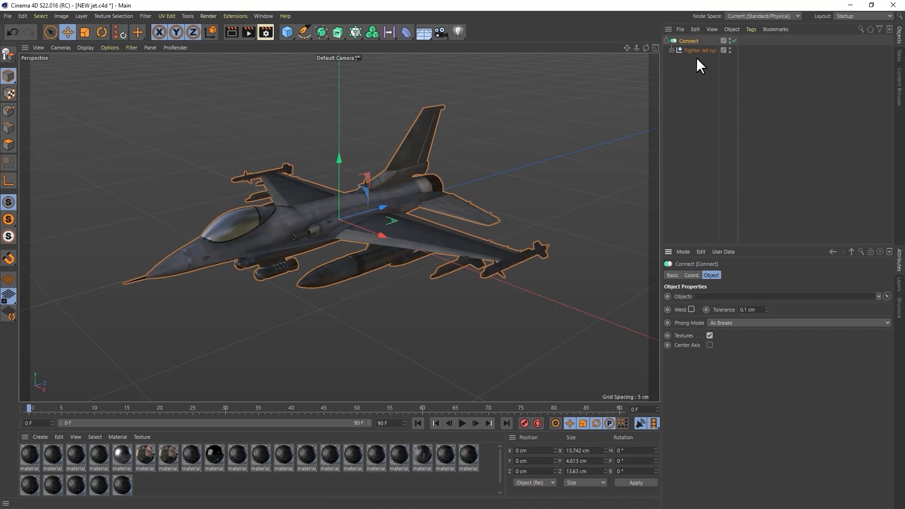
- Make the Connect object editable and expand it to inspect the merged Fighter Jet nyi mesh and its tags
{"action": "right_click", "coordinate": [689, 40]}
{"action": "left_click", "coordinate": [687, 39]}
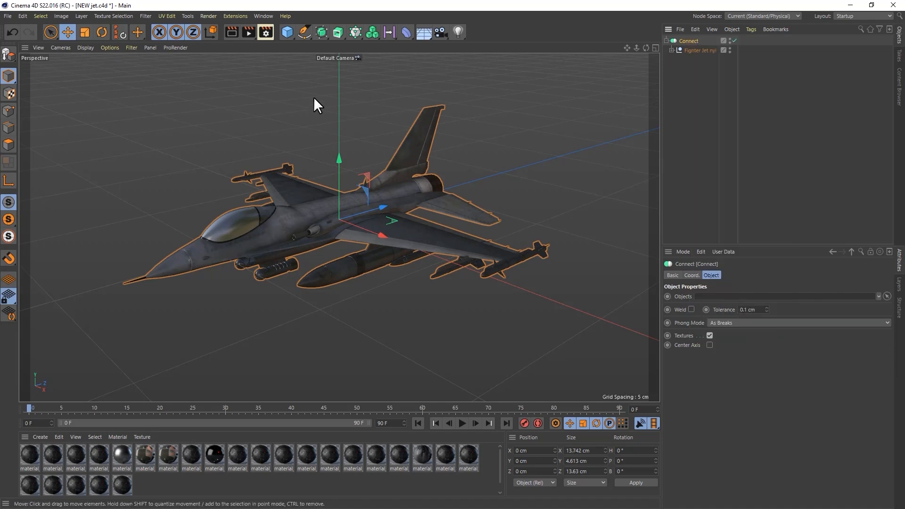
{"action": "left_click", "coordinate": [7, 55]}
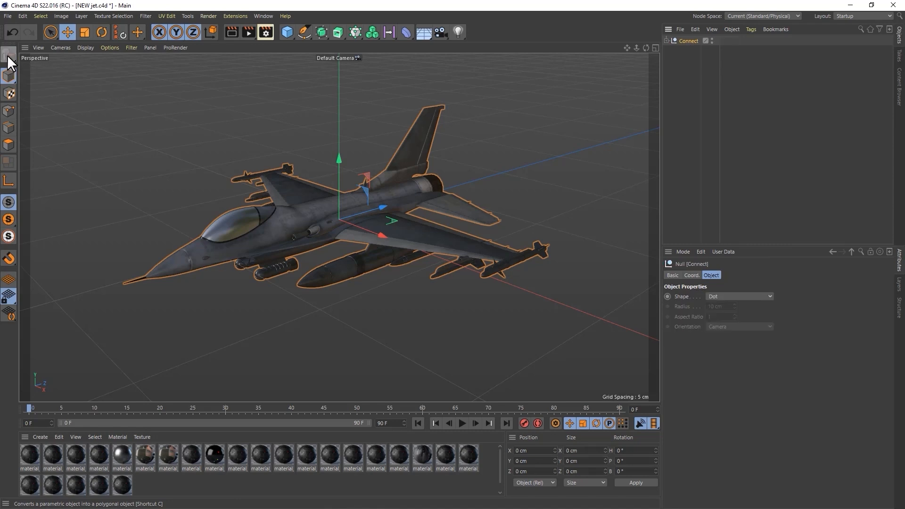
{"action": "left_click", "coordinate": [666, 41]}
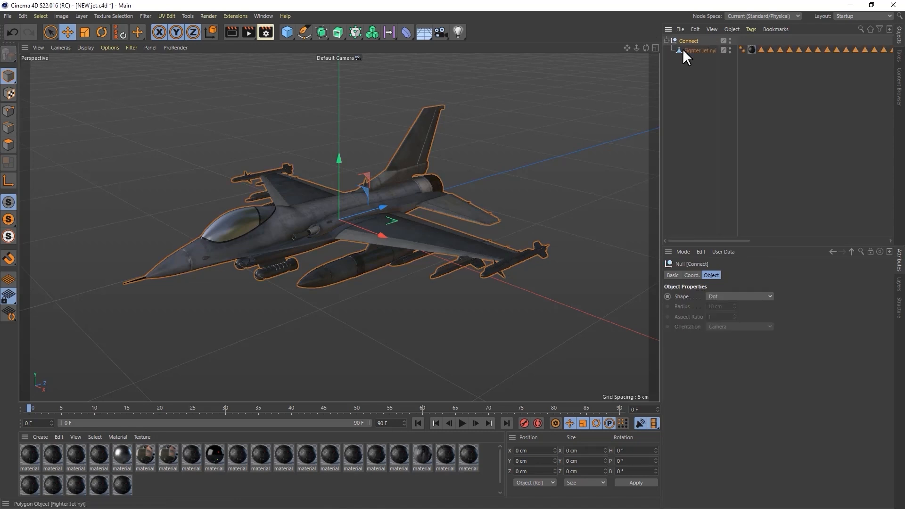
{"action": "left_click", "coordinate": [683, 50]}
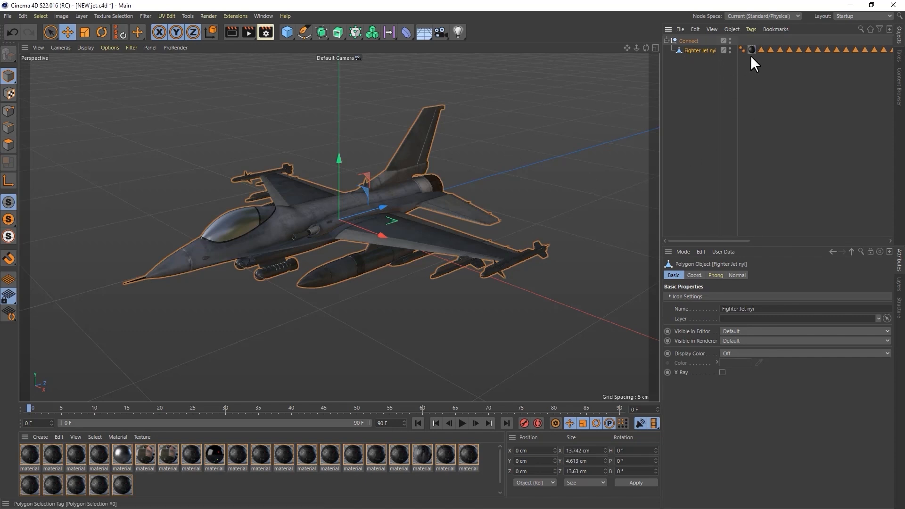
{"action": "left_click_drag", "start_coordinate": [382, 233], "coordinate": [415, 218]}
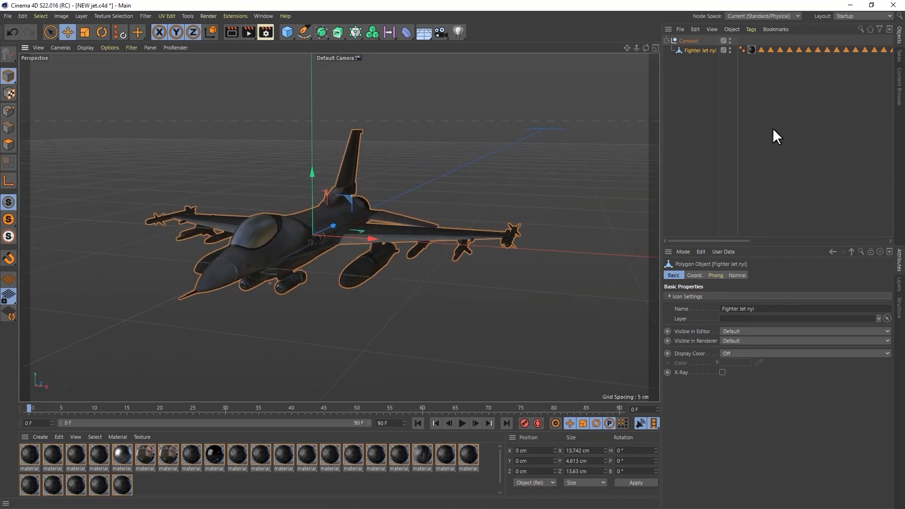
{"action": "left_click_drag", "start_coordinate": [718, 240], "coordinate": [621, 240]}
- Take the Fighter Jet nyi mesh out of the Connect null, delete the null, and frame the jet in the view
{"action": "left_click_drag", "start_coordinate": [699, 50], "coordinate": [697, 61]}
{"action": "left_click", "coordinate": [691, 39]}
{"action": "key", "text": "Delete"}
{"action": "left_click", "coordinate": [693, 39]}
{"action": "key", "text": "h"}
- Open the Bake Object settings for the Fighter Jet nyi mesh and enable Single Texture
{"action": "left_click", "coordinate": [733, 28]}
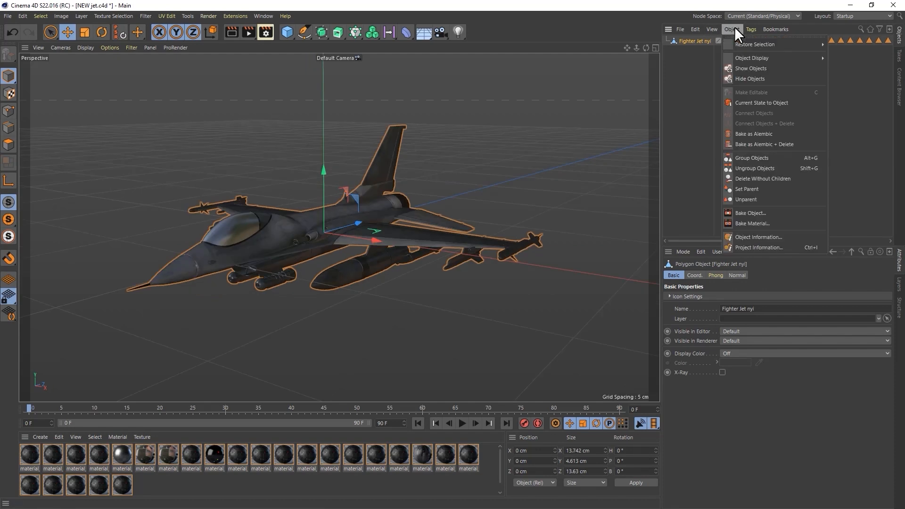
{"action": "left_click", "coordinate": [750, 213]}
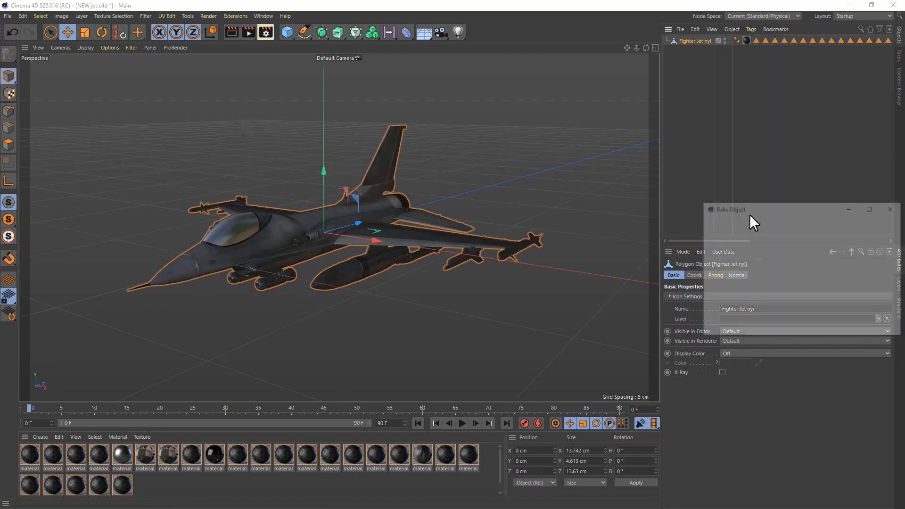
{"action": "left_click_drag", "start_coordinate": [756, 207], "coordinate": [722, 185]}
{"action": "left_click", "coordinate": [725, 211]}
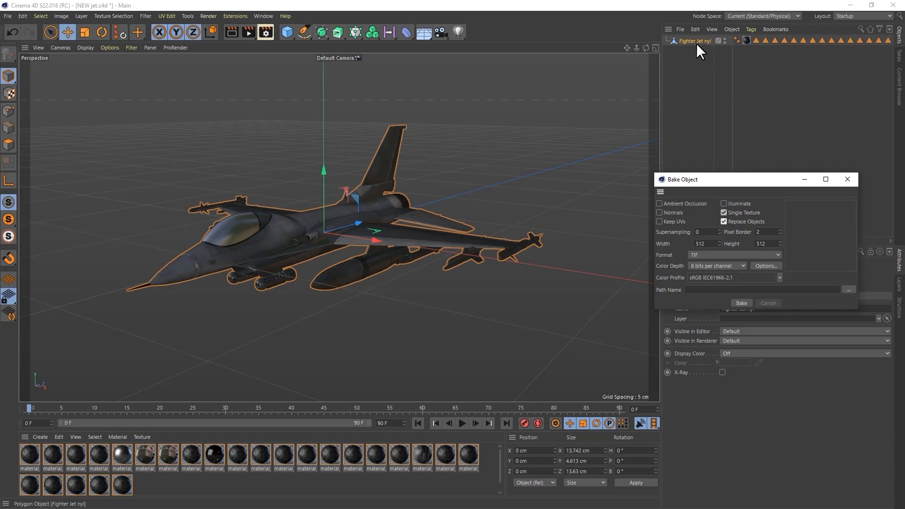
- Set the baked texture to 2048 width and 2048 height in JPG format
{"action": "double_click", "coordinate": [711, 244]}
{"action": "type", "text": "2048"}
{"action": "double_click", "coordinate": [769, 244]}
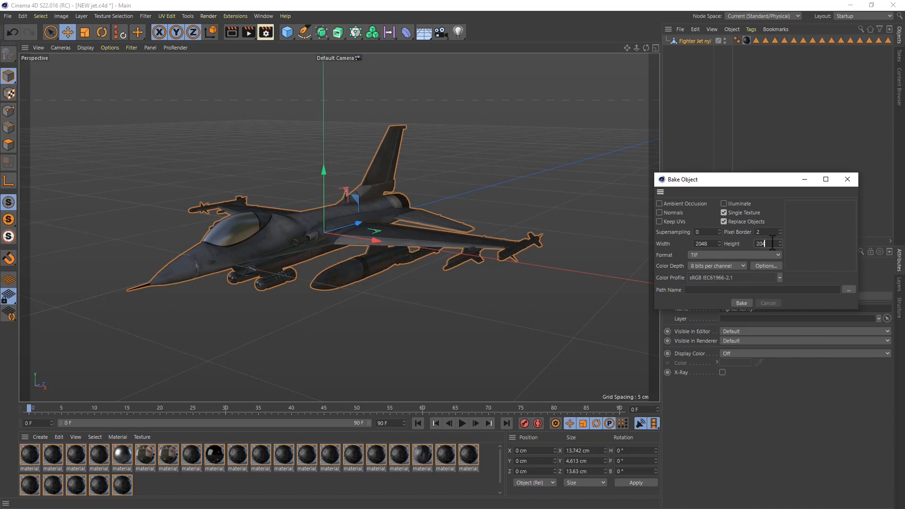
{"action": "left_click", "coordinate": [749, 253]}
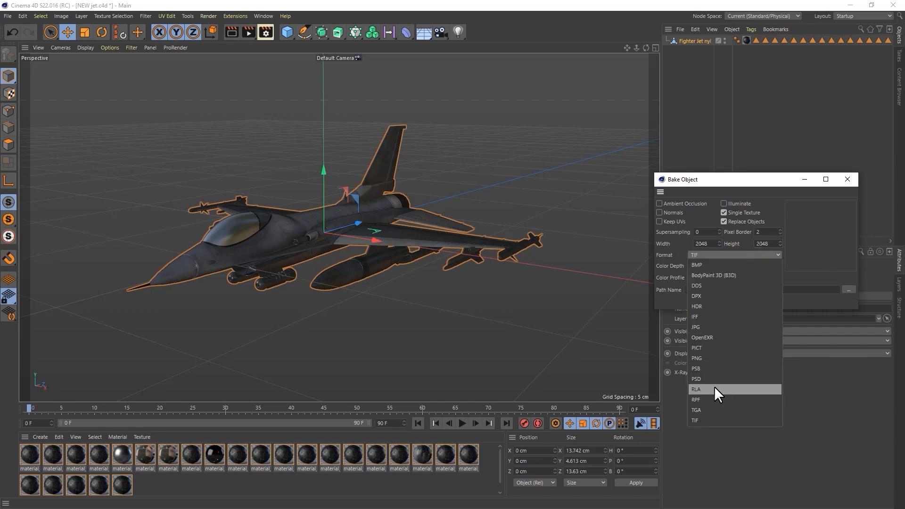
{"action": "left_click", "coordinate": [722, 326]}
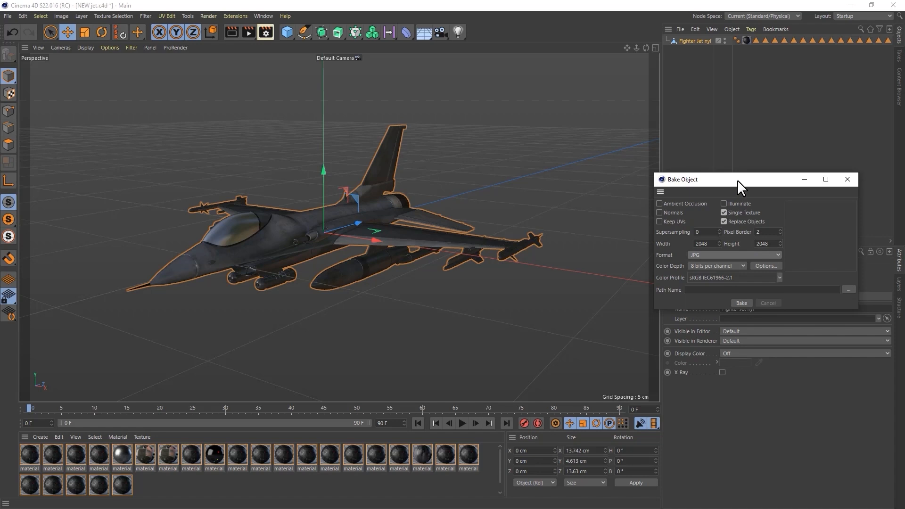
- Choose a save path inside the 33 - WonderWoman Jet project folder, bake the jet's texture, and close the Bake Object window
{"action": "left_click_drag", "start_coordinate": [737, 180], "coordinate": [702, 146]}
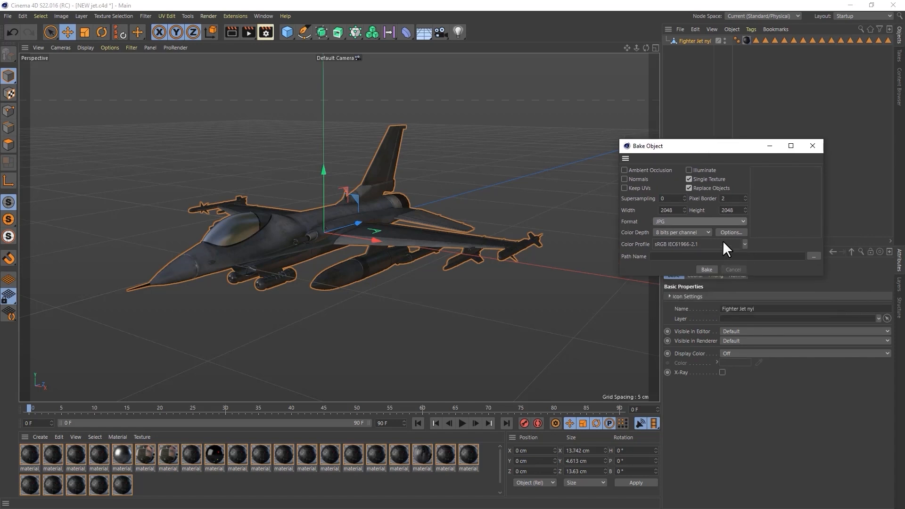
{"action": "left_click_drag", "start_coordinate": [719, 146], "coordinate": [688, 136]}
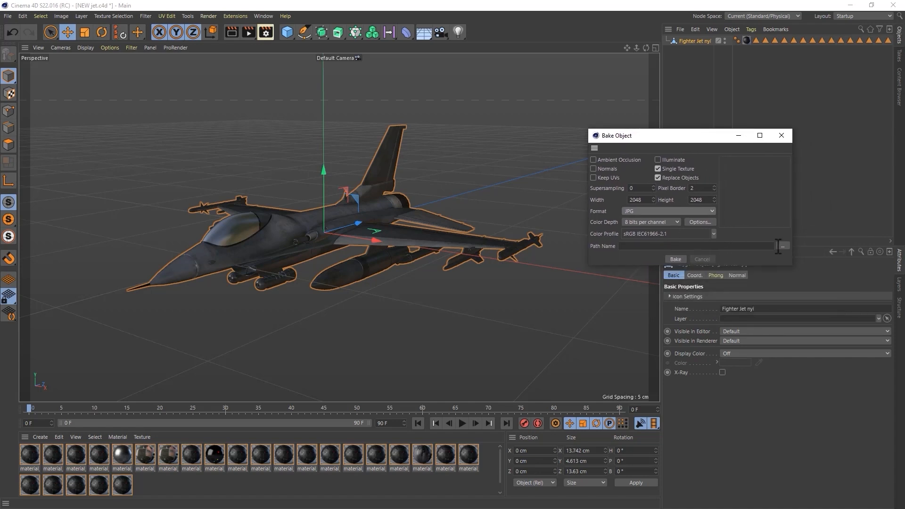
{"action": "left_click", "coordinate": [781, 245]}
{"action": "scroll", "coordinate": [471, 283], "scroll_direction": "down", "scroll_amount": 7}
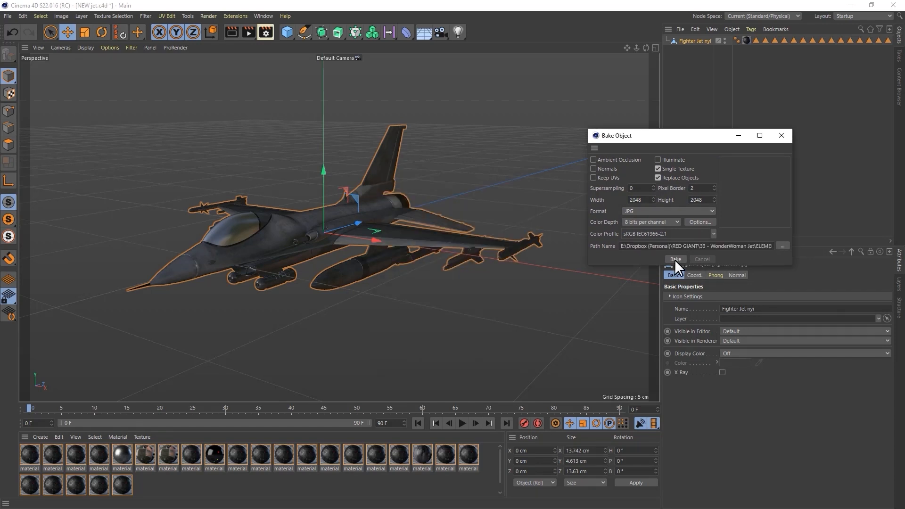
{"action": "left_click", "coordinate": [675, 258]}
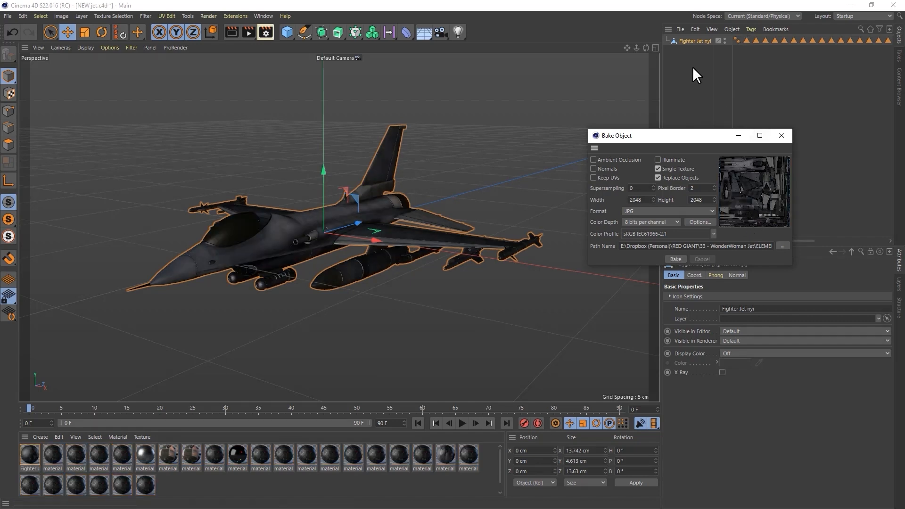
{"action": "left_click", "coordinate": [781, 136]}
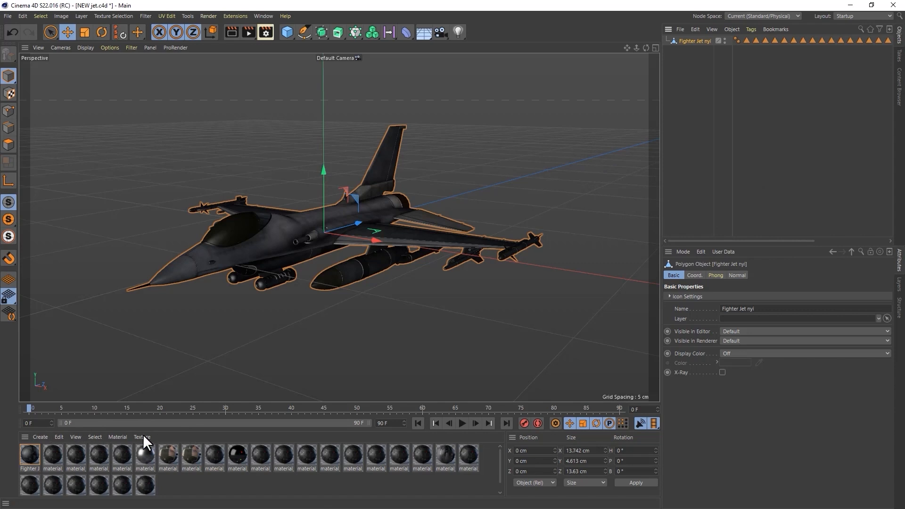
- Delete the unused materials, then inspect the baked Fighter Jet nyi material and how it looks on the model
{"action": "left_click", "coordinate": [60, 437]}
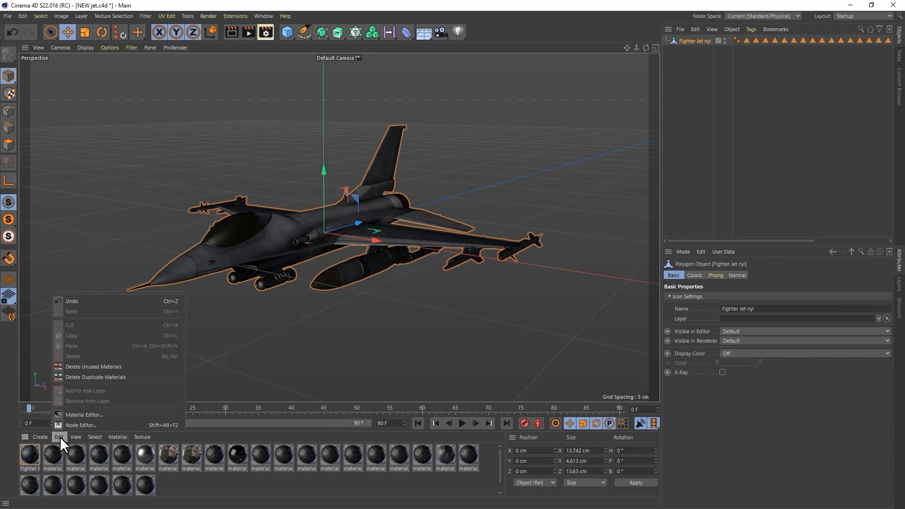
{"action": "left_click", "coordinate": [80, 367]}
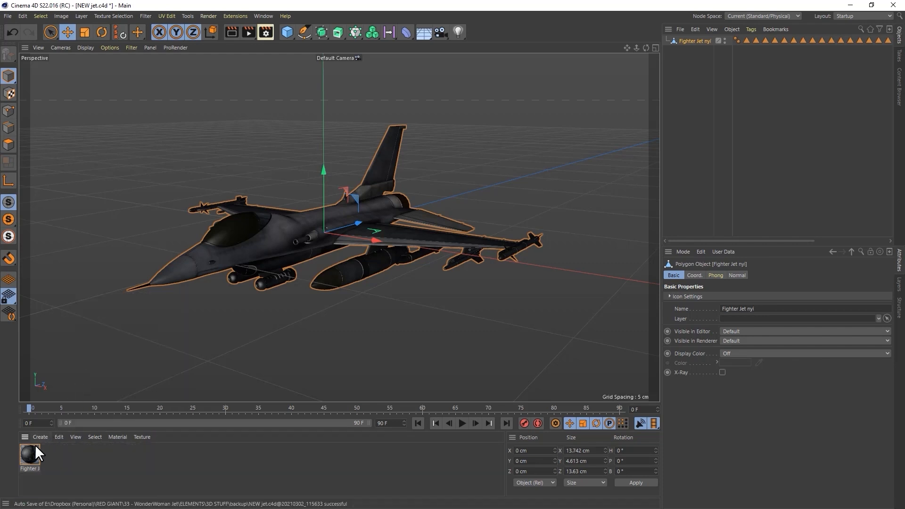
{"action": "left_click", "coordinate": [29, 455]}
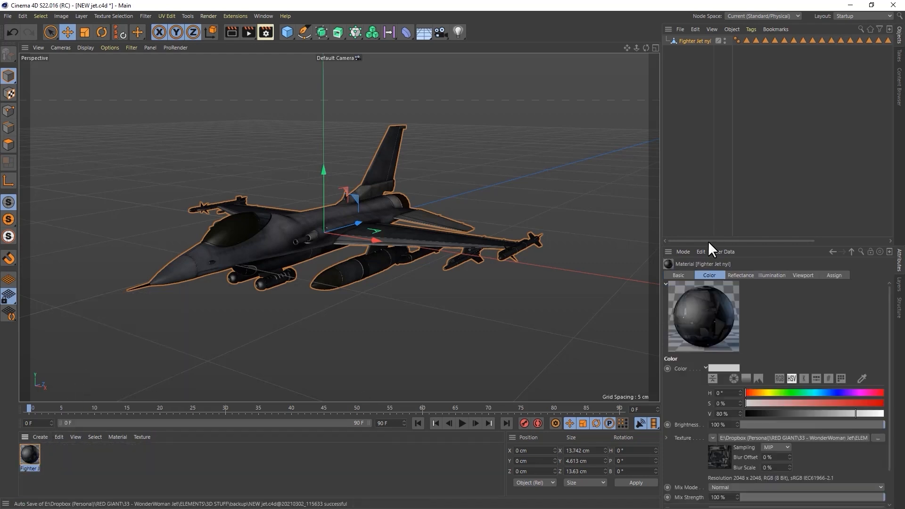
{"action": "left_click_drag", "start_coordinate": [708, 241], "coordinate": [804, 244]}
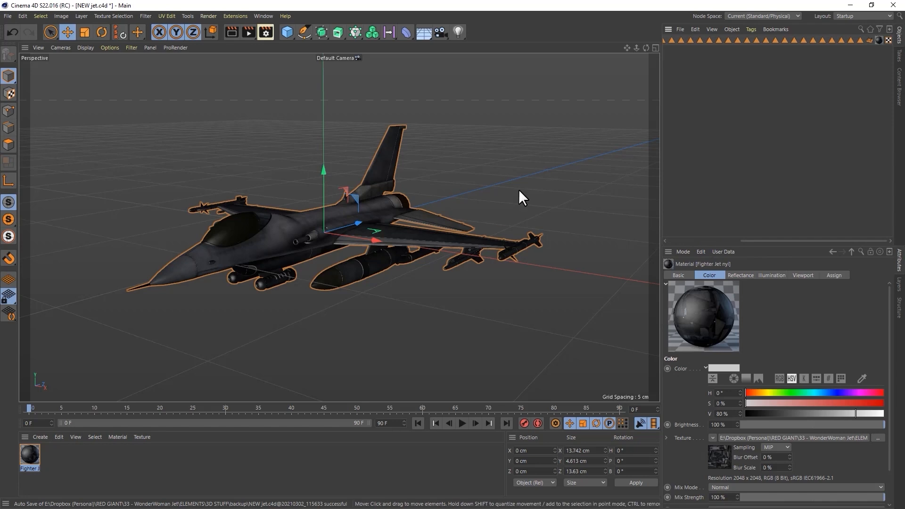
{"action": "left_click", "coordinate": [359, 320]}
{"action": "mouse_move", "coordinate": [359, 321]}
{"action": "left_mouse_down"}
{"action": "mouse_move", "coordinate": [505, 329]}
{"action": "mouse_move", "coordinate": [366, 322]}
{"action": "mouse_move", "coordinate": [346, 331]}
{"action": "left_mouse_up"}
- Set the baked material's viewport Texture Preview Size to No Scaling
{"action": "left_click", "coordinate": [802, 276]}
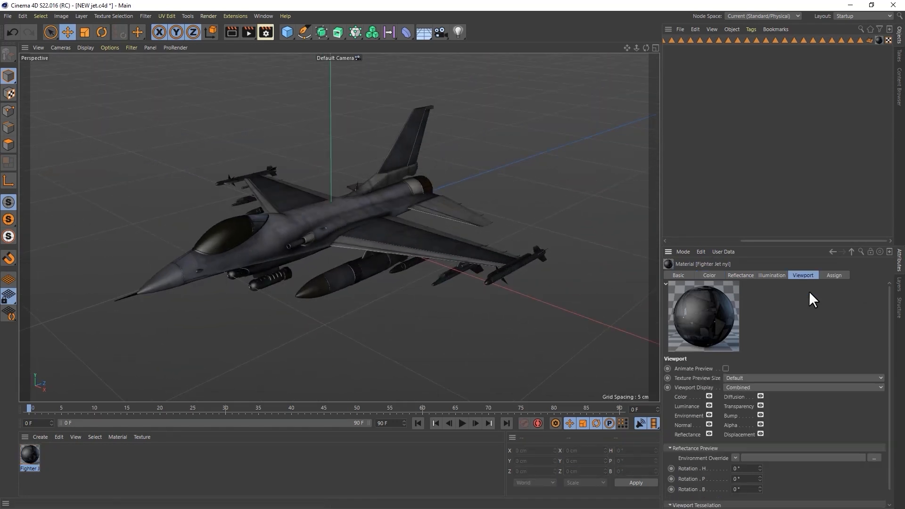
{"action": "left_click", "coordinate": [744, 379]}
{"action": "left_click", "coordinate": [747, 399]}
{"action": "mouse_move", "coordinate": [434, 332]}
{"action": "left_mouse_down"}
{"action": "mouse_move", "coordinate": [574, 320]}
{"action": "mouse_move", "coordinate": [526, 347]}
{"action": "mouse_move", "coordinate": [421, 302]}
{"action": "mouse_move", "coordinate": [372, 347]}
{"action": "mouse_move", "coordinate": [427, 340]}
{"action": "left_mouse_up"}
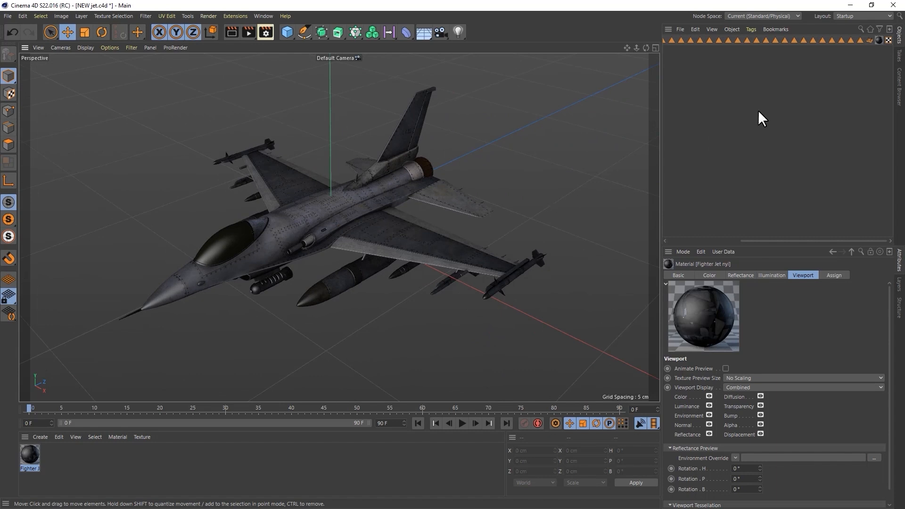
- Delete all polygon selection tags from the Fighter Jet nyi object and save the project
{"action": "left_click", "coordinate": [861, 41]}
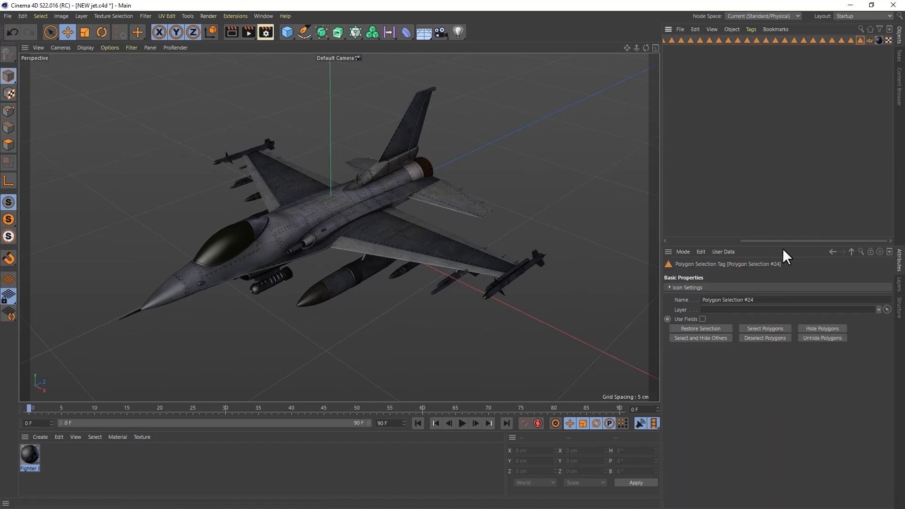
{"action": "scroll", "coordinate": [781, 238], "scroll_direction": "left", "scroll_amount": 3}
{"action": "left_click", "coordinate": [744, 40], "text": "shift"}
{"action": "key", "text": "Delete"}
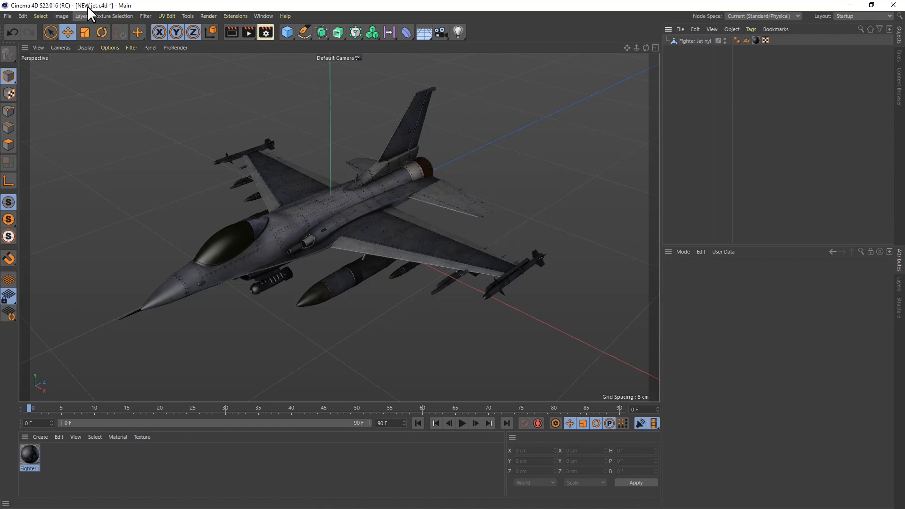
{"action": "key", "text": "ctrl+s"}
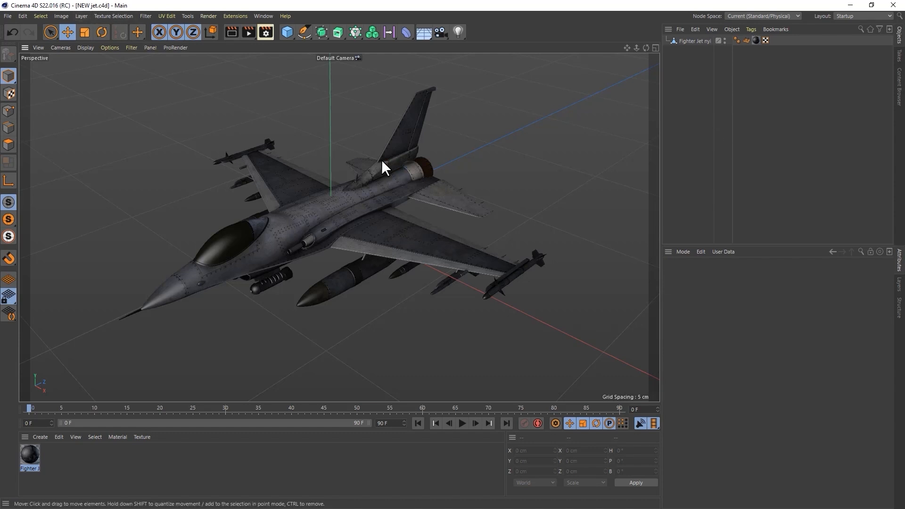
- Examine the textured jet from above and check the properties of its single material tag
{"action": "left_click_drag", "start_coordinate": [332, 318], "coordinate": [413, 210], "text": "alt"}
{"action": "left_click", "coordinate": [358, 207]}
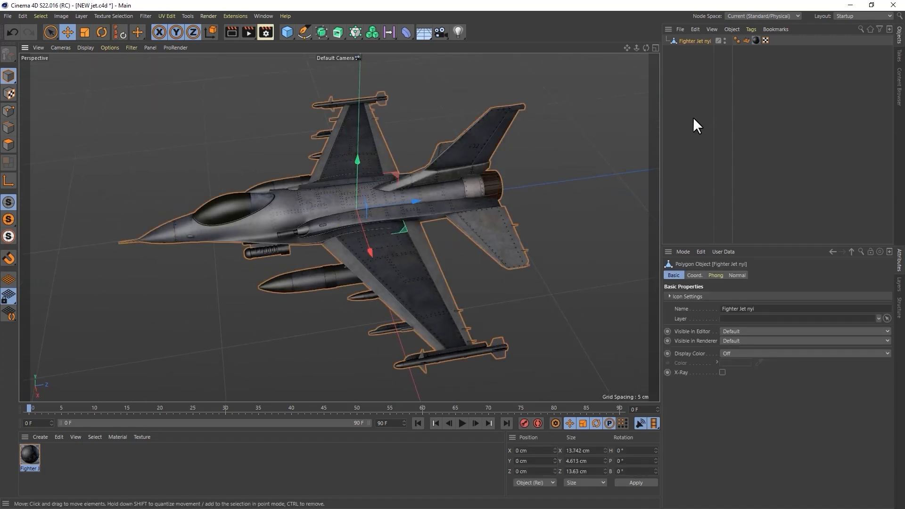
{"action": "left_click", "coordinate": [755, 40]}
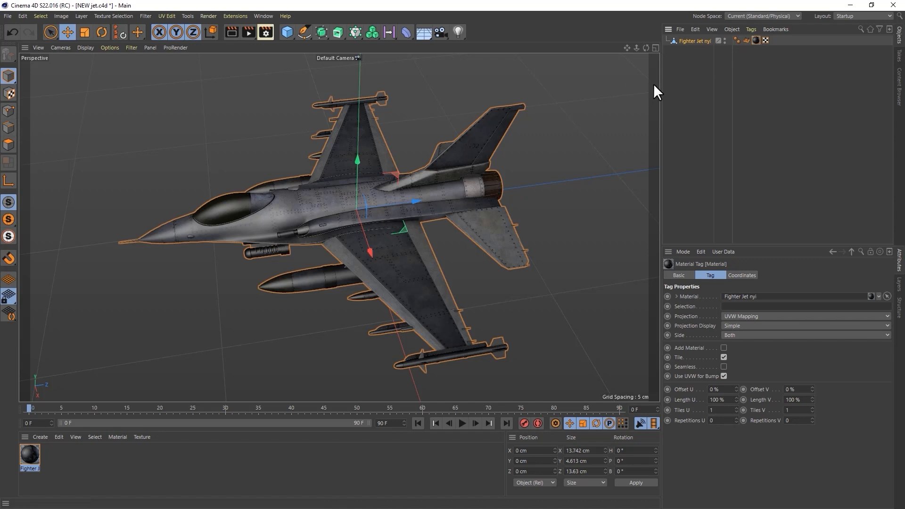
- Switch to After Effects, add NEW jet.c4d from the 3D STUFF folder as a custom Mir 3 model, and apply it as the base geometry
{"action": "left_click", "coordinate": [852, 9]}
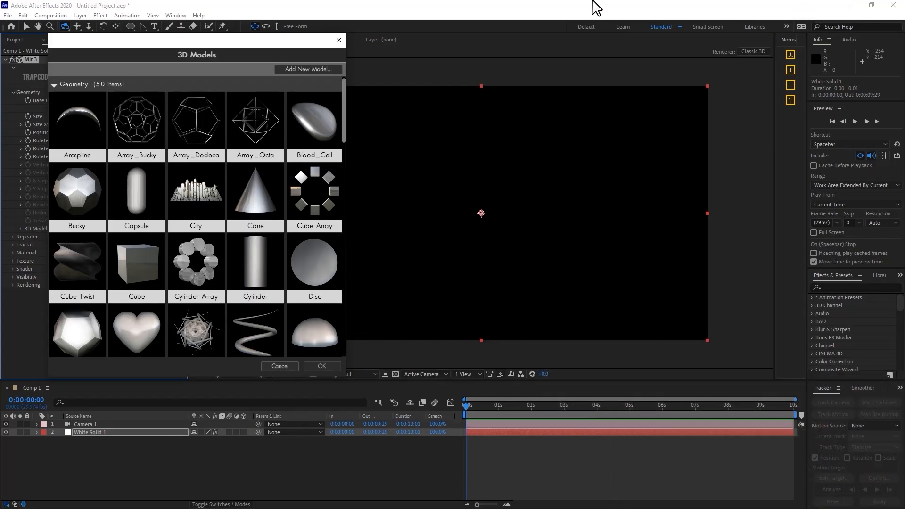
{"action": "left_click_drag", "start_coordinate": [252, 47], "coordinate": [542, 113]}
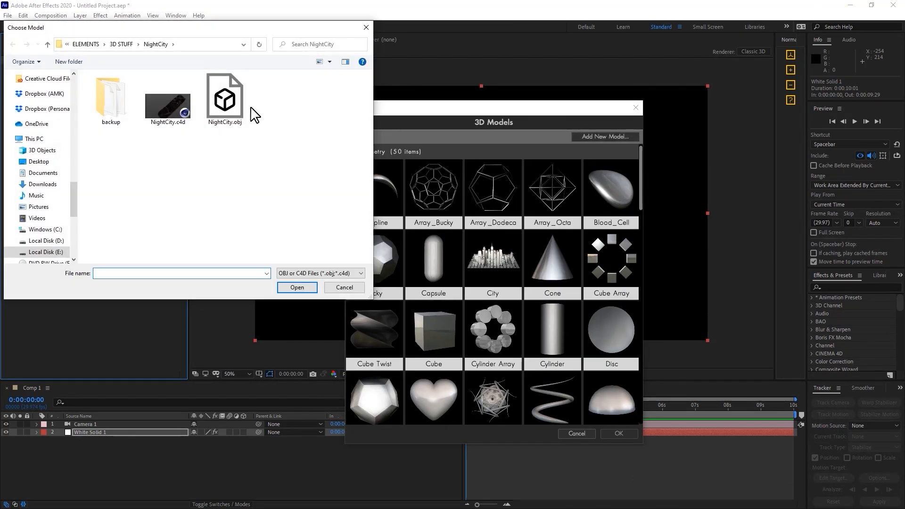
{"action": "left_click", "coordinate": [92, 45]}
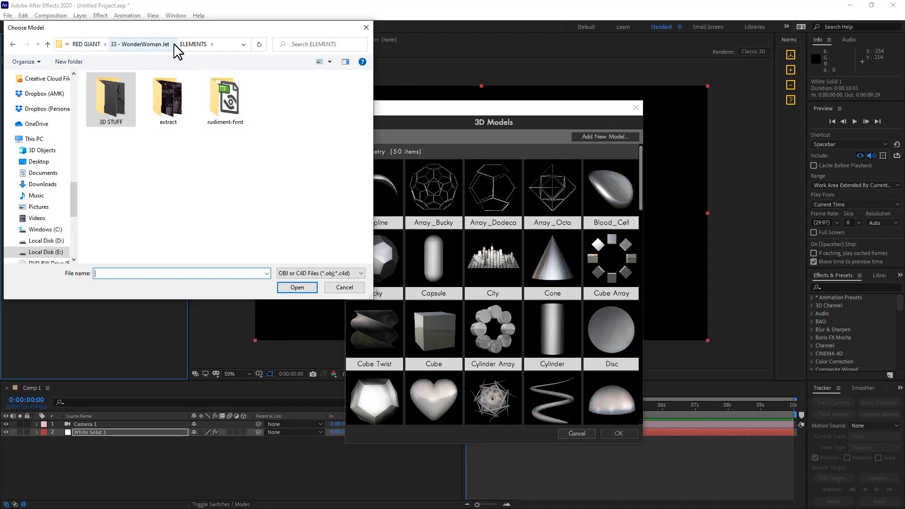
{"action": "double_click", "coordinate": [106, 116]}
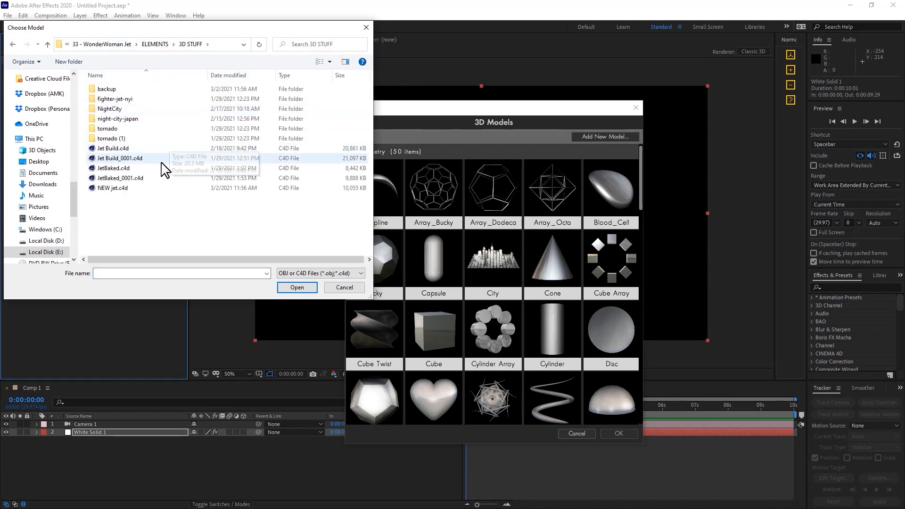
{"action": "double_click", "coordinate": [125, 189]}
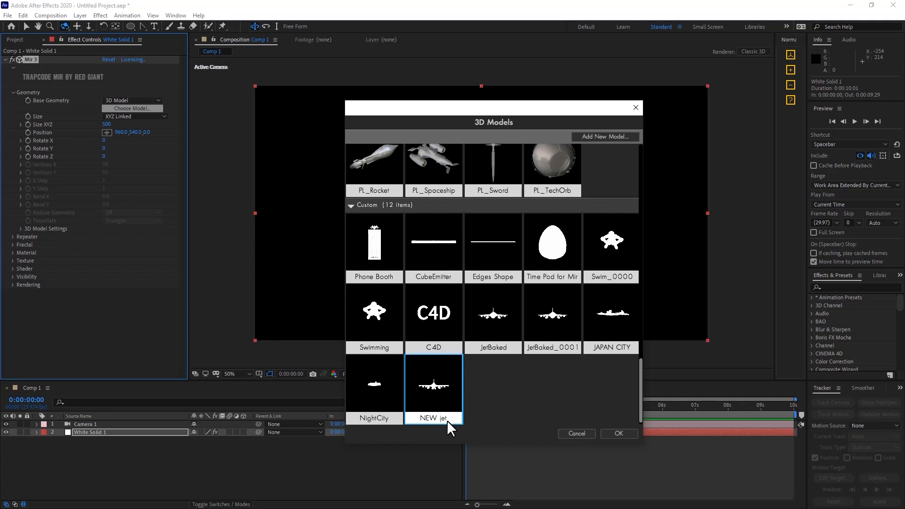
{"action": "left_click", "coordinate": [622, 434]}
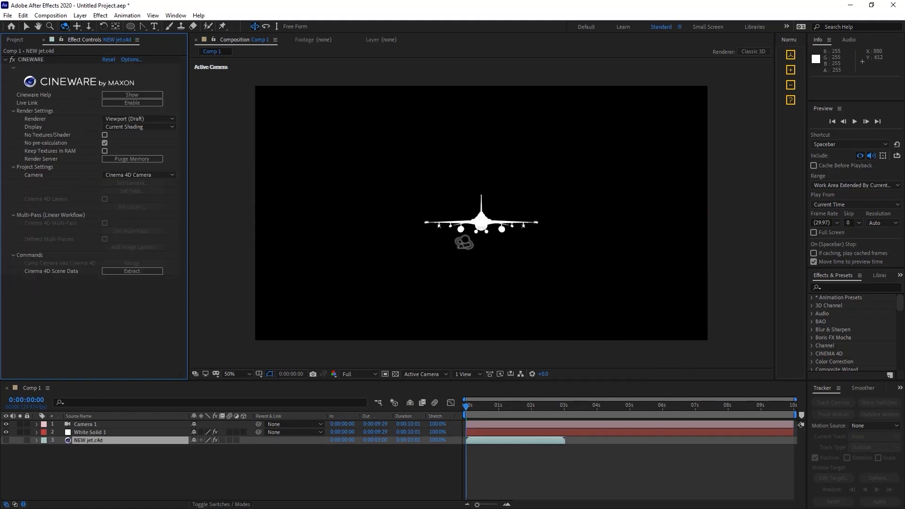
{"action": "scroll", "coordinate": [499, 252], "scroll_direction": "up", "scroll_amount": 2}
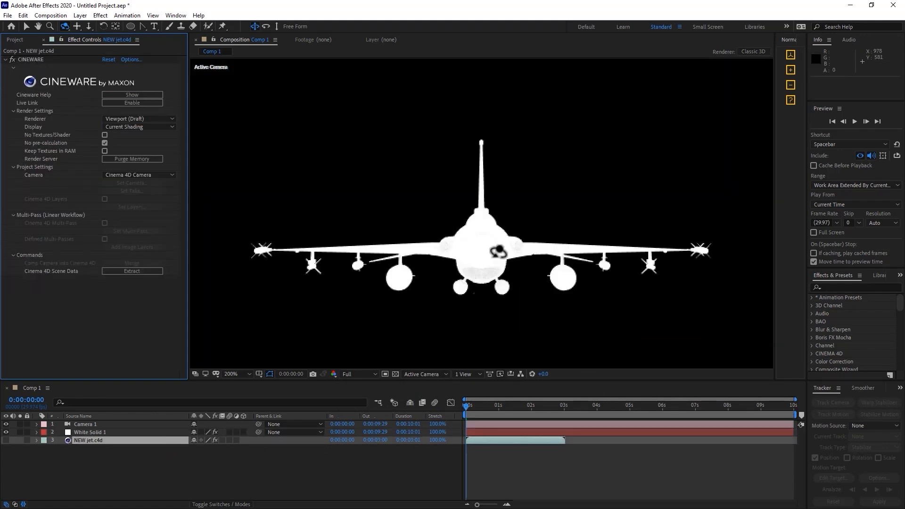
{"action": "scroll", "coordinate": [503, 235], "scroll_direction": "down", "scroll_amount": 1}
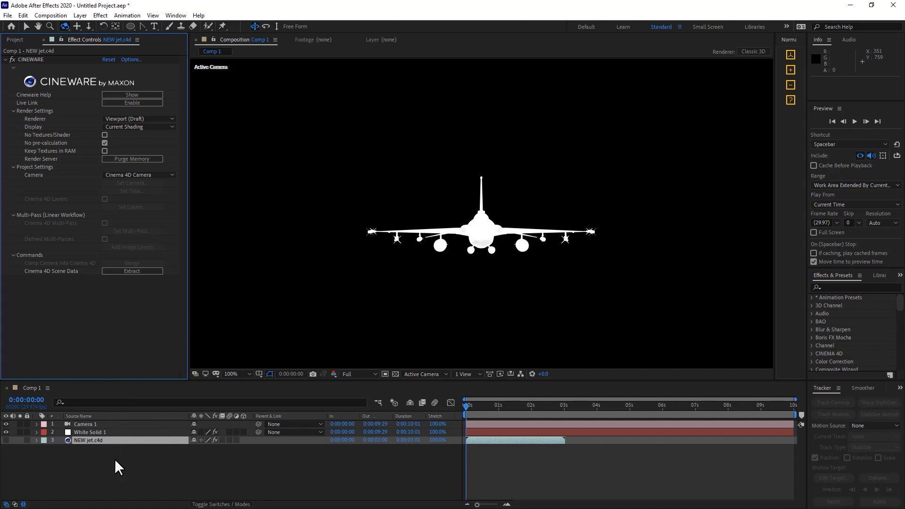
- Create a control null for the jet from the Mir 3 effect's 3D model settings on White Solid 1
{"action": "left_click", "coordinate": [102, 441]}
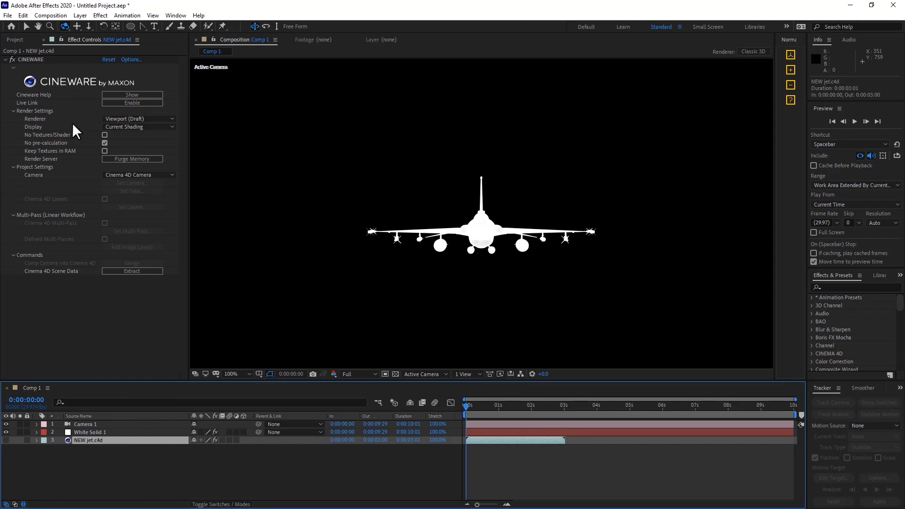
{"action": "left_click", "coordinate": [96, 432]}
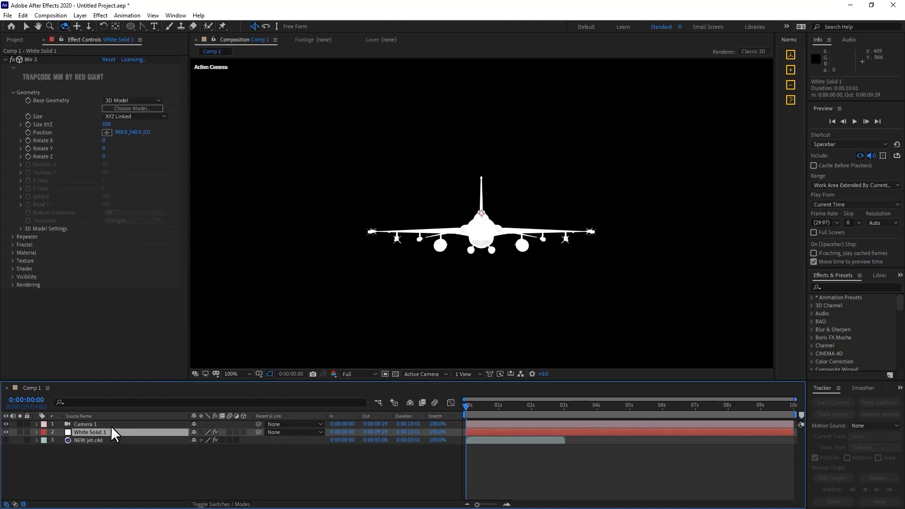
{"action": "left_click", "coordinate": [31, 58]}
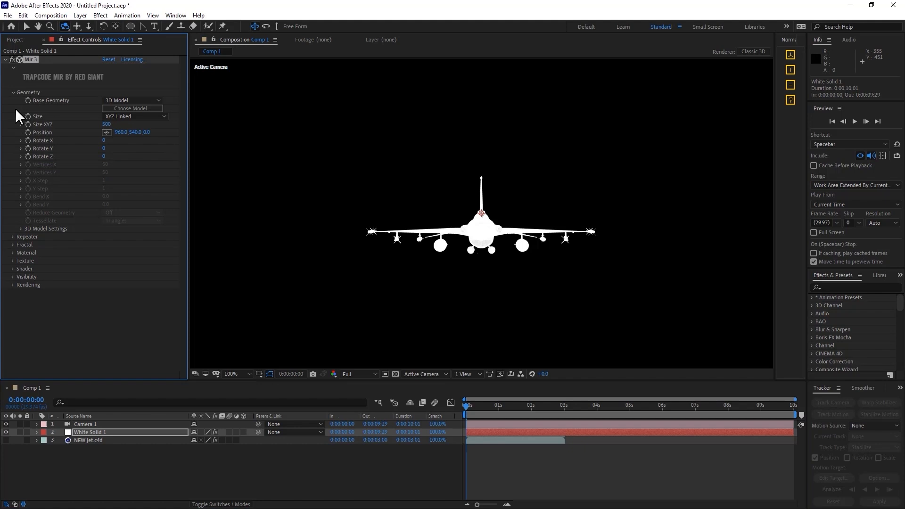
{"action": "left_click", "coordinate": [19, 228]}
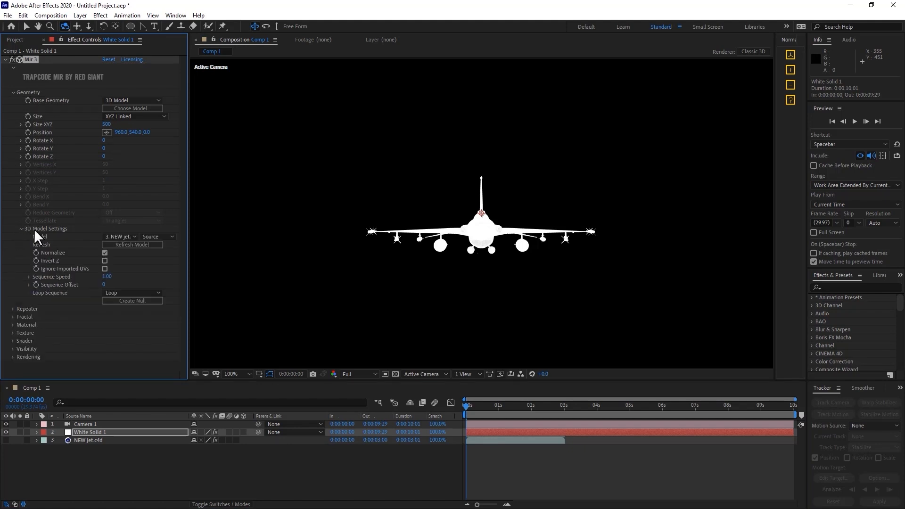
{"action": "left_click", "coordinate": [132, 301]}
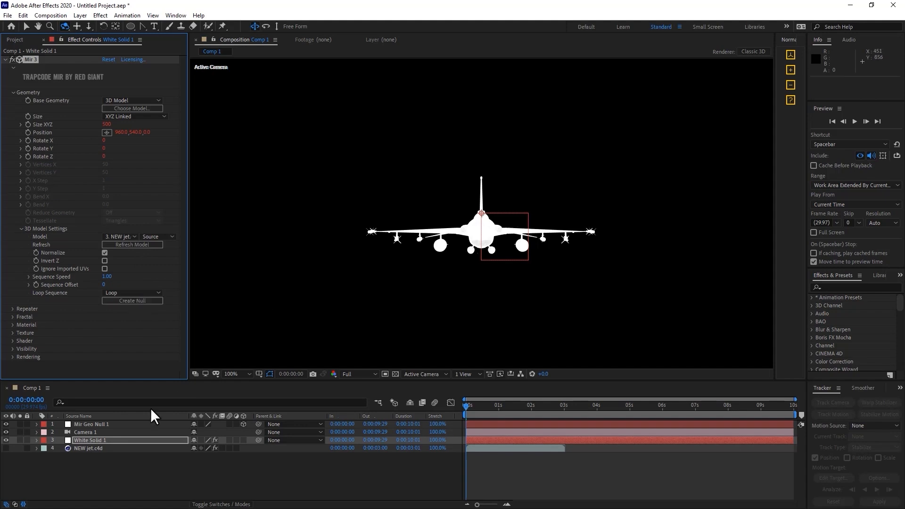
- Rotate Mir Geo Null 1 to about X 24, Y 40 and Z -9 so the jet sits in a three-quarter view
{"action": "left_click", "coordinate": [120, 423]}
{"action": "key", "text": "y"}
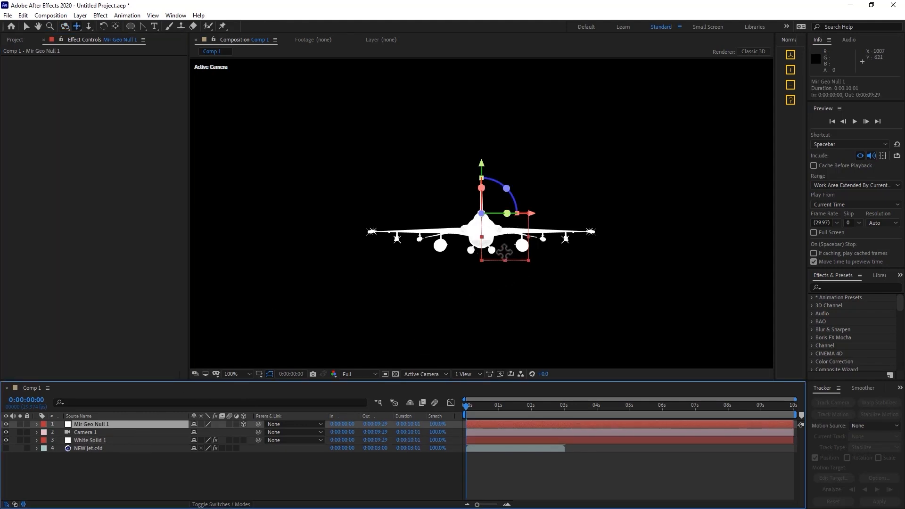
{"action": "key", "text": "w"}
{"action": "mouse_move", "coordinate": [508, 250]}
{"action": "left_mouse_down"}
{"action": "mouse_move", "coordinate": [518, 256]}
{"action": "mouse_move", "coordinate": [530, 311]}
{"action": "mouse_move", "coordinate": [501, 238]}
{"action": "mouse_move", "coordinate": [521, 235]}
{"action": "mouse_move", "coordinate": [519, 276]}
{"action": "mouse_move", "coordinate": [519, 261]}
{"action": "left_mouse_up"}
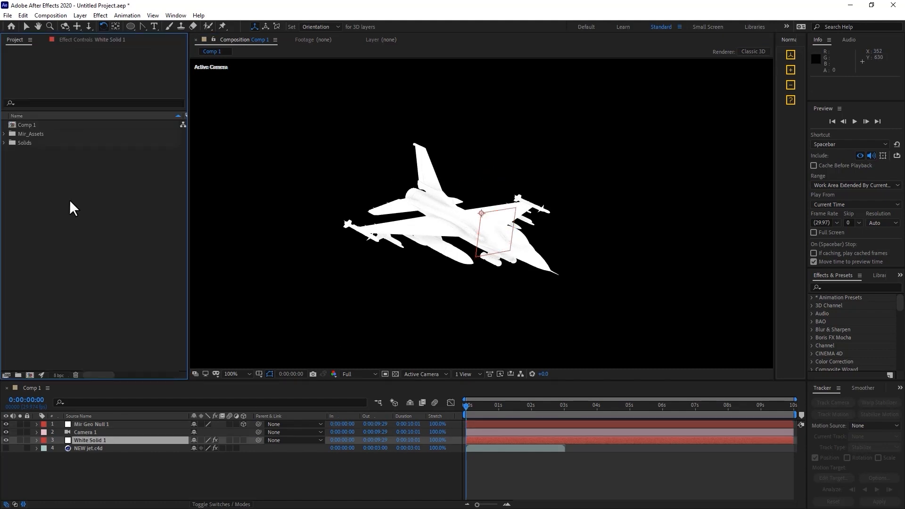
- Import Fighter_Jet_nyiSurface_Color.jpg from the ELEMENTS folder and place it as a hidden layer at the bottom of Comp 1
{"action": "double_click", "coordinate": [69, 199]}
{"action": "left_click", "coordinate": [291, 106]}
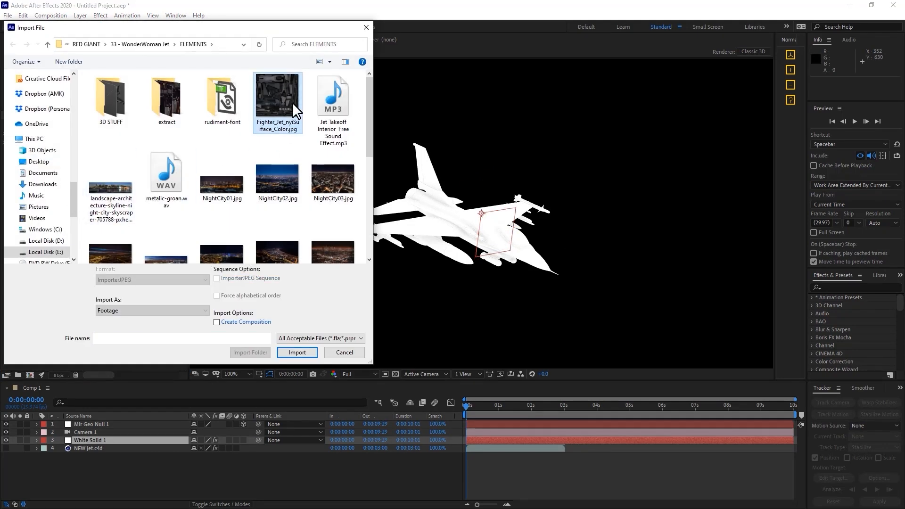
{"action": "left_click", "coordinate": [303, 353]}
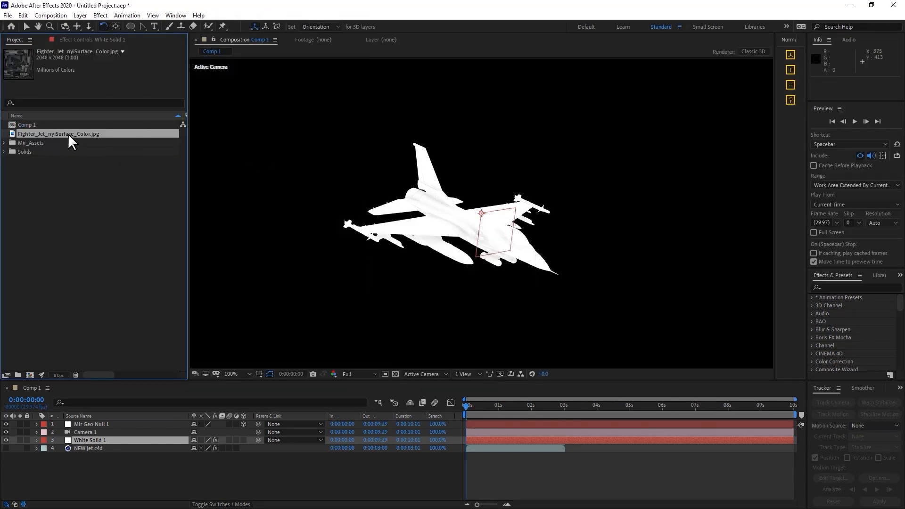
{"action": "left_click_drag", "start_coordinate": [56, 133], "coordinate": [93, 464]}
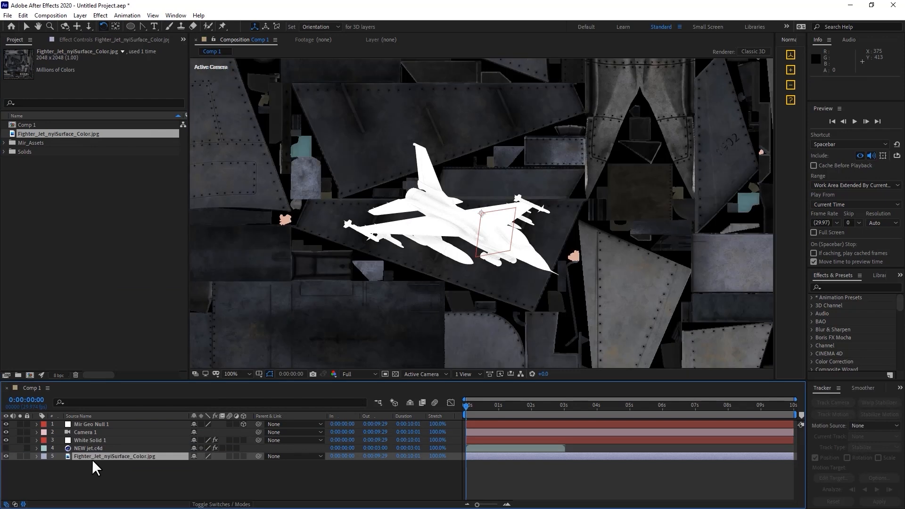
{"action": "scroll", "coordinate": [485, 200], "scroll_direction": "down", "scroll_amount": 1}
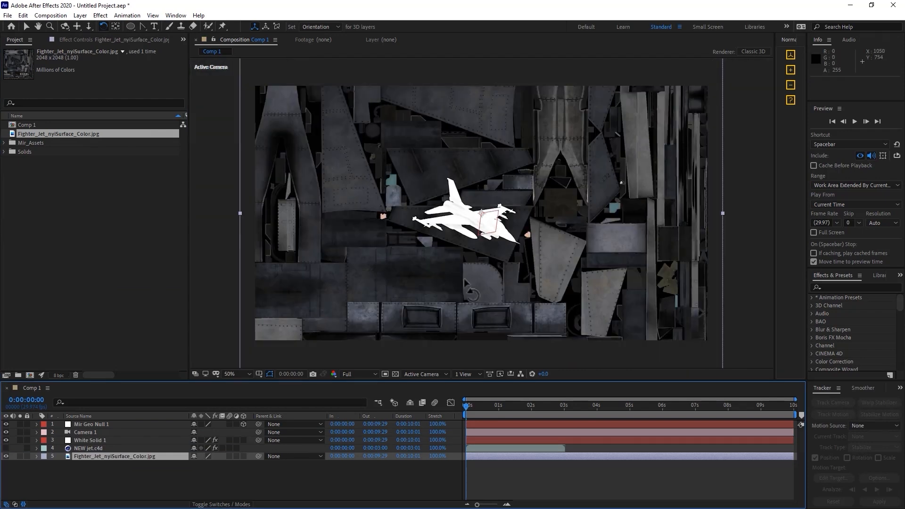
{"action": "left_click", "coordinate": [6, 456]}
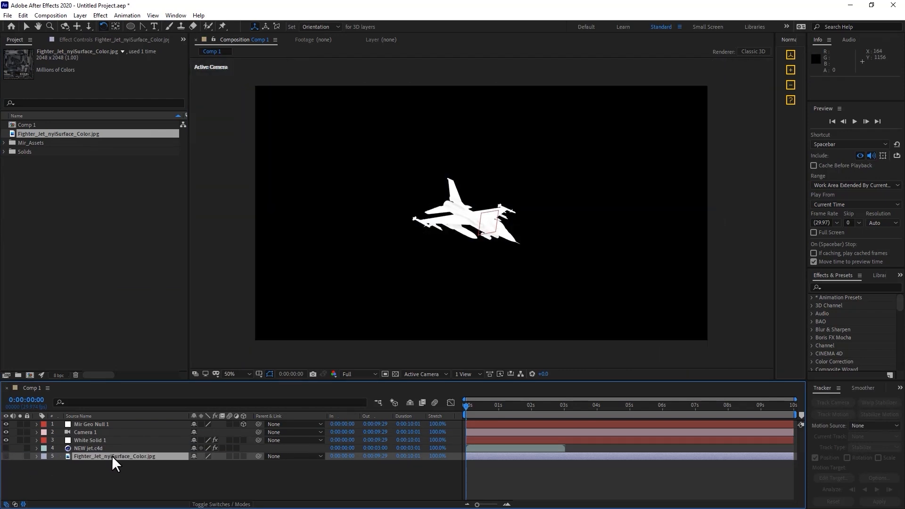
- Set the Mir 3 Texture Layer on White Solid 1 to Fighter_Jet_nyiSurface_Color.jpg
{"action": "left_click", "coordinate": [92, 425]}
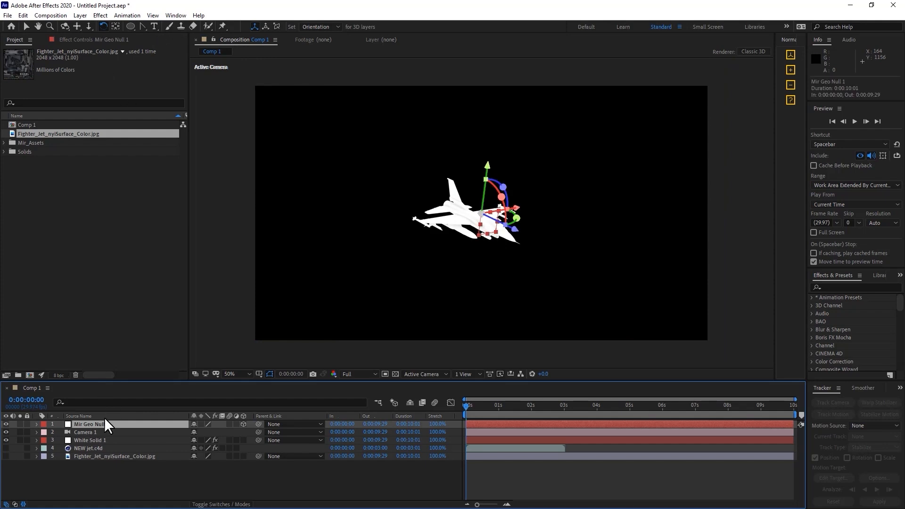
{"action": "left_click", "coordinate": [101, 433]}
{"action": "left_click", "coordinate": [101, 440]}
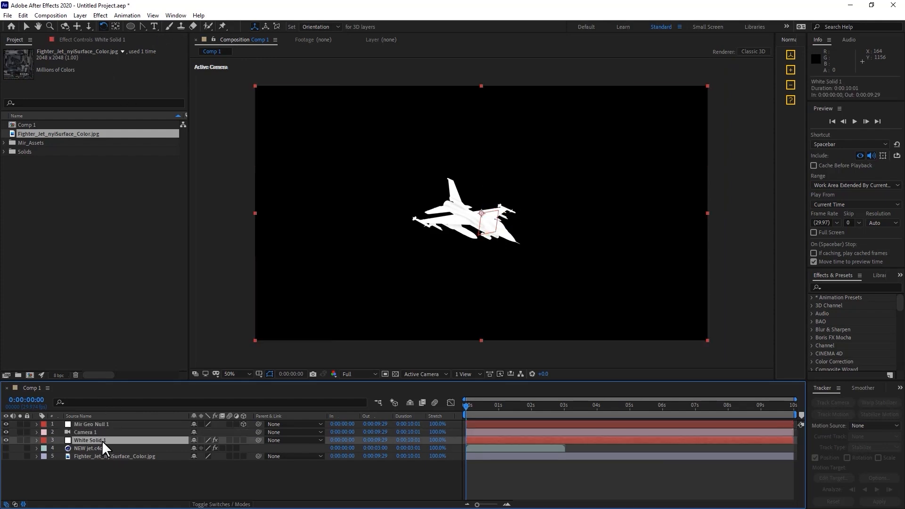
{"action": "left_click", "coordinate": [93, 41]}
{"action": "left_click", "coordinate": [32, 58]}
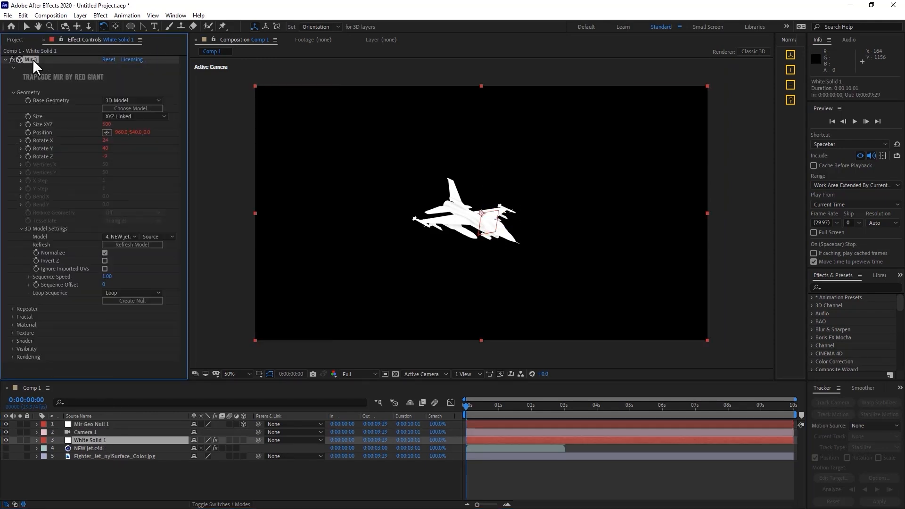
{"action": "left_click", "coordinate": [12, 333]}
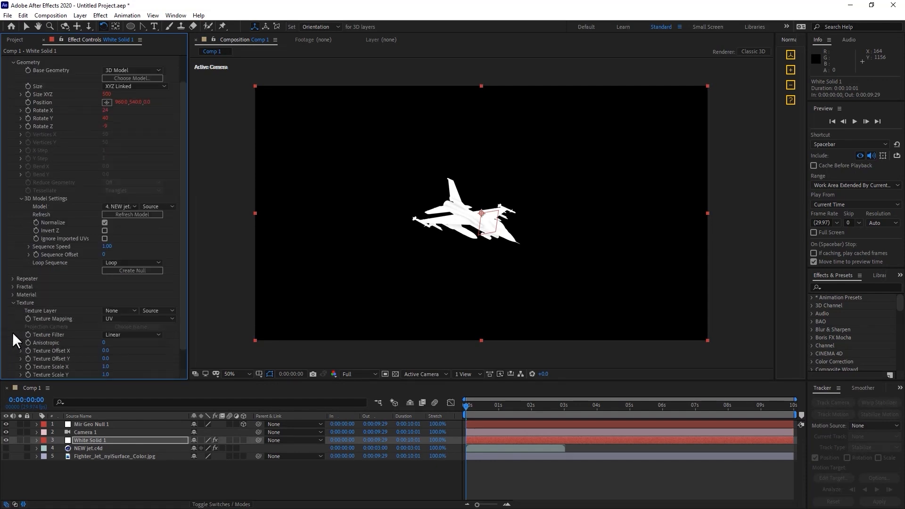
{"action": "left_click", "coordinate": [127, 310]}
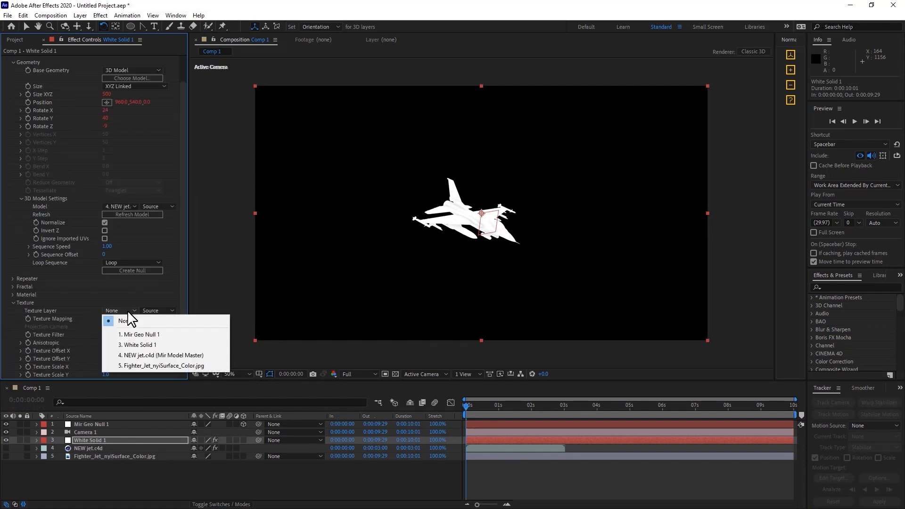
{"action": "left_click", "coordinate": [149, 365]}
{"action": "key", "text": "period"}
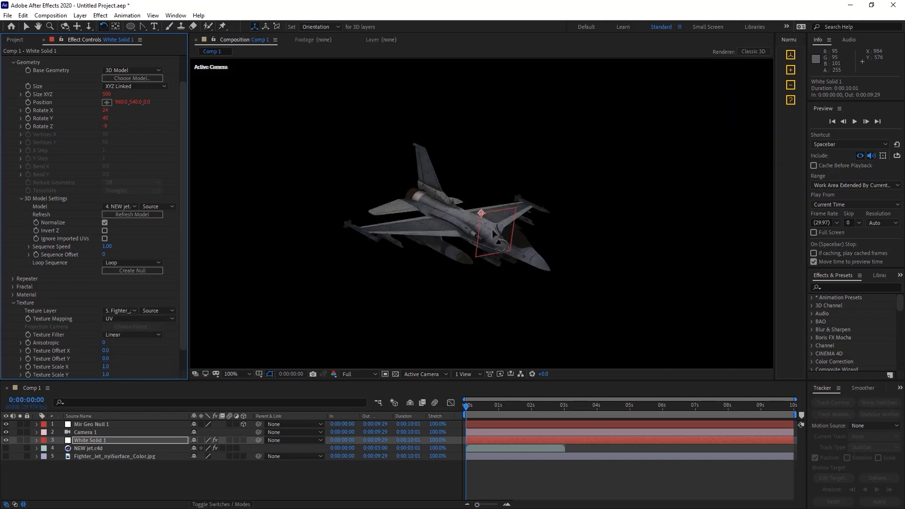
- Scale Mir Geo Null 1 to about 232% and move it to about X 1064, Y 476
{"action": "left_click", "coordinate": [120, 424]}
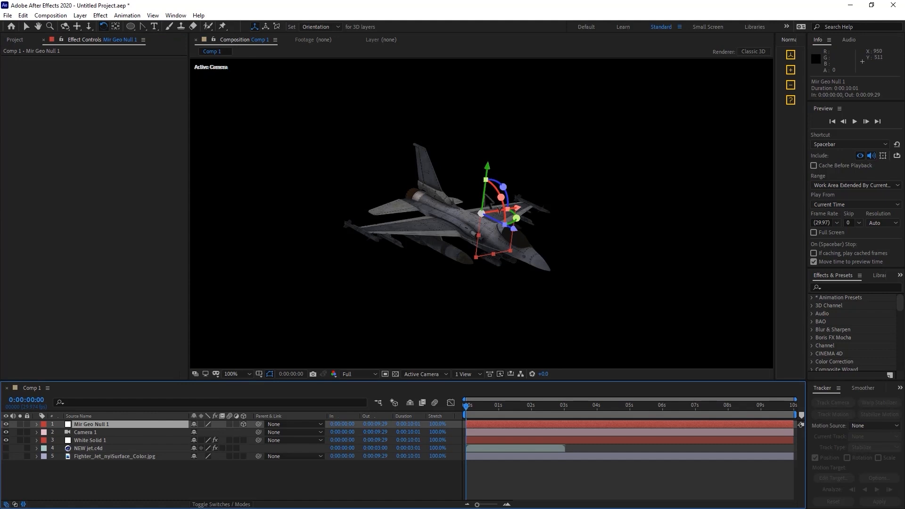
{"action": "key", "text": "s"}
{"action": "left_click_drag", "start_coordinate": [242, 430], "coordinate": [286, 431]}
{"action": "key", "text": "comma"}
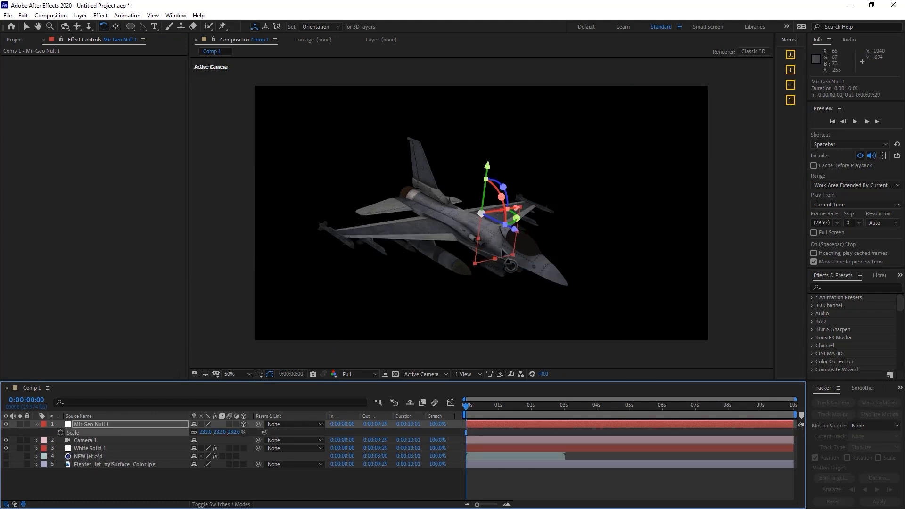
{"action": "key", "text": "s"}
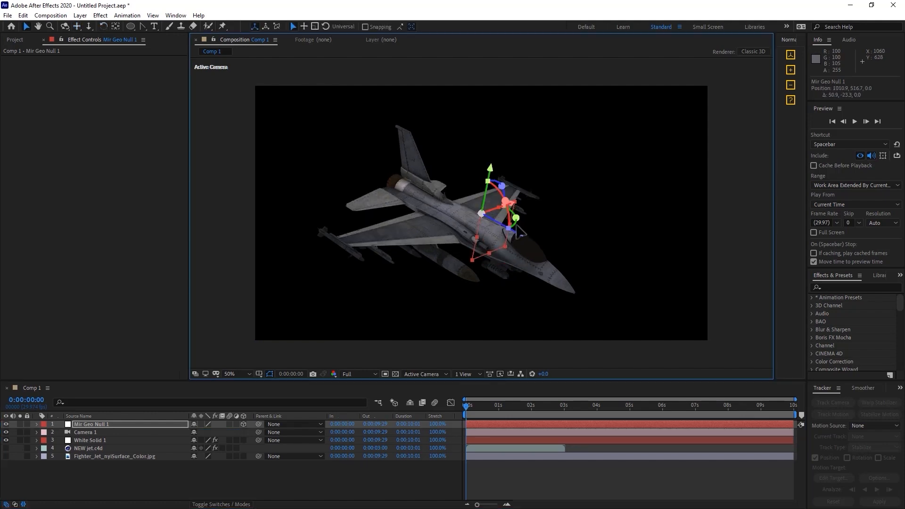
{"action": "left_click_drag", "start_coordinate": [515, 226], "coordinate": [539, 211]}
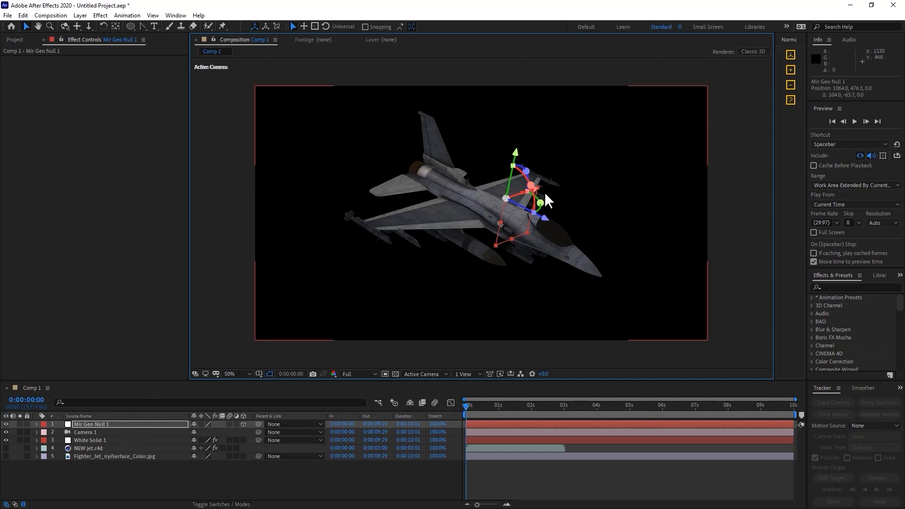
- Try lighting the jet with a white spot light moved to about 1221, 279, -2177, and delete that light
{"action": "left_click", "coordinate": [81, 15]}
{"action": "mouse_move", "coordinate": [94, 26]}
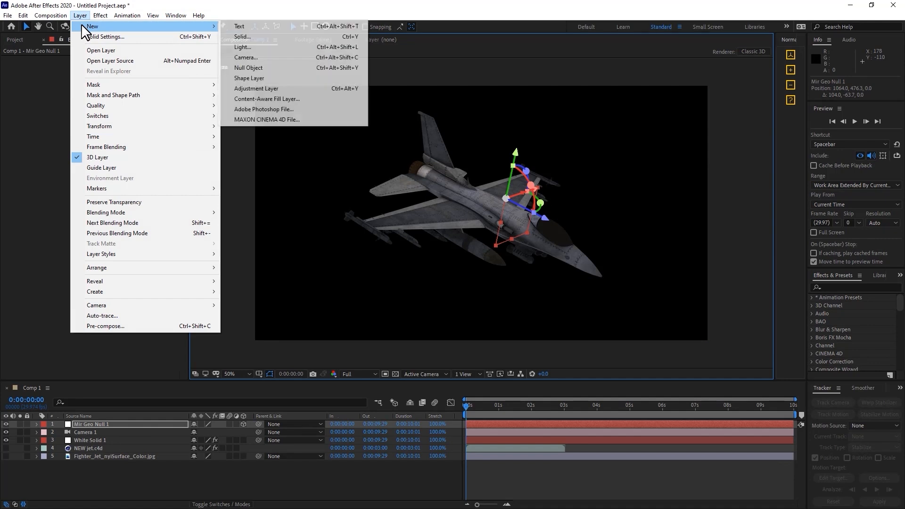
{"action": "left_click", "coordinate": [334, 47]}
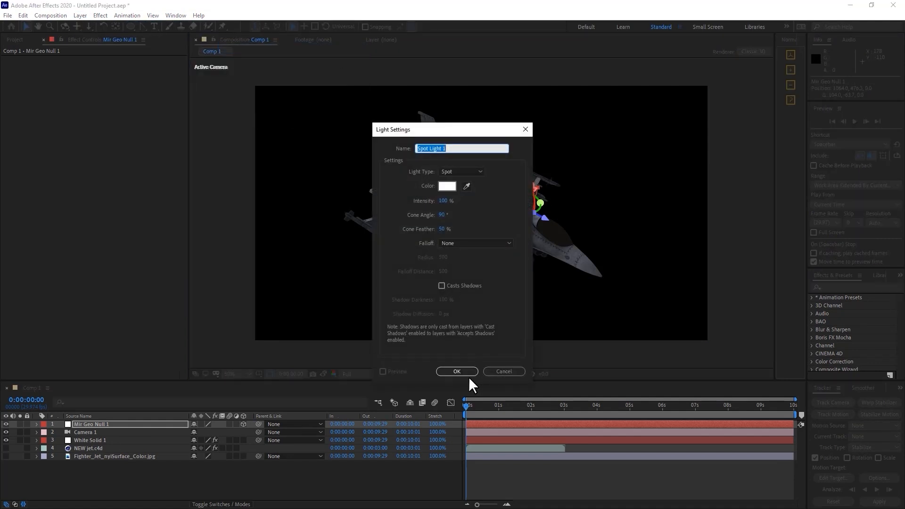
{"action": "left_click", "coordinate": [468, 372]}
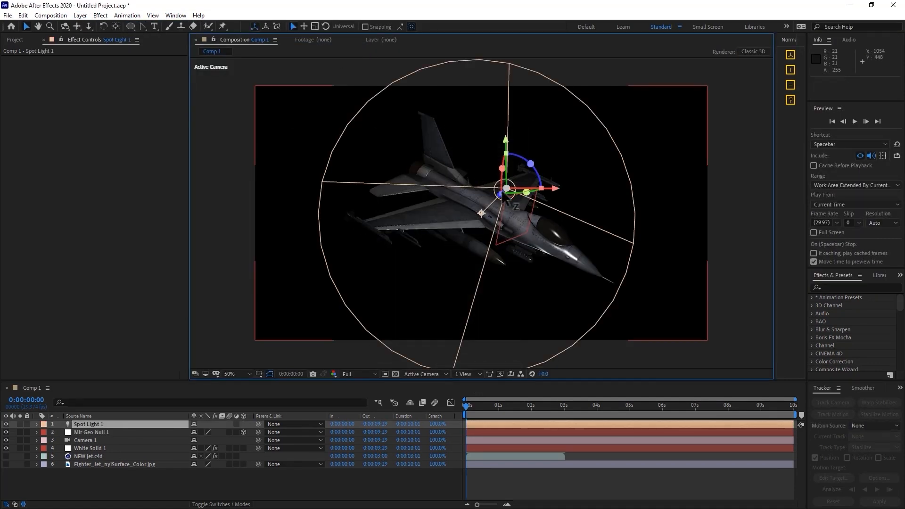
{"action": "left_click_drag", "start_coordinate": [500, 197], "coordinate": [796, 7]}
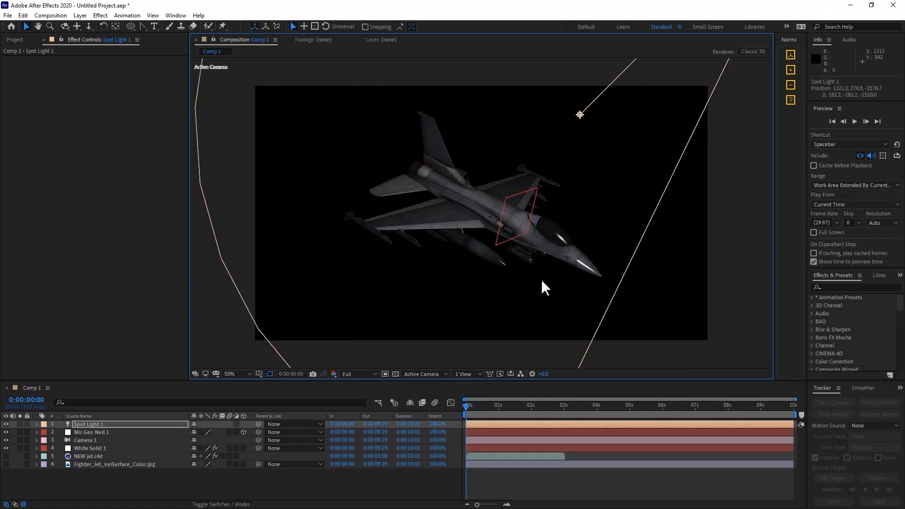
{"action": "left_click", "coordinate": [88, 424]}
{"action": "key", "text": "Delete"}
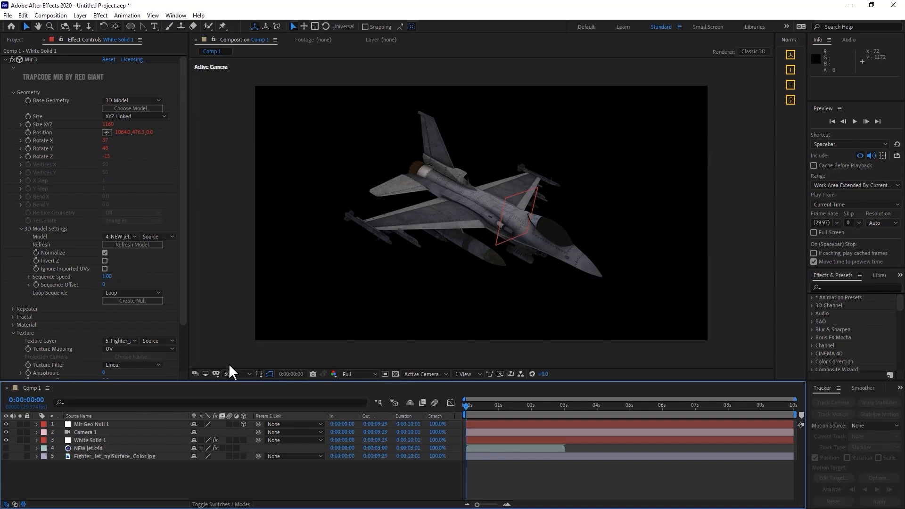
- Set the Mir 3 Texture Layer on White Solid 1 to None
{"action": "left_click", "coordinate": [95, 424]}
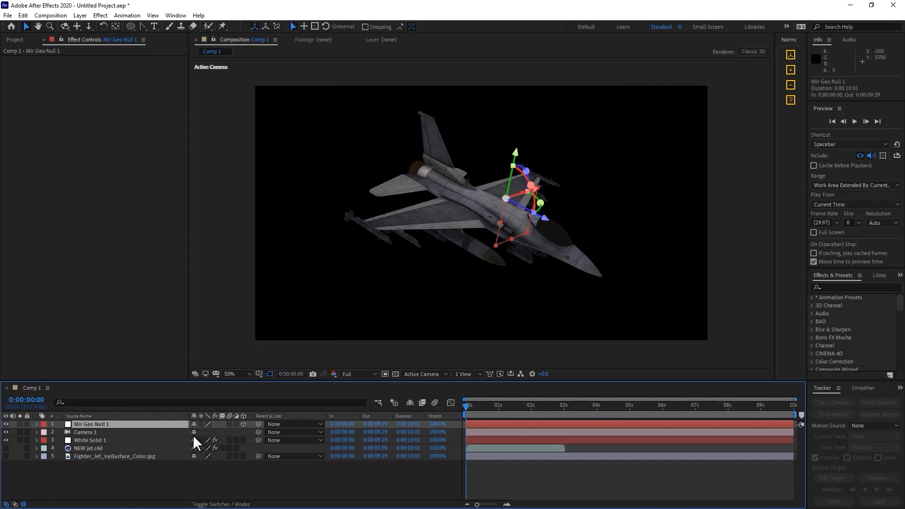
{"action": "left_click", "coordinate": [109, 439]}
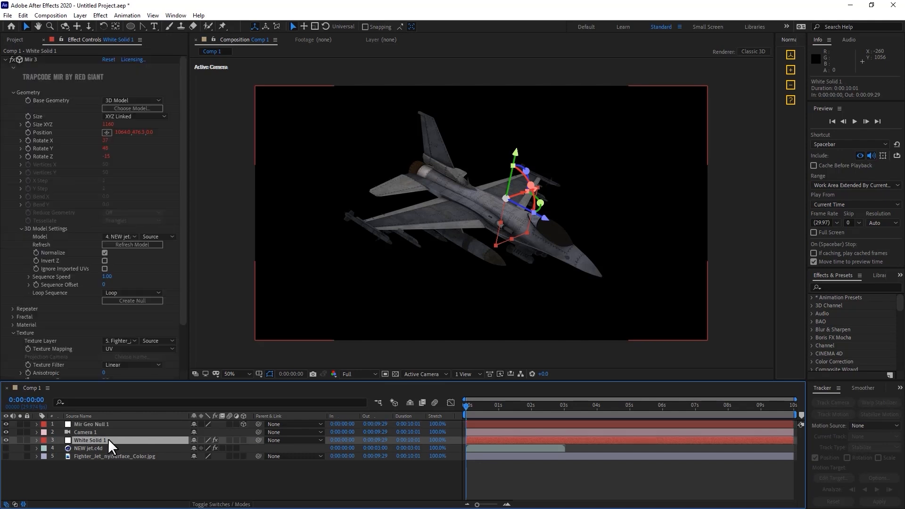
{"action": "left_click", "coordinate": [32, 58]}
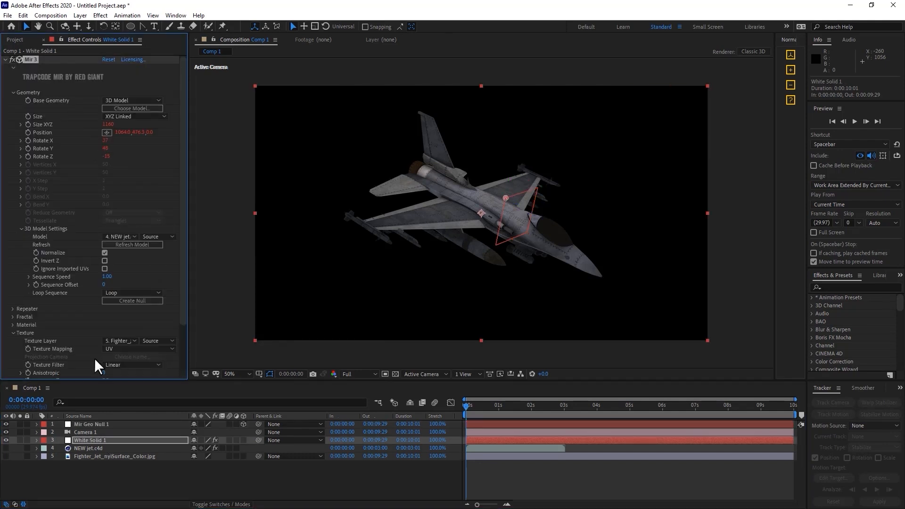
{"action": "left_click", "coordinate": [126, 342]}
{"action": "left_click", "coordinate": [130, 349]}
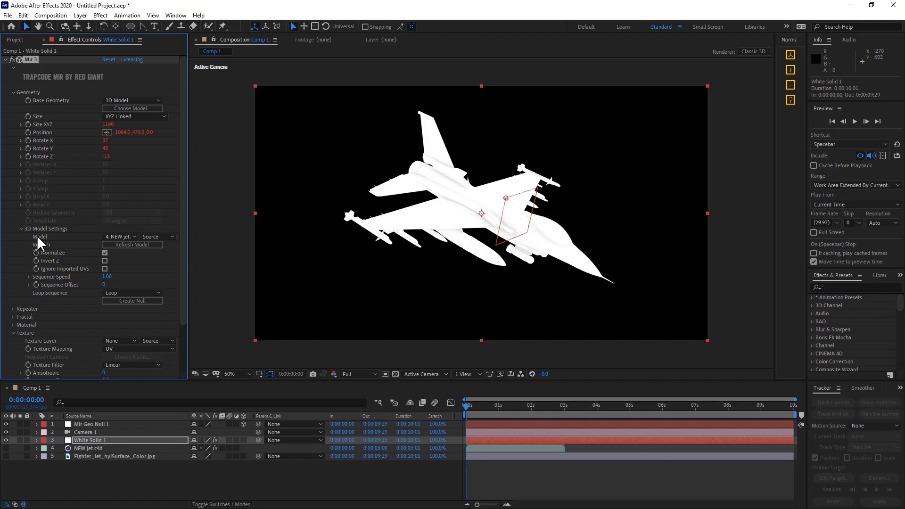
- Raise the AO Intensity in the Mir 3 shader settings to 70
{"action": "scroll", "coordinate": [46, 275], "scroll_direction": "down", "scroll_amount": 2}
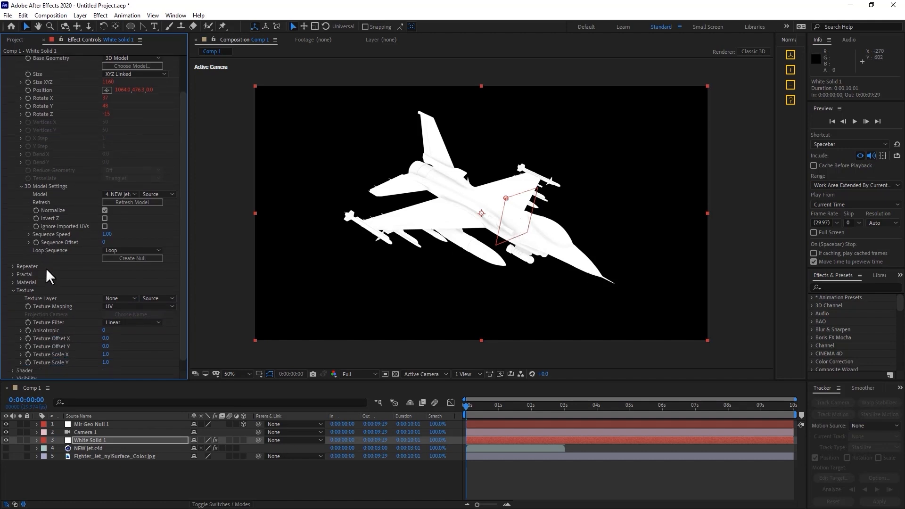
{"action": "left_click", "coordinate": [13, 290]}
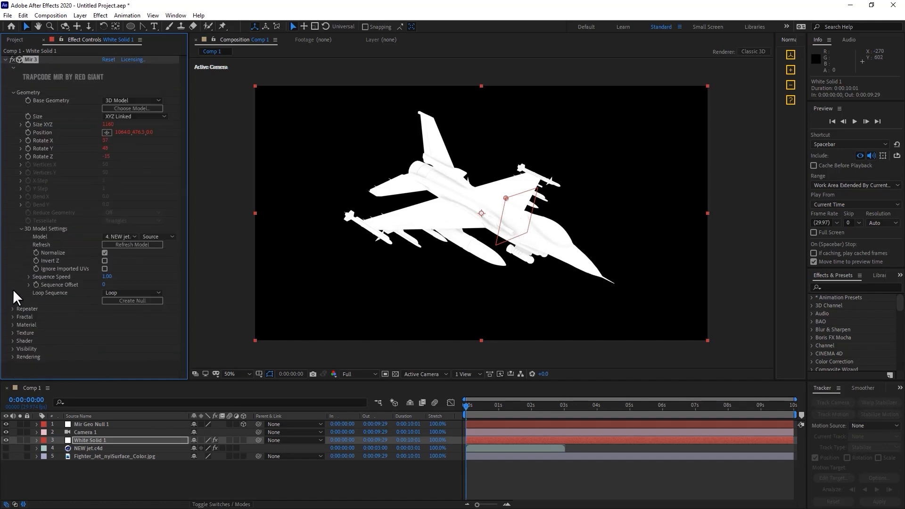
{"action": "left_click", "coordinate": [12, 340]}
{"action": "scroll", "coordinate": [19, 335], "scroll_direction": "down", "scroll_amount": 5}
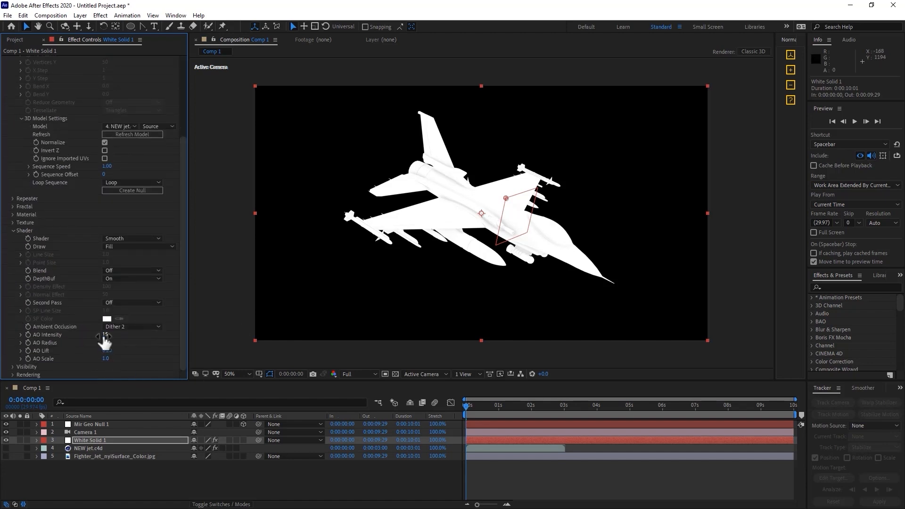
{"action": "left_click_drag", "start_coordinate": [110, 340], "coordinate": [140, 339]}
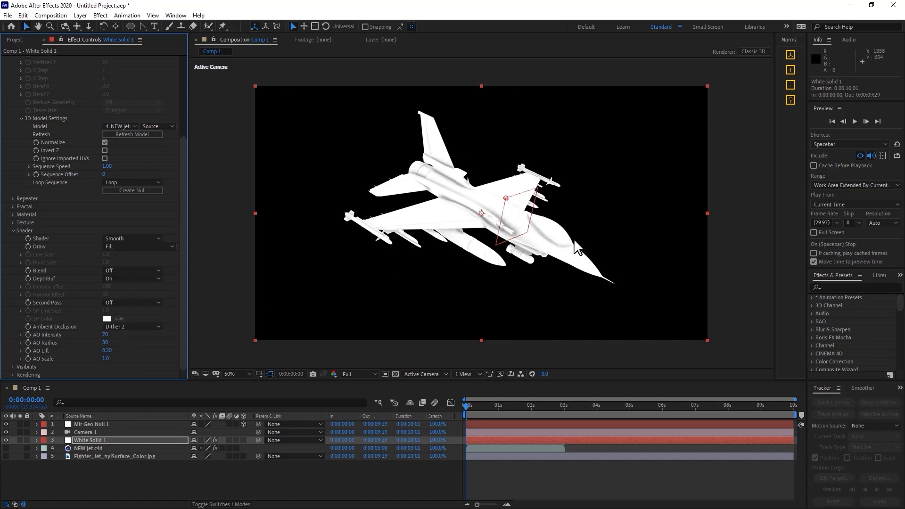
- Raise the jet's ambient occlusion in the Mir 3 shader to AO Intensity 314 and AO Radius 106
{"action": "left_click_drag", "start_coordinate": [106, 341], "coordinate": [212, 326]}
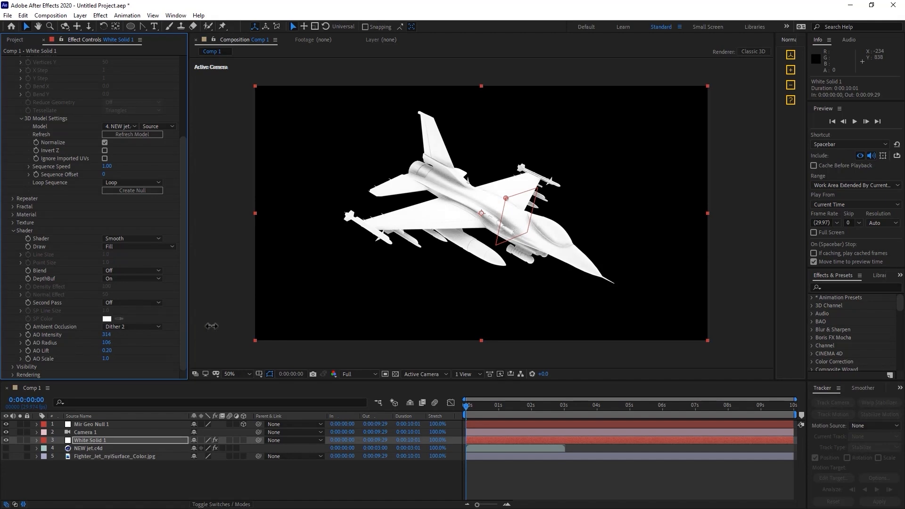
- Rotate Mir Geo Null 1 to an orientation of about 339.8°, 329.1°, 5.9° so the jet's nose points up and away
{"action": "left_click", "coordinate": [89, 425]}
{"action": "key", "text": "c"}
{"action": "key", "text": "w"}
{"action": "left_click_drag", "start_coordinate": [519, 223], "coordinate": [512, 219]}
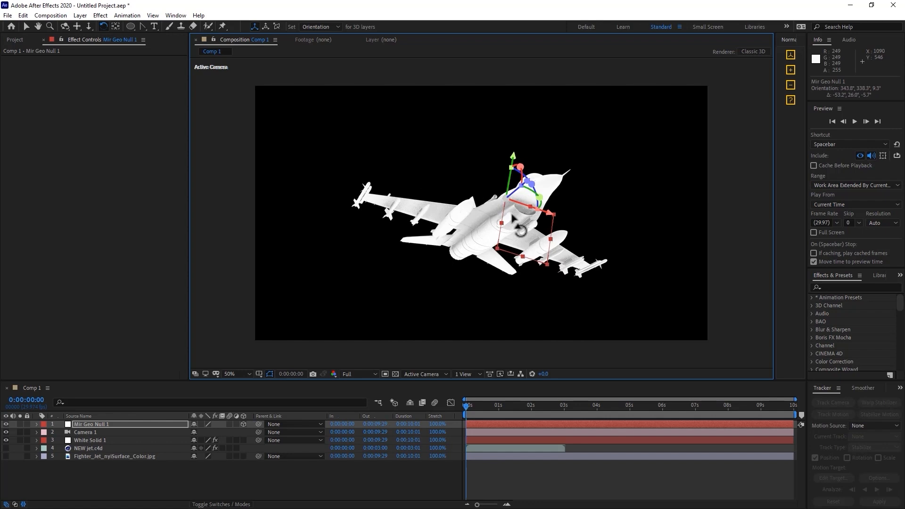
{"action": "left_click", "coordinate": [15, 40]}
{"action": "left_click_drag", "start_coordinate": [524, 228], "coordinate": [532, 235]}
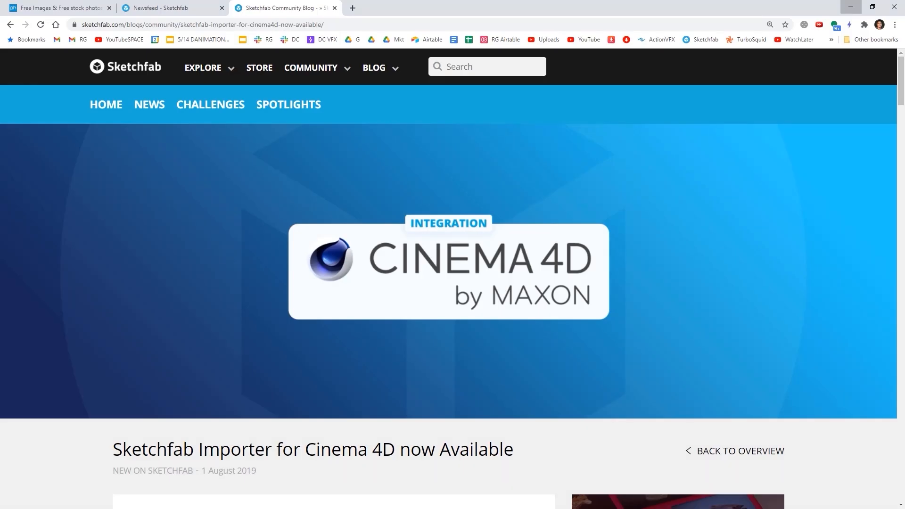
- Switch to the PxHere site in the browser and look through its free stock photos for a background
{"action": "left_click", "coordinate": [68, 8]}
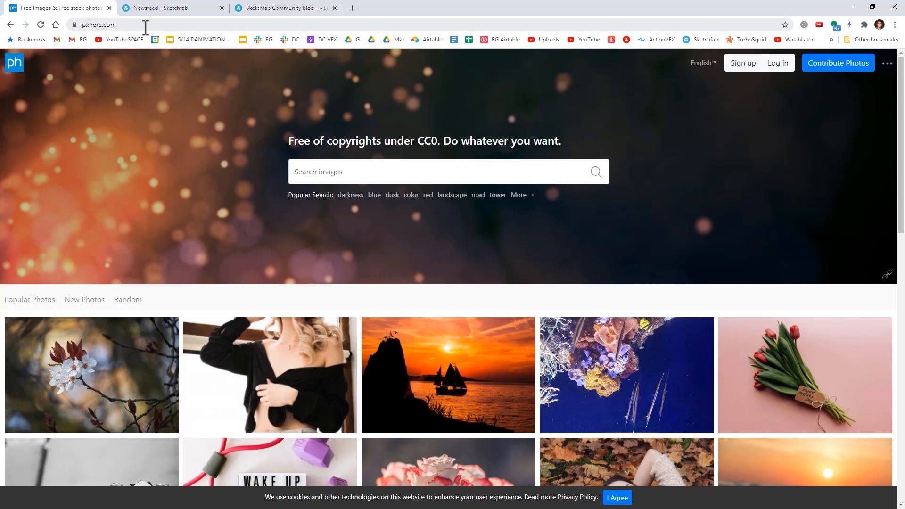
{"action": "scroll", "coordinate": [502, 253], "scroll_direction": "down", "scroll_amount": 15}
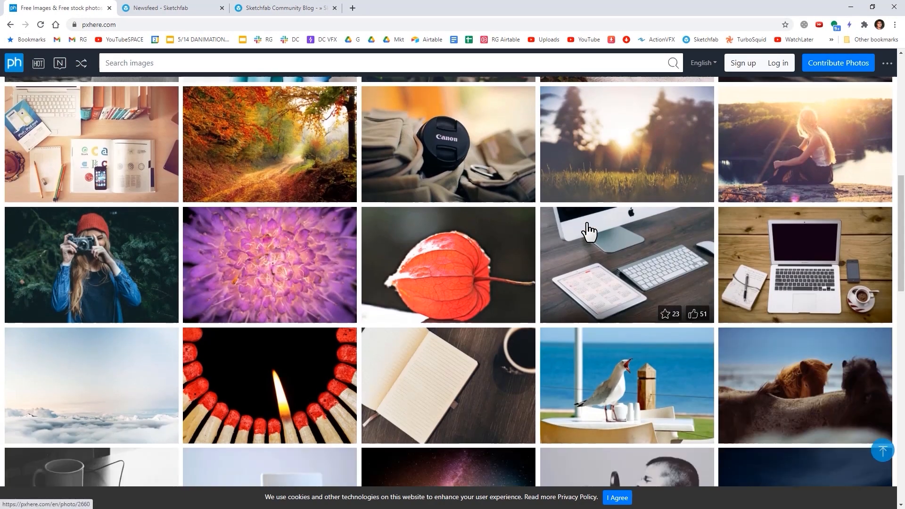
{"action": "scroll", "coordinate": [589, 236], "scroll_direction": "down", "scroll_amount": 20}
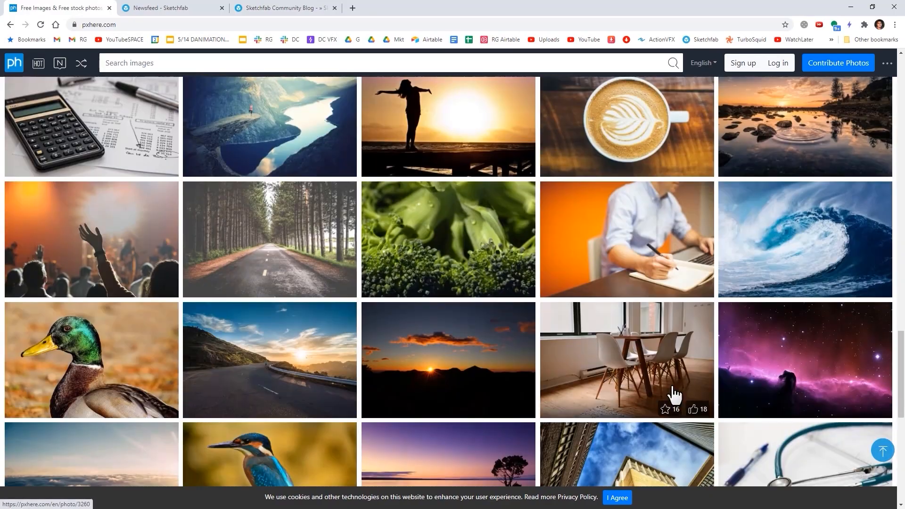
{"action": "scroll", "coordinate": [630, 398], "scroll_direction": "up", "scroll_amount": 15}
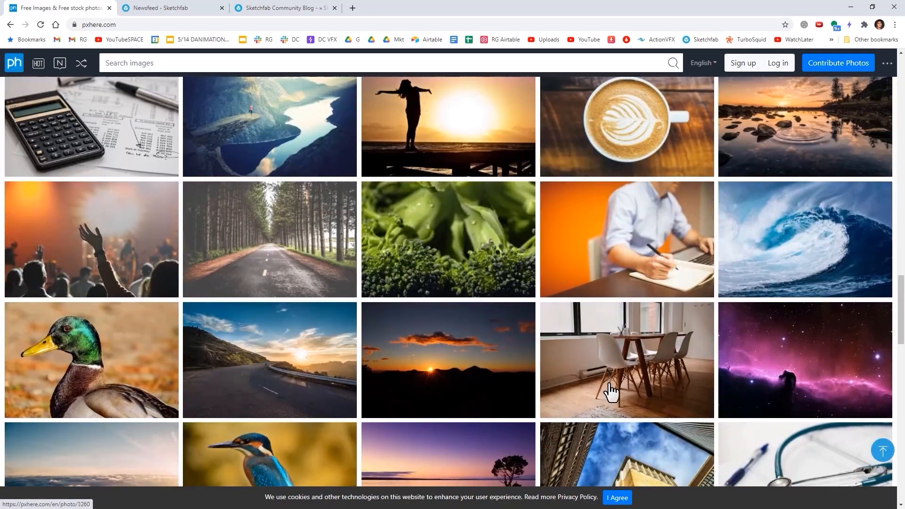
{"action": "scroll", "coordinate": [614, 381], "scroll_direction": "up", "scroll_amount": 20}
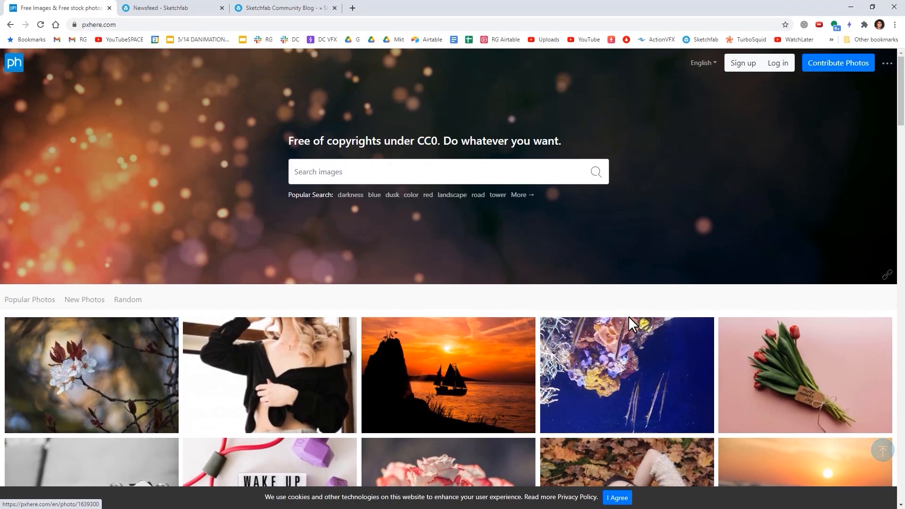
{"action": "scroll", "coordinate": [564, 325], "scroll_direction": "down", "scroll_amount": 20}
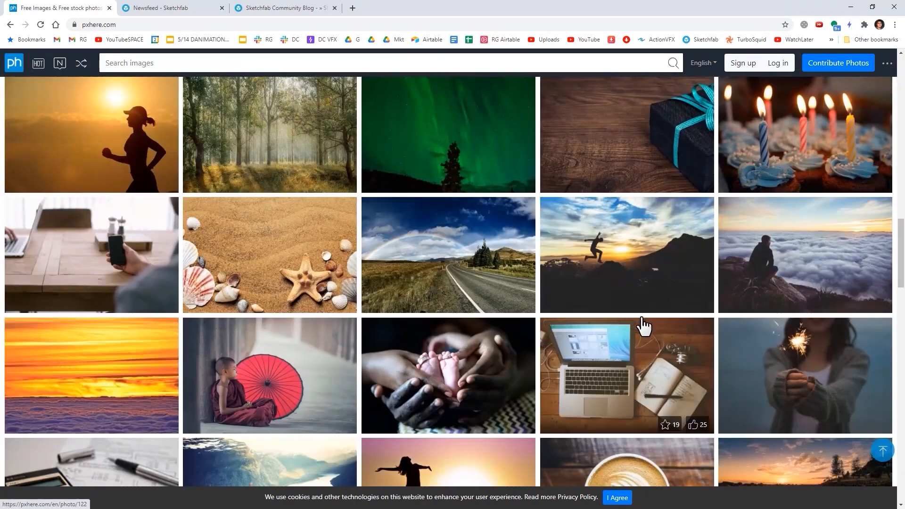
{"action": "scroll", "coordinate": [639, 323], "scroll_direction": "down", "scroll_amount": 20}
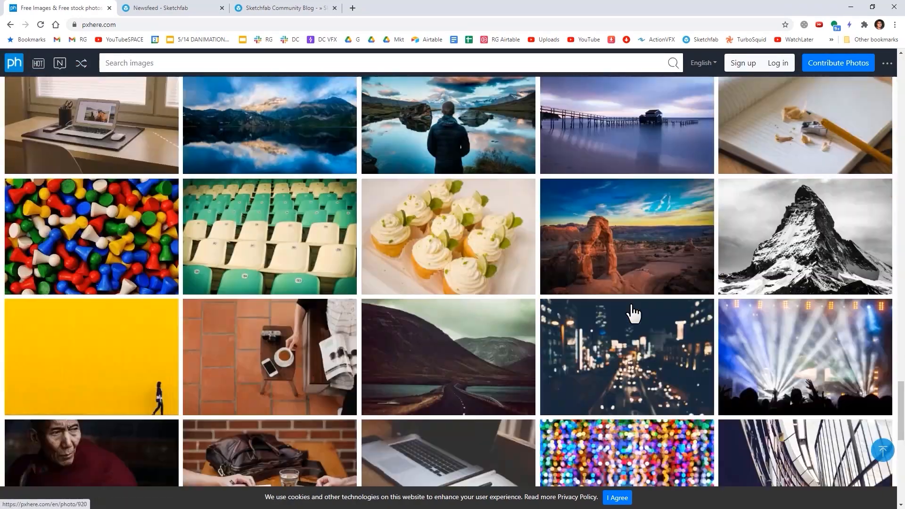
{"action": "scroll", "coordinate": [633, 317], "scroll_direction": "down", "scroll_amount": 20}
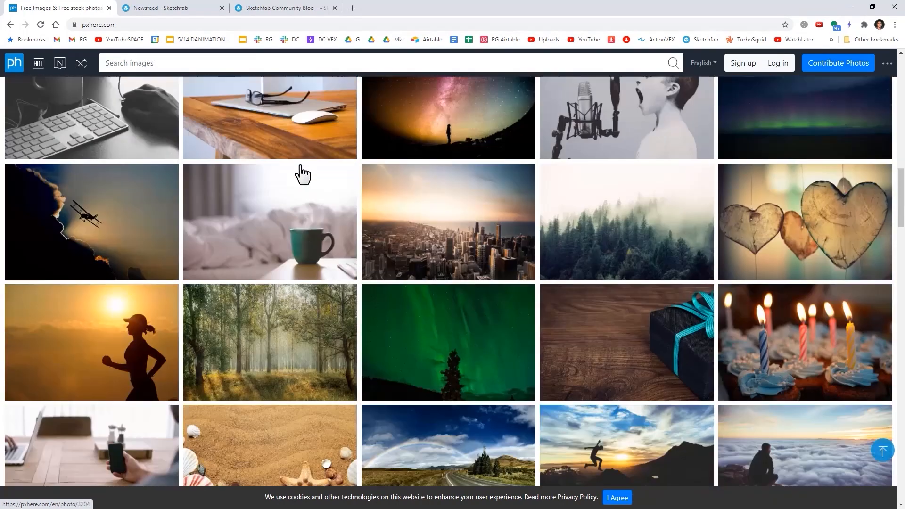
- Search PxHere for "city night" and open the aerial sunset photo of the lit city with a river
{"action": "scroll", "coordinate": [283, 142], "scroll_direction": "up", "scroll_amount": 2}
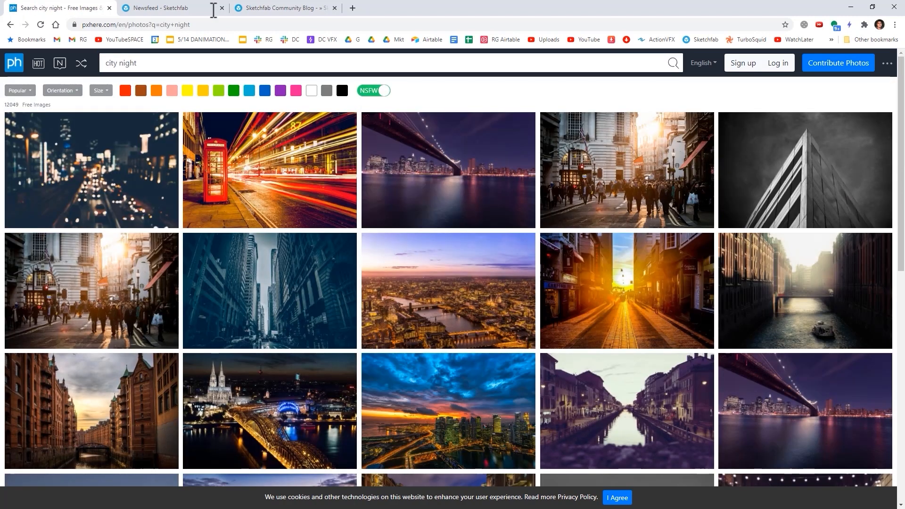
{"action": "scroll", "coordinate": [471, 212], "scroll_direction": "down", "scroll_amount": 2}
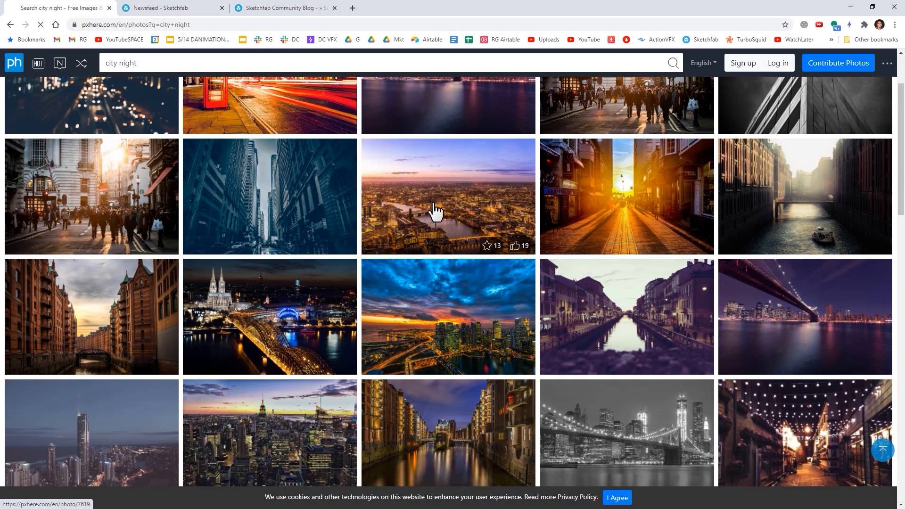
{"action": "left_click", "coordinate": [435, 212]}
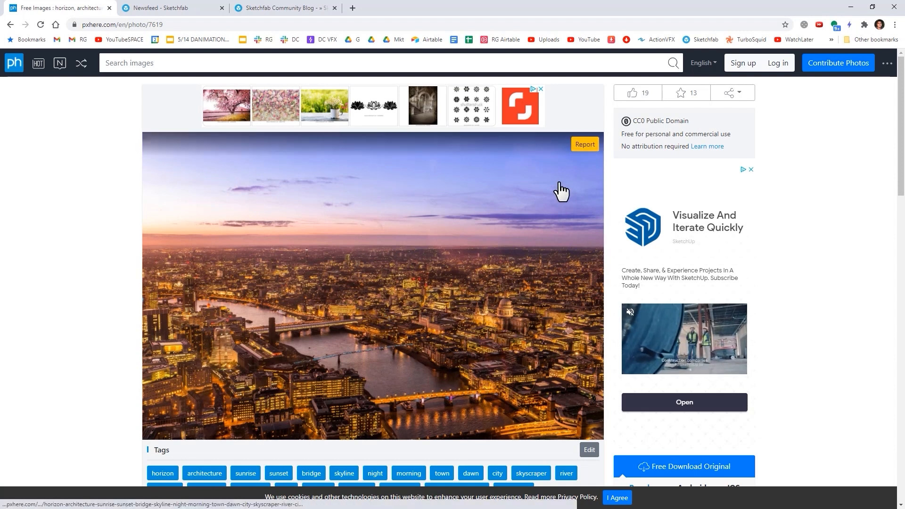
- Download the city photo in its original size and save it as a JPEG in the ELEMENTS folder
{"action": "scroll", "coordinate": [313, 125], "scroll_direction": "down", "scroll_amount": 1}
{"action": "left_click", "coordinate": [636, 460]}
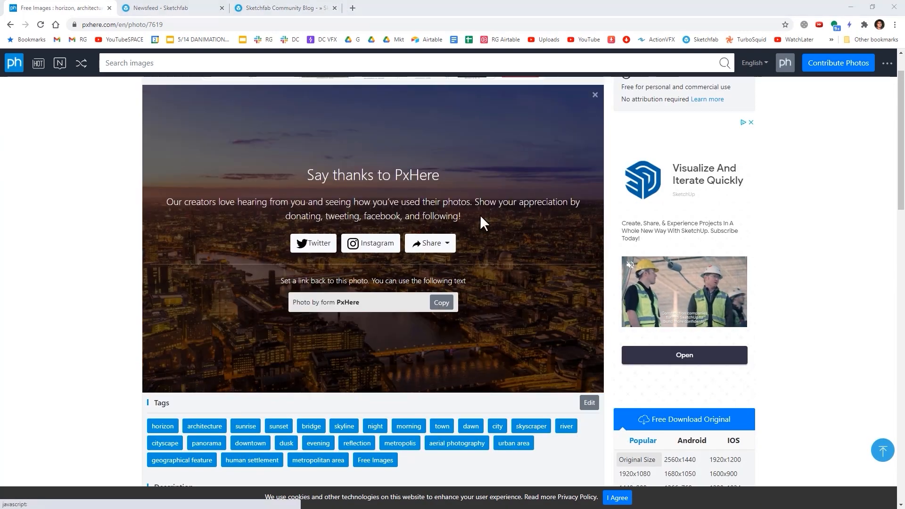
{"action": "scroll", "coordinate": [60, 103], "scroll_direction": "up", "scroll_amount": 10}
{"action": "scroll", "coordinate": [58, 113], "scroll_direction": "up", "scroll_amount": 3}
{"action": "left_click", "coordinate": [43, 122]}
{"action": "double_click", "coordinate": [101, 105]}
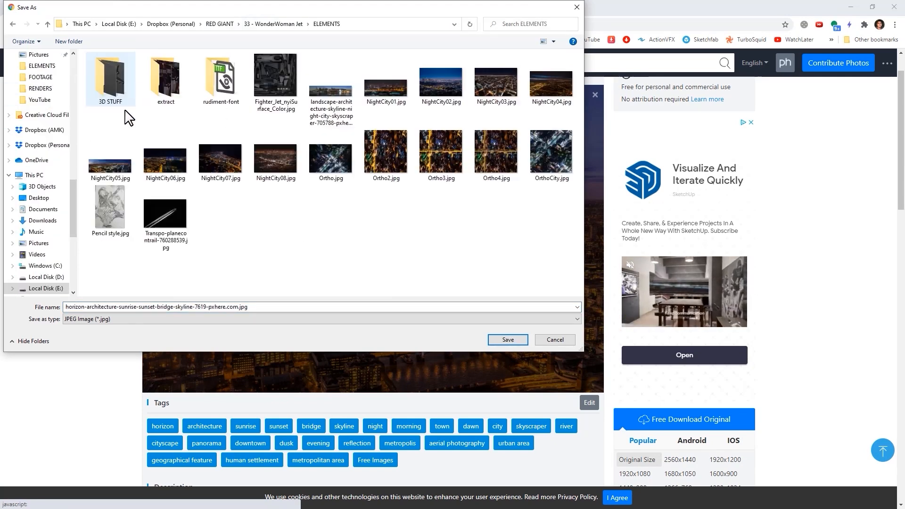
{"action": "left_click", "coordinate": [507, 339]}
- Return to After Effects and import the downloaded horizon-architecture-sunrise-sunset-bridge-skyline-7619-pxhere.com.jpg into the project
{"action": "left_click", "coordinate": [850, 7]}
{"action": "double_click", "coordinate": [67, 204]}
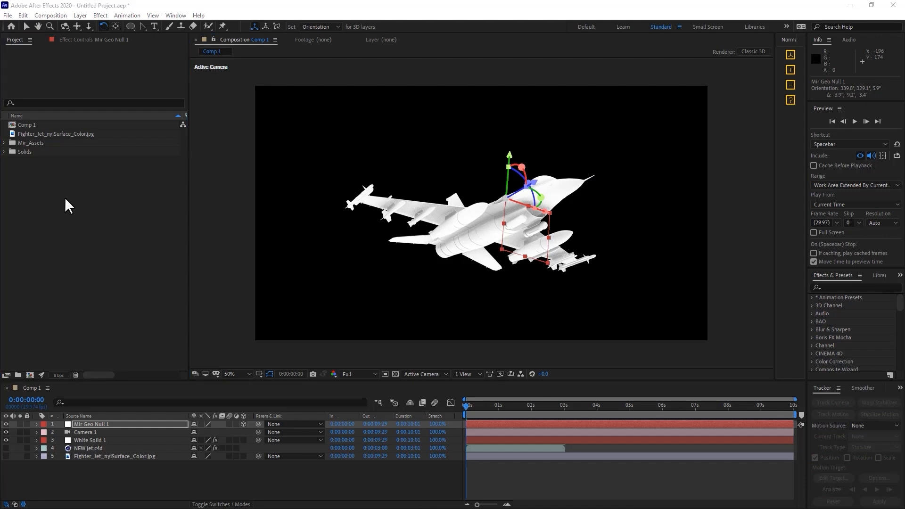
{"action": "double_click", "coordinate": [338, 106]}
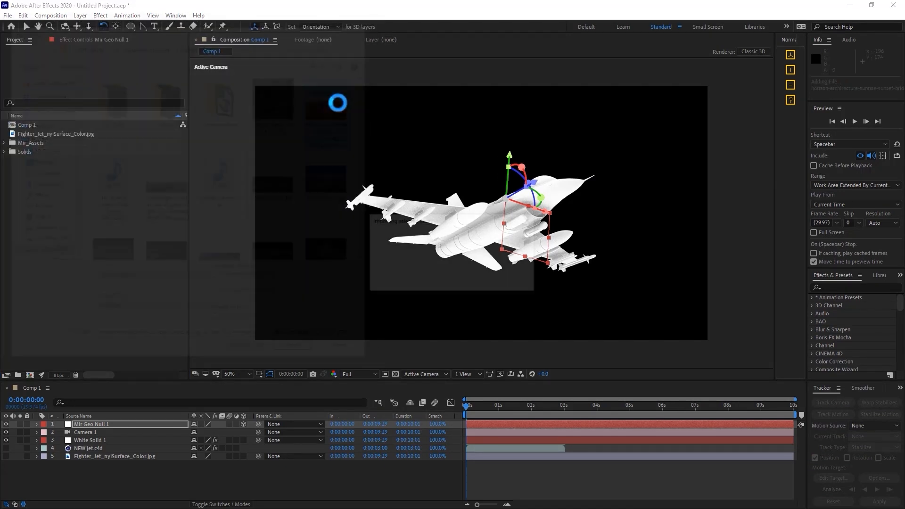
- Add the city photo as the lowest layer of Comp 1 and fit it to the composition size
{"action": "left_click_drag", "start_coordinate": [50, 144], "coordinate": [151, 471]}
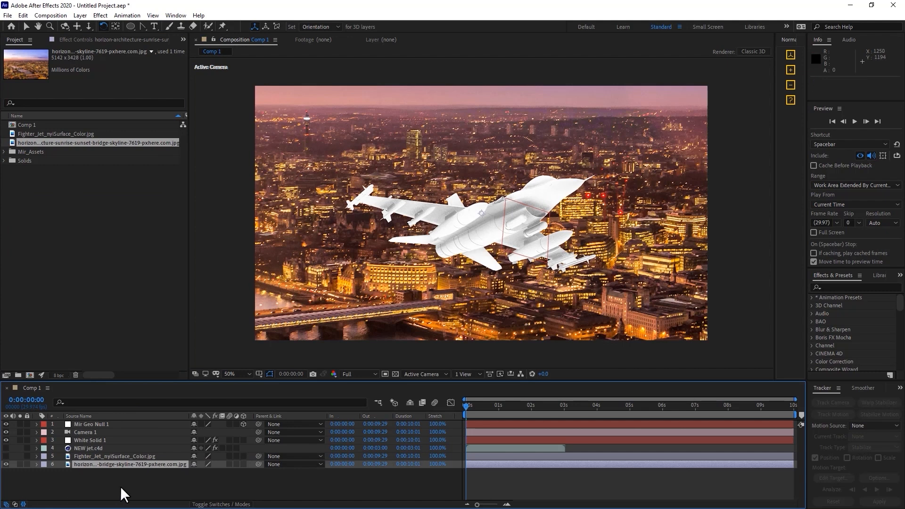
{"action": "key", "text": "ctrl+alt+f"}
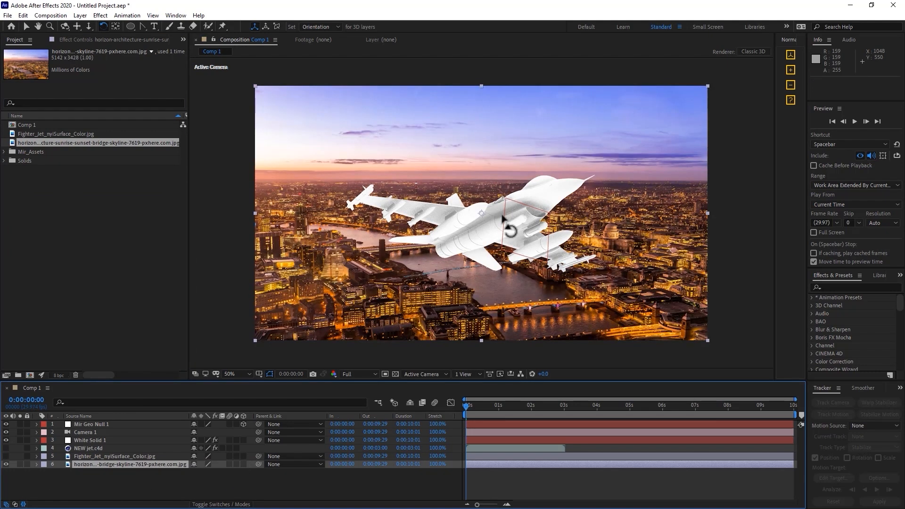
- Create an adjustment layer above Mir Geo Null 1 in Comp 1
{"action": "left_click", "coordinate": [115, 424]}
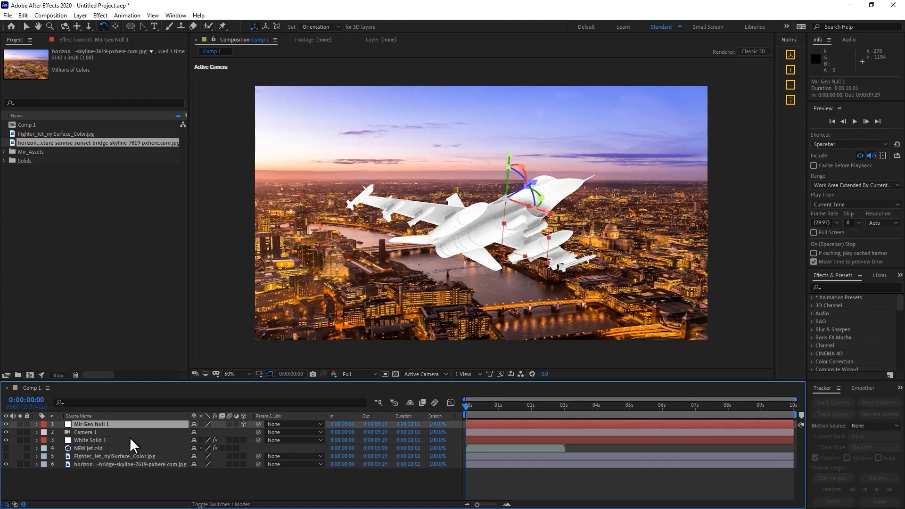
{"action": "left_click", "coordinate": [79, 15]}
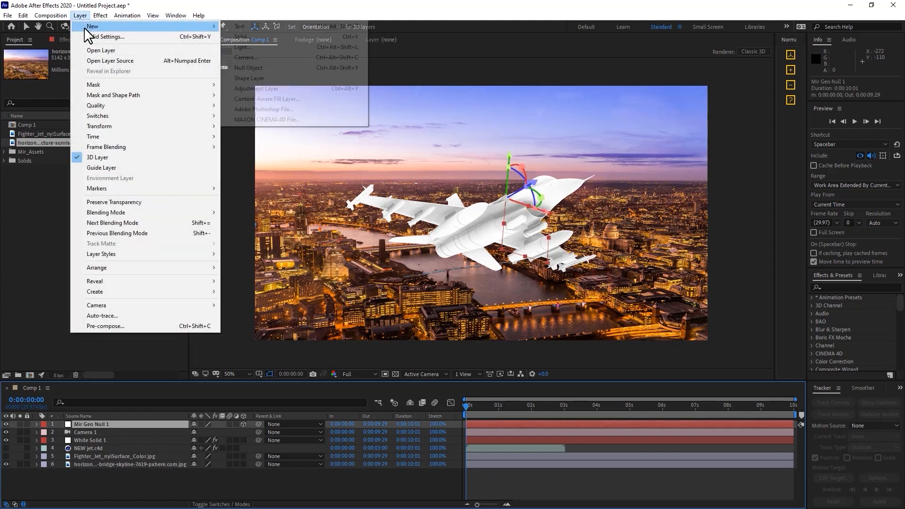
{"action": "mouse_move", "coordinate": [90, 26]}
{"action": "left_click", "coordinate": [305, 90]}
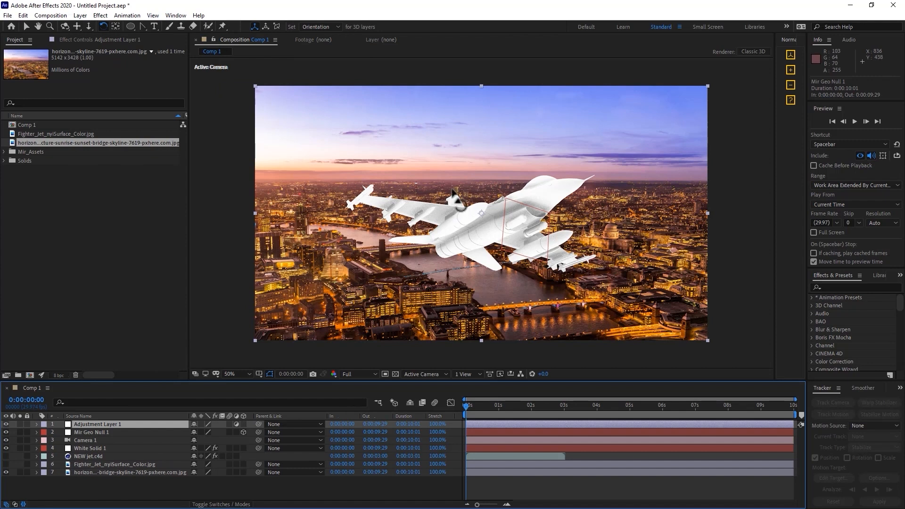
- Apply the Red Giant VFX Chromatic Displacement effect to the adjustment layer
{"action": "right_click", "coordinate": [313, 178]}
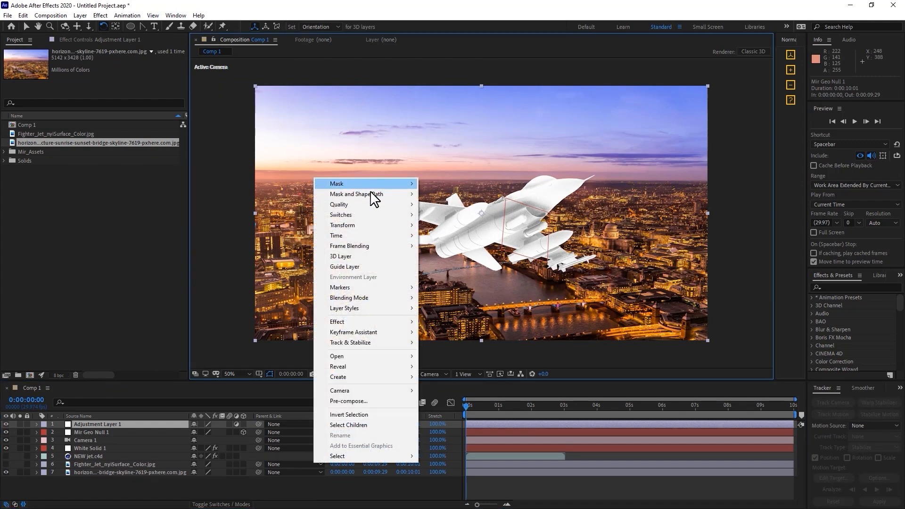
{"action": "mouse_move", "coordinate": [383, 325]}
{"action": "mouse_move", "coordinate": [557, 410]}
{"action": "left_click", "coordinate": [610, 409]}
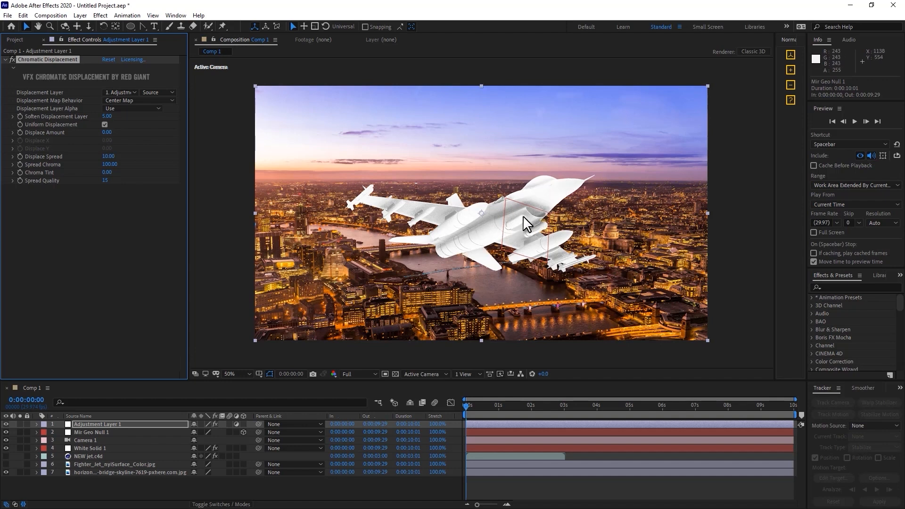
- Rename the White Solid 1 layer to MIR JET and hide it
{"action": "left_click", "coordinate": [94, 449]}
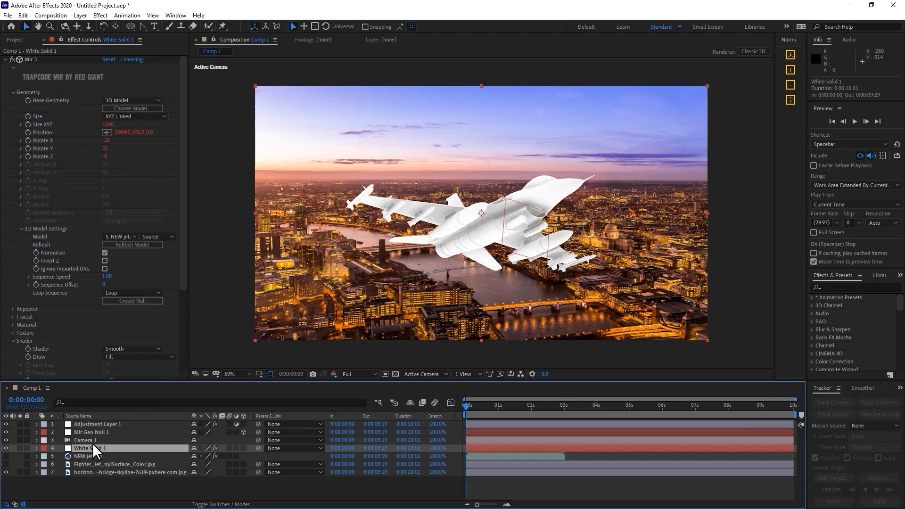
{"action": "key", "text": "Return"}
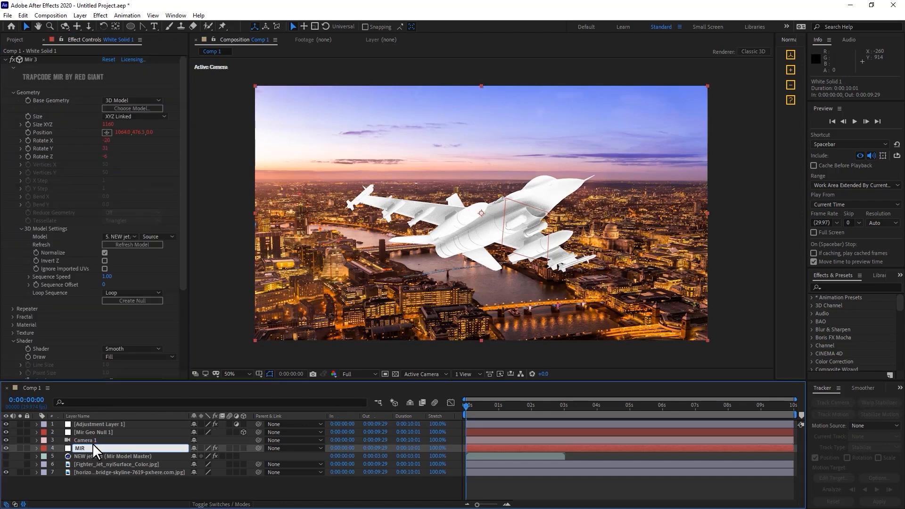
{"action": "key", "text": "Return"}
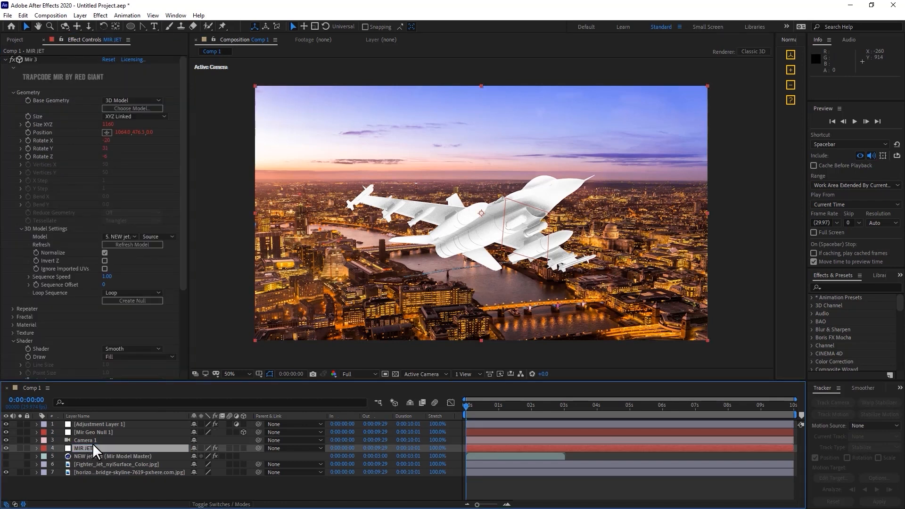
{"action": "left_click", "coordinate": [6, 448]}
- Rename the adjustment layer to ADJ- DISPLACEMENT
{"action": "left_click", "coordinate": [103, 424]}
{"action": "key", "text": "Return"}
{"action": "type", "text": "ADJ- DISPLACEMENT"}
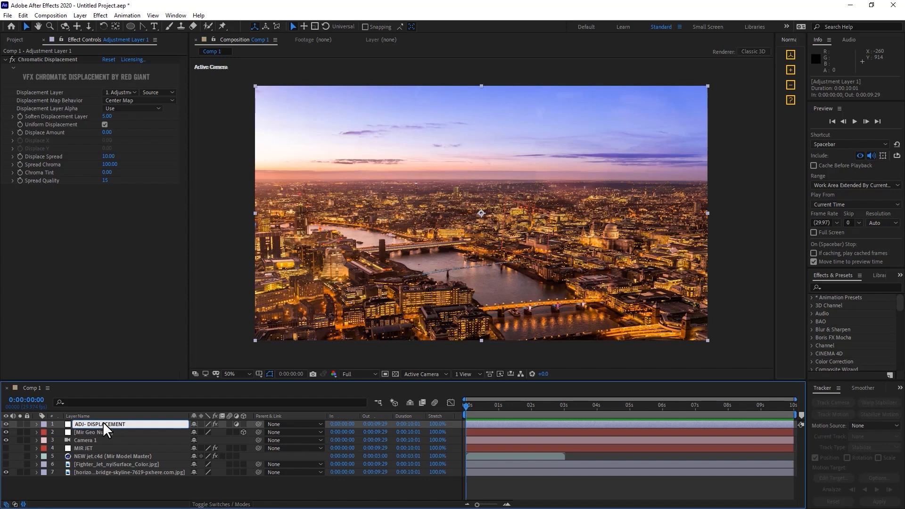
{"action": "left_click", "coordinate": [111, 482]}
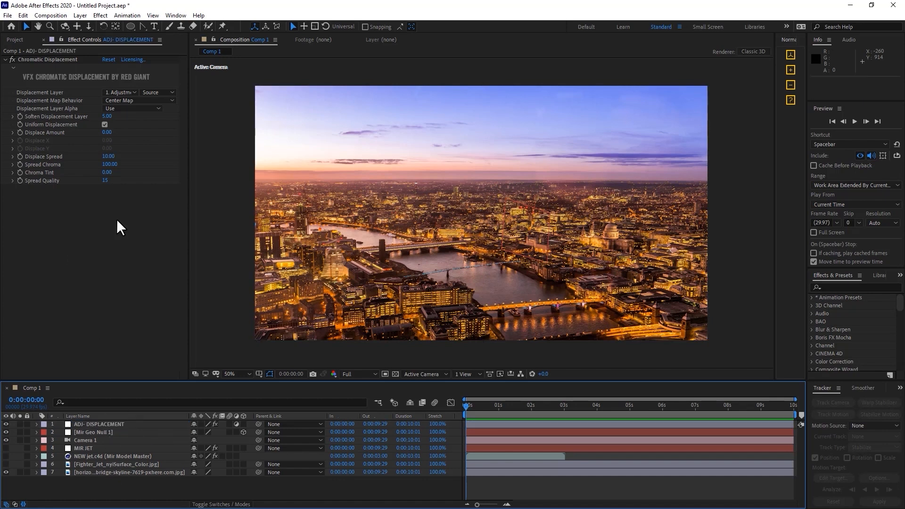
- Set the Chromatic Displacement's Displacement Layer to MIR JET, using its Effects & Masks as the source
{"action": "left_click", "coordinate": [63, 60]}
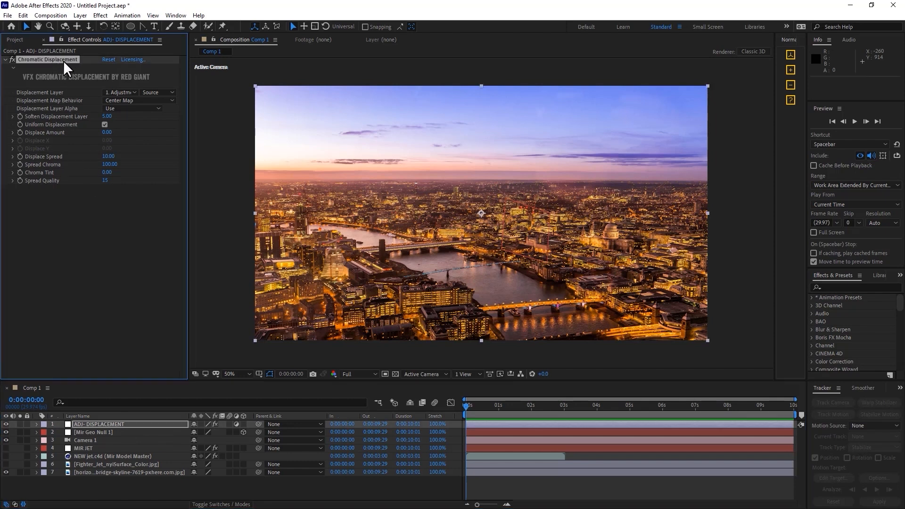
{"action": "left_click", "coordinate": [121, 93]}
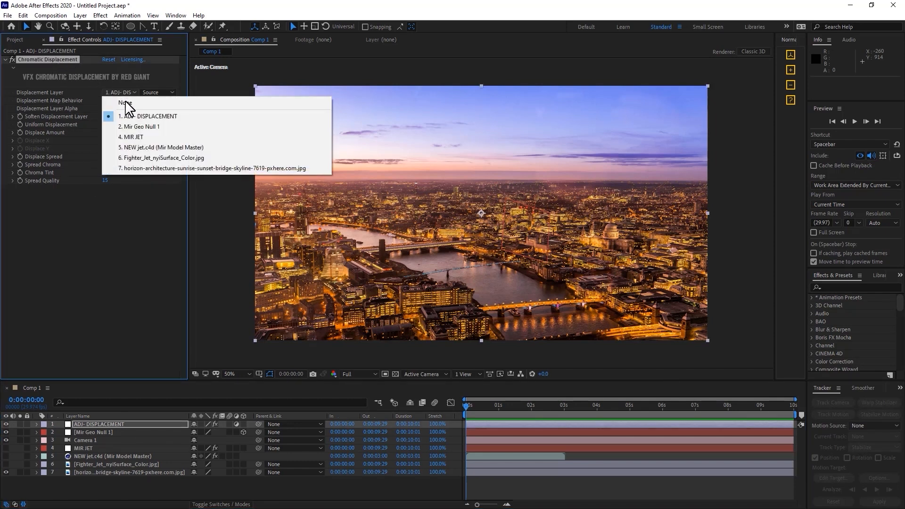
{"action": "left_click", "coordinate": [153, 137]}
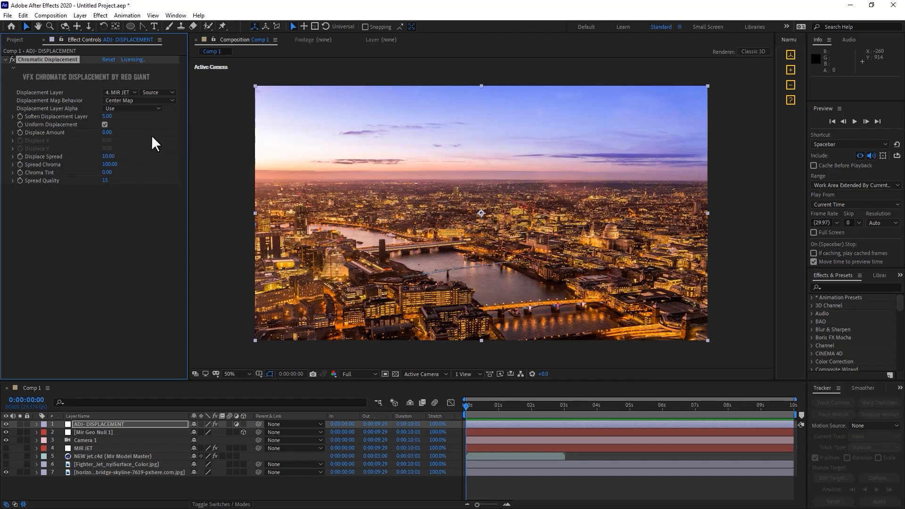
{"action": "left_click", "coordinate": [171, 95]}
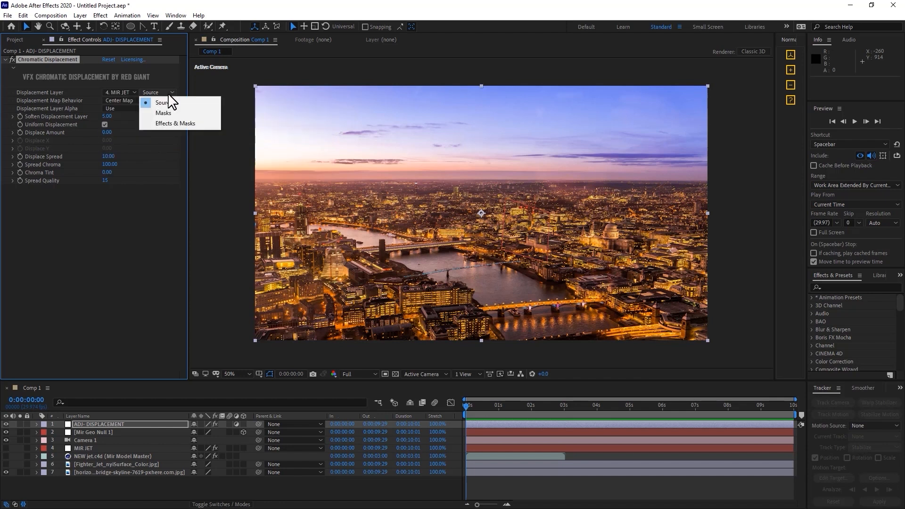
{"action": "left_click", "coordinate": [186, 124]}
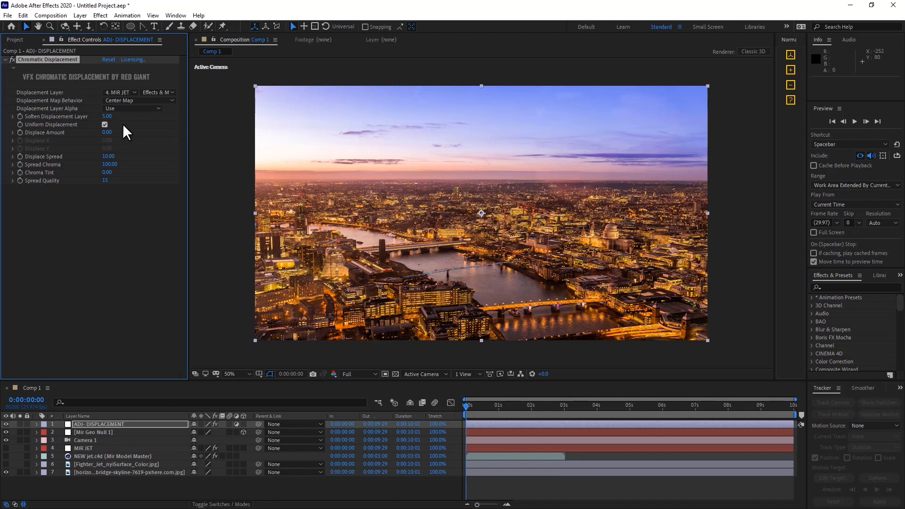
- Set the Chromatic Displacement's Displace Amount to 39 and check the distorted jet up close
{"action": "left_click_drag", "start_coordinate": [114, 135], "coordinate": [124, 132]}
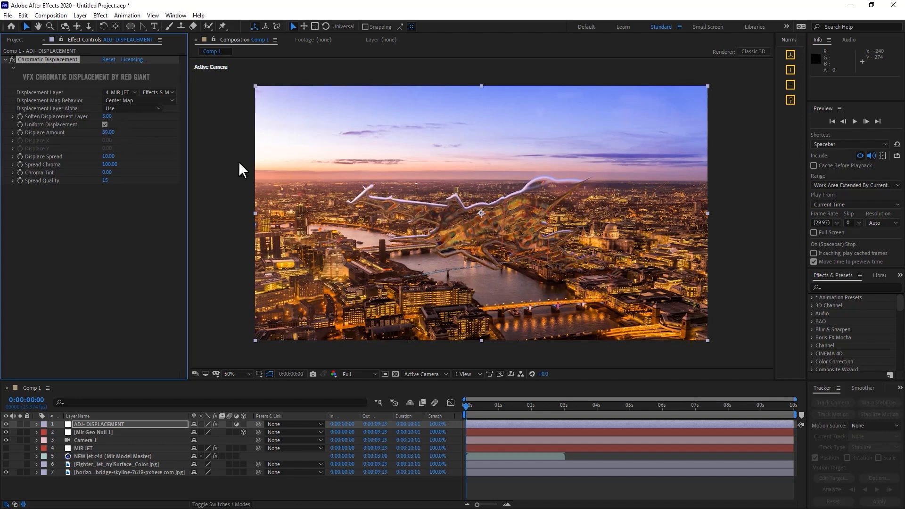
{"action": "key", "text": "slash"}
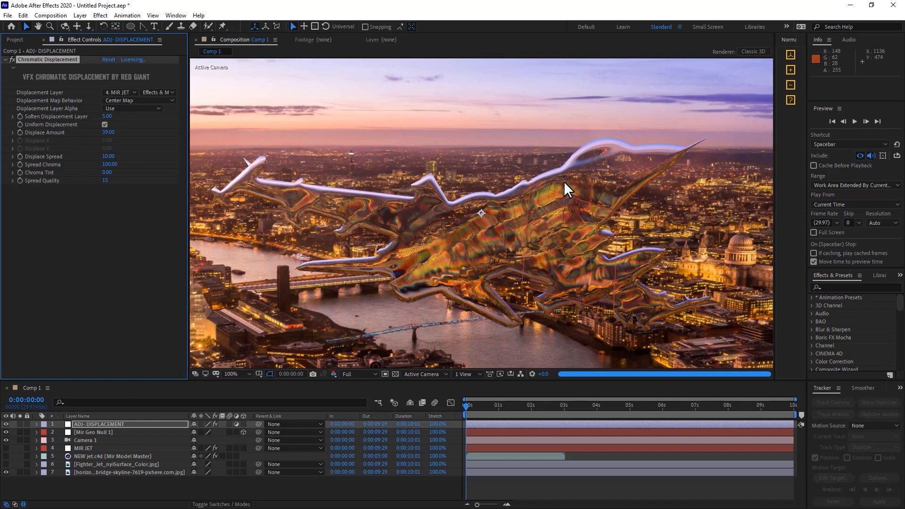
{"action": "key", "text": "comma"}
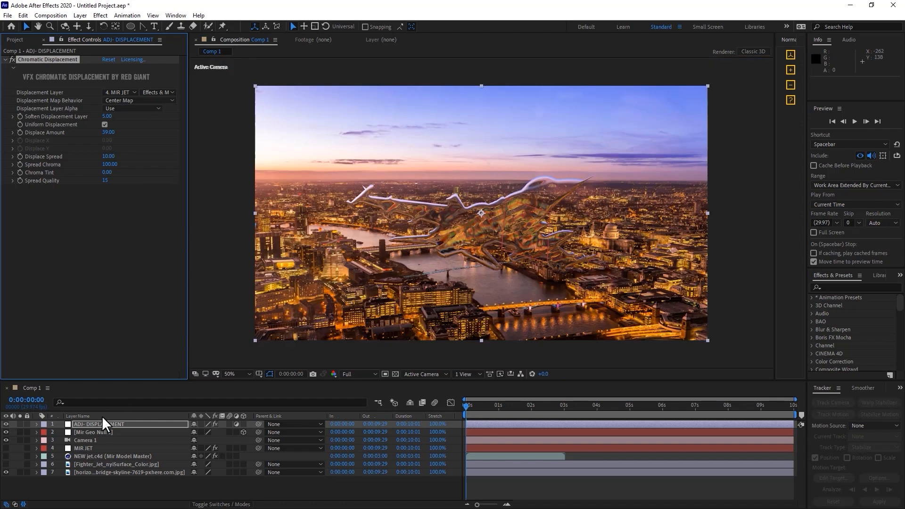
- Rotate Mir Geo Null 1 to an orientation of about 269.5°, 301.8°, 314.8° and inspect the displaced jet
{"action": "left_click", "coordinate": [100, 431]}
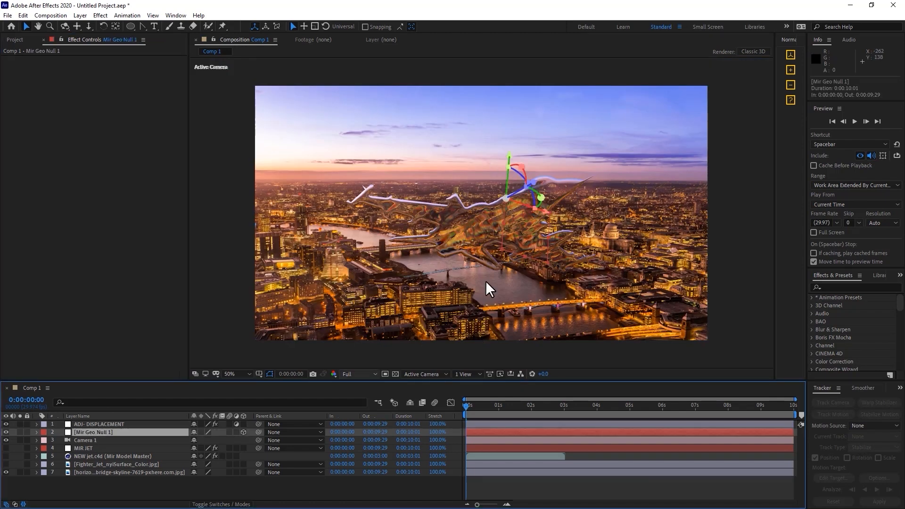
{"action": "key", "text": "w"}
{"action": "mouse_move", "coordinate": [530, 237]}
{"action": "left_mouse_down"}
{"action": "mouse_move", "coordinate": [533, 257]}
{"action": "mouse_move", "coordinate": [497, 258]}
{"action": "mouse_move", "coordinate": [499, 244]}
{"action": "mouse_move", "coordinate": [538, 233]}
{"action": "left_mouse_up"}
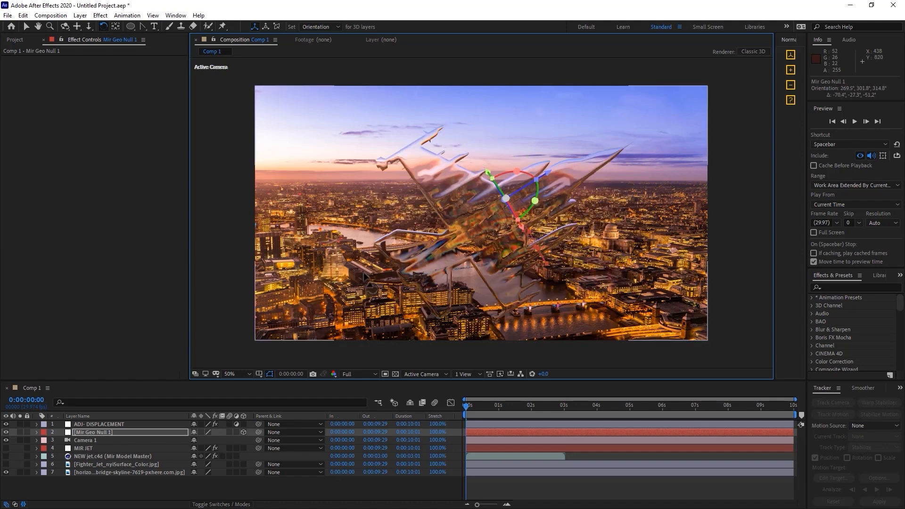
{"action": "scroll", "coordinate": [590, 206], "scroll_direction": "up", "scroll_amount": 2}
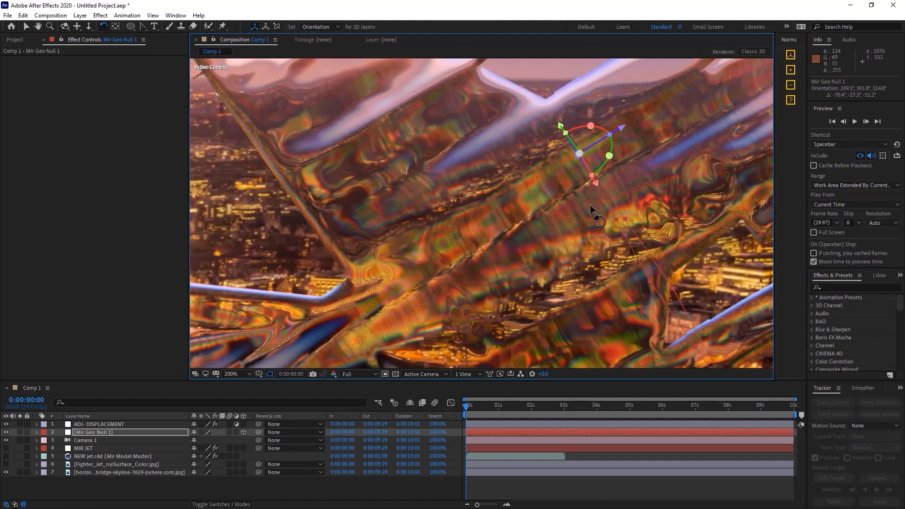
{"action": "scroll", "coordinate": [590, 208], "scroll_direction": "down", "scroll_amount": 2}
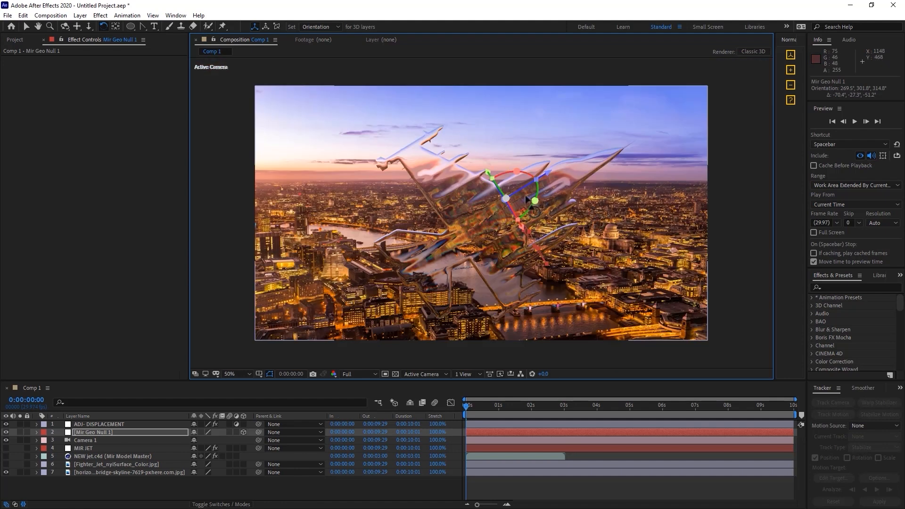
{"action": "left_click", "coordinate": [104, 433]}
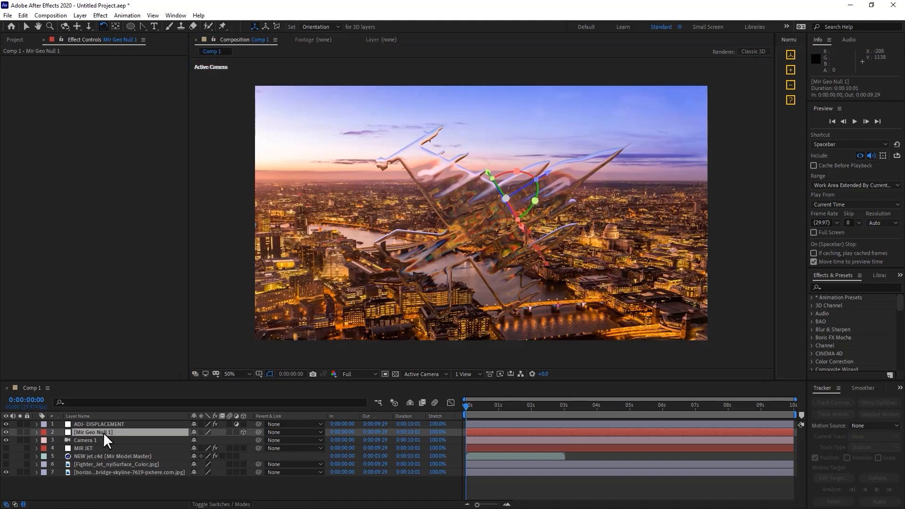
{"action": "left_click", "coordinate": [113, 472]}
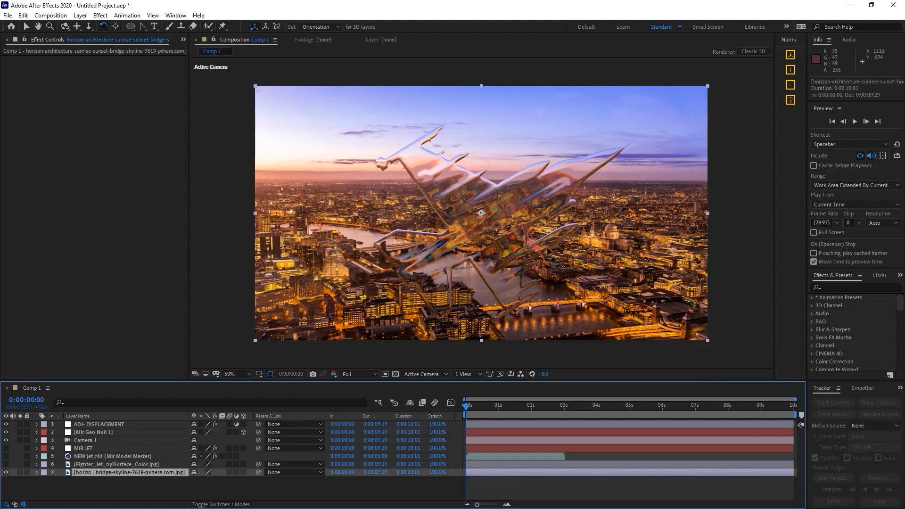
{"action": "left_click", "coordinate": [112, 432]}
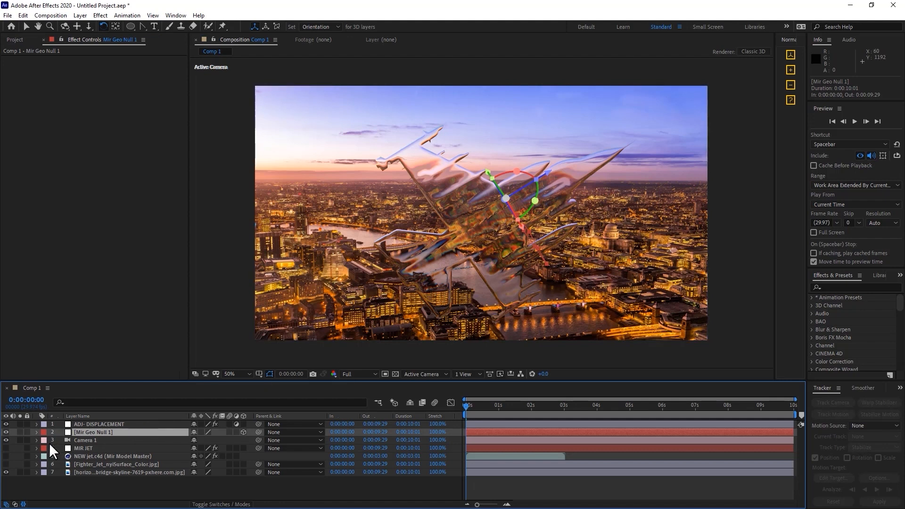
- Move the MIR JET layer to the top of the layer stack and toggle its visibility to check the jet
{"action": "left_click_drag", "start_coordinate": [76, 448], "coordinate": [89, 425]}
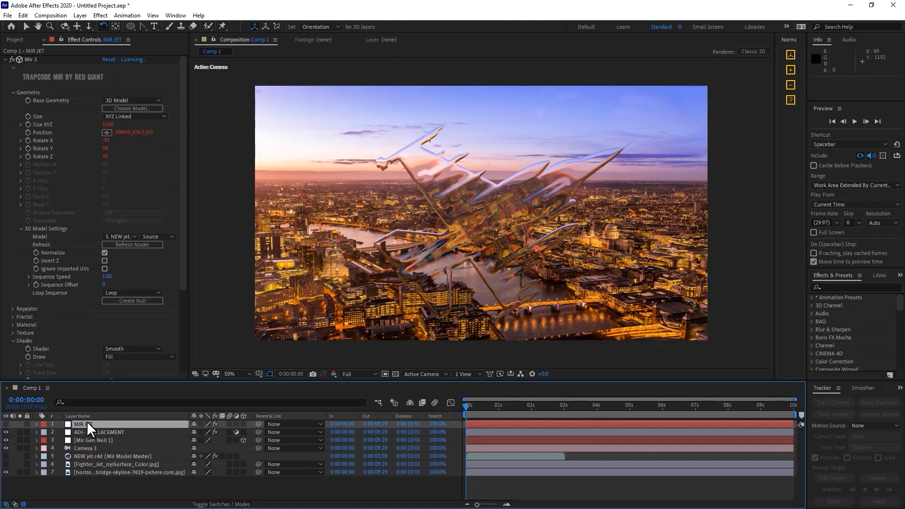
{"action": "left_click", "coordinate": [2, 423]}
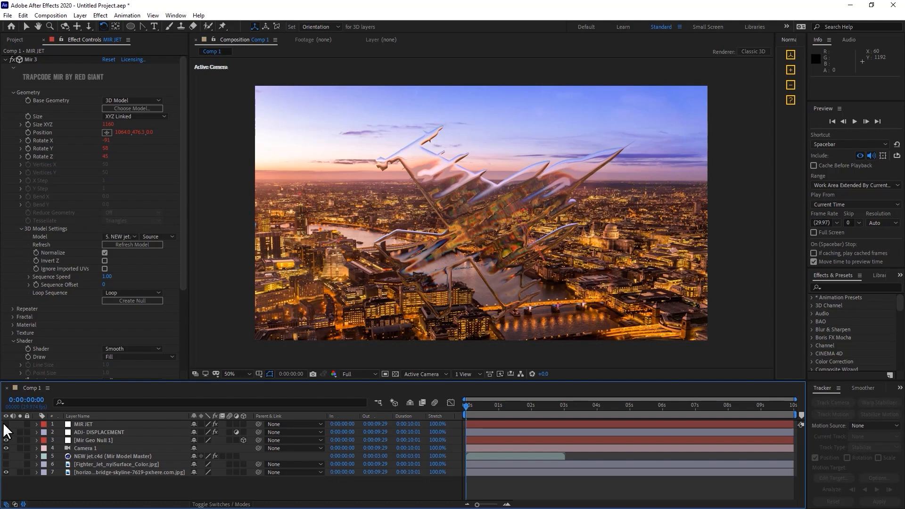
{"action": "left_click", "coordinate": [5, 424]}
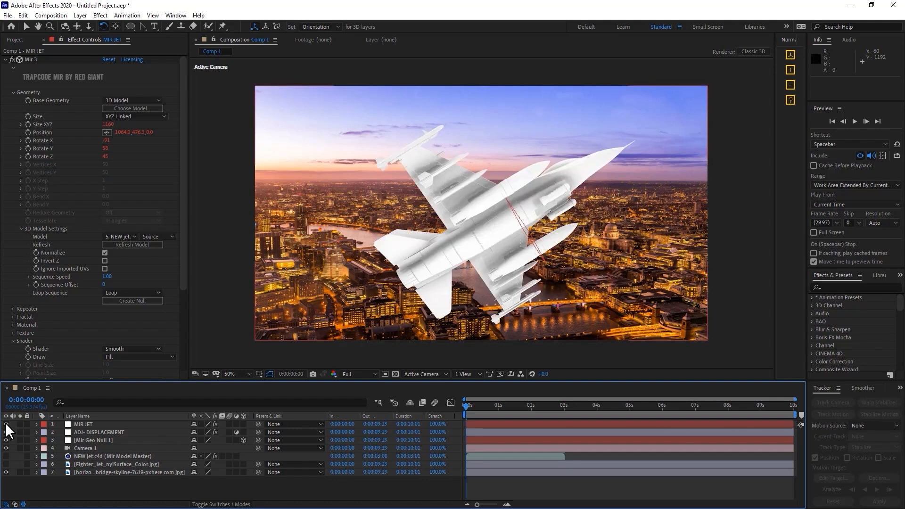
{"action": "left_click", "coordinate": [6, 432]}
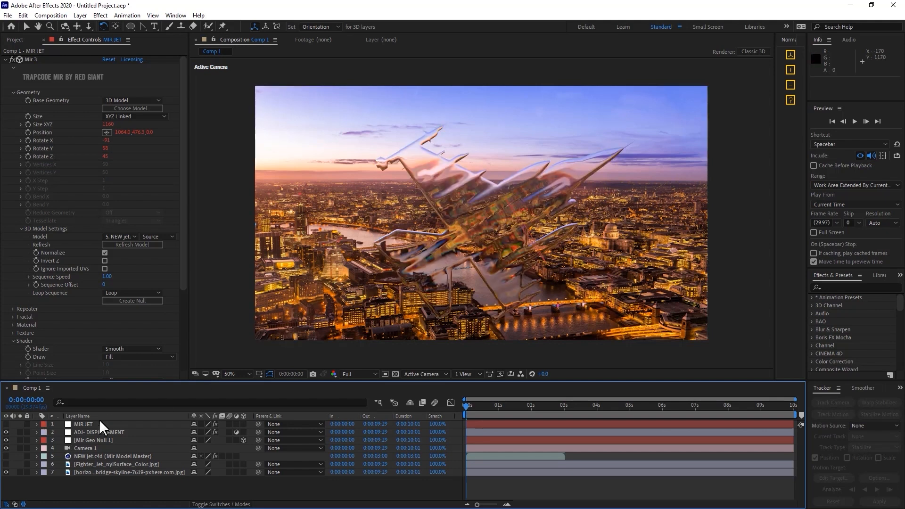
- Set Soften Displacement Layer to 42 in the ADJ- DISPLACEMENT layer's Chromatic Displacement effect
{"action": "left_click", "coordinate": [97, 432]}
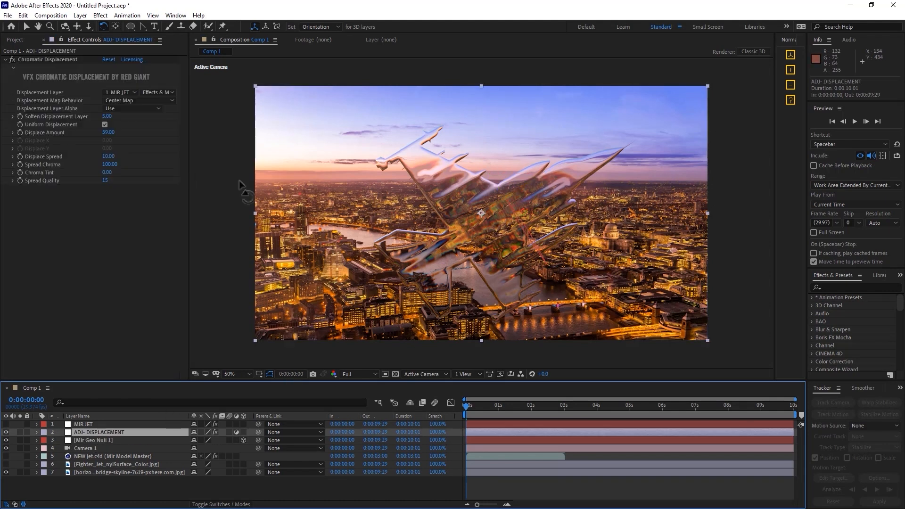
{"action": "scroll", "coordinate": [488, 183], "scroll_direction": "up", "scroll_amount": 1}
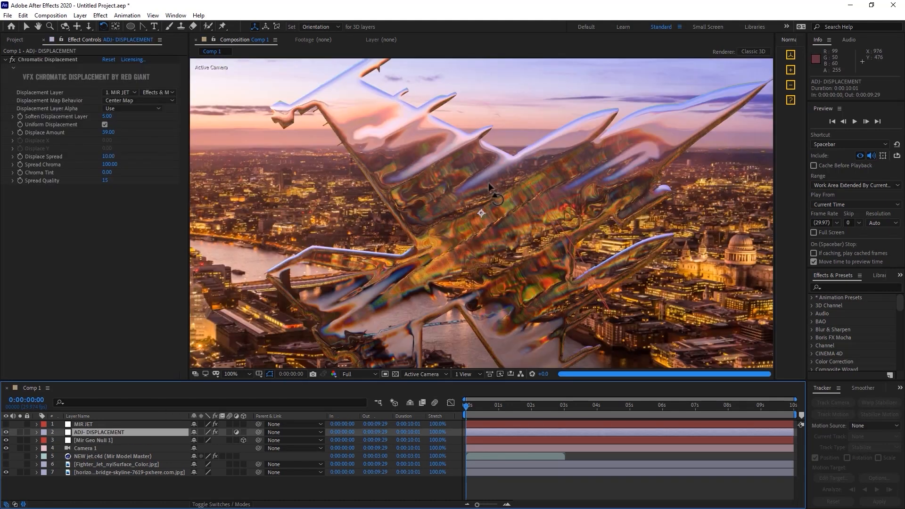
{"action": "left_click", "coordinate": [61, 60]}
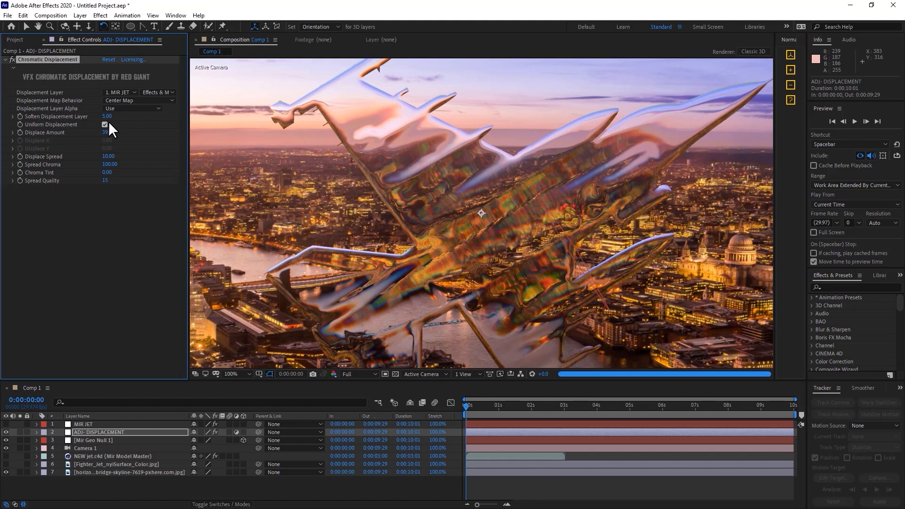
{"action": "left_click_drag", "start_coordinate": [109, 120], "coordinate": [128, 121]}
{"action": "scroll", "coordinate": [600, 191], "scroll_direction": "down", "scroll_amount": 1}
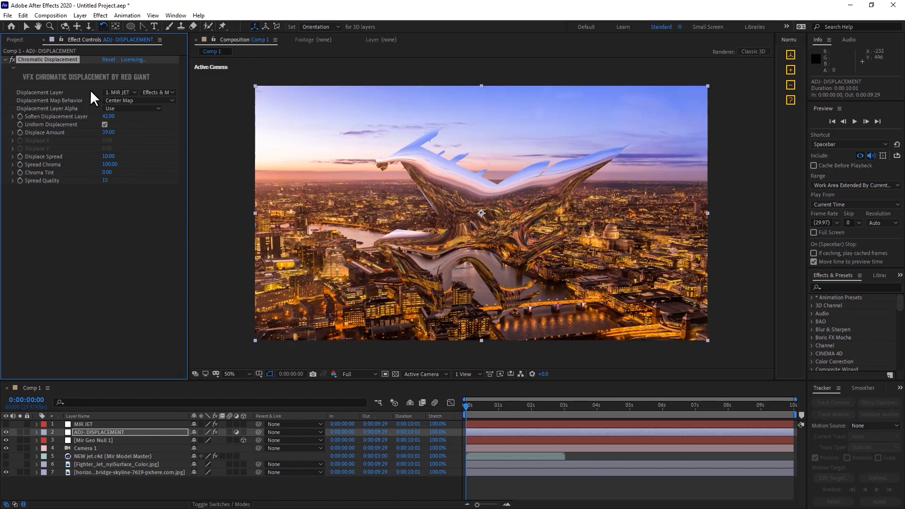
- Try a Spread Chroma of 0 on the Chromatic Displacement and return it to 100
{"action": "scroll", "coordinate": [336, 137], "scroll_direction": "up", "scroll_amount": 1}
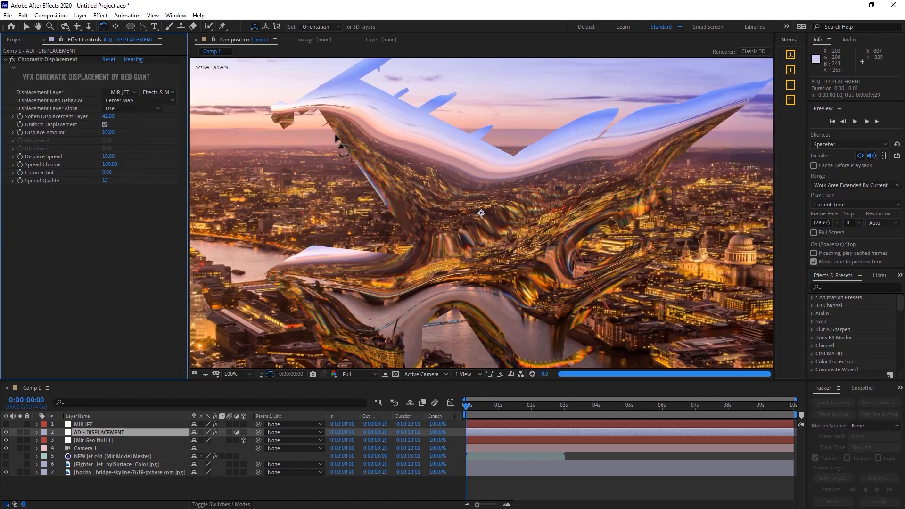
{"action": "left_click_drag", "start_coordinate": [115, 166], "coordinate": [81, 166]}
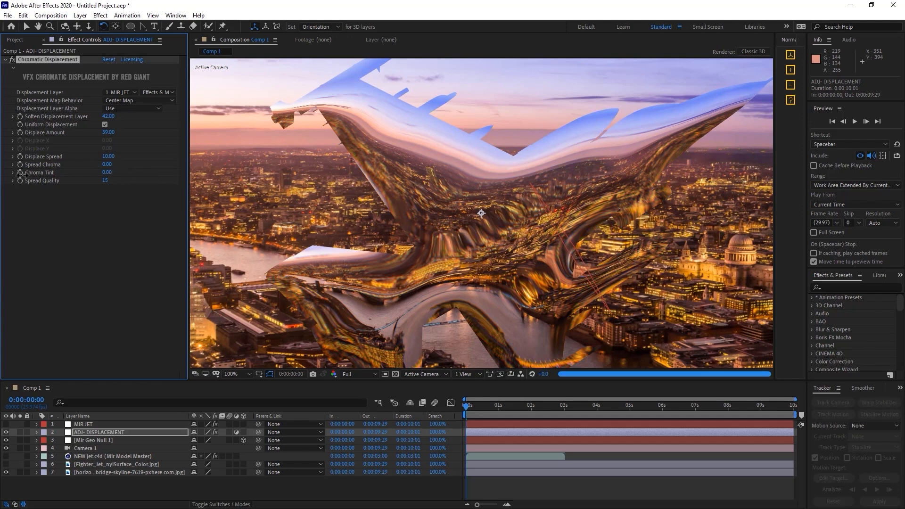
{"action": "left_click_drag", "start_coordinate": [7, 176], "coordinate": [170, 166]}
- Compare the color fringing along the jet's edge at Spread Chroma 0, and set the value to 86
{"action": "scroll", "coordinate": [321, 170], "scroll_direction": "up", "scroll_amount": 2}
{"action": "key", "text": "space"}
{"action": "left_click_drag", "start_coordinate": [365, 175], "coordinate": [652, 170]}
{"action": "left_click_drag", "start_coordinate": [501, 122], "coordinate": [507, 260]}
{"action": "key", "text": "w"}
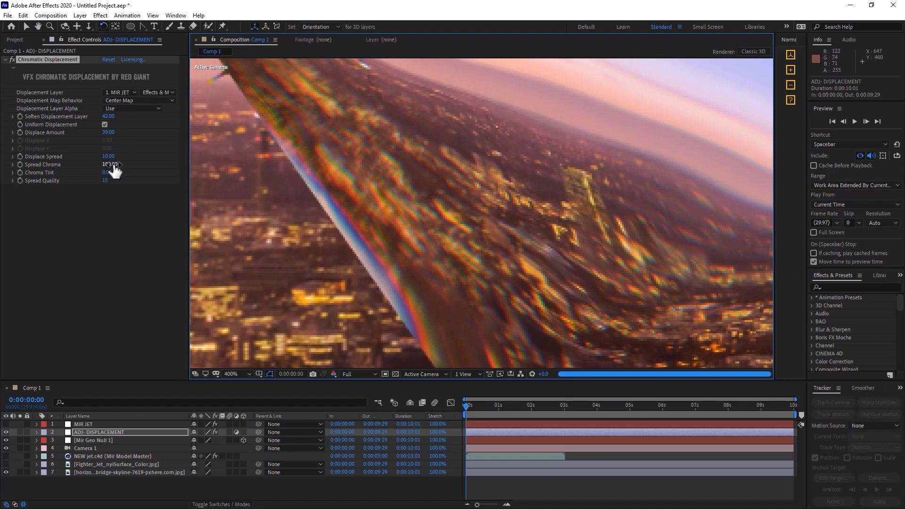
{"action": "left_click_drag", "start_coordinate": [111, 164], "coordinate": [19, 180]}
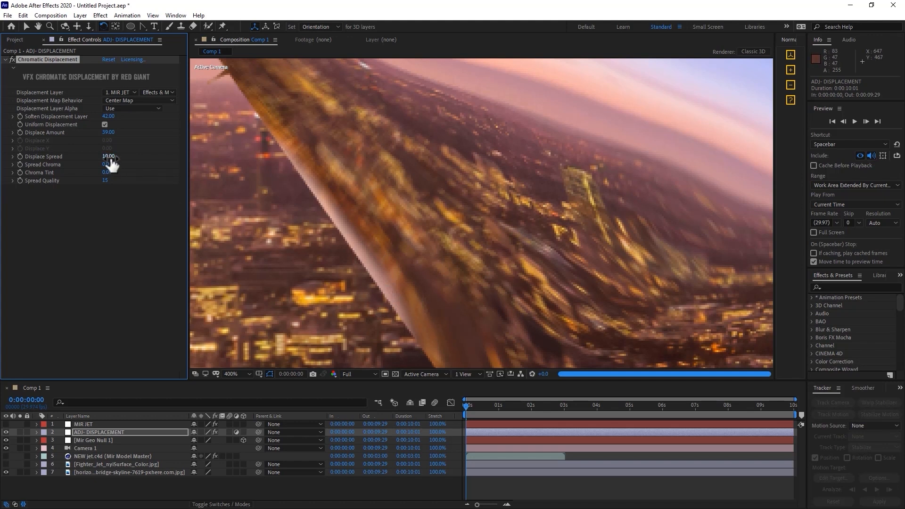
{"action": "left_click_drag", "start_coordinate": [119, 166], "coordinate": [233, 175]}
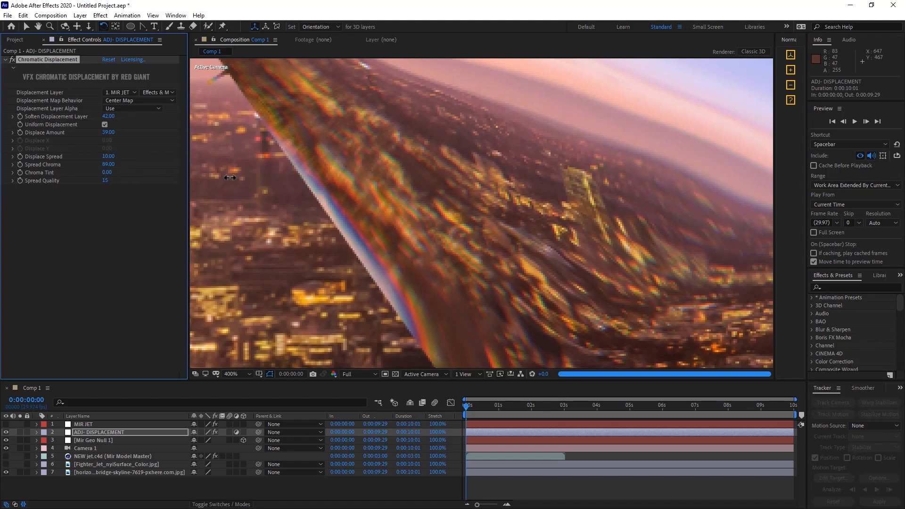
- Set the Chromatic Displacement's Soften Displacement Layer to 8 and its Displace Amount to 5
{"action": "scroll", "coordinate": [411, 189], "scroll_direction": "down", "scroll_amount": 6}
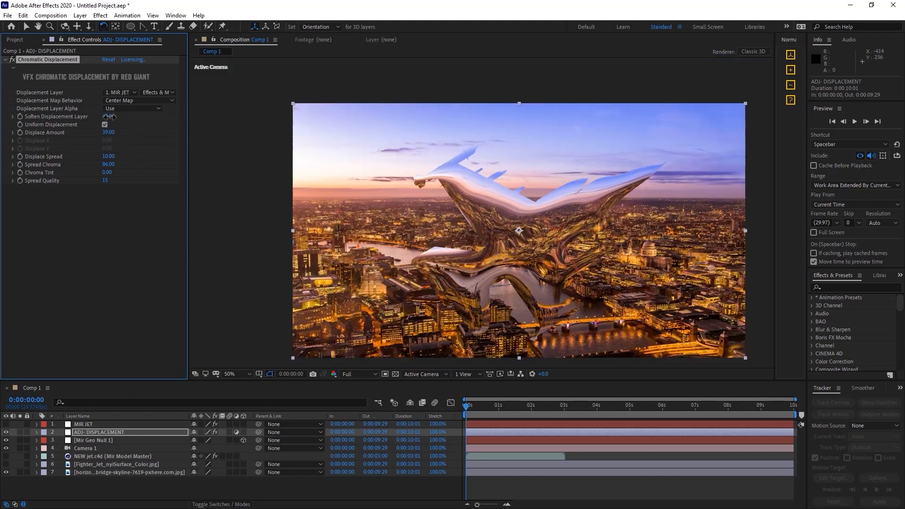
{"action": "left_click_drag", "start_coordinate": [110, 116], "coordinate": [98, 125]}
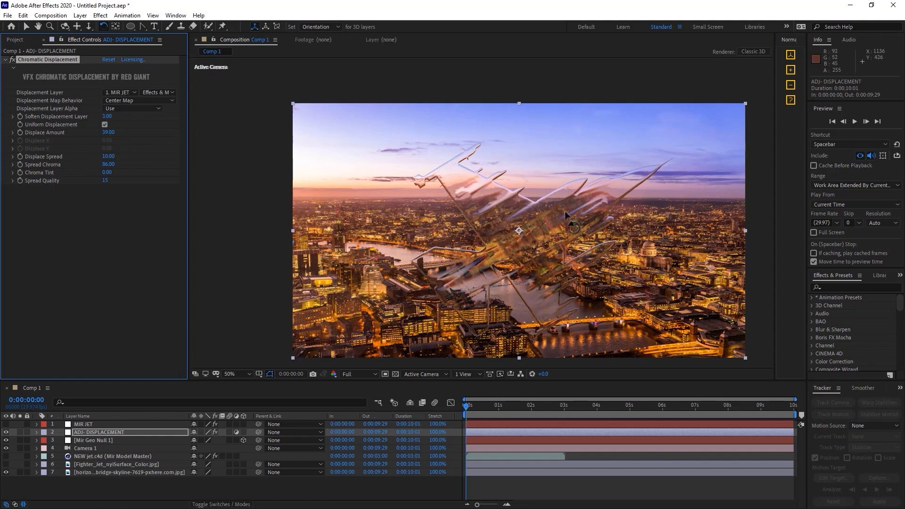
{"action": "mouse_move", "coordinate": [111, 134]}
{"action": "left_mouse_down"}
{"action": "mouse_move", "coordinate": [103, 139]}
{"action": "mouse_move", "coordinate": [108, 117]}
{"action": "left_mouse_up"}
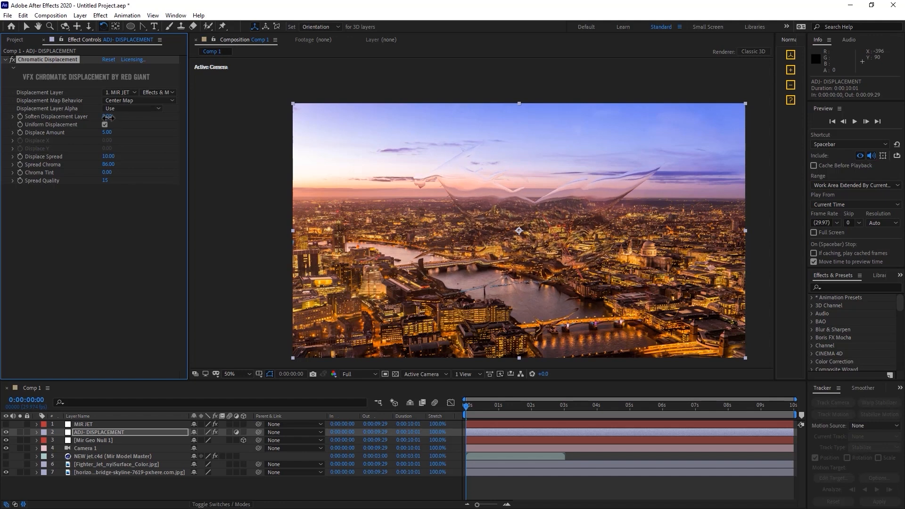
- Rotate Mir Geo Null 1 to an orientation of about 11.2°, 46.5°, 338.5°
{"action": "left_click", "coordinate": [89, 440]}
{"action": "left_click_drag", "start_coordinate": [563, 222], "coordinate": [713, 254]}
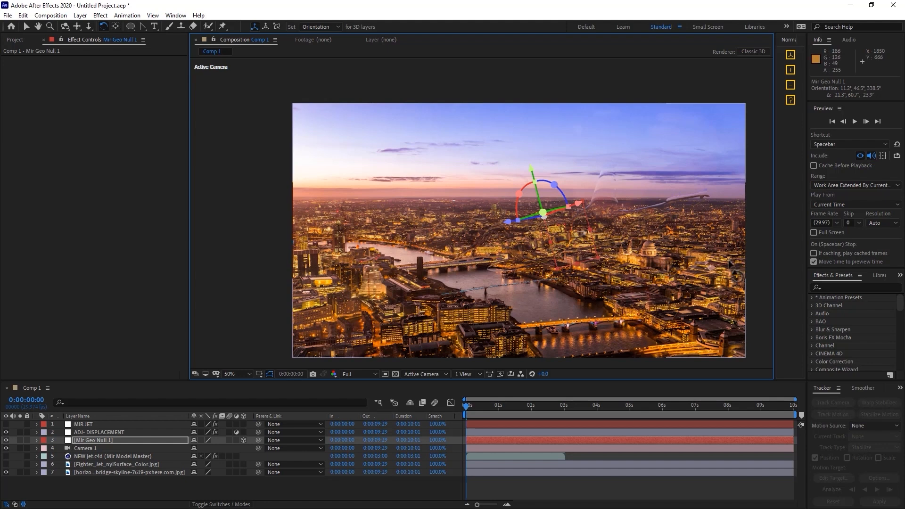
{"action": "left_click", "coordinate": [736, 248]}
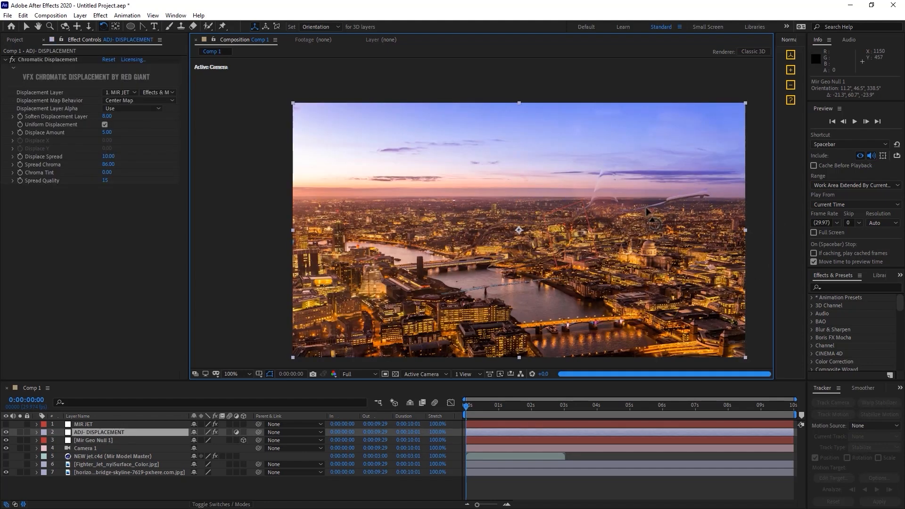
- Set the Displace Amount of the ADJ- DISPLACEMENT layer's Chromatic Displacement to 92
{"action": "scroll", "coordinate": [558, 254], "scroll_direction": "up", "scroll_amount": 1}
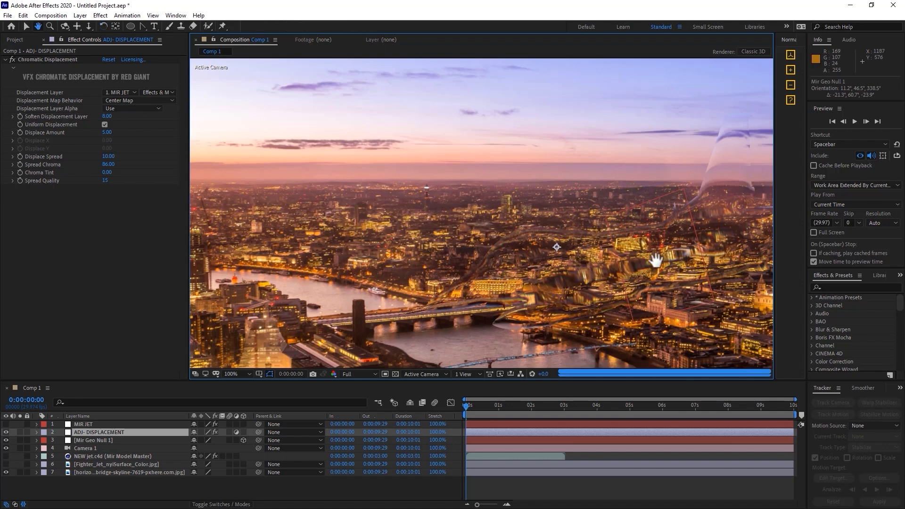
{"action": "scroll", "coordinate": [556, 227], "scroll_direction": "down", "scroll_amount": 2}
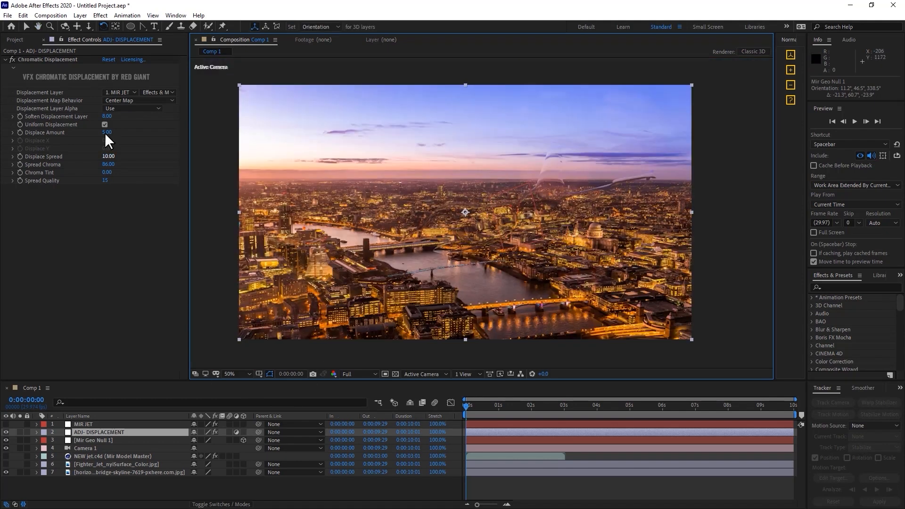
{"action": "left_click", "coordinate": [83, 68]}
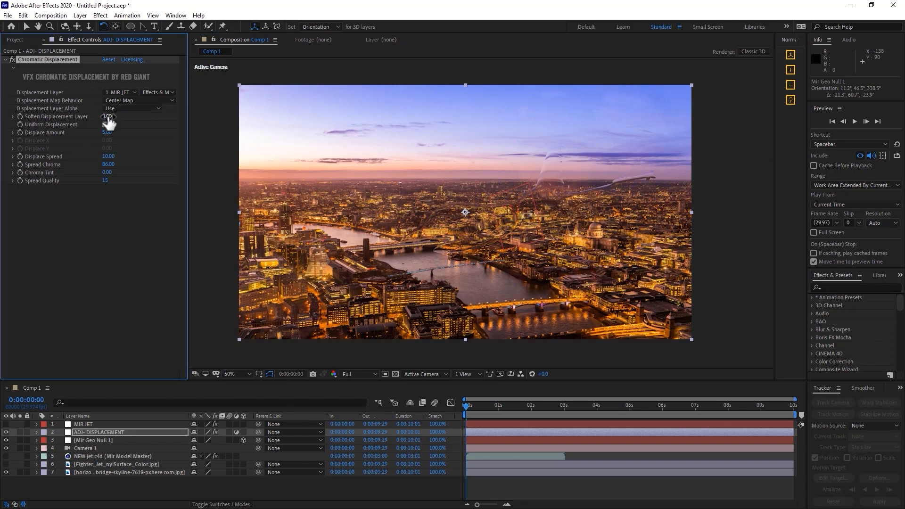
{"action": "left_click_drag", "start_coordinate": [110, 135], "coordinate": [420, 146]}
{"action": "left_click_drag", "start_coordinate": [355, 153], "coordinate": [228, 159]}
{"action": "scroll", "coordinate": [504, 226], "scroll_direction": "up", "scroll_amount": 1}
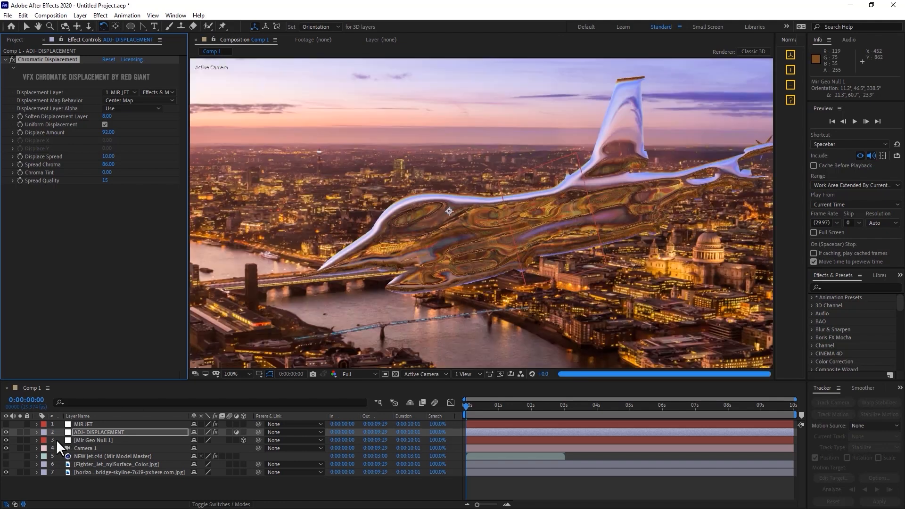
- Turn on the MIR JET layer's visibility and change its blending mode to blend it over the displaced city
{"action": "left_click", "coordinate": [75, 424]}
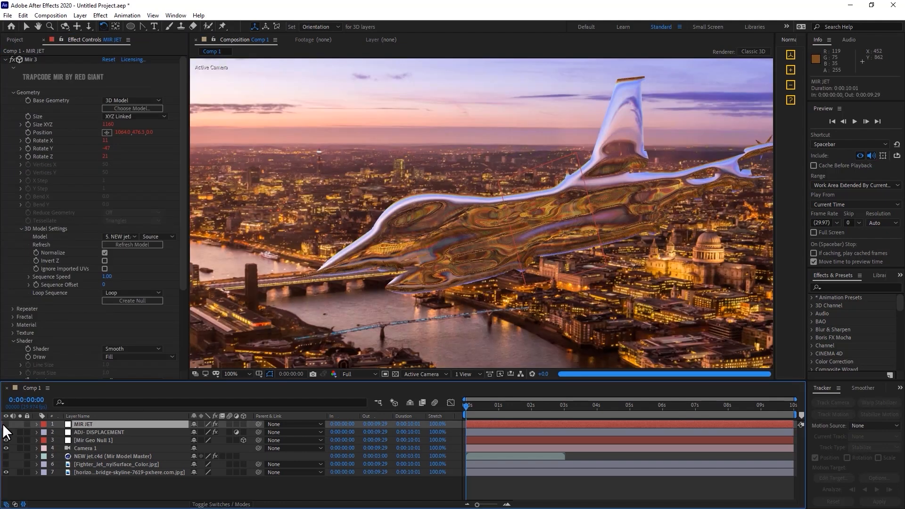
{"action": "right_click", "coordinate": [131, 426]}
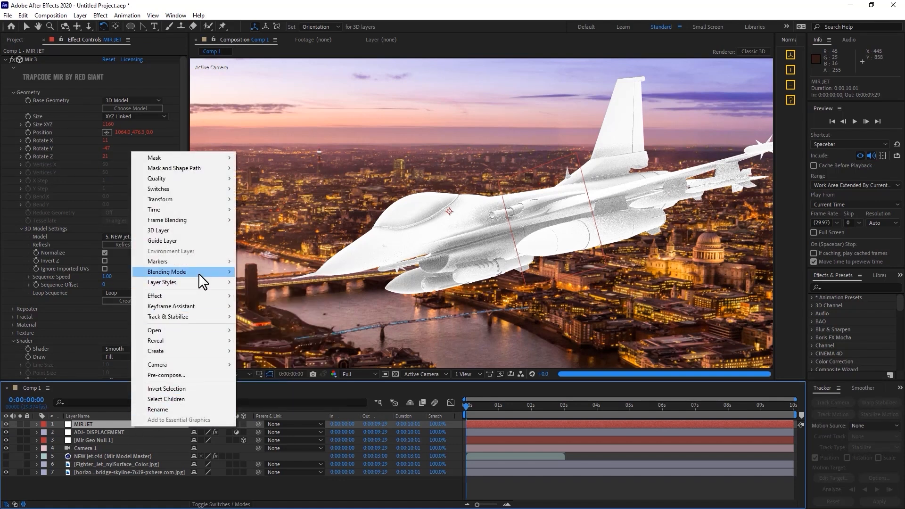
{"action": "mouse_move", "coordinate": [200, 273]}
{"action": "left_click", "coordinate": [285, 280]}
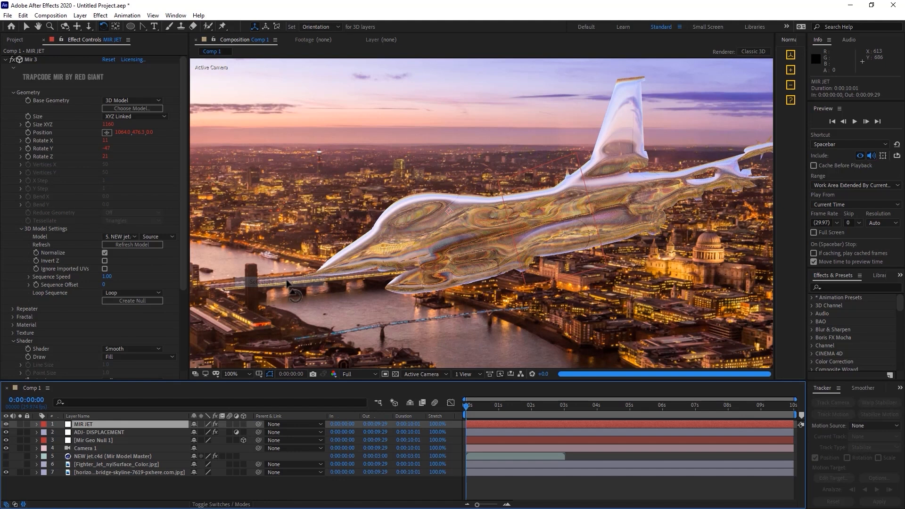
- Rotate Mir Geo Null 1 to an orientation of about 5.3°, 316.3°, 329.1°
{"action": "left_click", "coordinate": [141, 440]}
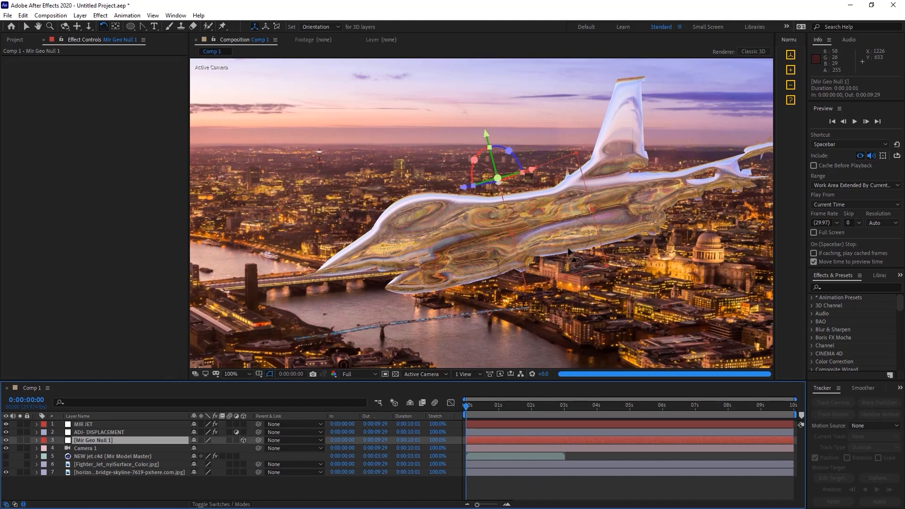
{"action": "left_click_drag", "start_coordinate": [545, 231], "coordinate": [561, 224]}
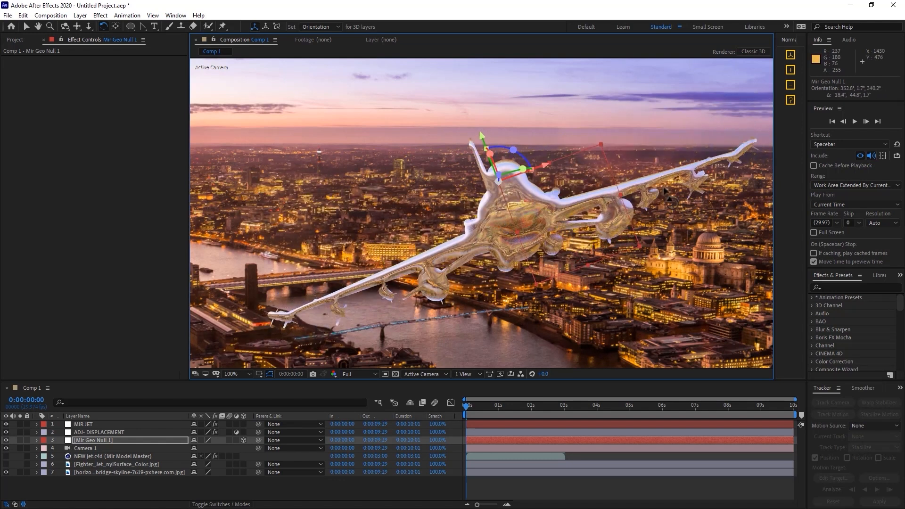
{"action": "scroll", "coordinate": [589, 219], "scroll_direction": "down", "scroll_amount": 2}
{"action": "mouse_move", "coordinate": [539, 227]}
{"action": "left_mouse_down"}
{"action": "mouse_move", "coordinate": [555, 223]}
{"action": "mouse_move", "coordinate": [537, 234]}
{"action": "left_mouse_up"}
{"action": "mouse_move", "coordinate": [480, 213]}
{"action": "left_mouse_down"}
{"action": "mouse_move", "coordinate": [451, 225]}
{"action": "mouse_move", "coordinate": [477, 214]}
{"action": "mouse_move", "coordinate": [469, 214]}
{"action": "left_mouse_up"}
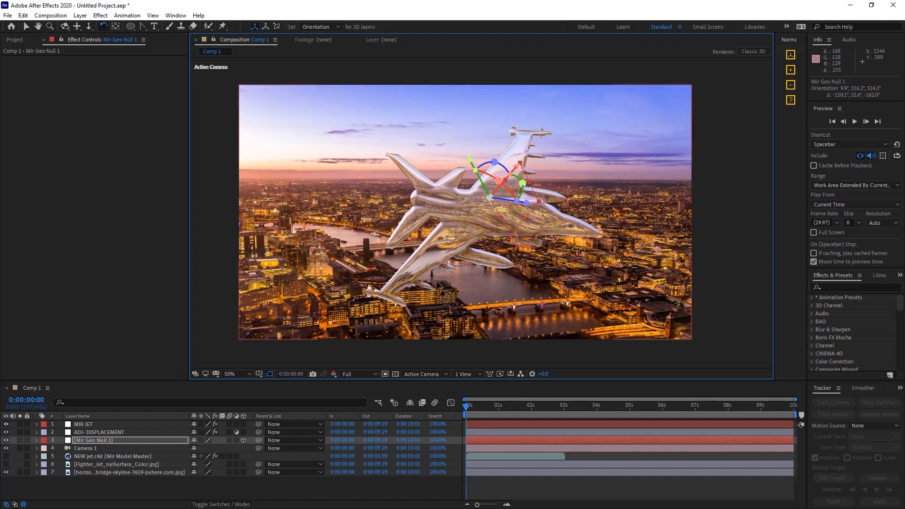
{"action": "left_click_drag", "start_coordinate": [466, 258], "coordinate": [475, 210]}
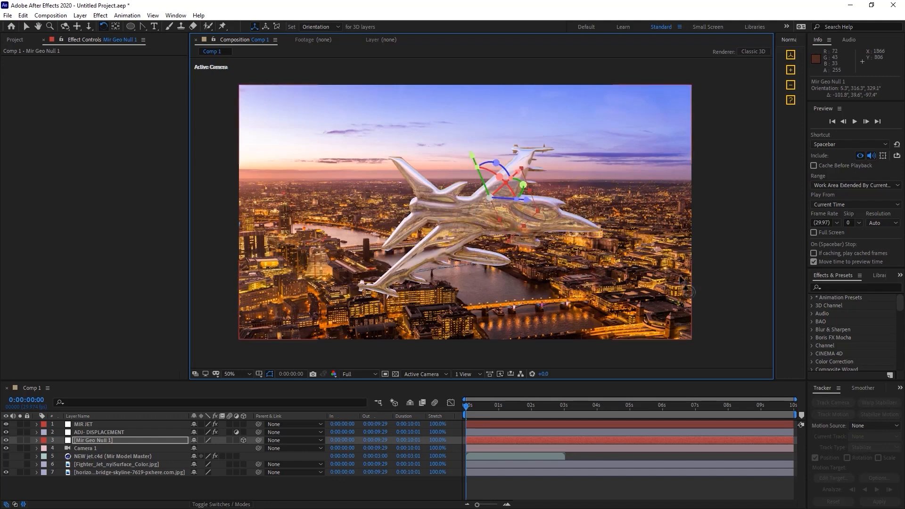
{"action": "left_click", "coordinate": [683, 279]}
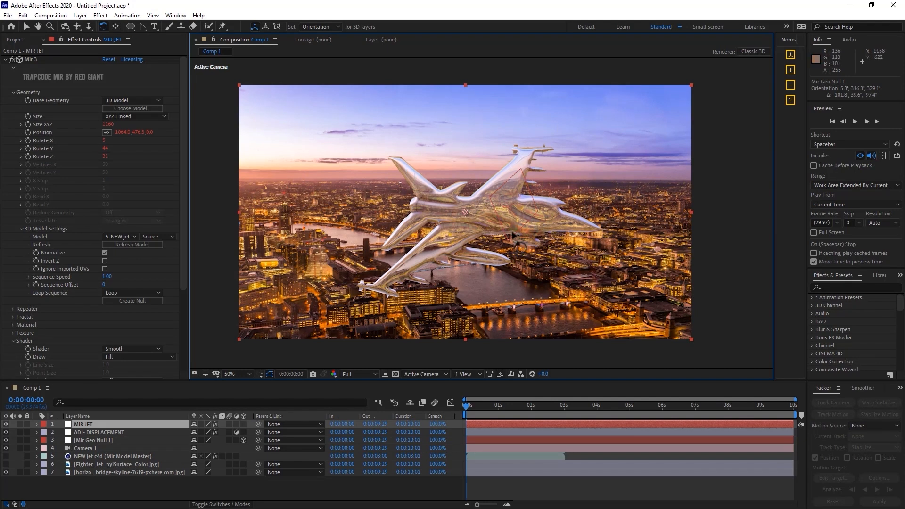
- Import NightCity04.jpg as footage and create a new composition from it
{"action": "key", "text": "ctrl+i"}
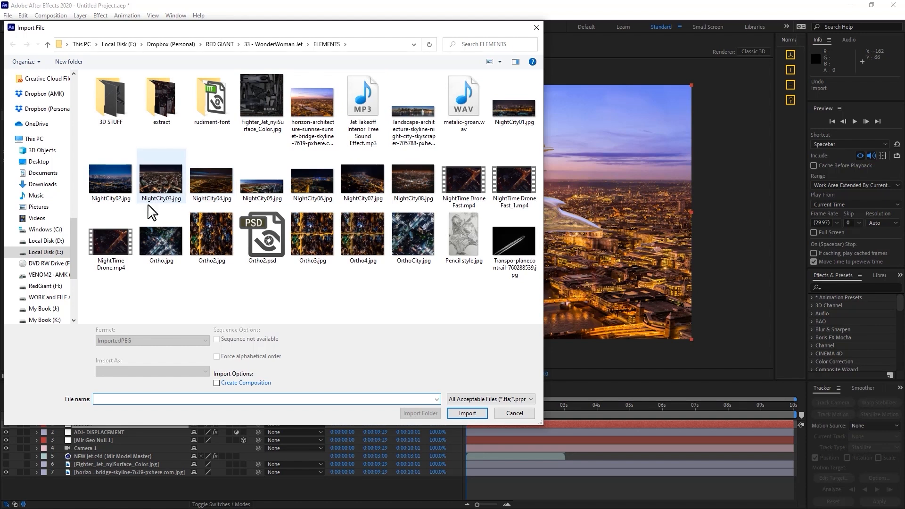
{"action": "left_click", "coordinate": [218, 197]}
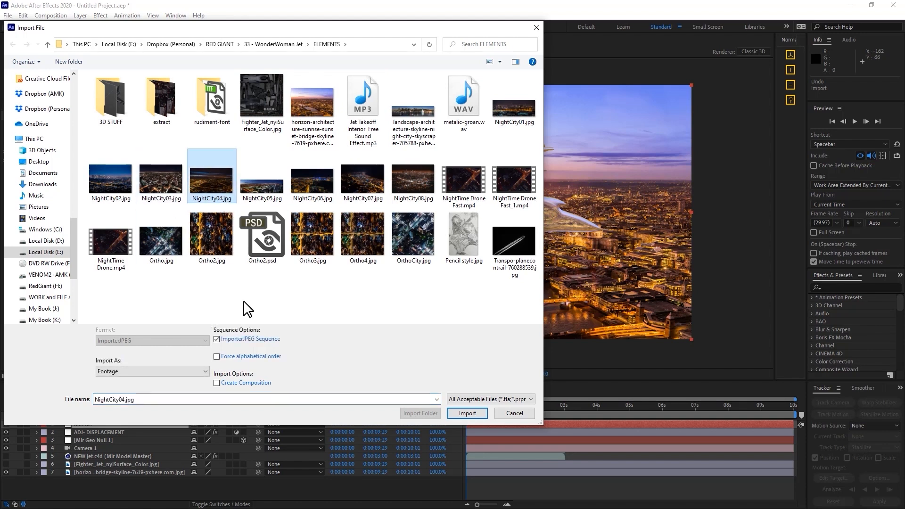
{"action": "left_click", "coordinate": [467, 413]}
{"action": "left_click_drag", "start_coordinate": [34, 158], "coordinate": [30, 373]}
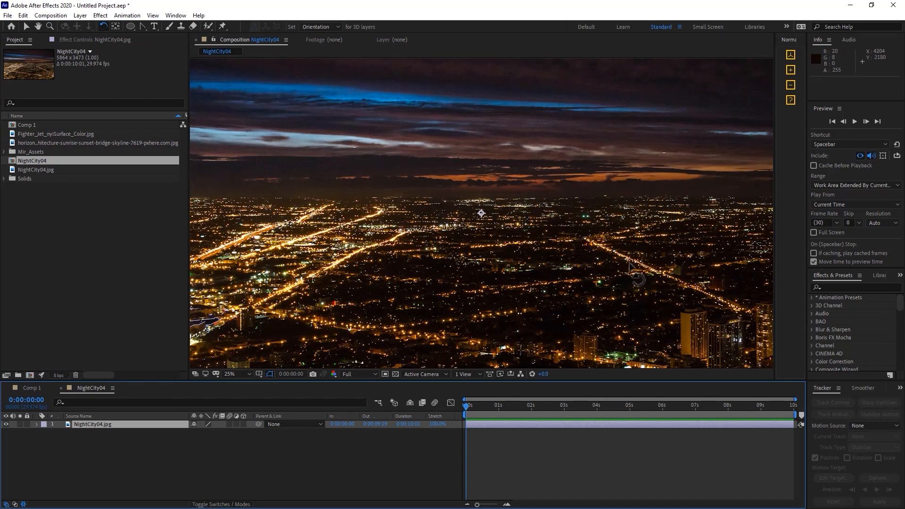
- Apply the CC Power Pin distort effect to the NightCity04.jpg layer
{"action": "key", "text": "h"}
{"action": "left_click_drag", "start_coordinate": [626, 262], "coordinate": [614, 205]}
{"action": "key", "text": "w"}
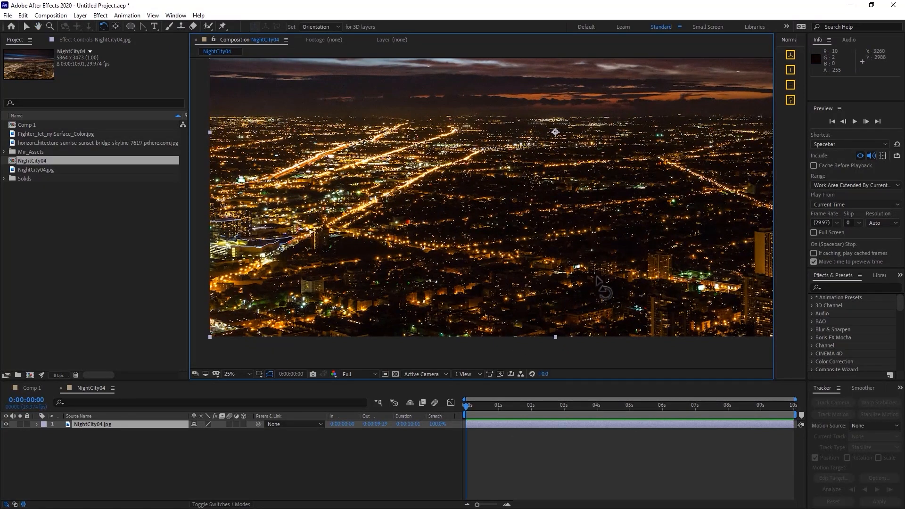
{"action": "key", "text": "comma"}
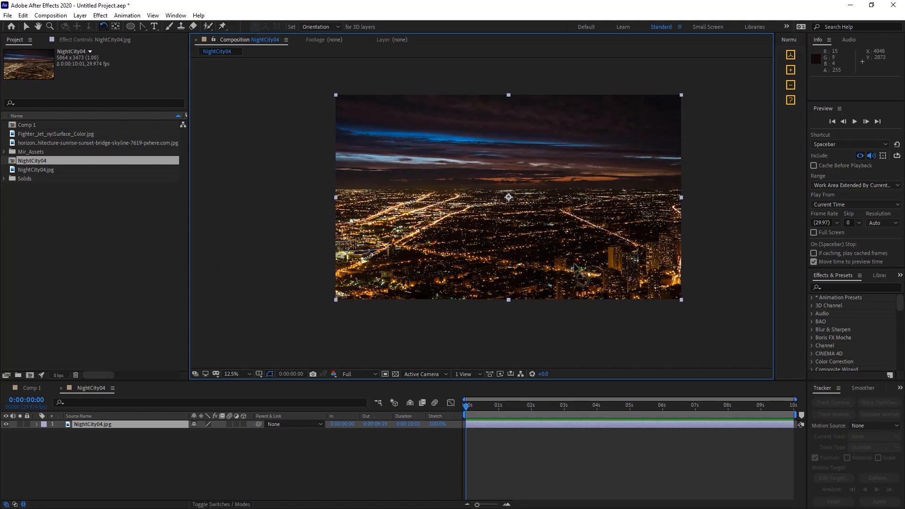
{"action": "key", "text": "period"}
{"action": "left_click_drag", "start_coordinate": [630, 260], "coordinate": [570, 243]}
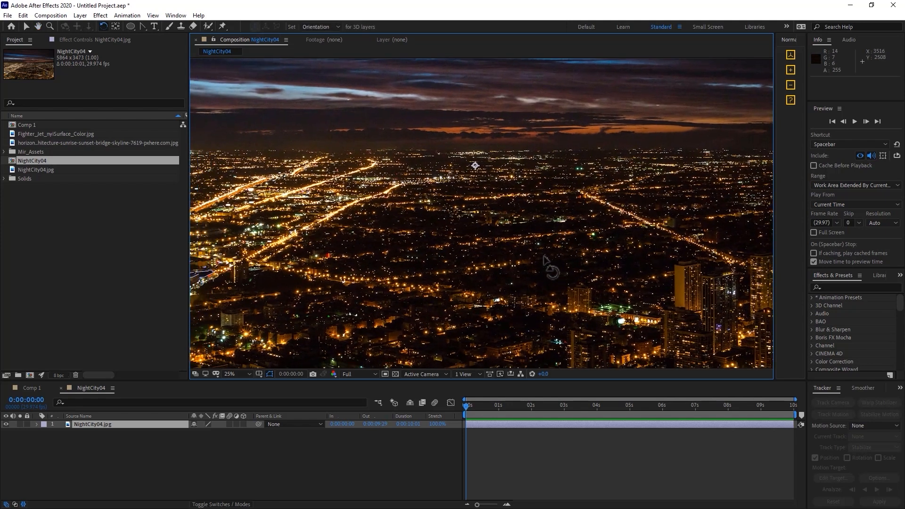
{"action": "key", "text": "comma"}
{"action": "right_click", "coordinate": [493, 220]}
{"action": "mouse_move", "coordinate": [573, 366]}
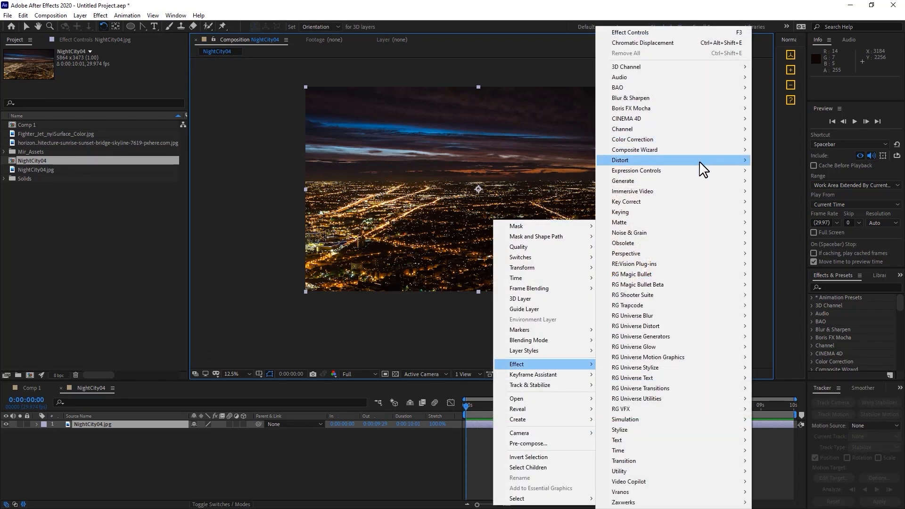
{"action": "mouse_move", "coordinate": [732, 158]}
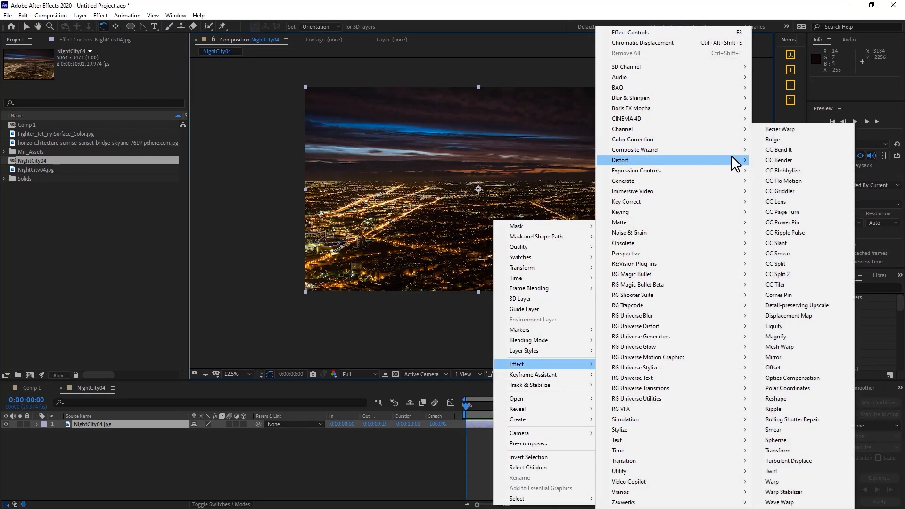
{"action": "left_click", "coordinate": [814, 226]}
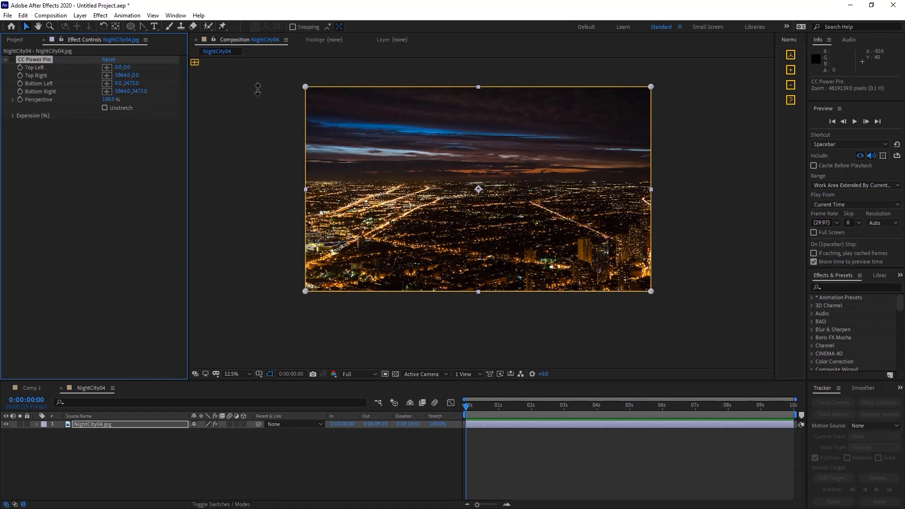
- Roughly place the four Power Pin corners on the city ground, with Top Left about 2200, 2256 and Bottom Right about 4712, 2401
{"action": "left_click_drag", "start_coordinate": [306, 87], "coordinate": [434, 219]}
{"action": "left_click_drag", "start_coordinate": [650, 87], "coordinate": [515, 214]}
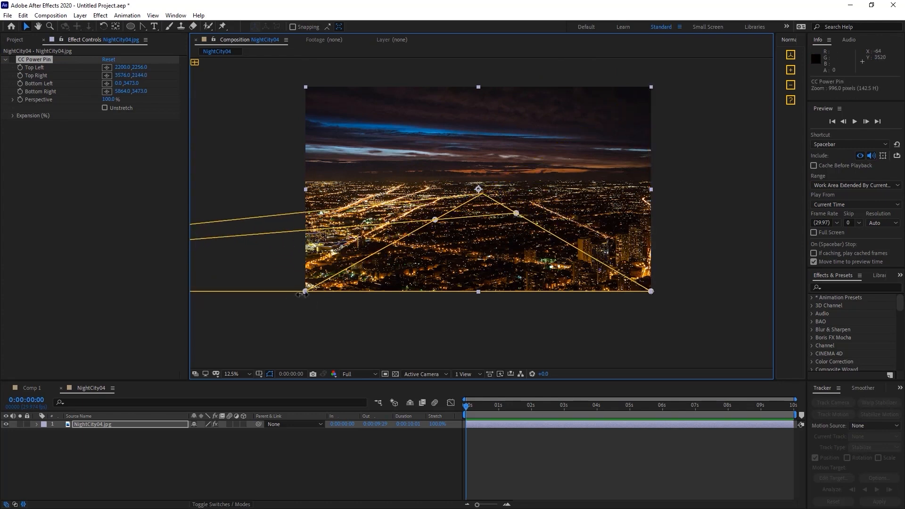
{"action": "left_click_drag", "start_coordinate": [309, 290], "coordinate": [490, 249]}
{"action": "left_click_drag", "start_coordinate": [649, 293], "coordinate": [583, 229]}
- Refine the pins to about 2164, 2244 (Top Left), 3924, 2092 (Top Right), 2832, 2749 (Bottom Left) and 4772, 2477 (Bottom Right)
{"action": "key", "text": "period"}
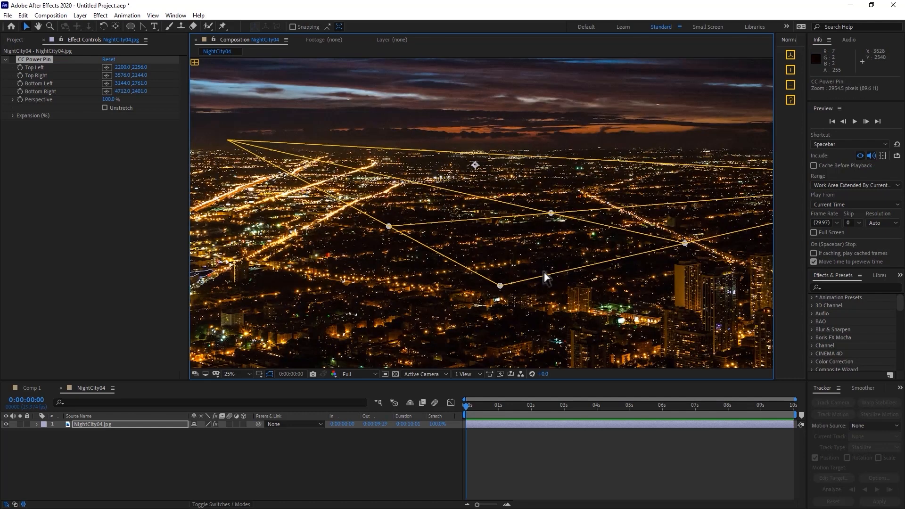
{"action": "left_click_drag", "start_coordinate": [500, 284], "coordinate": [463, 284]}
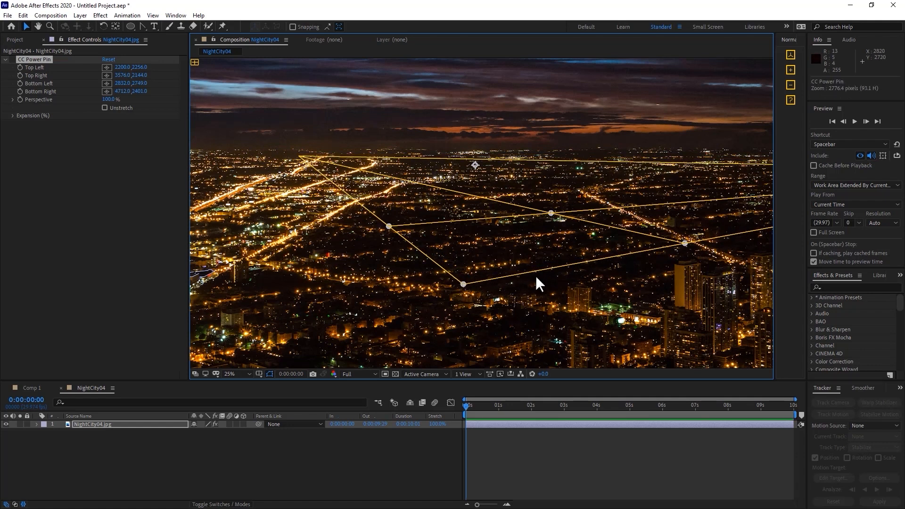
{"action": "left_click_drag", "start_coordinate": [683, 244], "coordinate": [691, 252]}
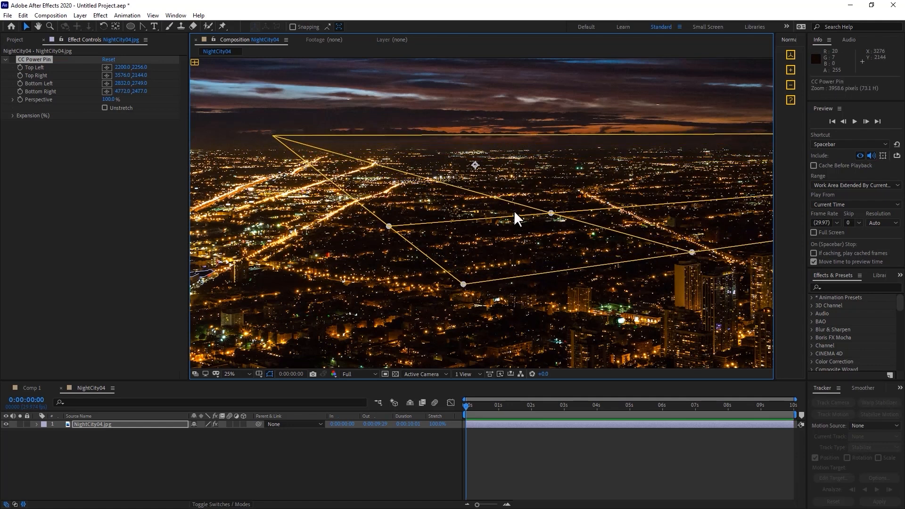
{"action": "left_click_drag", "start_coordinate": [549, 213], "coordinate": [590, 208]}
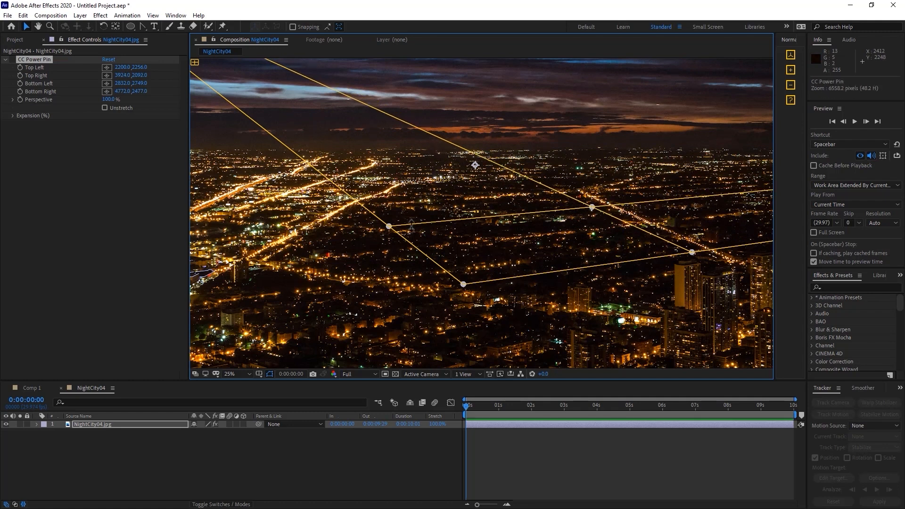
{"action": "left_click_drag", "start_coordinate": [390, 226], "coordinate": [385, 225]}
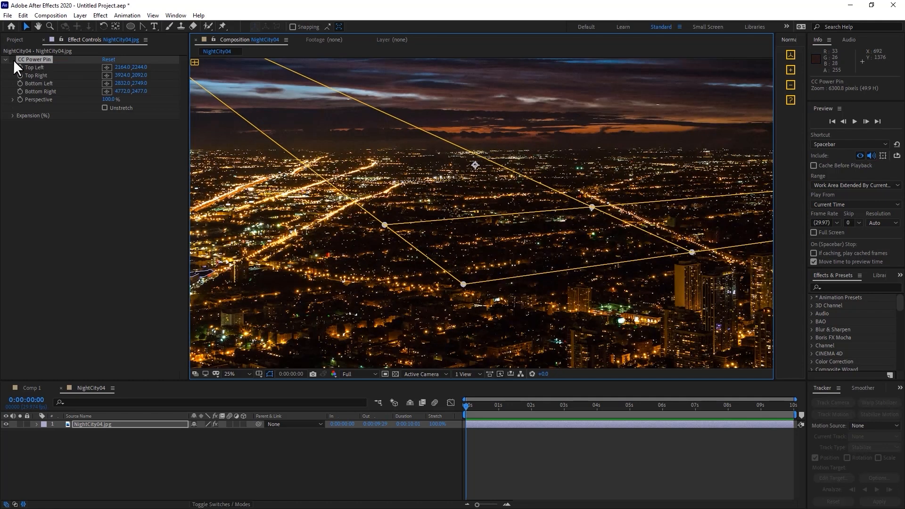
- Turn on Unstretch for CC Power Pin and enable the effect
{"action": "left_click", "coordinate": [104, 107]}
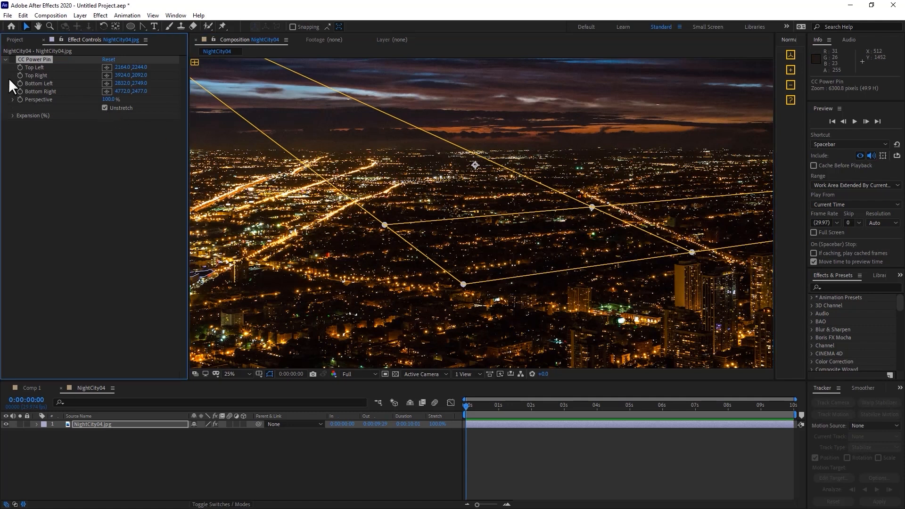
{"action": "left_click", "coordinate": [11, 59]}
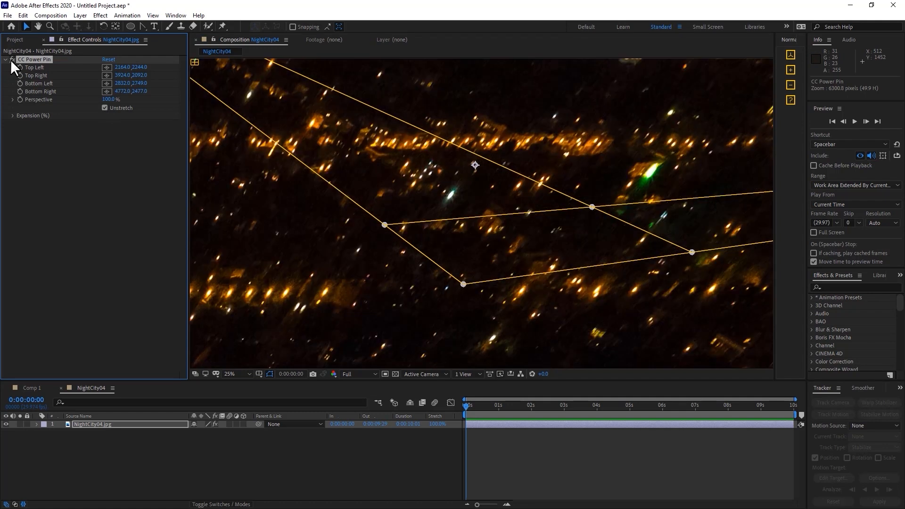
{"action": "scroll", "coordinate": [543, 171], "scroll_direction": "down", "scroll_amount": 2}
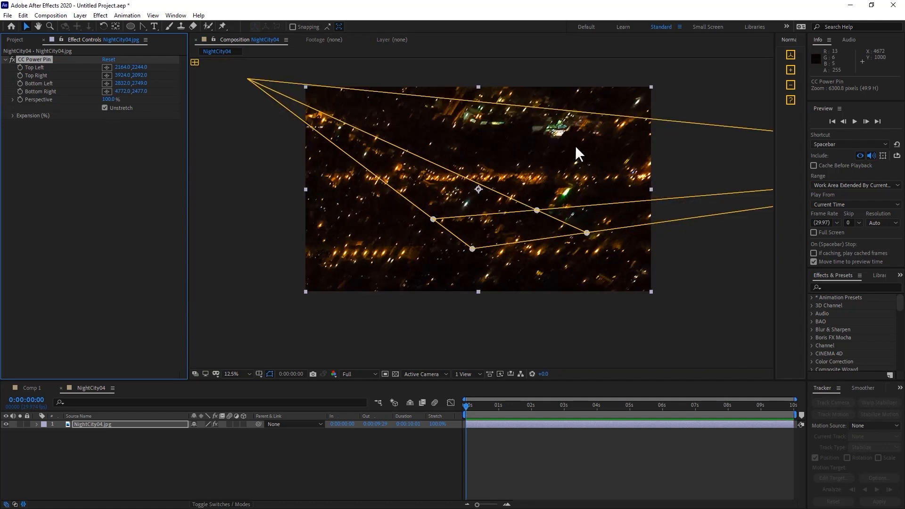
- With CC Power Pin temporarily disabled, move its Top Right pin to about 3836, 2100 and enable the effect again
{"action": "left_click", "coordinate": [585, 321]}
{"action": "left_click", "coordinate": [21, 59]}
{"action": "left_click", "coordinate": [11, 60]}
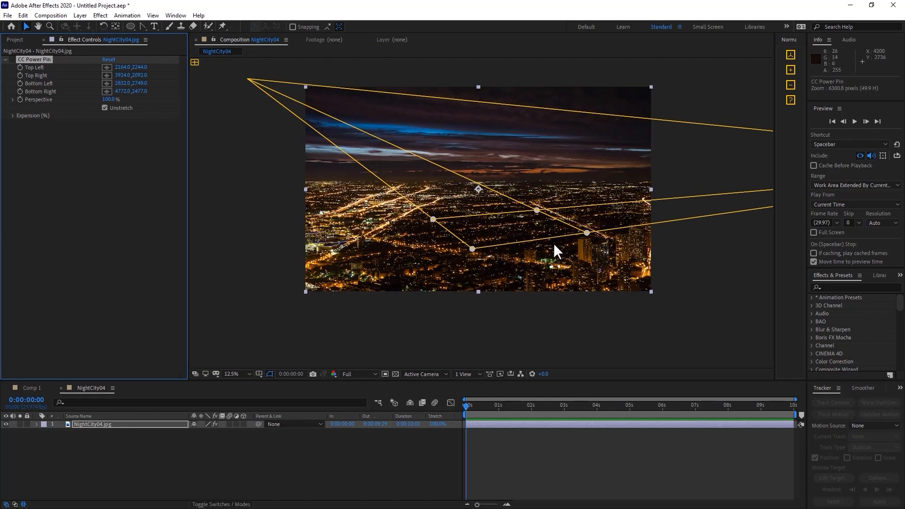
{"action": "left_click_drag", "start_coordinate": [536, 211], "coordinate": [531, 210]}
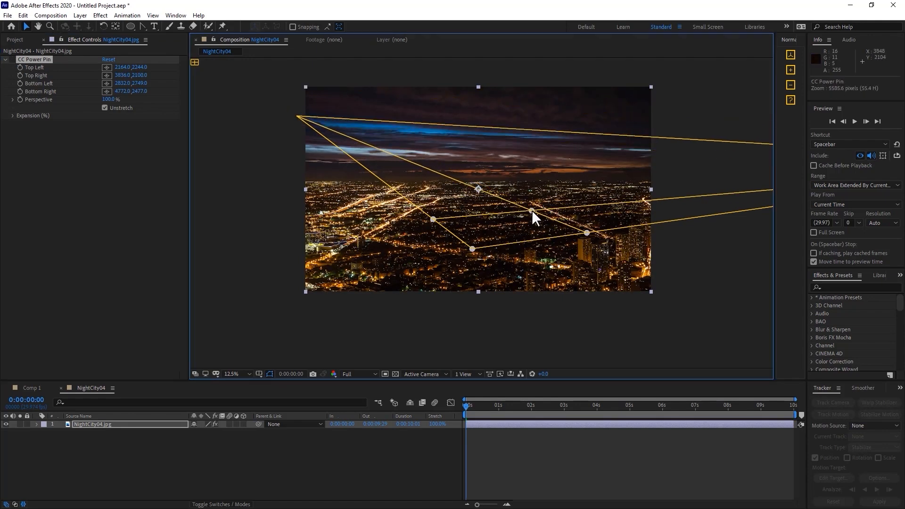
{"action": "left_click", "coordinate": [11, 59]}
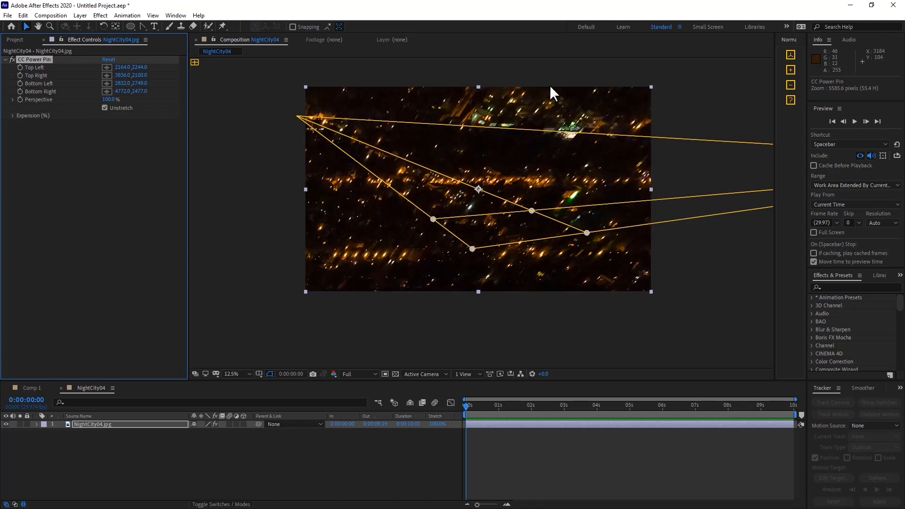
- Examine the unstretched city lights up close and across the whole NightCity04 frame
{"action": "key", "text": "period"}
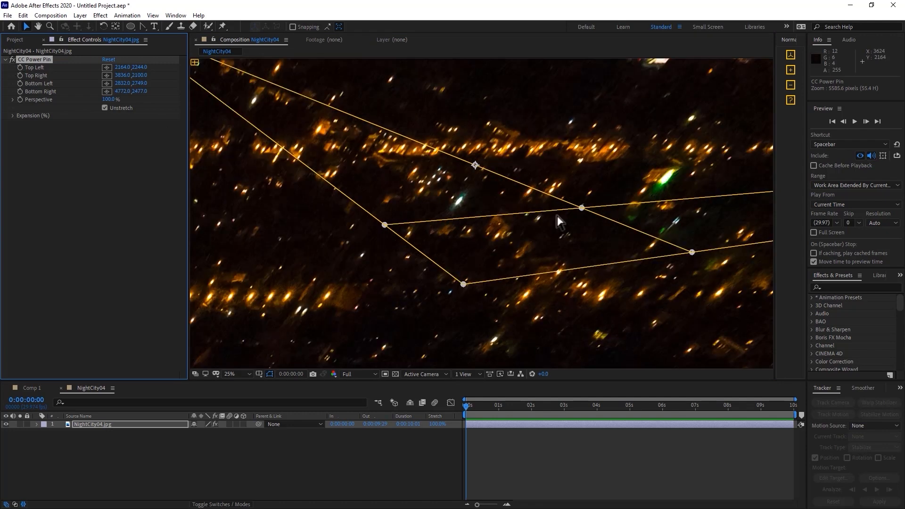
{"action": "scroll", "coordinate": [566, 221], "scroll_direction": "up", "scroll_amount": 3}
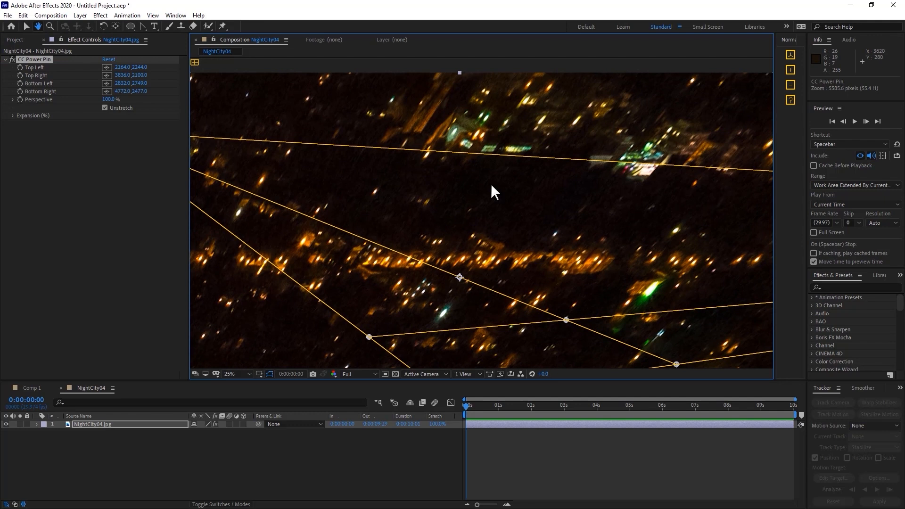
{"action": "scroll", "coordinate": [642, 136], "scroll_direction": "up", "scroll_amount": 1}
{"action": "left_click_drag", "start_coordinate": [708, 140], "coordinate": [650, 127]}
{"action": "scroll", "coordinate": [632, 201], "scroll_direction": "down", "scroll_amount": 1}
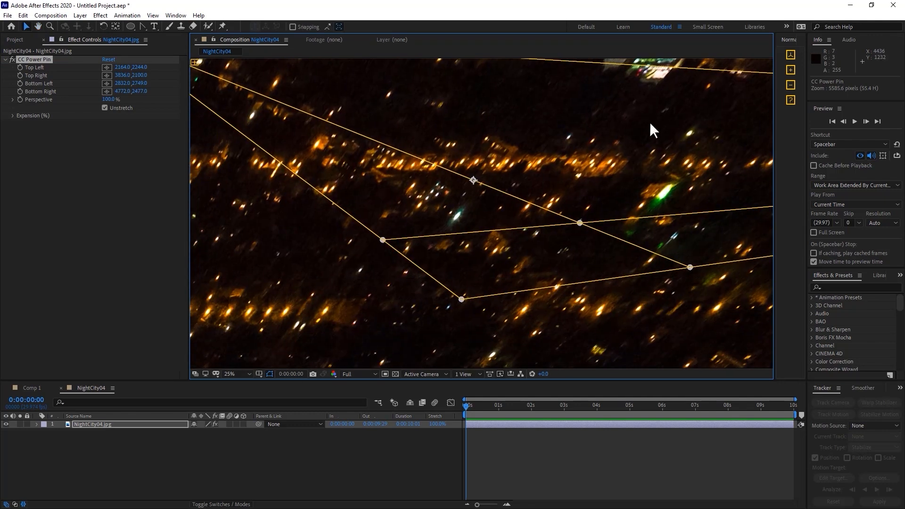
{"action": "key", "text": "comma"}
{"action": "left_click", "coordinate": [619, 341]}
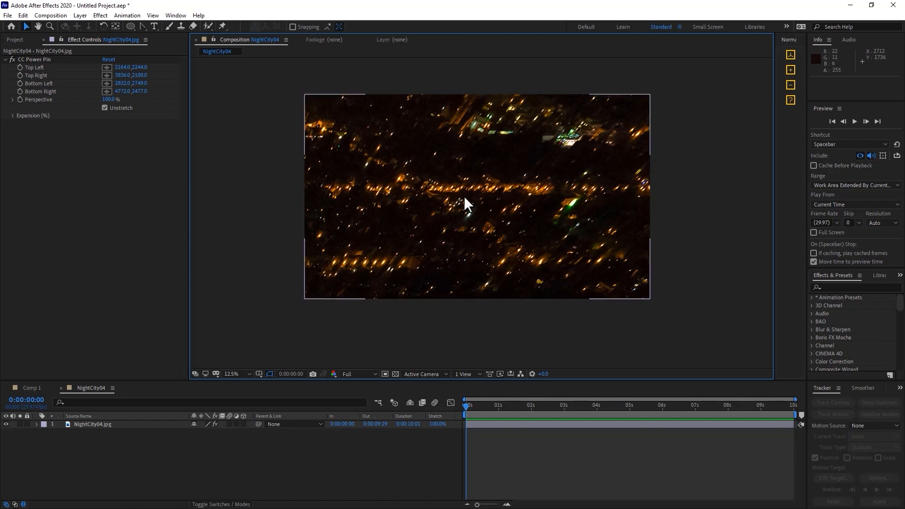
- Add the NightCity04 composition to the render queue and set its output format to JPEG Sequence
{"action": "key", "text": "ctrl+m"}
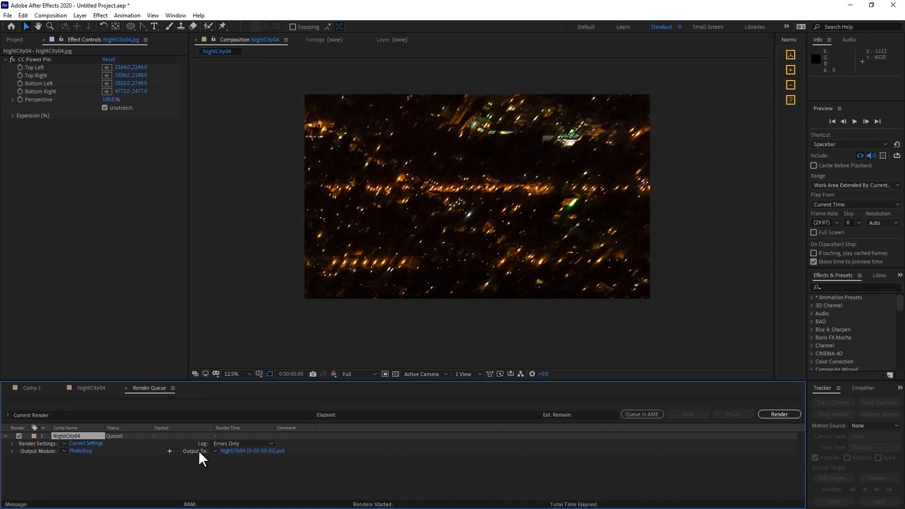
{"action": "left_click", "coordinate": [64, 450]}
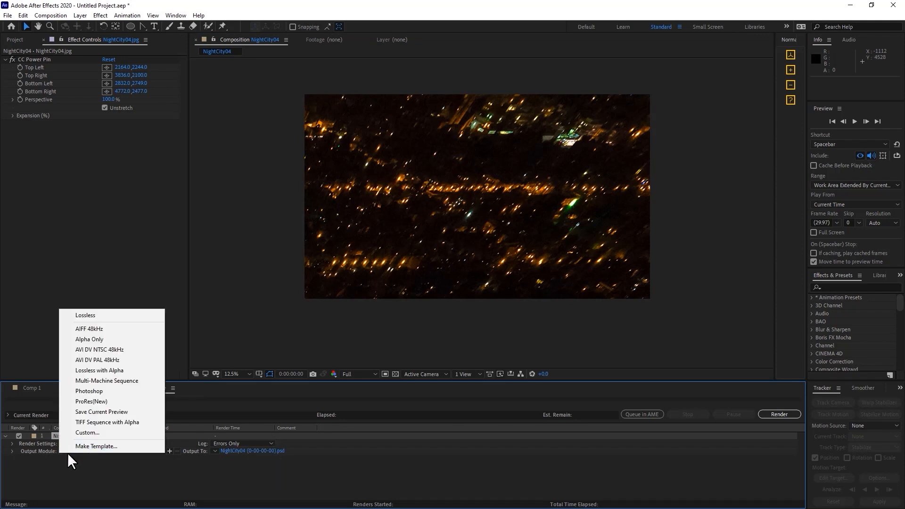
{"action": "left_click", "coordinate": [170, 474]}
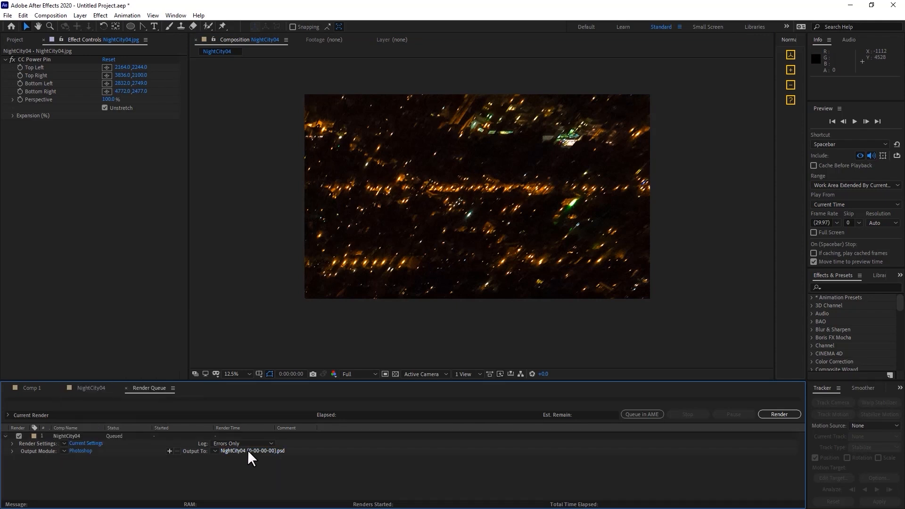
{"action": "left_click", "coordinate": [84, 450]}
{"action": "left_click", "coordinate": [442, 141]}
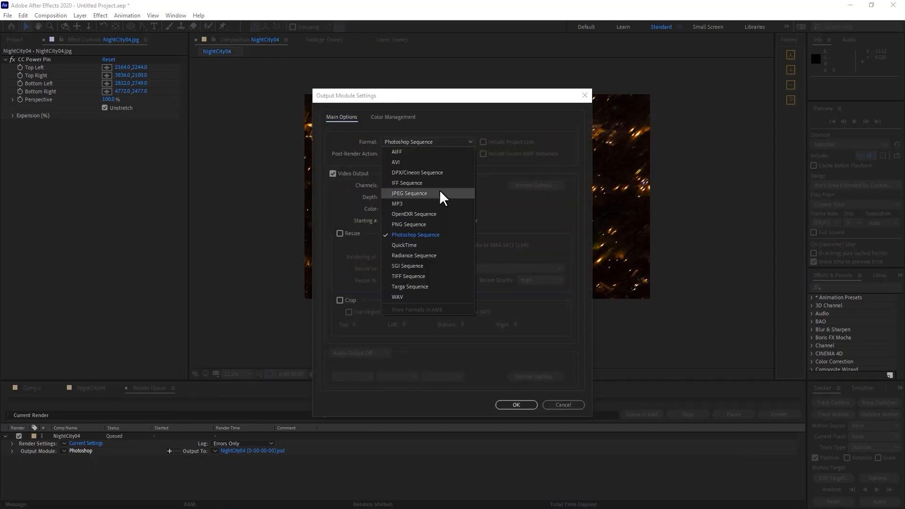
{"action": "left_click", "coordinate": [439, 191]}
{"action": "left_click", "coordinate": [528, 405]}
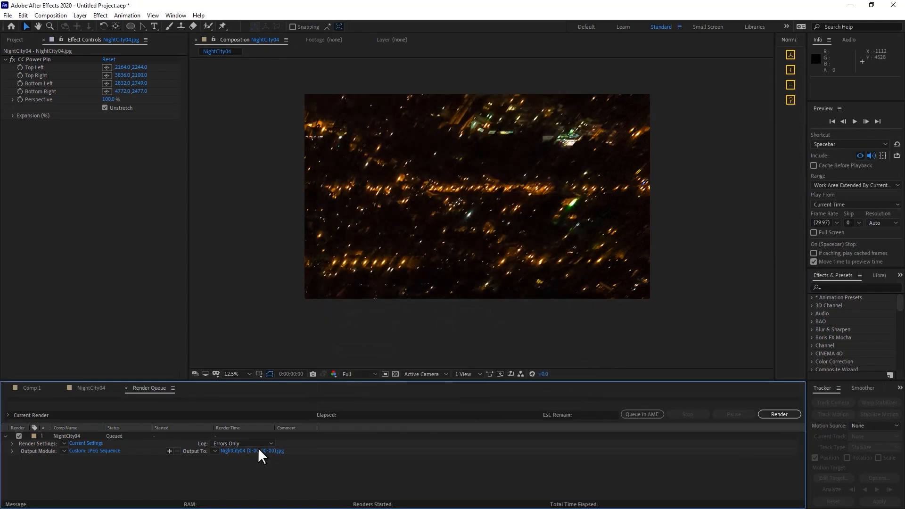
- Name the queued NightCity04 output CitySwatch in the ELEMENTS folder and render it
{"action": "left_click", "coordinate": [259, 449]}
{"action": "type", "text": "City"}
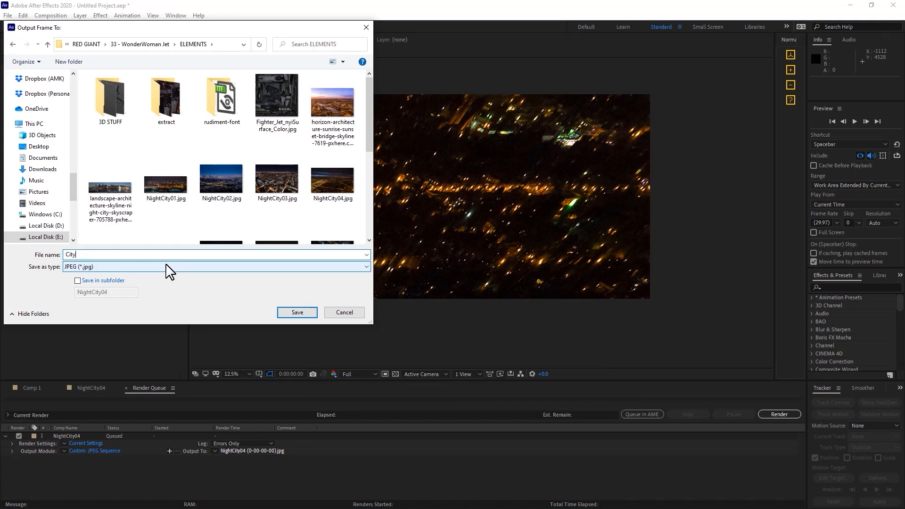
{"action": "type", "text": "Swatch"}
{"action": "key", "text": "Return"}
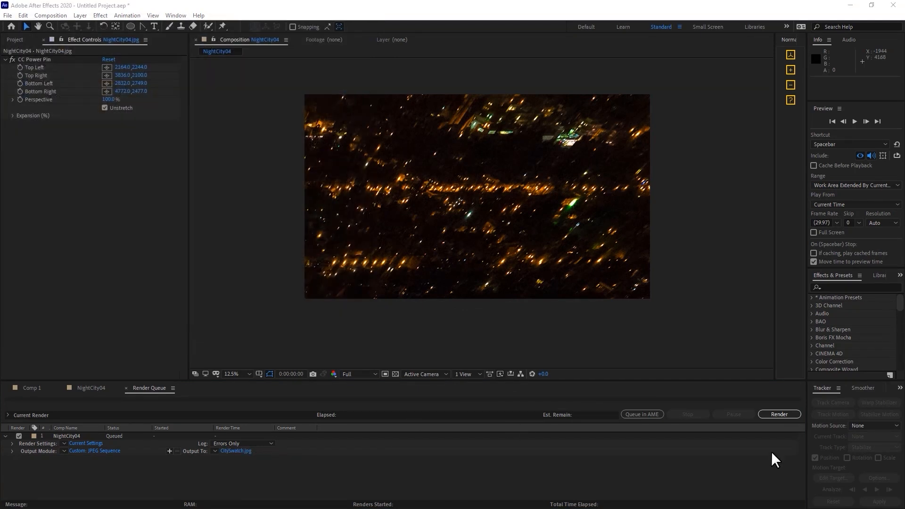
{"action": "left_click", "coordinate": [779, 415]}
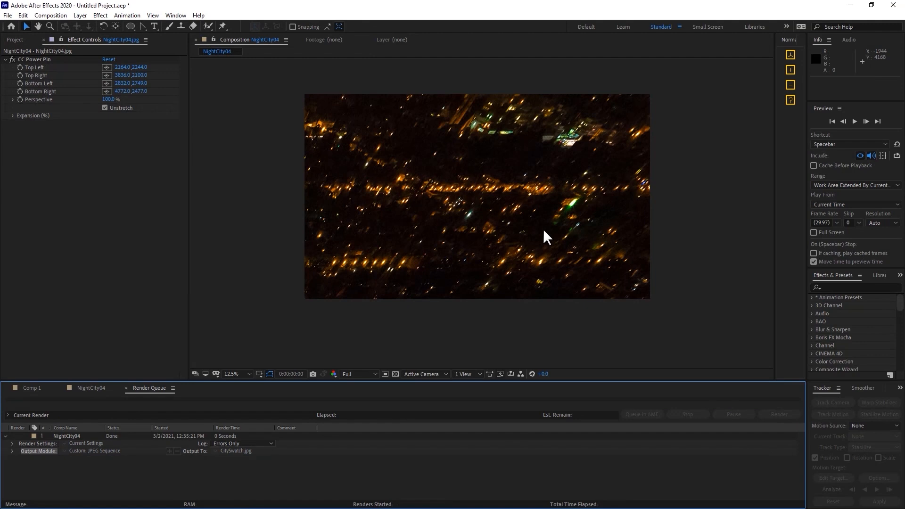
- Switch to Photoshop and open CitySwatch.jpg from the ELEMENTS folder
{"action": "left_click", "coordinate": [697, 147]}
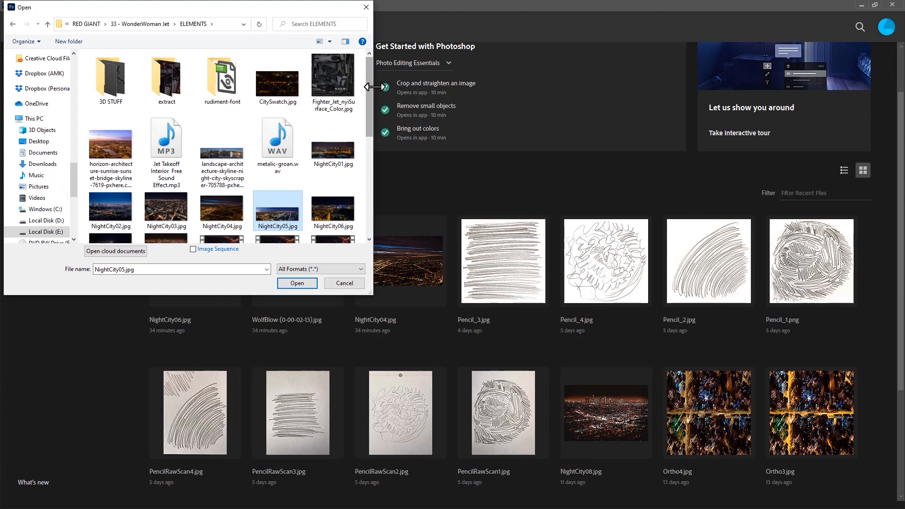
{"action": "left_click", "coordinate": [283, 83]}
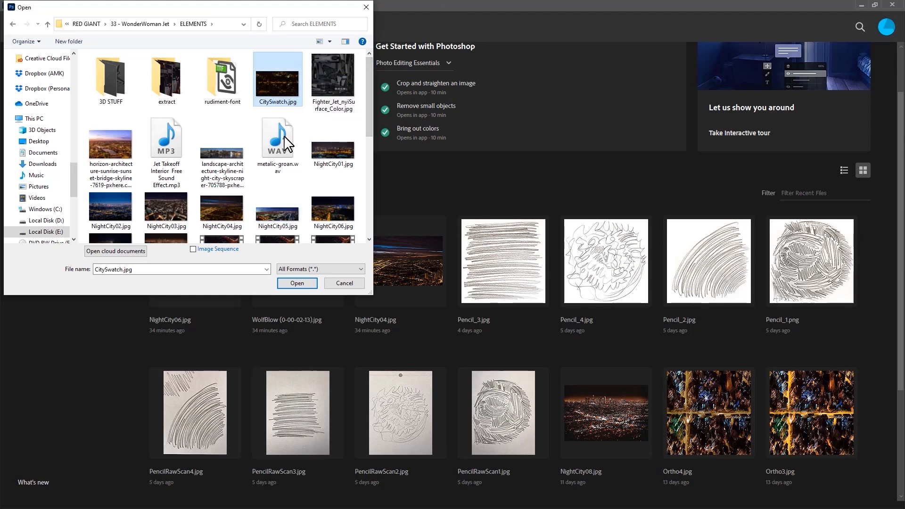
{"action": "left_click", "coordinate": [296, 281]}
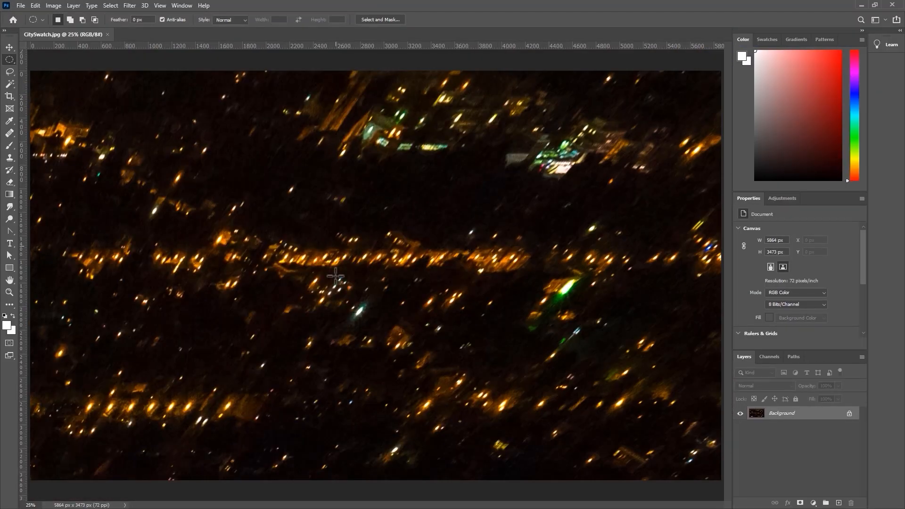
- Resize the CitySwatch image to a width of 1024 pixels with proportions kept
{"action": "left_click", "coordinate": [73, 5]}
{"action": "mouse_move", "coordinate": [53, 5]}
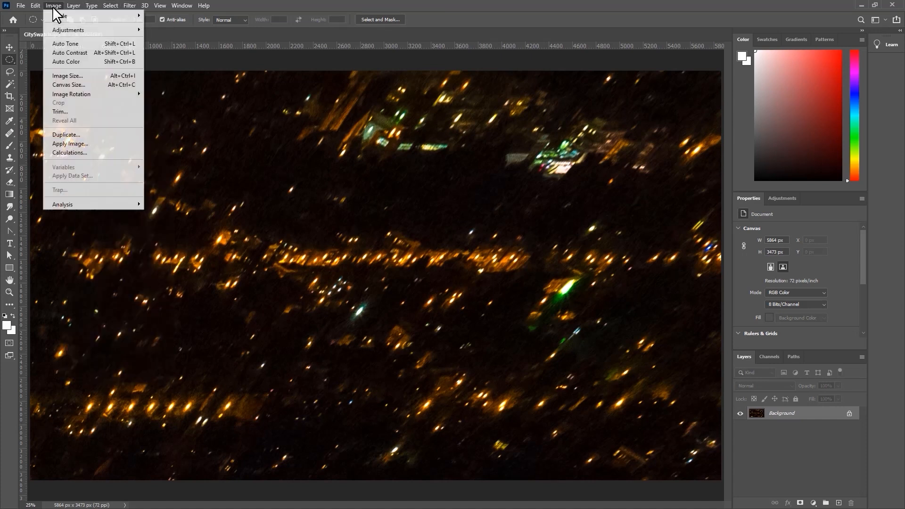
{"action": "left_click", "coordinate": [104, 76]}
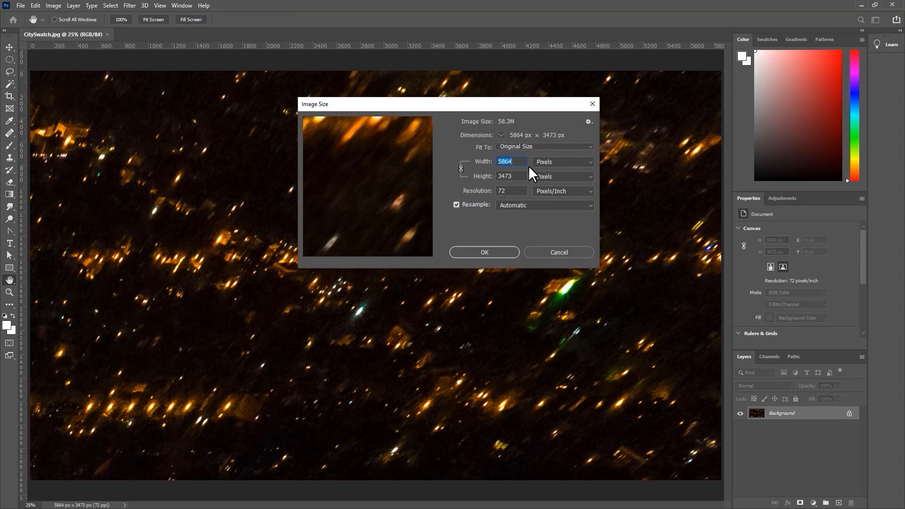
{"action": "type", "text": "1024"}
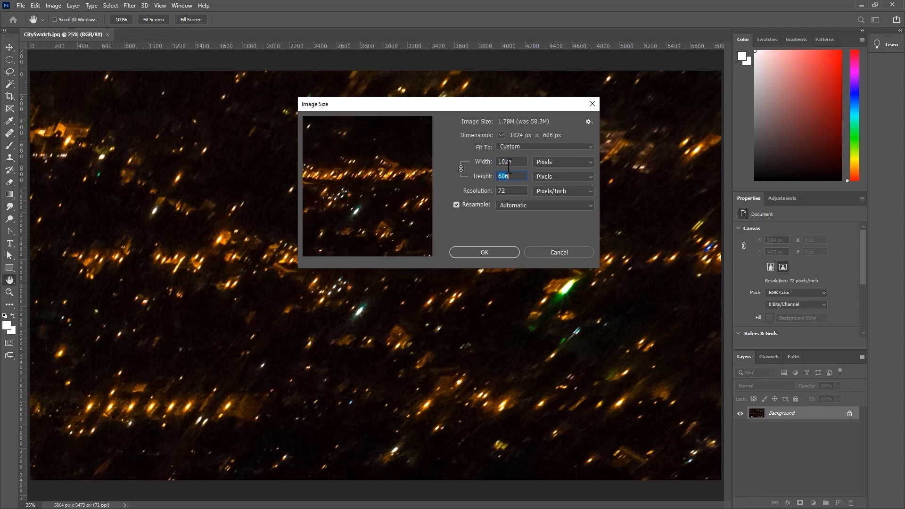
{"action": "left_click", "coordinate": [487, 253]}
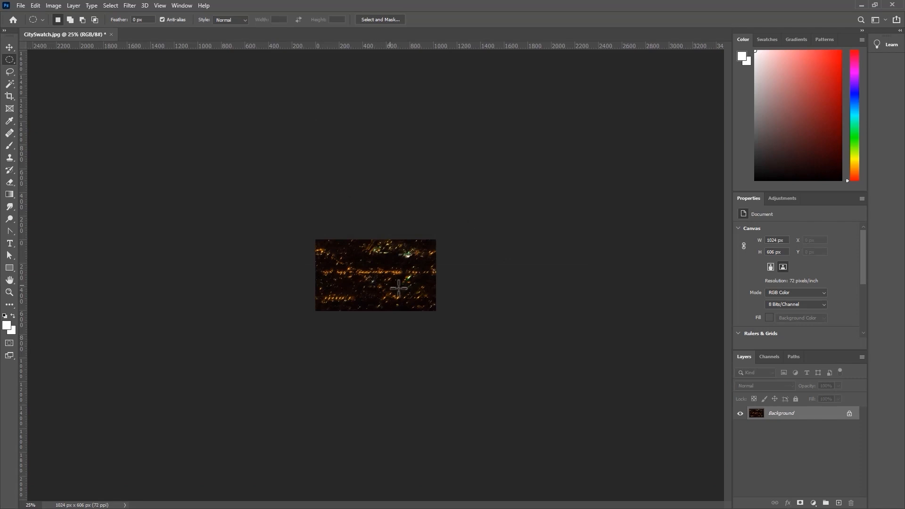
- Apply the Offset filter with Wrap Around, shifting the image about 493 pixels right and 239 pixels down
{"action": "key", "text": "ctrl+plus"}
{"action": "key", "text": "ctrl+plus"}
{"action": "key", "text": "ctrl+plus"}
{"action": "key", "text": "ctrl+plus"}
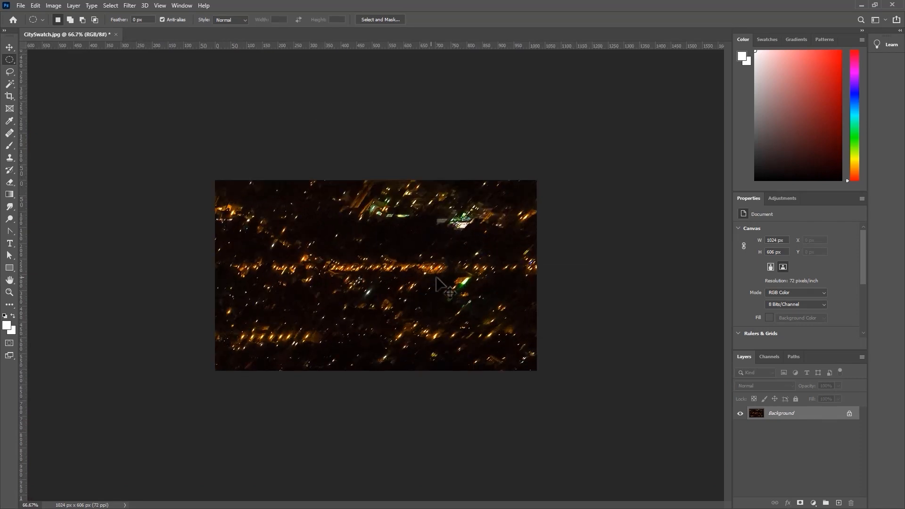
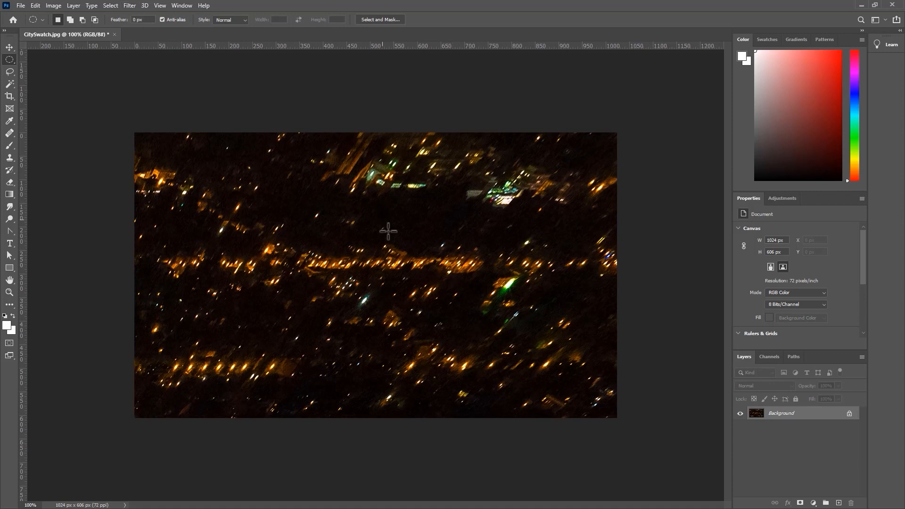
{"action": "left_click", "coordinate": [129, 6]}
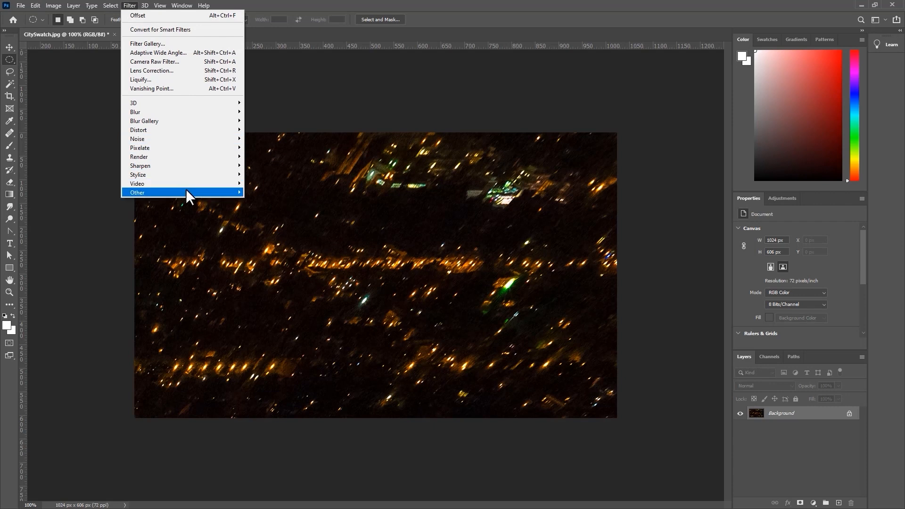
{"action": "mouse_move", "coordinate": [186, 190]}
{"action": "left_click", "coordinate": [261, 237]}
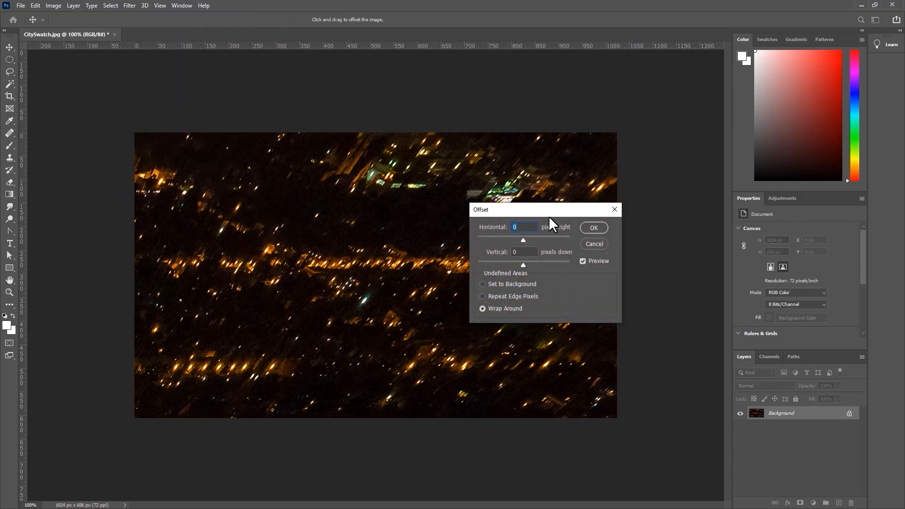
{"action": "left_click_drag", "start_coordinate": [539, 210], "coordinate": [601, 327]}
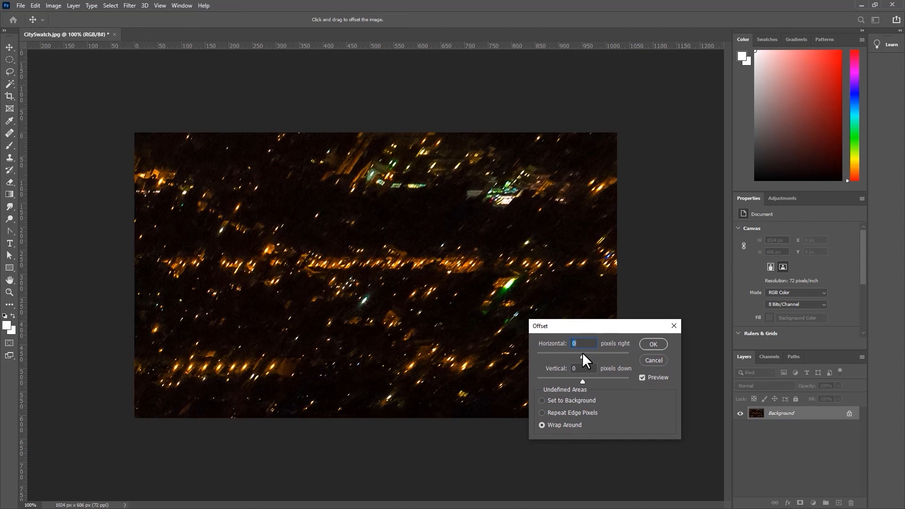
{"action": "left_click_drag", "start_coordinate": [582, 355], "coordinate": [595, 354]}
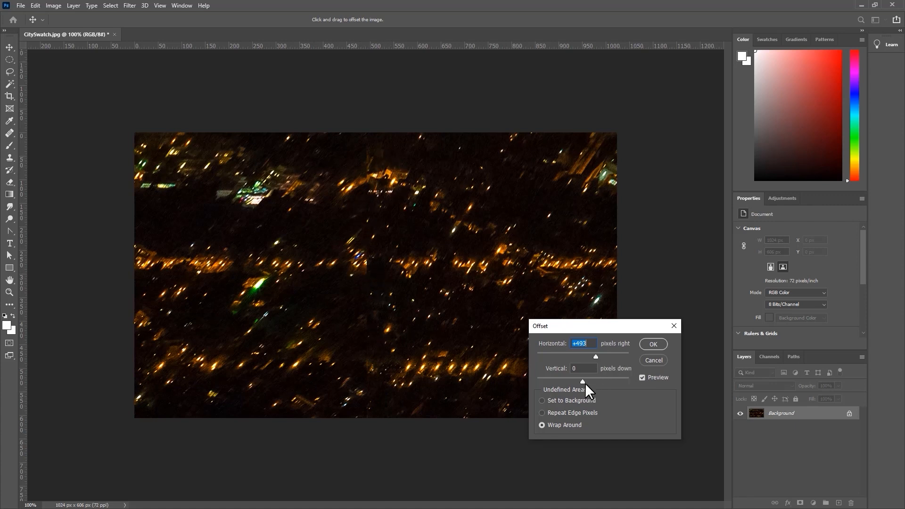
{"action": "left_click_drag", "start_coordinate": [582, 380], "coordinate": [592, 377]}
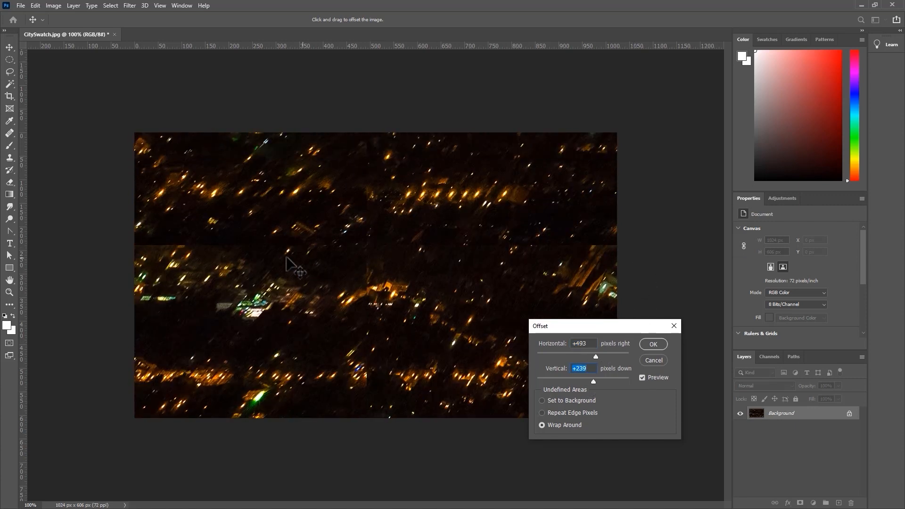
{"action": "left_click", "coordinate": [654, 342]}
- Select a cross of two thin rectangular strips covering the horizontal and vertical seams across the whole image
{"action": "left_click_drag", "start_coordinate": [352, 121], "coordinate": [394, 382]}
{"action": "key", "text": "ctrl+d"}
{"action": "right_click", "coordinate": [10, 59]}
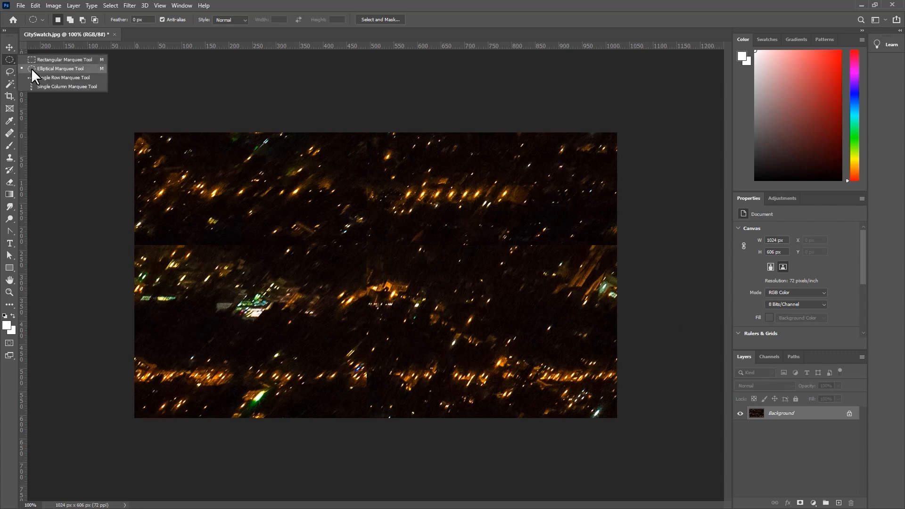
{"action": "left_click", "coordinate": [39, 61]}
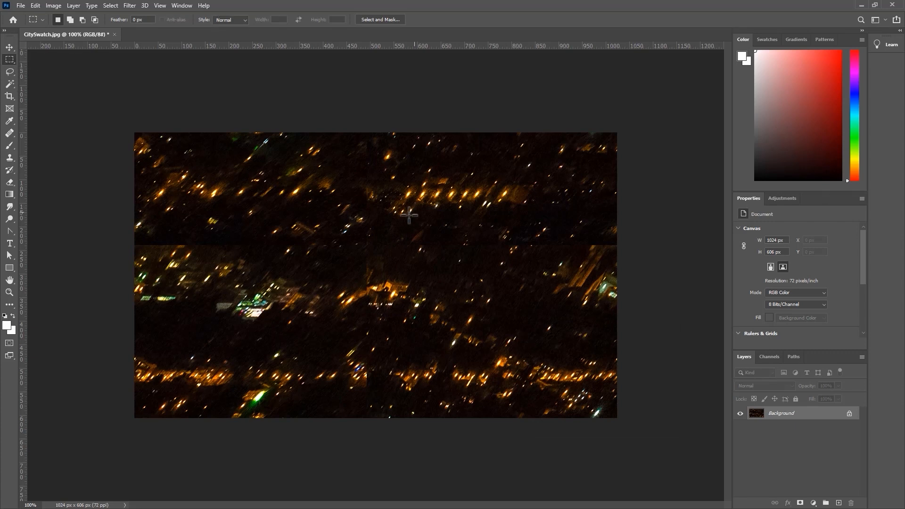
{"action": "left_click_drag", "start_coordinate": [627, 233], "coordinate": [97, 258]}
{"action": "left_click_drag", "start_coordinate": [356, 132], "coordinate": [376, 446]}
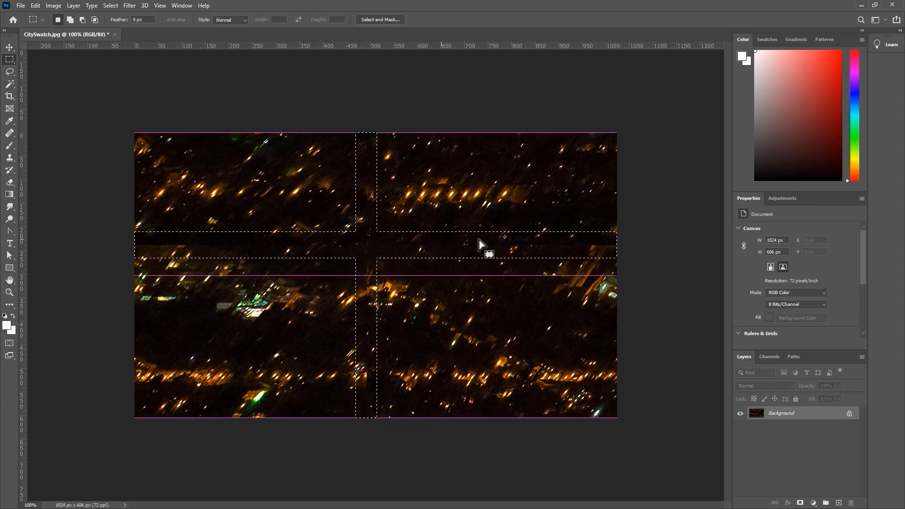
- Fill the selected seams with Content-Aware Fill, output to a new layer, and deselect
{"action": "left_click", "coordinate": [33, 7]}
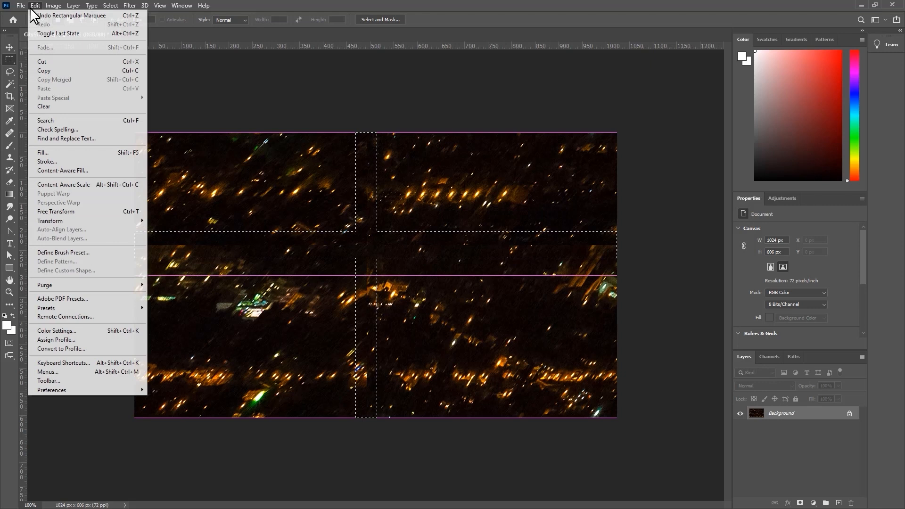
{"action": "left_click", "coordinate": [21, 6]}
{"action": "left_click", "coordinate": [36, 6]}
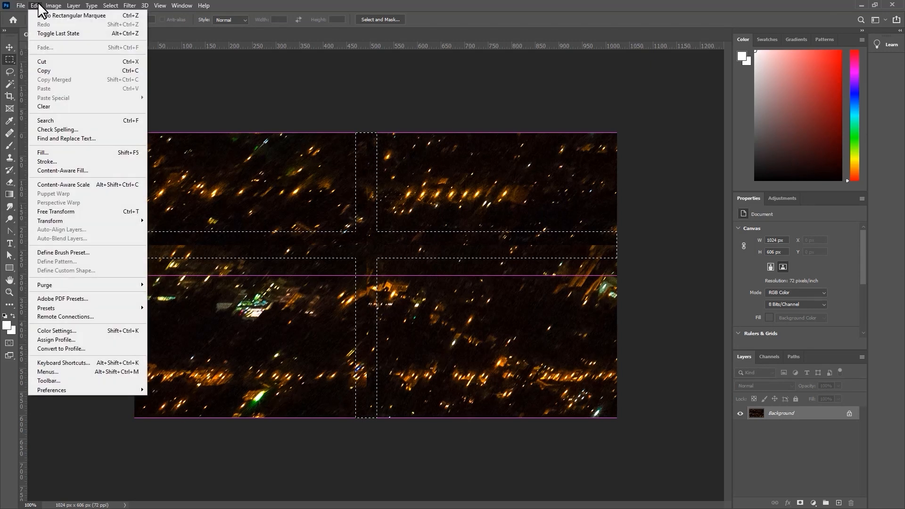
{"action": "left_click", "coordinate": [96, 171]}
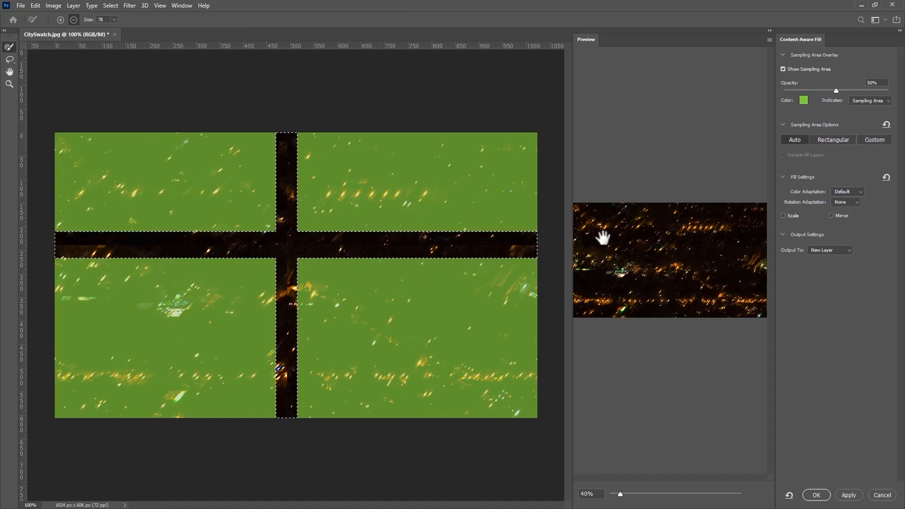
{"action": "left_click", "coordinate": [848, 495]}
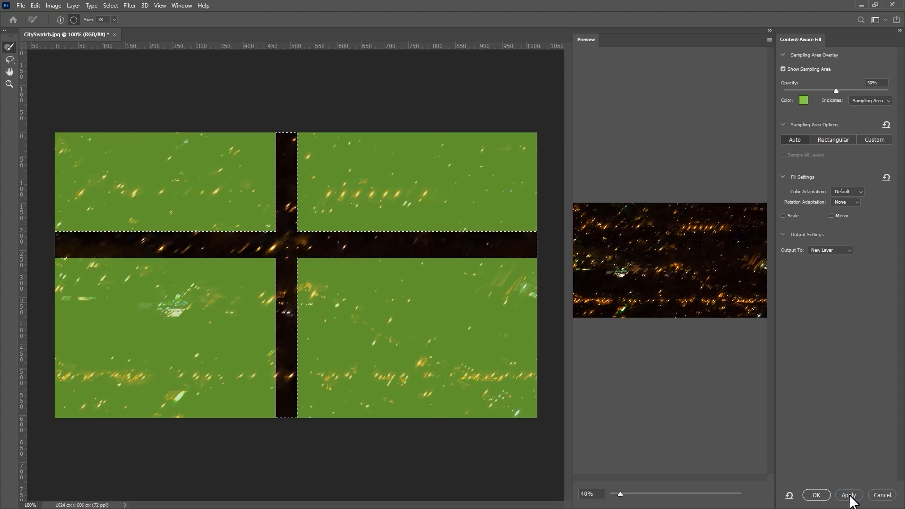
{"action": "left_click", "coordinate": [818, 496]}
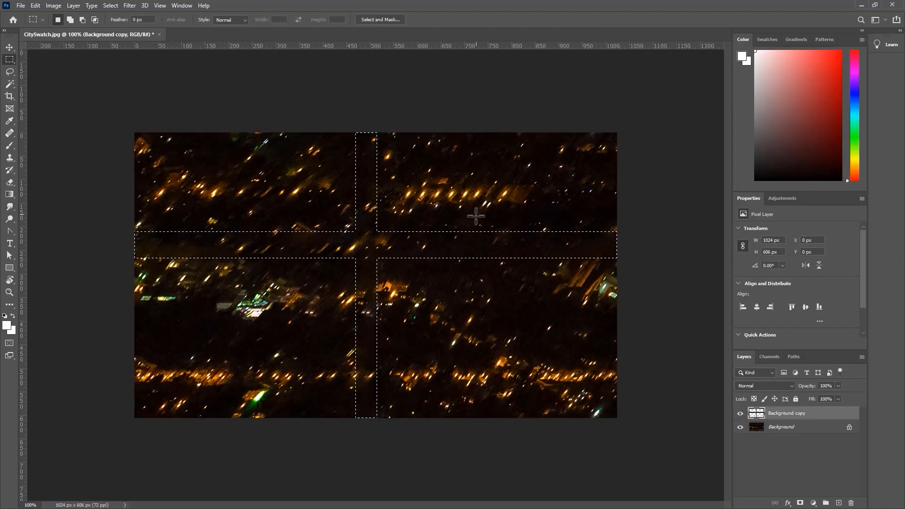
{"action": "key", "text": "ctrl+d"}
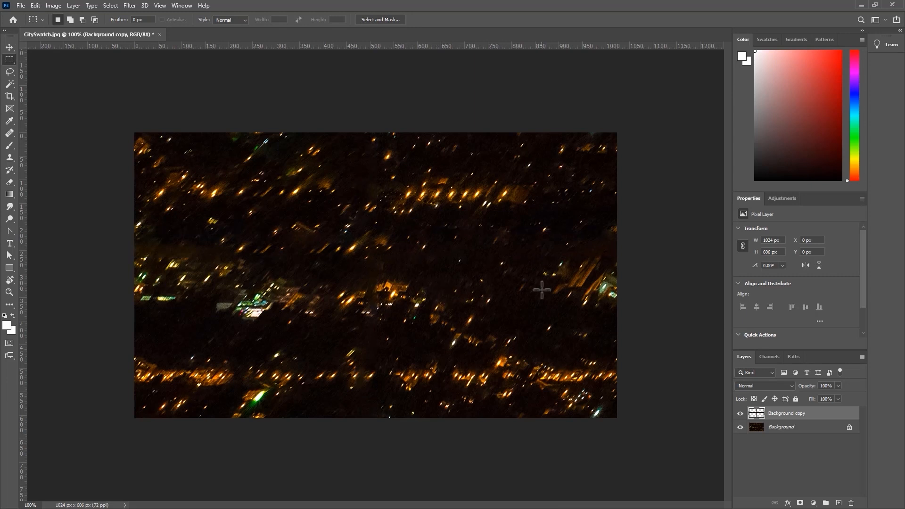
- Hide the Background copy fill layer to compare the seam areas up close with the original
{"action": "key", "text": "ctrl+plus"}
{"action": "left_click_drag", "start_coordinate": [433, 180], "coordinate": [578, 272]}
{"action": "left_click", "coordinate": [740, 414]}
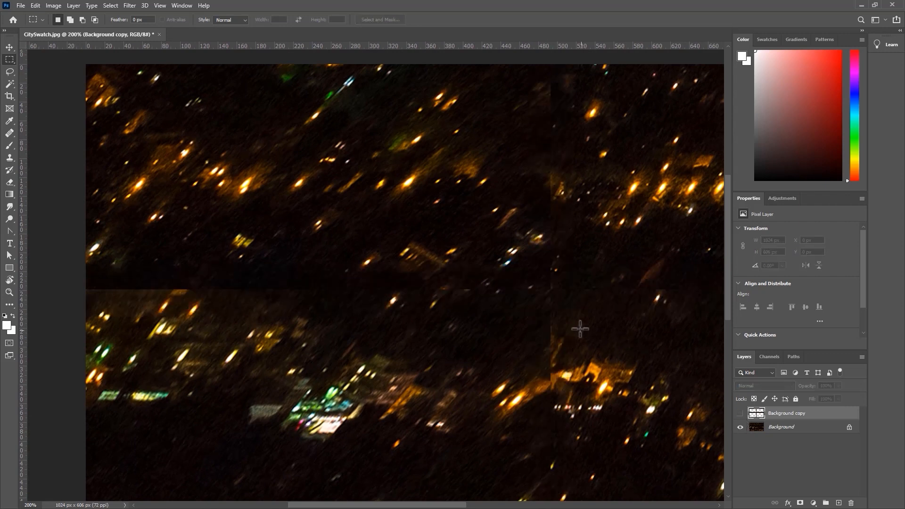
- Show the retouched Background copy, check its seams against the whole image, and merge it down into the Background layer
{"action": "left_click", "coordinate": [740, 414]}
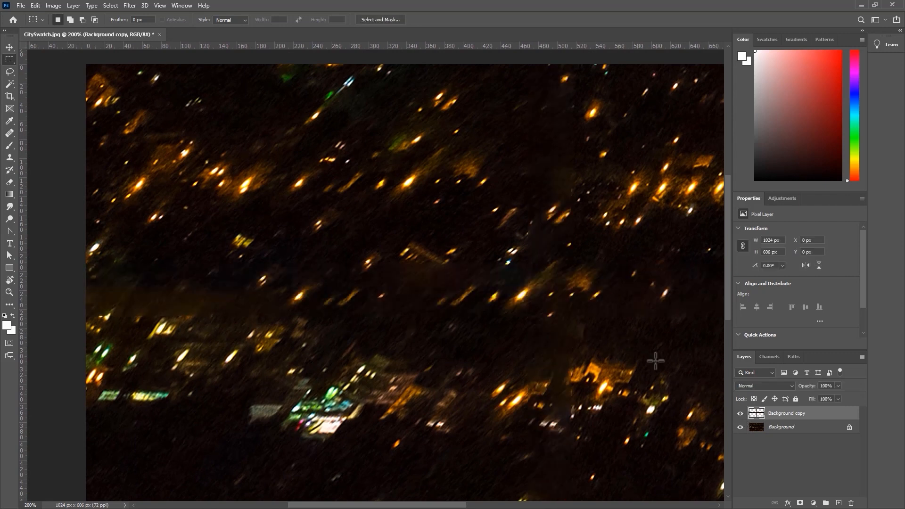
{"action": "left_click_drag", "start_coordinate": [587, 357], "coordinate": [451, 328]}
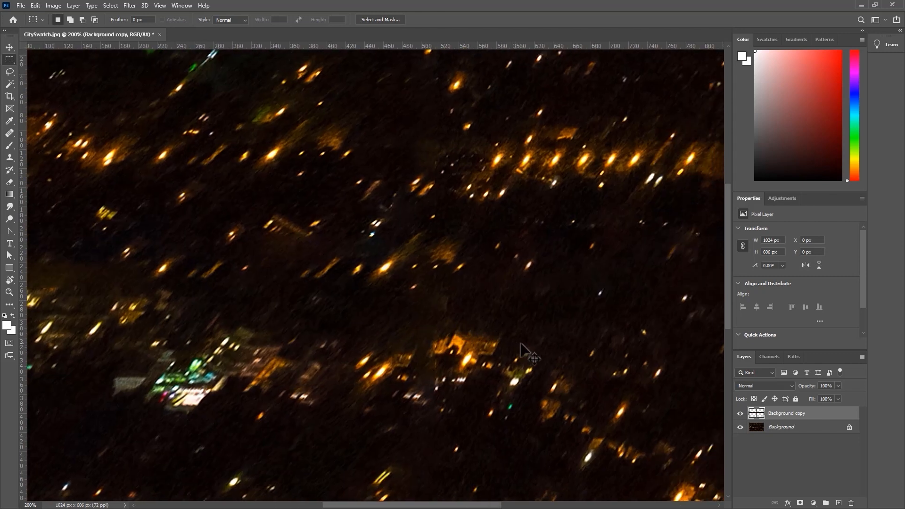
{"action": "key", "text": "ctrl+minus"}
{"action": "key", "text": "ctrl+minus"}
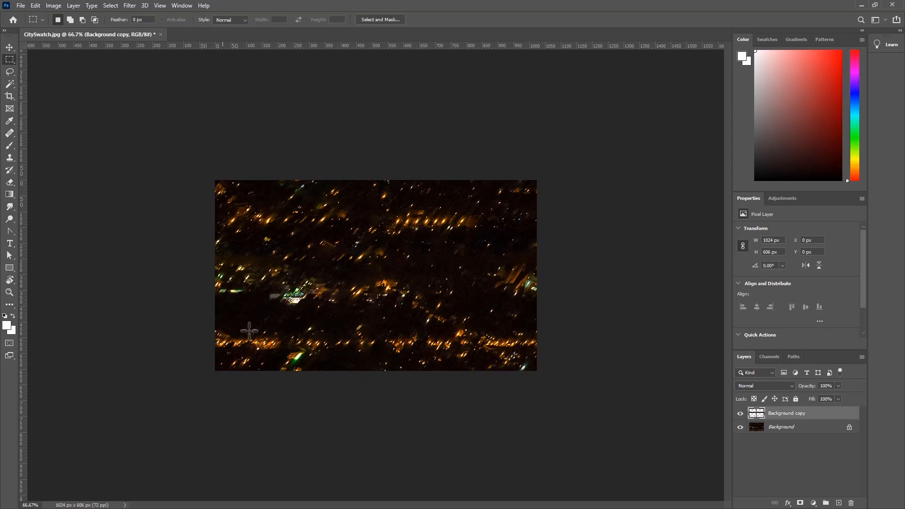
{"action": "key", "text": "Delete"}
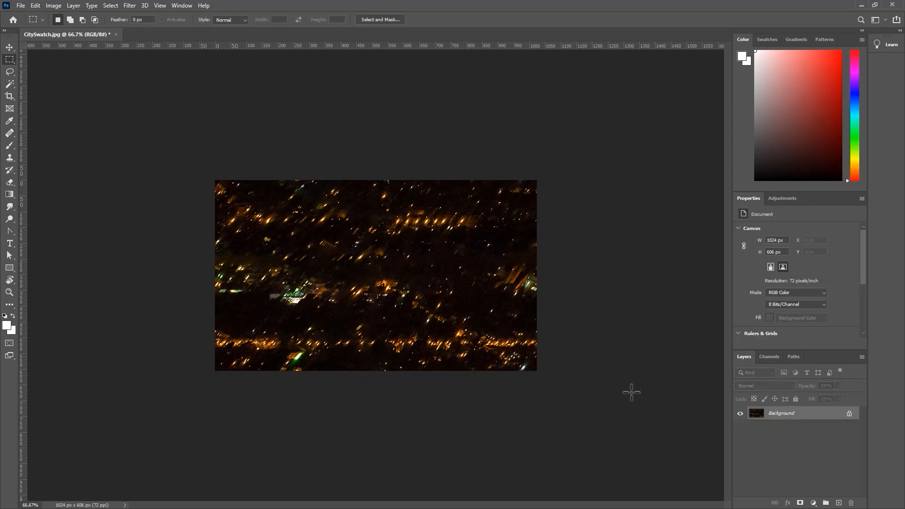
- Copy the lower street-light strip to a new layer and rotate it -90° into a 120 px wide vertical strip at the image's centre
{"action": "left_click_drag", "start_coordinate": [549, 323], "coordinate": [185, 359]}
{"action": "key", "text": "ctrl+j"}
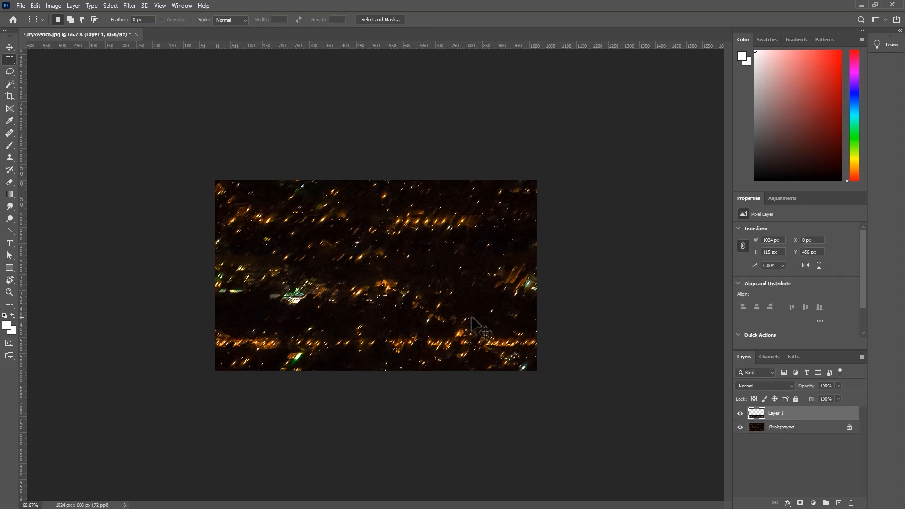
{"action": "key", "text": "ctrl+t"}
{"action": "left_click_drag", "start_coordinate": [490, 305], "coordinate": [309, 210]}
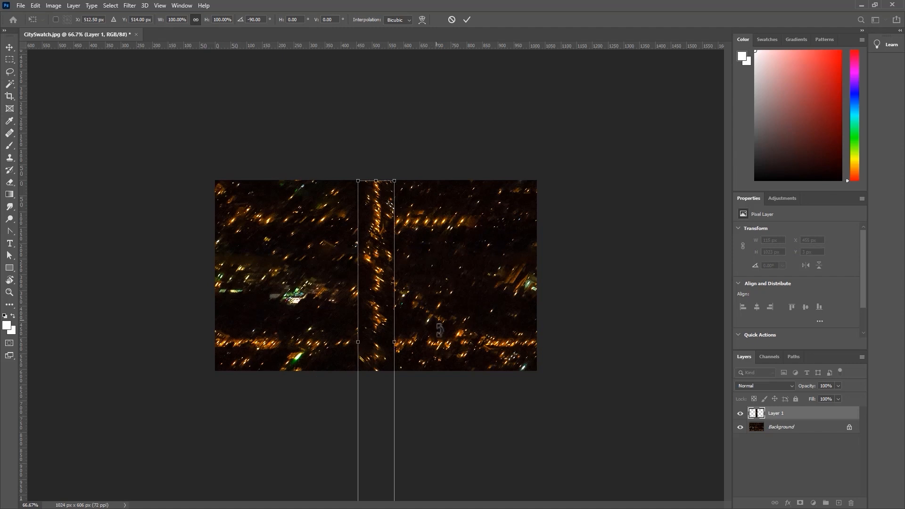
{"action": "mouse_move", "coordinate": [384, 299]}
{"action": "left_mouse_down"}
{"action": "mouse_move", "coordinate": [382, 190]}
{"action": "mouse_move", "coordinate": [384, 296]}
{"action": "left_mouse_up"}
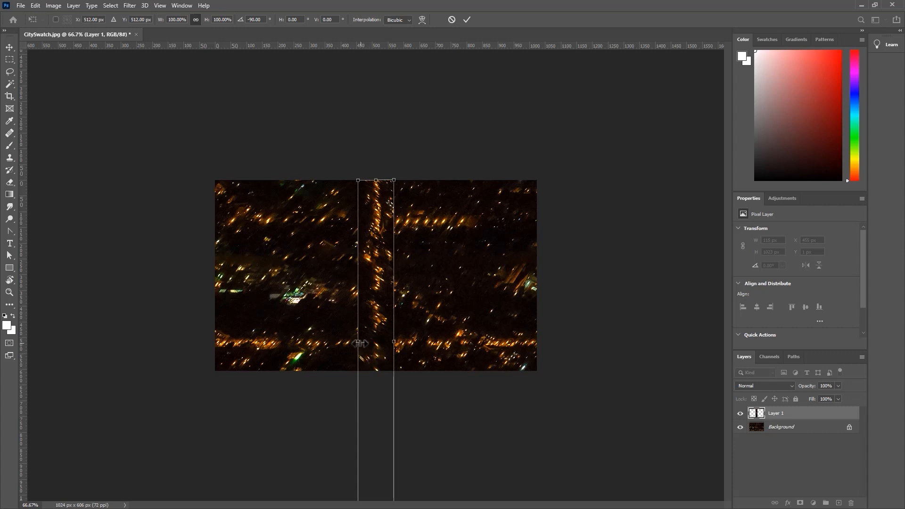
{"action": "left_click_drag", "start_coordinate": [359, 343], "coordinate": [379, 341]}
{"action": "key", "text": "Return"}
{"action": "key", "text": "m"}
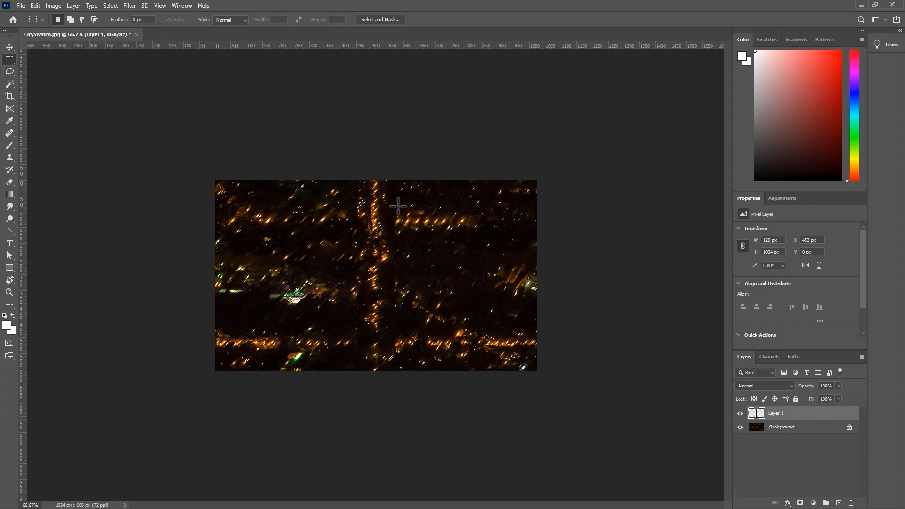
- Set the vertical strip layer's blend mode to Linear Dodge (Add) and compare the image with and without it
{"action": "left_click", "coordinate": [753, 385]}
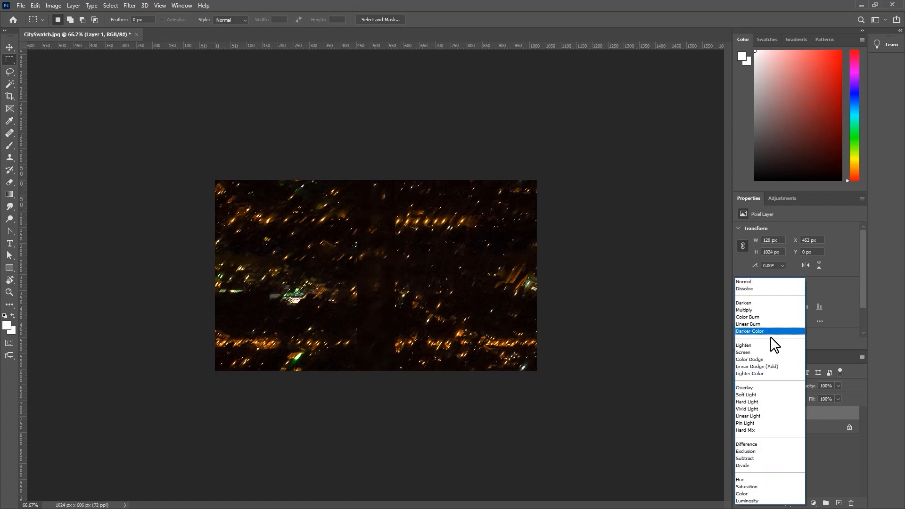
{"action": "left_click", "coordinate": [756, 366]}
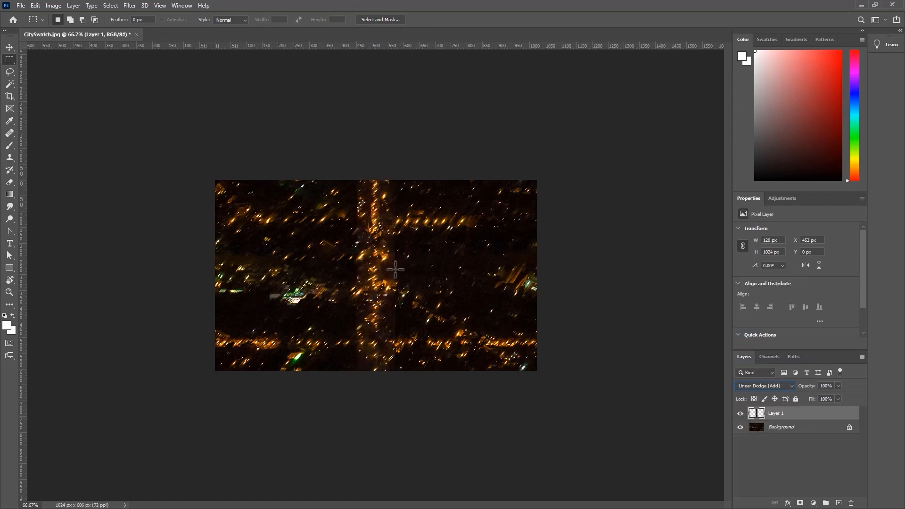
{"action": "left_click", "coordinate": [740, 413]}
{"action": "left_click", "coordinate": [740, 413]}
- Erase the edges of the vertical light strip with a soft round eraser and merge the strip into the Background layer
{"action": "left_click", "coordinate": [9, 183]}
{"action": "right_click", "coordinate": [400, 196]}
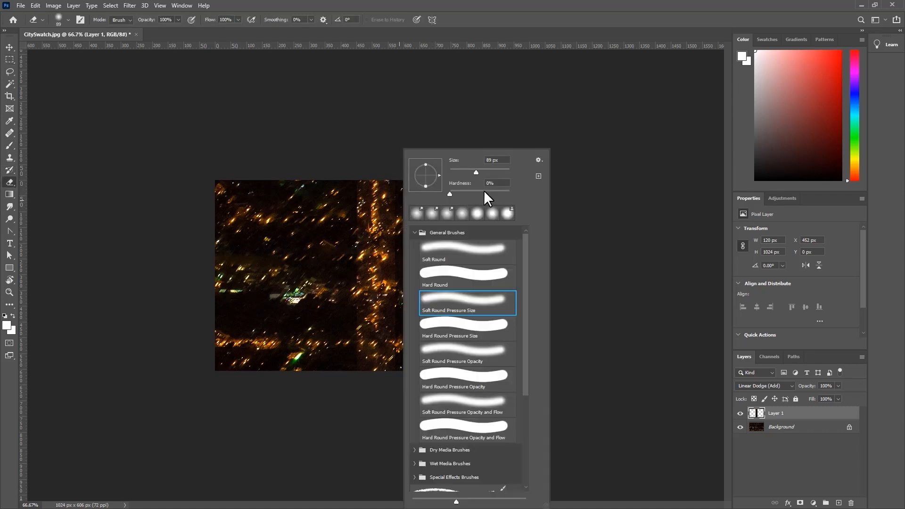
{"action": "mouse_move", "coordinate": [396, 182]}
{"action": "left_mouse_down"}
{"action": "mouse_move", "coordinate": [402, 365]}
{"action": "mouse_move", "coordinate": [405, 245]}
{"action": "mouse_move", "coordinate": [358, 174]}
{"action": "mouse_move", "coordinate": [347, 194]}
{"action": "mouse_move", "coordinate": [339, 371]}
{"action": "mouse_move", "coordinate": [350, 308]}
{"action": "mouse_move", "coordinate": [349, 177]}
{"action": "left_mouse_up"}
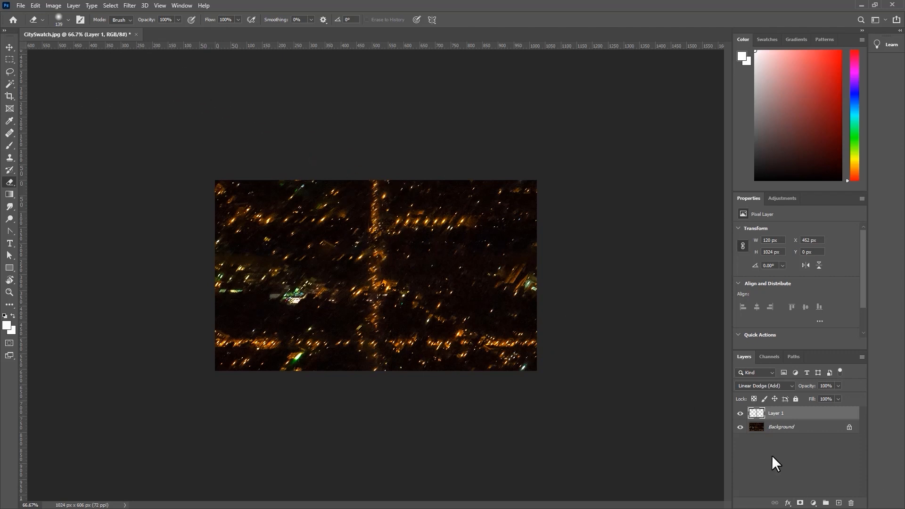
{"action": "key", "text": "Delete"}
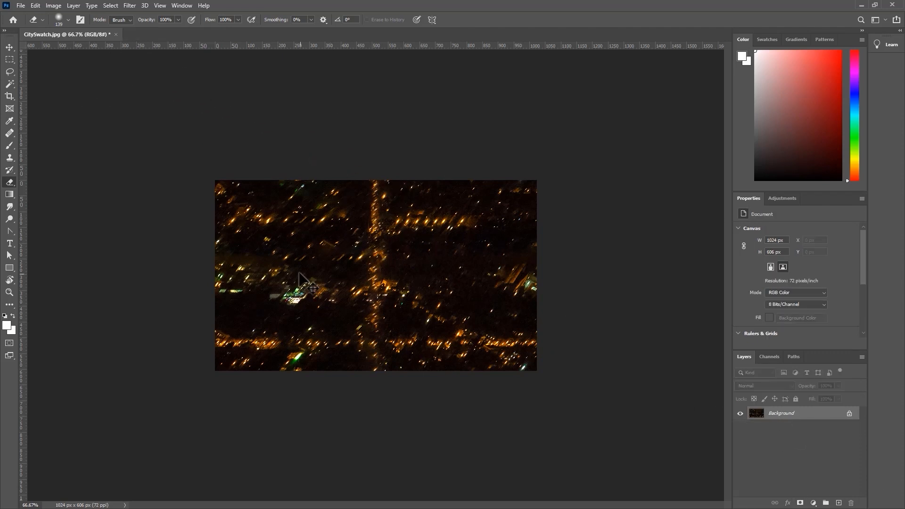
- Save the edited CitySwatch.jpg, switch to After Effects and import the file into the project
{"action": "key", "text": "ctrl+s"}
{"action": "left_click", "coordinate": [501, 131]}
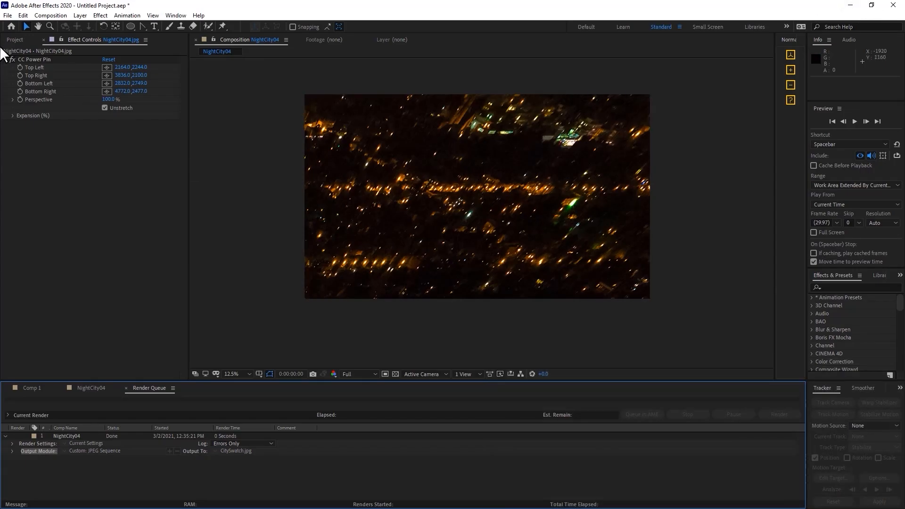
{"action": "left_click", "coordinate": [13, 40]}
{"action": "double_click", "coordinate": [84, 215]}
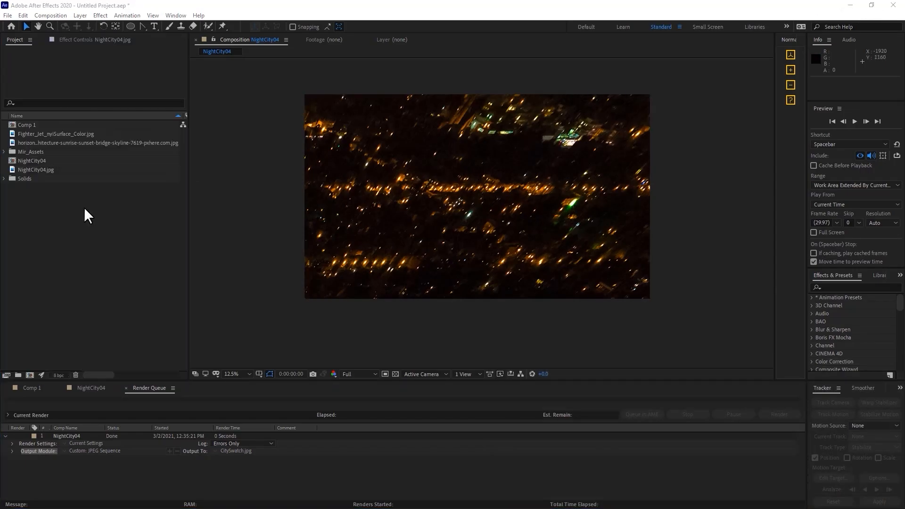
{"action": "double_click", "coordinate": [254, 111]}
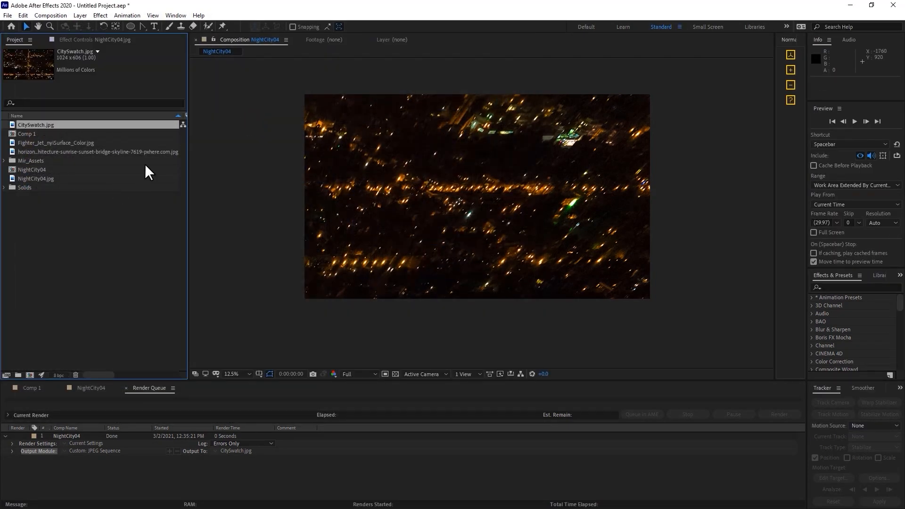
- Create a new 1920 x 1080 composition named Comp 2 at 24 frames per second, lasting 10 seconds
{"action": "left_click", "coordinate": [51, 16]}
{"action": "left_click", "coordinate": [71, 27]}
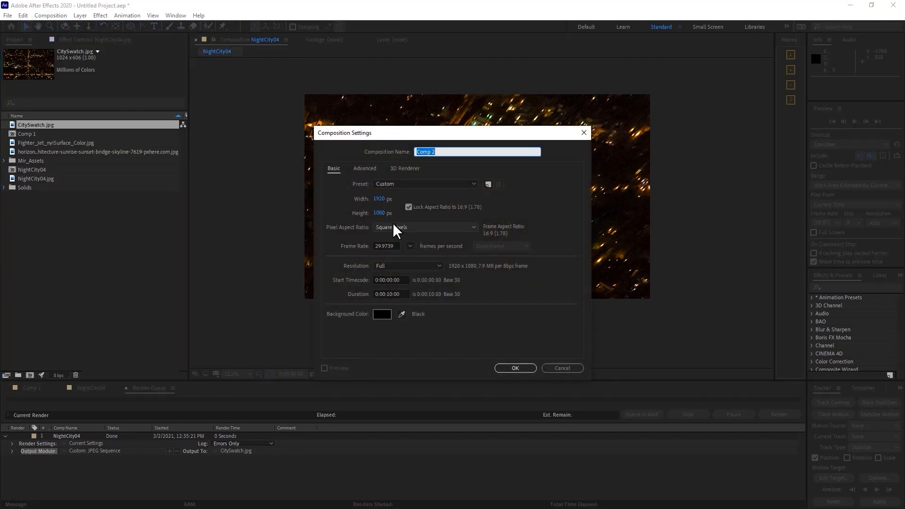
{"action": "left_click", "coordinate": [386, 246]}
{"action": "type", "text": "24"}
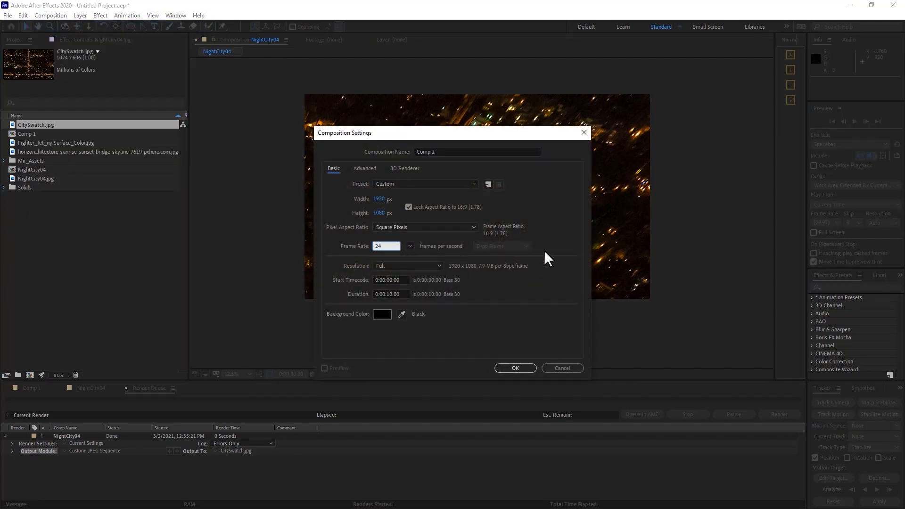
{"action": "left_click", "coordinate": [402, 294]}
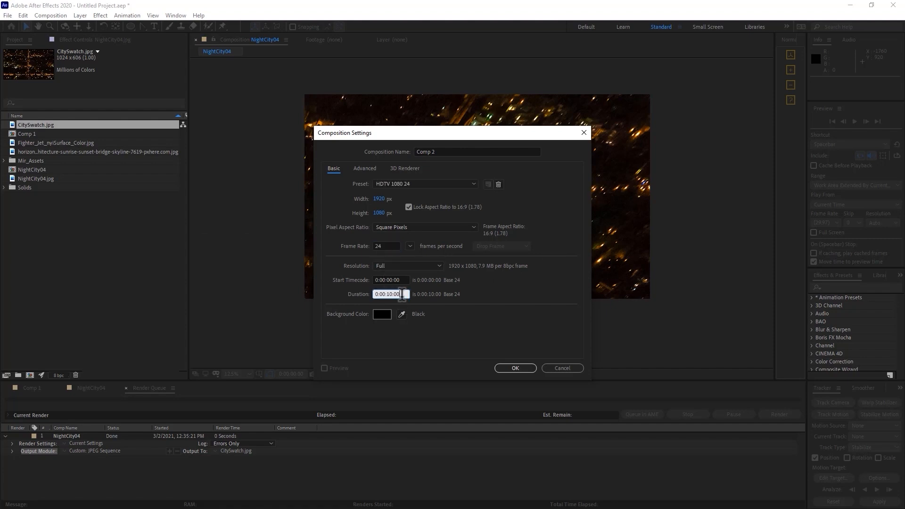
{"action": "left_click", "coordinate": [517, 368]}
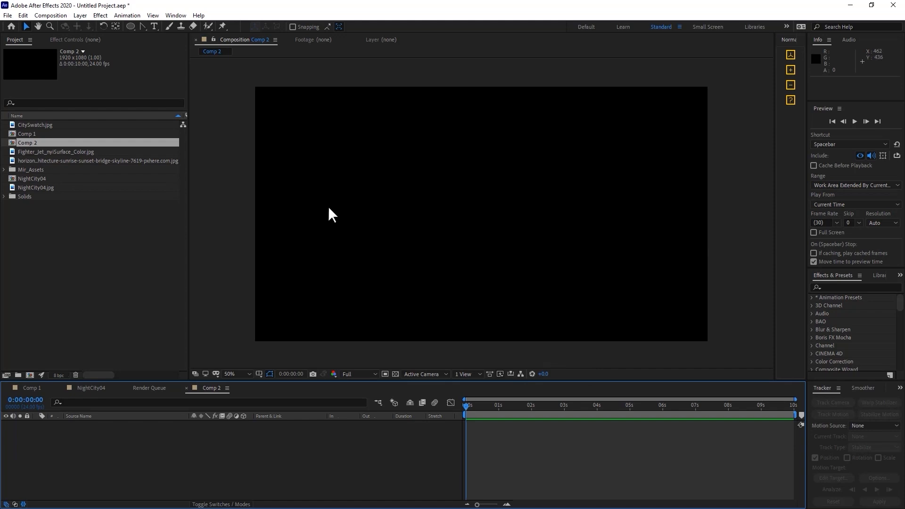
- Add CitySwatch.jpg to Comp 2 as a 3D layer and rotate it -90° around its X axis to lie flat
{"action": "left_click", "coordinate": [41, 188]}
{"action": "left_click", "coordinate": [33, 125]}
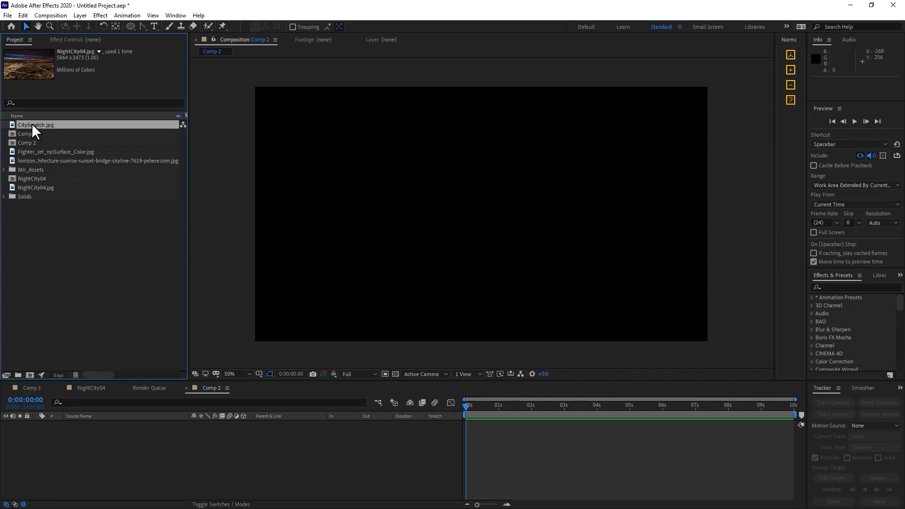
{"action": "left_click_drag", "start_coordinate": [33, 125], "coordinate": [210, 442]}
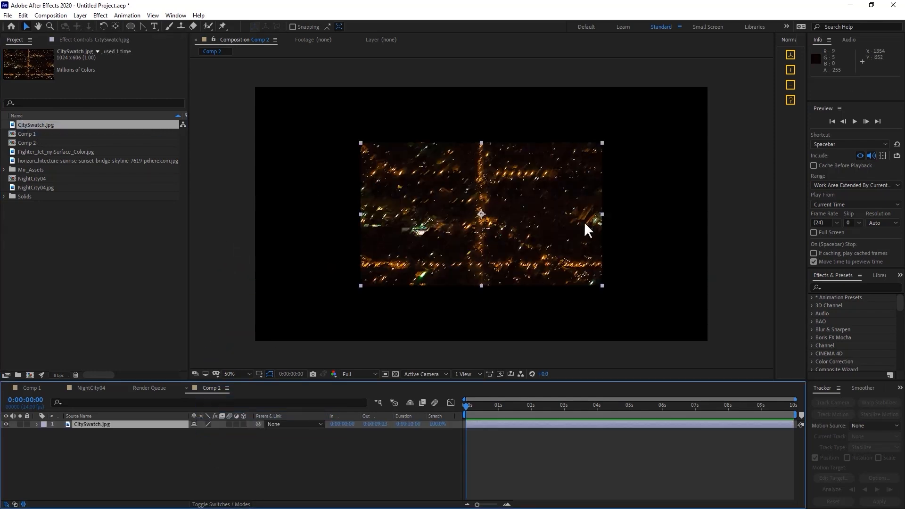
{"action": "left_click", "coordinate": [524, 239]}
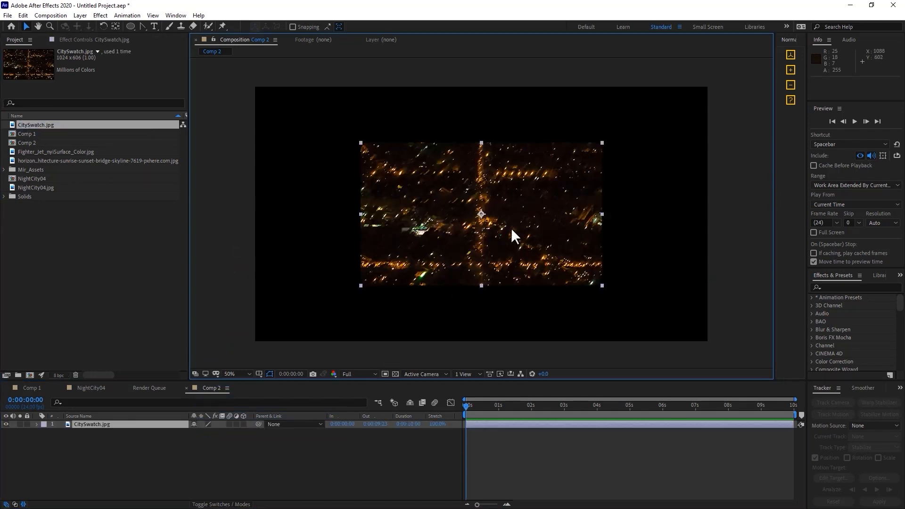
{"action": "left_click", "coordinate": [244, 424]}
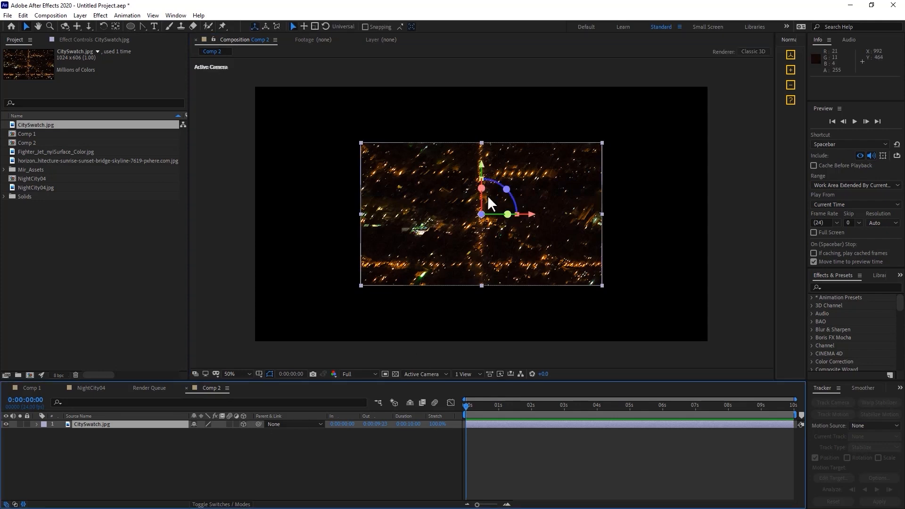
{"action": "left_click_drag", "start_coordinate": [483, 188], "coordinate": [487, 154]}
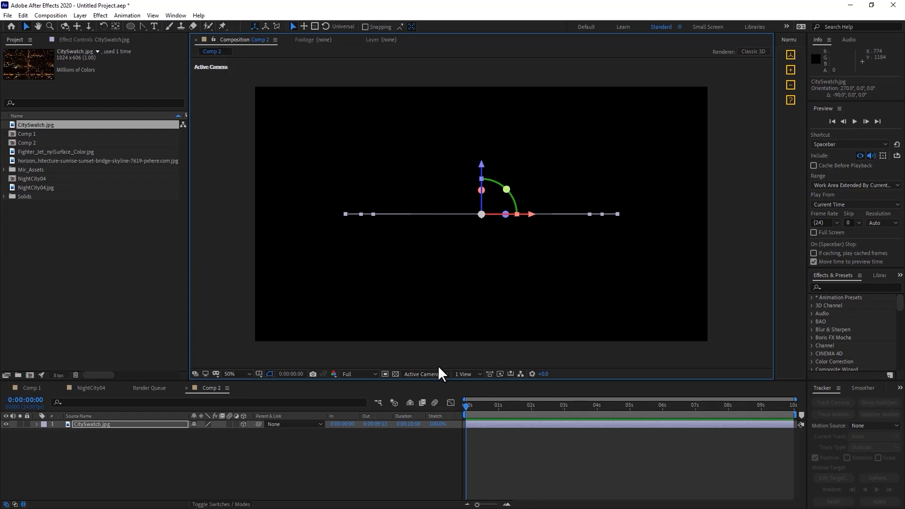
- Add a two-node 50 mm camera and orbit it to view the flat city layer obliquely from above
{"action": "key", "text": "ctrl+alt+shift+c"}
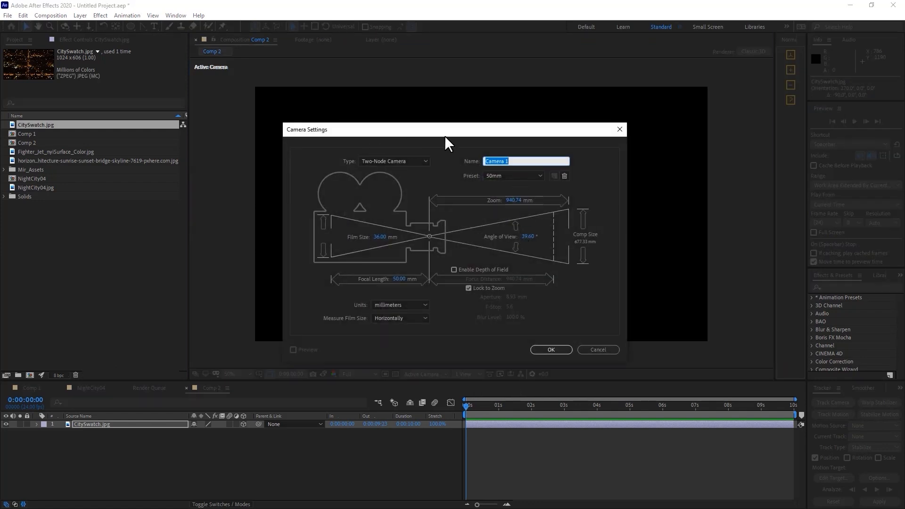
{"action": "left_click", "coordinate": [561, 349]}
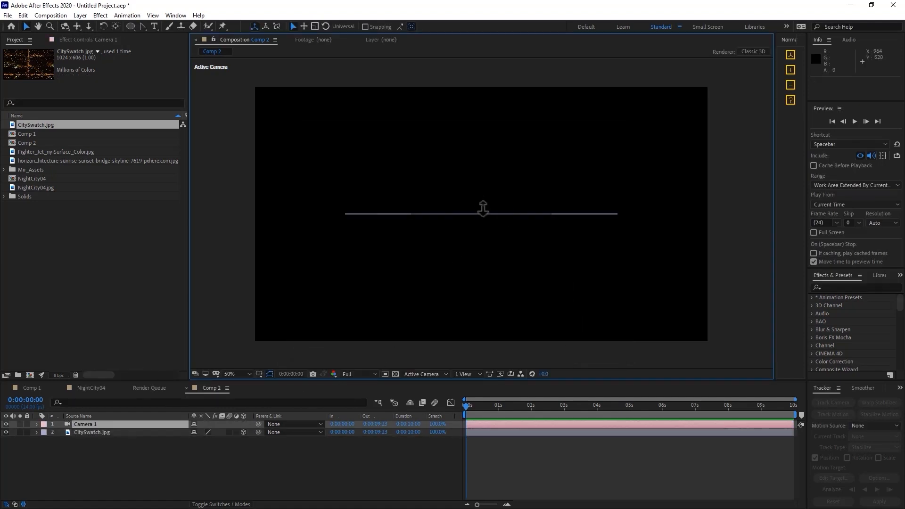
{"action": "key", "text": "c"}
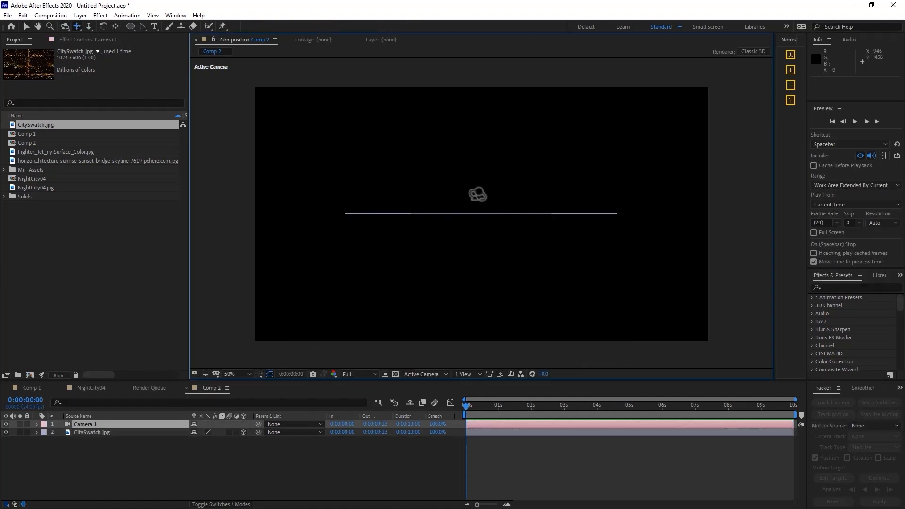
{"action": "left_click_drag", "start_coordinate": [477, 194], "coordinate": [513, 212]}
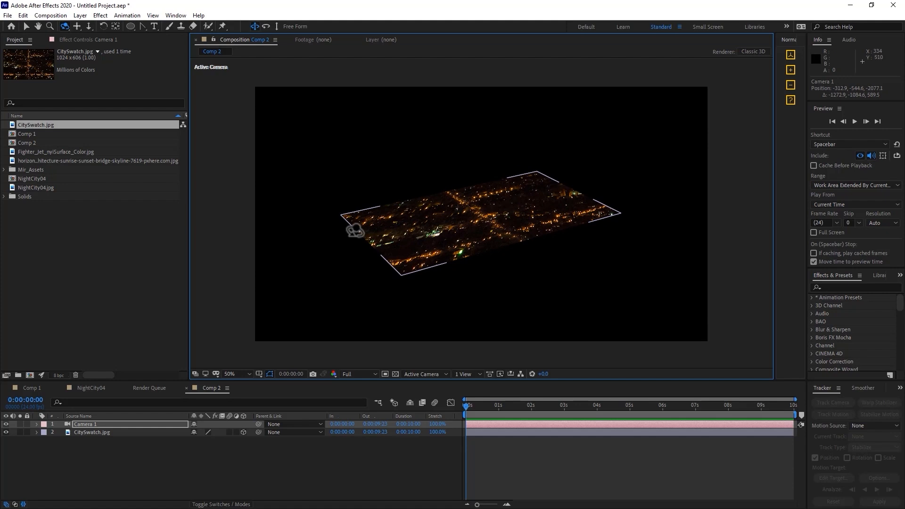
{"action": "scroll", "coordinate": [471, 237], "scroll_direction": "up", "scroll_amount": 4}
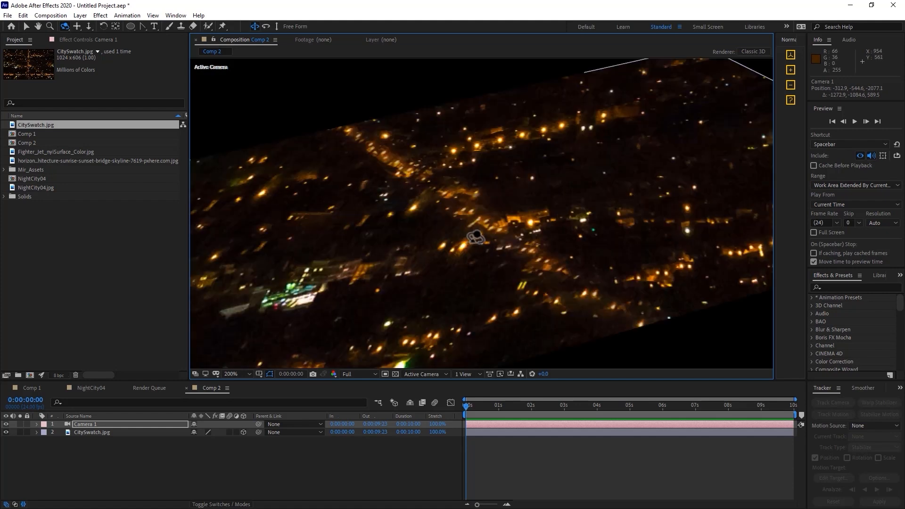
{"action": "scroll", "coordinate": [476, 237], "scroll_direction": "down", "scroll_amount": 2}
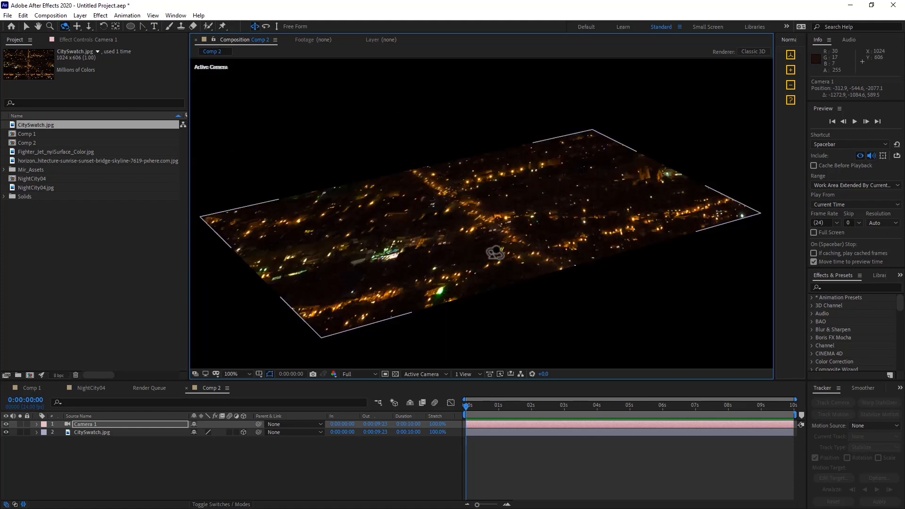
{"action": "scroll", "coordinate": [544, 271], "scroll_direction": "down", "scroll_amount": 1}
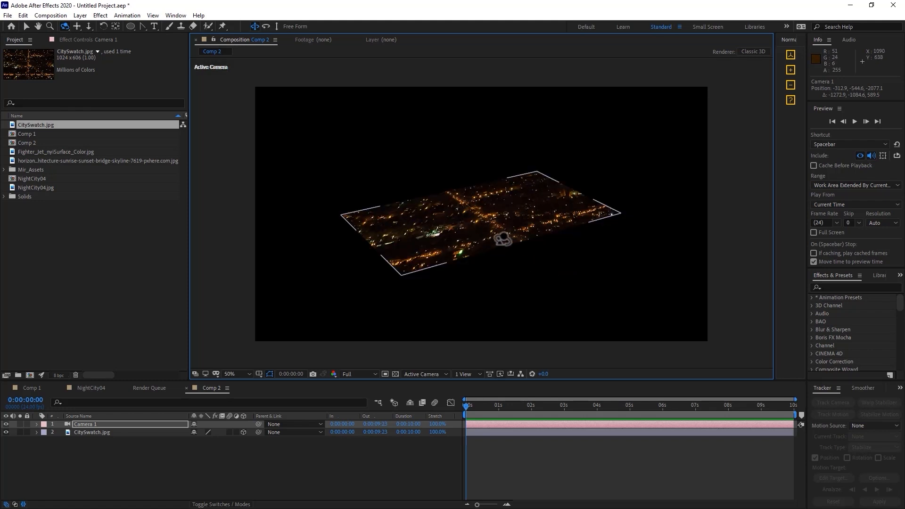
- Apply CC RepeTile to the CitySwatch.jpg layer, expanding it 2960 right, 2070 left, 1780 down and 3600 up
{"action": "left_click", "coordinate": [123, 431]}
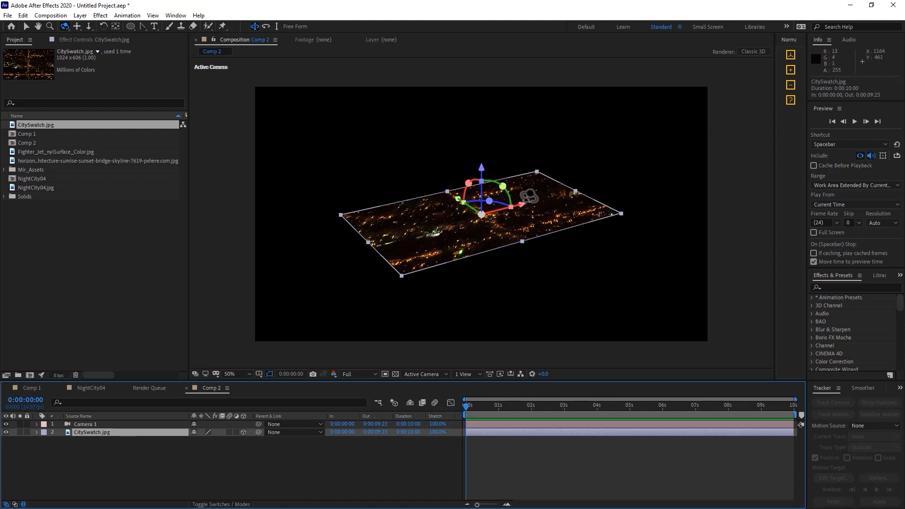
{"action": "right_click", "coordinate": [459, 233]}
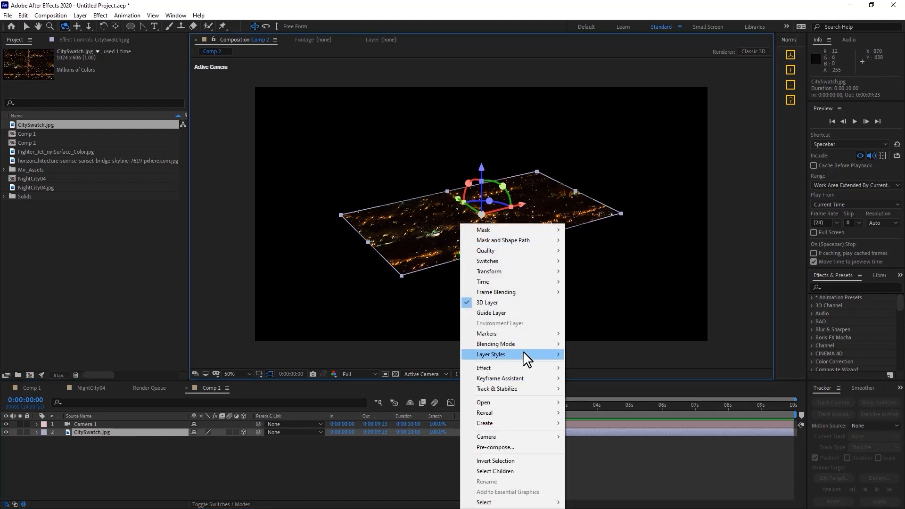
{"action": "mouse_move", "coordinate": [522, 368]}
{"action": "mouse_move", "coordinate": [614, 428]}
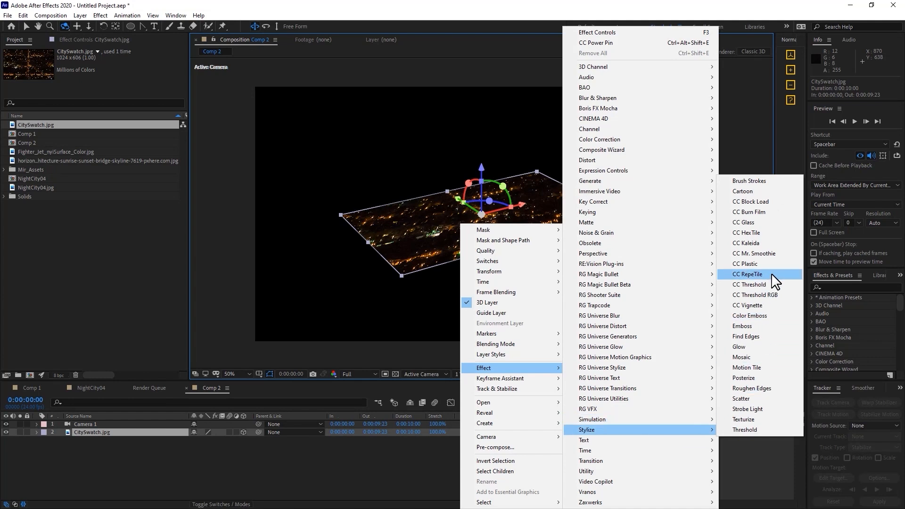
{"action": "left_click", "coordinate": [747, 274]}
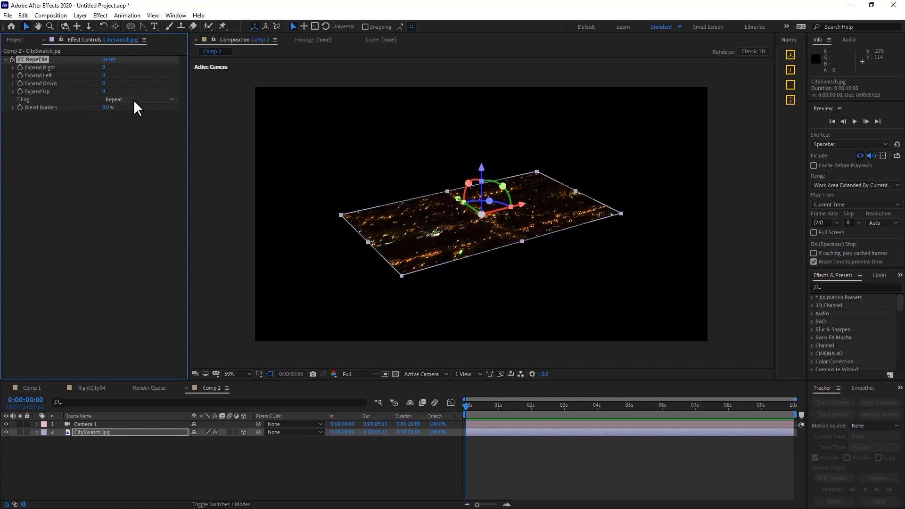
{"action": "left_click_drag", "start_coordinate": [105, 67], "coordinate": [54, 99]}
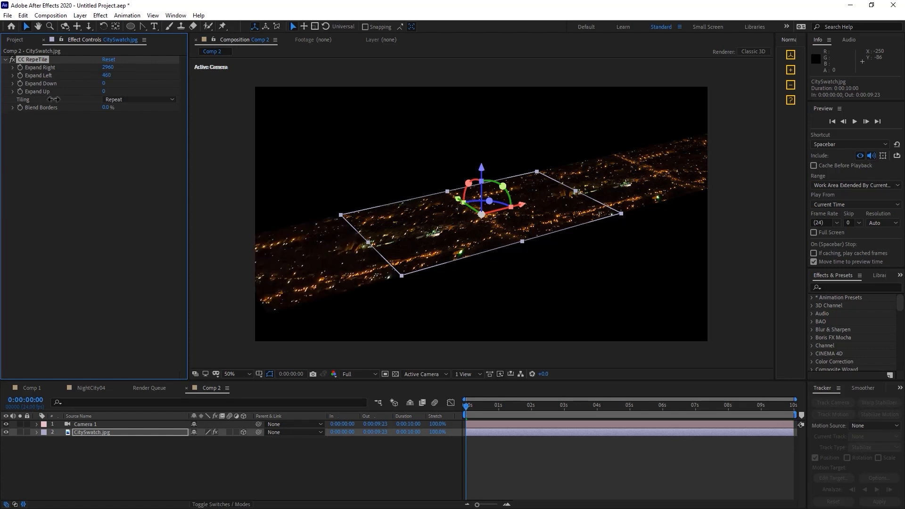
{"action": "left_click_drag", "start_coordinate": [106, 86], "coordinate": [499, 154]}
- Orbit, dolly and track the camera so the tiled city fills the frame in an oblique view
{"action": "key", "text": "c"}
{"action": "left_click_drag", "start_coordinate": [529, 234], "coordinate": [462, 107]}
{"action": "key", "text": "c"}
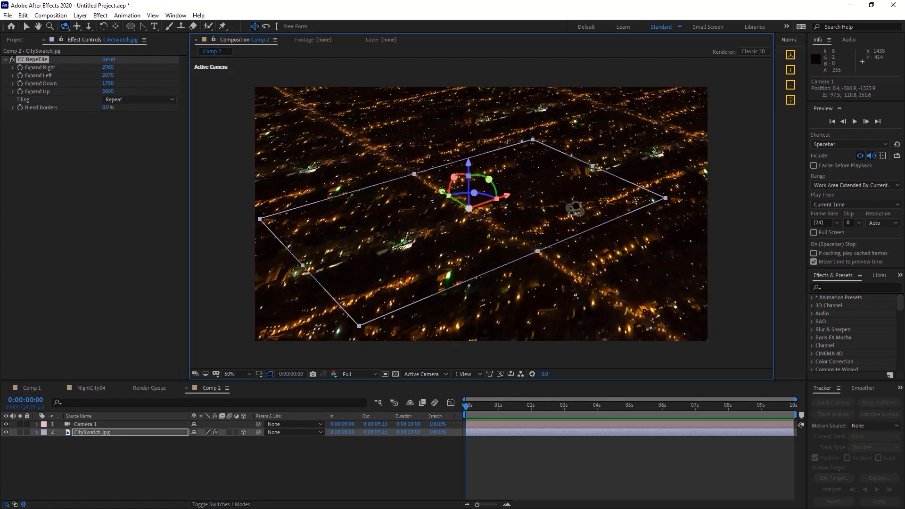
{"action": "key", "text": "slash"}
{"action": "key", "text": "c"}
{"action": "key", "text": "comma"}
{"action": "left_click_drag", "start_coordinate": [515, 230], "coordinate": [475, 188]}
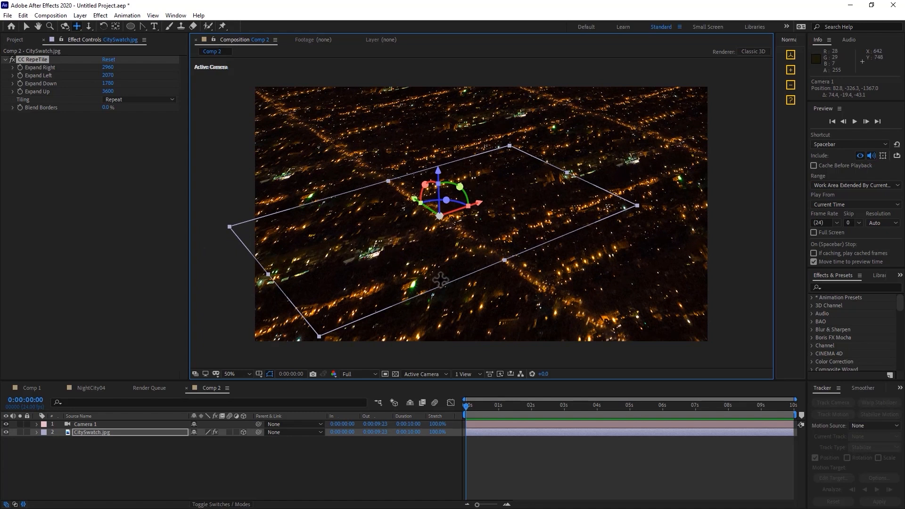
- Switch to Photoshop, clone dark city texture over the bright white-green light cluster, save CitySwatch.jpg and return to After Effects
{"action": "key", "text": "alt+Tab"}
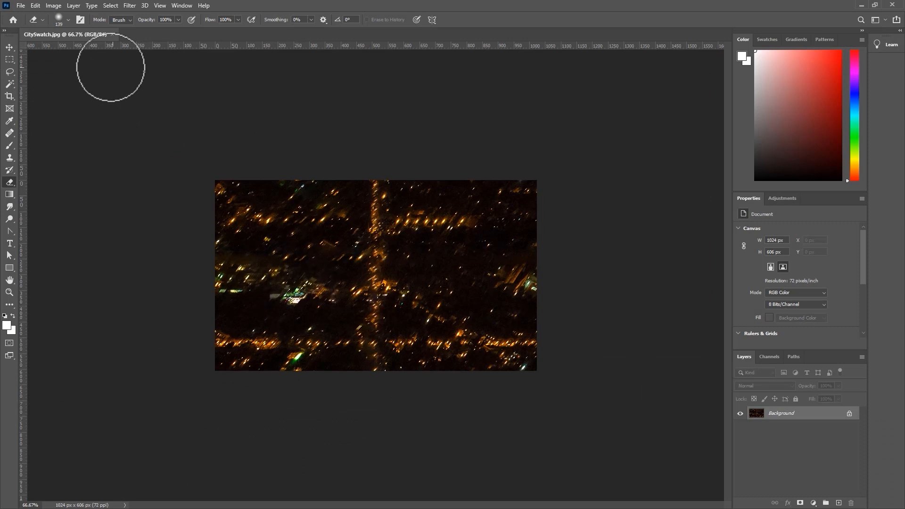
{"action": "left_click", "coordinate": [9, 157]}
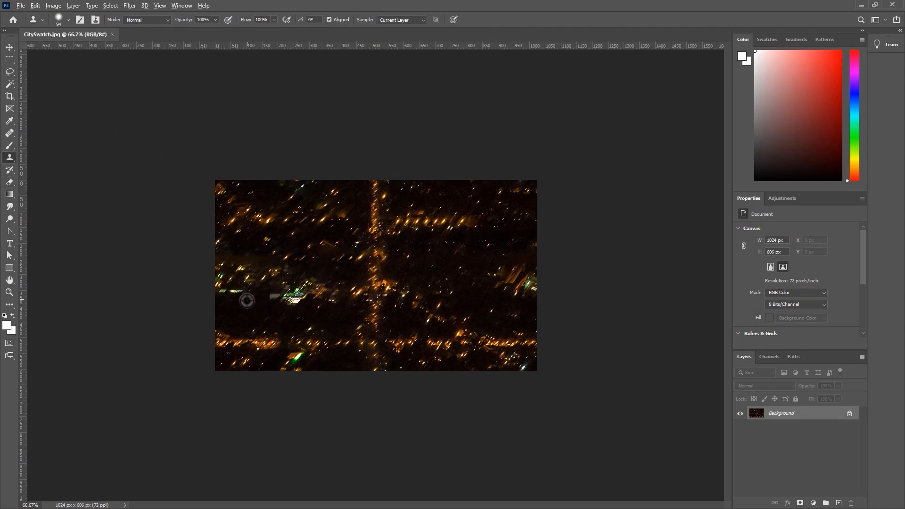
{"action": "left_click", "coordinate": [321, 251], "text": "alt"}
{"action": "left_click", "coordinate": [294, 295]}
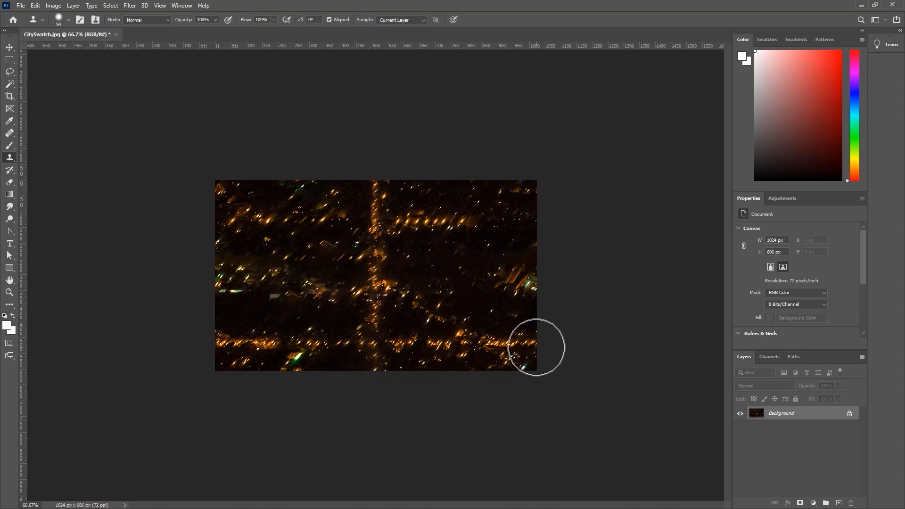
{"action": "key", "text": "ctrl+s"}
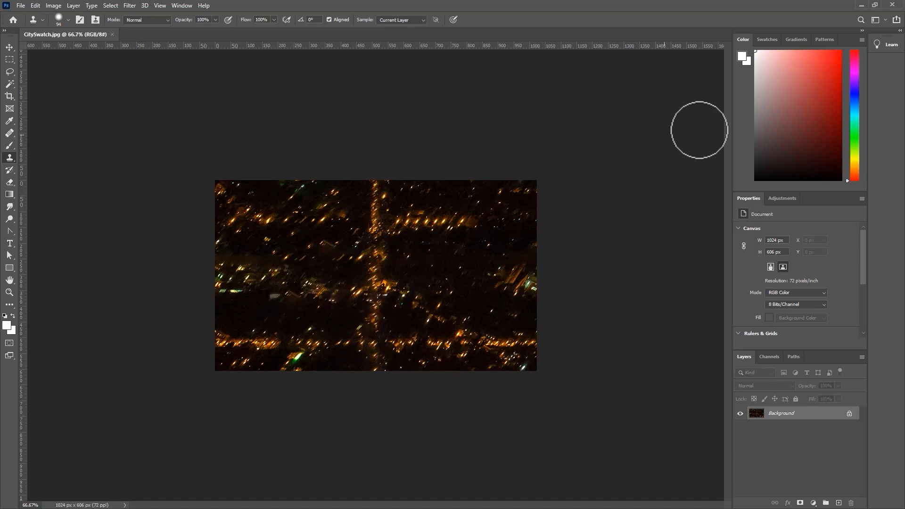
{"action": "left_click", "coordinate": [861, 5]}
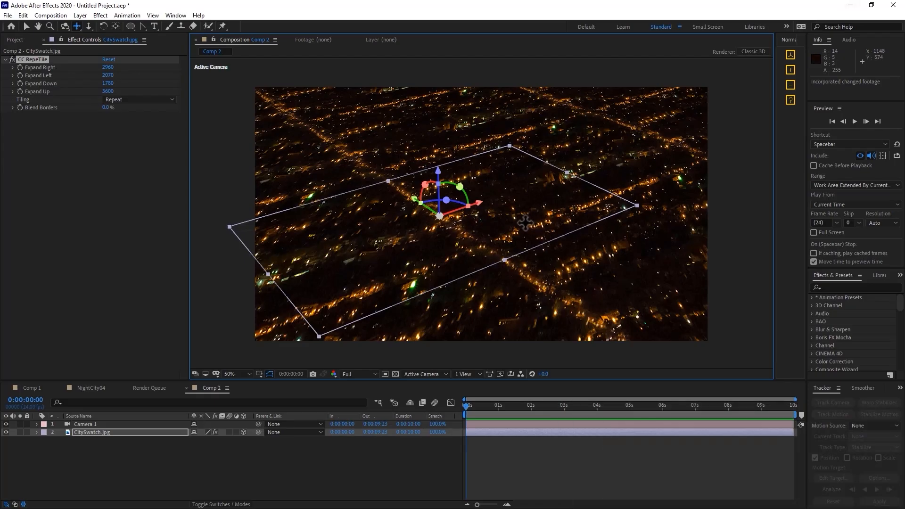
- Orbit and track the camera to a steep, close view looking down on the city streets
{"action": "left_click_drag", "start_coordinate": [504, 232], "coordinate": [531, 222]}
{"action": "left_click_drag", "start_coordinate": [525, 207], "coordinate": [521, 225]}
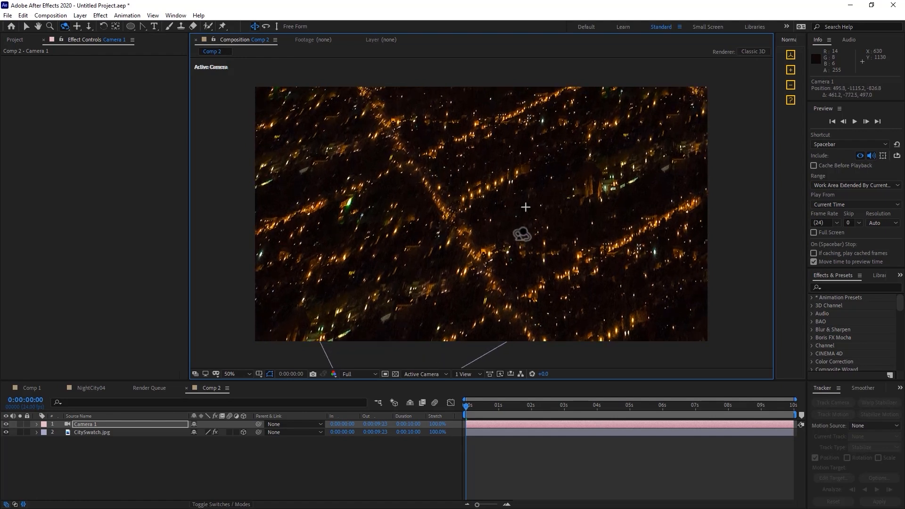
{"action": "left_click_drag", "start_coordinate": [523, 213], "coordinate": [561, 223]}
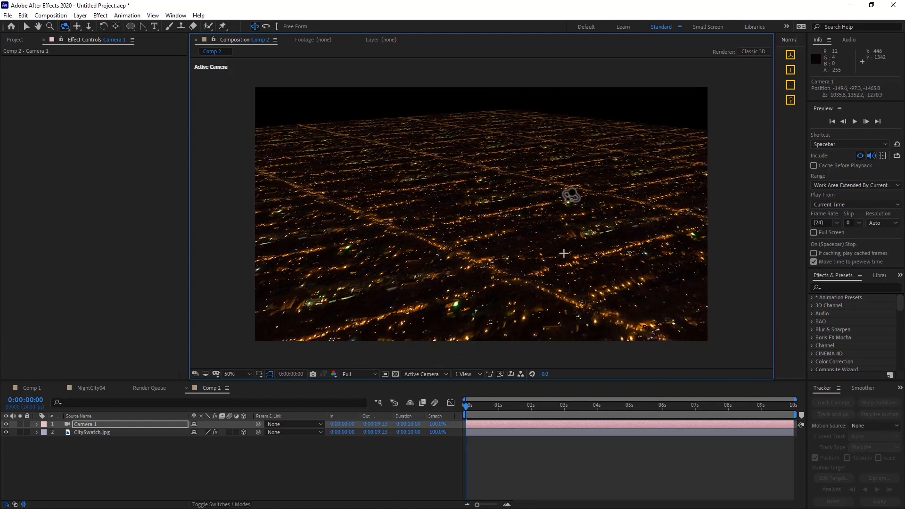
{"action": "left_click_drag", "start_coordinate": [571, 202], "coordinate": [486, 214]}
{"action": "key", "text": "c"}
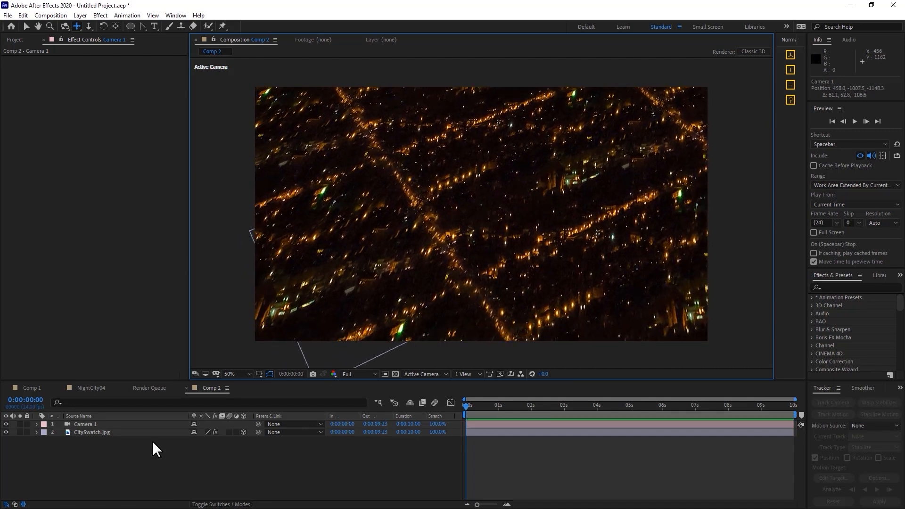
- Add a null object, parent Camera 1 to it and make the null a 3D layer
{"action": "left_click", "coordinate": [134, 423]}
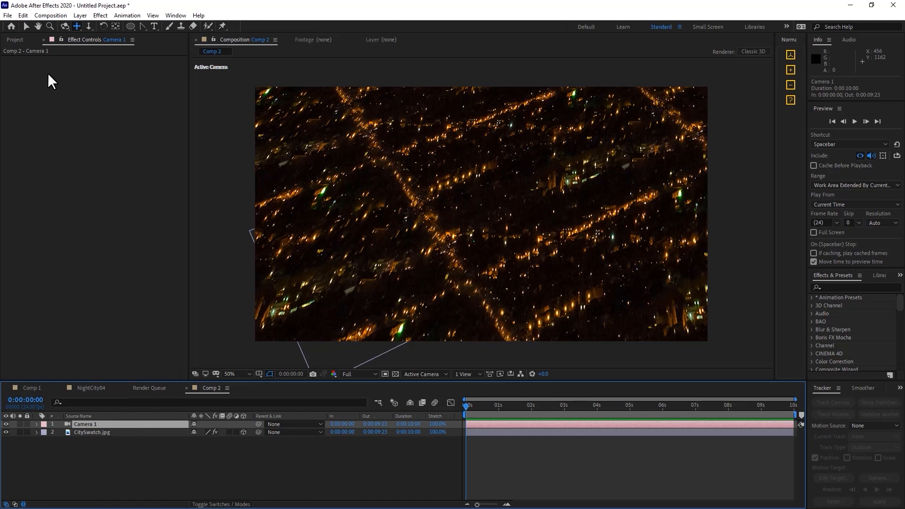
{"action": "left_click", "coordinate": [80, 15]}
{"action": "mouse_move", "coordinate": [87, 25]}
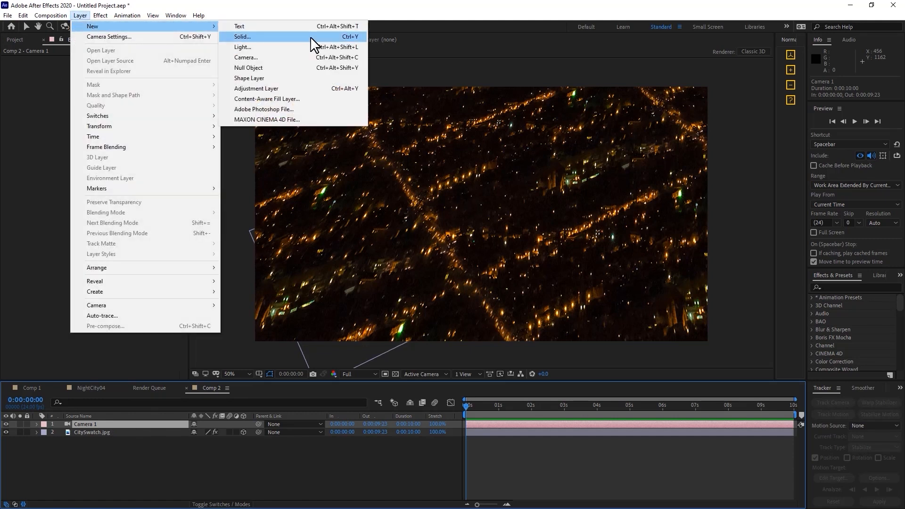
{"action": "left_click", "coordinate": [298, 68]}
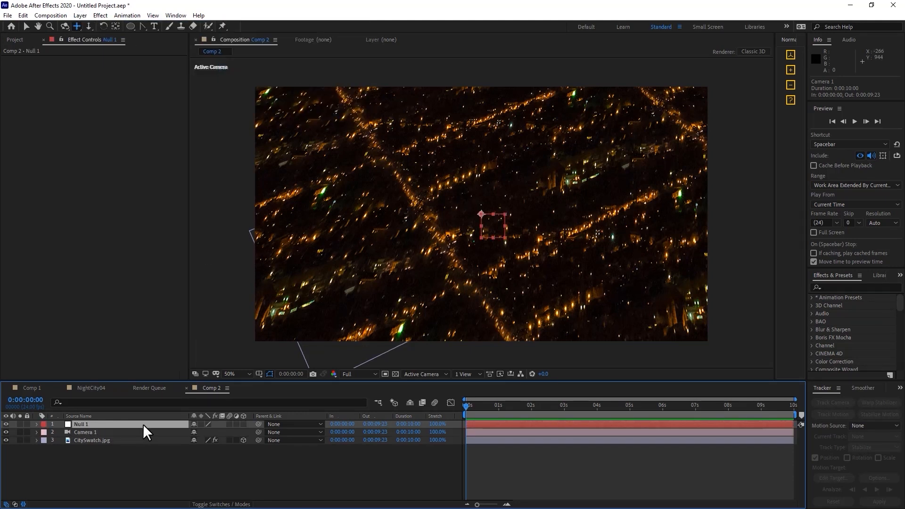
{"action": "left_click_drag", "start_coordinate": [258, 432], "coordinate": [136, 423]}
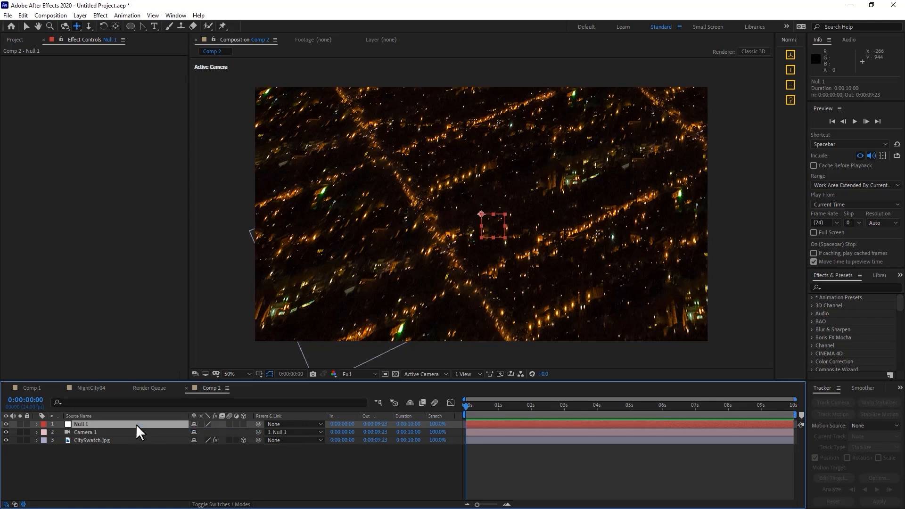
{"action": "left_click", "coordinate": [243, 424]}
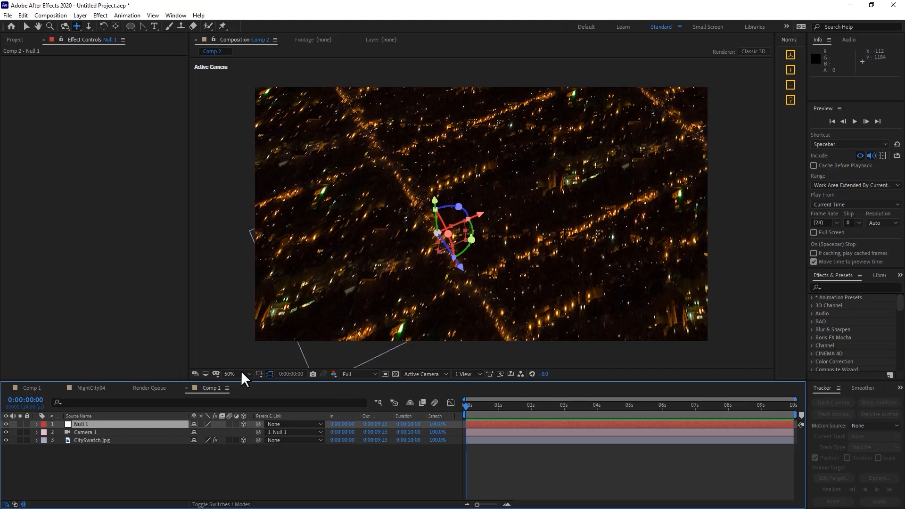
- Move the null along its X axis to about -847 and set a Position keyframe on the first frame
{"action": "key", "text": "v"}
{"action": "left_click_drag", "start_coordinate": [483, 215], "coordinate": [425, 262]}
{"action": "right_click", "coordinate": [425, 262]}
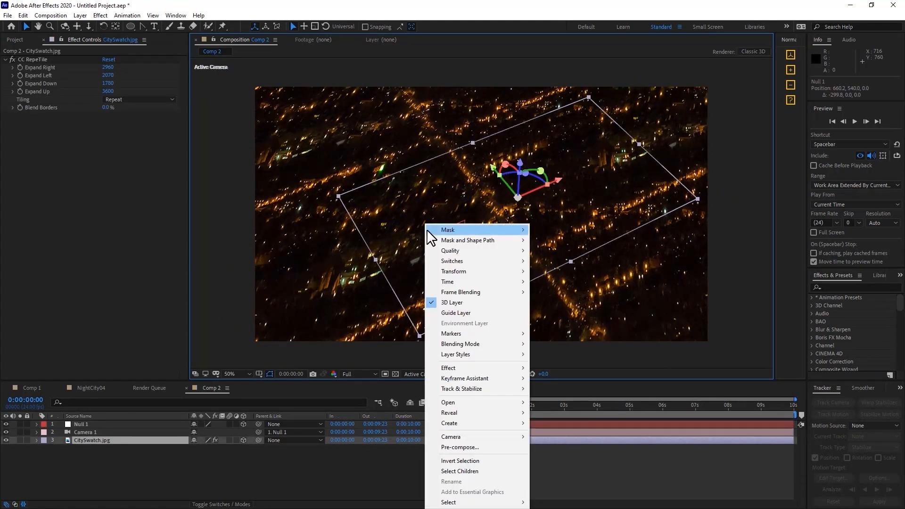
{"action": "left_click", "coordinate": [206, 460]}
{"action": "left_click", "coordinate": [100, 423]}
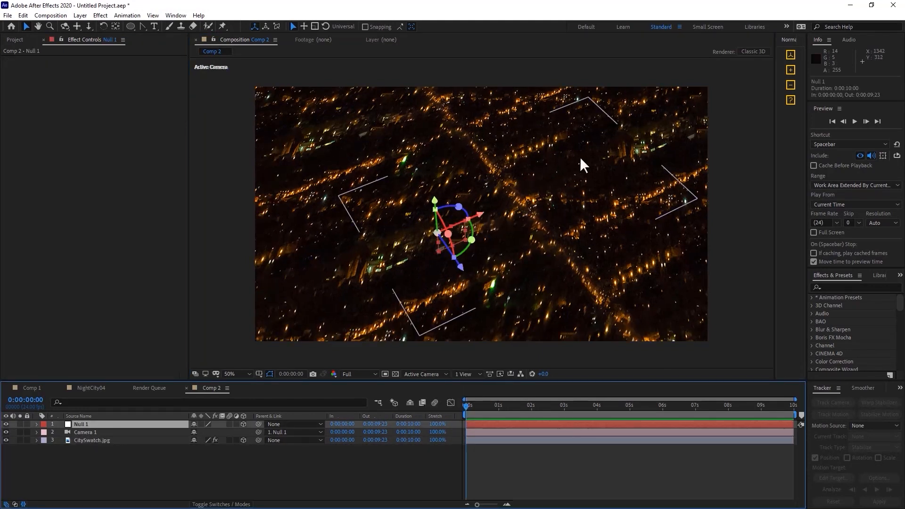
{"action": "left_click_drag", "start_coordinate": [483, 215], "coordinate": [304, 300]}
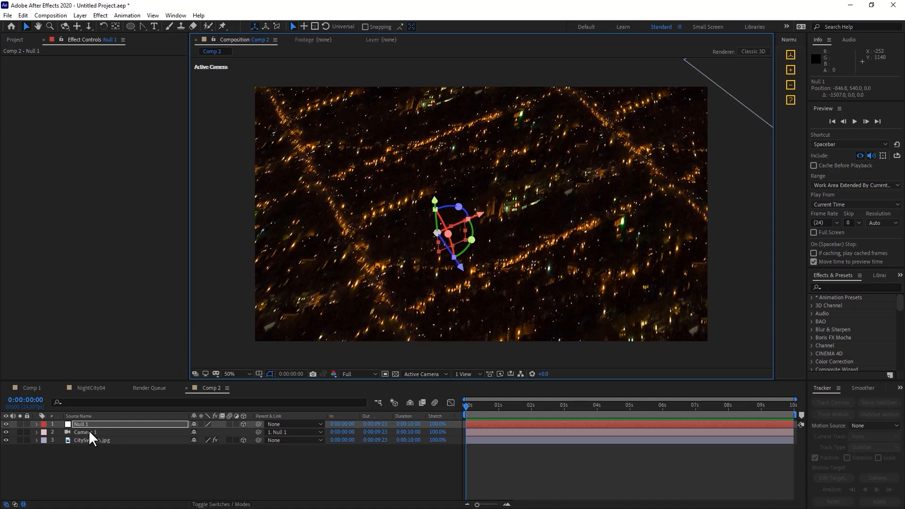
{"action": "key", "text": "p"}
{"action": "left_click", "coordinate": [60, 432]}
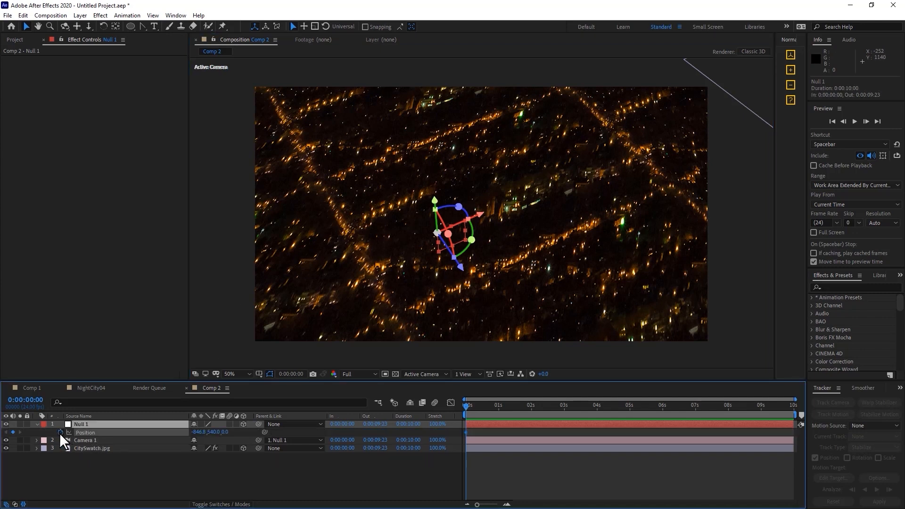
- End the work area at 0:00:05:00 and trim the composition to it
{"action": "left_click_drag", "start_coordinate": [523, 409], "coordinate": [836, 400]}
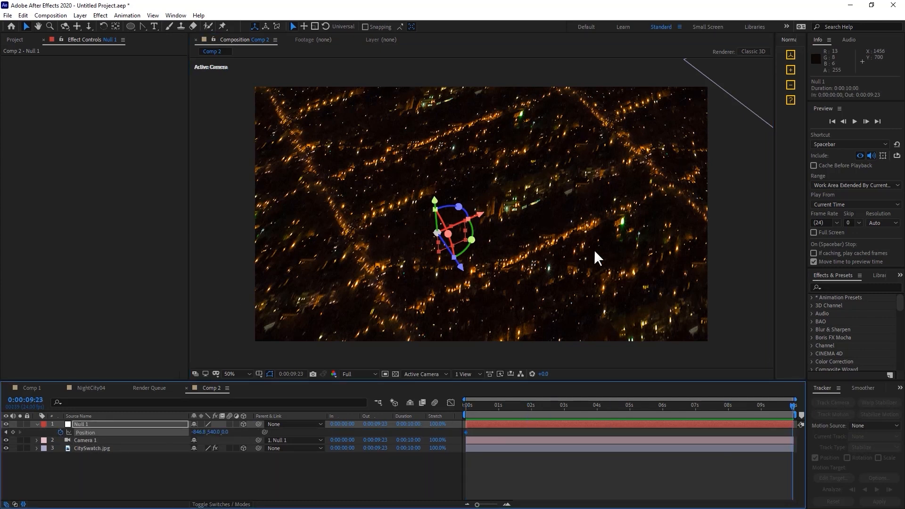
{"action": "left_click_drag", "start_coordinate": [632, 412], "coordinate": [629, 414]}
{"action": "key", "text": "n"}
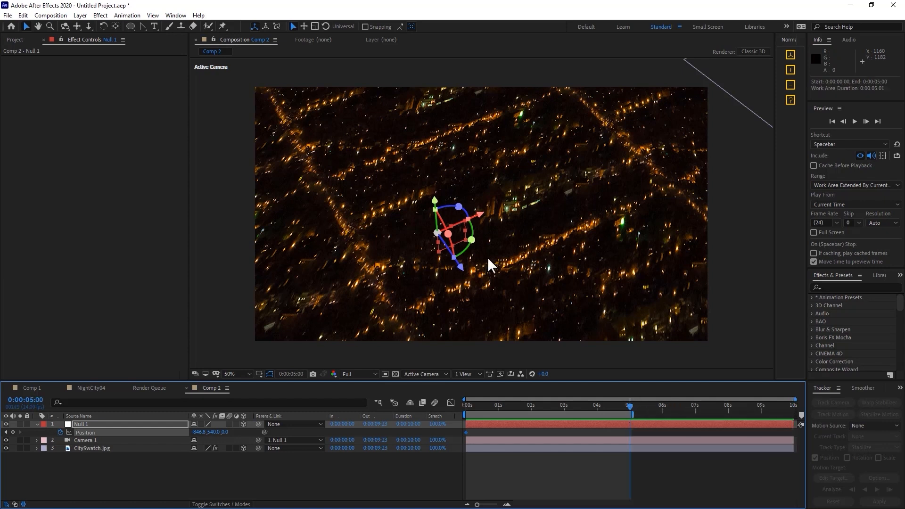
{"action": "left_click", "coordinate": [50, 15]}
{"action": "left_click", "coordinate": [85, 67]}
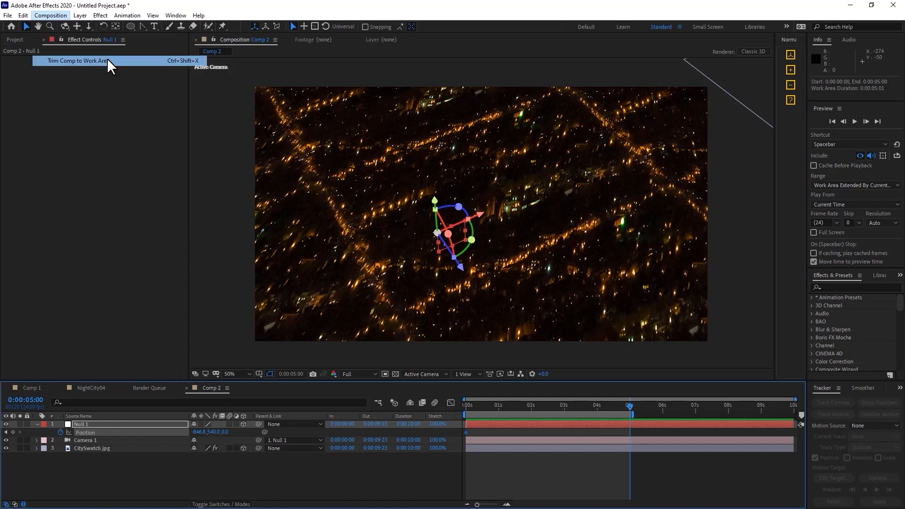
- Keyframe the null's X position at about 1123 at 0:00:05:00 and preview the camera move from the start
{"action": "left_click_drag", "start_coordinate": [791, 408], "coordinate": [886, 414]}
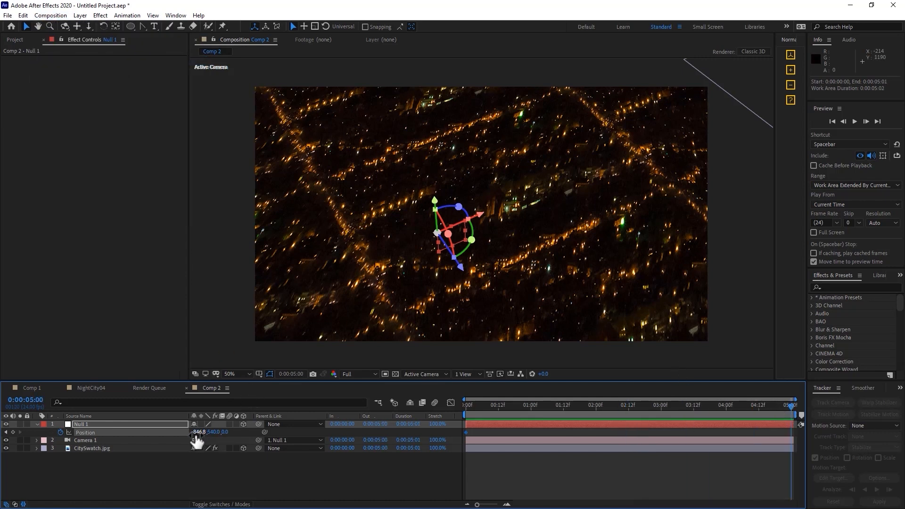
{"action": "left_click_drag", "start_coordinate": [198, 433], "coordinate": [363, 415]}
{"action": "left_click_drag", "start_coordinate": [679, 407], "coordinate": [466, 406]}
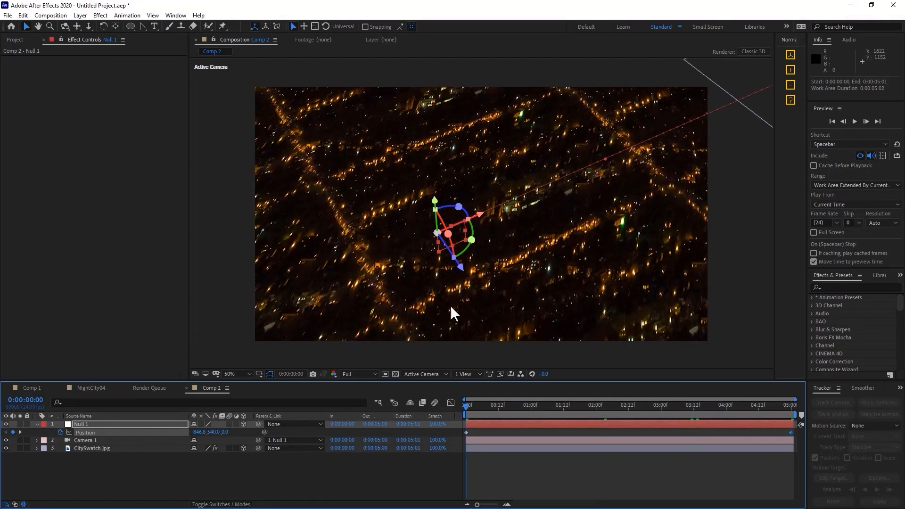
{"action": "left_click", "coordinate": [855, 119]}
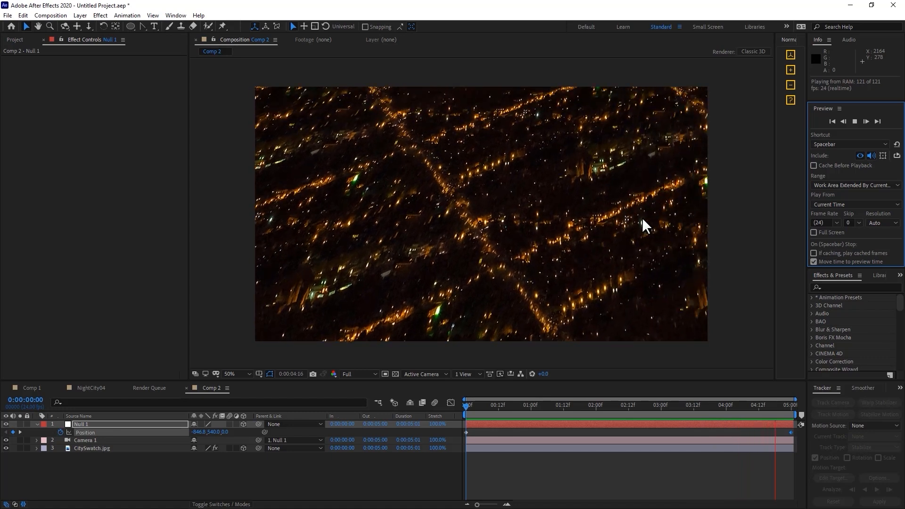
{"action": "left_click", "coordinate": [643, 217]}
{"action": "left_click_drag", "start_coordinate": [465, 406], "coordinate": [794, 405]}
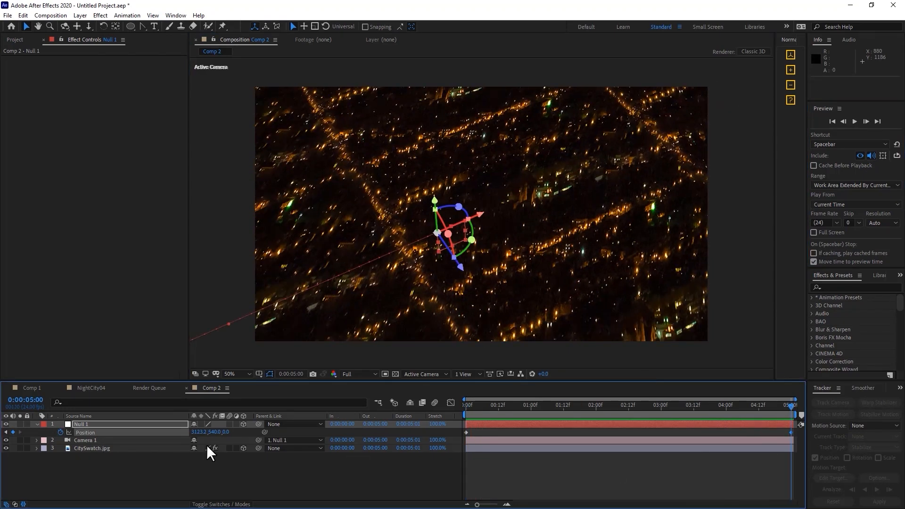
{"action": "left_click_drag", "start_coordinate": [203, 440], "coordinate": [140, 447]}
{"action": "right_click", "coordinate": [138, 446], "text": "shift"}
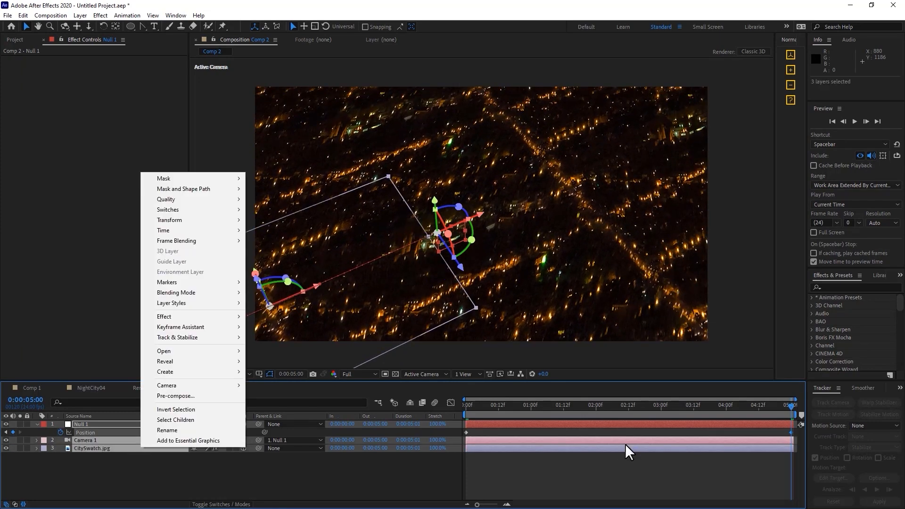
{"action": "left_click", "coordinate": [608, 466]}
- Play back the camera flight over the city again from the first frame
{"action": "left_click_drag", "start_coordinate": [475, 405], "coordinate": [453, 415]}
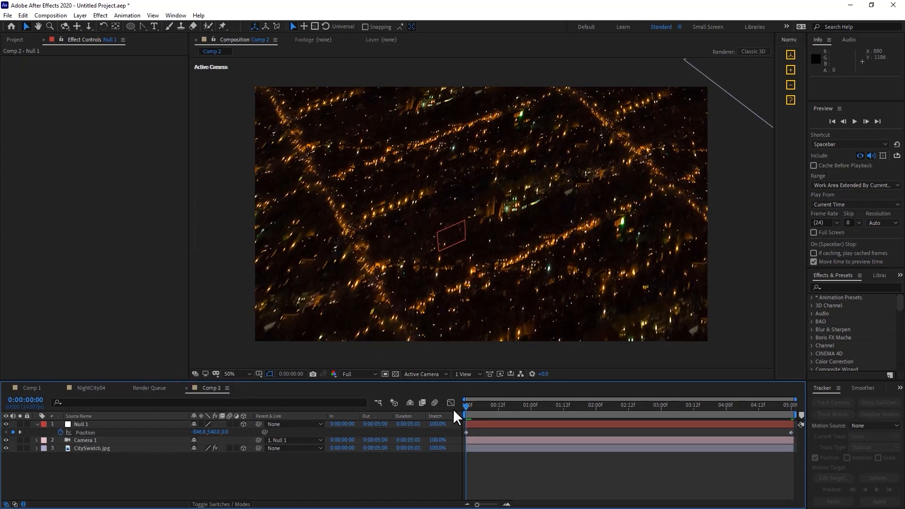
{"action": "left_click", "coordinate": [856, 121]}
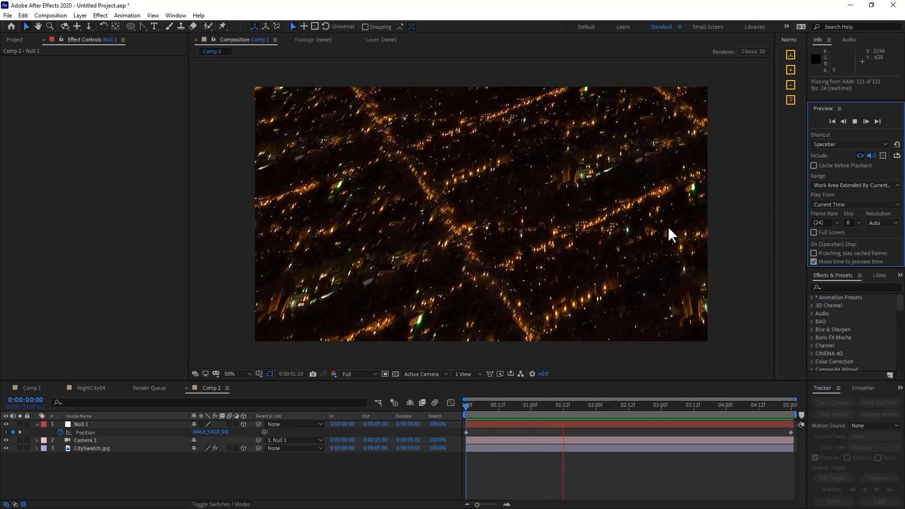
{"action": "left_click", "coordinate": [493, 240]}
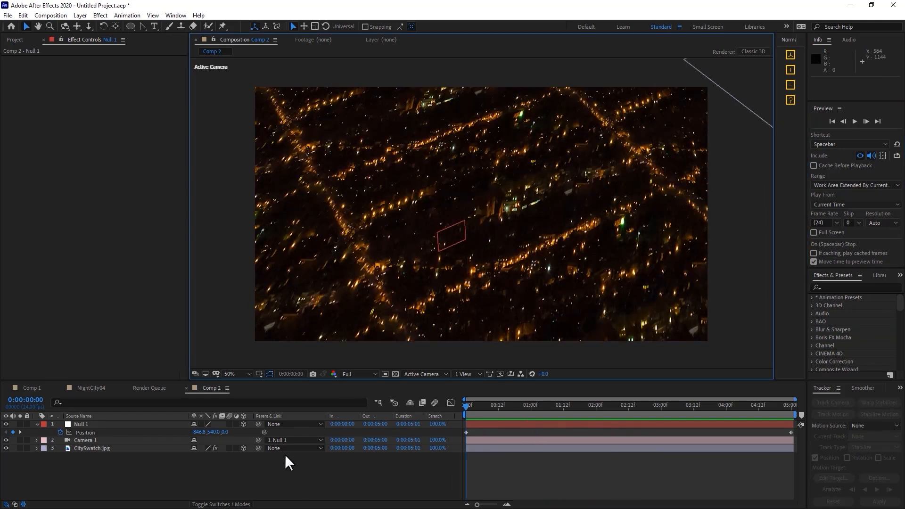
- Enable motion blur on the CitySwatch.jpg layer and preview the camera flight from the first frame
{"action": "left_click", "coordinate": [229, 448]}
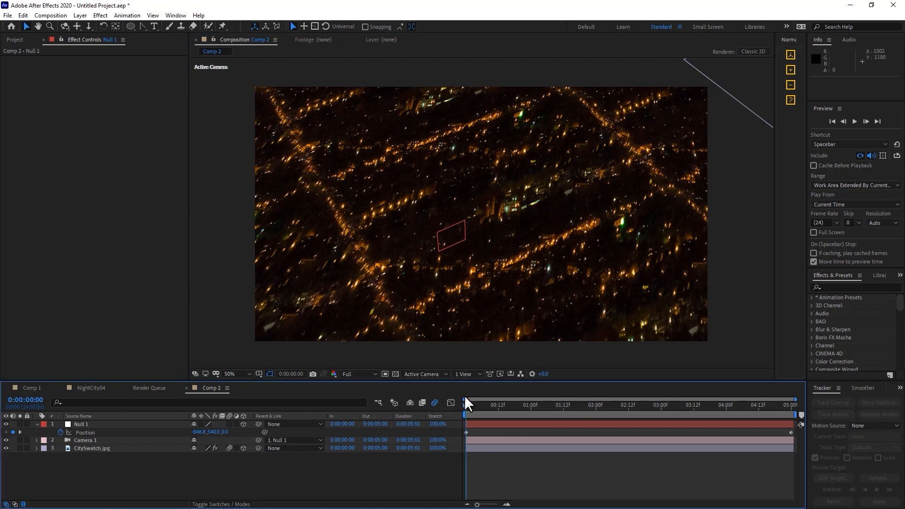
{"action": "left_click", "coordinate": [854, 121]}
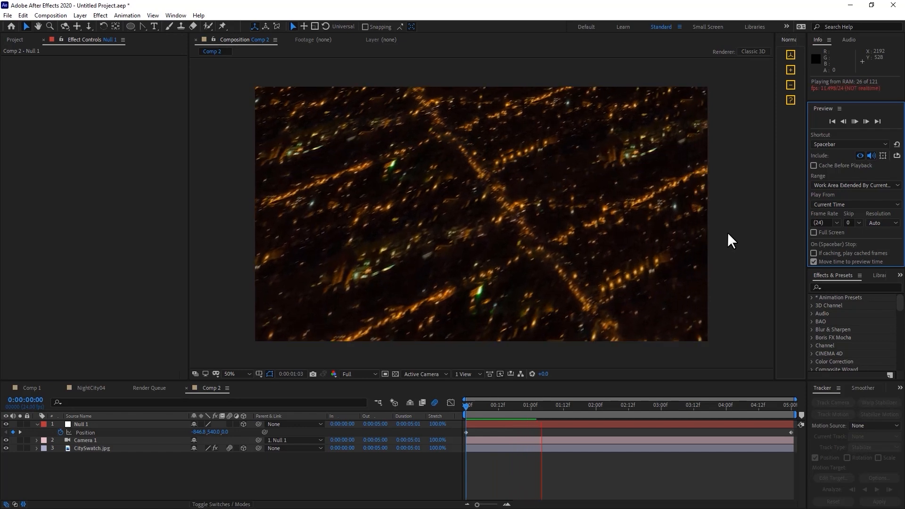
{"action": "key", "text": "space"}
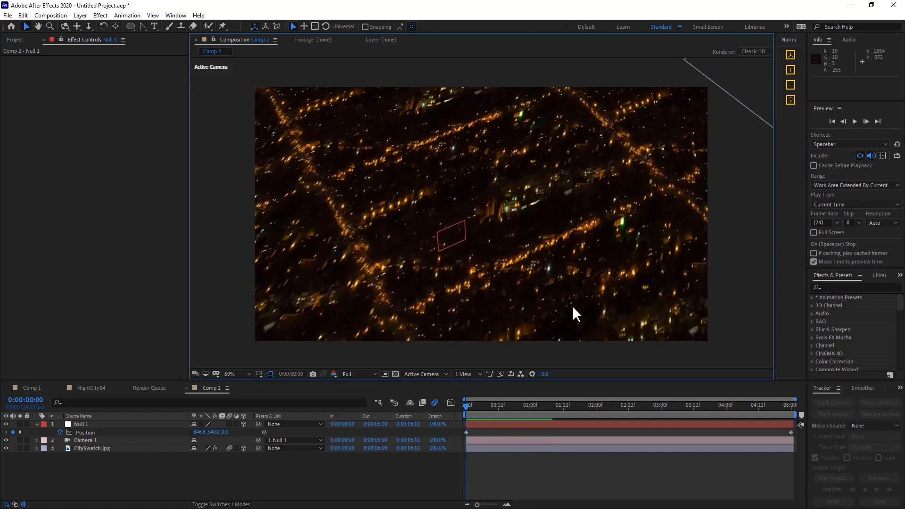
{"action": "left_click", "coordinate": [515, 405]}
{"action": "left_click_drag", "start_coordinate": [588, 404], "coordinate": [372, 416]}
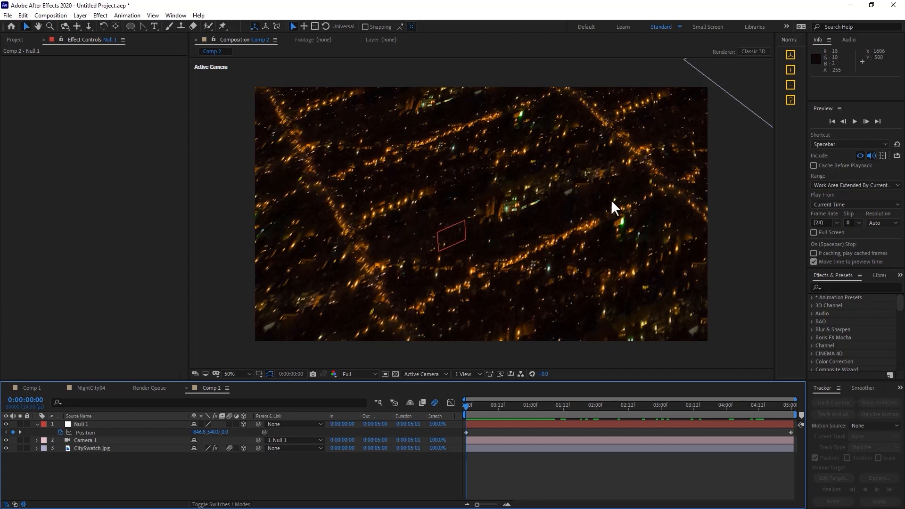
- Create a new composition named Clouds, 3000 px wide and 1500 px high, with the aspect ratio unlocked
{"action": "left_click", "coordinate": [56, 16]}
{"action": "left_click", "coordinate": [67, 18]}
{"action": "left_click", "coordinate": [67, 18]}
{"action": "left_click", "coordinate": [70, 27]}
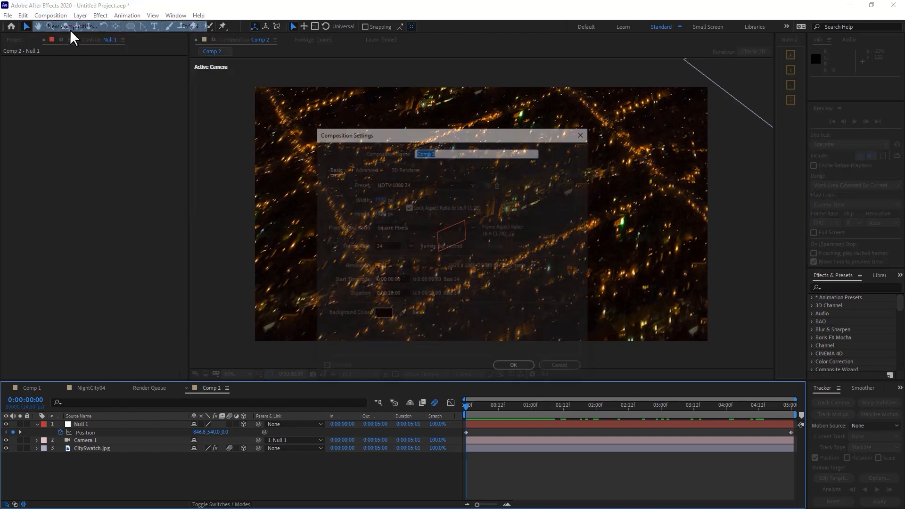
{"action": "left_click", "coordinate": [409, 208]}
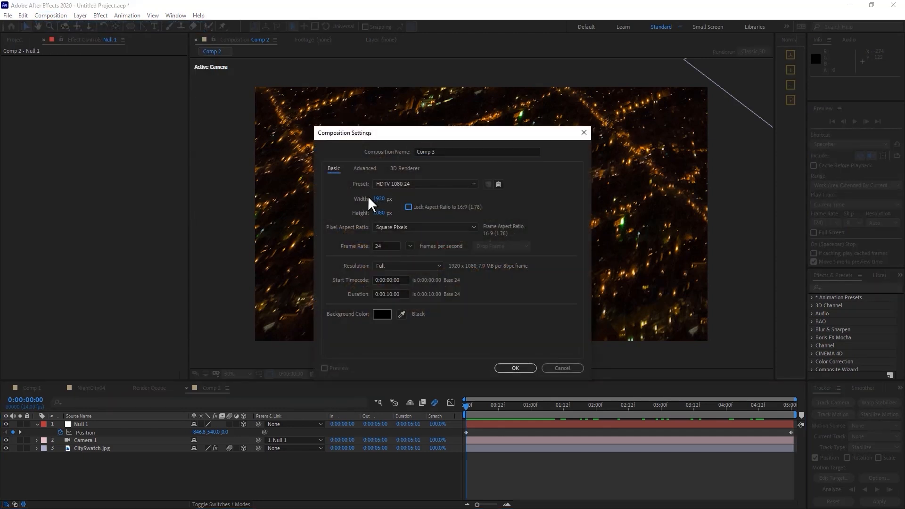
{"action": "left_click", "coordinate": [380, 198]}
{"action": "type", "text": "3000"}
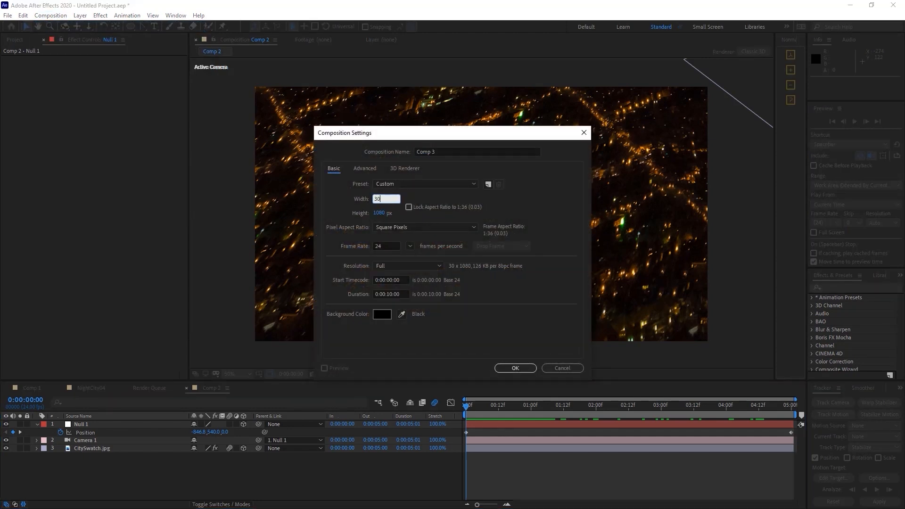
{"action": "left_click", "coordinate": [382, 213]}
{"action": "type", "text": "1500"}
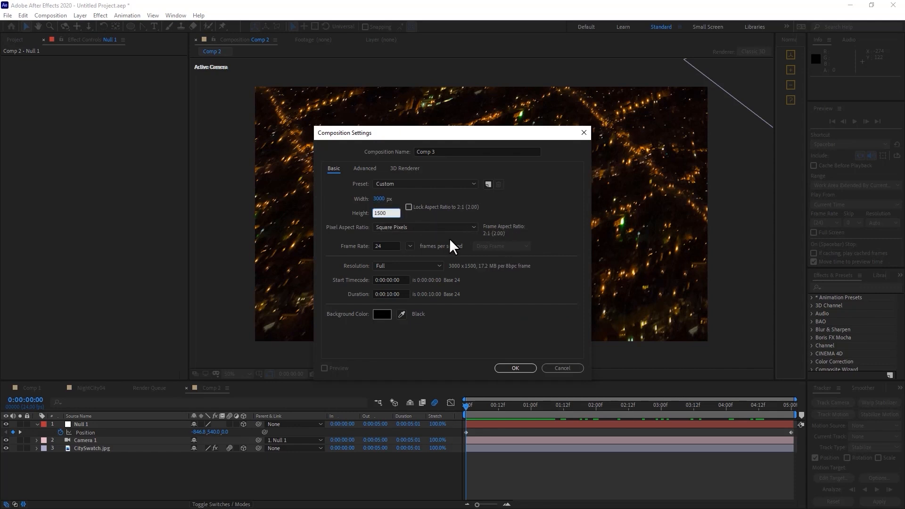
{"action": "key", "text": "Tab"}
{"action": "type", "text": "Clouds"}
{"action": "key", "text": "Return"}
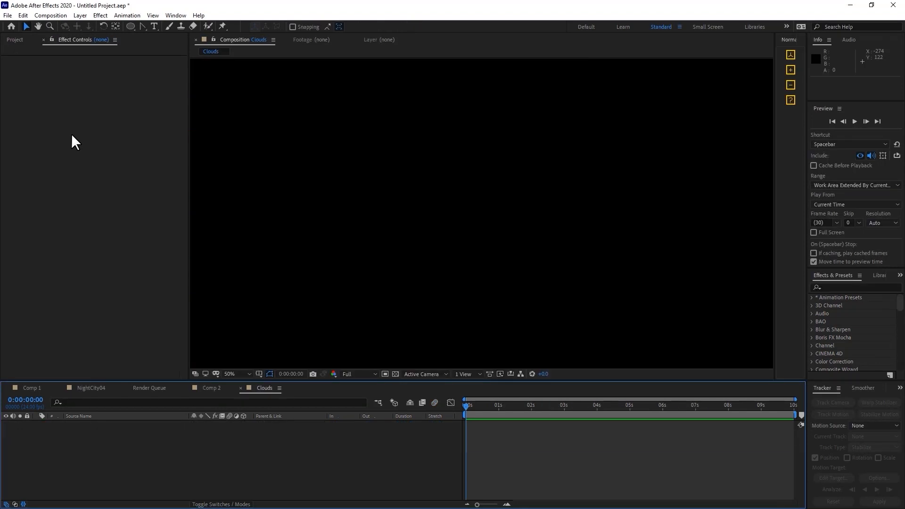
- Add a white solid at the composition's full size to Clouds and duplicate it
{"action": "scroll", "coordinate": [520, 204], "scroll_direction": "down", "scroll_amount": 2}
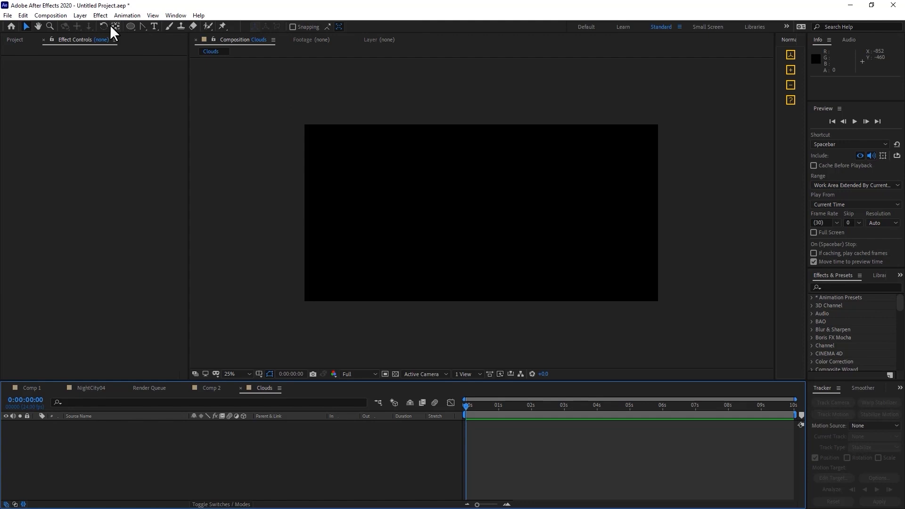
{"action": "left_click", "coordinate": [80, 15]}
{"action": "mouse_move", "coordinate": [120, 27]}
{"action": "left_click", "coordinate": [297, 39]}
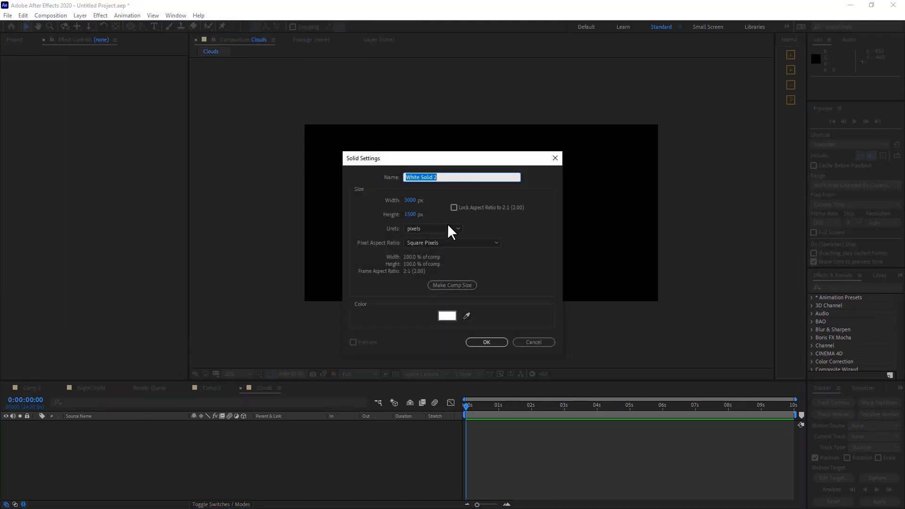
{"action": "left_click", "coordinate": [493, 340]}
{"action": "left_click", "coordinate": [109, 425]}
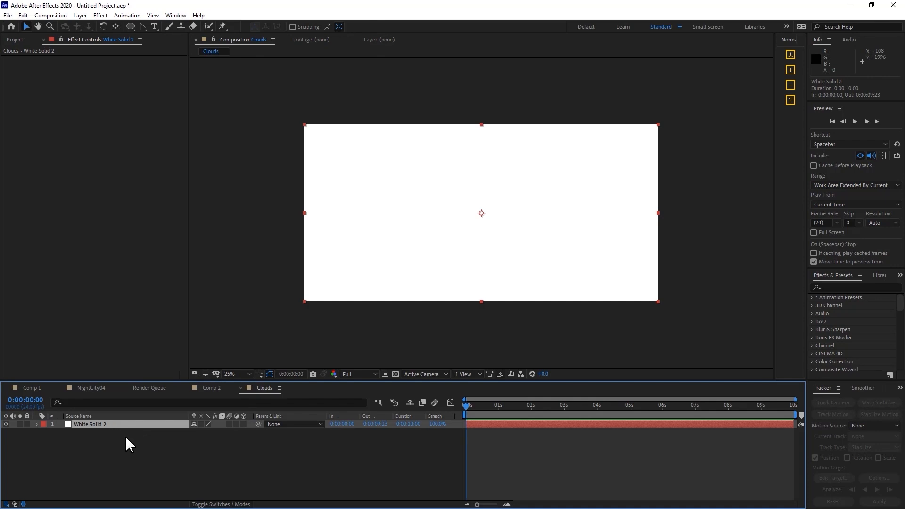
{"action": "key", "text": "ctrl+d"}
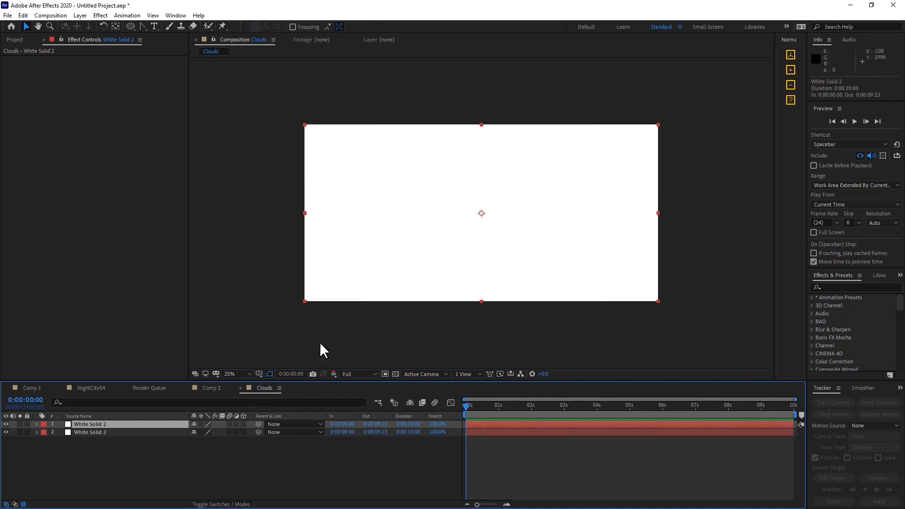
- Apply the Fractal Noise effect to the upper white solid
{"action": "key", "text": "ctrl+space"}
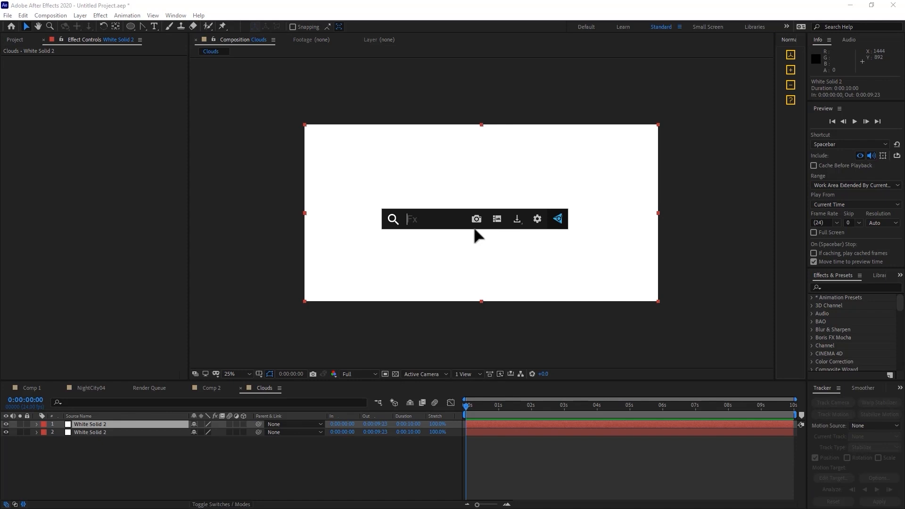
{"action": "key", "text": "Escape"}
{"action": "right_click", "coordinate": [461, 174]}
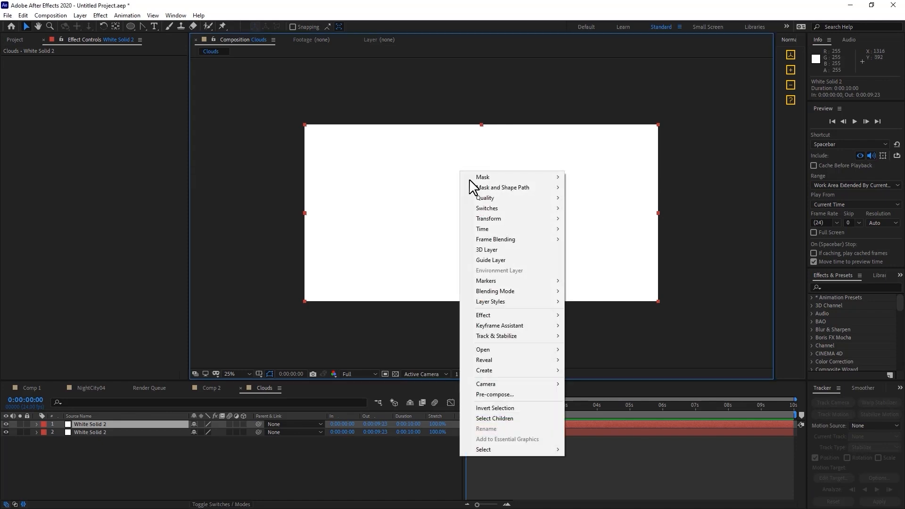
{"action": "mouse_move", "coordinate": [516, 314]}
{"action": "mouse_move", "coordinate": [619, 235]}
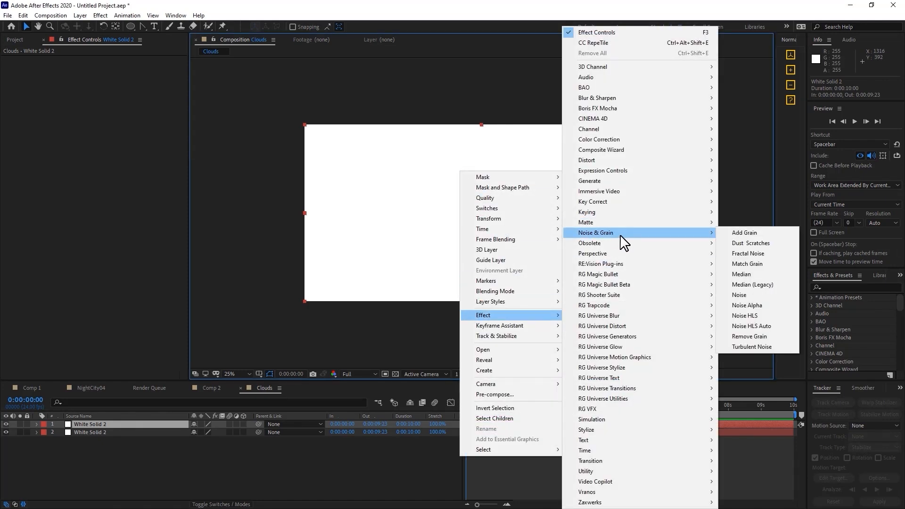
{"action": "left_click", "coordinate": [758, 254]}
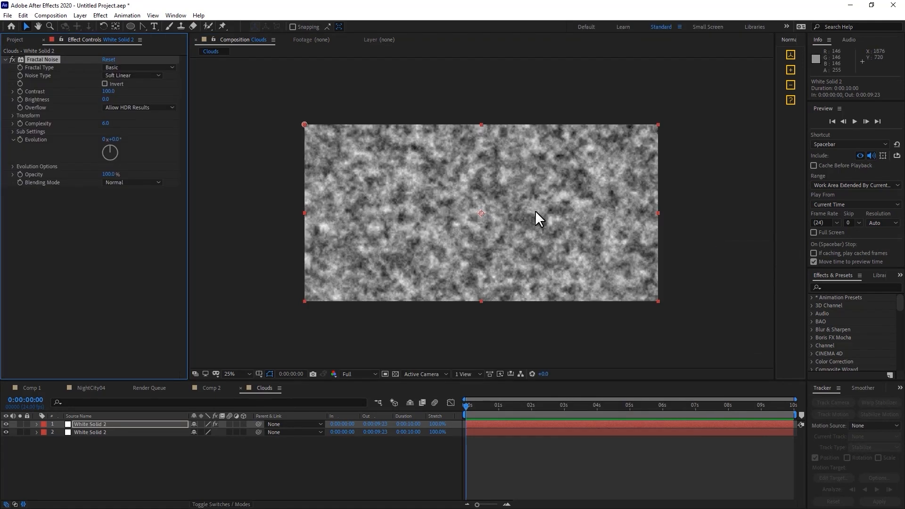
- Set the Fractal Noise contrast to 415 and brightness to -33 for separated white cloud patches
{"action": "key", "text": "period"}
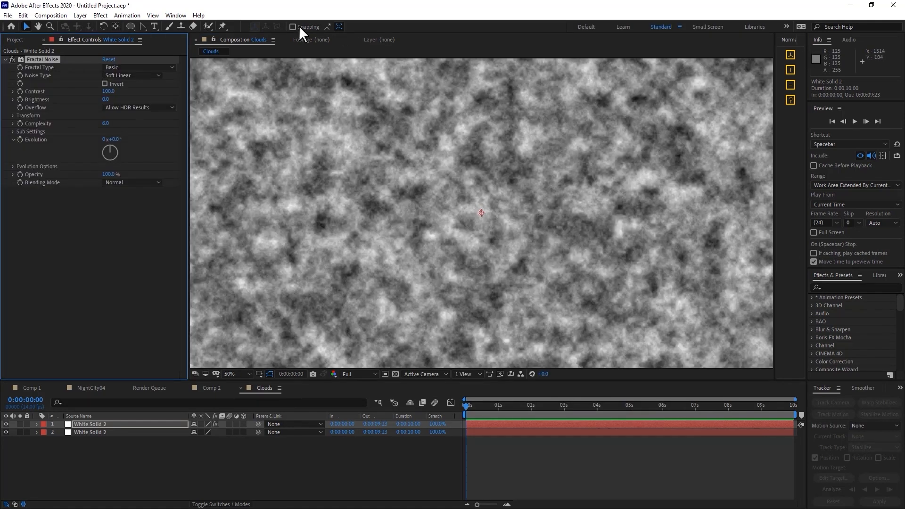
{"action": "key", "text": "comma"}
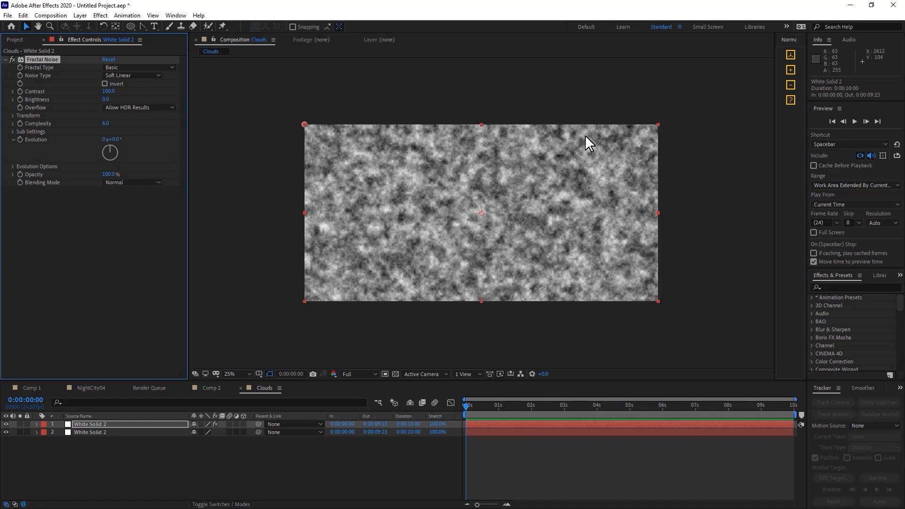
{"action": "key", "text": "period"}
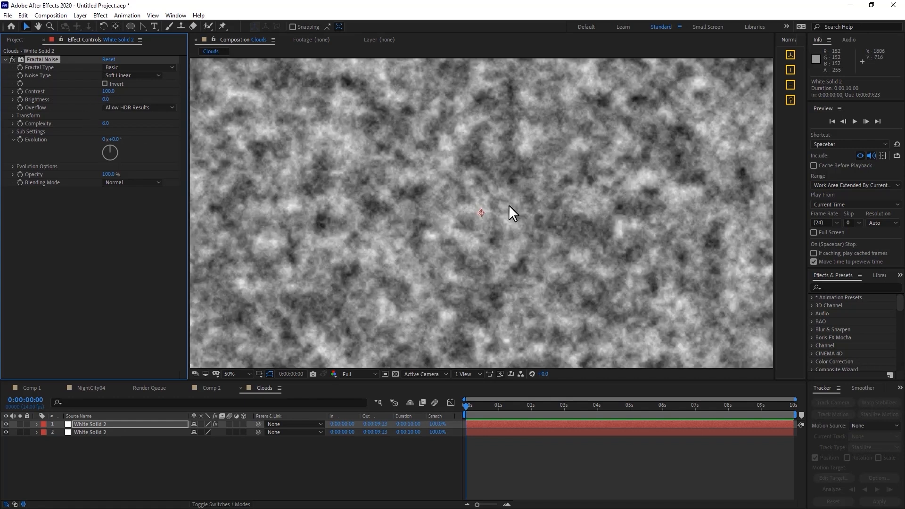
{"action": "left_click", "coordinate": [107, 103]}
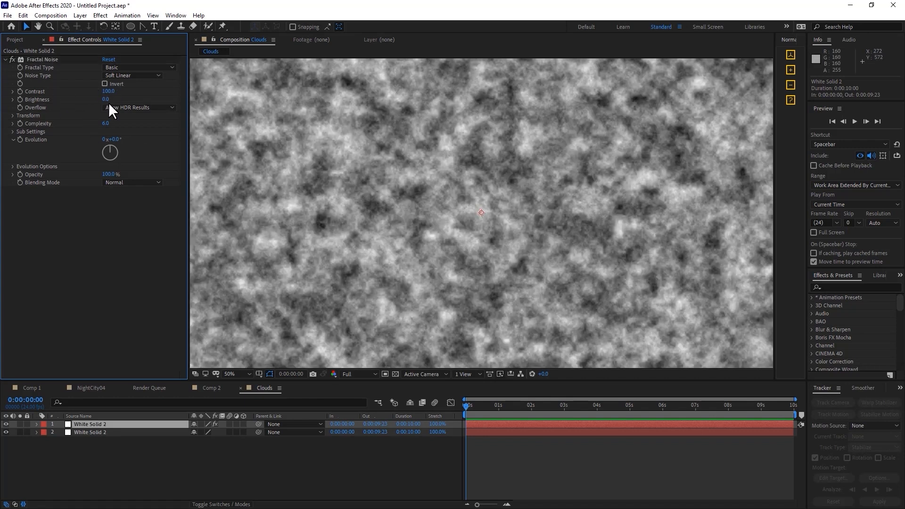
{"action": "left_click_drag", "start_coordinate": [108, 92], "coordinate": [153, 89]}
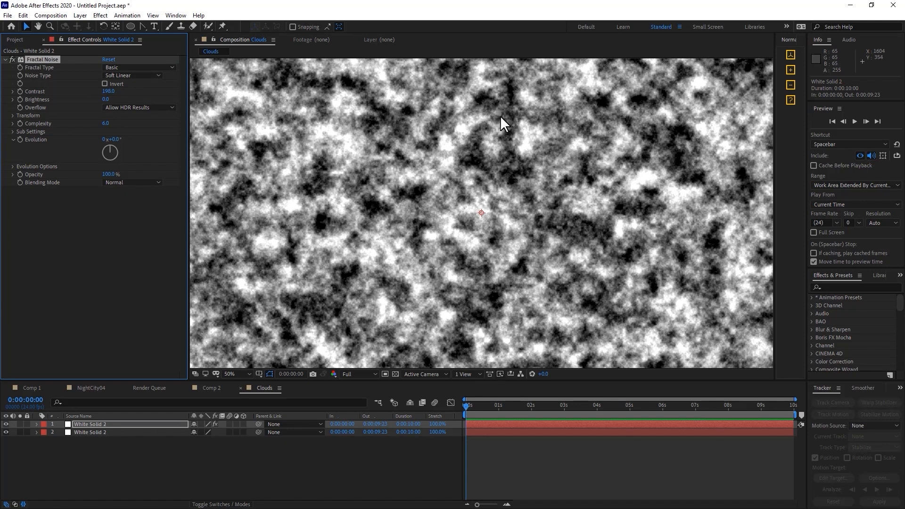
{"action": "left_click_drag", "start_coordinate": [110, 106], "coordinate": [212, 88]}
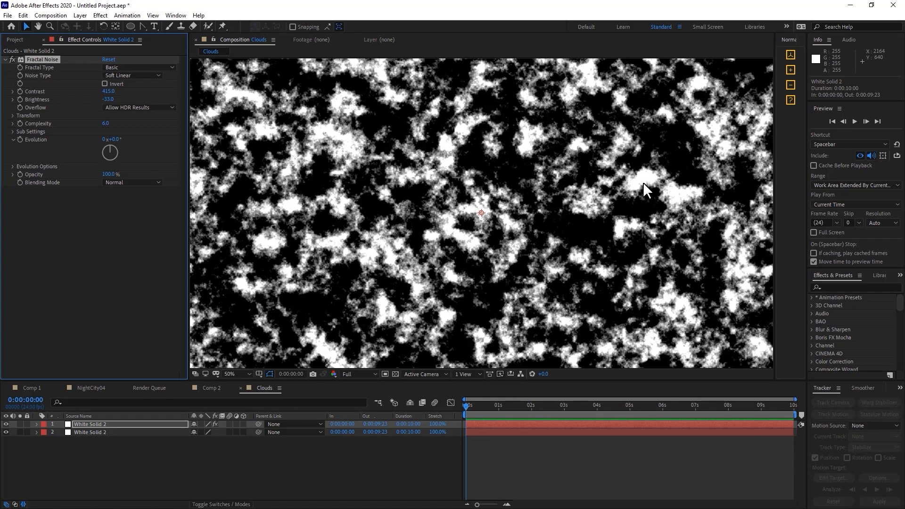
- Raise the Fractal Noise complexity to 7.4 and inspect the cloud detail at several magnifications
{"action": "key", "text": "/"}
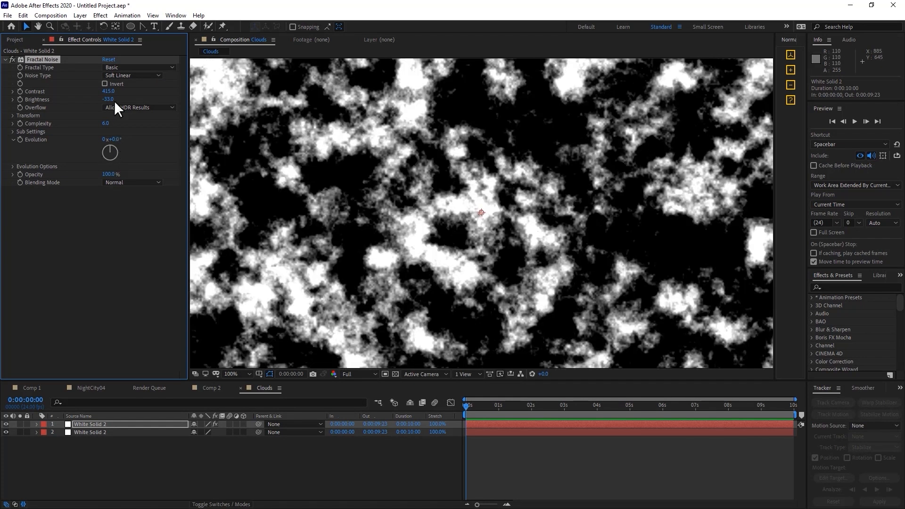
{"action": "left_click_drag", "start_coordinate": [108, 124], "coordinate": [187, 125]}
{"action": "scroll", "coordinate": [626, 105], "scroll_direction": "up", "scroll_amount": 1}
{"action": "scroll", "coordinate": [590, 213], "scroll_direction": "down", "scroll_amount": 2}
{"action": "scroll", "coordinate": [590, 213], "scroll_direction": "down", "scroll_amount": 1}
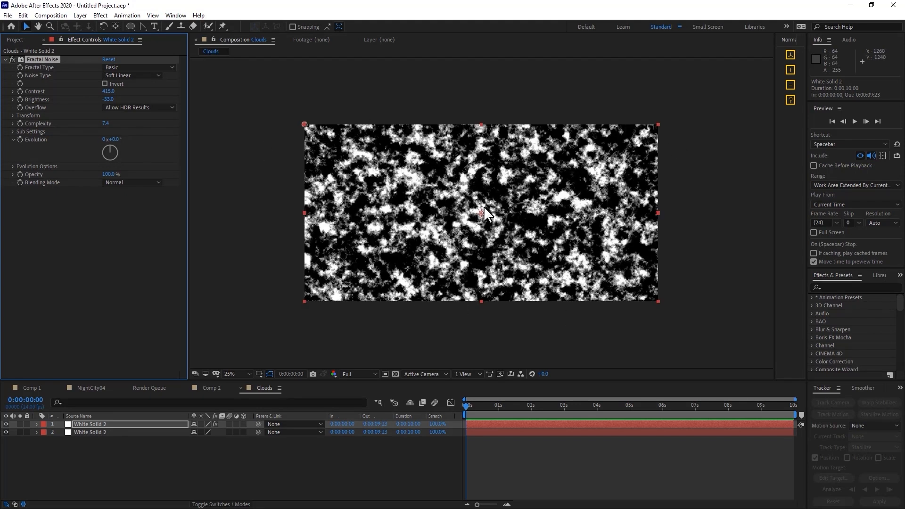
{"action": "scroll", "coordinate": [508, 228], "scroll_direction": "up", "scroll_amount": 1}
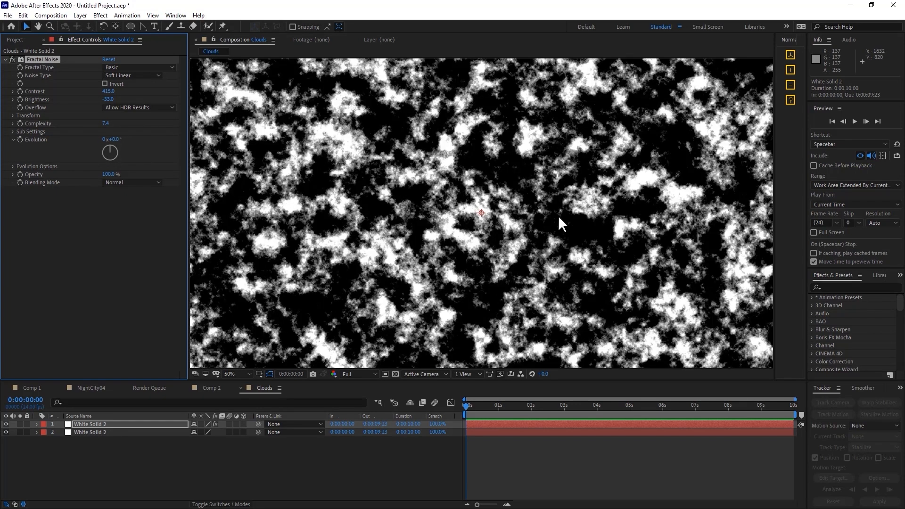
- Add a Turbulent Displace effect to the noise layer and inspect the distorted clouds up close and as a whole
{"action": "right_click", "coordinate": [77, 201]}
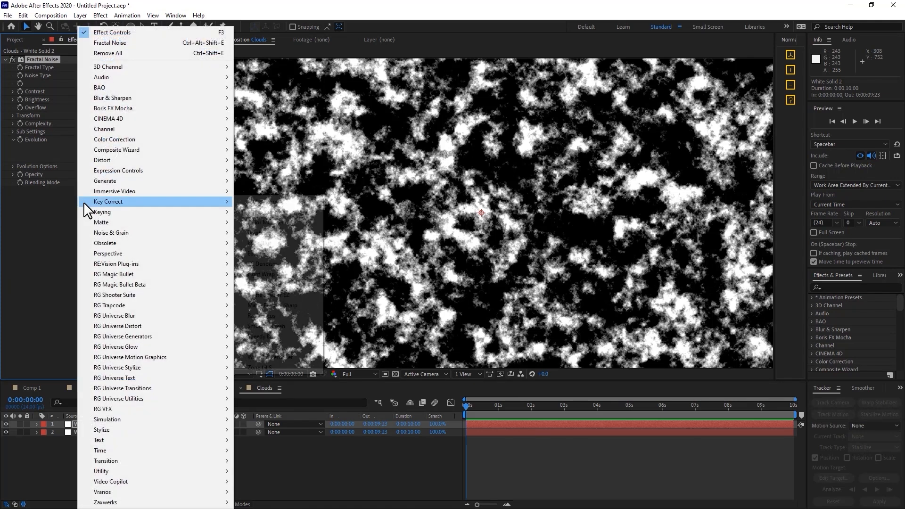
{"action": "mouse_move", "coordinate": [175, 160]}
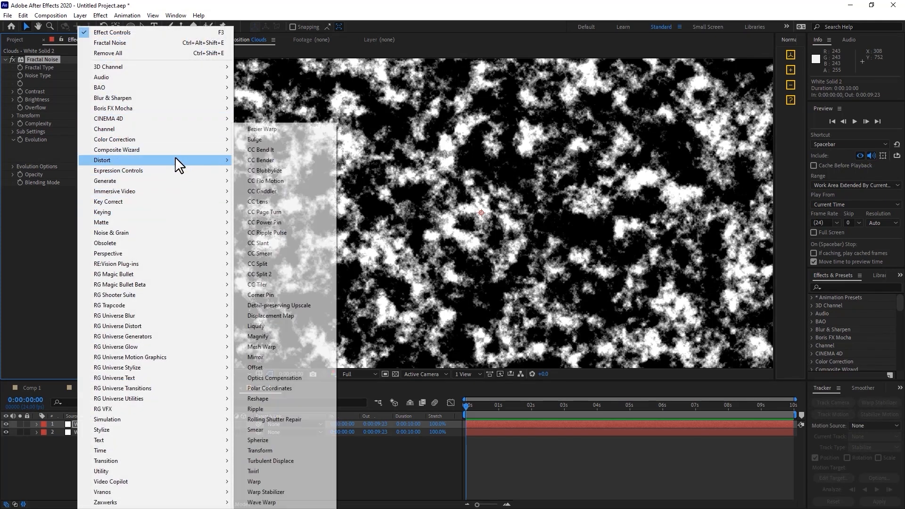
{"action": "left_click", "coordinate": [302, 460]}
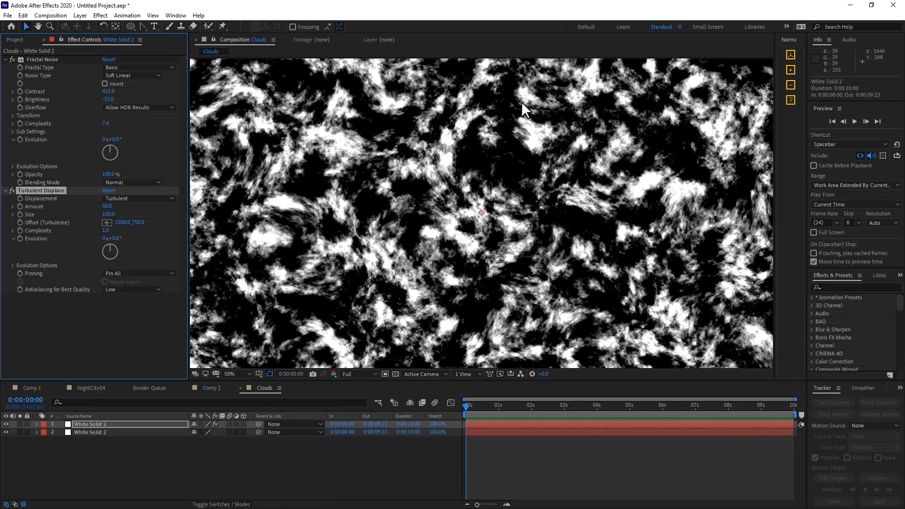
{"action": "key", "text": "comma"}
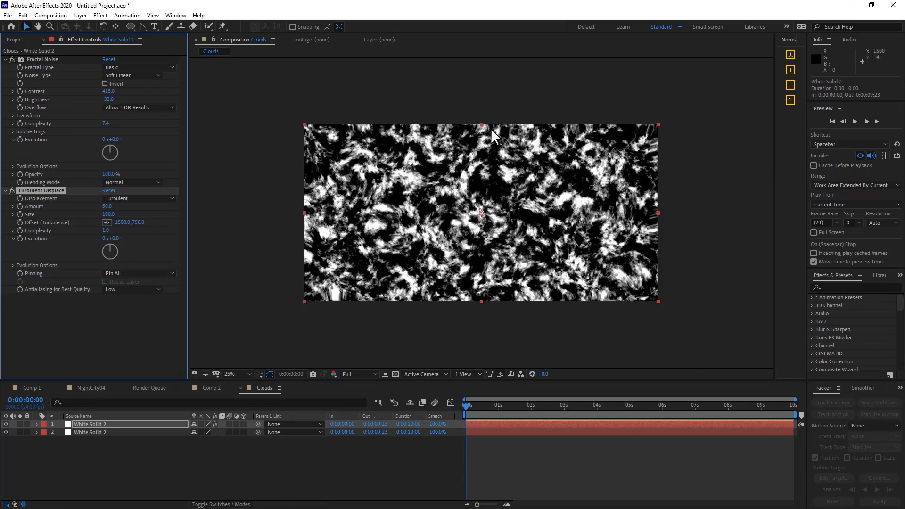
{"action": "key", "text": "period"}
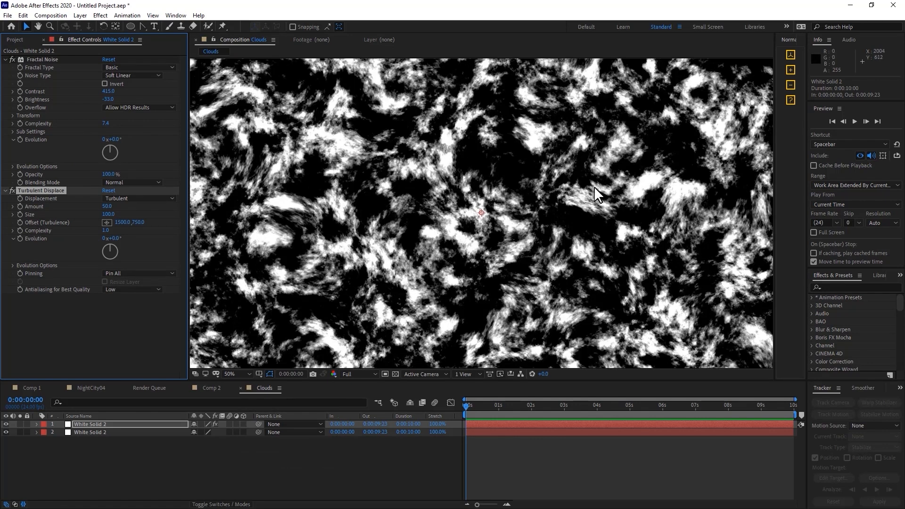
- Set the Turbulent Displace amount to 51 and size to 105, checking the cloud shapes close up
{"action": "mouse_move", "coordinate": [108, 214]}
{"action": "left_mouse_down"}
{"action": "mouse_move", "coordinate": [127, 210]}
{"action": "mouse_move", "coordinate": [107, 207]}
{"action": "left_mouse_up"}
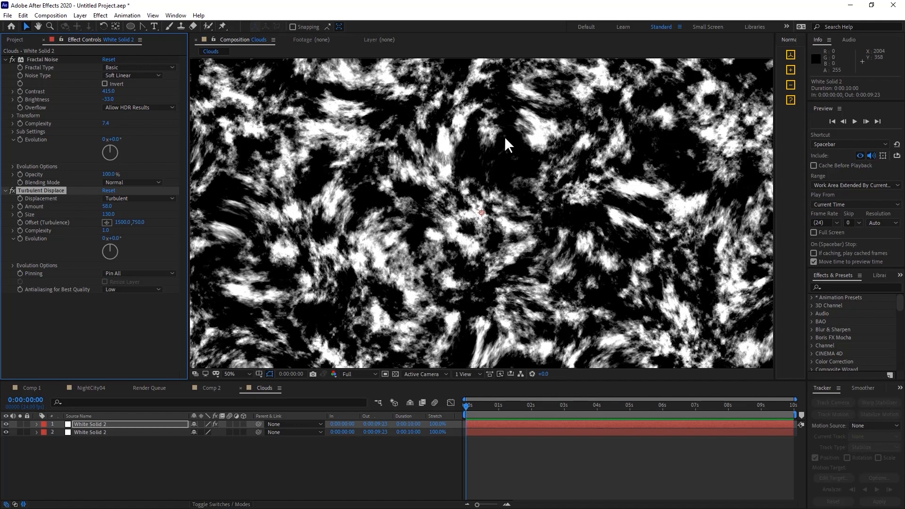
{"action": "left_click_drag", "start_coordinate": [107, 208], "coordinate": [104, 217]}
{"action": "scroll", "coordinate": [613, 168], "scroll_direction": "up", "scroll_amount": 1}
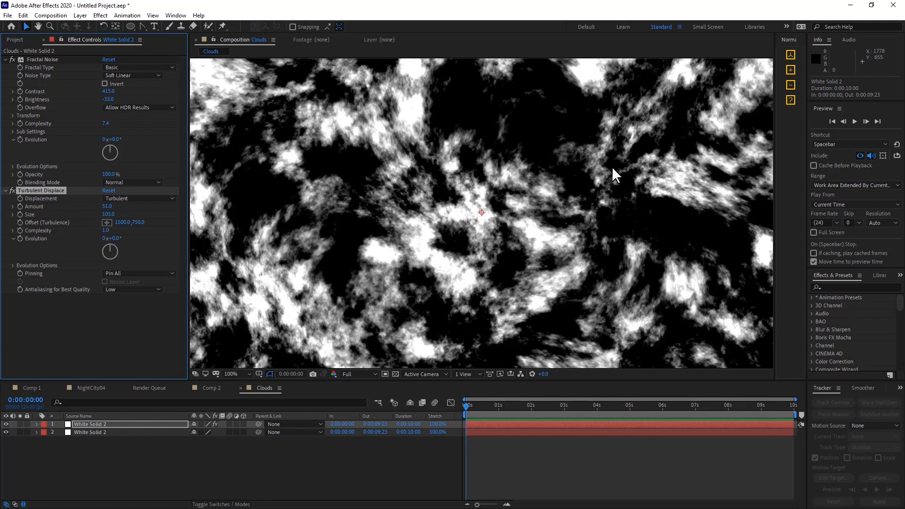
{"action": "scroll", "coordinate": [607, 172], "scroll_direction": "down", "scroll_amount": 1}
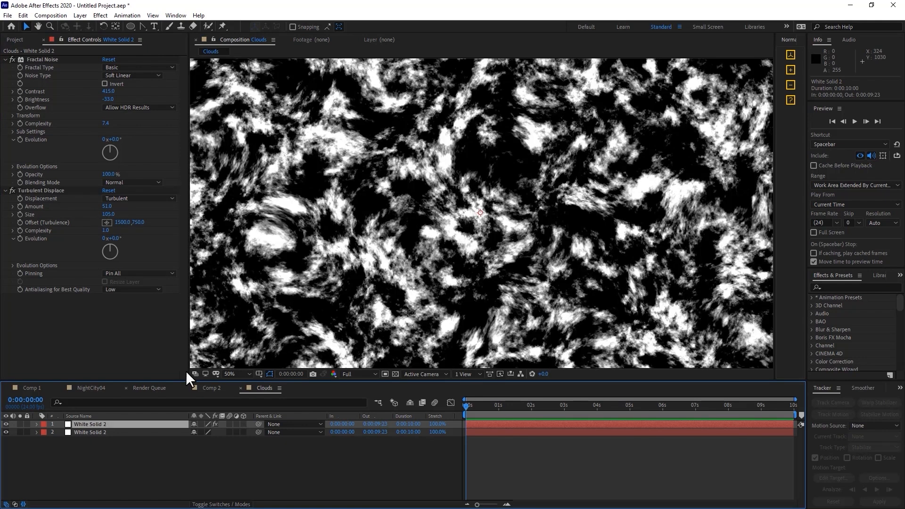
- Hide the upper noise layer and add a Fractal Noise effect to the lower white solid
{"action": "left_click", "coordinate": [5, 424]}
{"action": "left_click", "coordinate": [98, 432]}
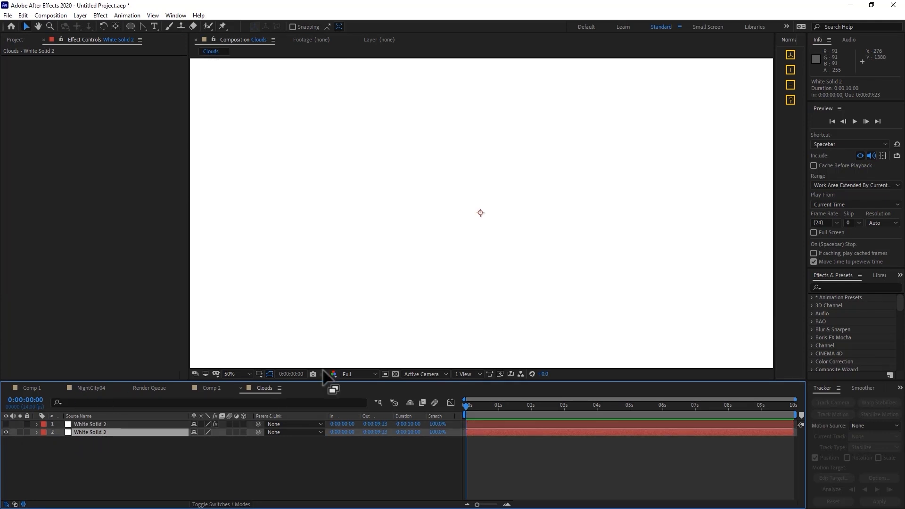
{"action": "right_click", "coordinate": [477, 221]}
{"action": "mouse_move", "coordinate": [537, 369]}
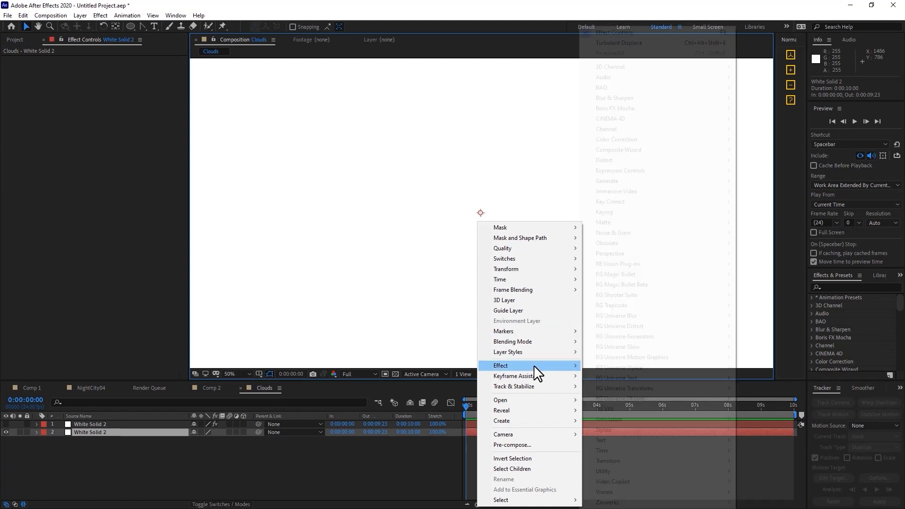
{"action": "mouse_move", "coordinate": [683, 233]}
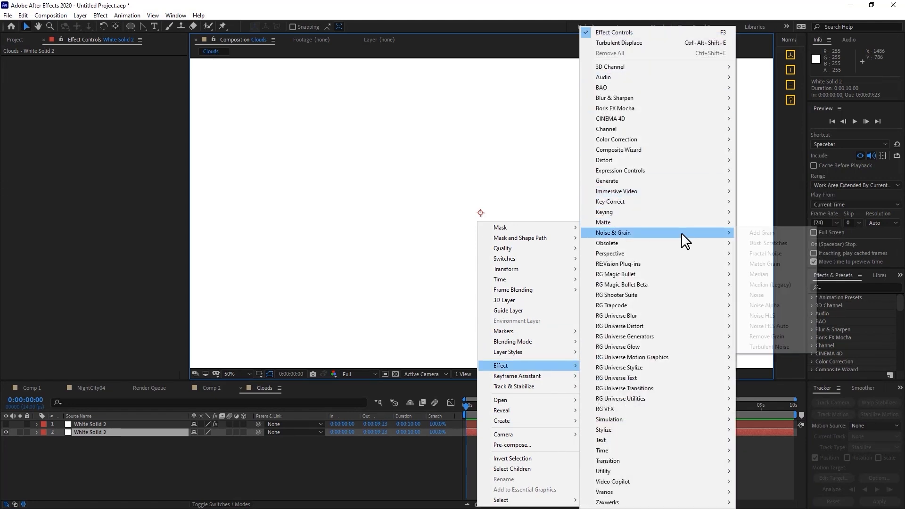
{"action": "left_click", "coordinate": [785, 262]}
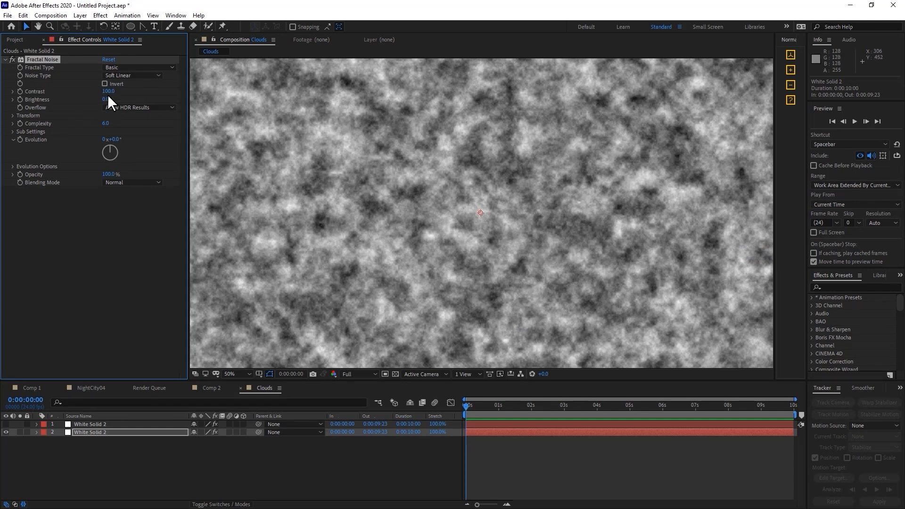
- Set the lower layer's Fractal Noise contrast to 51 and brightness to 30, comparing it with the upper noise layer
{"action": "mouse_move", "coordinate": [108, 92]}
{"action": "left_mouse_down"}
{"action": "mouse_move", "coordinate": [77, 97]}
{"action": "mouse_move", "coordinate": [134, 99]}
{"action": "mouse_move", "coordinate": [122, 103]}
{"action": "mouse_move", "coordinate": [120, 91]}
{"action": "left_mouse_up"}
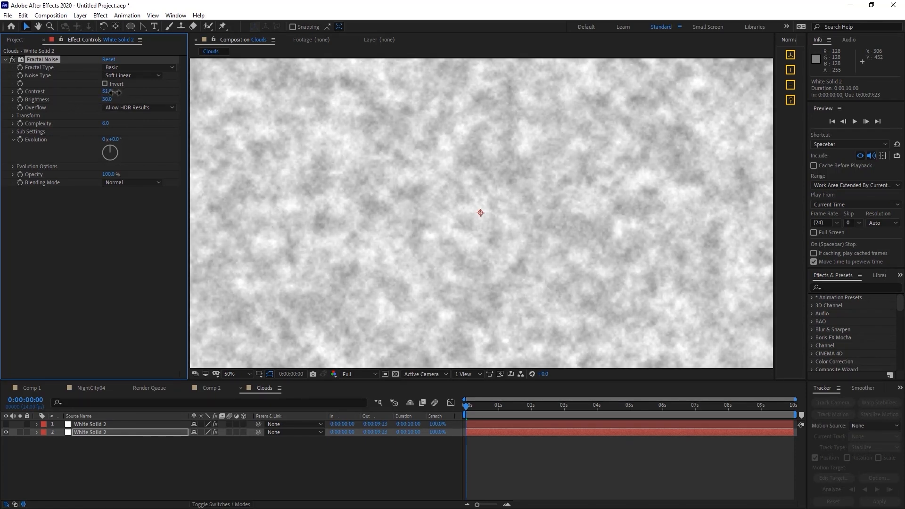
{"action": "scroll", "coordinate": [522, 221], "scroll_direction": "up", "scroll_amount": 1}
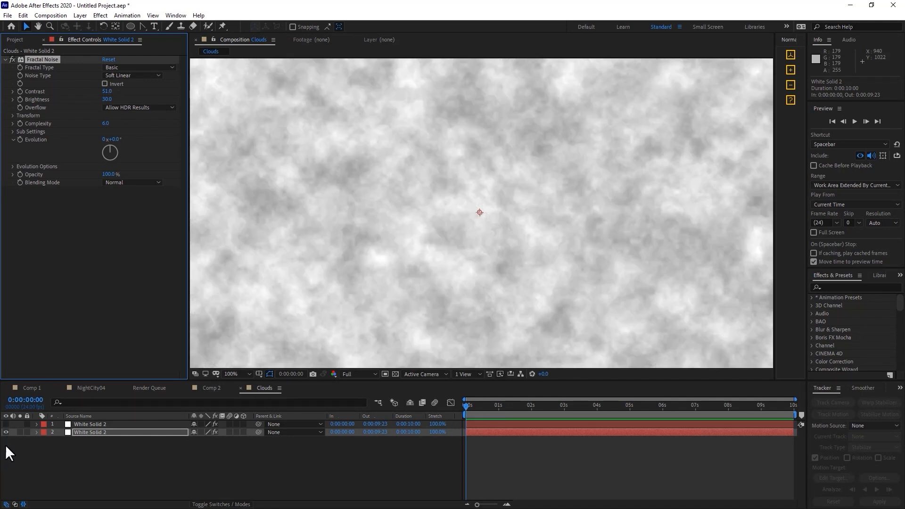
{"action": "left_click", "coordinate": [5, 424]}
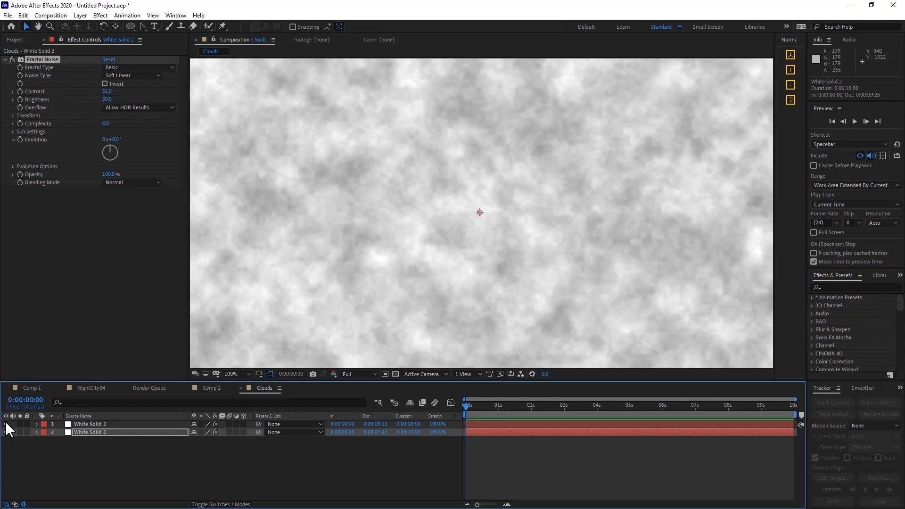
{"action": "left_click", "coordinate": [5, 423]}
{"action": "left_click", "coordinate": [6, 423]}
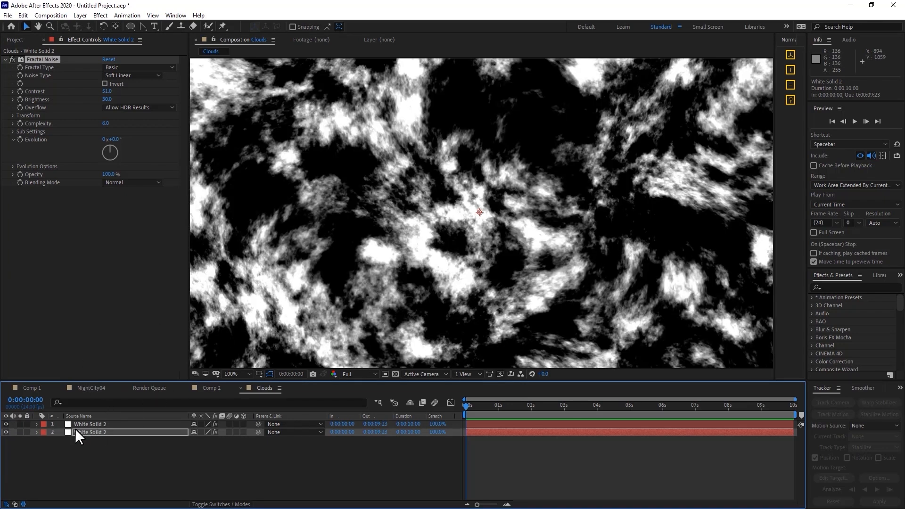
{"action": "left_click", "coordinate": [5, 423]}
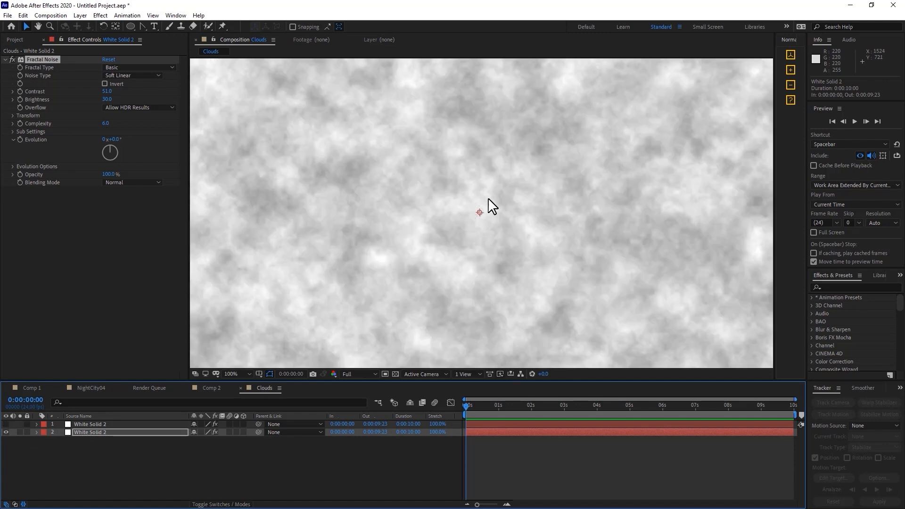
- Rename the upper noise layer as Cloud - Matte and the lower one as Cloud Texture
{"action": "left_click", "coordinate": [104, 429]}
{"action": "left_click", "coordinate": [105, 424]}
{"action": "key", "text": "Return"}
{"action": "type", "text": "Cloud"}
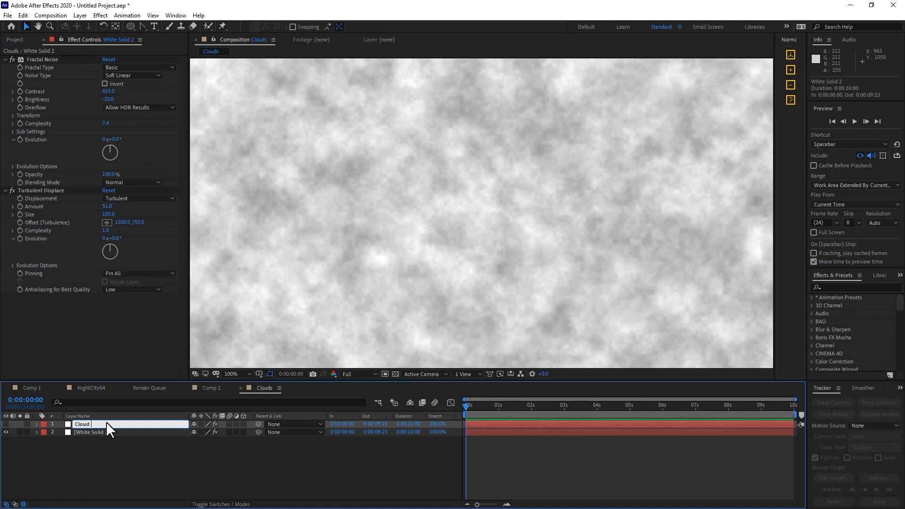
{"action": "type", "text": " - Matte"}
{"action": "key", "text": "Return"}
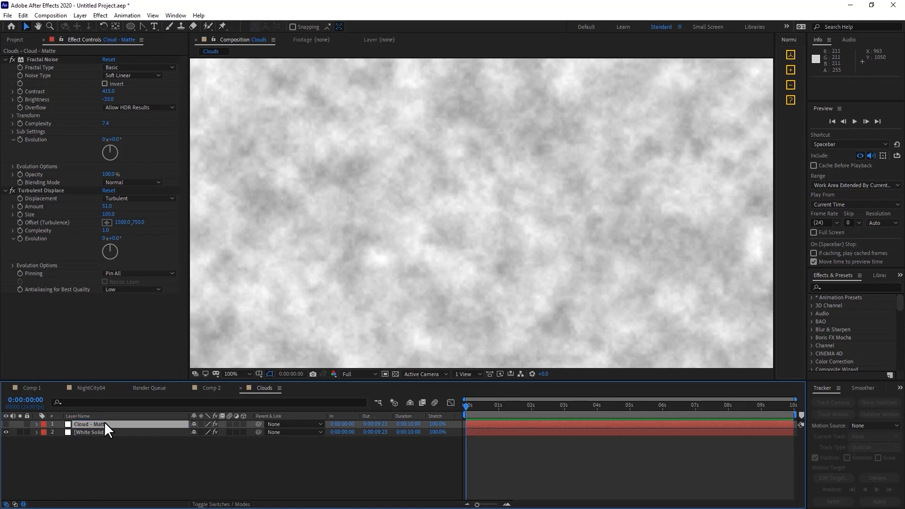
{"action": "left_click", "coordinate": [110, 431]}
{"action": "key", "text": "Return"}
{"action": "type", "text": "Cloud Textur"}
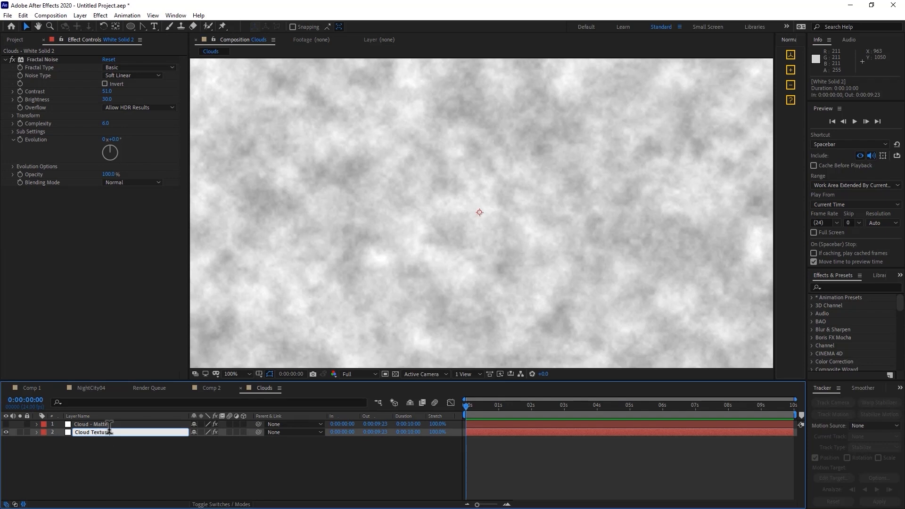
{"action": "key", "text": "Return"}
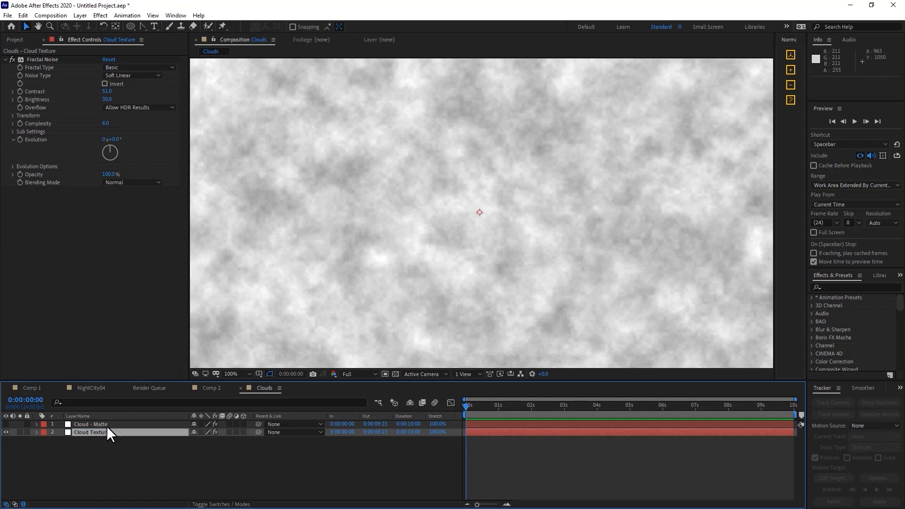
- Apply Cloud - Matte as a luma track matte to the Cloud Texture layer
{"action": "left_click", "coordinate": [84, 427]}
{"action": "left_click", "coordinate": [103, 434]}
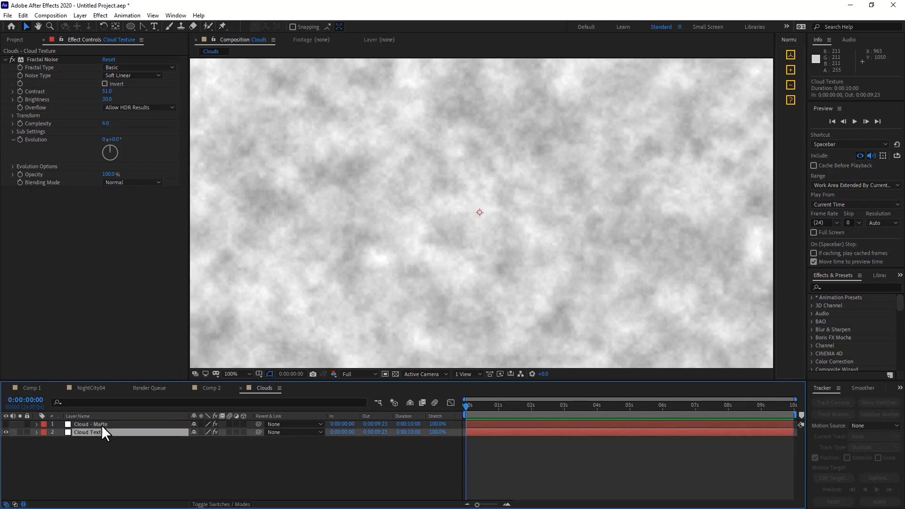
{"action": "key", "text": "F4"}
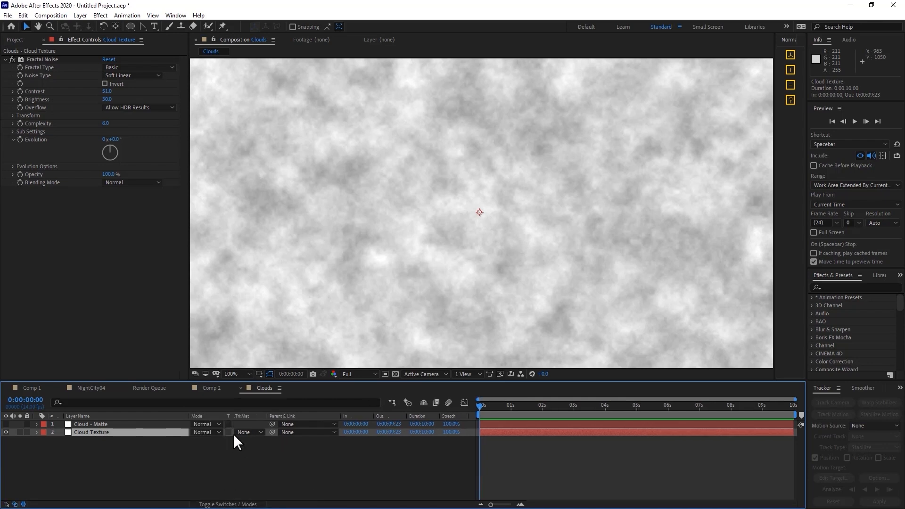
{"action": "left_click", "coordinate": [245, 432]}
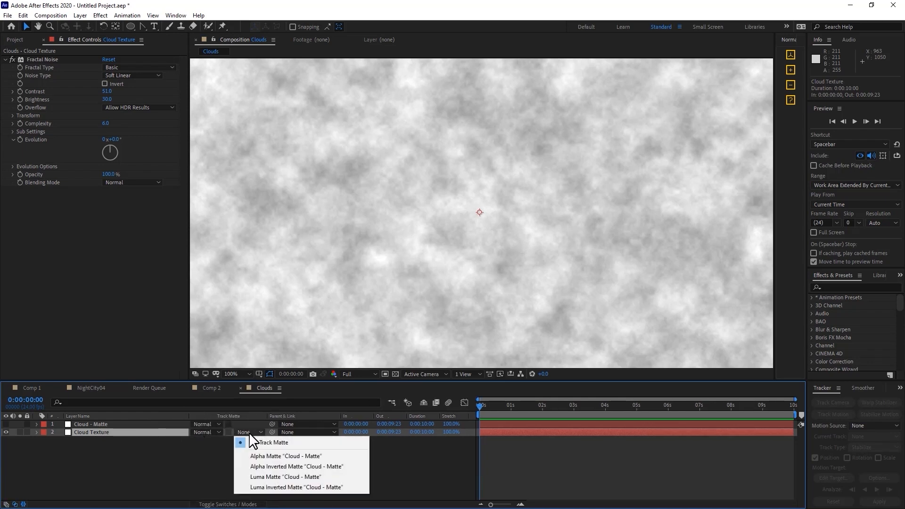
{"action": "left_click", "coordinate": [305, 477]}
{"action": "scroll", "coordinate": [611, 247], "scroll_direction": "down", "scroll_amount": 1}
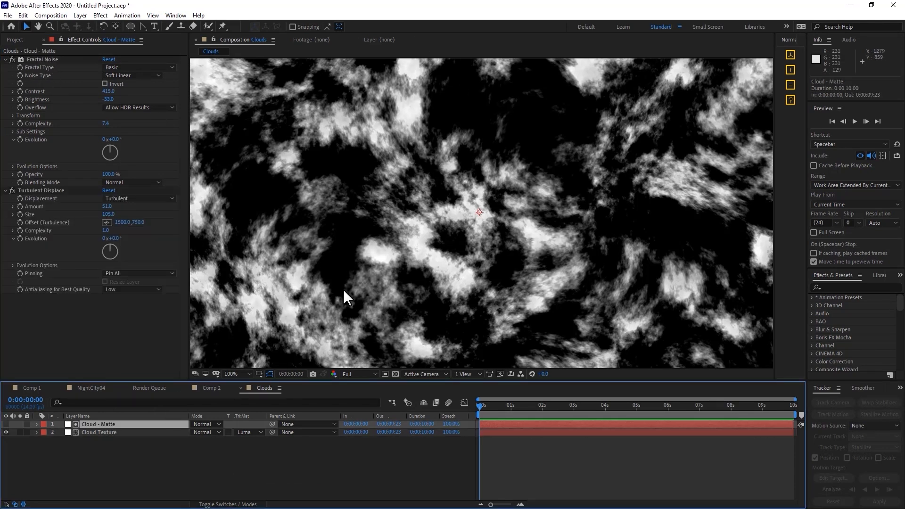
- Set the Cloud Texture layer's Fractal Noise contrast to 82 and brightness to 17
{"action": "left_click", "coordinate": [151, 432]}
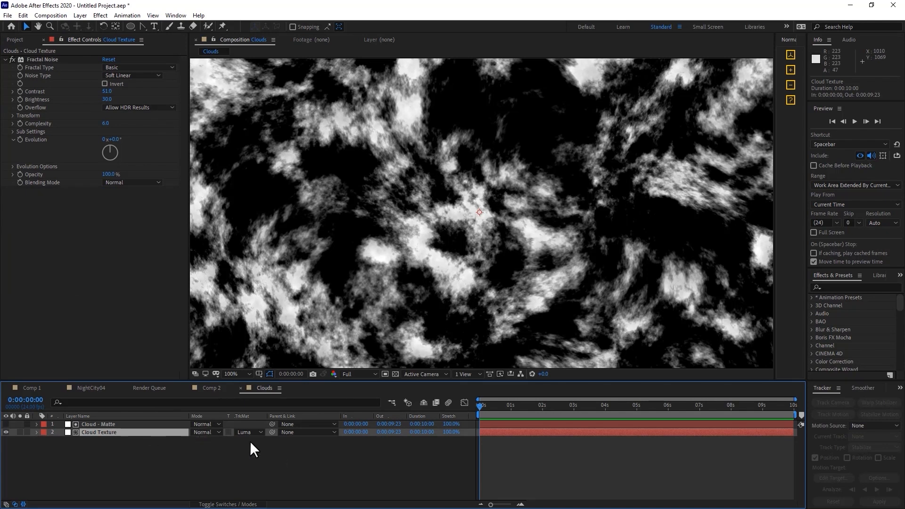
{"action": "left_click", "coordinate": [39, 60]}
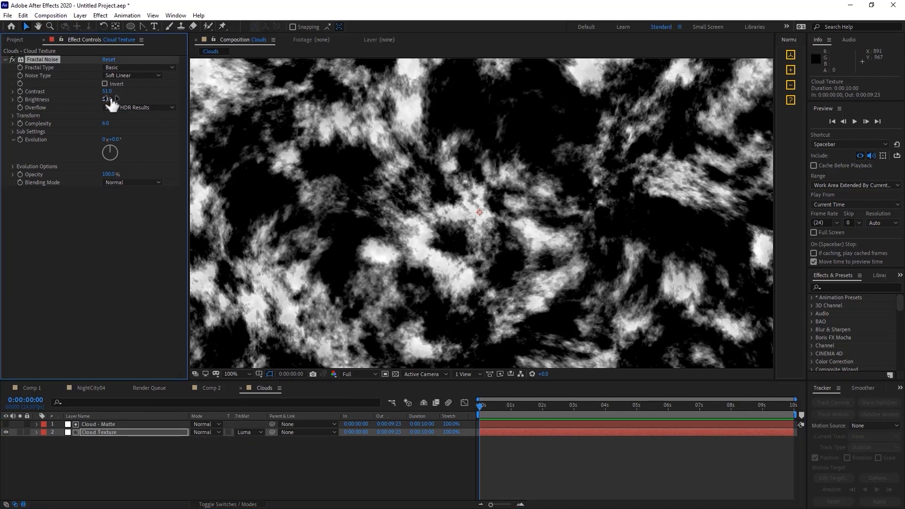
{"action": "left_click_drag", "start_coordinate": [106, 100], "coordinate": [124, 94]}
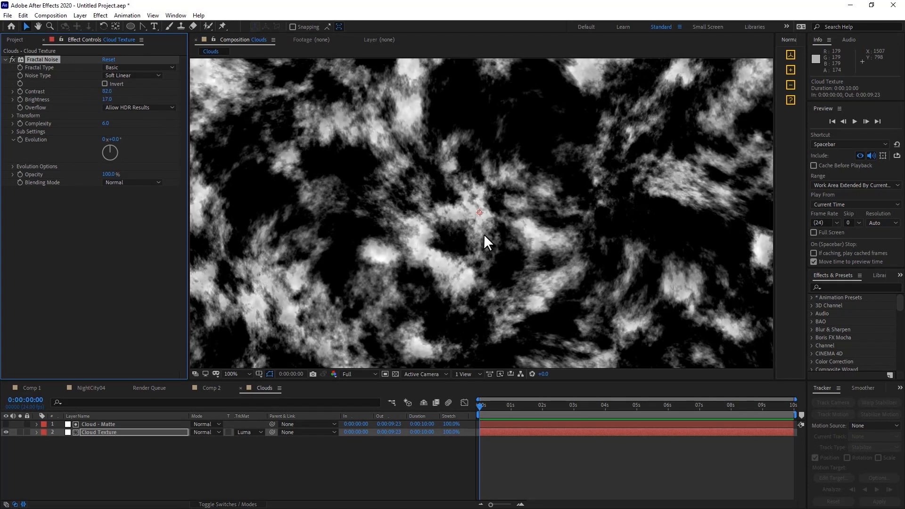
{"action": "scroll", "coordinate": [483, 234], "scroll_direction": "down", "scroll_amount": 2}
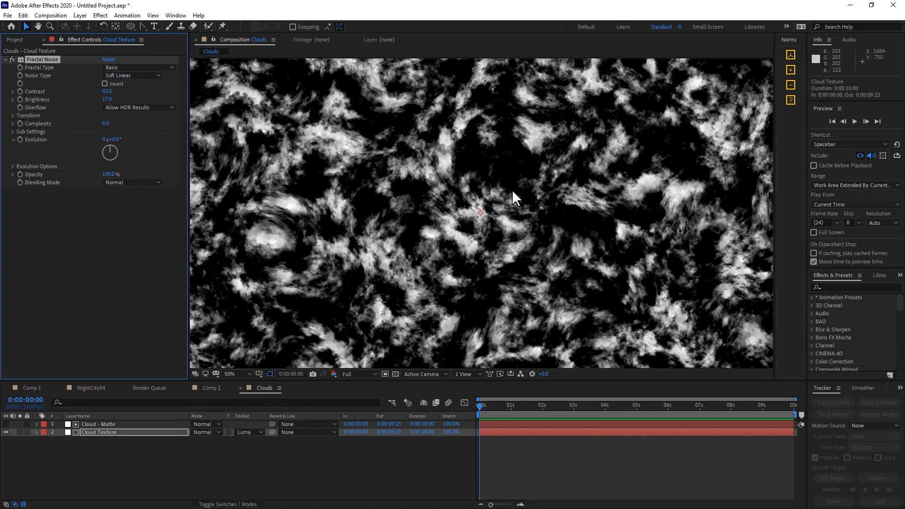
- Examine the clouds' cut-out areas with the transparency grid on and off at several magnifications
{"action": "left_click", "coordinate": [395, 374]}
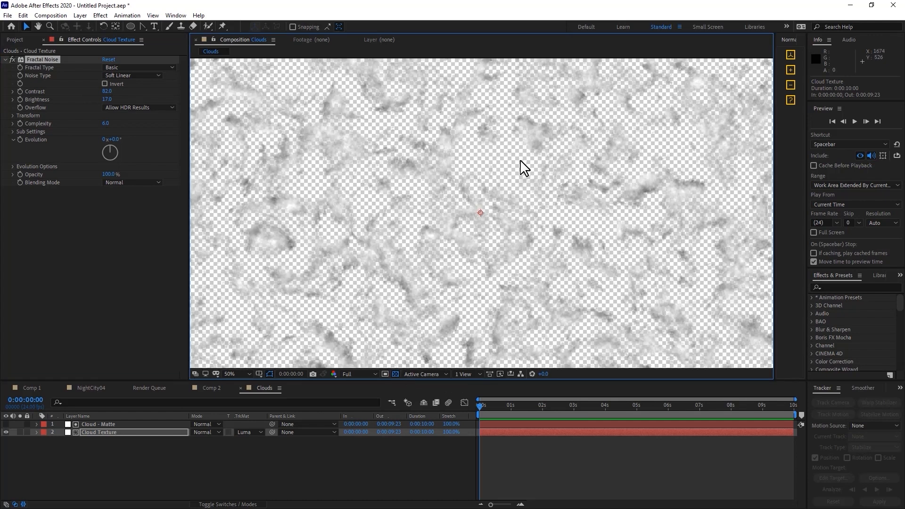
{"action": "scroll", "coordinate": [521, 162], "scroll_direction": "up", "scroll_amount": 2}
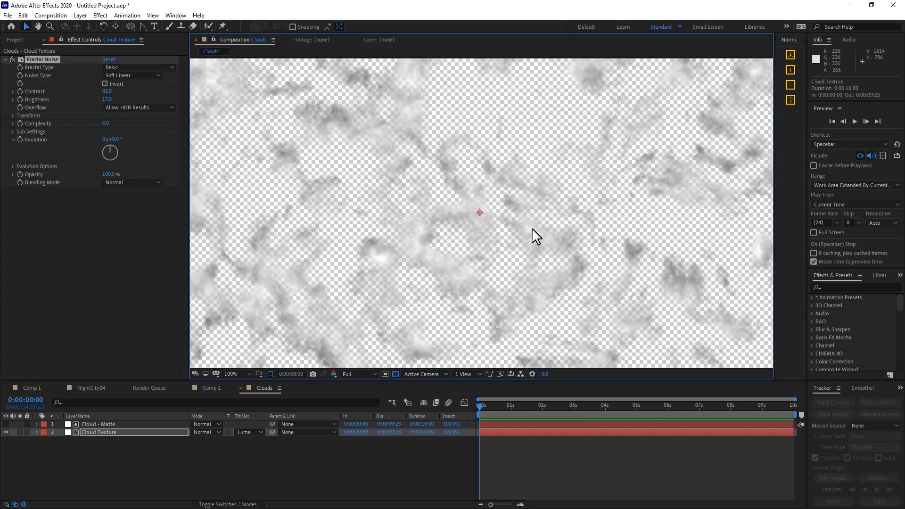
{"action": "scroll", "coordinate": [525, 231], "scroll_direction": "down", "scroll_amount": 4}
{"action": "scroll", "coordinate": [422, 188], "scroll_direction": "up", "scroll_amount": 4}
{"action": "left_click", "coordinate": [394, 373]}
{"action": "left_click", "coordinate": [395, 373]}
{"action": "left_click", "coordinate": [395, 373]}
{"action": "left_click", "coordinate": [395, 373]}
{"action": "left_click", "coordinate": [395, 372]}
{"action": "key", "text": "comma"}
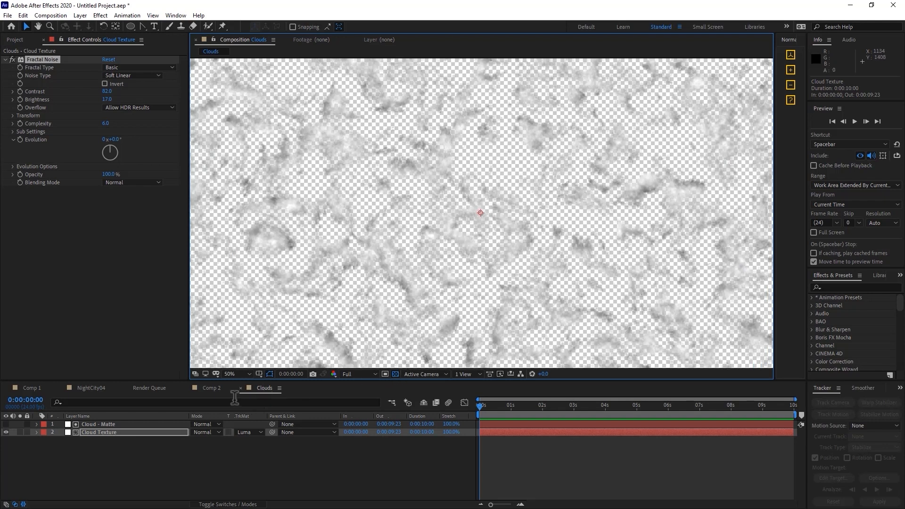
- Add the Clouds composition as the uppermost layer of Comp 2 and make it a 3D layer
{"action": "left_click", "coordinate": [218, 387]}
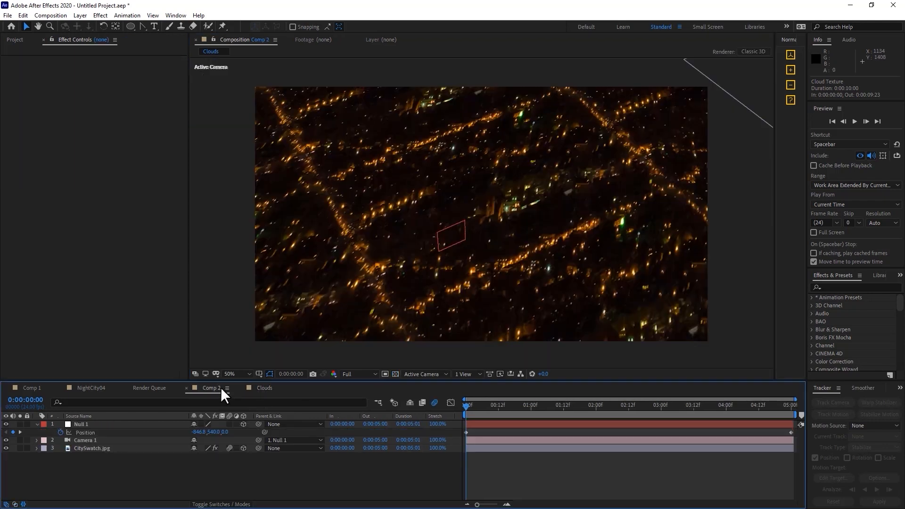
{"action": "left_click", "coordinate": [22, 41]}
{"action": "left_click_drag", "start_coordinate": [36, 139], "coordinate": [155, 422]}
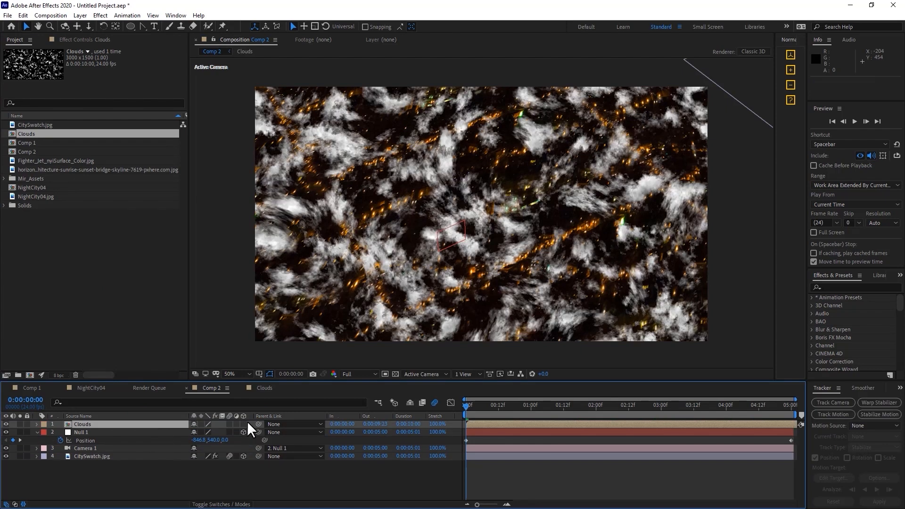
{"action": "left_click", "coordinate": [243, 424]}
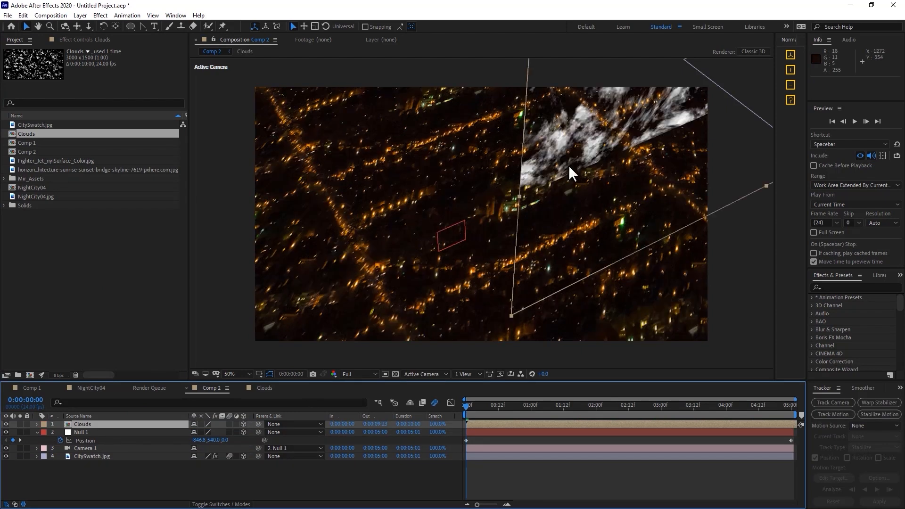
- Lay the Clouds layer parallel to the ground with an X orientation of 270° and raise it to Y position 56.9
{"action": "key", "text": "comma"}
{"action": "key", "text": "comma"}
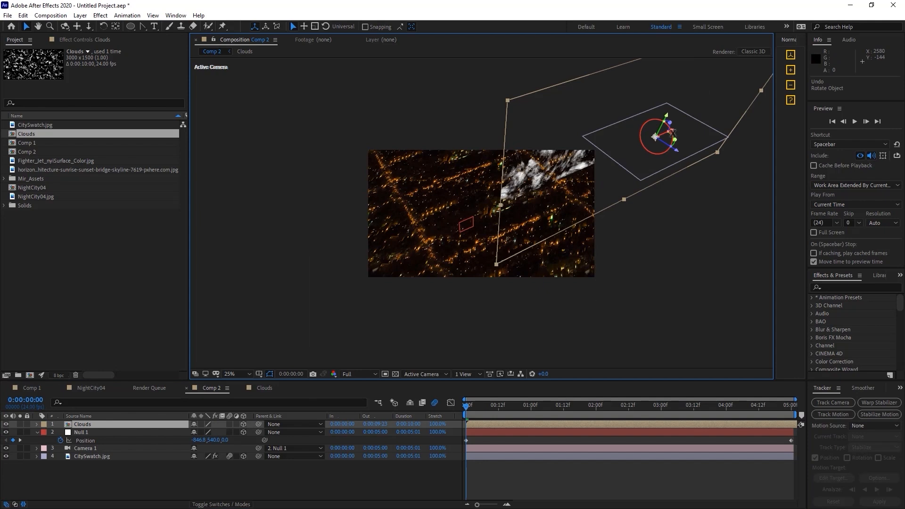
{"action": "left_click_drag", "start_coordinate": [671, 132], "coordinate": [650, 118]}
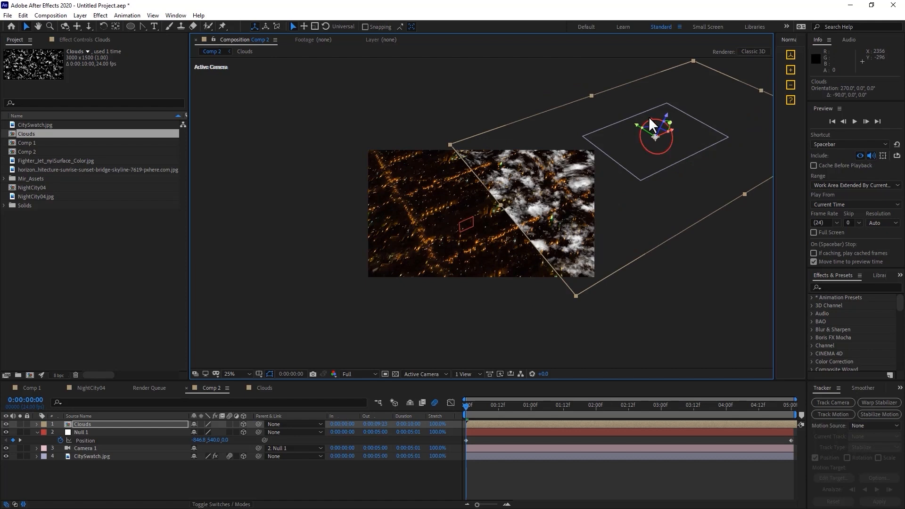
{"action": "left_click_drag", "start_coordinate": [668, 122], "coordinate": [691, 74]}
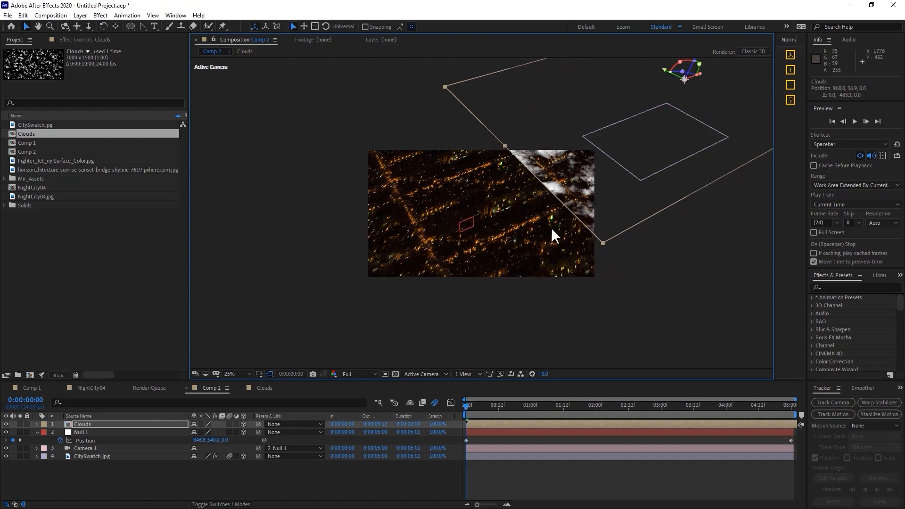
- Scale the Clouds layer uniformly to 183% and preview the flyover with motion blur enabled on it
{"action": "key", "text": "s"}
{"action": "left_click_drag", "start_coordinate": [218, 432], "coordinate": [256, 432]}
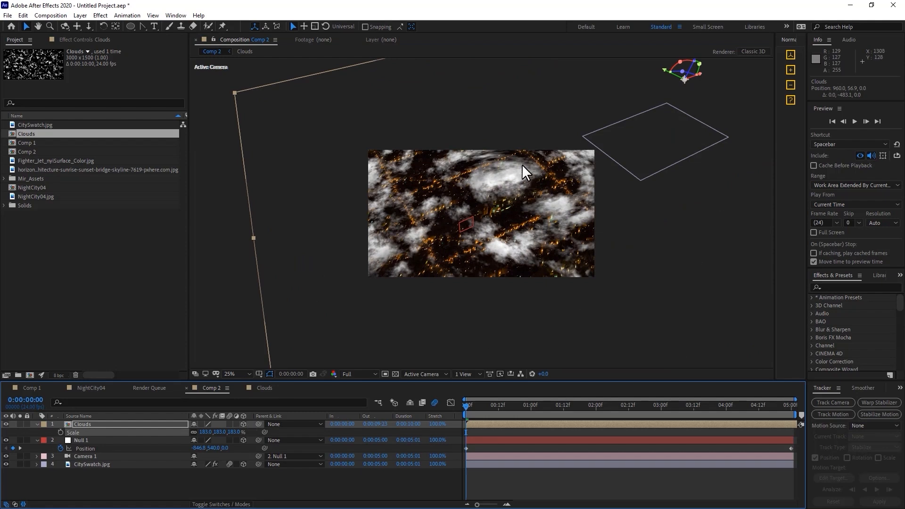
{"action": "key", "text": "period"}
{"action": "key", "text": "comma"}
{"action": "left_click", "coordinate": [855, 121]}
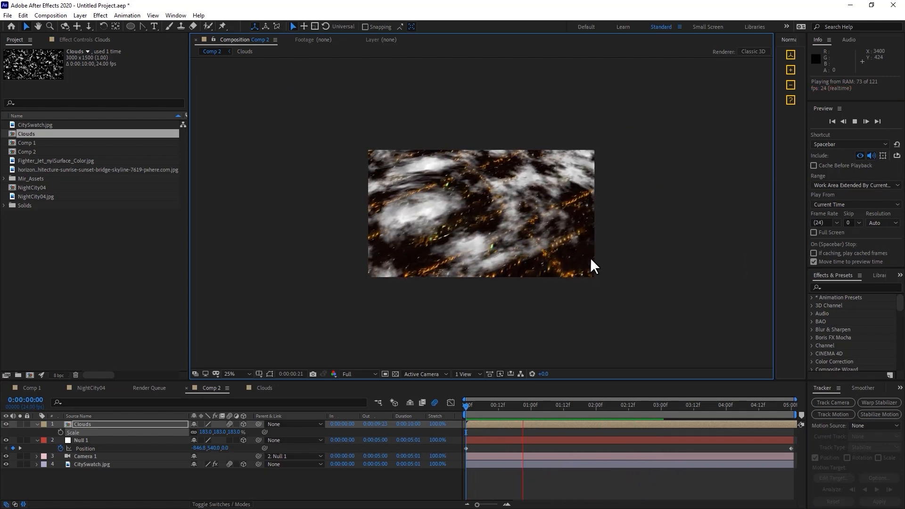
{"action": "key", "text": "space"}
- Duplicate the Clouds layer and raise the duplicate above the original to Y position -603.8
{"action": "key", "text": "comma"}
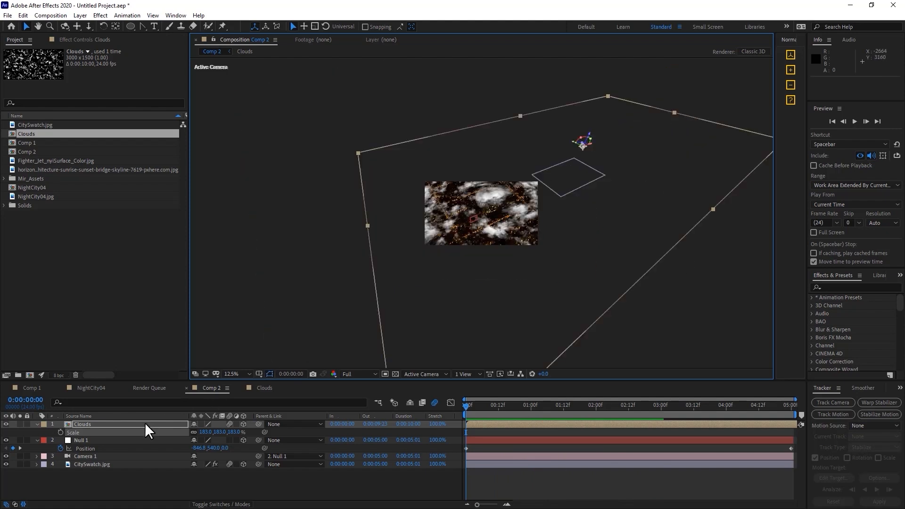
{"action": "key", "text": "ctrl+d"}
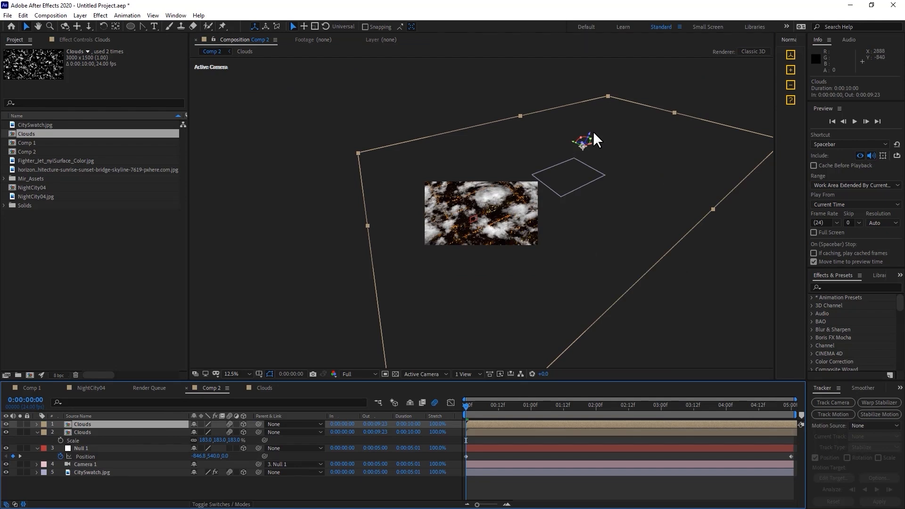
{"action": "left_click_drag", "start_coordinate": [590, 130], "coordinate": [612, 98]}
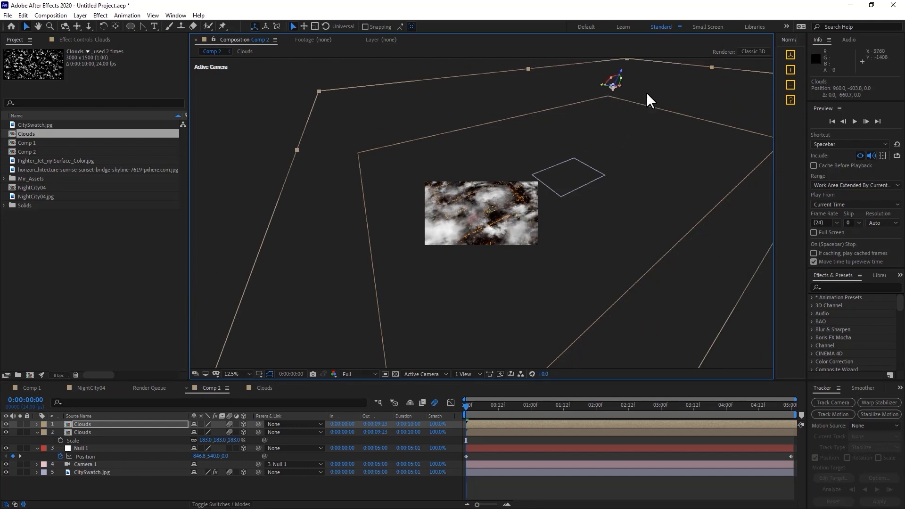
- Reposition the upper Clouds duplicate over the city and preview the flyover with both cloud layers
{"action": "left_click_drag", "start_coordinate": [621, 87], "coordinate": [597, 101]}
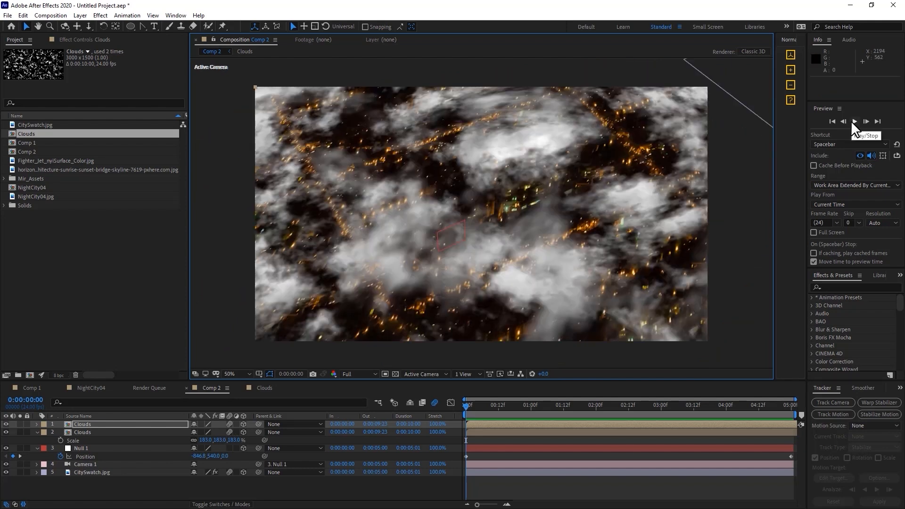
{"action": "left_click", "coordinate": [852, 121]}
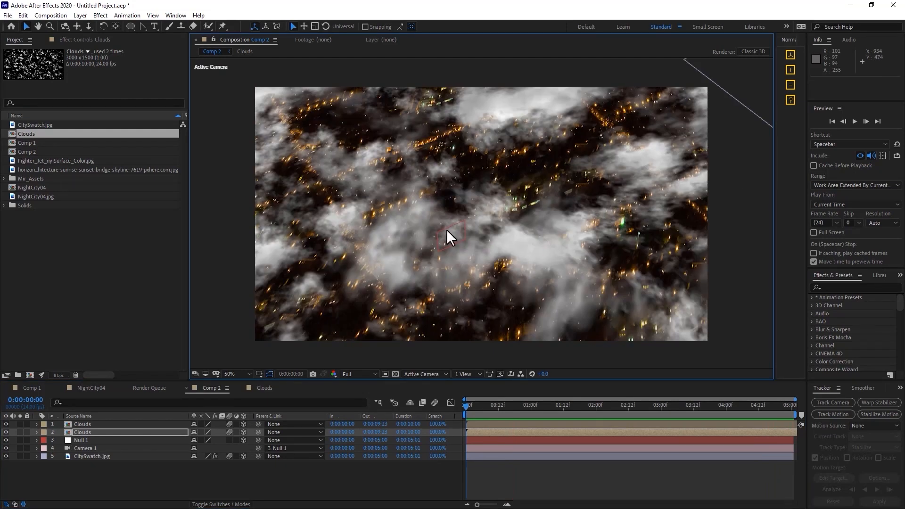
- Turn off the transparency grid in the Clouds composition and raise the Cloud - Matte layer's Fractal Noise brightness to 28
{"action": "left_click", "coordinate": [266, 389]}
{"action": "left_click", "coordinate": [86, 40]}
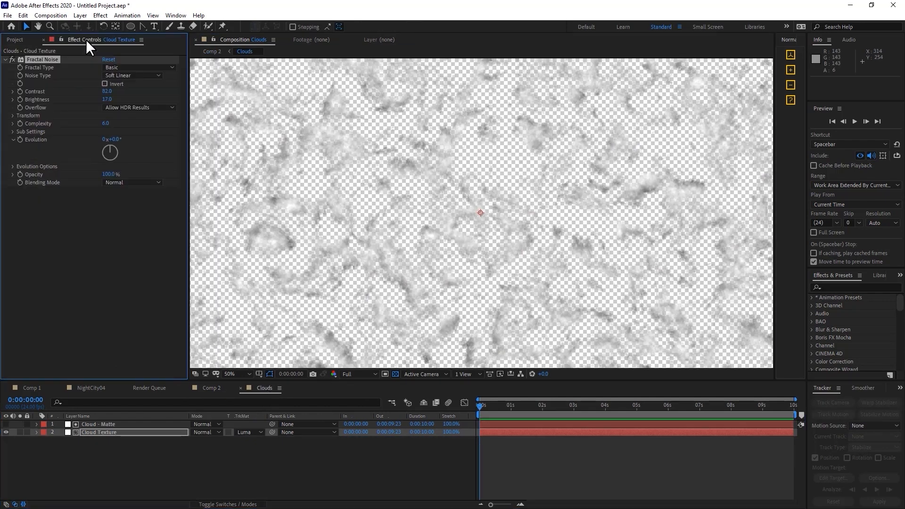
{"action": "left_click", "coordinate": [119, 424]}
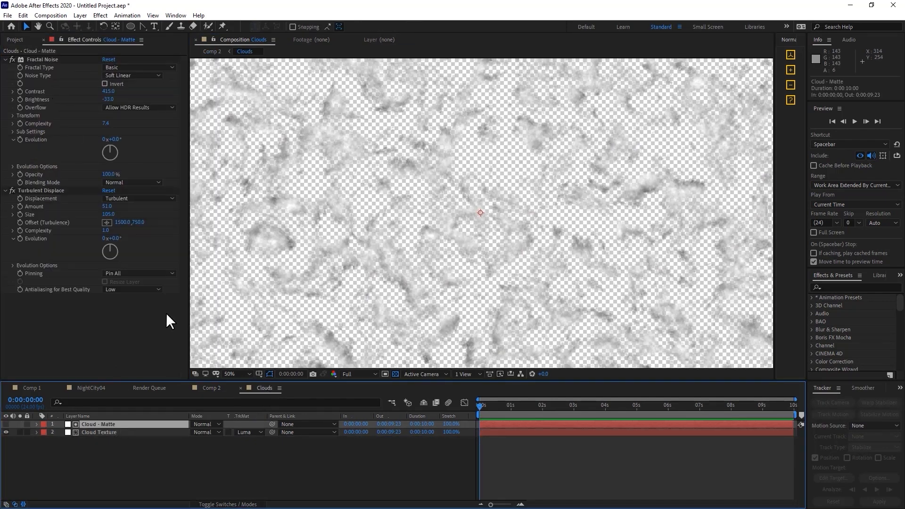
{"action": "left_click", "coordinate": [40, 59]}
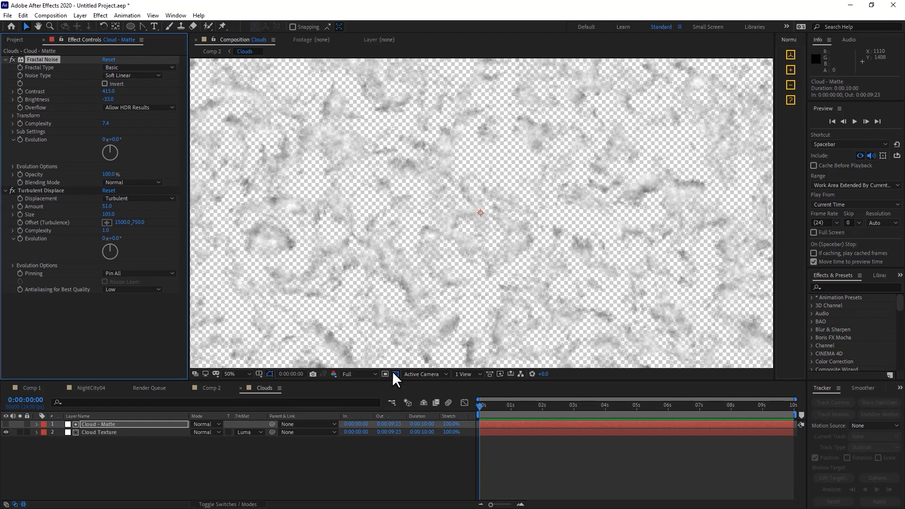
{"action": "left_click", "coordinate": [394, 373]}
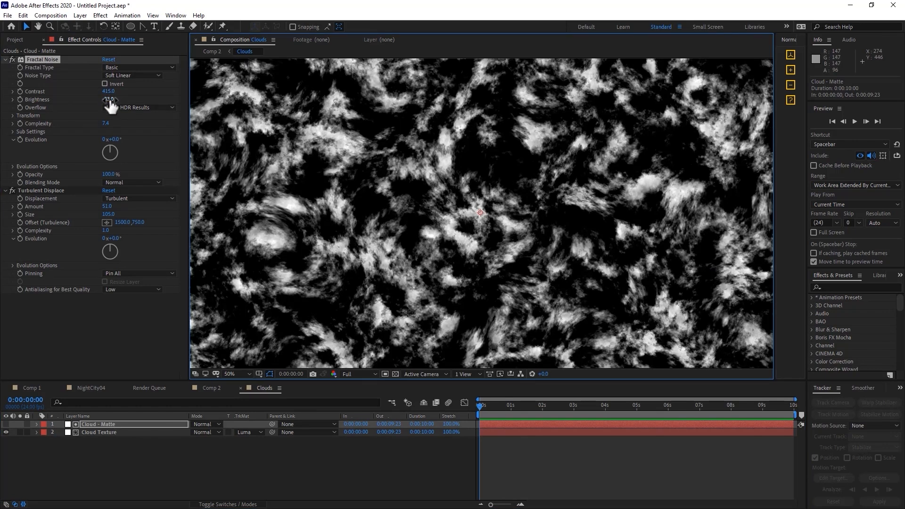
{"action": "left_click_drag", "start_coordinate": [111, 100], "coordinate": [135, 97]}
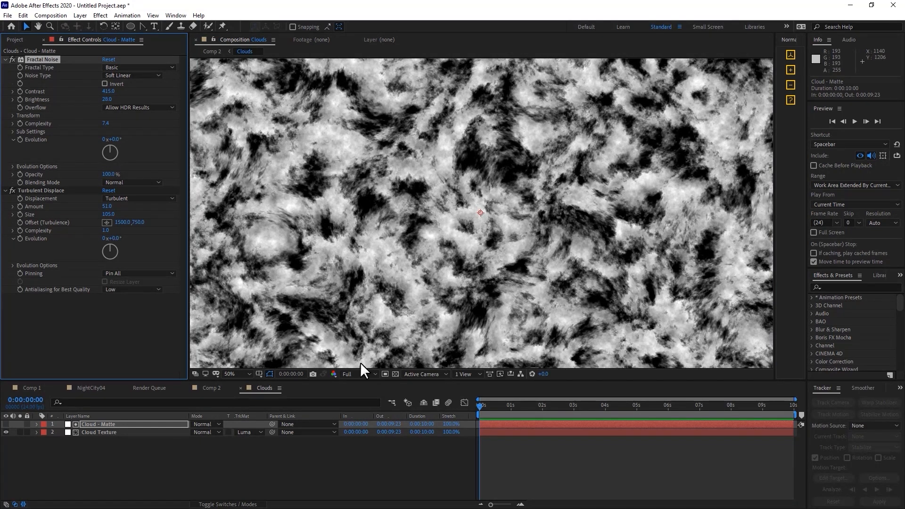
- Preview the denser clouds in Comp 2, checking the composition's motion blur setting between playbacks
{"action": "left_click", "coordinate": [216, 388]}
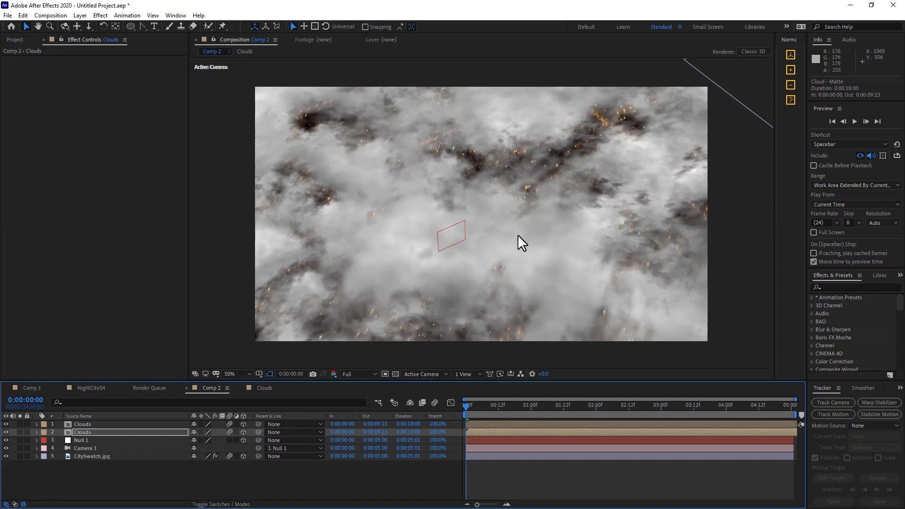
{"action": "left_click", "coordinate": [854, 122]}
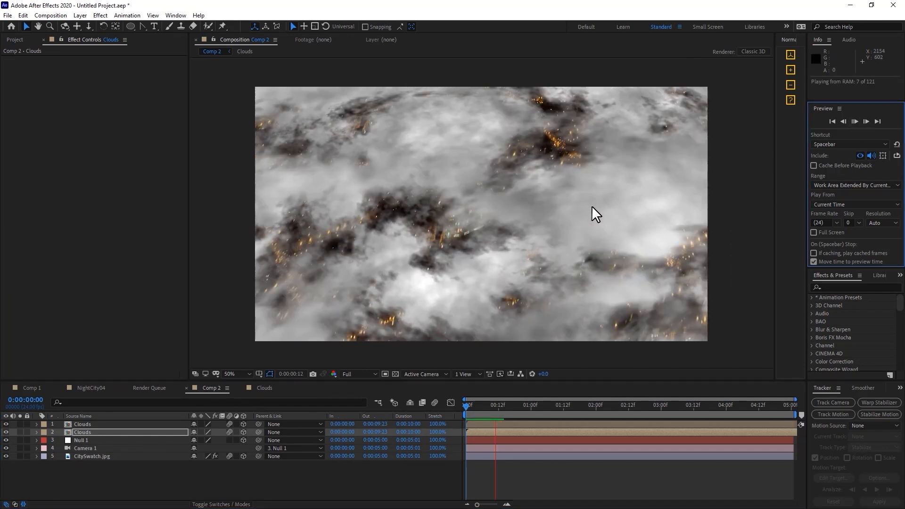
{"action": "left_click", "coordinate": [709, 187]}
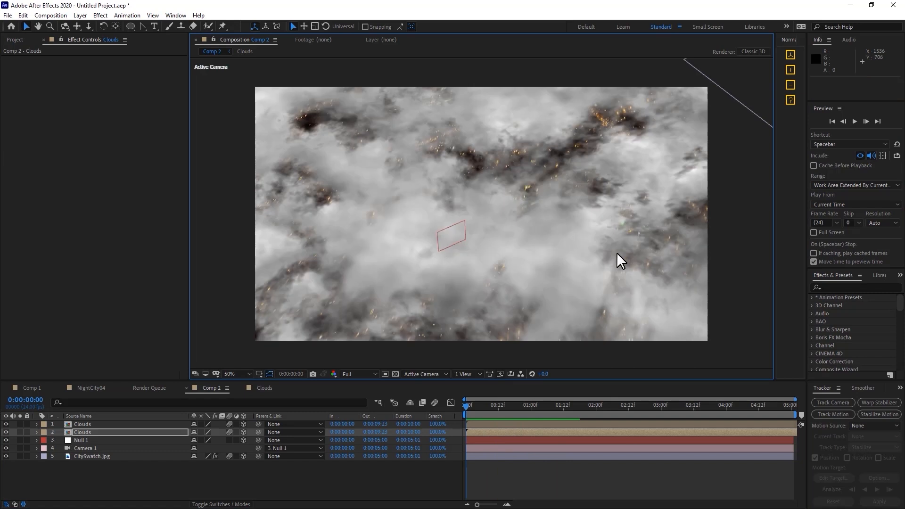
{"action": "left_click", "coordinate": [433, 402]}
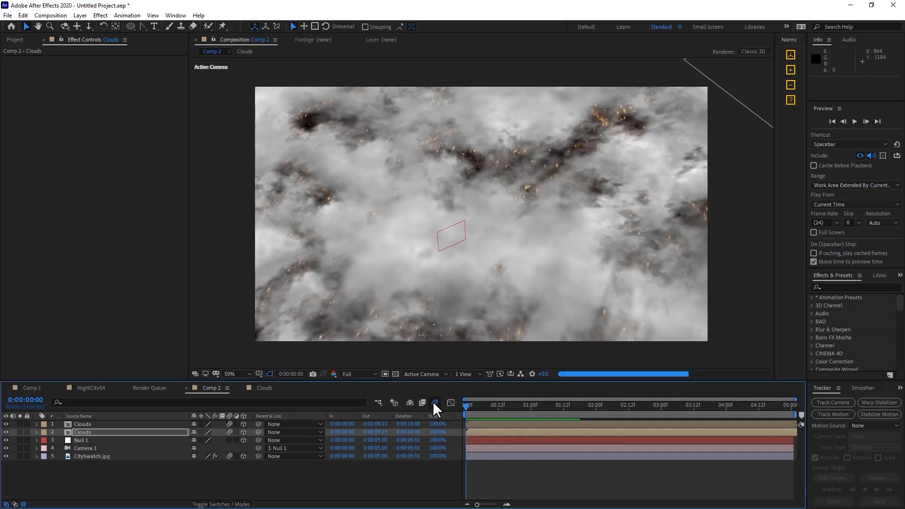
{"action": "left_click", "coordinate": [856, 121]}
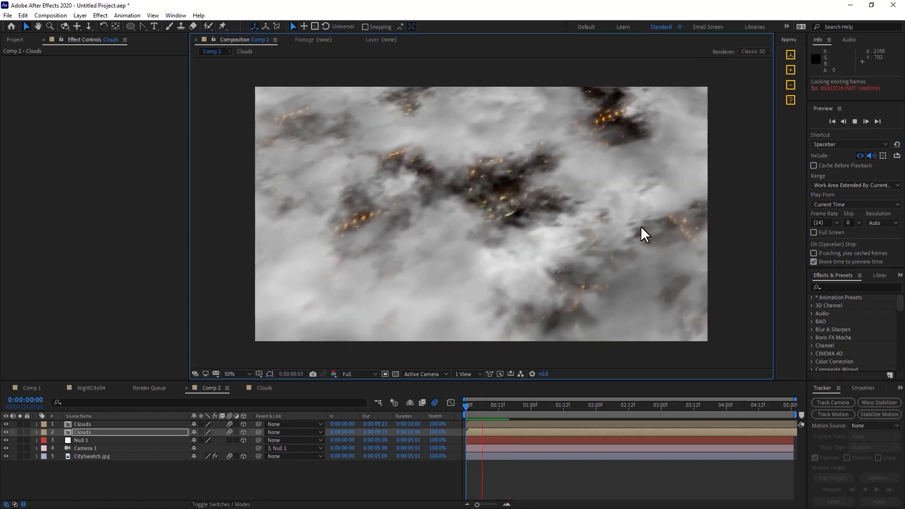
{"action": "left_click", "coordinate": [489, 192]}
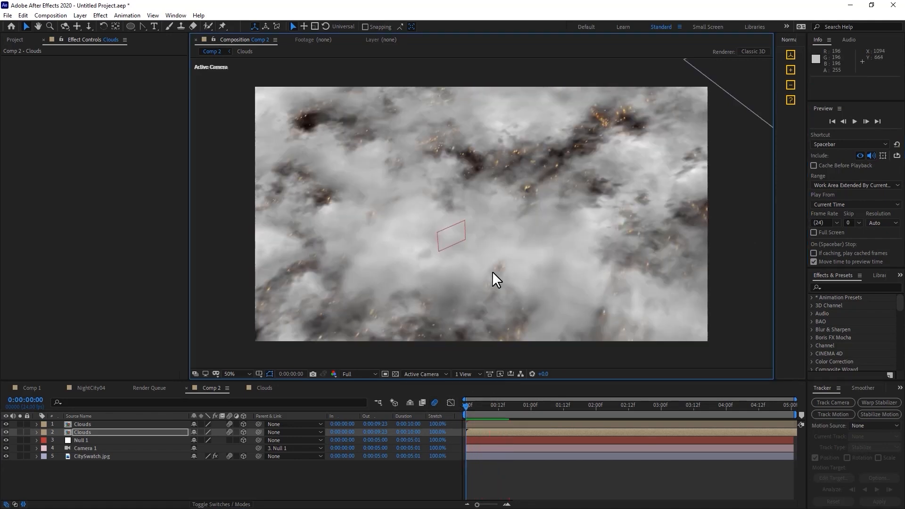
- Set the Cloud - Matte layer's Fractal Noise brightness to 2 and scrub Comp 2 to 0:00:03:14
{"action": "left_click", "coordinate": [272, 389]}
{"action": "left_click_drag", "start_coordinate": [102, 99], "coordinate": [96, 103]}
{"action": "right_click", "coordinate": [96, 103]}
{"action": "left_click", "coordinate": [91, 96]}
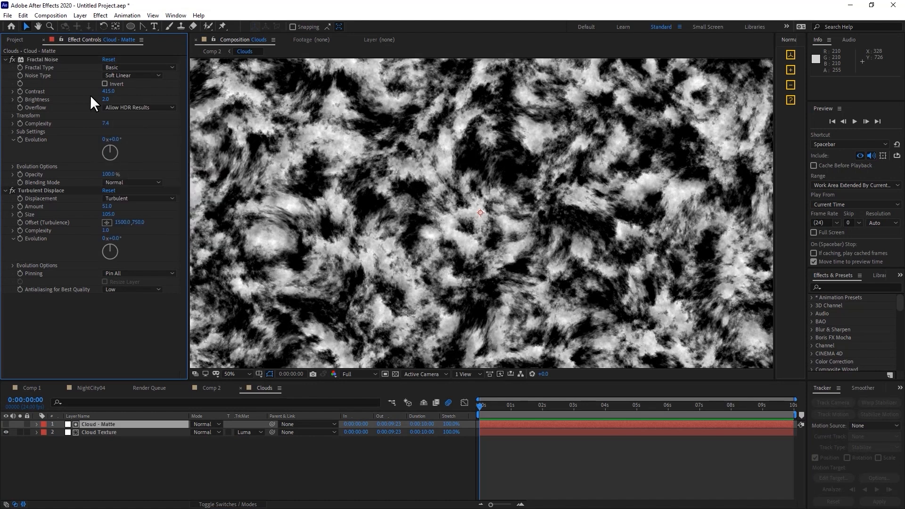
{"action": "left_click", "coordinate": [218, 389]}
{"action": "left_click_drag", "start_coordinate": [485, 414], "coordinate": [699, 410]}
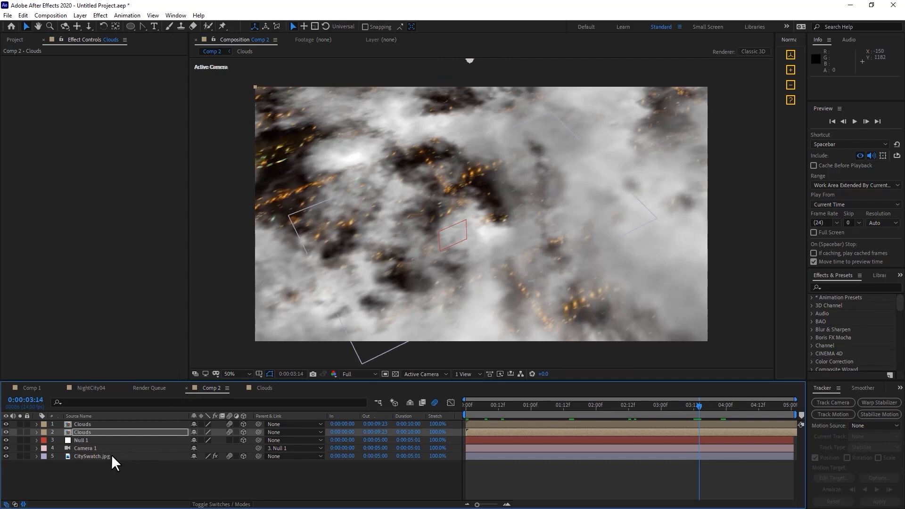
- Place CitySwatch.jpg directly below the two Clouds layers, and solo the city and each Clouds layer in turn
{"action": "left_click_drag", "start_coordinate": [111, 455], "coordinate": [103, 438]}
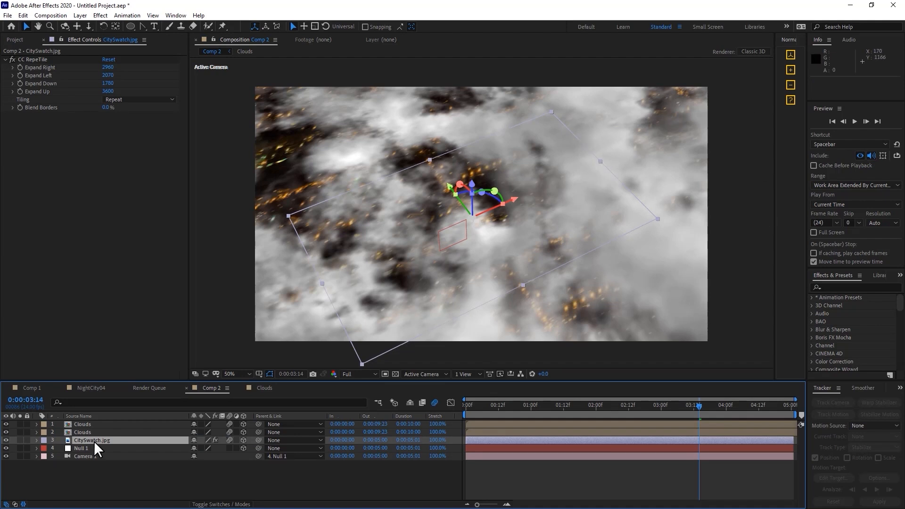
{"action": "left_click", "coordinate": [20, 440]}
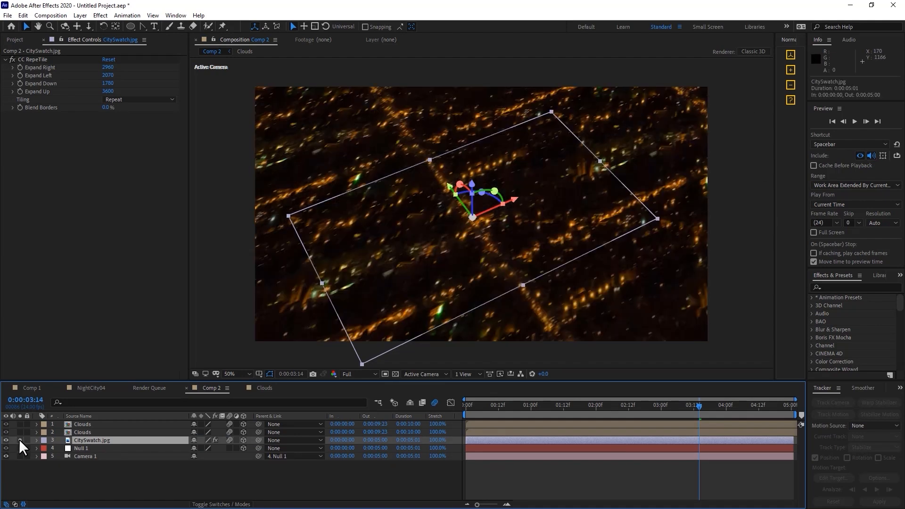
{"action": "left_click", "coordinate": [20, 436]}
{"action": "left_click", "coordinate": [20, 431]}
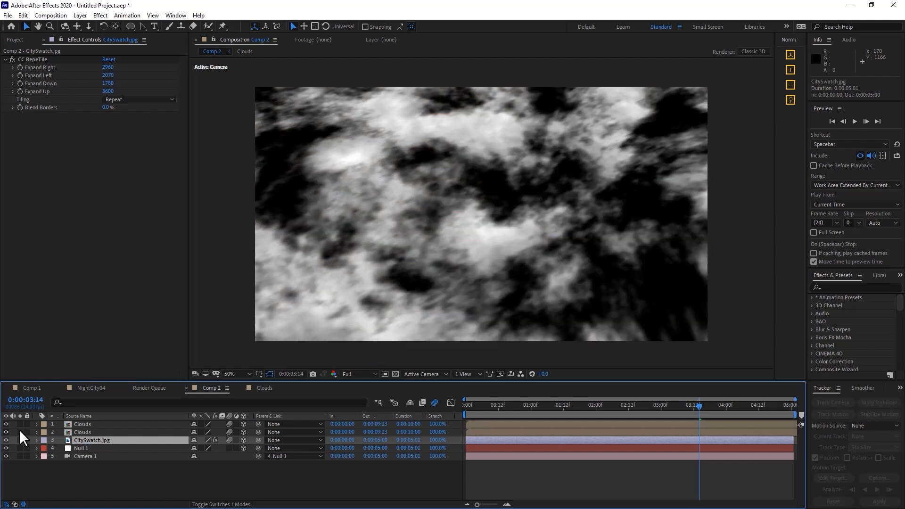
{"action": "left_click", "coordinate": [20, 430]}
{"action": "left_click", "coordinate": [20, 423]}
{"action": "left_click", "coordinate": [19, 424]}
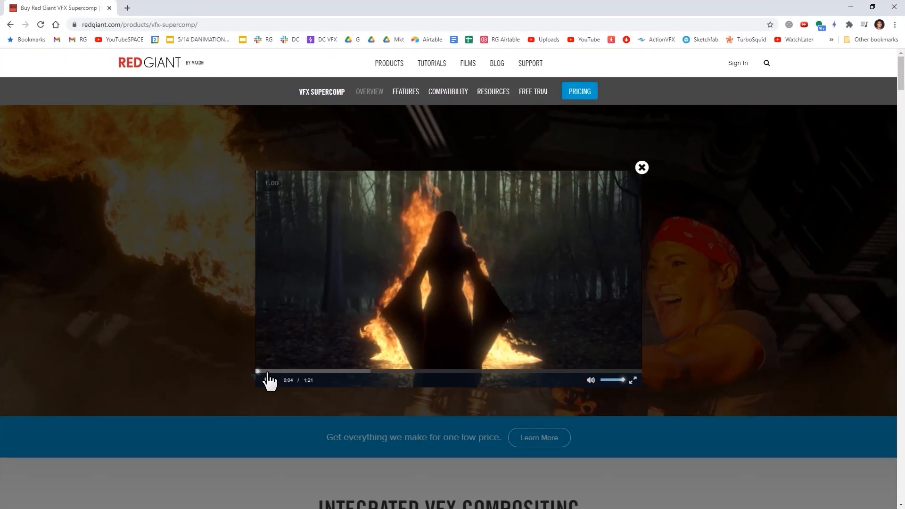
- Switch to the browser and view the VFX Supercomp video on the Red Giant product page
{"action": "left_click", "coordinate": [267, 371]}
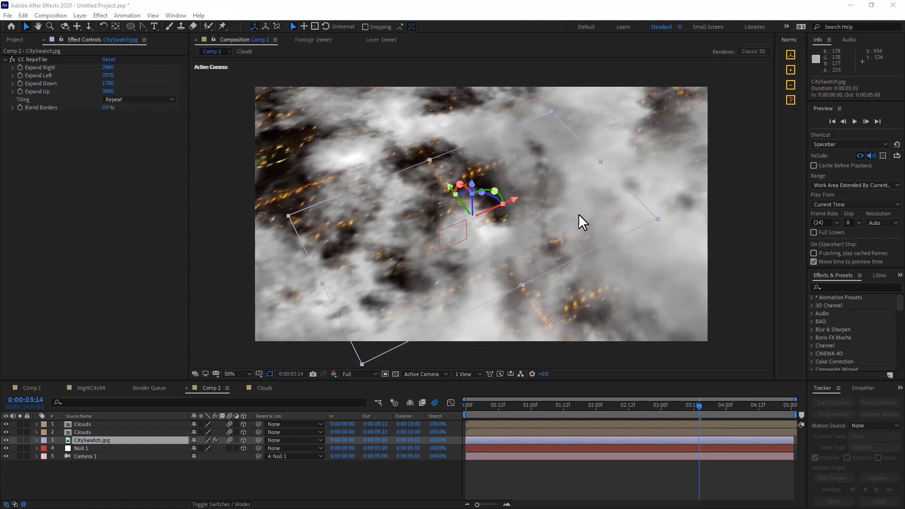
- Undo the earlier pre-compose, then pre-compose CitySwatch.jpg as BG with all attributes moved and collapse transformations on it
{"action": "key", "text": "ctrl+z"}
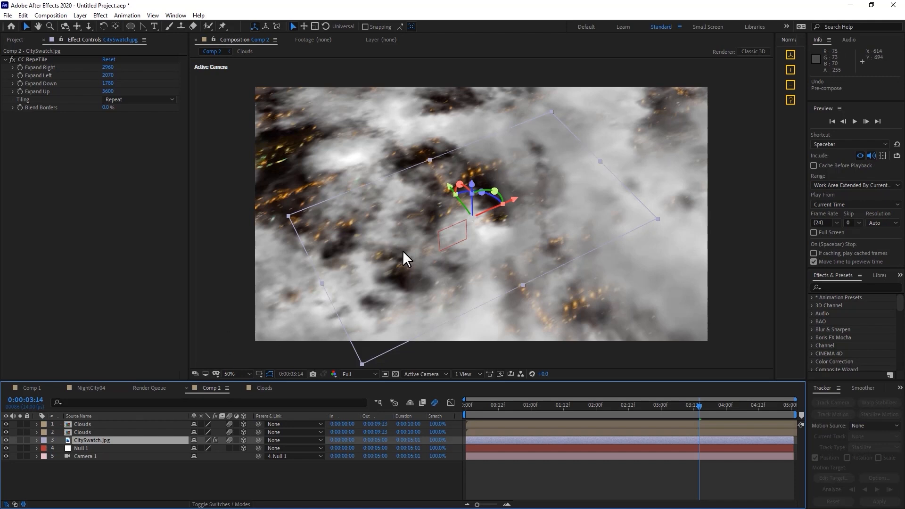
{"action": "right_click", "coordinate": [104, 443]}
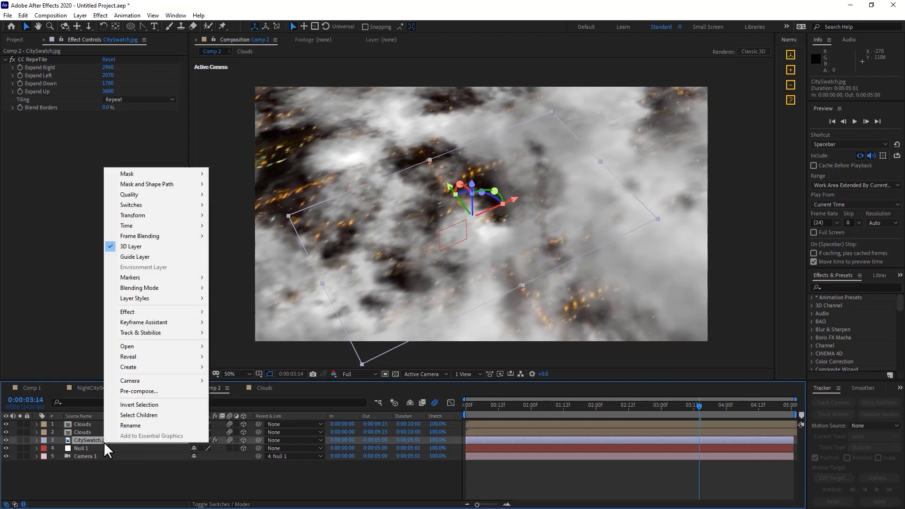
{"action": "left_click", "coordinate": [179, 391]}
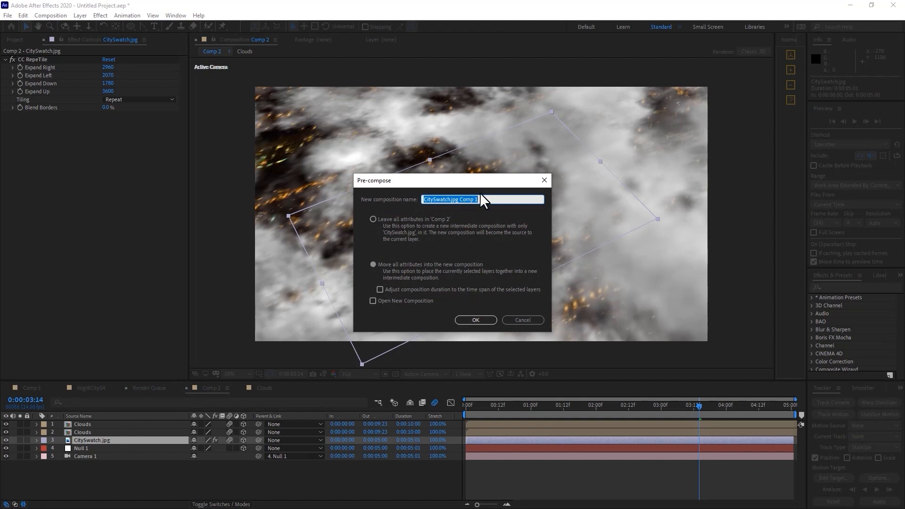
{"action": "type", "text": "BG"}
{"action": "left_click", "coordinate": [481, 318]}
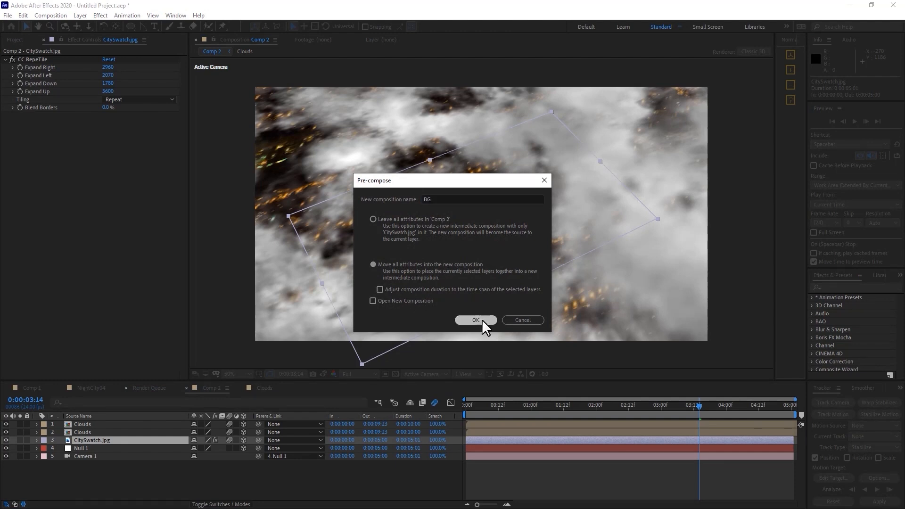
{"action": "left_click", "coordinate": [201, 440]}
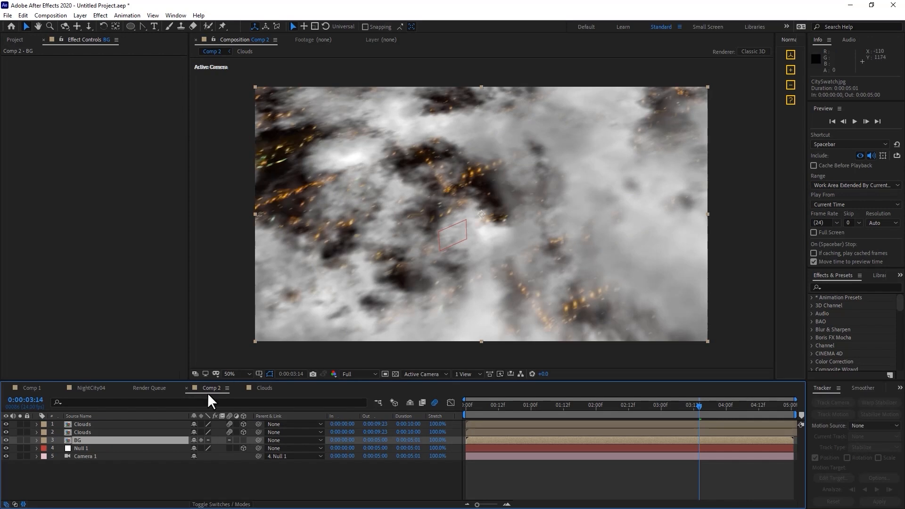
- Hide both Clouds layers and scrub Comp 2 back to the start to check the BG layer alone
{"action": "left_click_drag", "start_coordinate": [5, 423], "coordinate": [5, 432]}
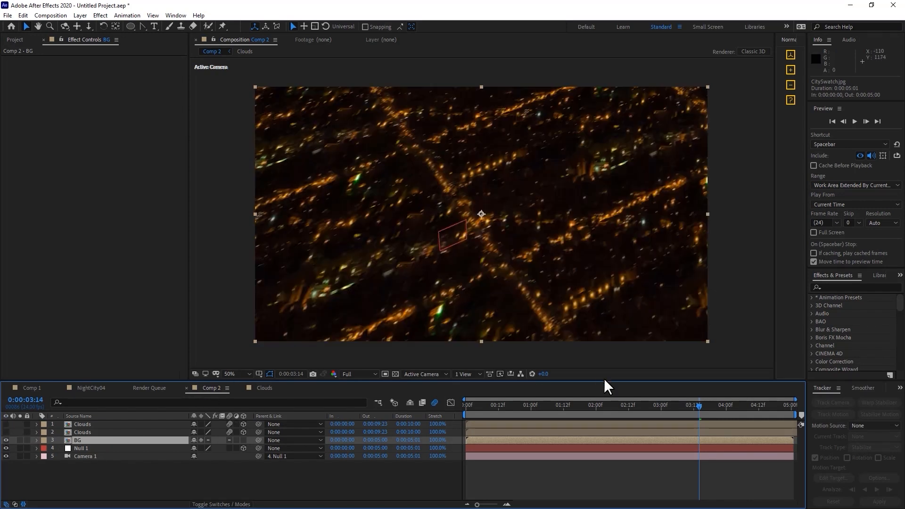
{"action": "left_click_drag", "start_coordinate": [561, 405], "coordinate": [440, 409]}
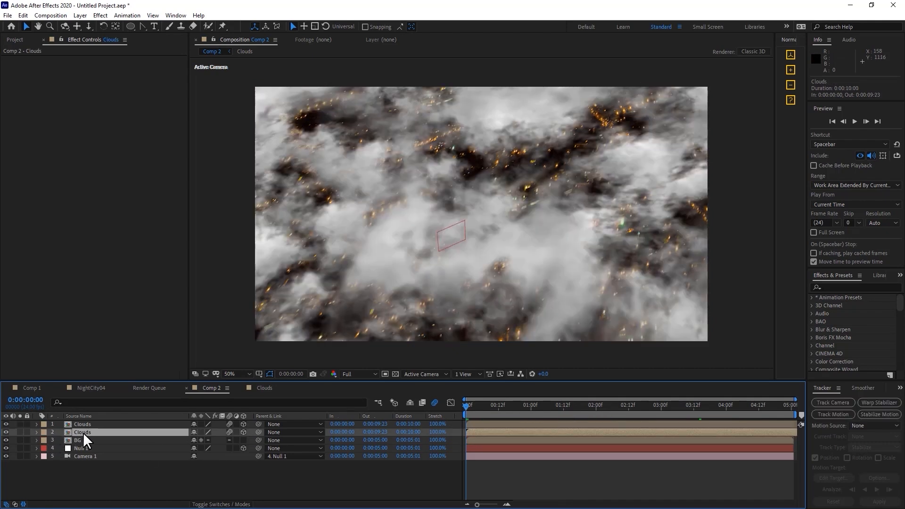
- Pre-compose the lower and upper Clouds layers separately and collapse transformations on both resulting layers
{"action": "right_click", "coordinate": [83, 432]}
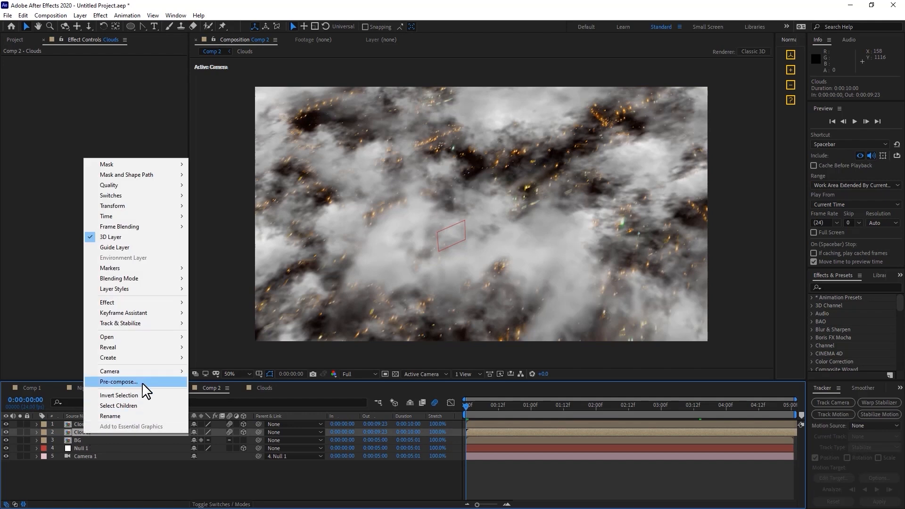
{"action": "left_click", "coordinate": [119, 381]}
{"action": "left_click", "coordinate": [490, 319]}
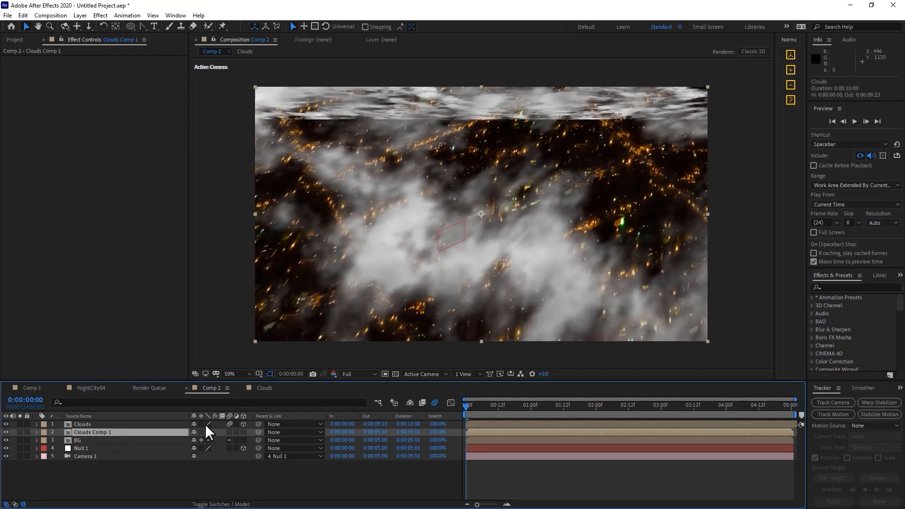
{"action": "right_click", "coordinate": [127, 424]}
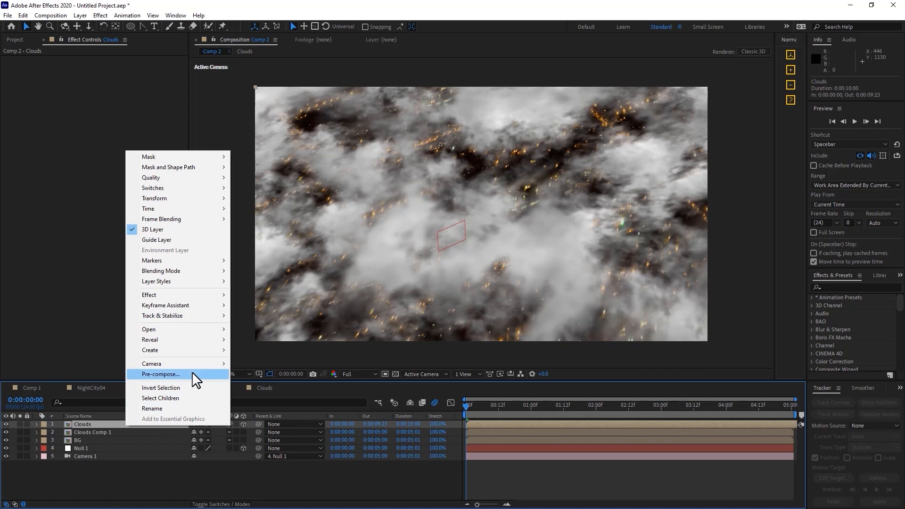
{"action": "left_click", "coordinate": [196, 319]}
{"action": "left_click", "coordinate": [473, 319]}
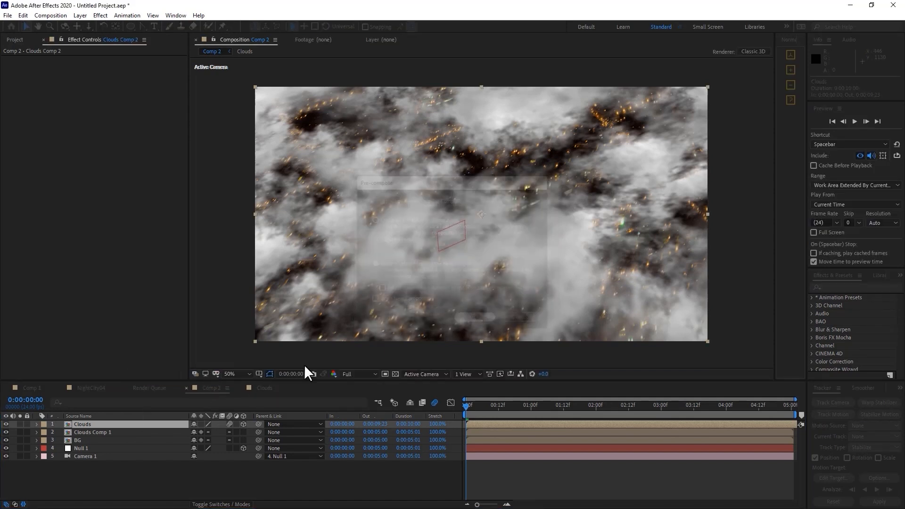
{"action": "left_click", "coordinate": [201, 424]}
- Rename the lower cloud layer BG Clouds and the upper one FG CLouds
{"action": "left_click", "coordinate": [127, 432]}
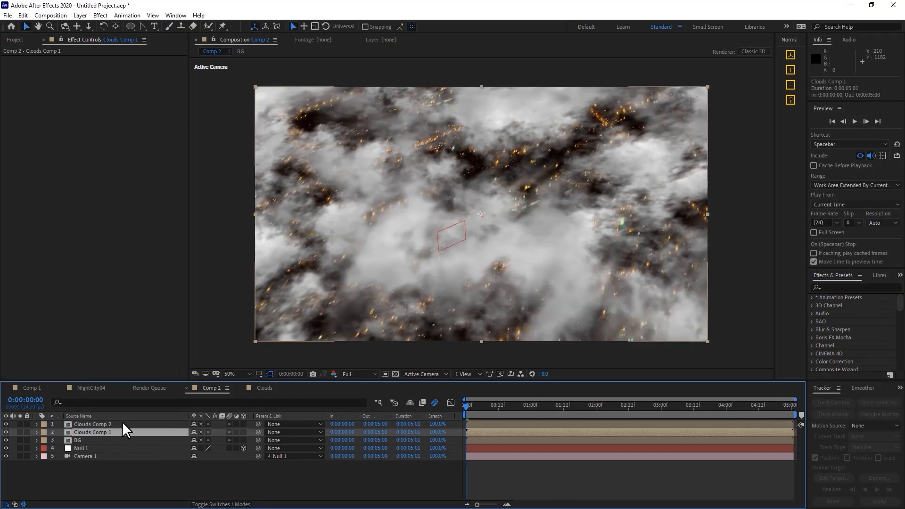
{"action": "key", "text": "Return"}
{"action": "type", "text": "BG"}
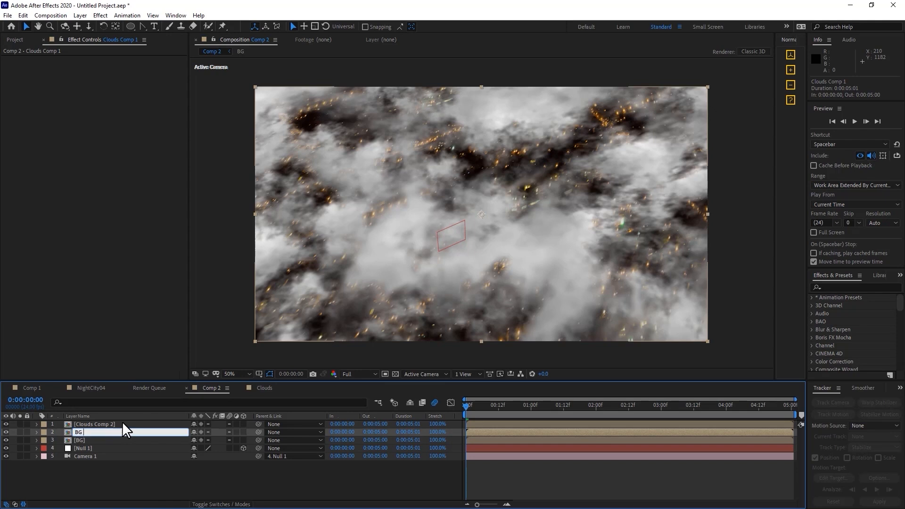
{"action": "type", "text": " Clouds"}
{"action": "key", "text": "Return"}
{"action": "left_click", "coordinate": [111, 417]}
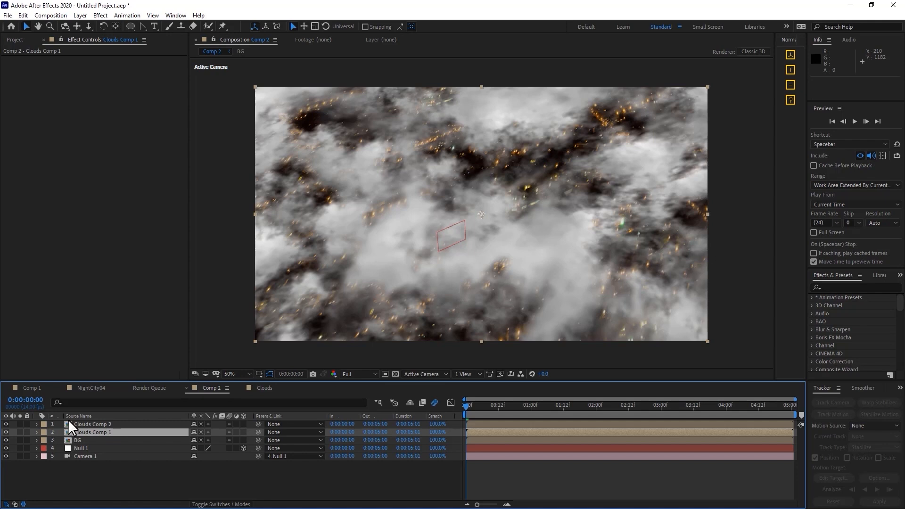
{"action": "left_click", "coordinate": [87, 424]}
{"action": "key", "text": "Return"}
{"action": "type", "text": "FG CLouds"}
{"action": "key", "text": "Return"}
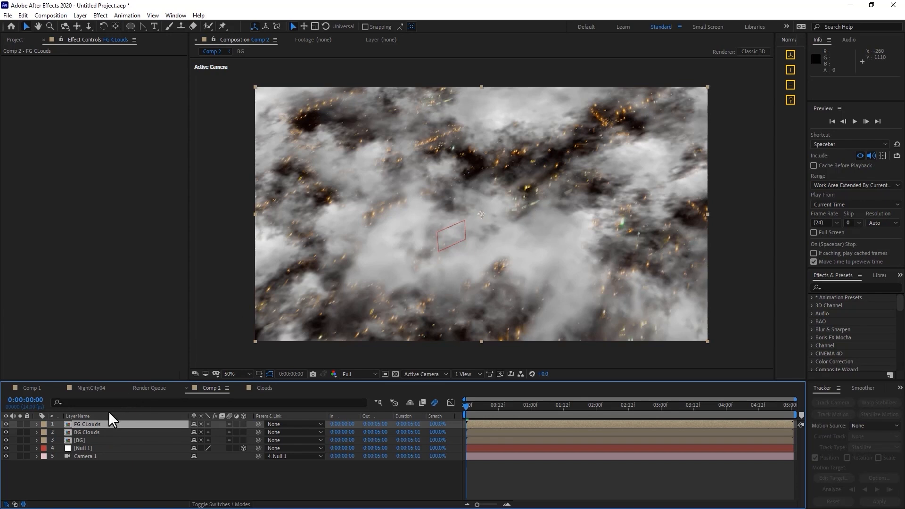
- Apply the RG VFX Supercomp effect to the FG CLouds, BG Clouds and BG layers together
{"action": "left_click", "coordinate": [83, 439], "text": "shift"}
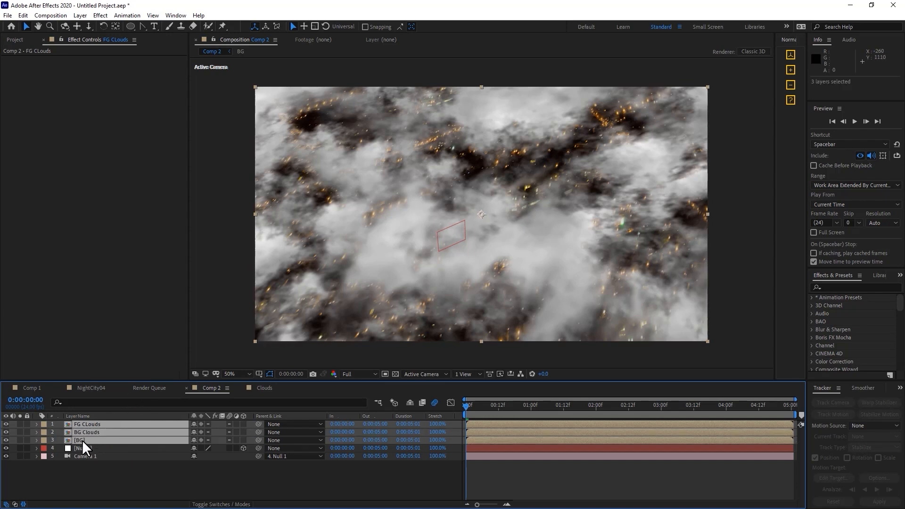
{"action": "right_click", "coordinate": [82, 439]}
{"action": "mouse_move", "coordinate": [159, 311]}
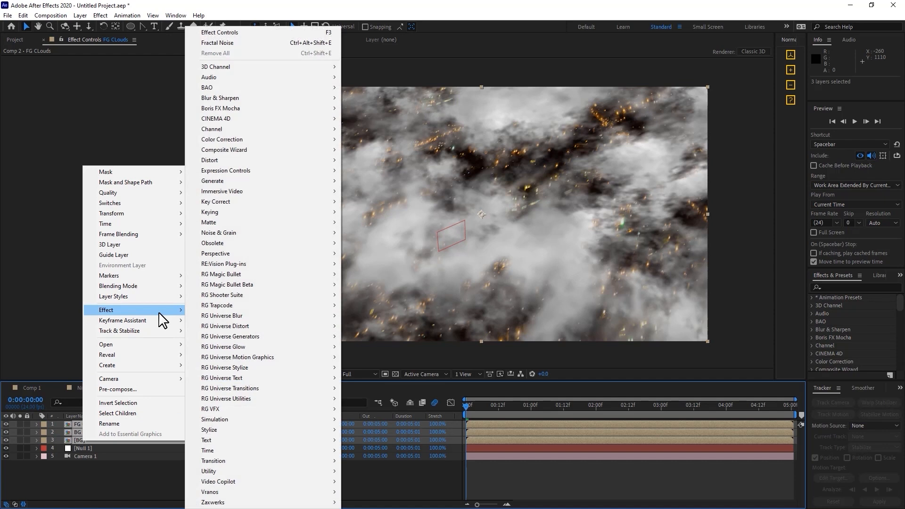
{"action": "mouse_move", "coordinate": [285, 409]}
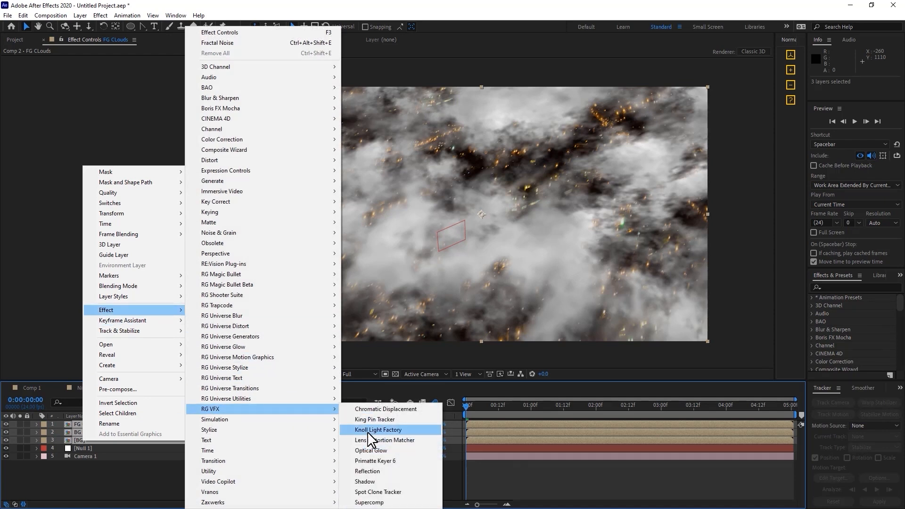
{"action": "left_click", "coordinate": [369, 502]}
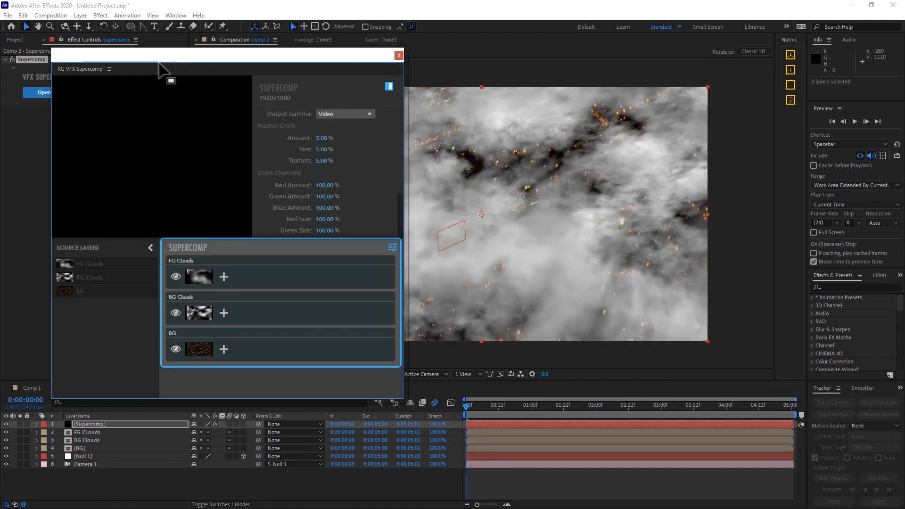
- Dock the floating Supercomp panel between the effect controls and the composition view, and narrow it to enlarge the composition view
{"action": "left_click_drag", "start_coordinate": [165, 64], "coordinate": [500, 126]}
{"action": "left_click_drag", "start_coordinate": [422, 131], "coordinate": [203, 165]}
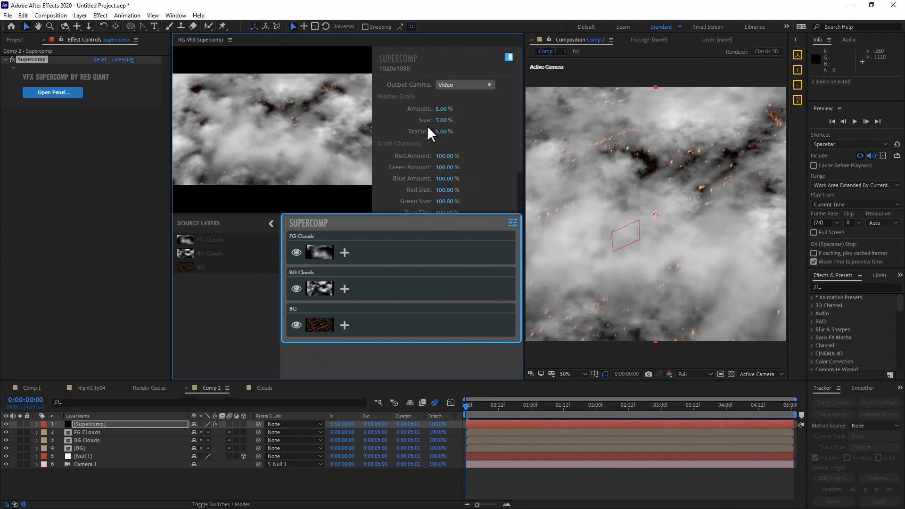
{"action": "left_click_drag", "start_coordinate": [525, 126], "coordinate": [435, 139]}
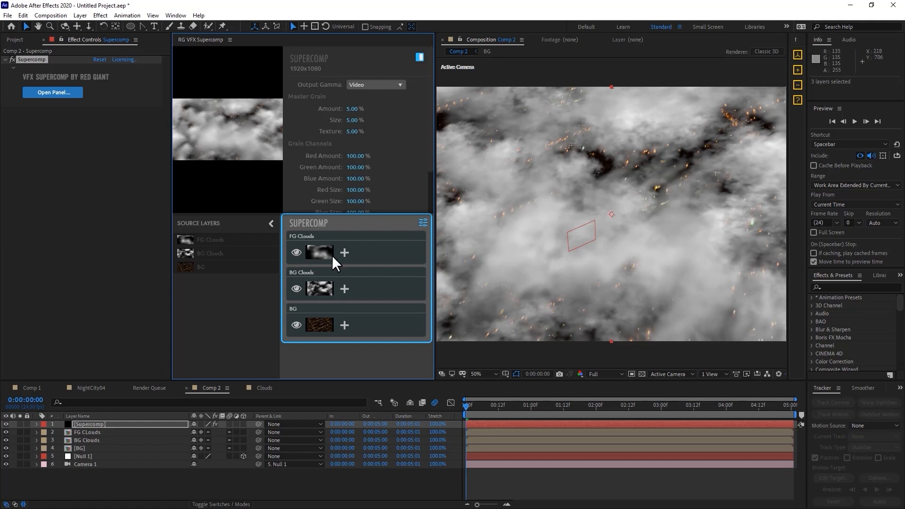
- Hide FG Clouds inside Supercomp and toggle BG Clouds off and on, leaving BG Clouds visible
{"action": "left_click", "coordinate": [296, 252]}
{"action": "left_click", "coordinate": [298, 288]}
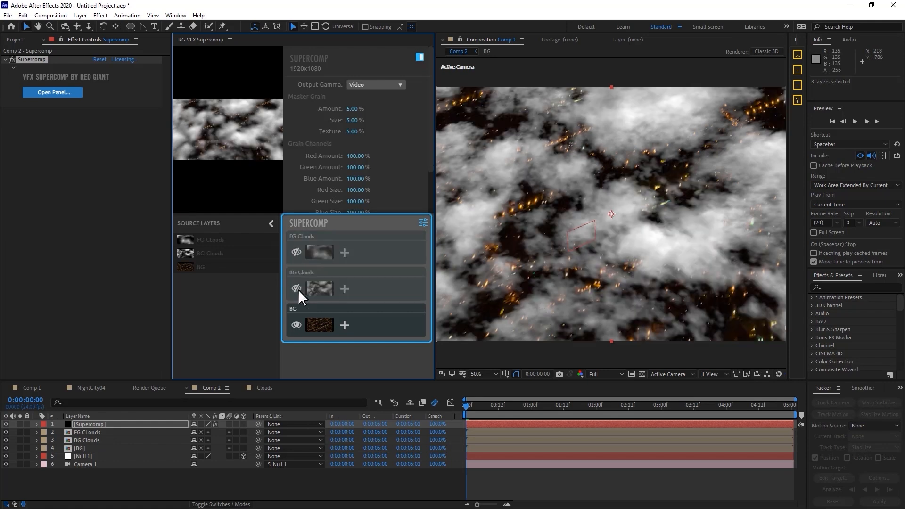
{"action": "left_click", "coordinate": [297, 289]}
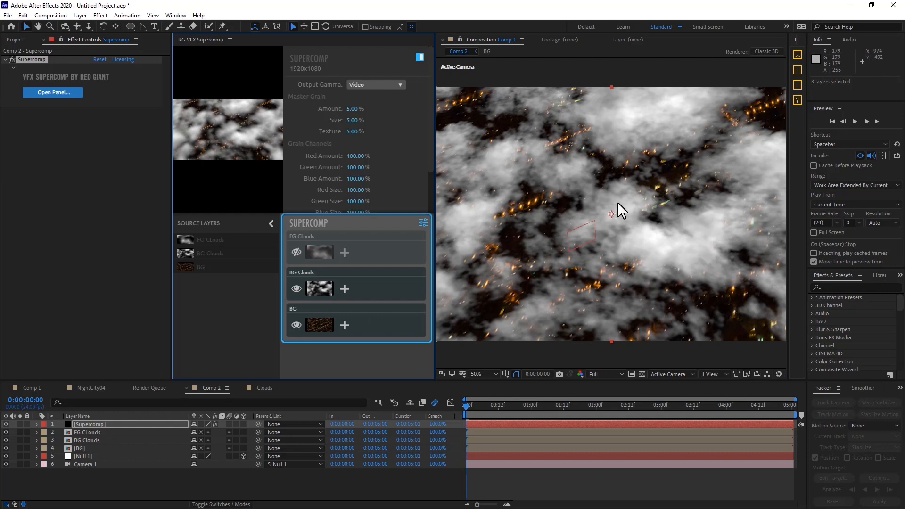
{"action": "left_click", "coordinate": [296, 288]}
{"action": "left_click", "coordinate": [296, 289]}
- Add a Haze effect to BG Clouds in Supercomp with an amount of 90.20%
{"action": "left_click", "coordinate": [344, 286]}
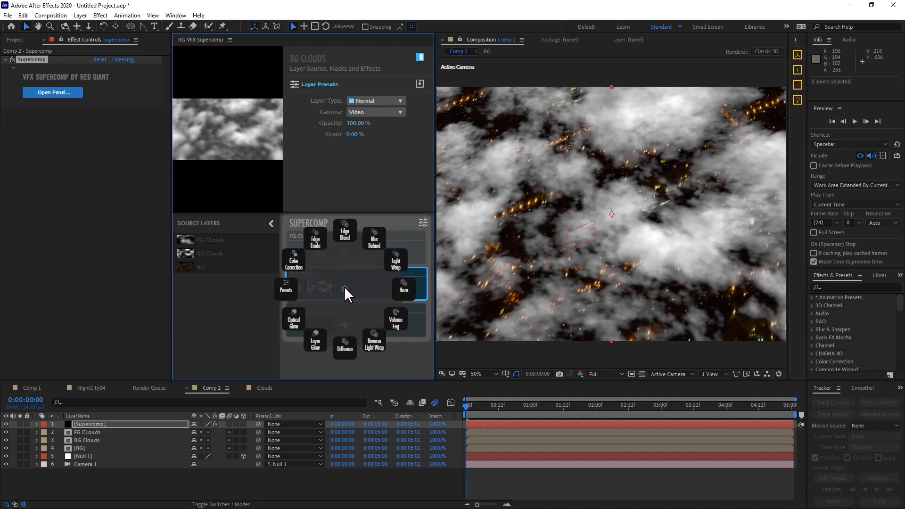
{"action": "left_click", "coordinate": [403, 290]}
{"action": "left_click_drag", "start_coordinate": [349, 83], "coordinate": [450, 83]}
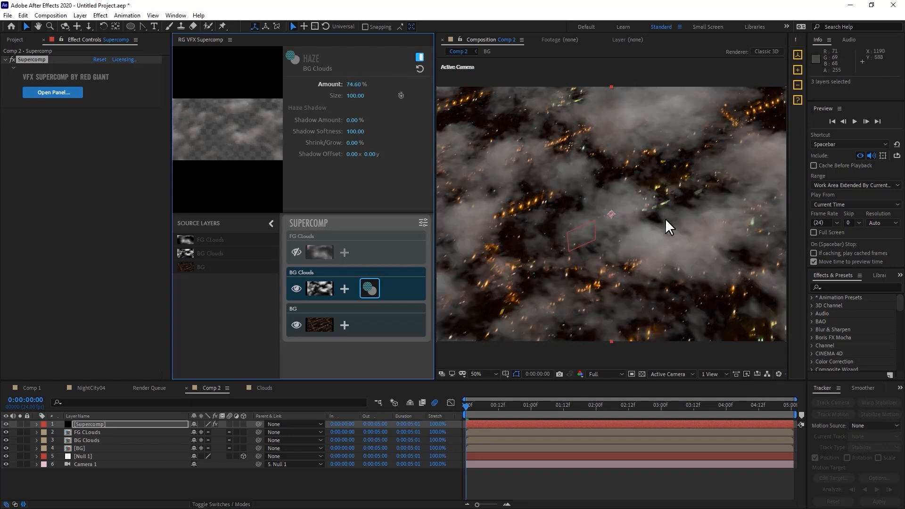
{"action": "left_click_drag", "start_coordinate": [357, 83], "coordinate": [377, 84]}
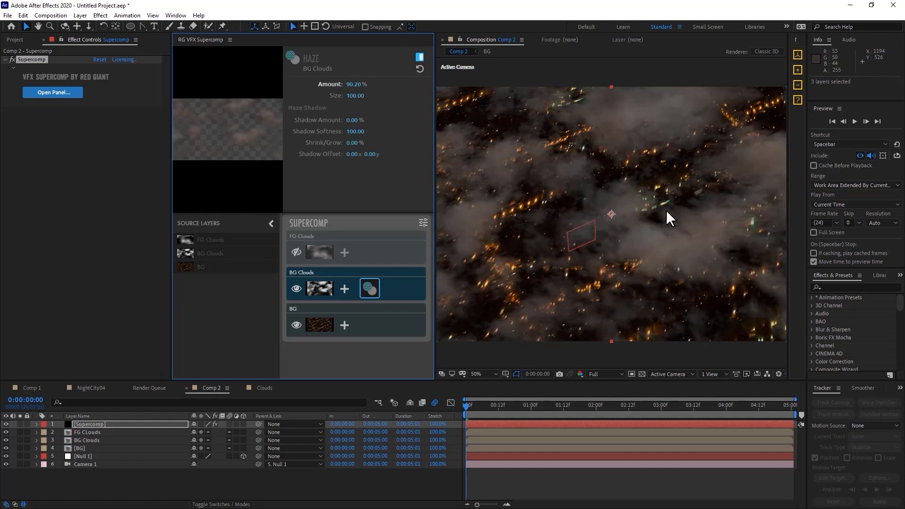
{"action": "scroll", "coordinate": [666, 212], "scroll_direction": "down", "scroll_amount": 2}
{"action": "scroll", "coordinate": [663, 214], "scroll_direction": "up", "scroll_amount": 3}
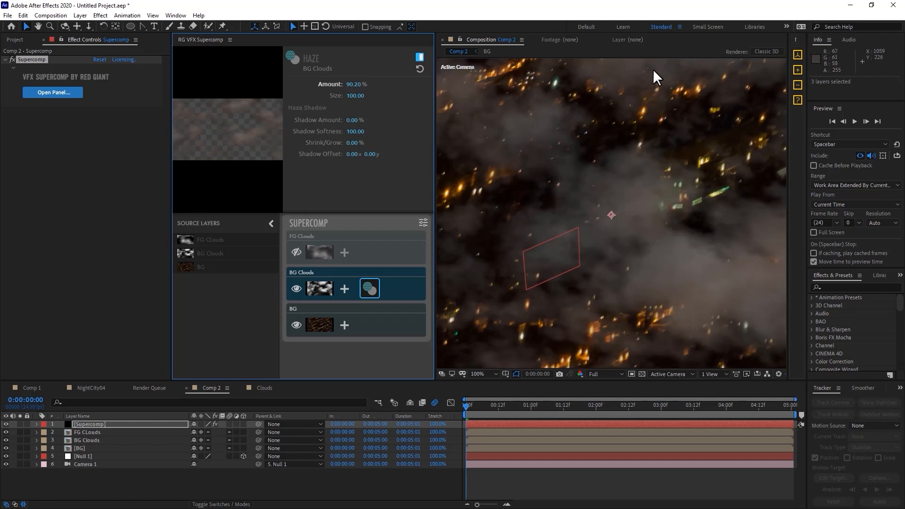
- Add a Blur Behind effect to BG Clouds with an amount of 73.40% and a size of 42.50, comparing it off and on
{"action": "left_click", "coordinate": [345, 289]}
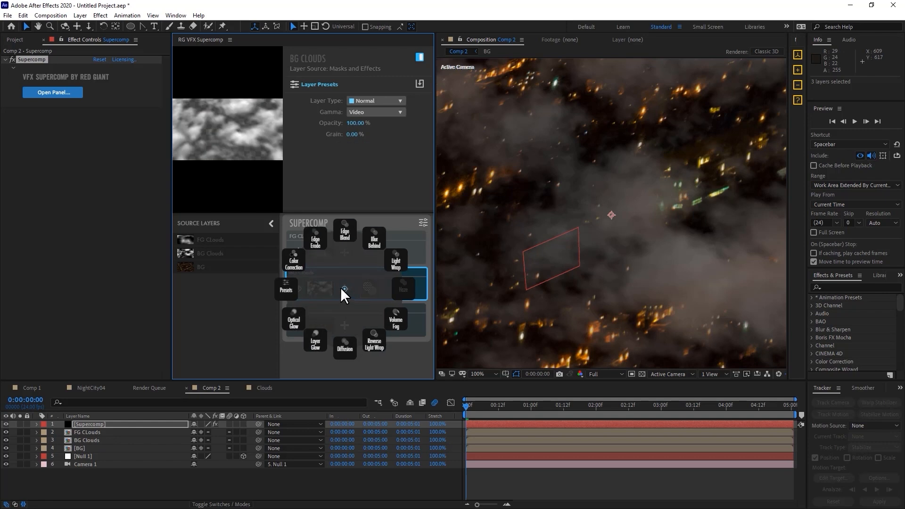
{"action": "left_click", "coordinate": [374, 240]}
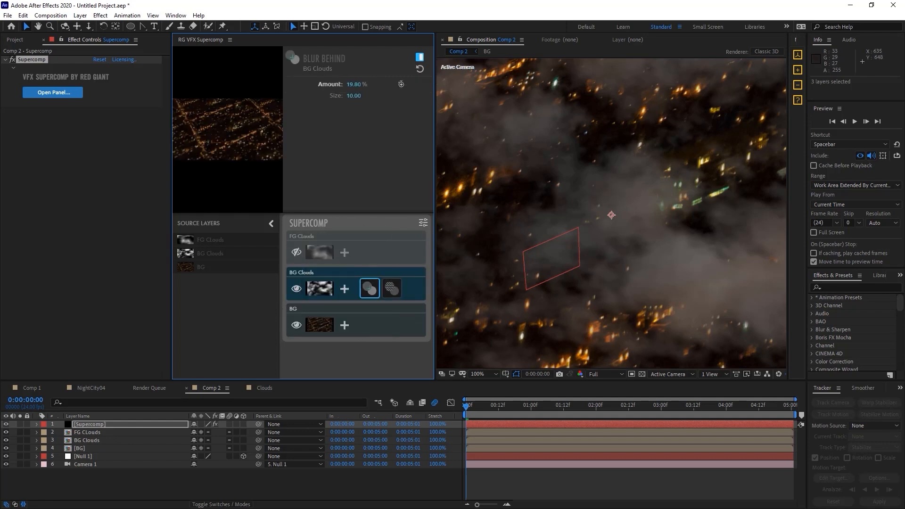
{"action": "left_click_drag", "start_coordinate": [354, 84], "coordinate": [509, 96]}
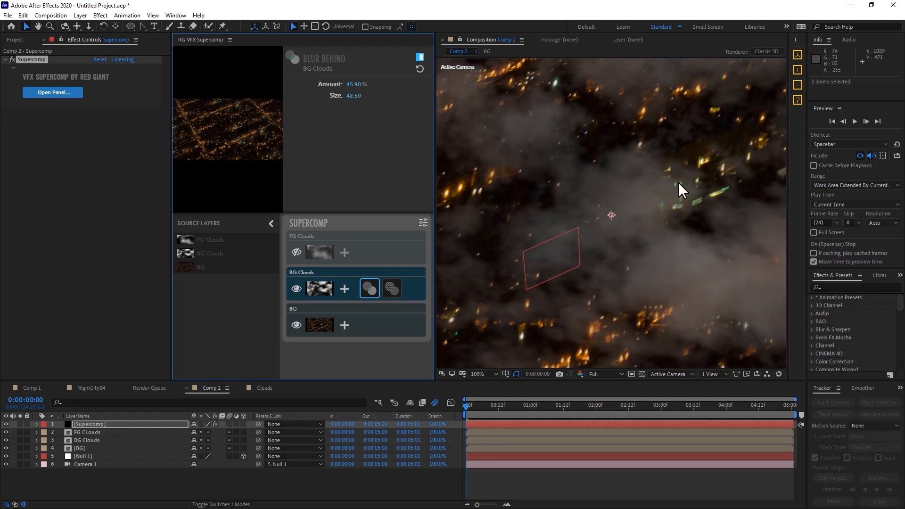
{"action": "scroll", "coordinate": [679, 202], "scroll_direction": "down", "scroll_amount": 1}
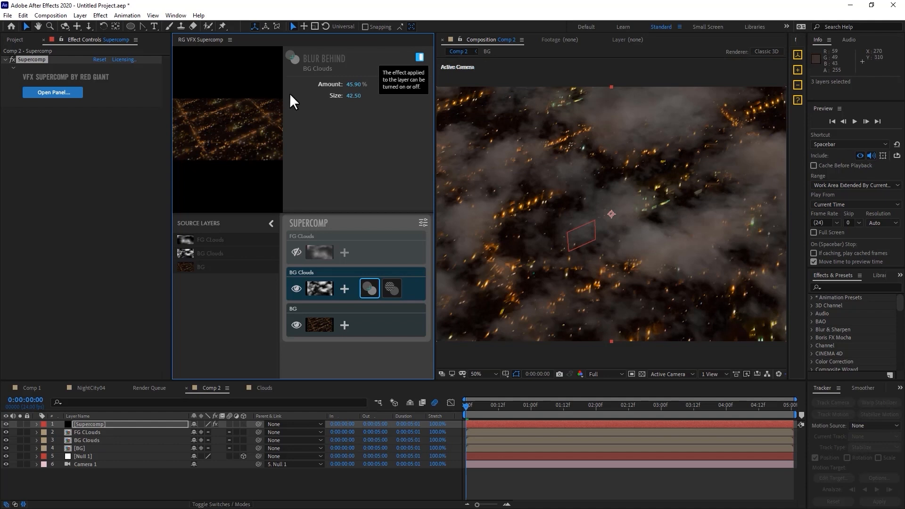
{"action": "left_click", "coordinate": [418, 57]}
{"action": "left_click", "coordinate": [419, 57]}
{"action": "left_click_drag", "start_coordinate": [354, 84], "coordinate": [391, 84]}
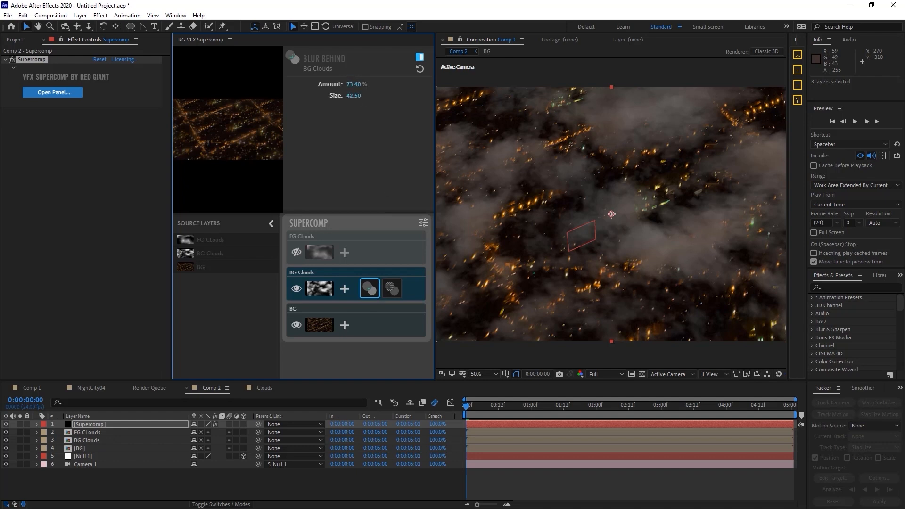
- Raise the Haze amount on BG Clouds to 96.60%, adjust it slightly, and undo the last value change
{"action": "left_click", "coordinate": [391, 288]}
{"action": "left_click_drag", "start_coordinate": [351, 84], "coordinate": [389, 84]}
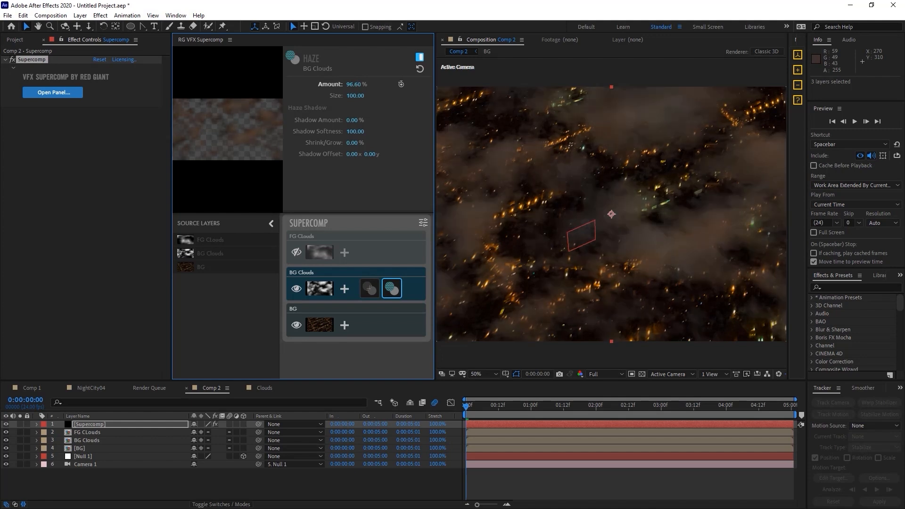
{"action": "mouse_move", "coordinate": [350, 84]}
{"action": "left_mouse_down"}
{"action": "mouse_move", "coordinate": [334, 84]}
{"action": "mouse_move", "coordinate": [348, 83]}
{"action": "left_mouse_up"}
{"action": "key", "text": "ctrl+z"}
- Add a Diffusion effect to BG Clouds with an amount of 100% and a size of 144.80
{"action": "left_click", "coordinate": [344, 289]}
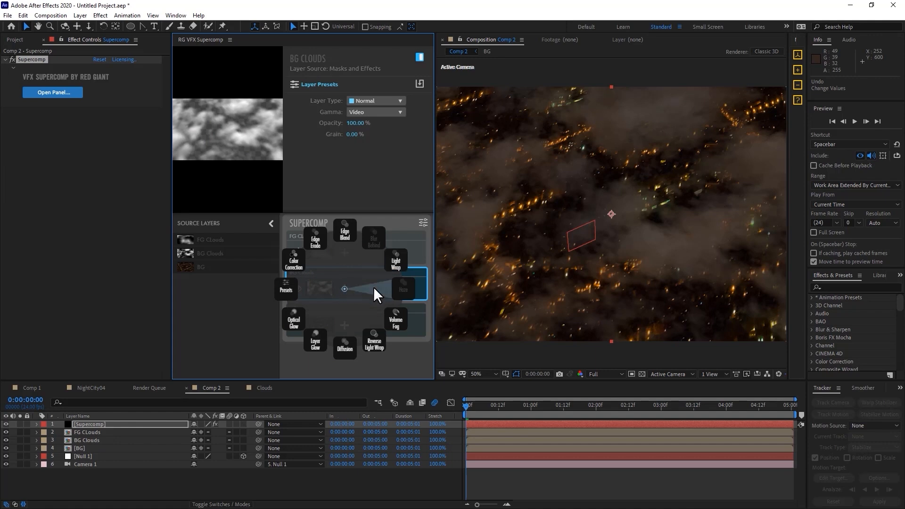
{"action": "left_click", "coordinate": [345, 349]}
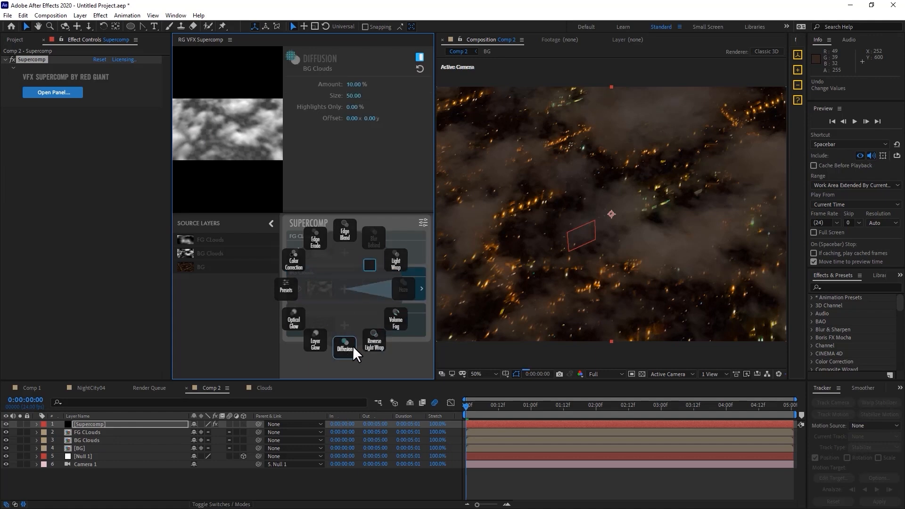
{"action": "left_click_drag", "start_coordinate": [355, 84], "coordinate": [660, 206]}
{"action": "left_click_drag", "start_coordinate": [353, 95], "coordinate": [782, 95]}
{"action": "left_click_drag", "start_coordinate": [355, 85], "coordinate": [728, 85]}
{"action": "scroll", "coordinate": [665, 169], "scroll_direction": "up", "scroll_amount": 1}
{"action": "scroll", "coordinate": [724, 174], "scroll_direction": "down", "scroll_amount": 2}
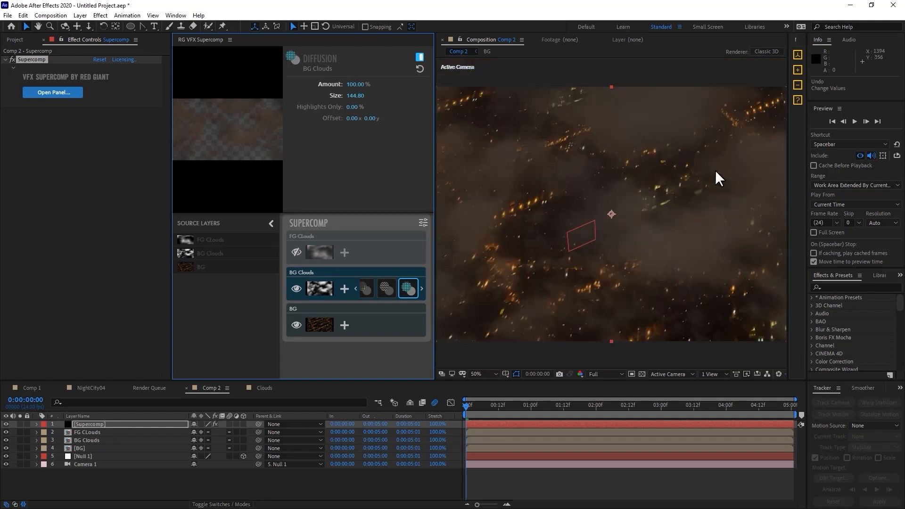
- Set the BG Clouds Diffusion amount to 46%
{"action": "mouse_move", "coordinate": [355, 85]}
{"action": "left_mouse_down"}
{"action": "mouse_move", "coordinate": [335, 85]}
{"action": "mouse_move", "coordinate": [351, 86]}
{"action": "left_mouse_up"}
{"action": "left_click", "coordinate": [359, 85]}
{"action": "type", "text": "46"}
{"action": "key", "text": "Return"}
{"action": "scroll", "coordinate": [685, 187], "scroll_direction": "down", "scroll_amount": 2}
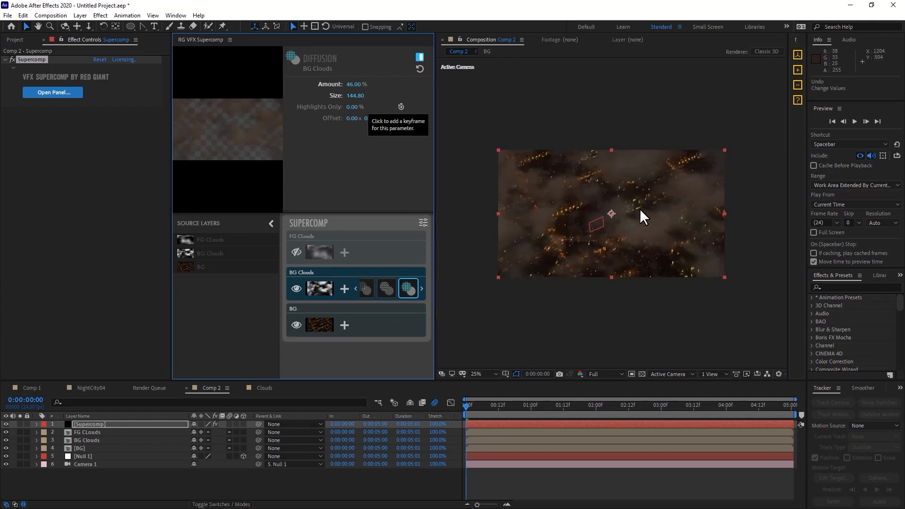
- Narrow the Supercomp panel and toggle all BG Clouds effects off and on to compare the composite with and without them
{"action": "left_click", "coordinate": [320, 274]}
{"action": "left_click", "coordinate": [418, 56]}
{"action": "left_click", "coordinate": [419, 56]}
{"action": "scroll", "coordinate": [659, 194], "scroll_direction": "up", "scroll_amount": 4}
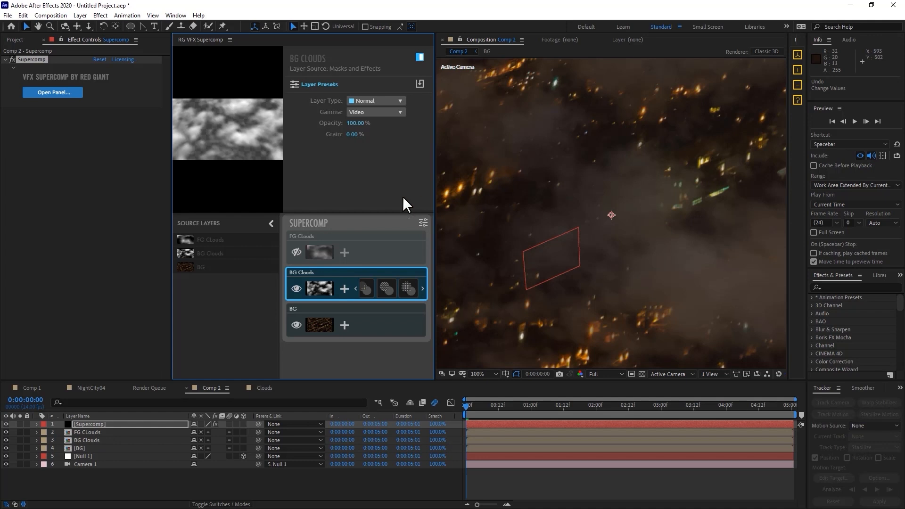
{"action": "left_click_drag", "start_coordinate": [434, 198], "coordinate": [354, 202]}
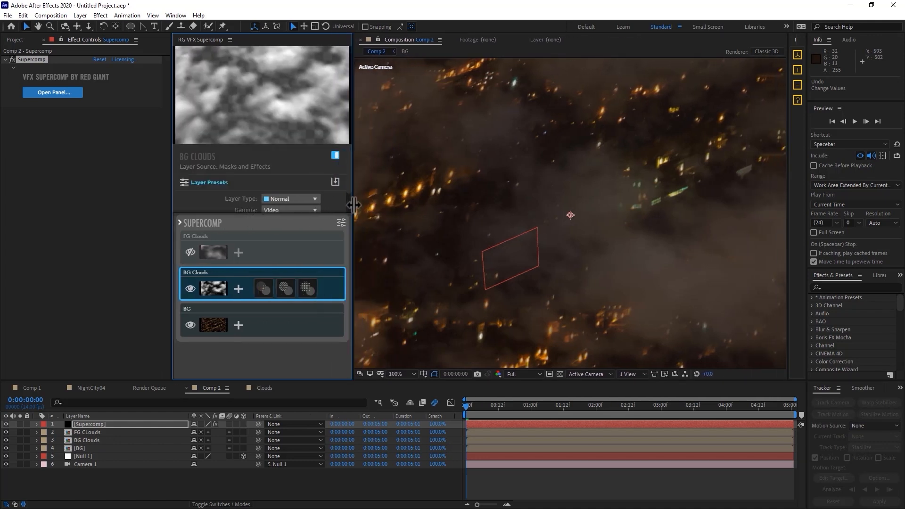
{"action": "left_click", "coordinate": [334, 155]}
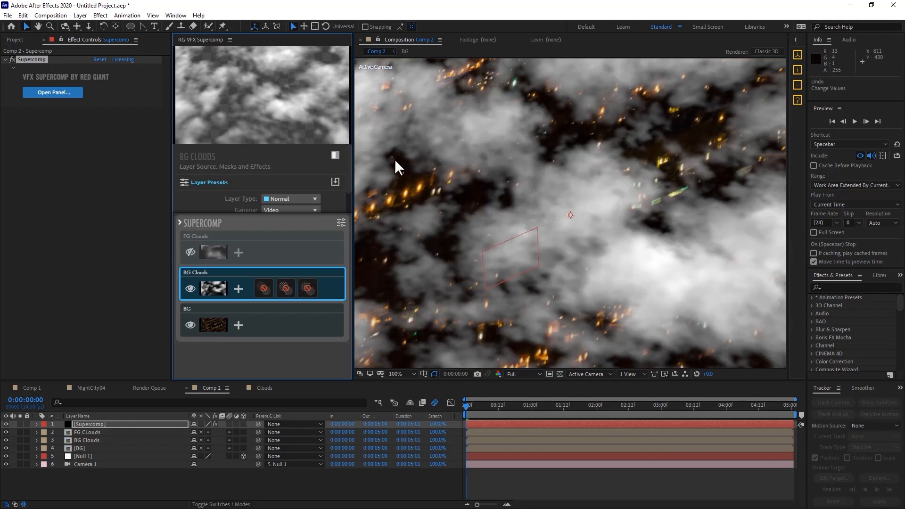
{"action": "left_click", "coordinate": [335, 155]}
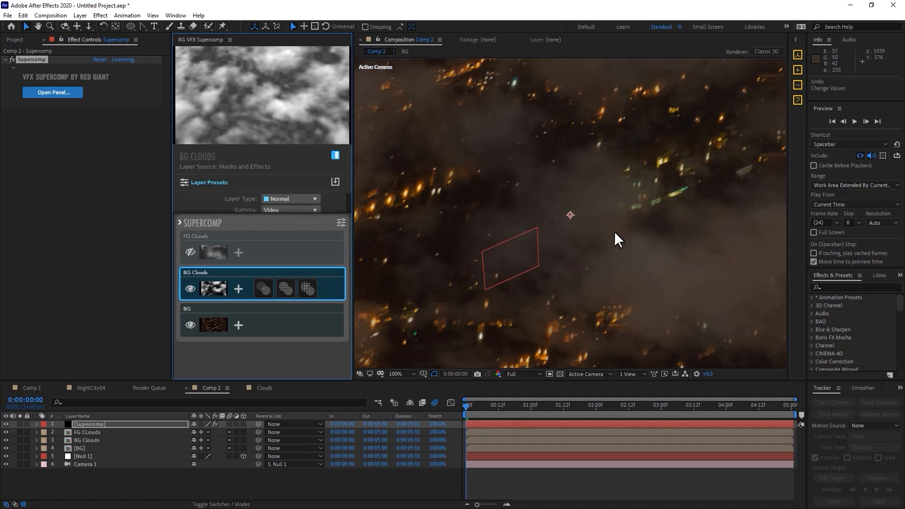
{"action": "scroll", "coordinate": [644, 285], "scroll_direction": "down", "scroll_amount": 1}
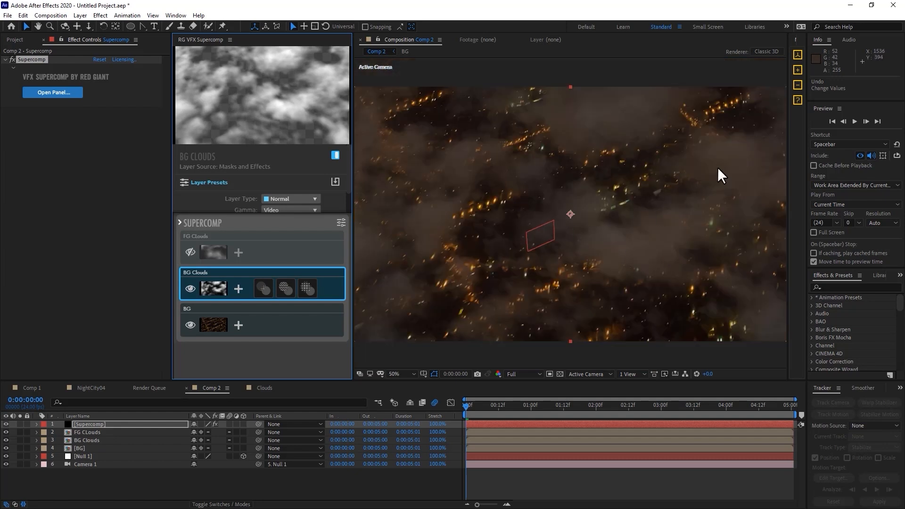
- Copy all effects from BG Clouds and paste them onto FG Clouds in Supercomp
{"action": "right_click", "coordinate": [323, 284]}
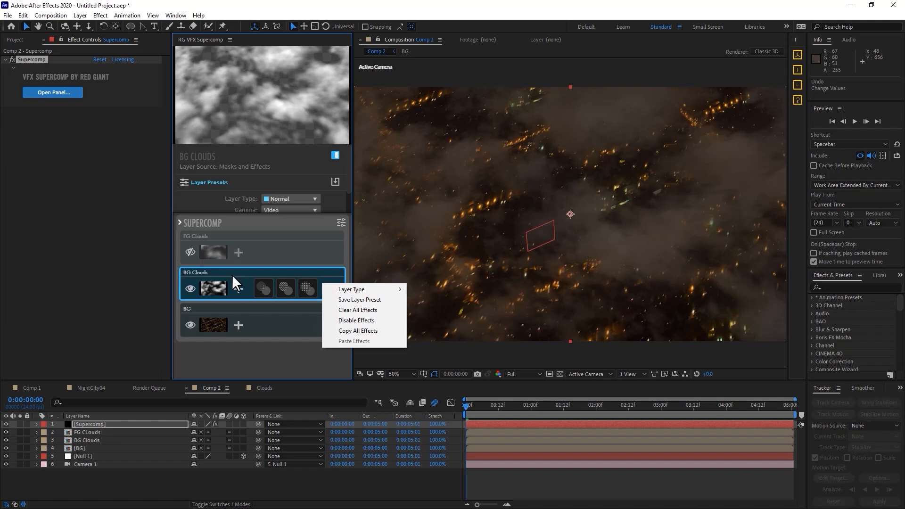
{"action": "left_click", "coordinate": [368, 330]}
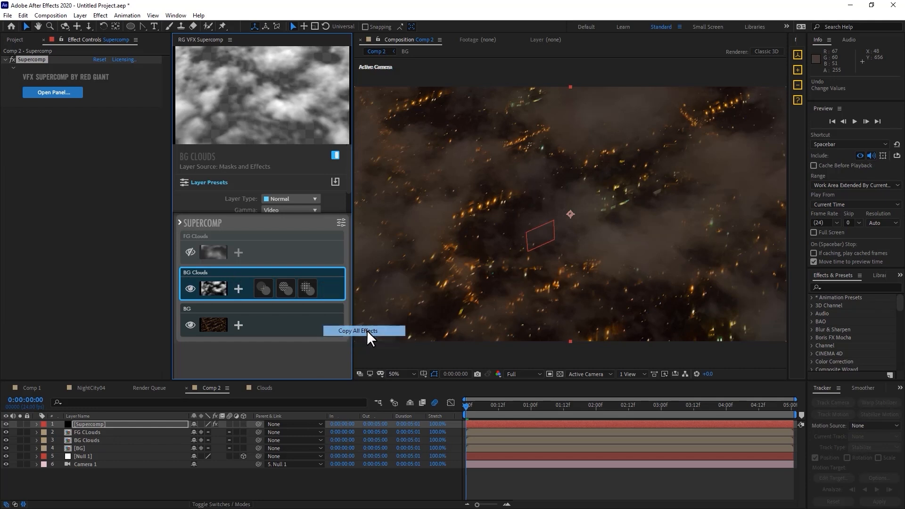
{"action": "left_click", "coordinate": [277, 251]}
{"action": "right_click", "coordinate": [277, 251]}
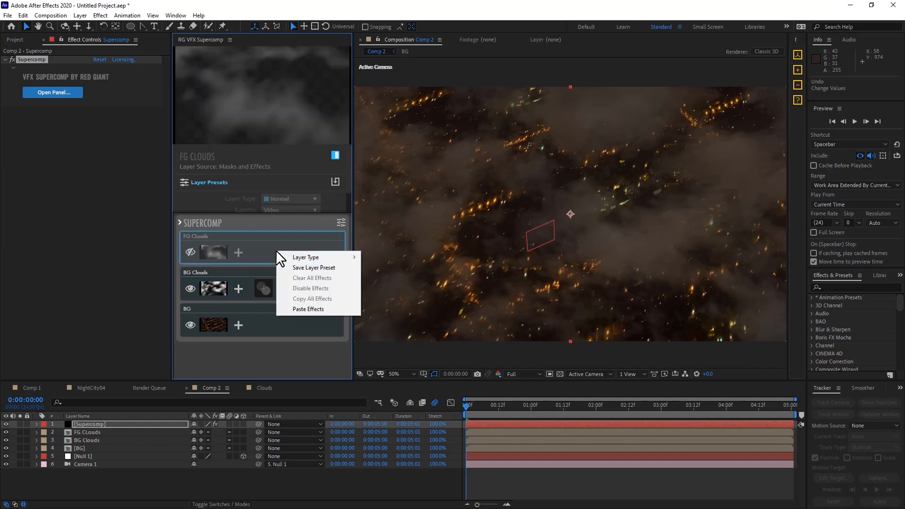
{"action": "left_click", "coordinate": [316, 307]}
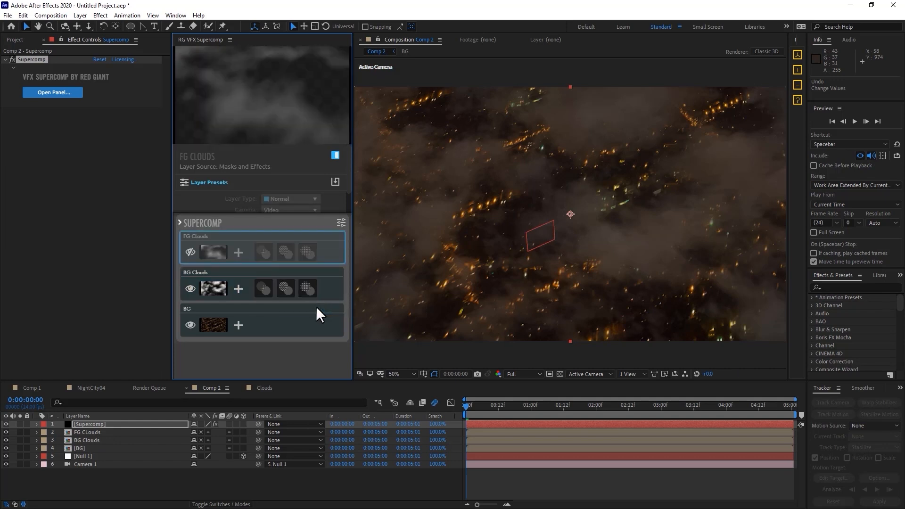
- Make FG Clouds visible in Supercomp, toggling it off and on to compare its contribution to the composite
{"action": "left_click", "coordinate": [190, 252]}
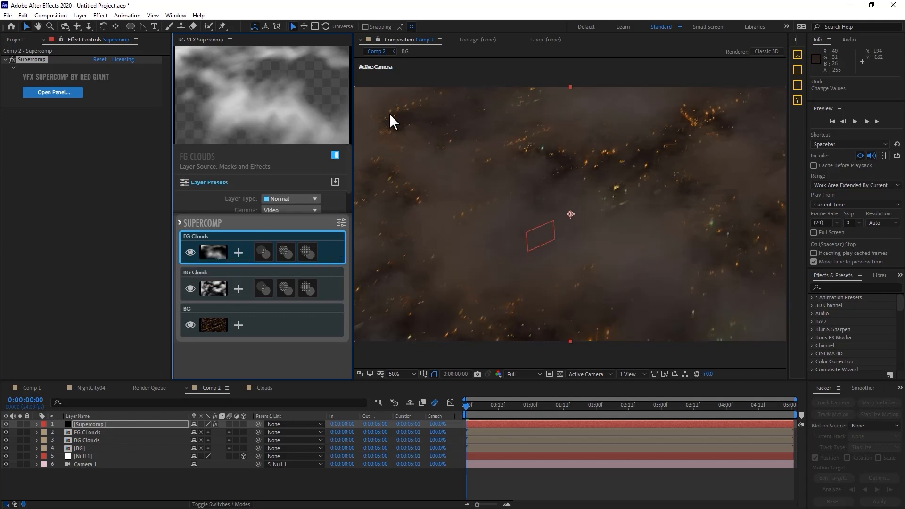
{"action": "left_click", "coordinate": [190, 252]}
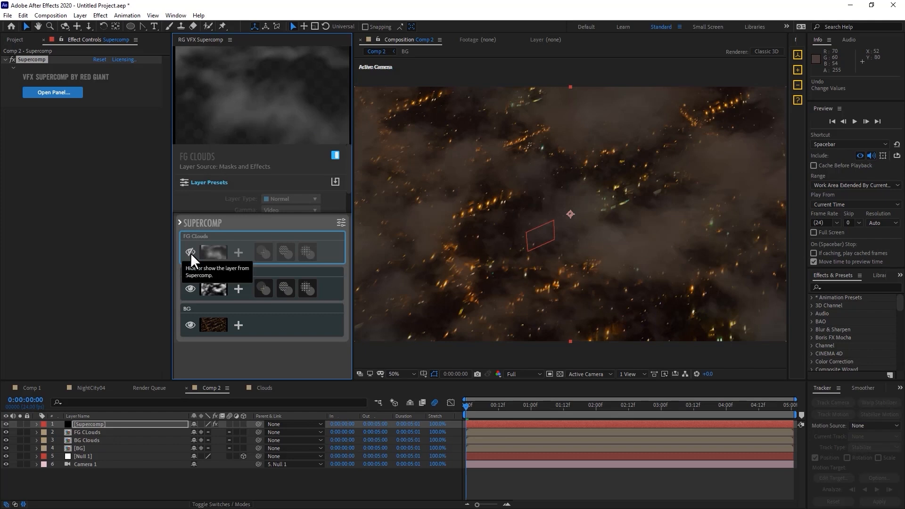
{"action": "left_click", "coordinate": [190, 253]}
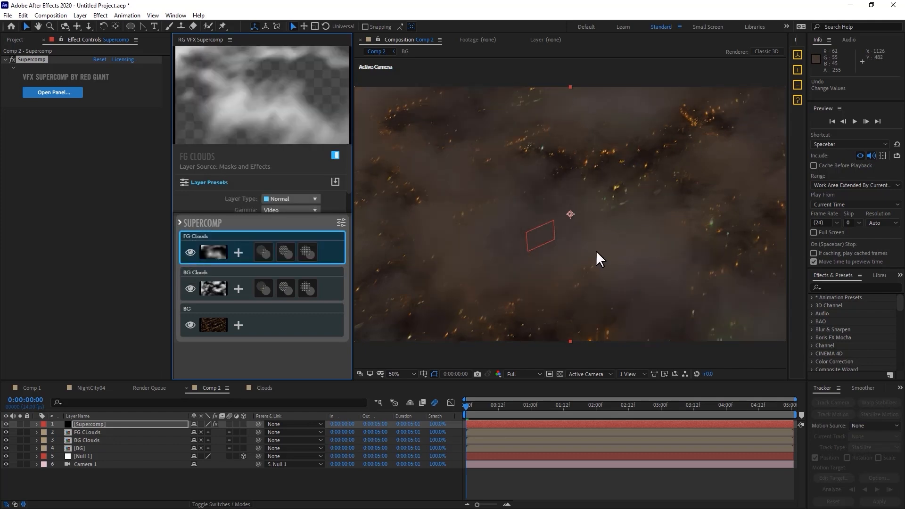
- Set the FG Clouds Haze amount to 92.72% and close the Supercomp panel
{"action": "left_click", "coordinate": [307, 254]}
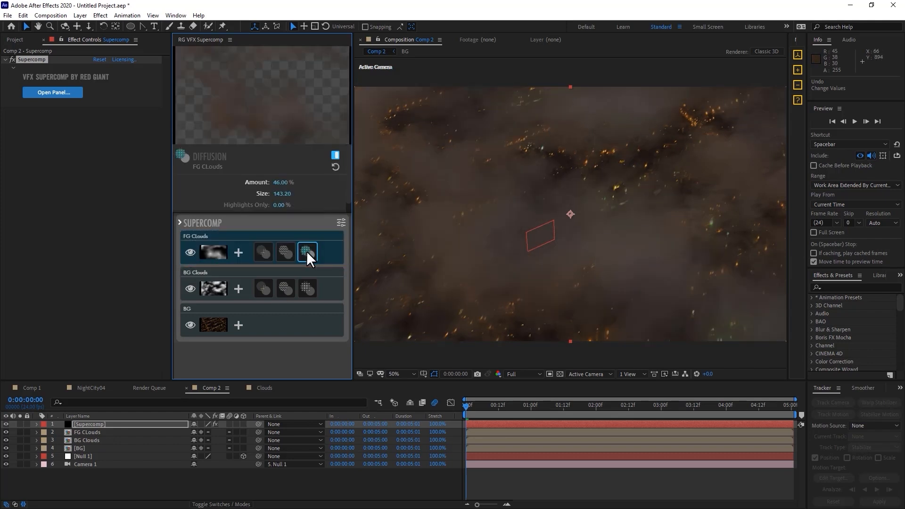
{"action": "left_click", "coordinate": [289, 262]}
{"action": "left_click", "coordinate": [284, 256]}
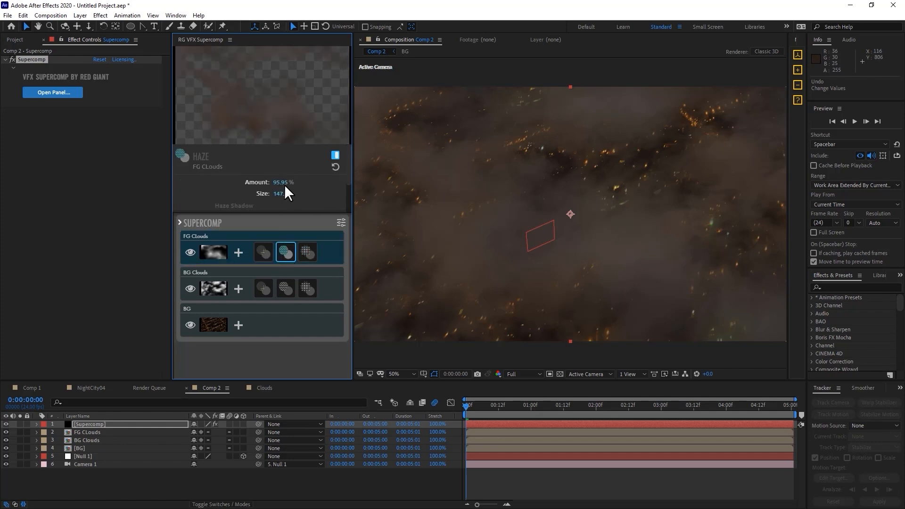
{"action": "left_click_drag", "start_coordinate": [283, 183], "coordinate": [282, 182]}
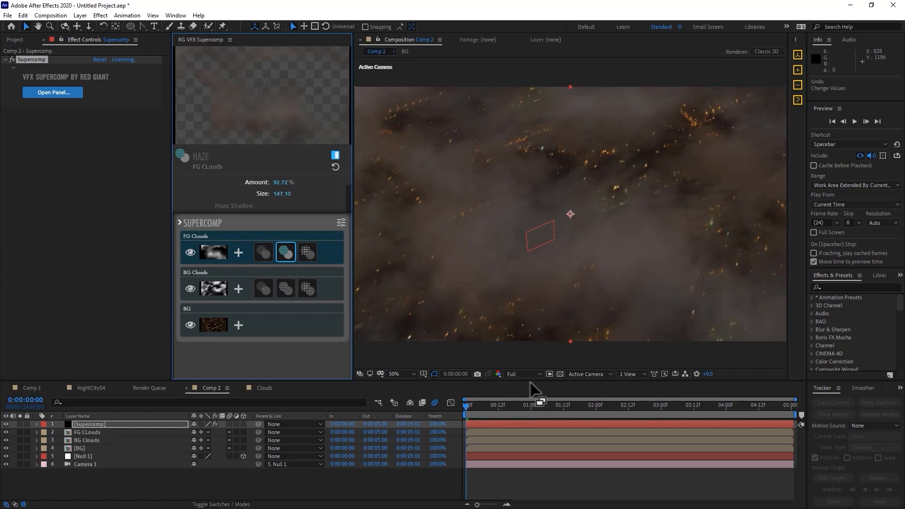
{"action": "right_click", "coordinate": [209, 36]}
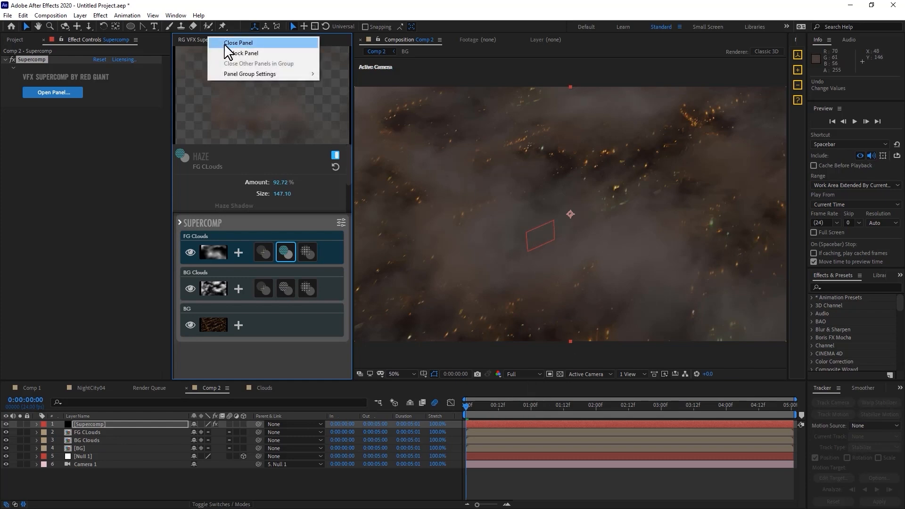
{"action": "left_click", "coordinate": [225, 53]}
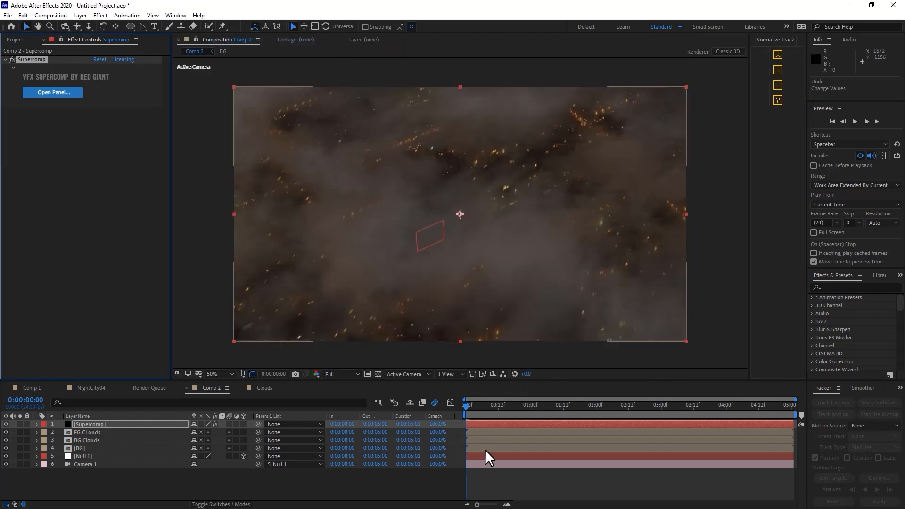
- Play back the hazed cloud composite and select the Supercomp layer while reviewing it
{"action": "left_click", "coordinate": [854, 121]}
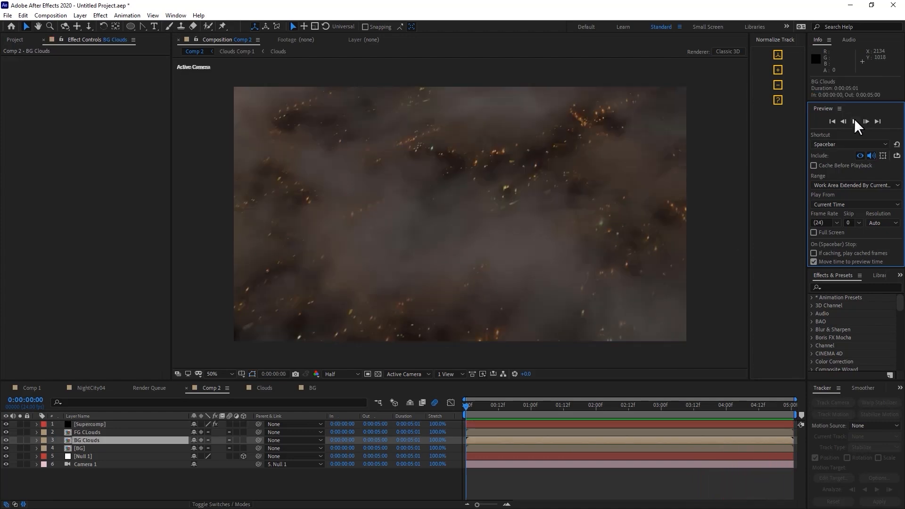
{"action": "left_click", "coordinate": [854, 121]}
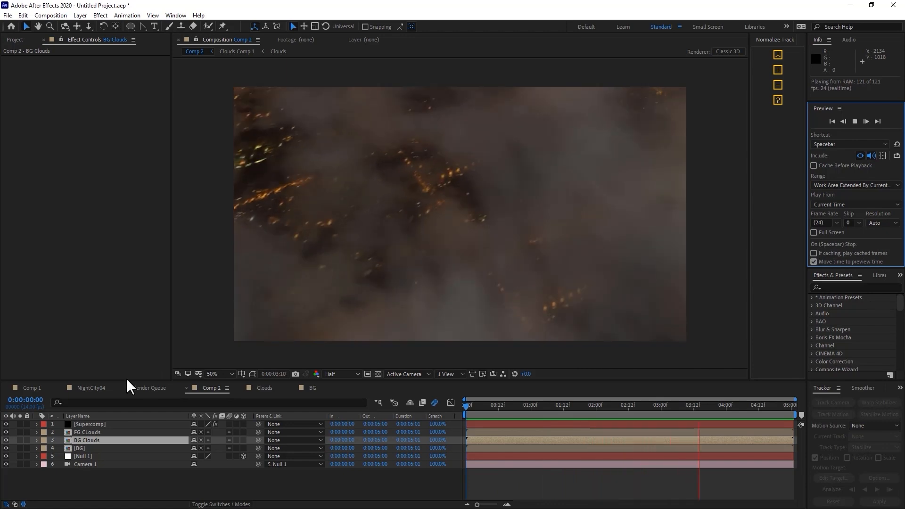
{"action": "left_click", "coordinate": [100, 425]}
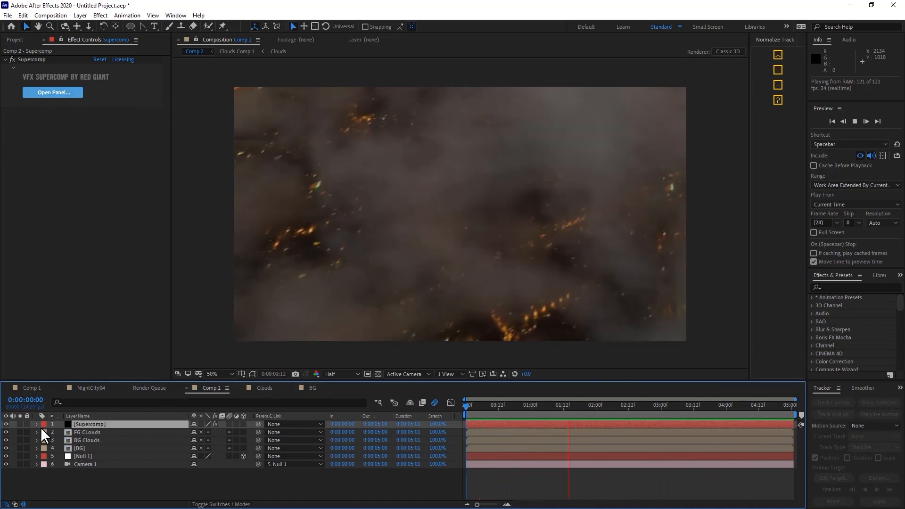
{"action": "left_click", "coordinate": [19, 423]}
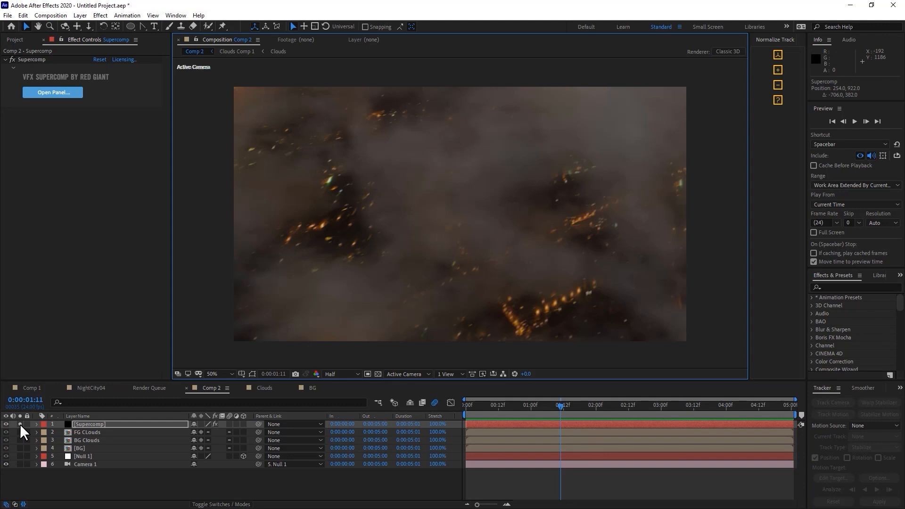
- Try shifting the BG and FG Clouds layers in the composition to test the live composite, and undo the FG Clouds move
{"action": "left_click", "coordinate": [79, 448]}
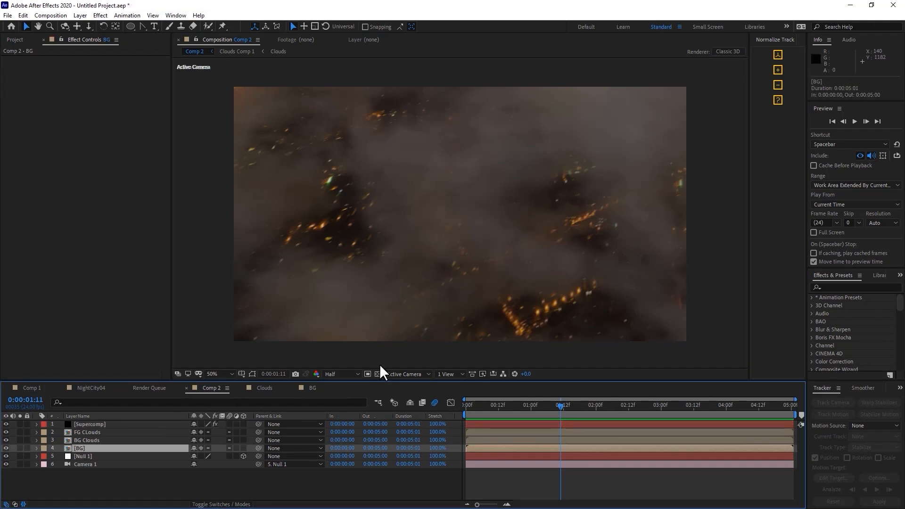
{"action": "left_click_drag", "start_coordinate": [528, 264], "coordinate": [1, 292]}
{"action": "left_click_drag", "start_coordinate": [79, 288], "coordinate": [518, 297]}
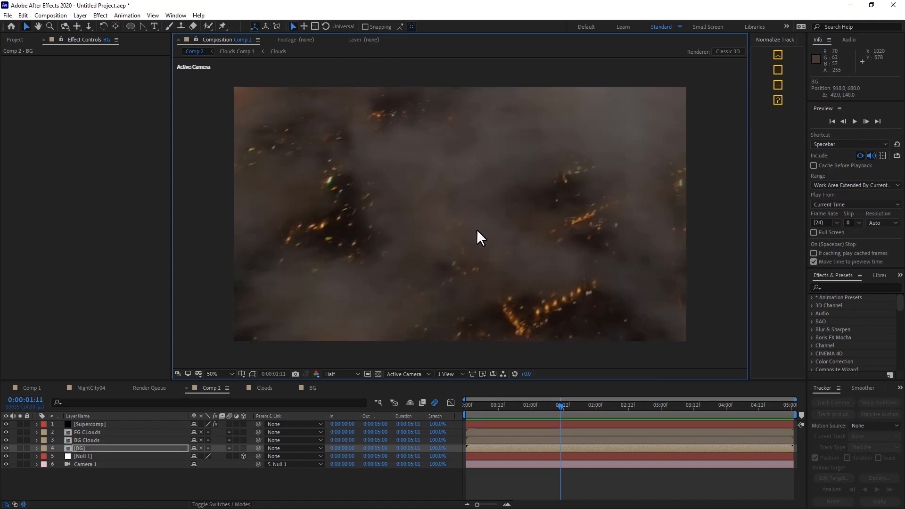
{"action": "left_click", "coordinate": [108, 432]}
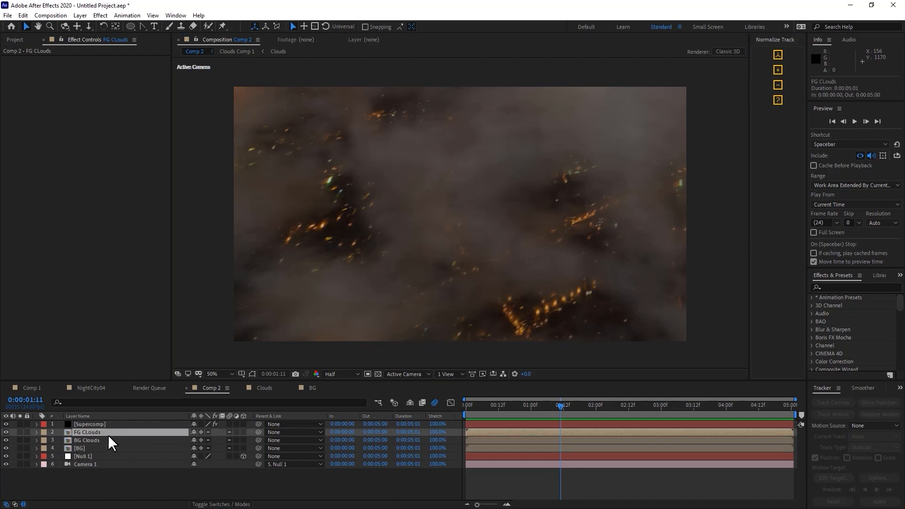
{"action": "mouse_move", "coordinate": [601, 195]}
{"action": "left_mouse_down"}
{"action": "mouse_move", "coordinate": [571, 244]}
{"action": "mouse_move", "coordinate": [645, 174]}
{"action": "mouse_move", "coordinate": [704, 163]}
{"action": "mouse_move", "coordinate": [692, 190]}
{"action": "mouse_move", "coordinate": [583, 191]}
{"action": "left_mouse_up"}
{"action": "key", "text": "ctrl+z"}
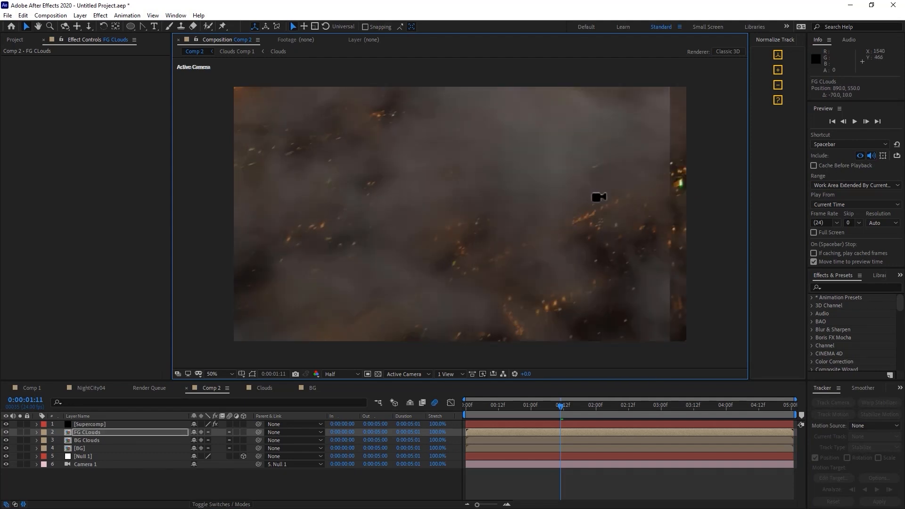
- Play the composite again from the first frame, scrub its opening frames and select the Supercomp layer
{"action": "key", "text": "Home"}
{"action": "key", "text": "space"}
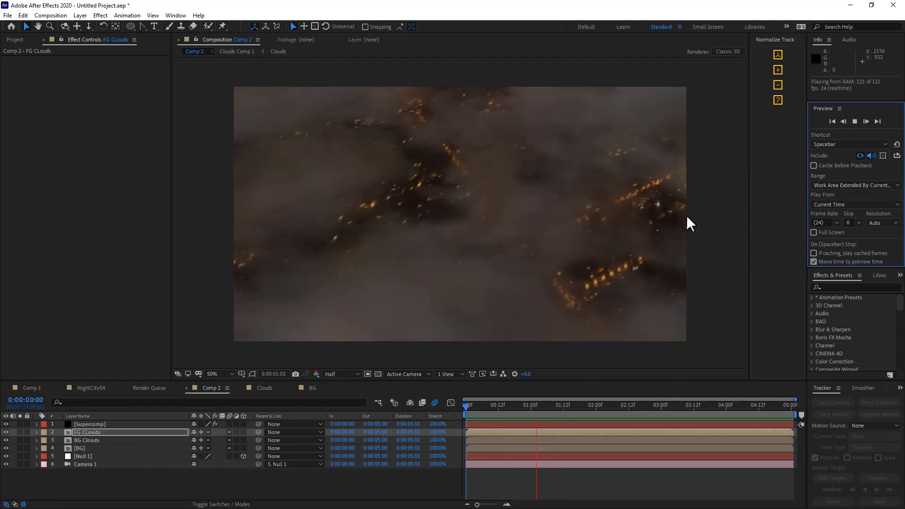
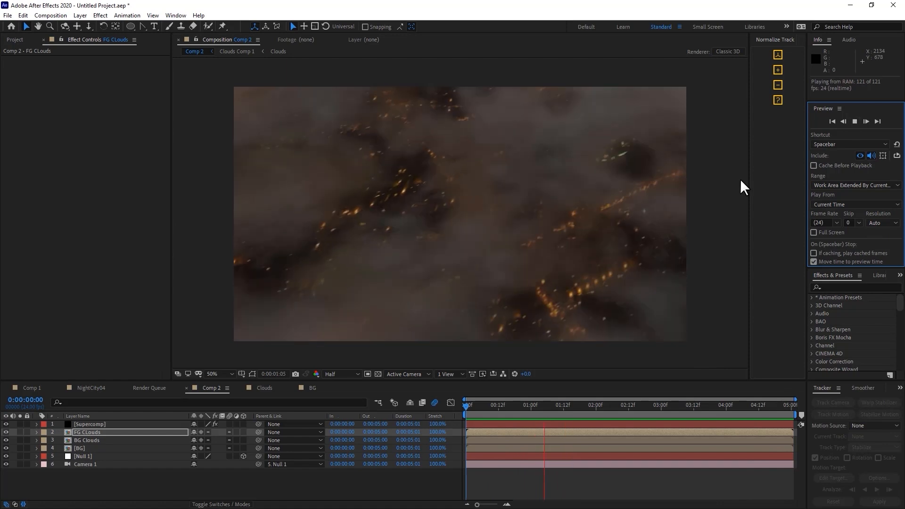
{"action": "key", "text": "space"}
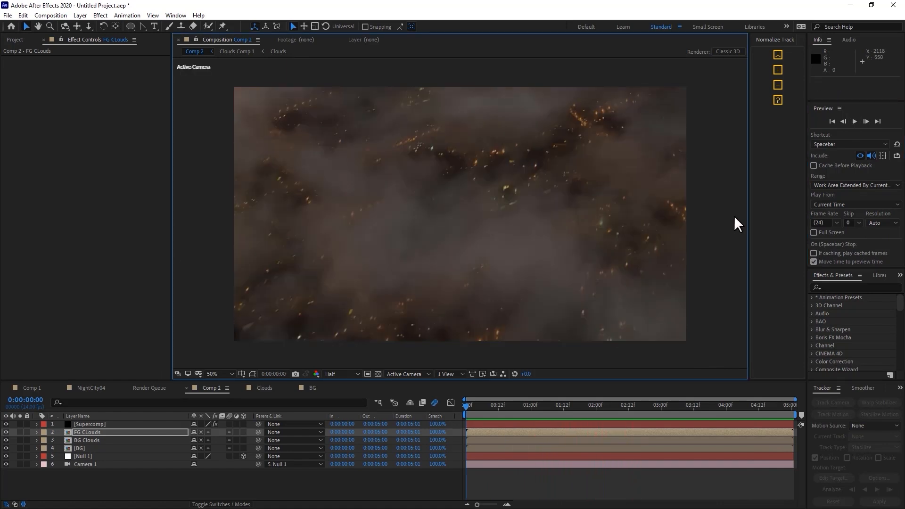
{"action": "left_click_drag", "start_coordinate": [519, 405], "coordinate": [361, 423]}
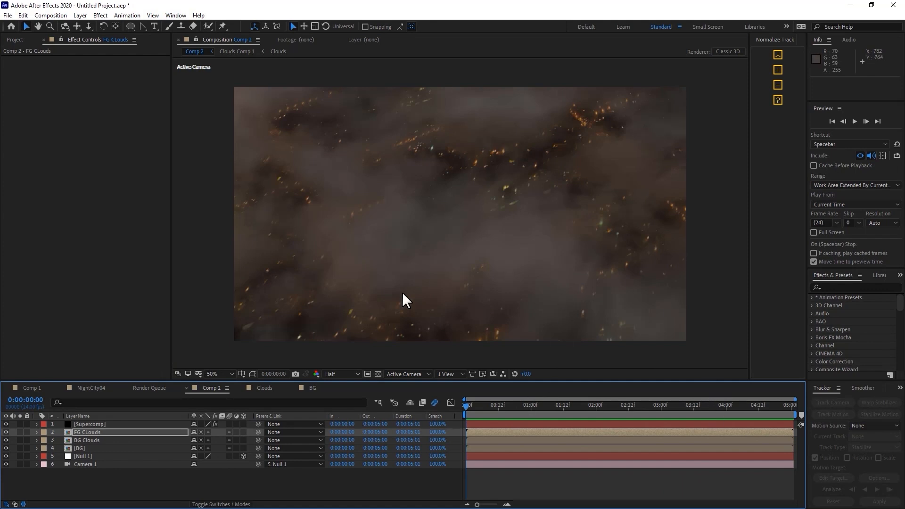
{"action": "left_click", "coordinate": [135, 424]}
{"action": "left_click_drag", "start_coordinate": [469, 404], "coordinate": [428, 408]}
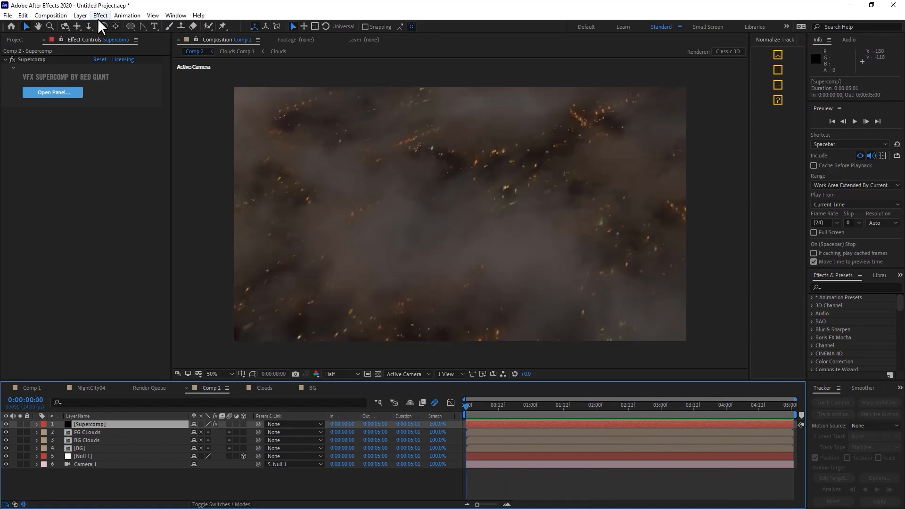
- Save the project as SAVE ME in the AE_PROJECTS folder
{"action": "left_click", "coordinate": [9, 15]}
{"action": "mouse_move", "coordinate": [78, 113]}
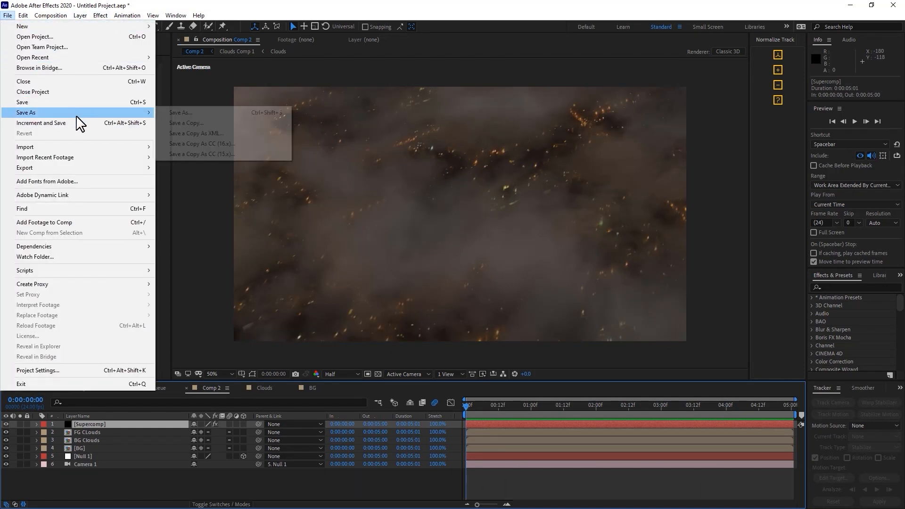
{"action": "left_click", "coordinate": [188, 113]}
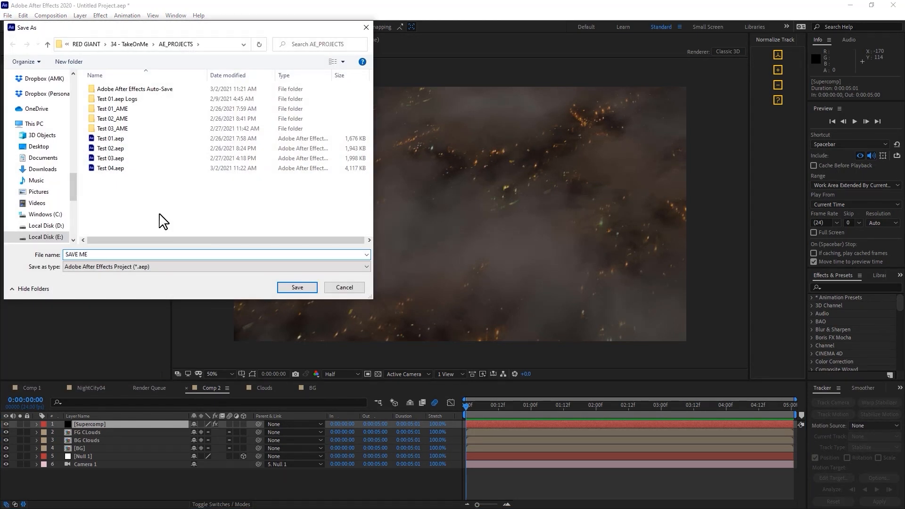
{"action": "key", "text": "Return"}
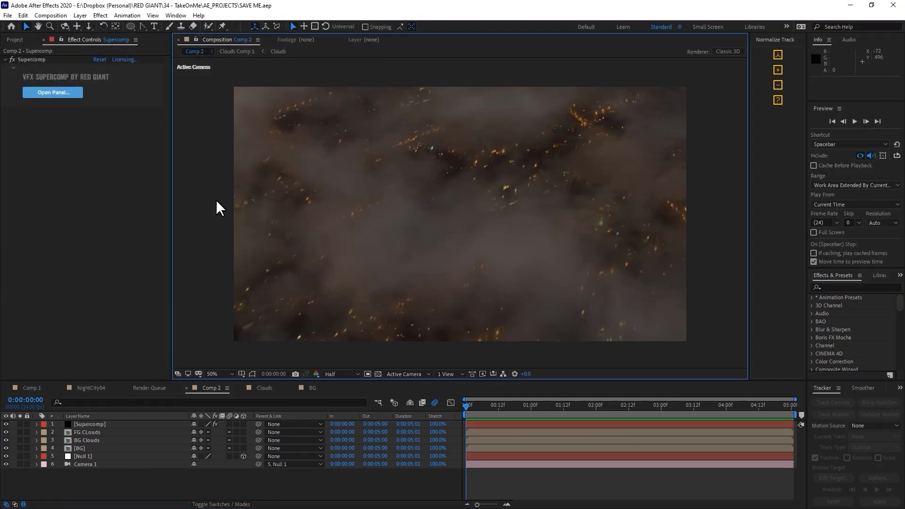
- Look through the NightCity04, Comp 1 and BG compositions and return to Comp 2
{"action": "left_click", "coordinate": [77, 16]}
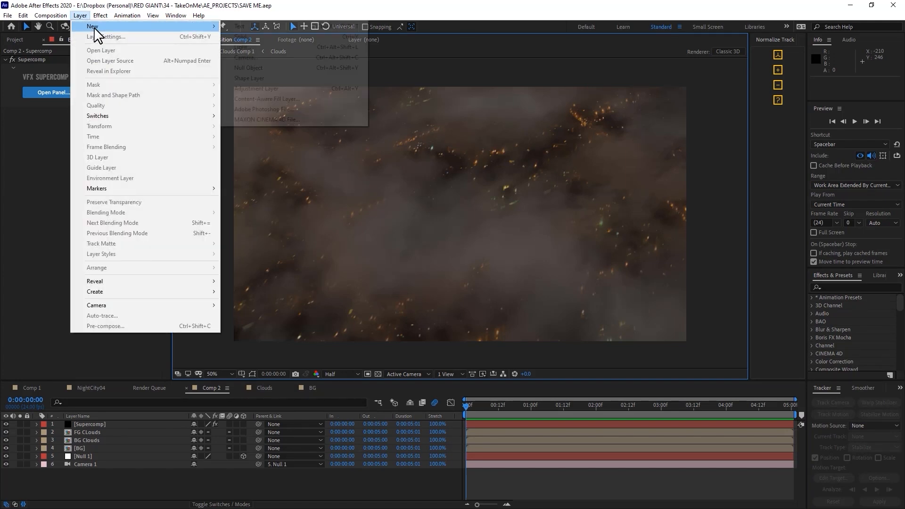
{"action": "left_click", "coordinate": [318, 2]}
{"action": "left_click", "coordinate": [88, 385]}
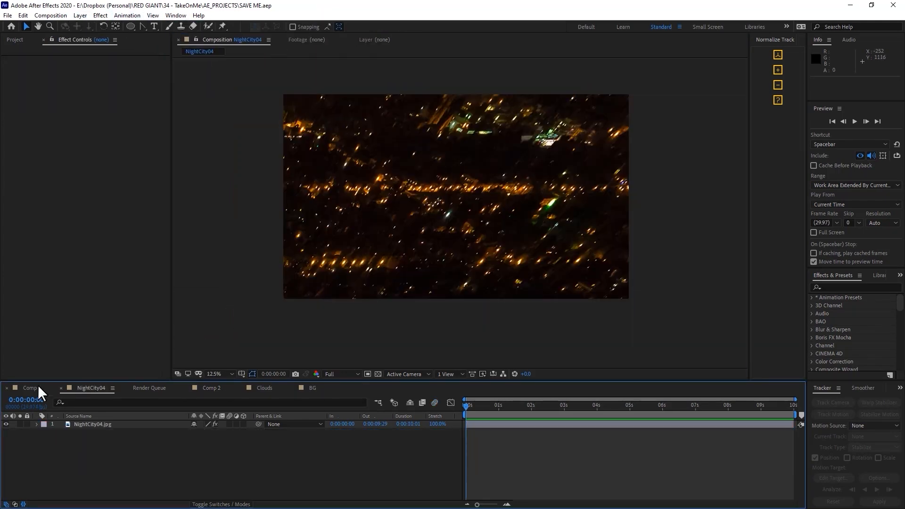
{"action": "left_click", "coordinate": [37, 385]}
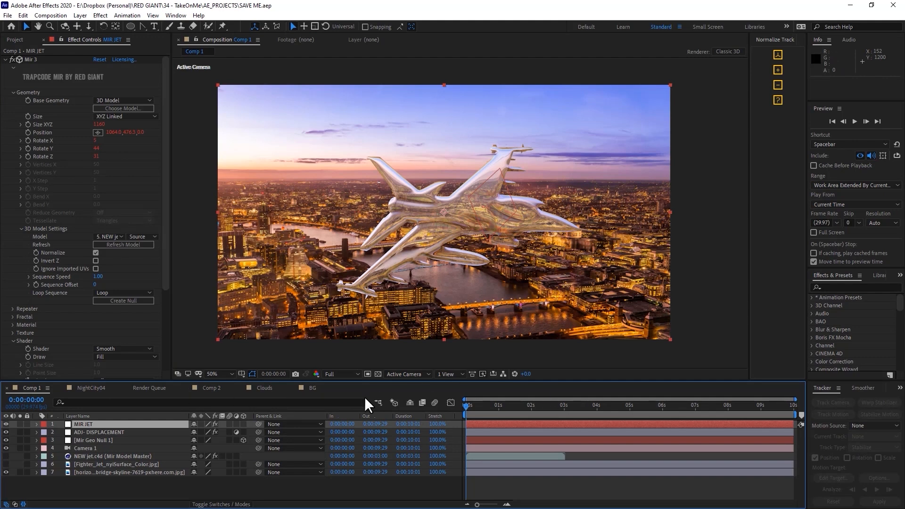
{"action": "left_click", "coordinate": [311, 387]}
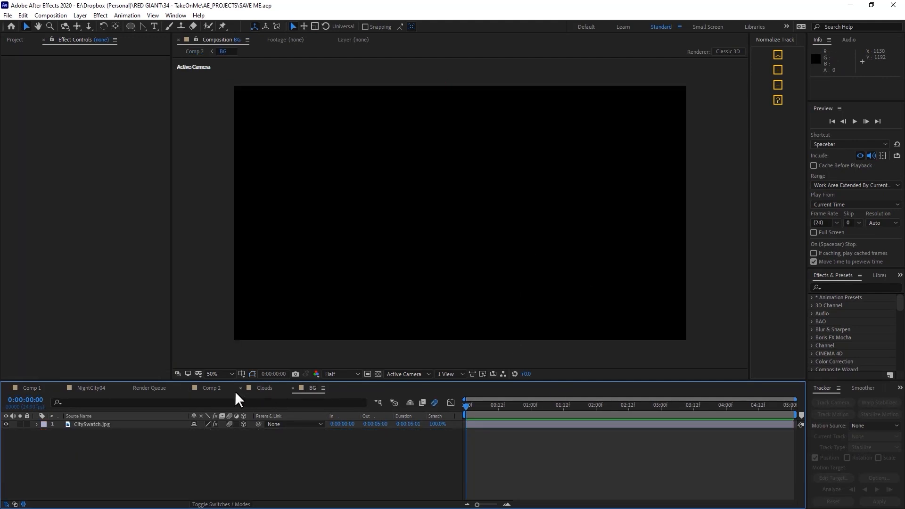
{"action": "left_click", "coordinate": [211, 387]}
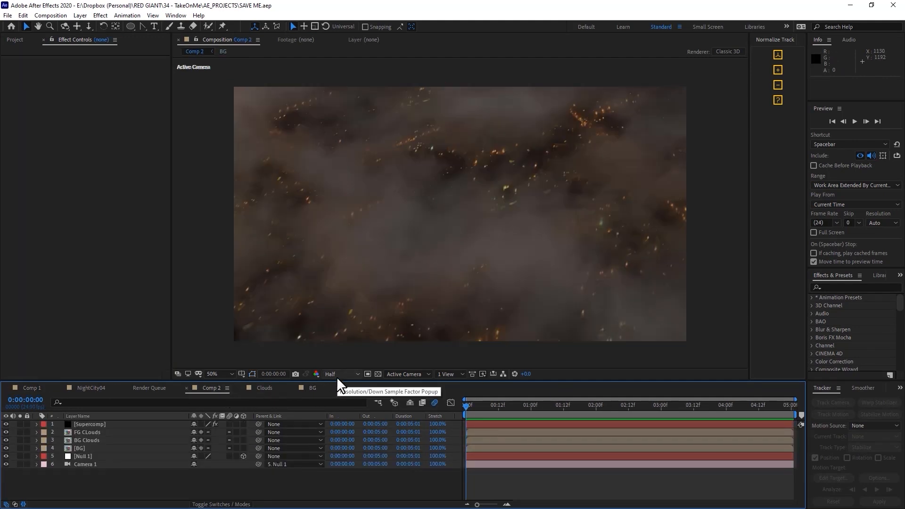
- Rename Comp 2 as Jet Shot and place its timeline after the BG composition
{"action": "key", "text": "ctrl+k"}
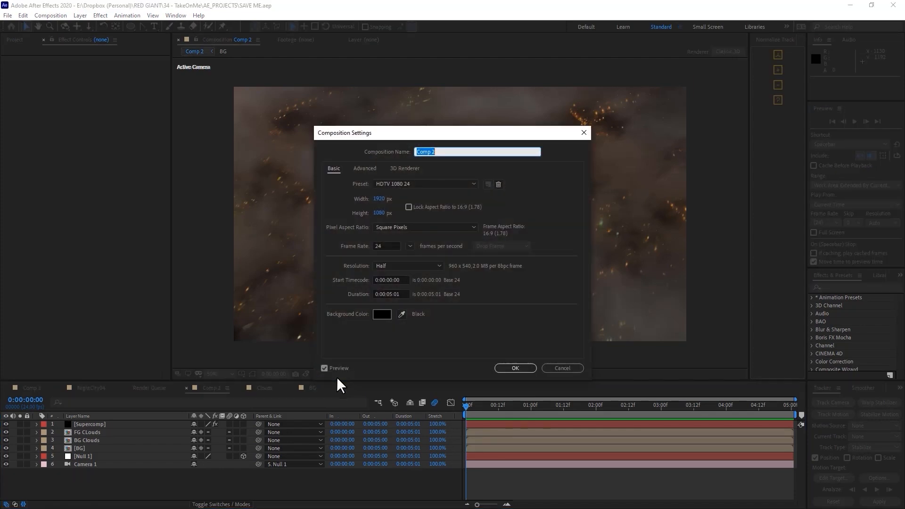
{"action": "type", "text": "Jet Shot"}
{"action": "key", "text": "Return"}
{"action": "left_click_drag", "start_coordinate": [202, 387], "coordinate": [301, 385]}
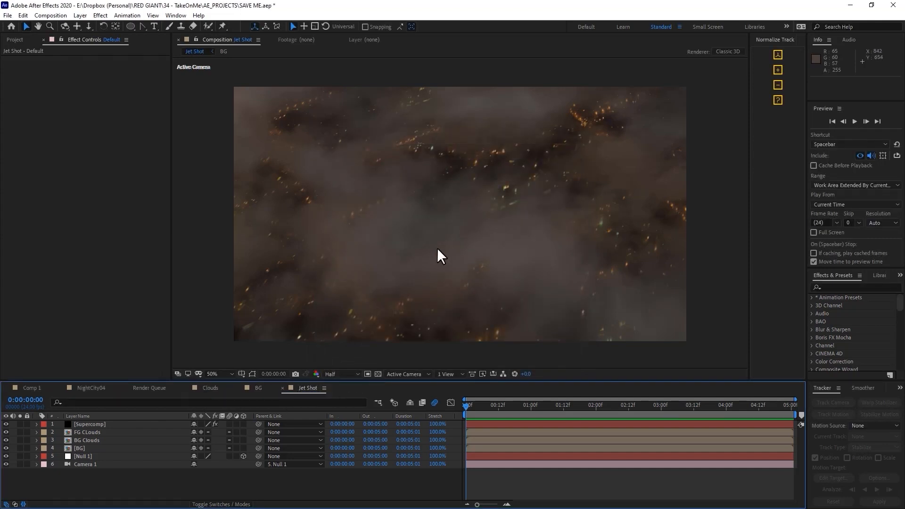
- Add a white 1920 x 1080 px solid to Jet Shot and rename the layer Mir
{"action": "left_click", "coordinate": [80, 16]}
{"action": "mouse_move", "coordinate": [168, 30]}
{"action": "left_click", "coordinate": [278, 34]}
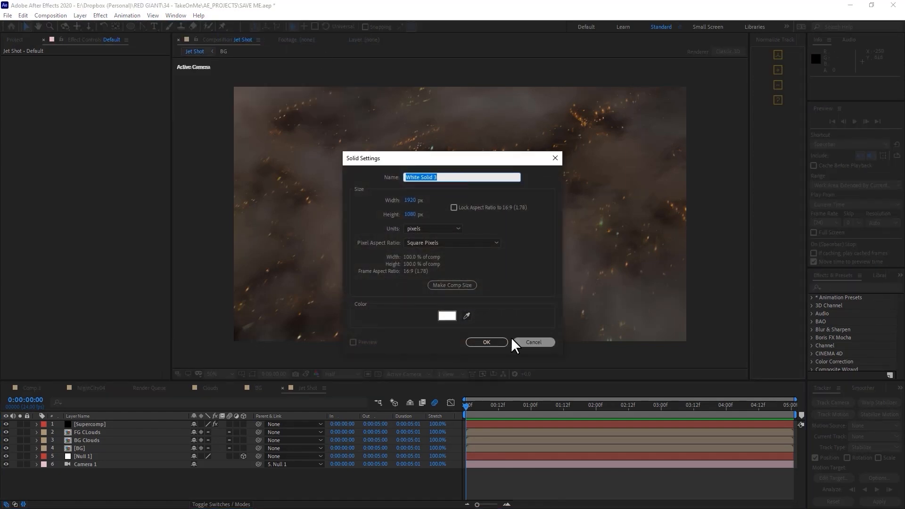
{"action": "left_click", "coordinate": [489, 341]}
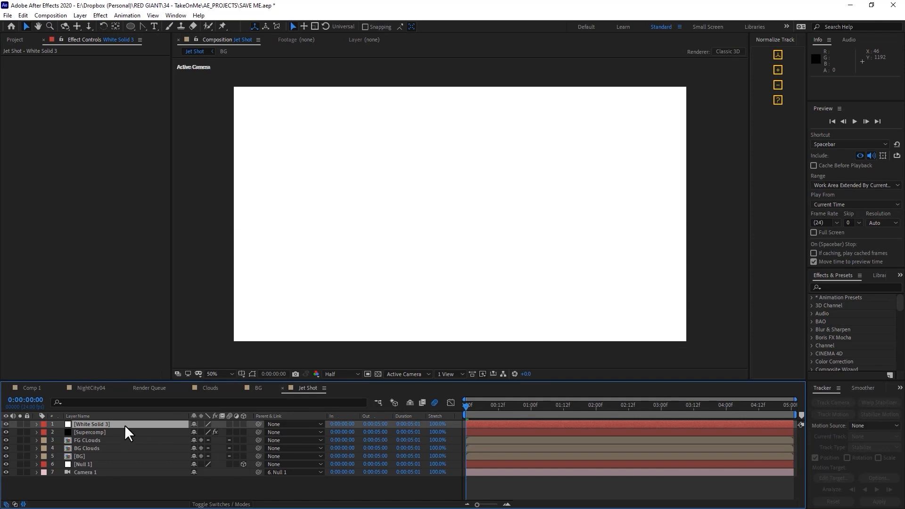
{"action": "key", "text": "Return"}
{"action": "type", "text": "Mir"}
{"action": "key", "text": "Return"}
- Apply the Trapcode Mir effect to the Mir layer
{"action": "right_click", "coordinate": [371, 152]}
{"action": "mouse_move", "coordinate": [426, 296]}
{"action": "mouse_move", "coordinate": [556, 305]}
{"action": "left_click", "coordinate": [673, 365]}
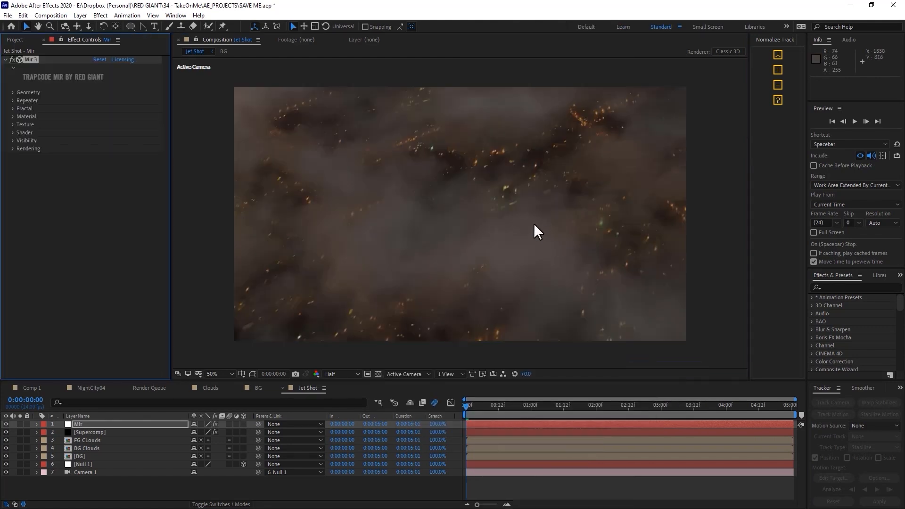
- Load the custom NEW jet 3D model as the Mir effect's base geometry
{"action": "left_click", "coordinate": [12, 92]}
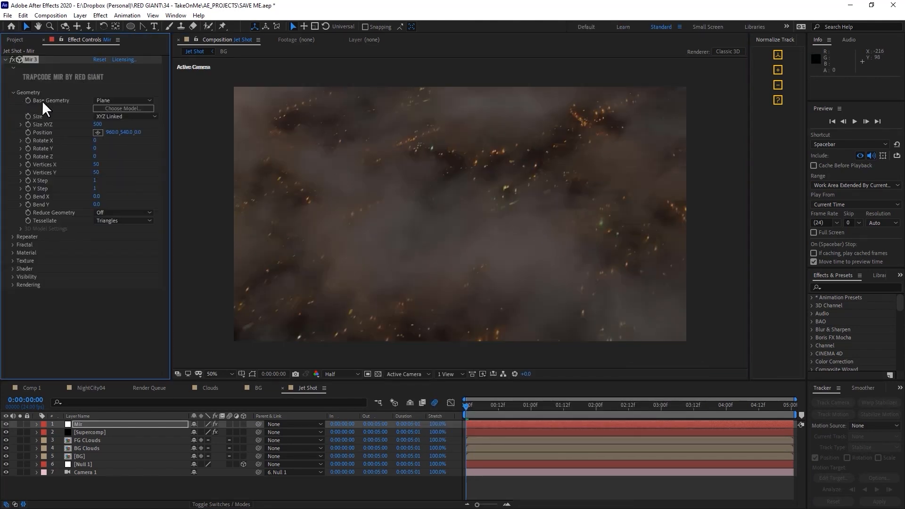
{"action": "left_click", "coordinate": [141, 109]}
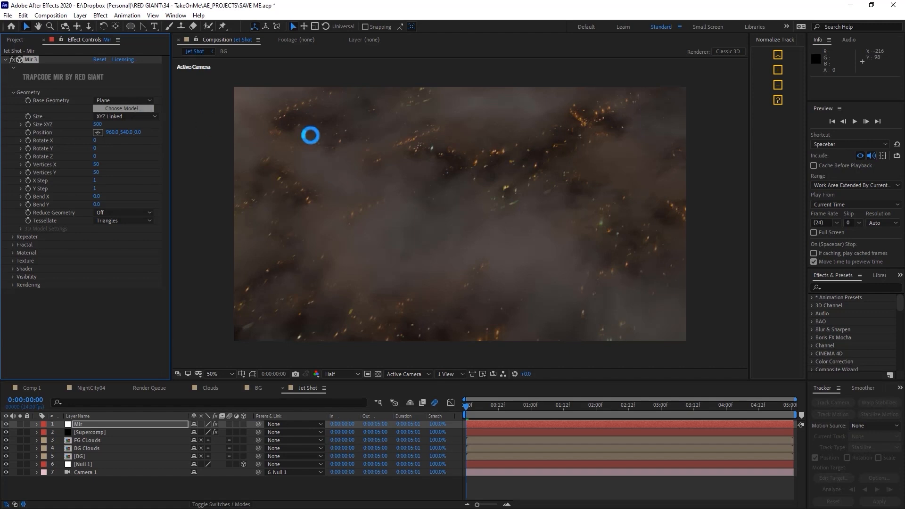
{"action": "left_click_drag", "start_coordinate": [341, 120], "coordinate": [340, 346]}
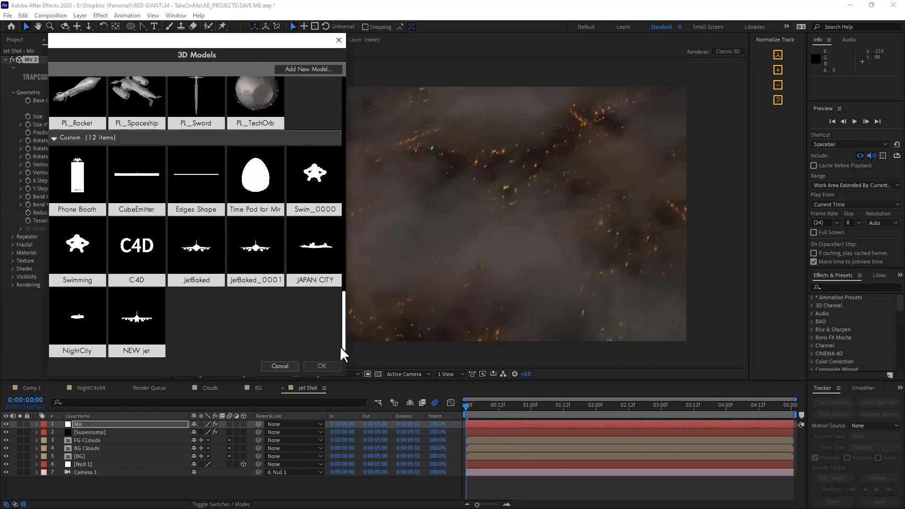
{"action": "left_click", "coordinate": [132, 318]}
{"action": "left_click", "coordinate": [322, 366]}
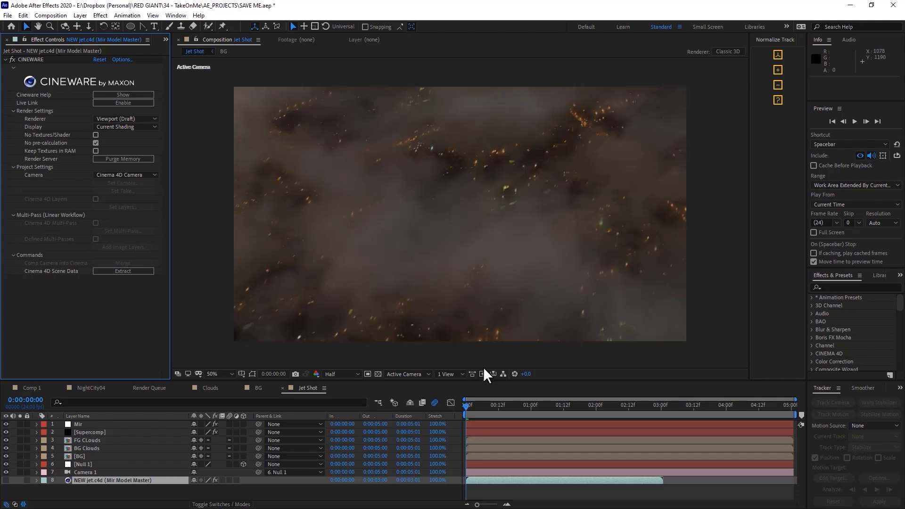
- Create a geometry control null from the Mir layer's 3D Model Settings and show layer controls in the composition view
{"action": "left_click_drag", "start_coordinate": [470, 402], "coordinate": [639, 377]}
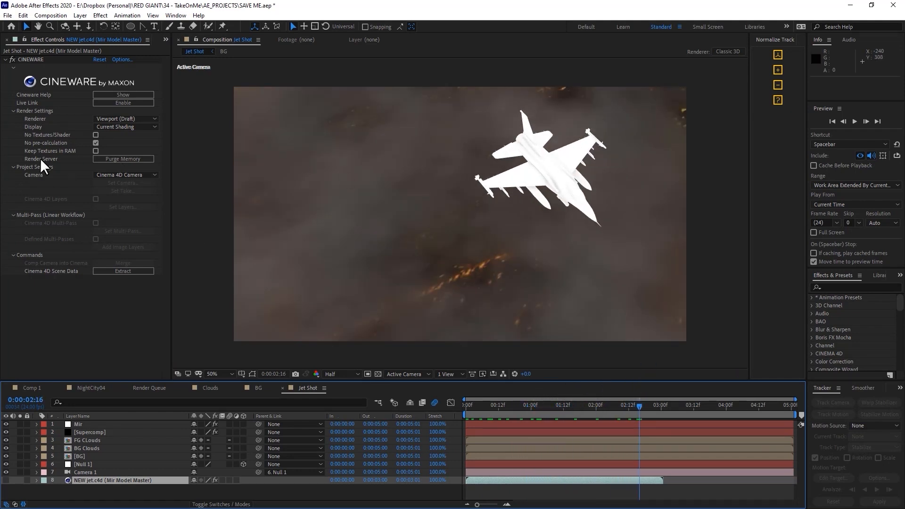
{"action": "left_click", "coordinate": [89, 424]}
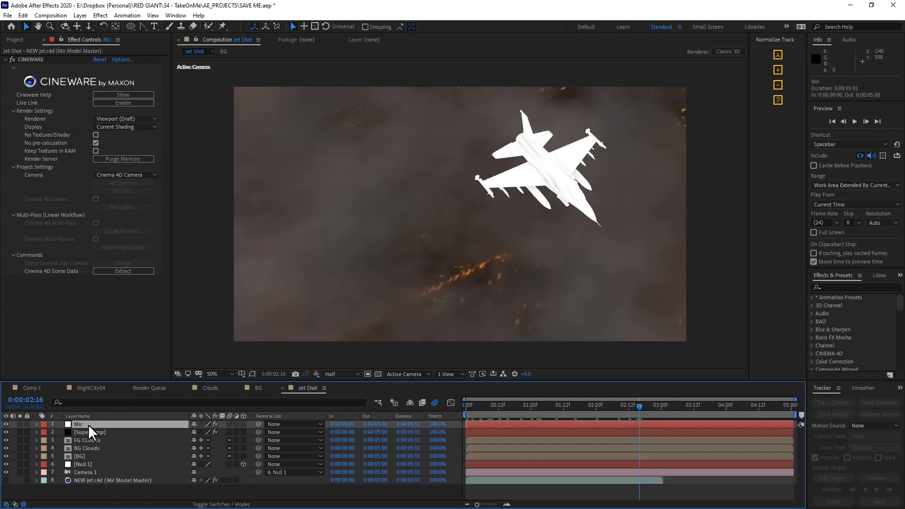
{"action": "left_click", "coordinate": [21, 228]}
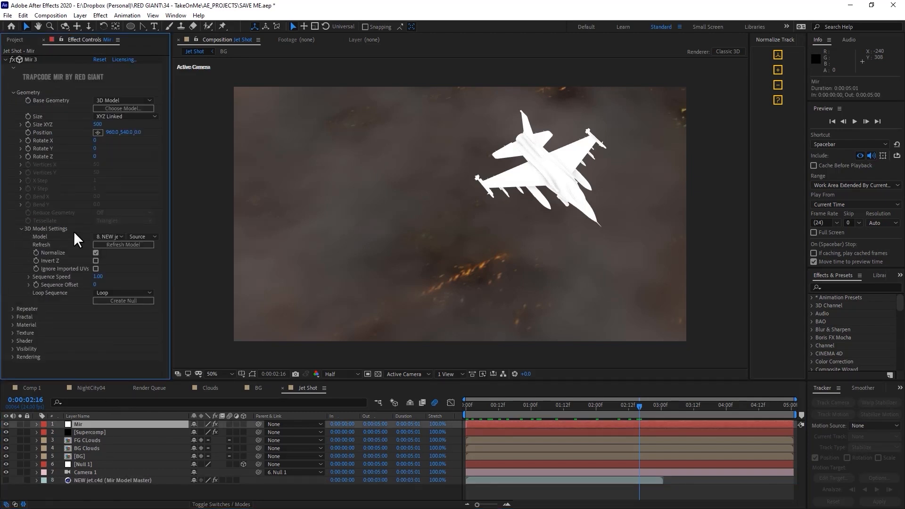
{"action": "left_click", "coordinate": [120, 300]}
{"action": "left_click", "coordinate": [126, 423]}
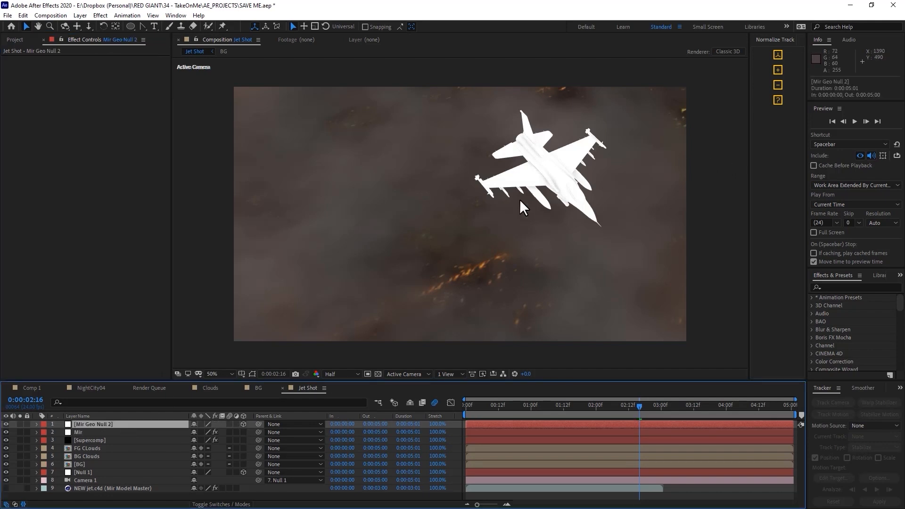
{"action": "left_click", "coordinate": [252, 374]}
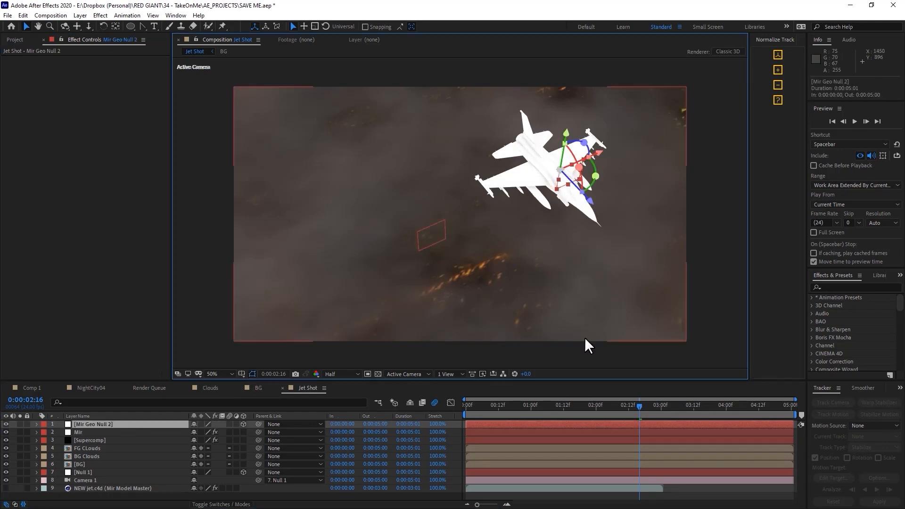
- Move Mir Geo Null 2 toward the centre of the frame and set its orientation to 0°, 270°, 0°
{"action": "left_click_drag", "start_coordinate": [634, 403], "coordinate": [387, 413]}
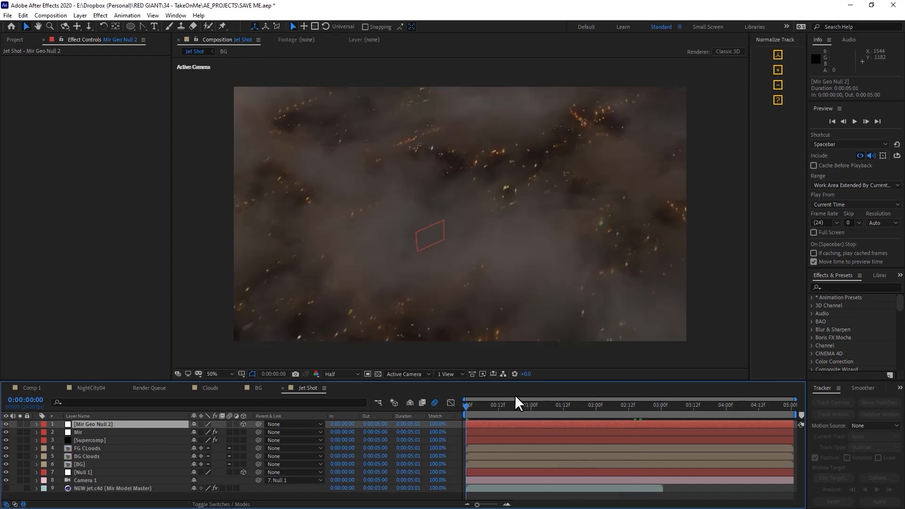
{"action": "left_click_drag", "start_coordinate": [516, 396], "coordinate": [597, 395]}
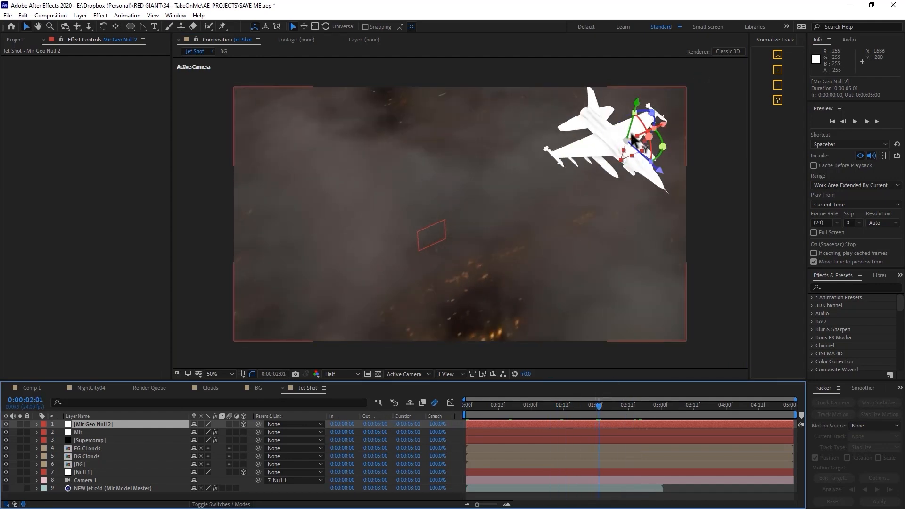
{"action": "key", "text": "comma"}
{"action": "key", "text": "comma"}
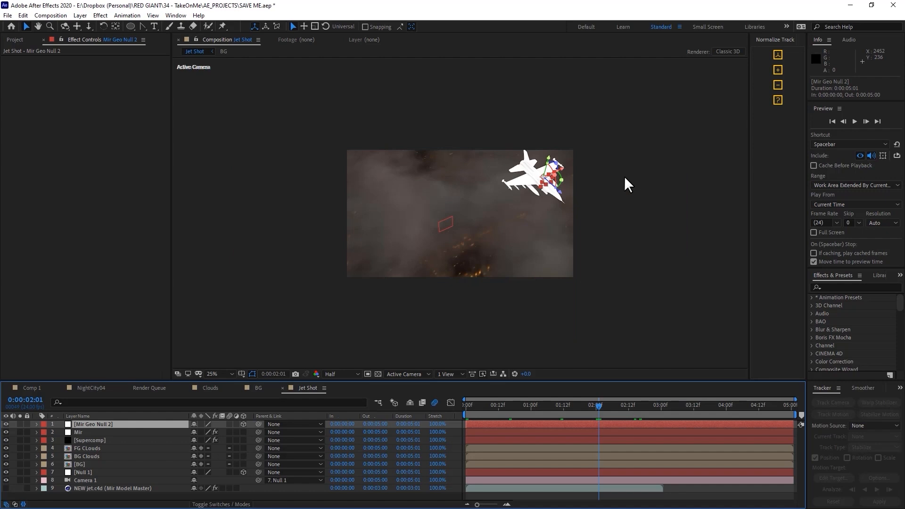
{"action": "left_click_drag", "start_coordinate": [549, 164], "coordinate": [417, 168]}
{"action": "left_click_drag", "start_coordinate": [427, 182], "coordinate": [474, 230]}
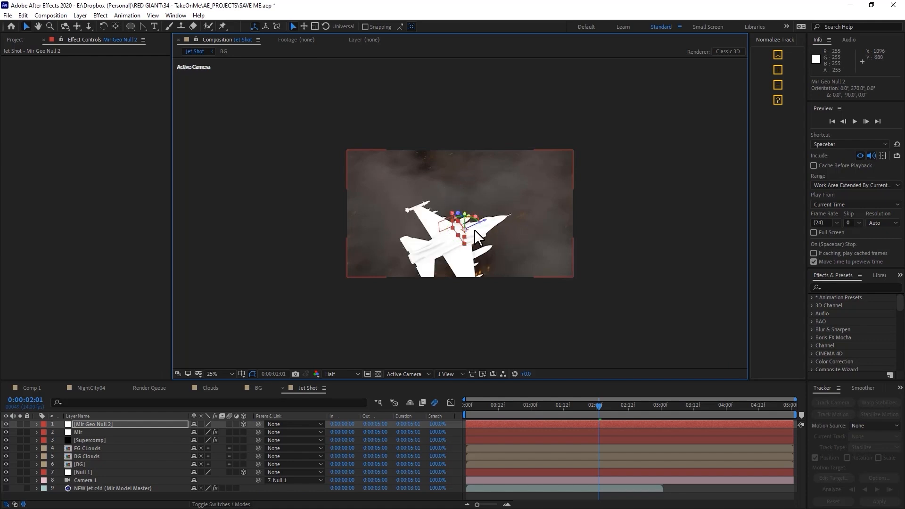
- At the first frame, move Mir Geo Null 2 into view at about -1124.3, -378.2, -674.2
{"action": "left_click_drag", "start_coordinate": [586, 409], "coordinate": [432, 417]}
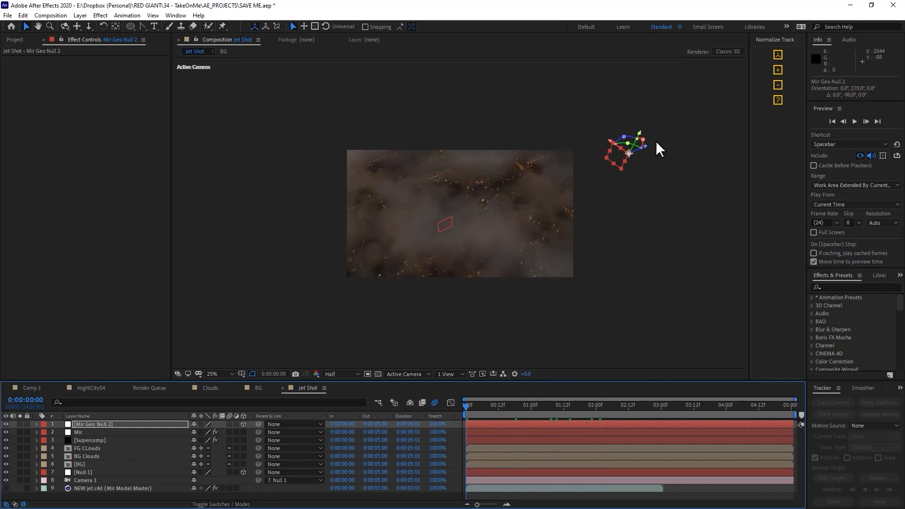
{"action": "left_click_drag", "start_coordinate": [645, 143], "coordinate": [462, 242]}
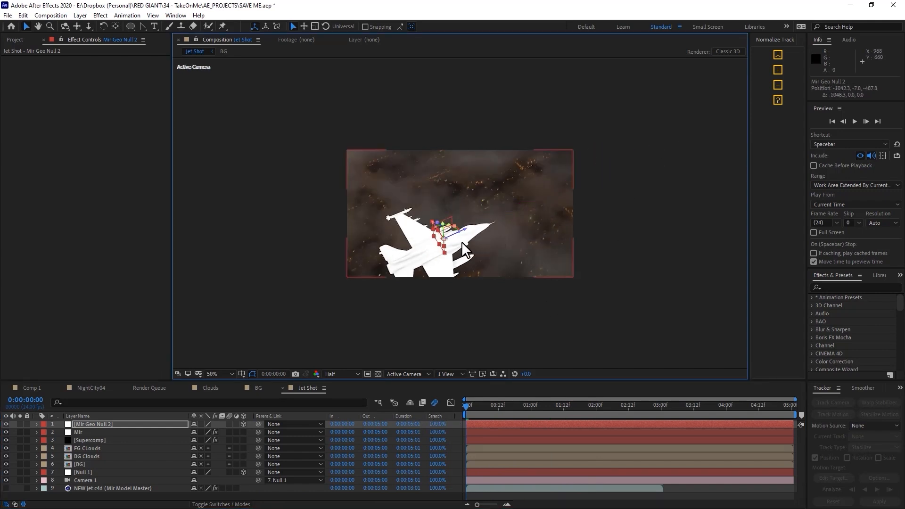
{"action": "scroll", "coordinate": [466, 242], "scroll_direction": "up", "scroll_amount": 2}
{"action": "left_click_drag", "start_coordinate": [513, 256], "coordinate": [623, 172]}
{"action": "scroll", "coordinate": [483, 241], "scroll_direction": "down", "scroll_amount": 1}
{"action": "left_click_drag", "start_coordinate": [476, 228], "coordinate": [462, 206]}
- Scale Mir Geo Null 2 down to 46% on all axes
{"action": "key", "text": "comma"}
{"action": "key", "text": "s"}
{"action": "left_click", "coordinate": [220, 432]}
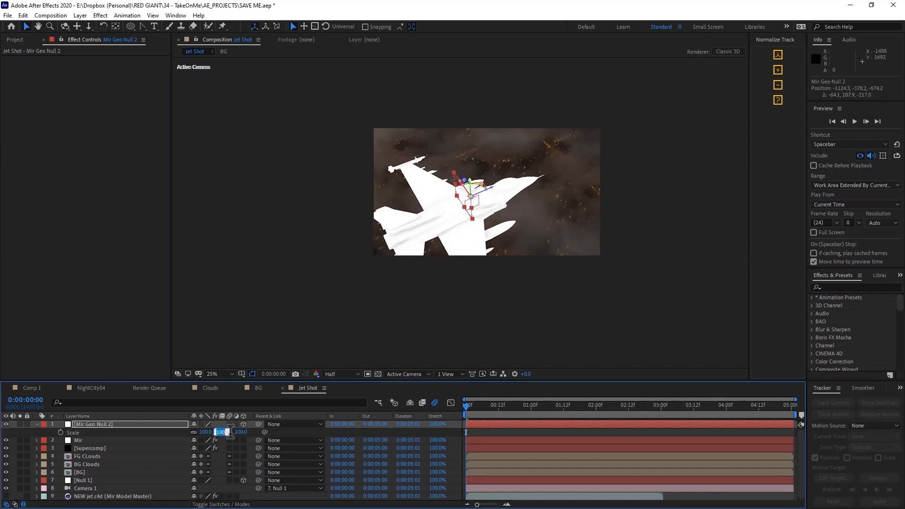
{"action": "type", "text": "18"}
{"action": "key", "text": "Return"}
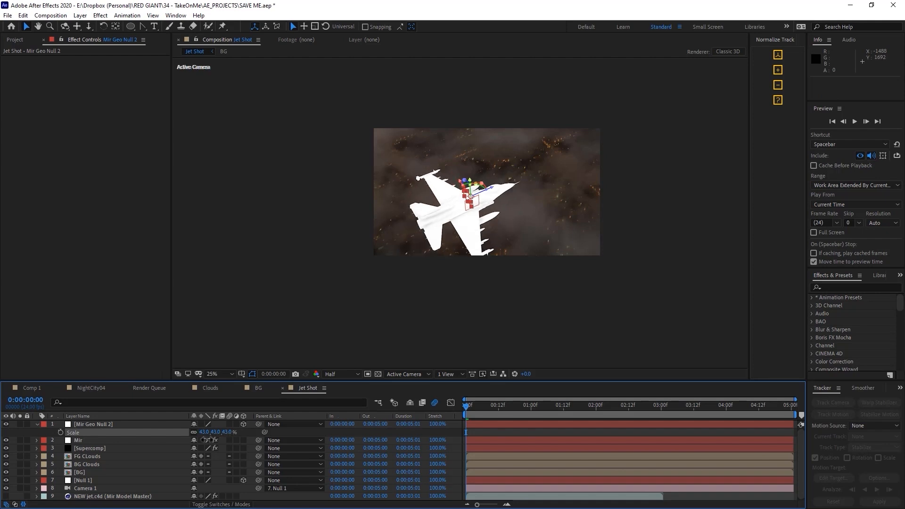
{"action": "left_click_drag", "start_coordinate": [208, 440], "coordinate": [219, 438]}
- Shift the scaled jet's null to about -1180.6, -378.2, -656.1 for its starting position
{"action": "scroll", "coordinate": [552, 224], "scroll_direction": "up", "scroll_amount": 2}
{"action": "scroll", "coordinate": [541, 226], "scroll_direction": "up", "scroll_amount": 2}
{"action": "scroll", "coordinate": [518, 222], "scroll_direction": "down", "scroll_amount": 2}
{"action": "left_click_drag", "start_coordinate": [477, 194], "coordinate": [439, 206]}
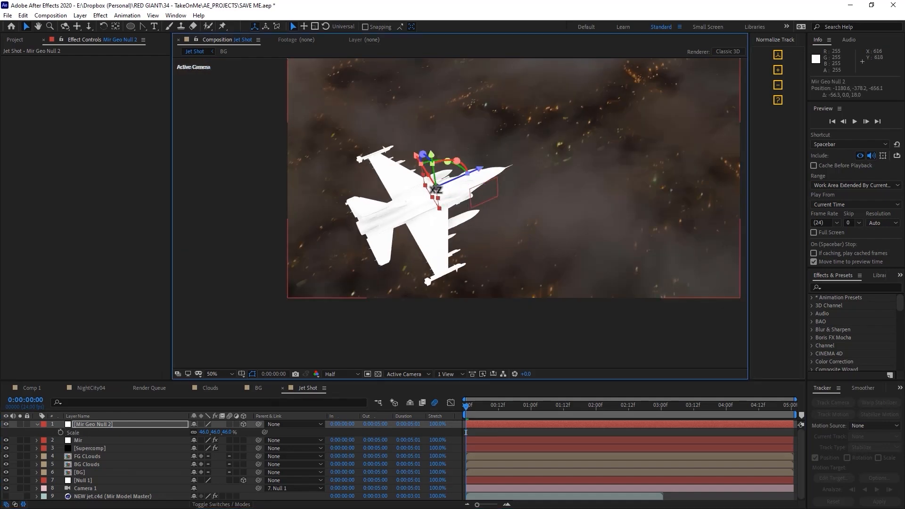
- Keyframe Mir Geo Null 2's position at the first frame and set its X position to 1619.4 at 0:00:05:00
{"action": "key", "text": "p"}
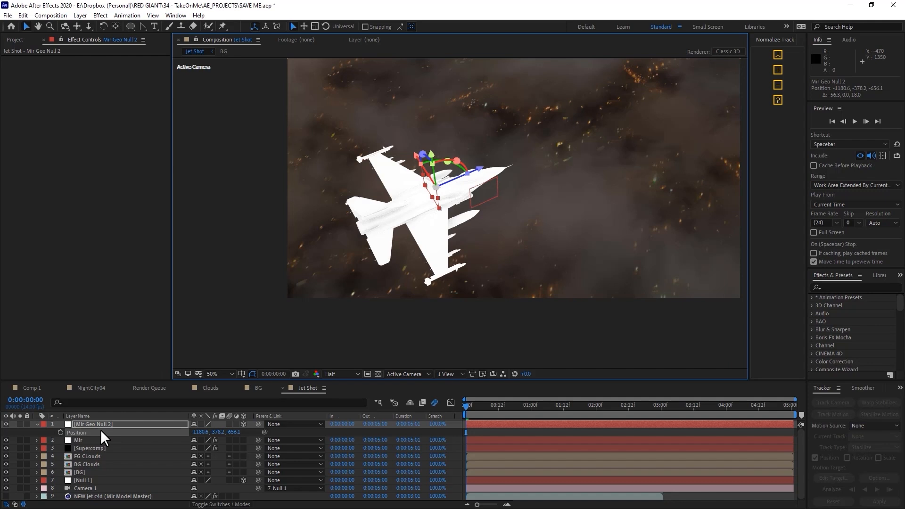
{"action": "left_click", "coordinate": [60, 433]}
{"action": "left_click_drag", "start_coordinate": [539, 411], "coordinate": [818, 401]}
{"action": "key", "text": "comma"}
{"action": "key", "text": "comma"}
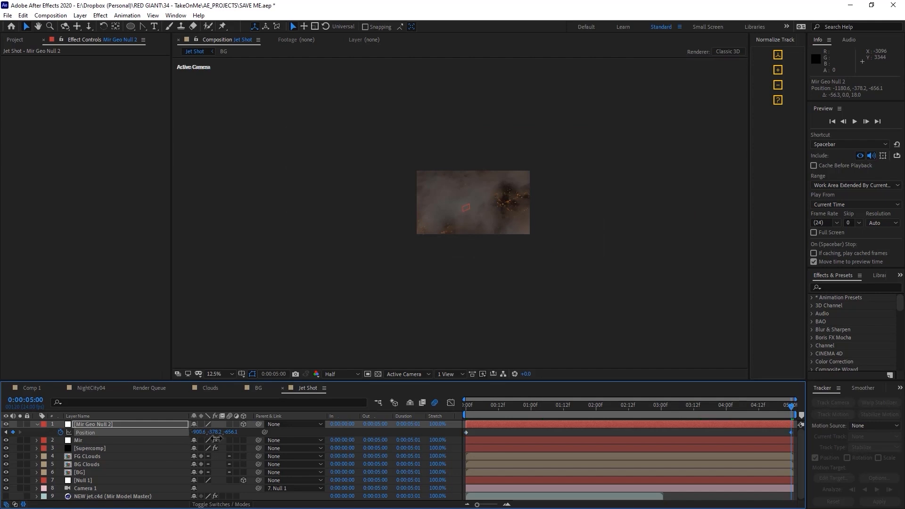
{"action": "left_click_drag", "start_coordinate": [275, 443], "coordinate": [348, 456]}
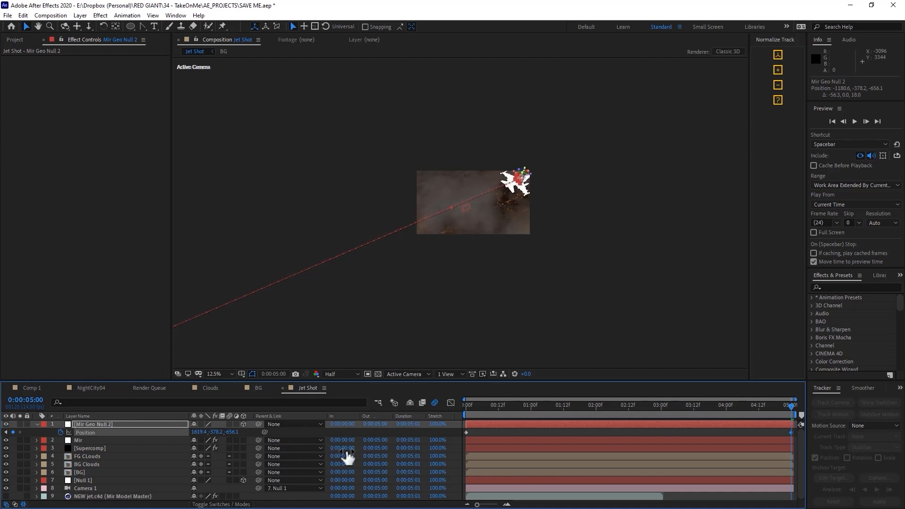
{"action": "scroll", "coordinate": [461, 227], "scroll_direction": "up", "scroll_amount": 2}
{"action": "scroll", "coordinate": [656, 248], "scroll_direction": "down", "scroll_amount": 1}
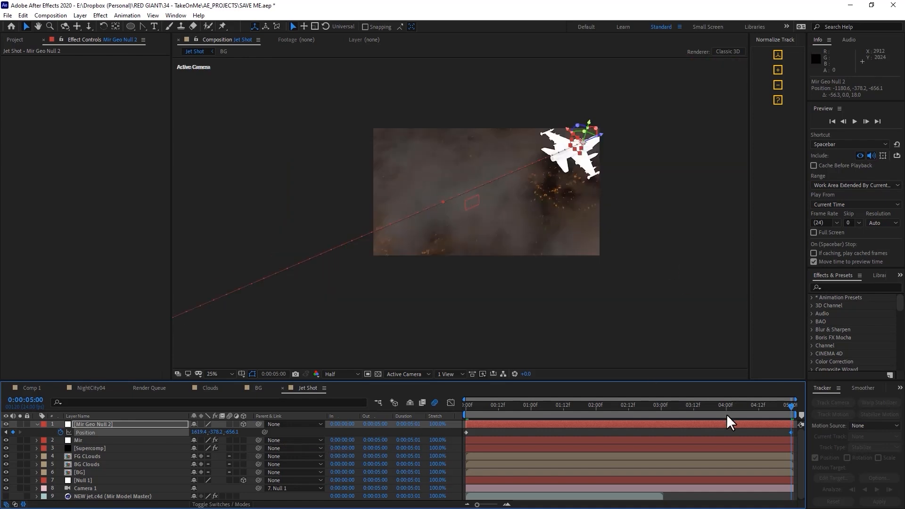
{"action": "left_click", "coordinate": [783, 417]}
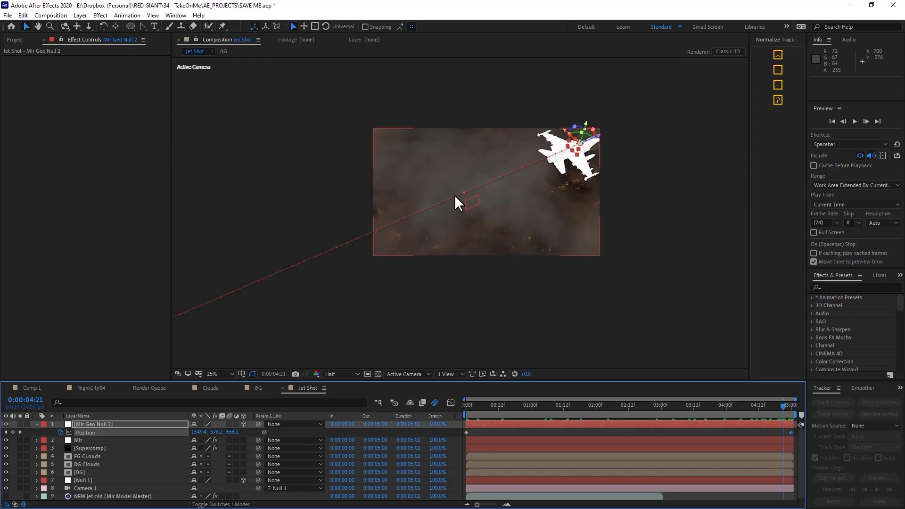
- Rename the Null 1 layer as DOLLY
{"action": "left_click", "coordinate": [100, 480]}
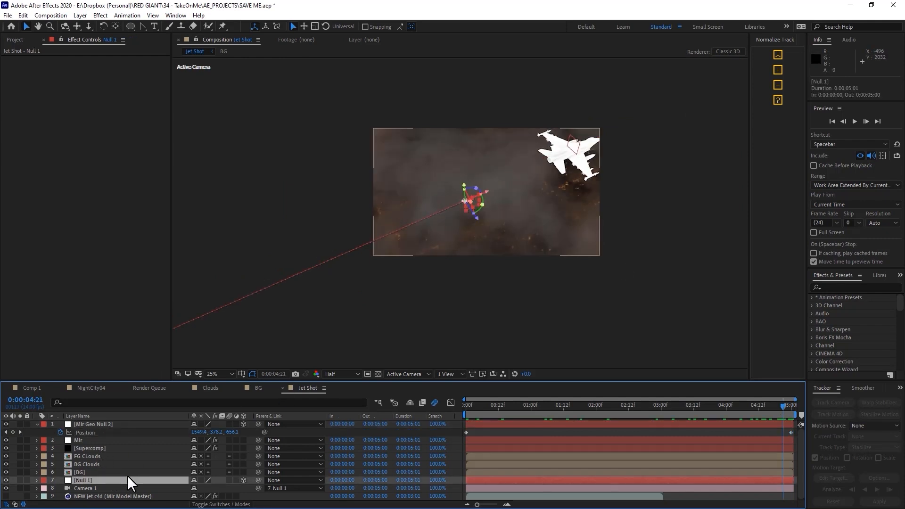
{"action": "key", "text": "Return"}
{"action": "type", "text": "DOLLY"}
{"action": "key", "text": "Return"}
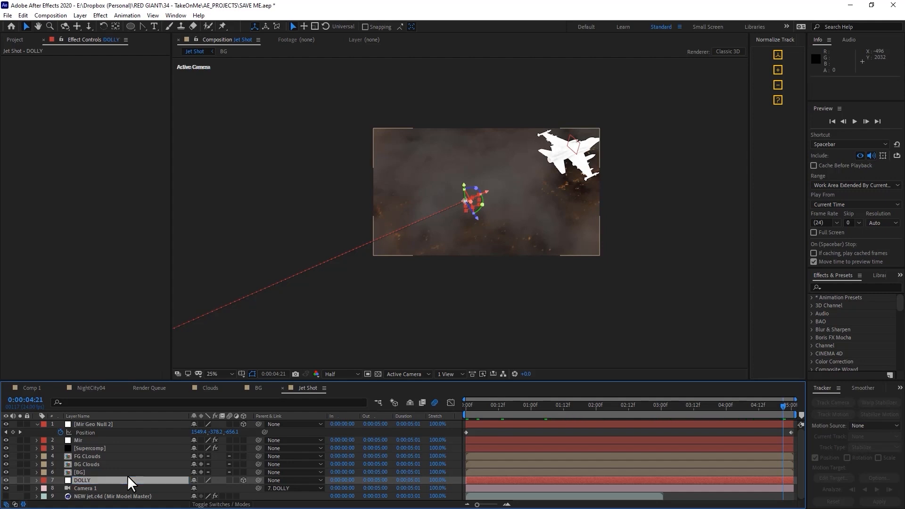
- Set starting keyframes for Camera 1's Point of Interest and Position at the first frame
{"action": "left_click_drag", "start_coordinate": [768, 403], "coordinate": [368, 405]}
{"action": "scroll", "coordinate": [472, 182], "scroll_direction": "up", "scroll_amount": 2}
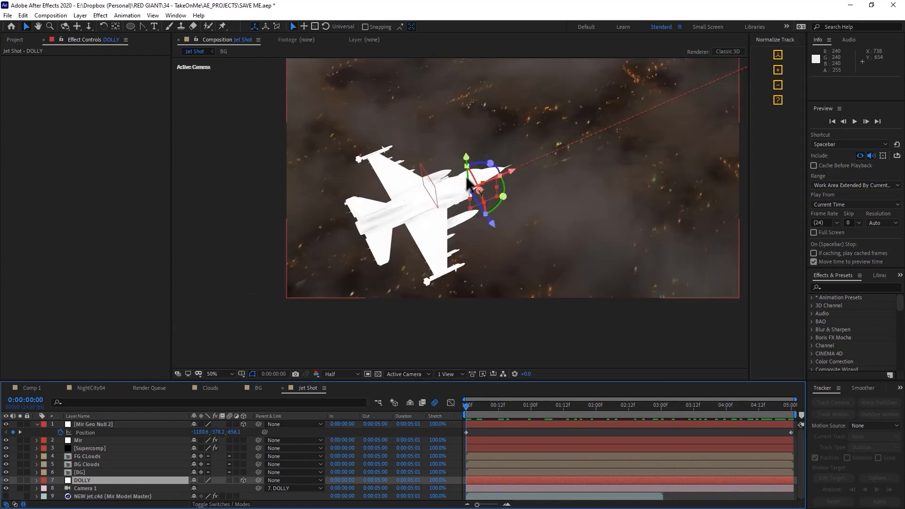
{"action": "left_click", "coordinate": [77, 487]}
{"action": "left_click", "coordinate": [36, 488]}
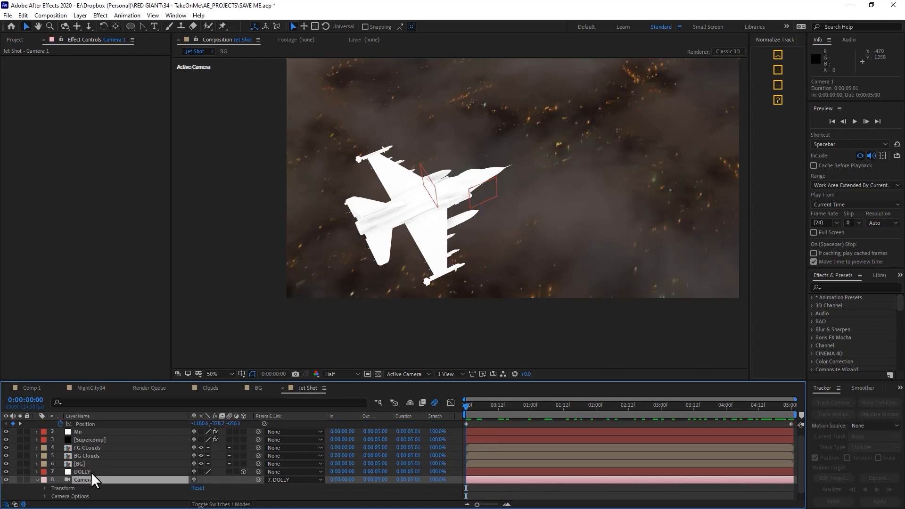
{"action": "left_click", "coordinate": [42, 480]}
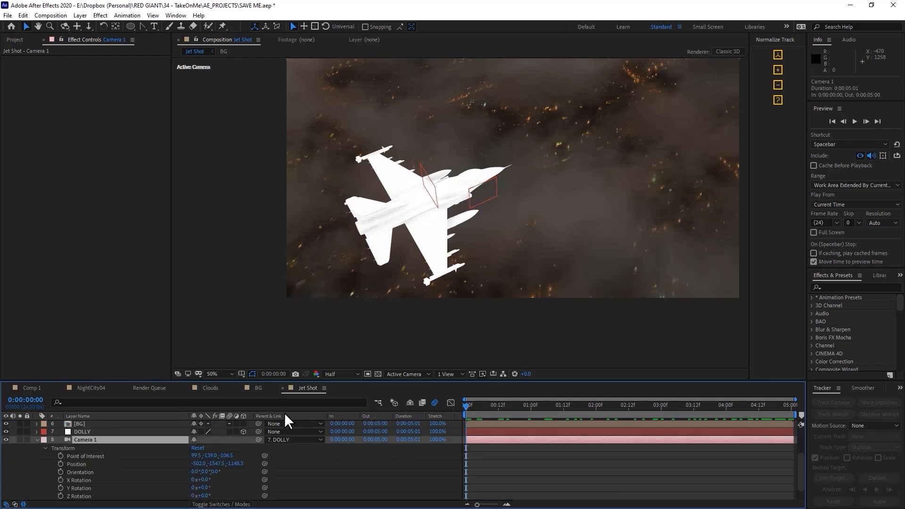
{"action": "left_click", "coordinate": [62, 456]}
{"action": "left_click", "coordinate": [60, 464], "text": "shift"}
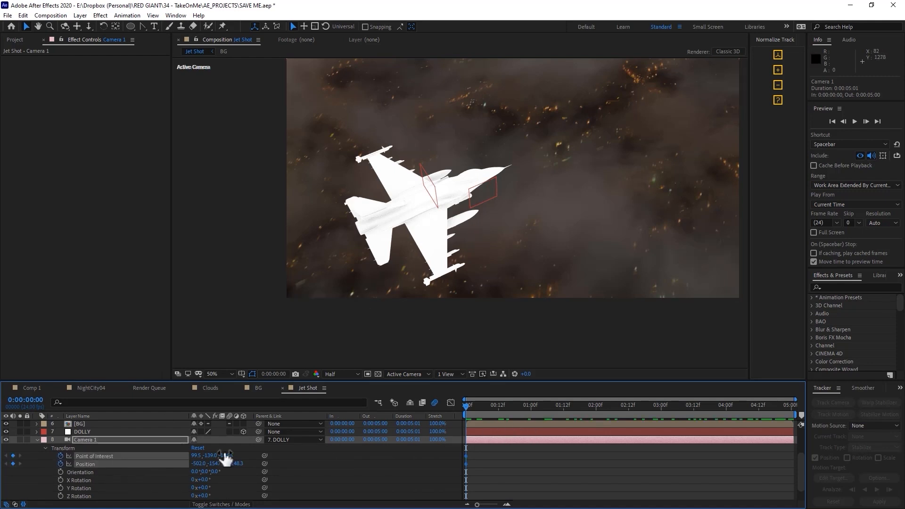
- At 0:00:05:00, track and orbit Camera 1 to bring the jet into frame, with its position at about -367.7, -1521.9, -1102.1
{"action": "left_click_drag", "start_coordinate": [480, 409], "coordinate": [796, 404]}
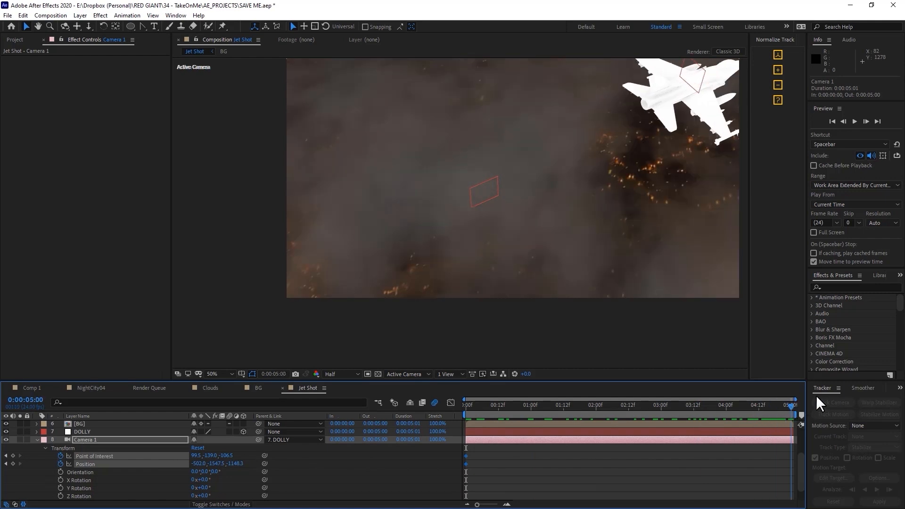
{"action": "key", "text": "comma"}
{"action": "key", "text": "comma"}
{"action": "key", "text": "c"}
{"action": "key", "text": "c"}
{"action": "key", "text": "c"}
{"action": "left_click_drag", "start_coordinate": [550, 245], "coordinate": [553, 244]}
{"action": "key", "text": "c"}
{"action": "left_click_drag", "start_coordinate": [624, 180], "coordinate": [580, 203]}
{"action": "key", "text": "c"}
{"action": "key", "text": "c"}
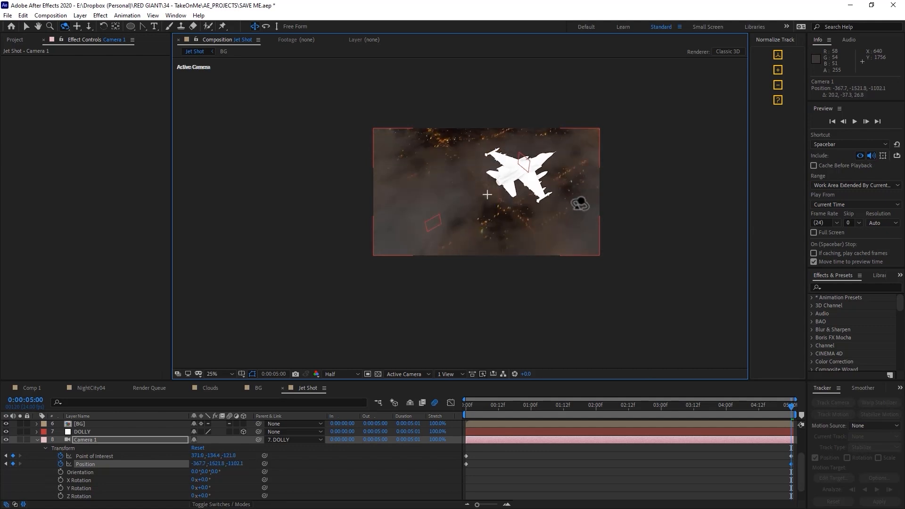
- Keyframe Camera 1's Z Rotation at the start and at 41° at 0:00:05:00, and track the camera to about -401.2, -1482.9, -1105.4
{"action": "left_click", "coordinate": [60, 496]}
{"action": "left_click_drag", "start_coordinate": [792, 496], "coordinate": [508, 495]}
{"action": "left_click_drag", "start_coordinate": [203, 495], "coordinate": [179, 495]}
{"action": "key", "text": "c"}
{"action": "mouse_move", "coordinate": [590, 233]}
{"action": "left_mouse_down"}
{"action": "mouse_move", "coordinate": [578, 211]}
{"action": "mouse_move", "coordinate": [605, 235]}
{"action": "left_mouse_up"}
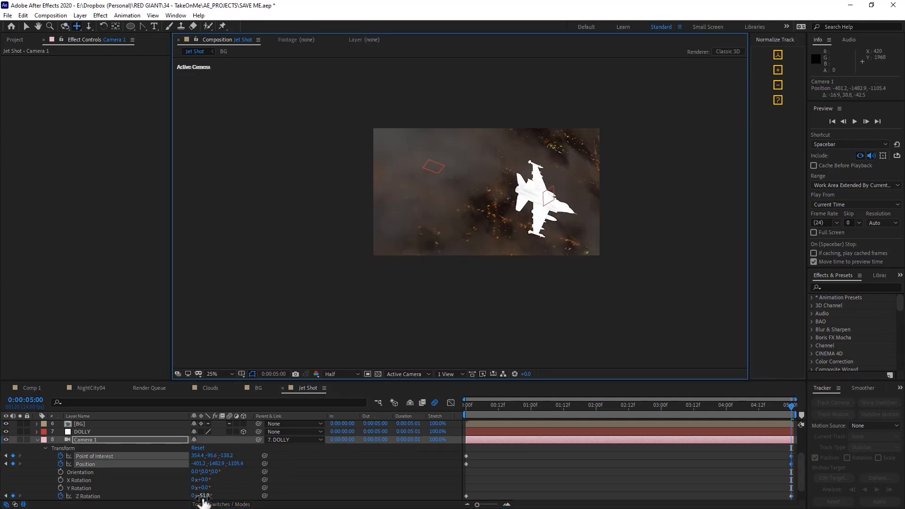
{"action": "left_click_drag", "start_coordinate": [203, 498], "coordinate": [240, 496]}
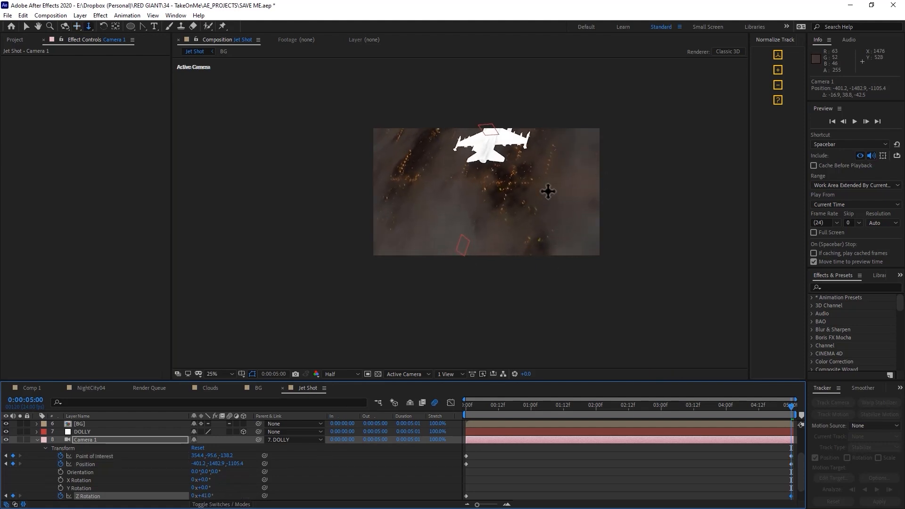
- Reframe Camera 1 at 0:00:05:00 to a position of about -275.3, -1657.2, -983.9, bringing the whole jet into frame
{"action": "left_click_drag", "start_coordinate": [547, 191], "coordinate": [554, 195]}
{"action": "key", "text": "c"}
{"action": "left_click_drag", "start_coordinate": [671, 246], "coordinate": [708, 314]}
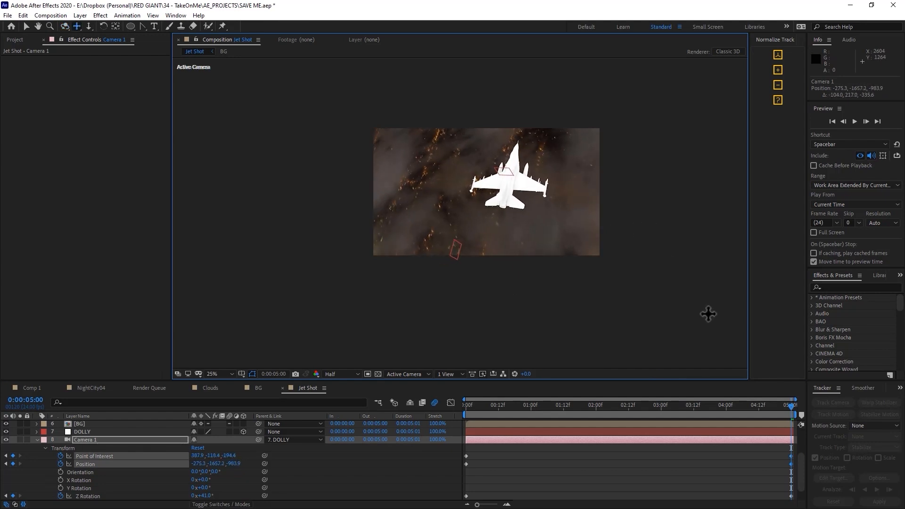
- Preview the camera move around the jet from the first frame
{"action": "left_click_drag", "start_coordinate": [790, 408], "coordinate": [468, 426]}
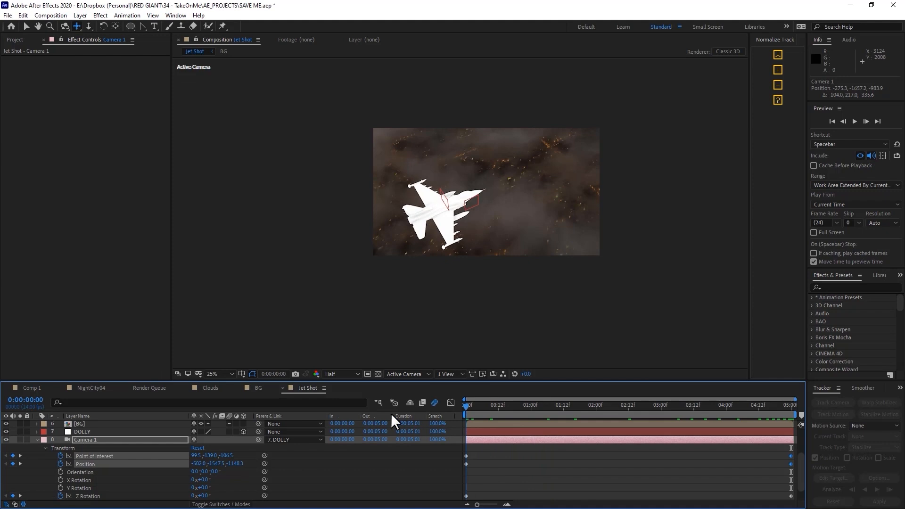
{"action": "scroll", "coordinate": [546, 236], "scroll_direction": "up", "scroll_amount": 4}
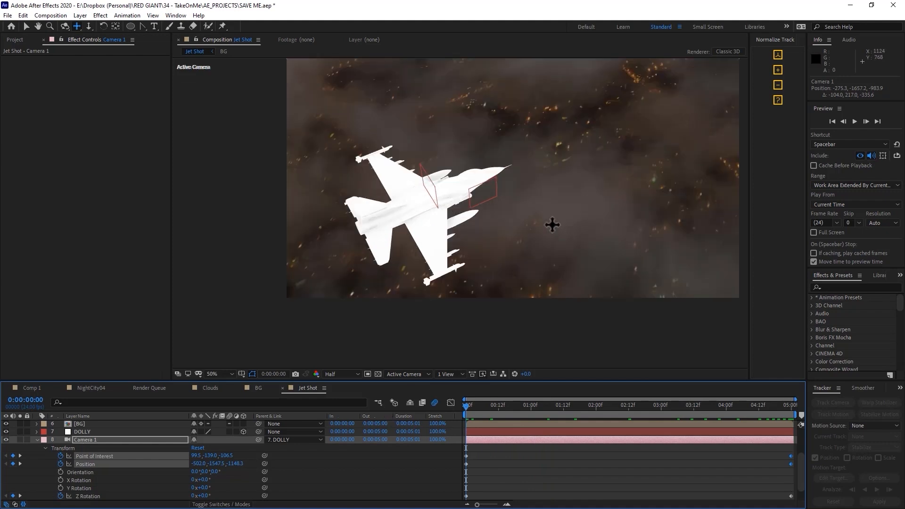
{"action": "left_click_drag", "start_coordinate": [570, 214], "coordinate": [553, 235]}
{"action": "scroll", "coordinate": [554, 236], "scroll_direction": "down", "scroll_amount": 2}
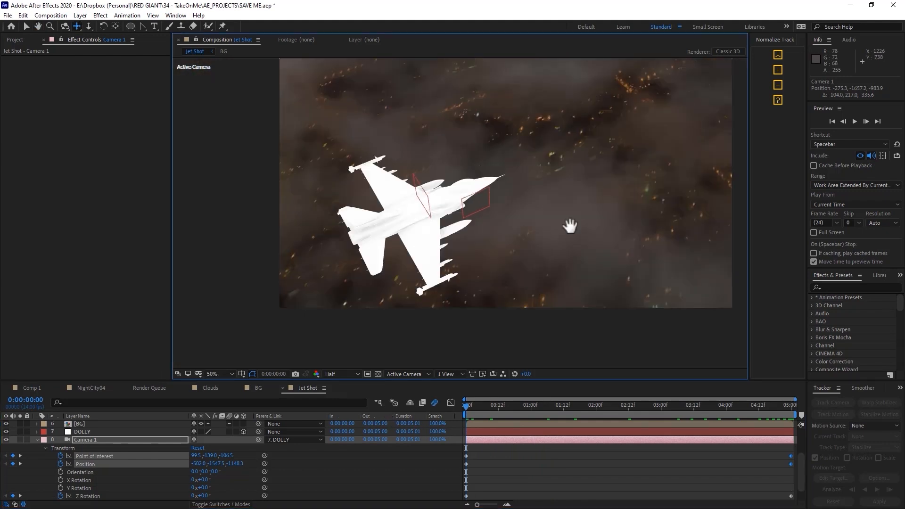
{"action": "left_click", "coordinate": [856, 121]}
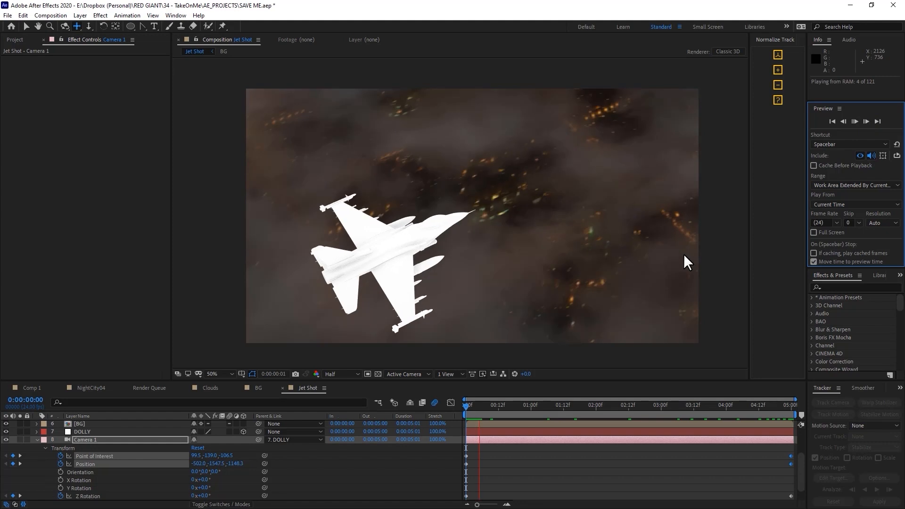
{"action": "left_click", "coordinate": [531, 405]}
- Orbit, pull back and pan Camera 1 at 0:00:05:00 to a position of about -253.6, -1975.0, -1010.4
{"action": "left_click_drag", "start_coordinate": [547, 405], "coordinate": [878, 406]}
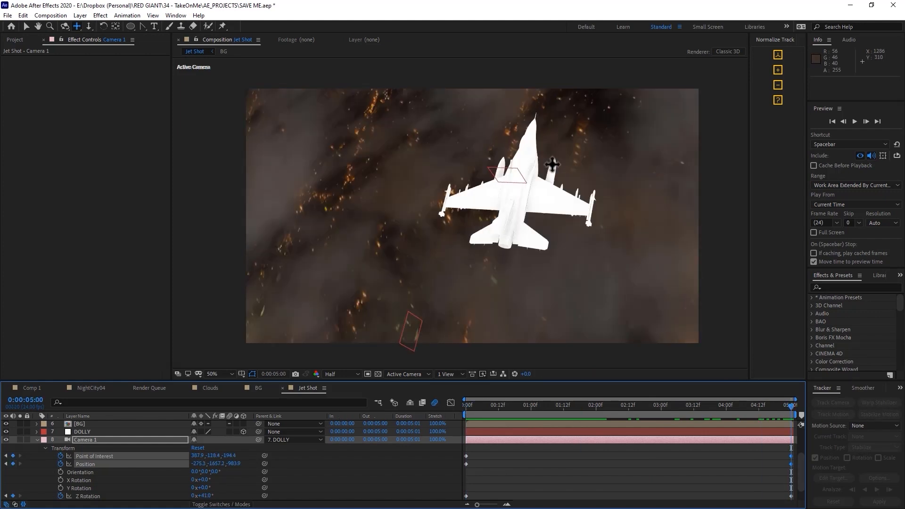
{"action": "left_click_drag", "start_coordinate": [554, 167], "coordinate": [568, 178]}
{"action": "key", "text": "c"}
{"action": "left_click_drag", "start_coordinate": [682, 244], "coordinate": [600, 203]}
{"action": "key", "text": "c"}
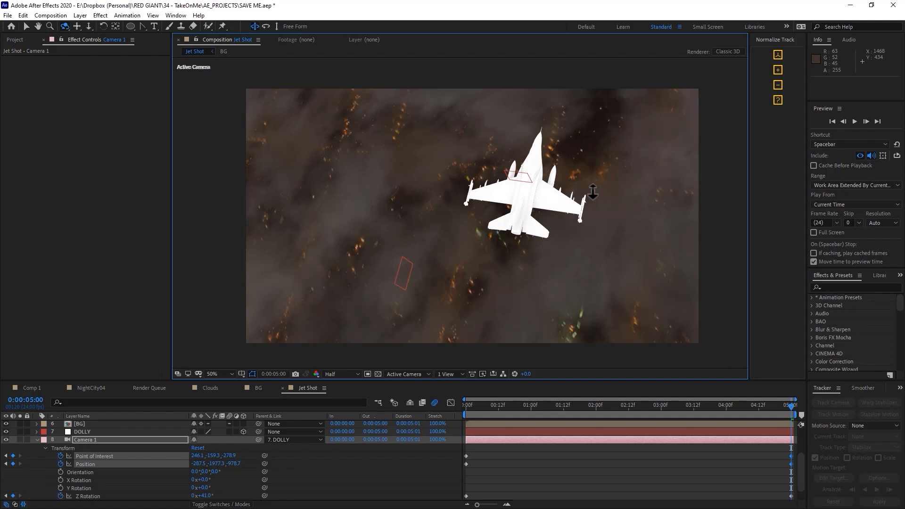
{"action": "left_click_drag", "start_coordinate": [593, 192], "coordinate": [581, 200]}
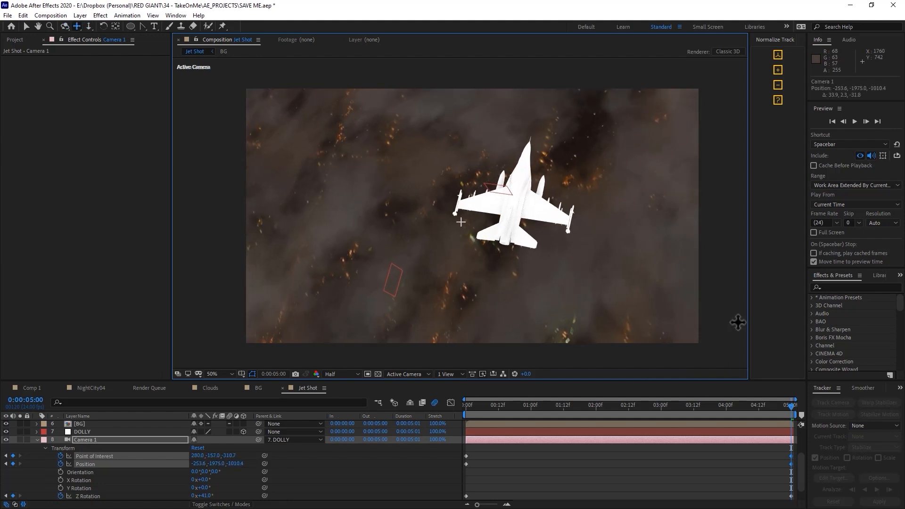
- Reposition Camera 1 on the first frame to about -467.9, -1435.1, -1207.7 and preview the move
{"action": "left_click_drag", "start_coordinate": [772, 404], "coordinate": [370, 429]}
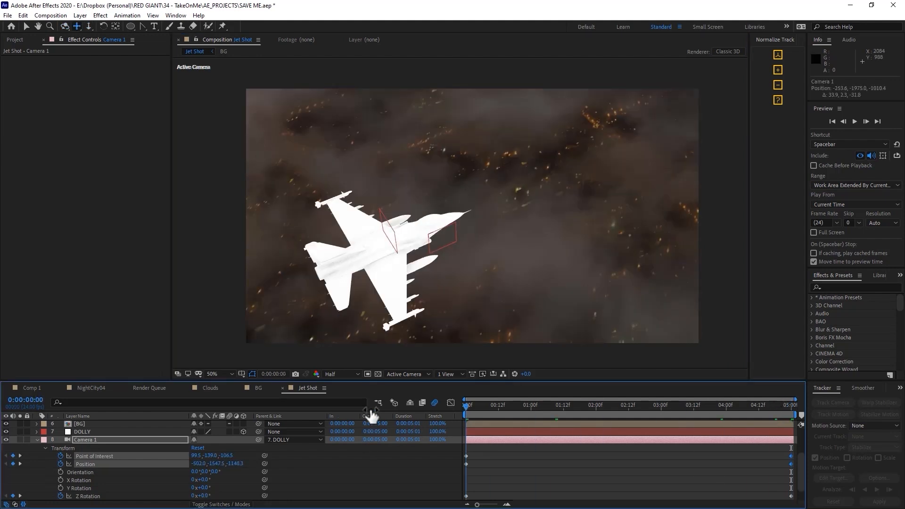
{"action": "left_click_drag", "start_coordinate": [437, 282], "coordinate": [459, 285]}
{"action": "key", "text": "c"}
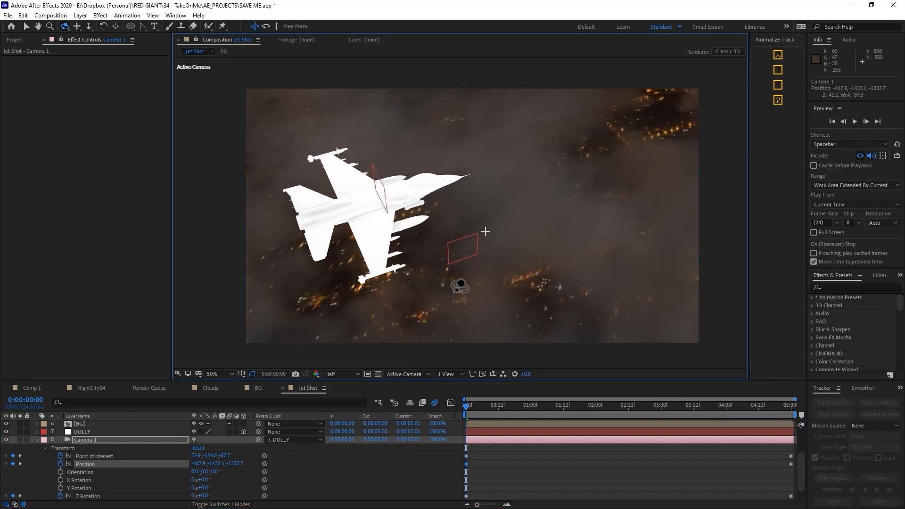
{"action": "key", "text": "space"}
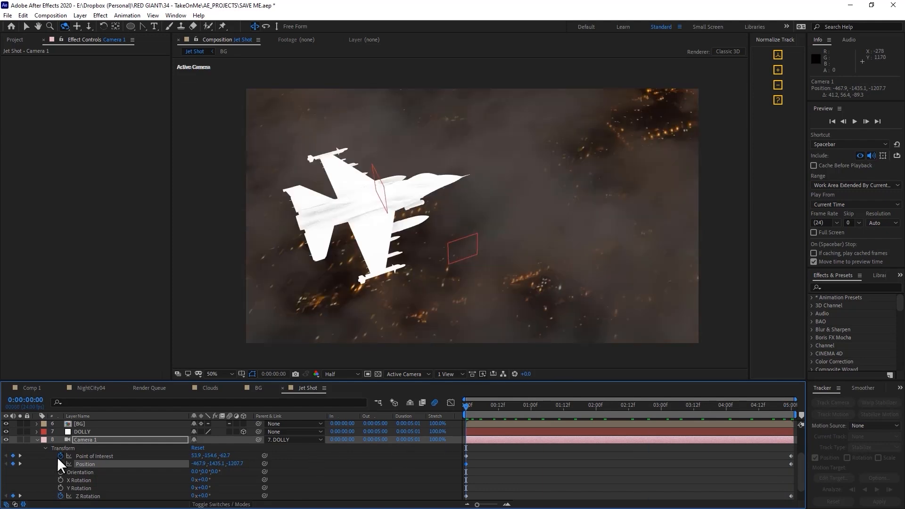
- Set the anchor point of Mir Geo Null 2 to 0, 34, 0, testing the jet's roll with Z Rotation and undoing the test rotations
{"action": "left_click", "coordinate": [37, 439]}
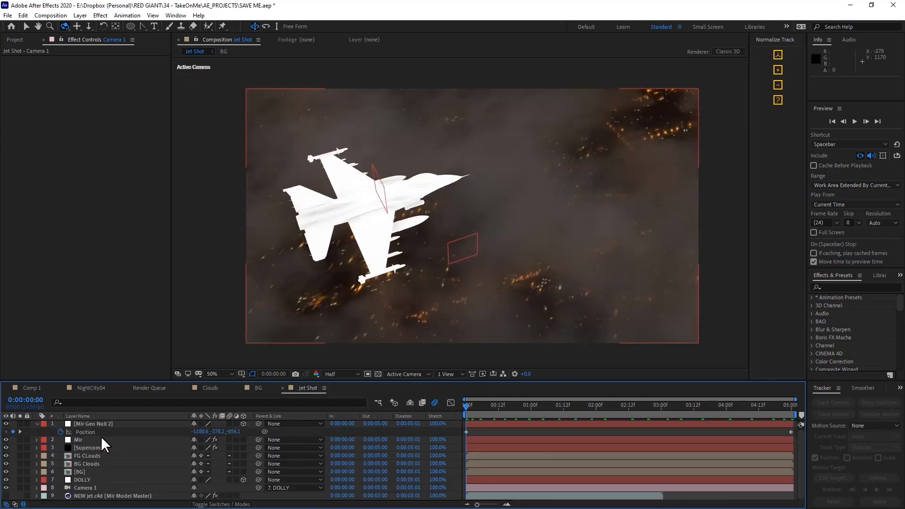
{"action": "left_click", "coordinate": [109, 425]}
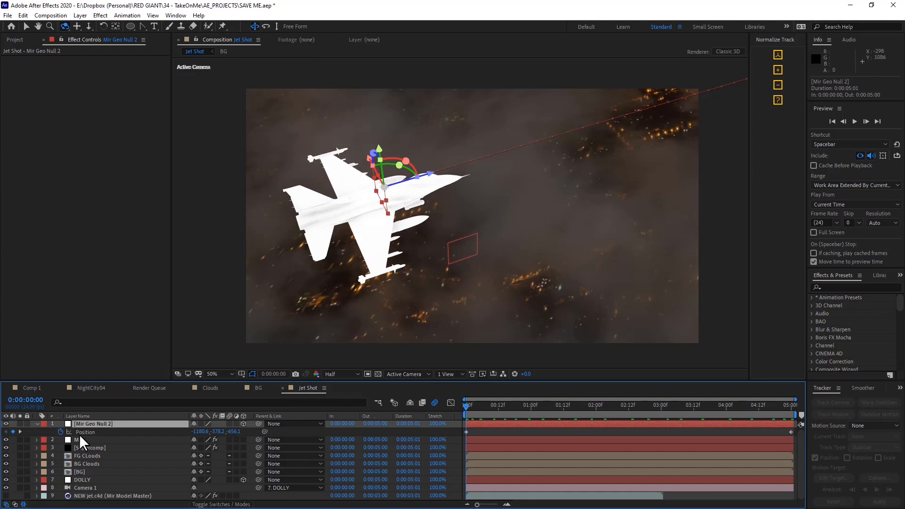
{"action": "key", "text": "r"}
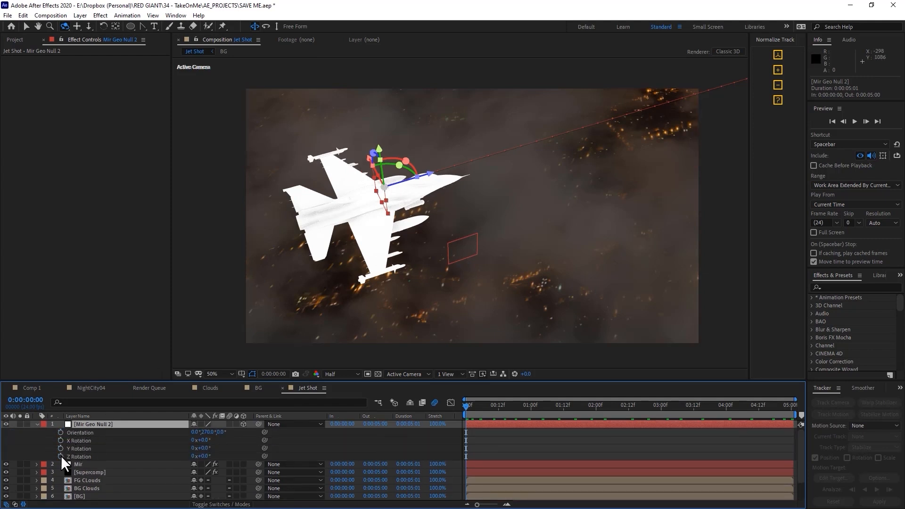
{"action": "left_click_drag", "start_coordinate": [206, 456], "coordinate": [221, 432]}
{"action": "key", "text": "ctrl+z"}
{"action": "key", "text": "a"}
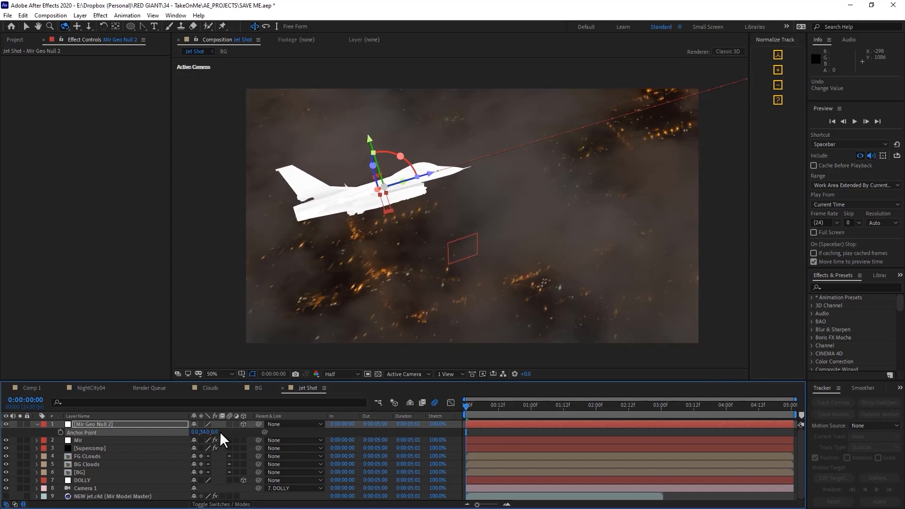
{"action": "key", "text": "r"}
{"action": "left_click_drag", "start_coordinate": [206, 458], "coordinate": [206, 456]}
{"action": "key", "text": "ctrl+z"}
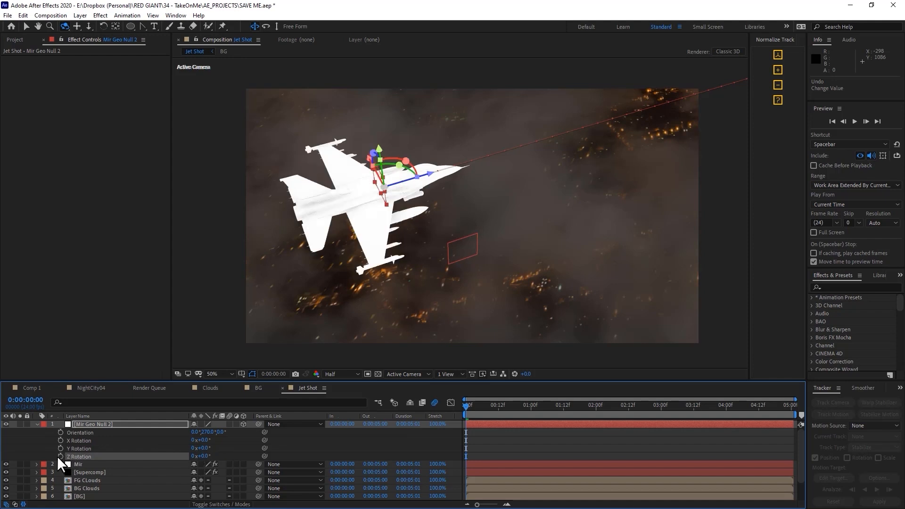
- Keyframe Mir Geo Null 2's Z Rotation from 0° on the first frame to 1x+22° at 0:00:03:02, 355° near 04:15 and 1x+2° at 0:00:05:00
{"action": "left_click_drag", "start_coordinate": [477, 410], "coordinate": [666, 404]}
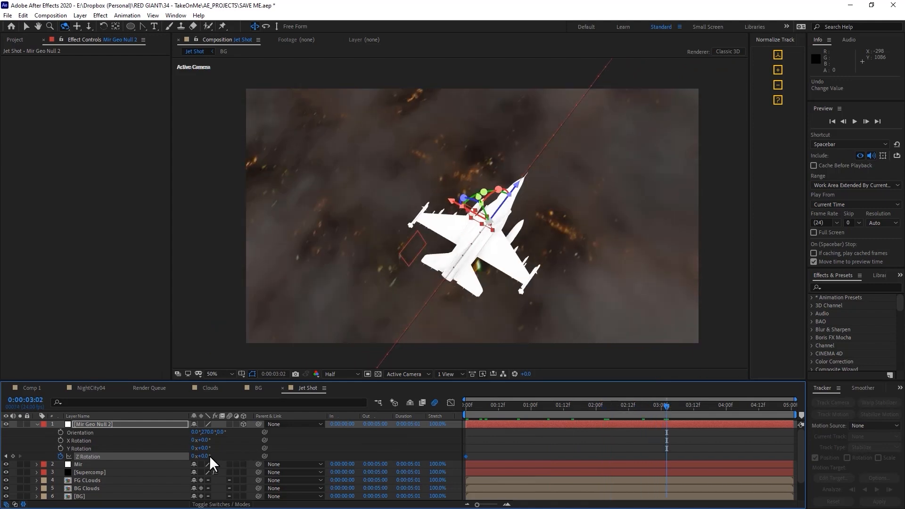
{"action": "left_click_drag", "start_coordinate": [209, 456], "coordinate": [386, 454]}
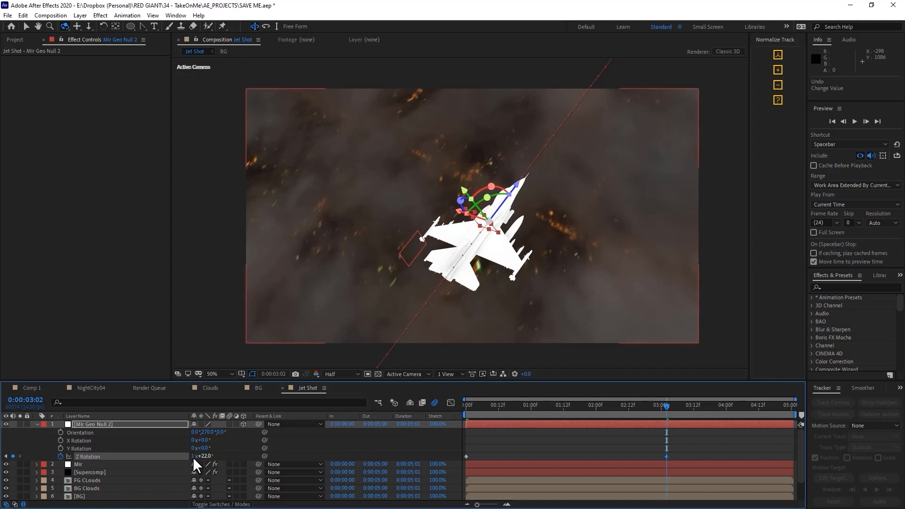
{"action": "left_click_drag", "start_coordinate": [710, 407], "coordinate": [767, 408]}
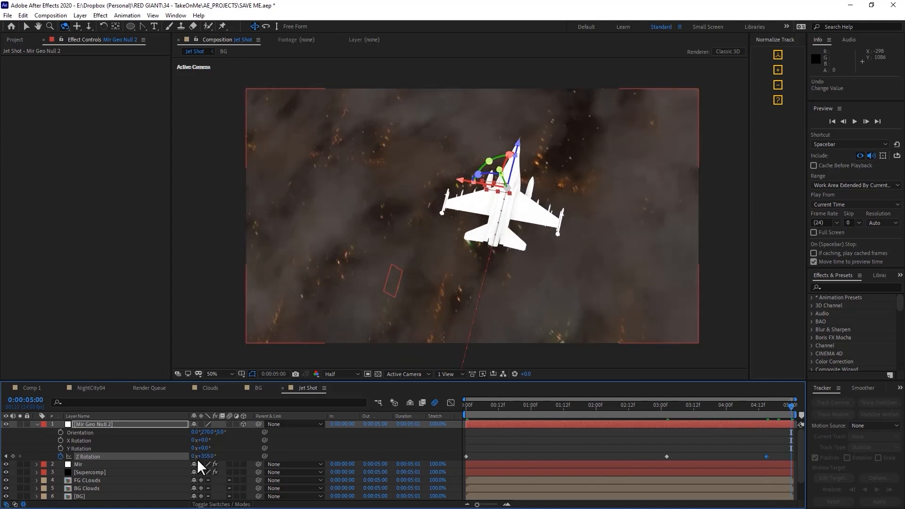
{"action": "left_click_drag", "start_coordinate": [202, 456], "coordinate": [210, 456]}
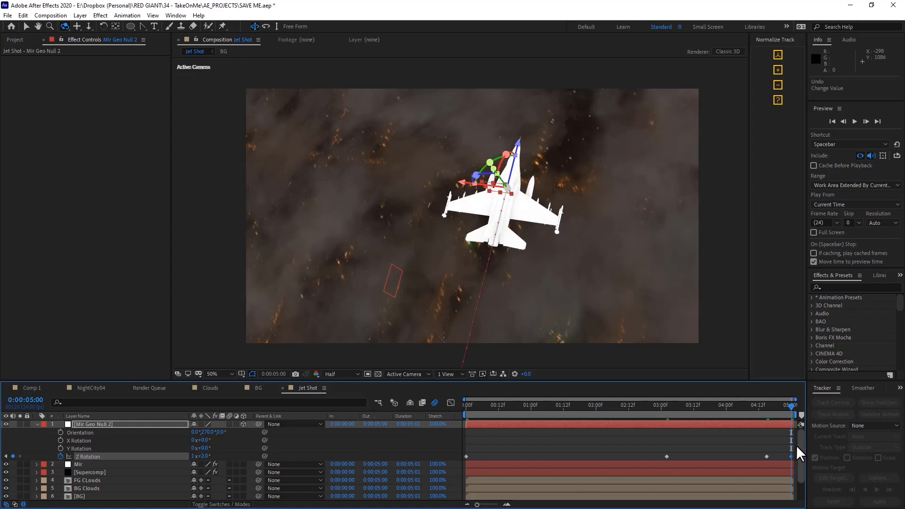
- Ease all the Z Rotation keyframes of Mir Geo Null 2, refine their speed curve in the Graph Editor and scrub through the roll
{"action": "left_click_drag", "start_coordinate": [463, 449], "coordinate": [799, 468]}
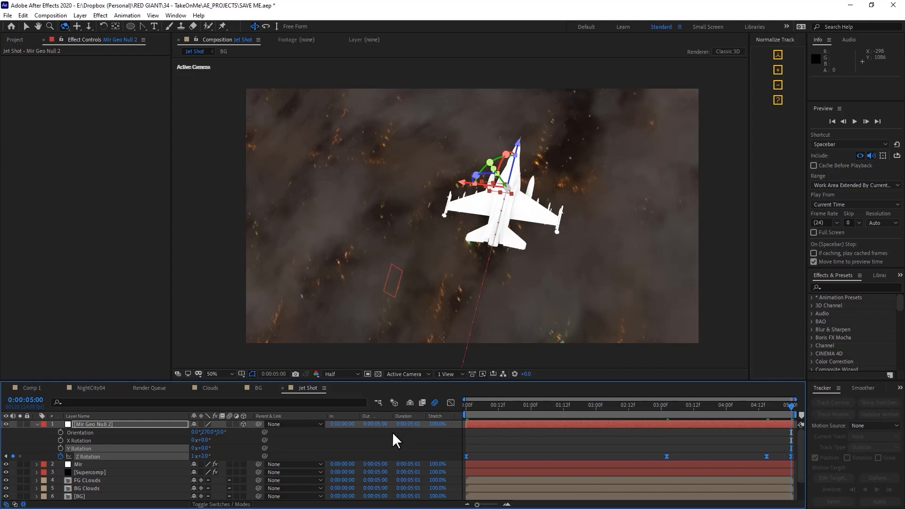
{"action": "left_click", "coordinate": [450, 403]}
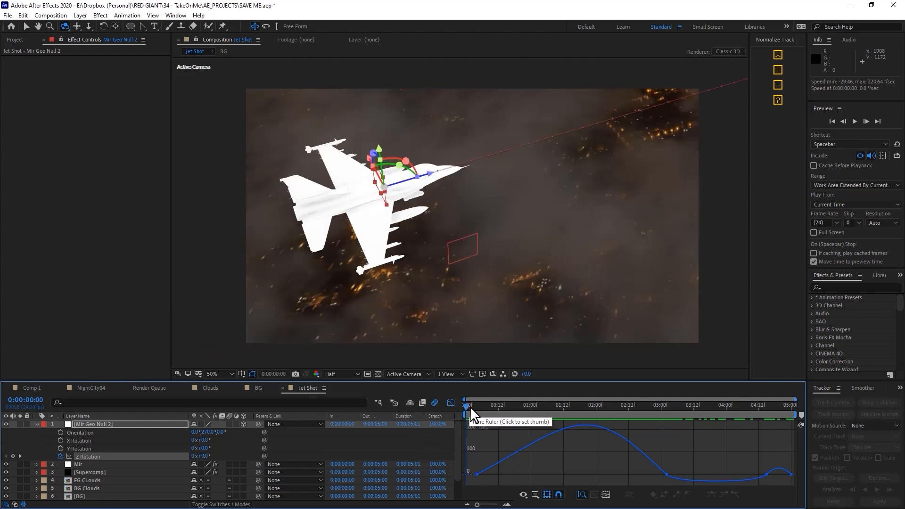
{"action": "left_click_drag", "start_coordinate": [470, 406], "coordinate": [334, 465]}
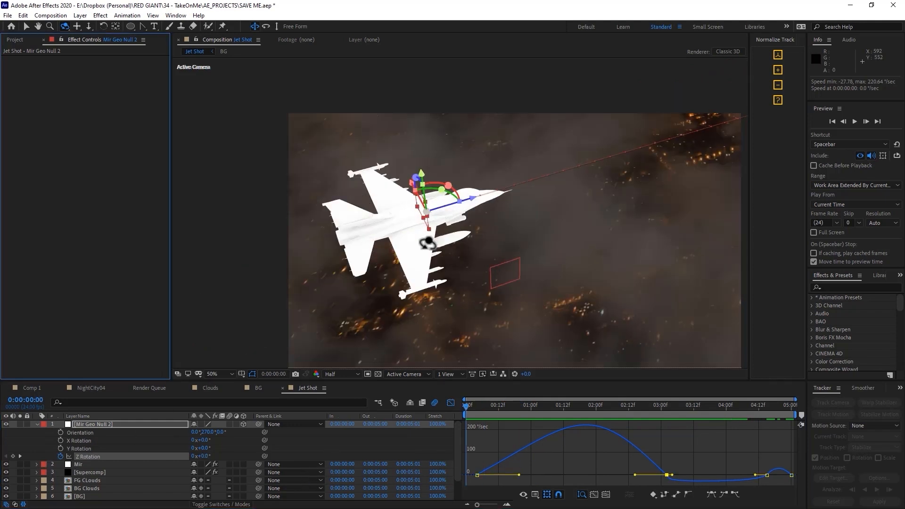
- Strengthen the Mir jet's ambient occlusion with AO Intensity 431 and AO Radius 69, and check the shading along the shot
{"action": "scroll", "coordinate": [426, 243], "scroll_direction": "up", "scroll_amount": 2}
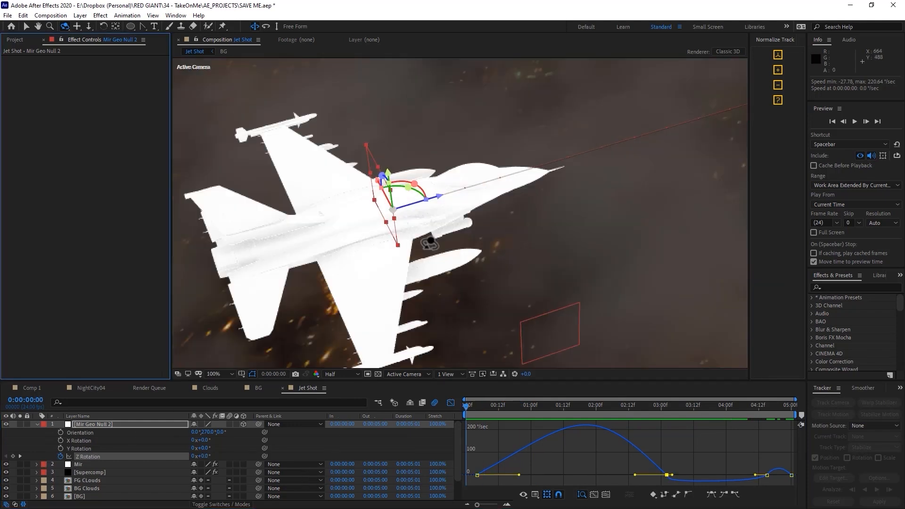
{"action": "left_click_drag", "start_coordinate": [443, 261], "coordinate": [512, 194]}
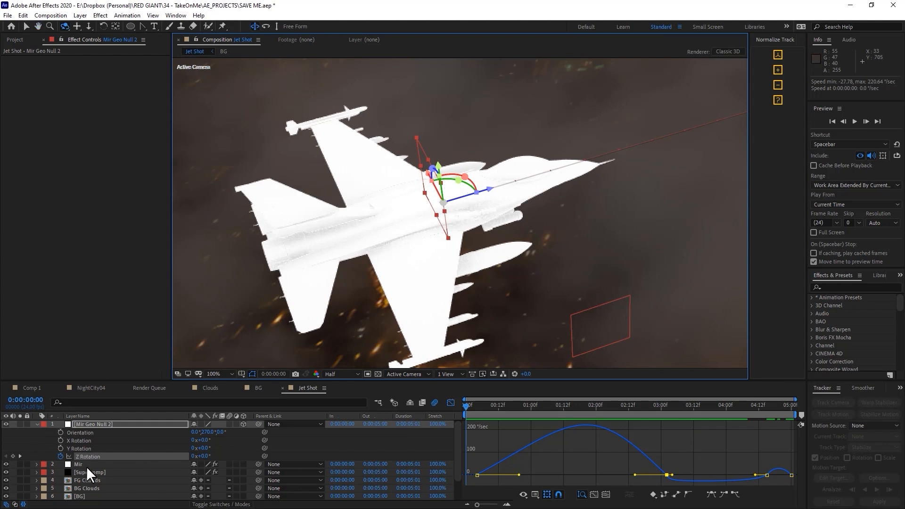
{"action": "left_click", "coordinate": [86, 465]}
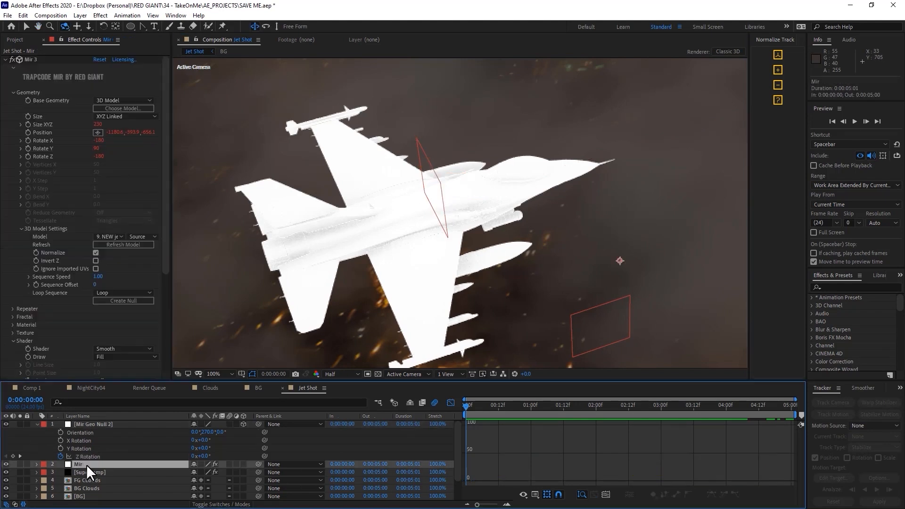
{"action": "left_click", "coordinate": [6, 60]}
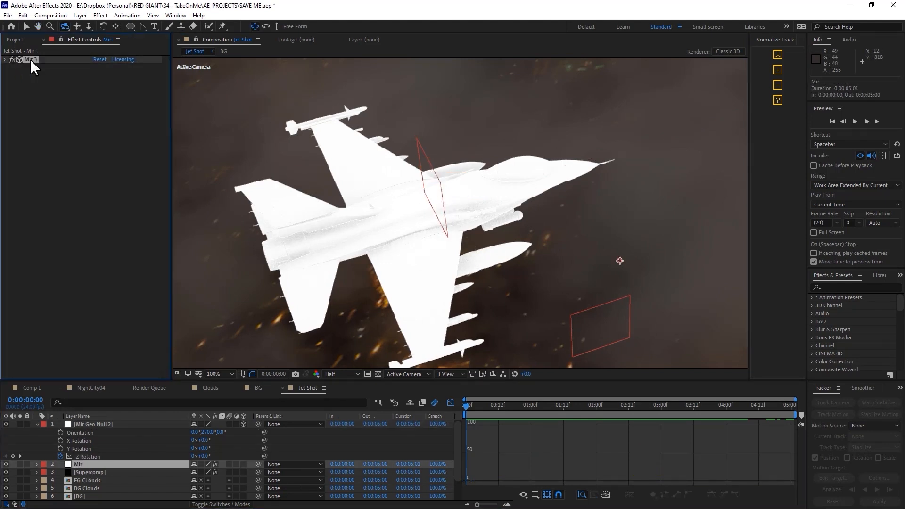
{"action": "left_click", "coordinate": [6, 59]}
{"action": "scroll", "coordinate": [21, 317], "scroll_direction": "down", "scroll_amount": 3}
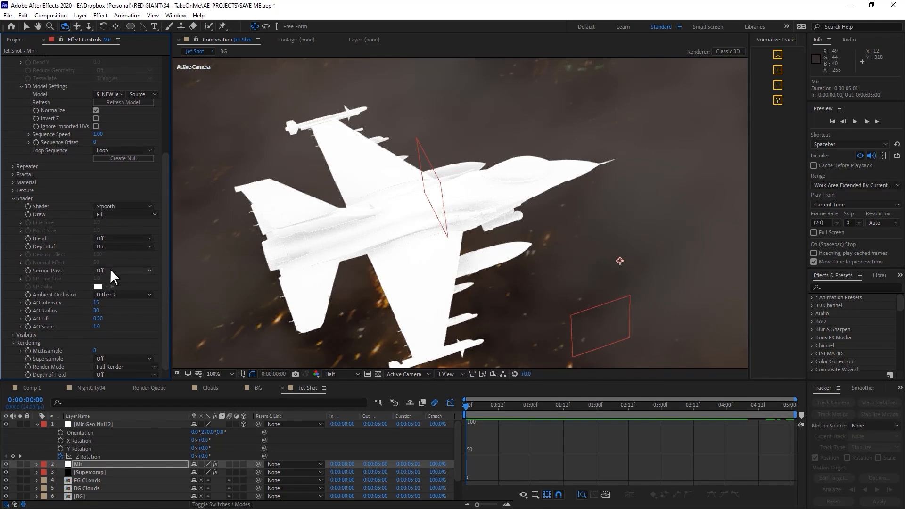
{"action": "left_click_drag", "start_coordinate": [97, 304], "coordinate": [125, 301]}
{"action": "scroll", "coordinate": [394, 197], "scroll_direction": "down", "scroll_amount": 4}
{"action": "scroll", "coordinate": [479, 221], "scroll_direction": "up", "scroll_amount": 4}
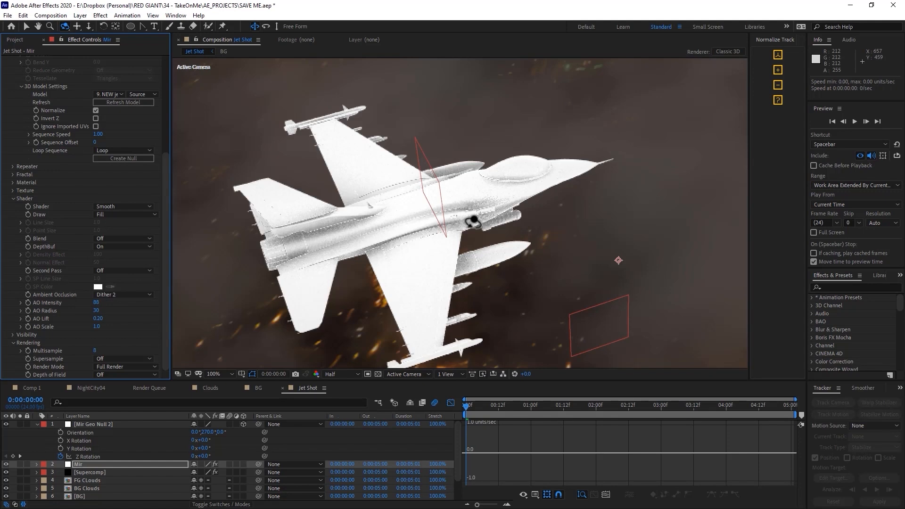
{"action": "left_click_drag", "start_coordinate": [98, 310], "coordinate": [264, 305]}
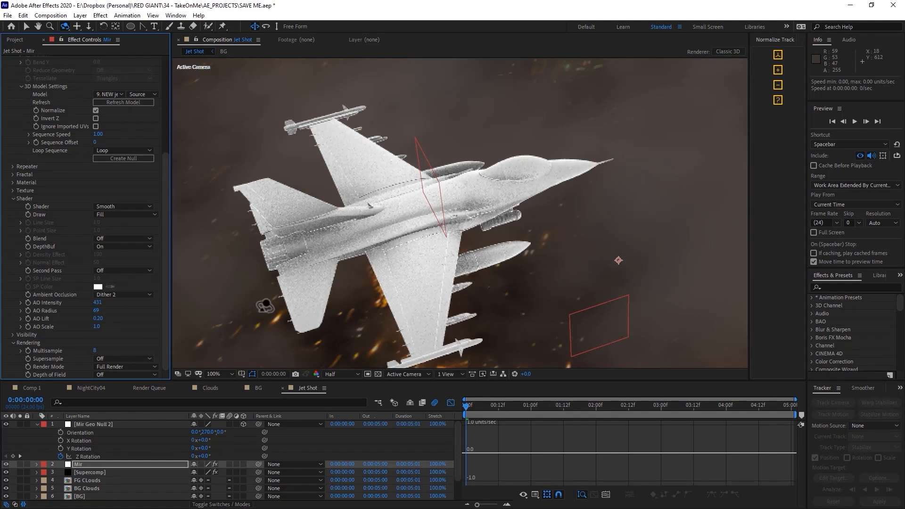
{"action": "scroll", "coordinate": [532, 258], "scroll_direction": "down", "scroll_amount": 1}
{"action": "left_click_drag", "start_coordinate": [473, 406], "coordinate": [607, 408]}
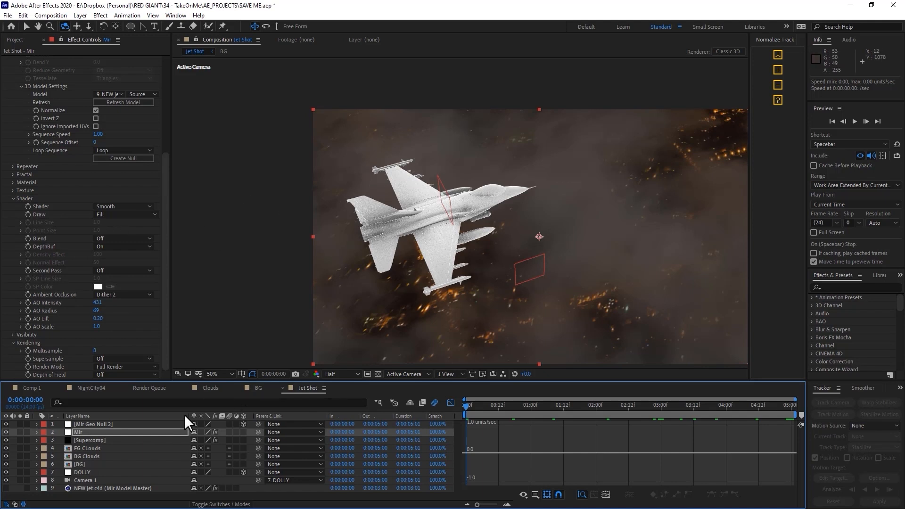
- Create a white 1920 x 1080 solid named Particular above the Mir layer
{"action": "left_click", "coordinate": [89, 15]}
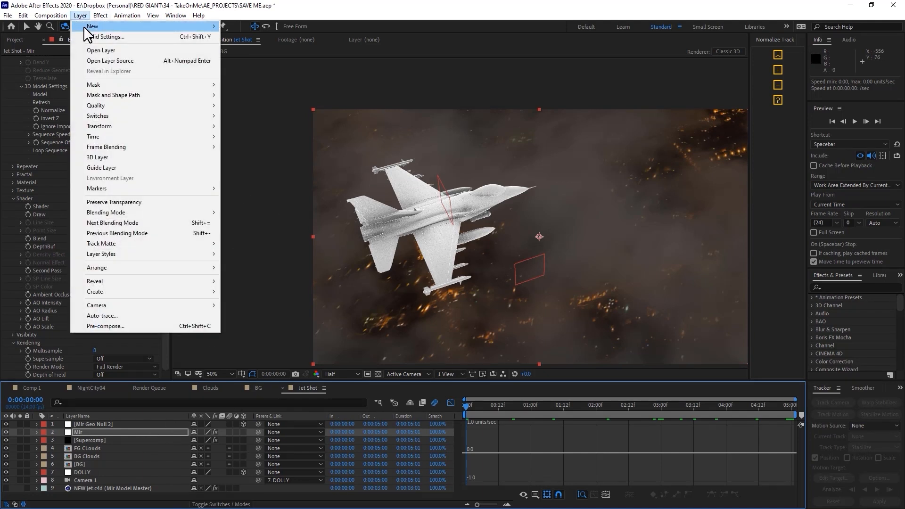
{"action": "mouse_move", "coordinate": [94, 26]}
{"action": "left_click", "coordinate": [265, 40]}
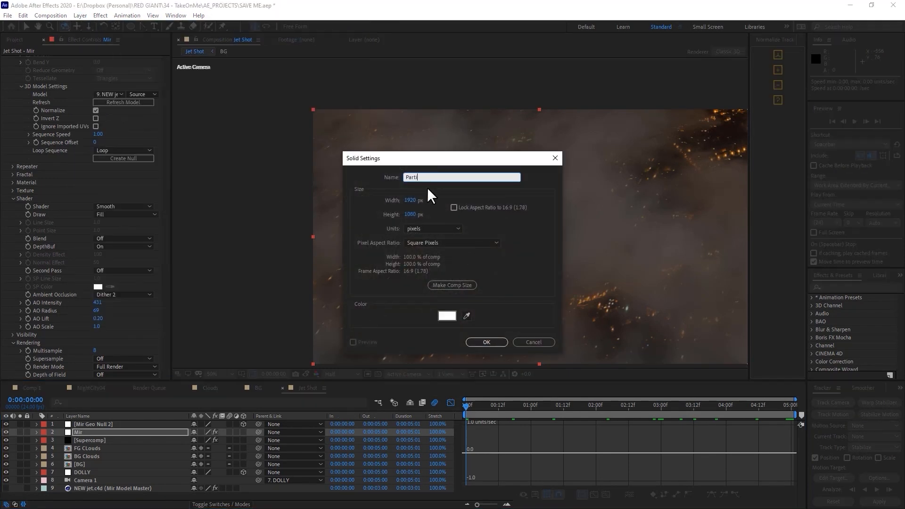
{"action": "key", "text": "Return"}
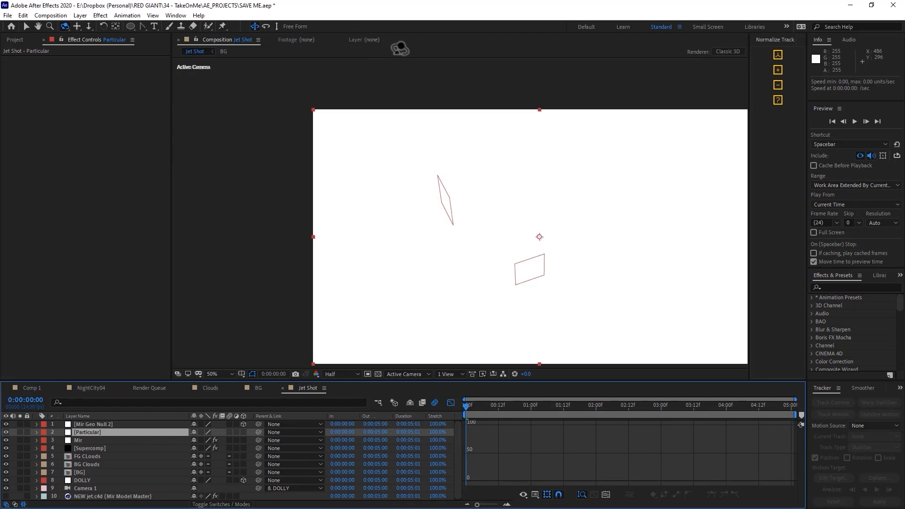
- Apply the Trapcode Particular effect to the Particular solid and centre the composition frame in the viewer
{"action": "right_click", "coordinate": [502, 197]}
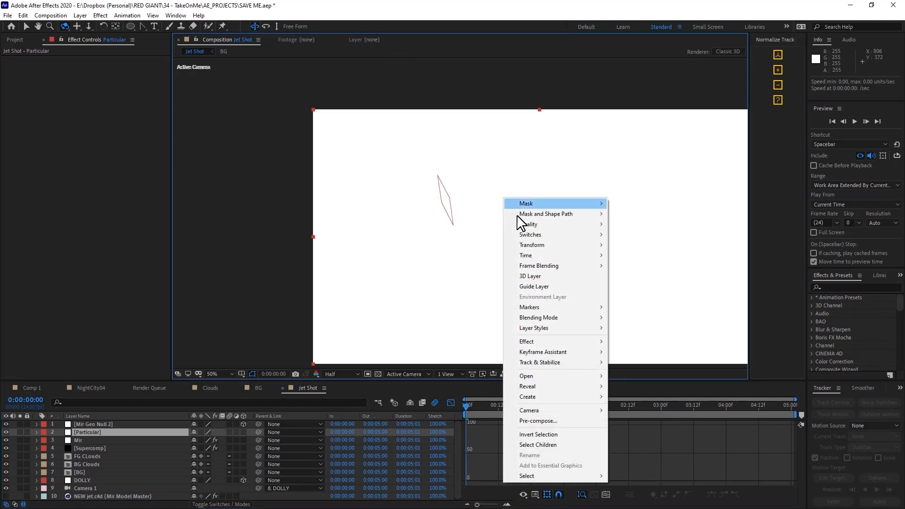
{"action": "mouse_move", "coordinate": [561, 341]}
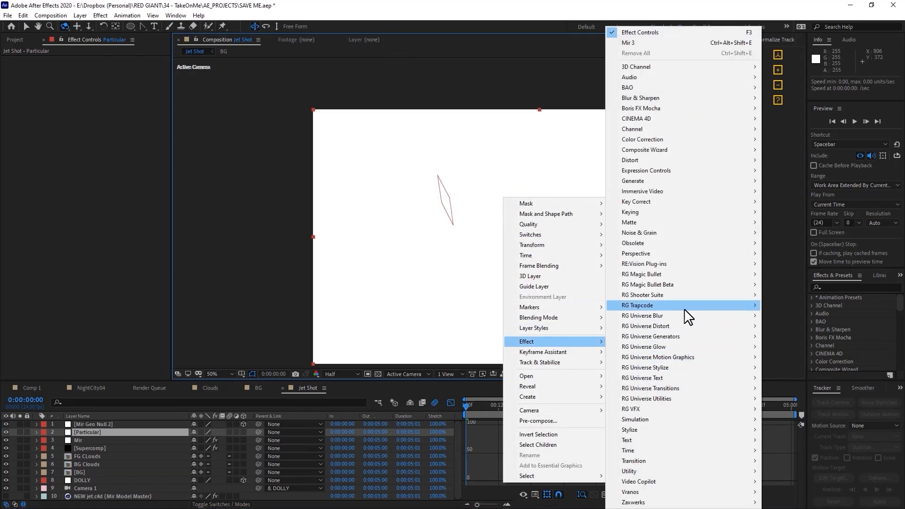
{"action": "mouse_move", "coordinate": [686, 307]}
{"action": "left_click", "coordinate": [810, 378]}
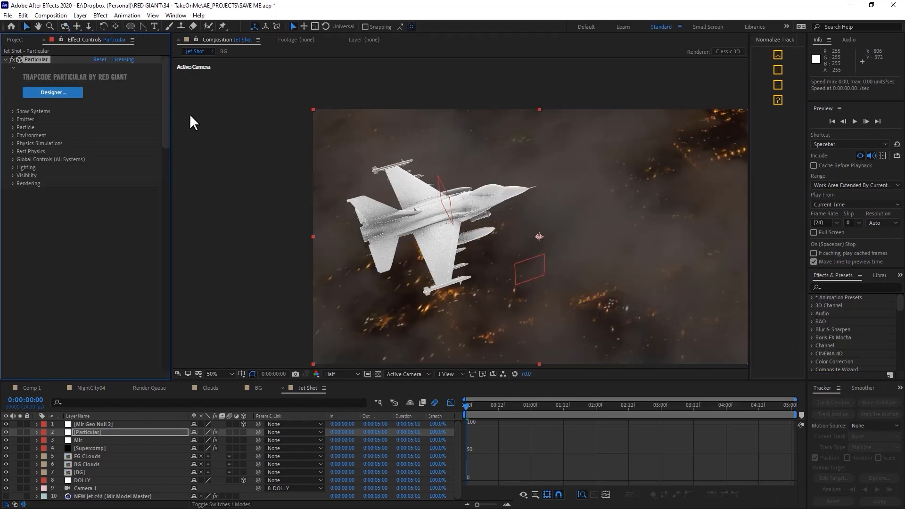
{"action": "left_click_drag", "start_coordinate": [550, 242], "coordinate": [485, 222]}
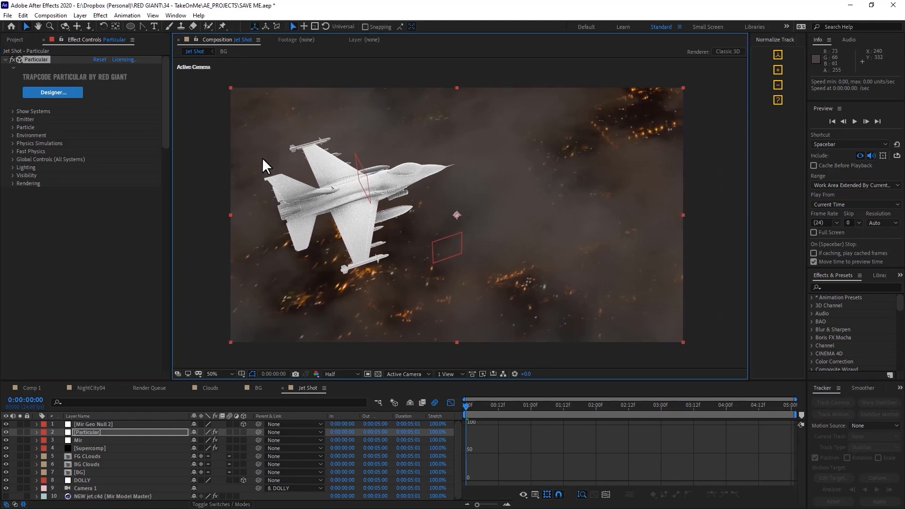
{"action": "left_click", "coordinate": [33, 59]}
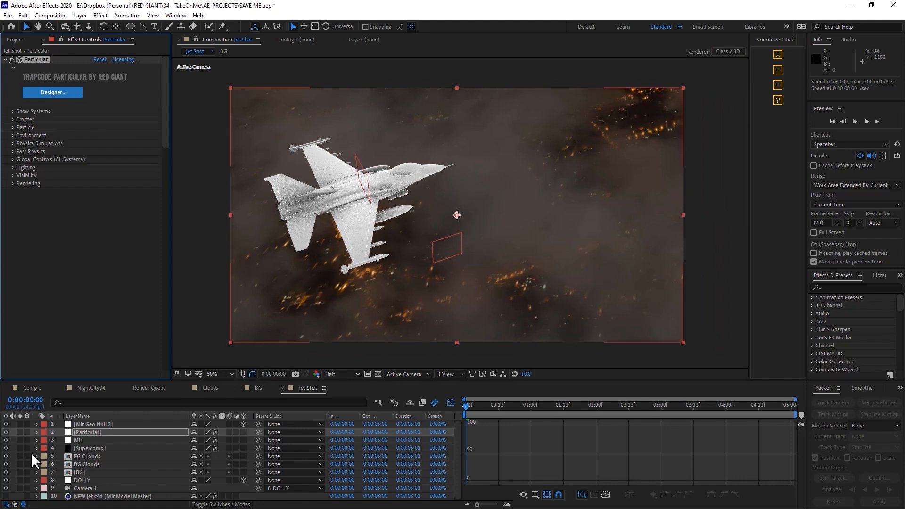
- Create a white point light named Emitter 1 at 100% intensity and compare the shot with the light off and on
{"action": "left_click", "coordinate": [80, 16]}
{"action": "mouse_move", "coordinate": [86, 28]}
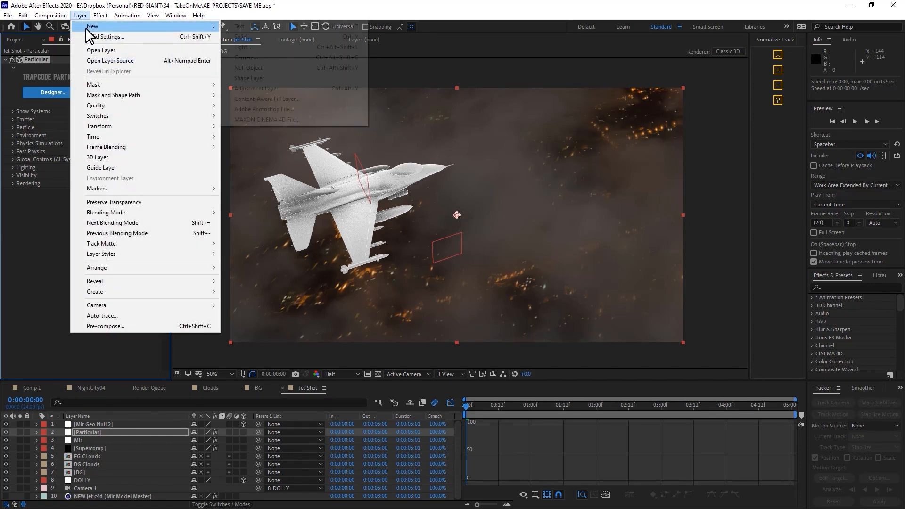
{"action": "left_click", "coordinate": [283, 47]}
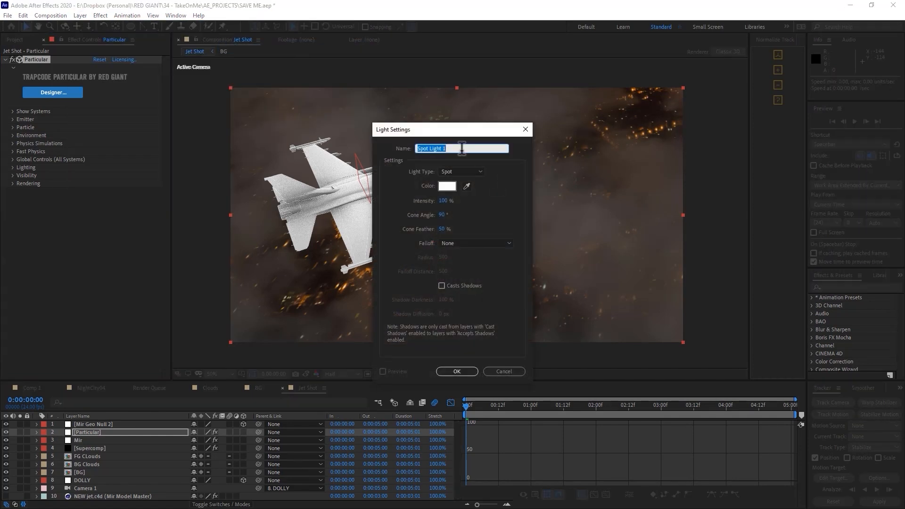
{"action": "left_click", "coordinate": [465, 170]}
{"action": "left_click", "coordinate": [470, 201]}
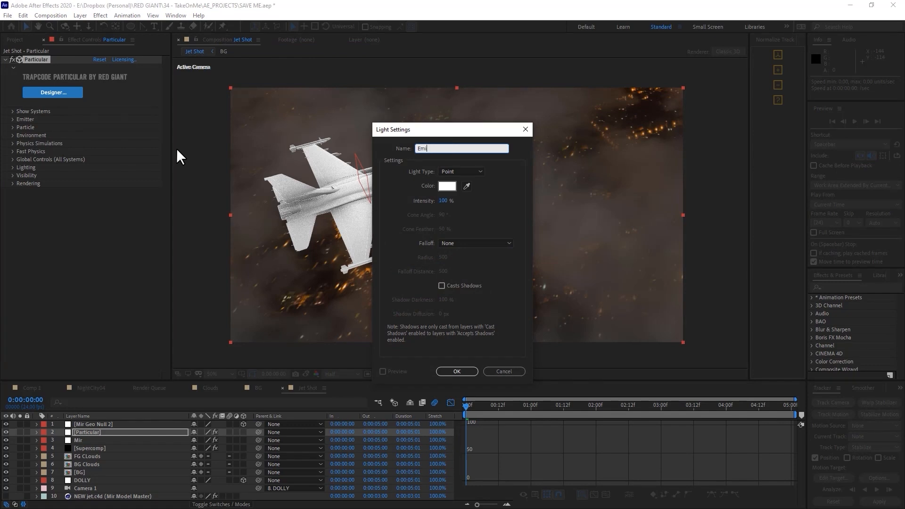
{"action": "type", "text": "Emitter1"}
{"action": "key", "text": "Return"}
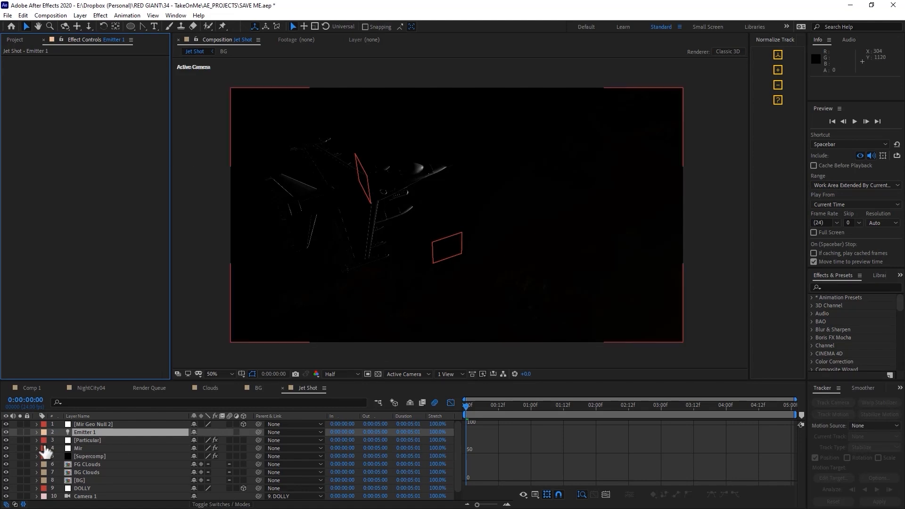
{"action": "left_click", "coordinate": [6, 432]}
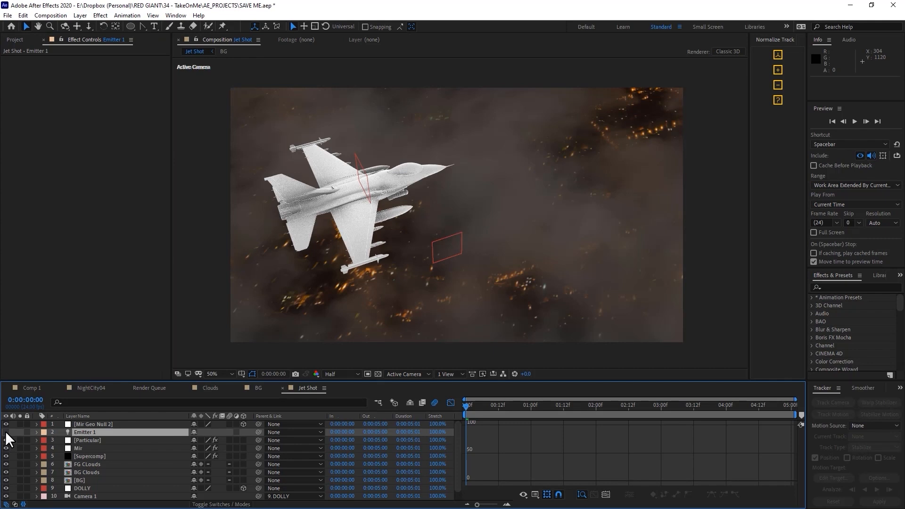
{"action": "left_click", "coordinate": [6, 431]}
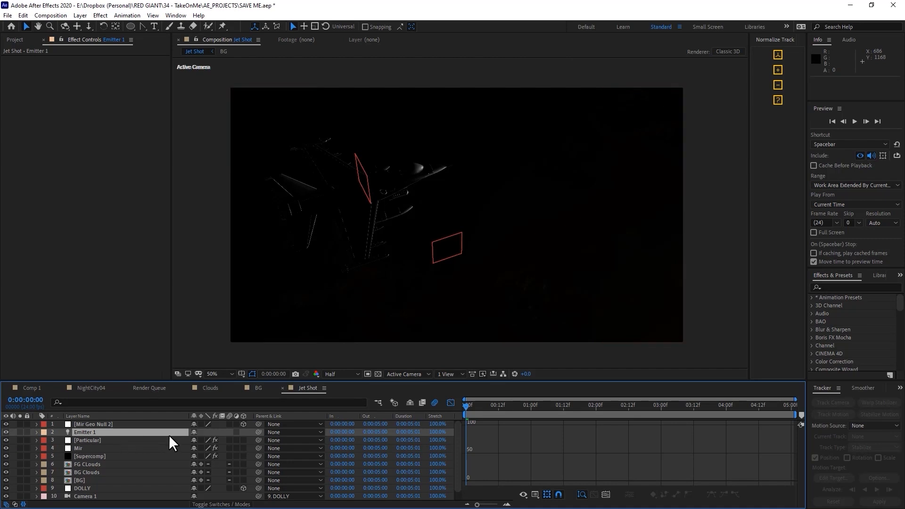
- Parent the Emitter 1 light to Mir Geo Null 2
{"action": "left_click", "coordinate": [117, 430]}
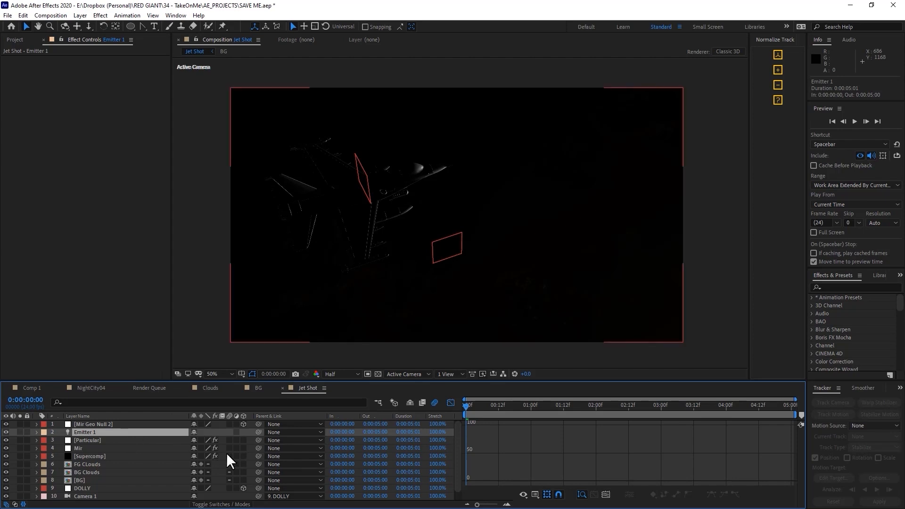
{"action": "left_click", "coordinate": [224, 505]}
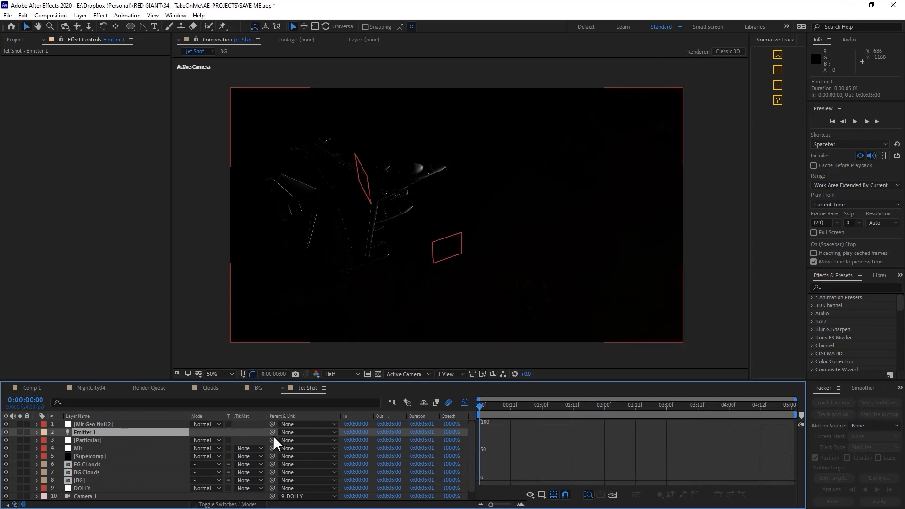
{"action": "left_click_drag", "start_coordinate": [272, 432], "coordinate": [105, 424]}
{"action": "left_click", "coordinate": [106, 431]}
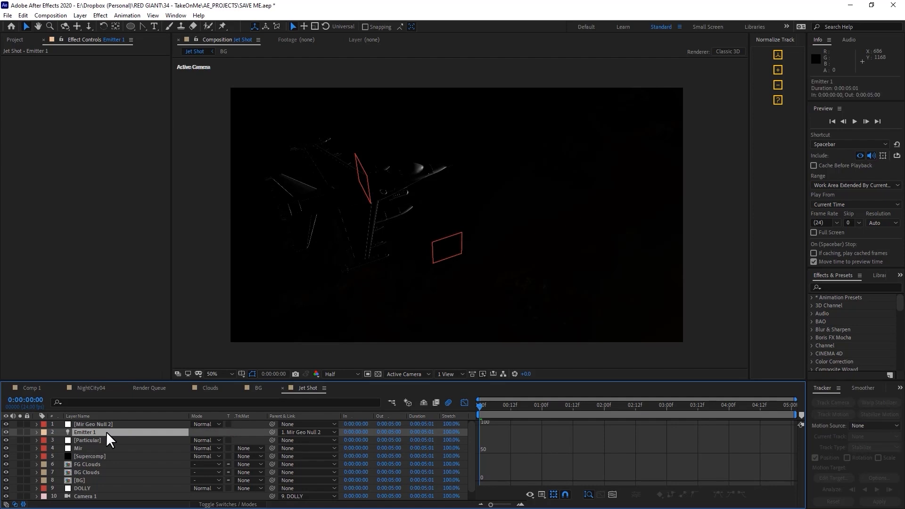
- Set Emitter 1's Position to 0, 0, 0 so it sits on its parent null
{"action": "key", "text": "p"}
{"action": "left_click", "coordinate": [198, 440]}
{"action": "type", "text": "0"}
{"action": "key", "text": "Tab"}
{"action": "type", "text": "0"}
{"action": "key", "text": "Return"}
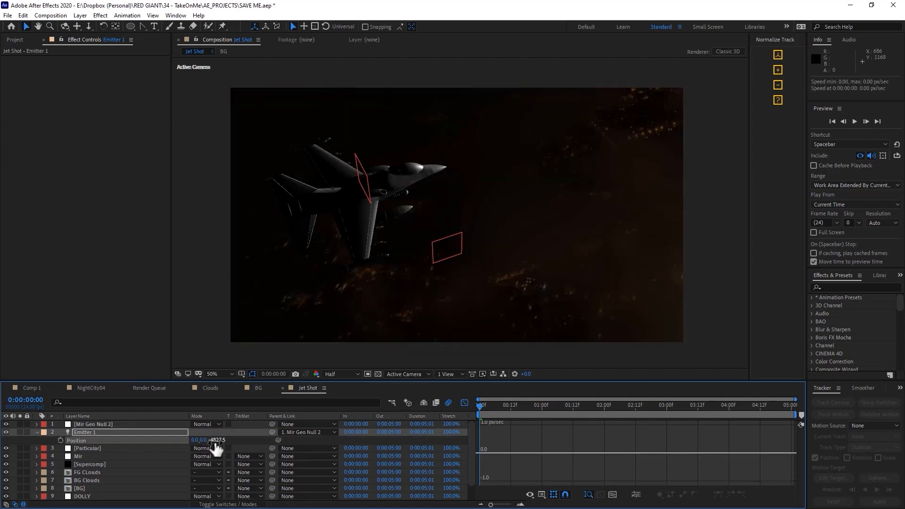
{"action": "left_click", "coordinate": [215, 441]}
{"action": "type", "text": "0"}
{"action": "key", "text": "Return"}
- Scrub the opening of the shot to check that Emitter 1 follows the jet, and undo the last object move
{"action": "left_click", "coordinate": [244, 440]}
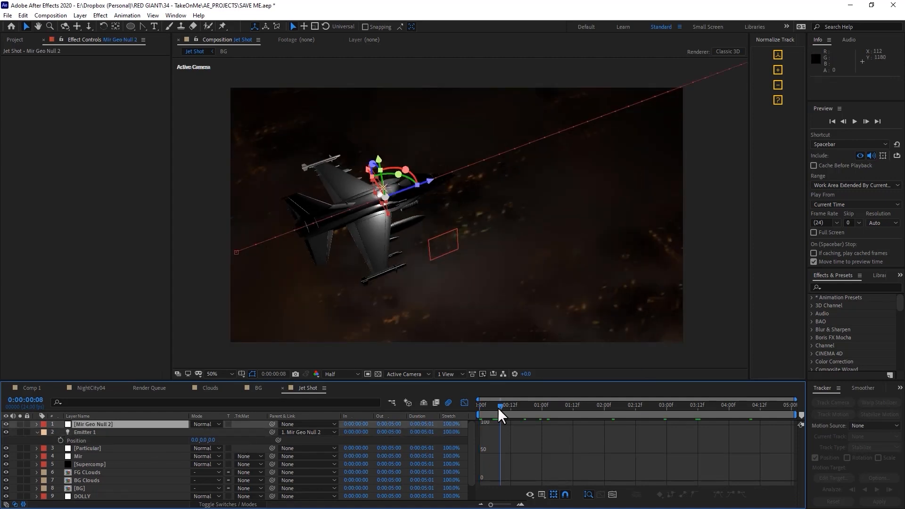
{"action": "left_click_drag", "start_coordinate": [497, 407], "coordinate": [559, 404]}
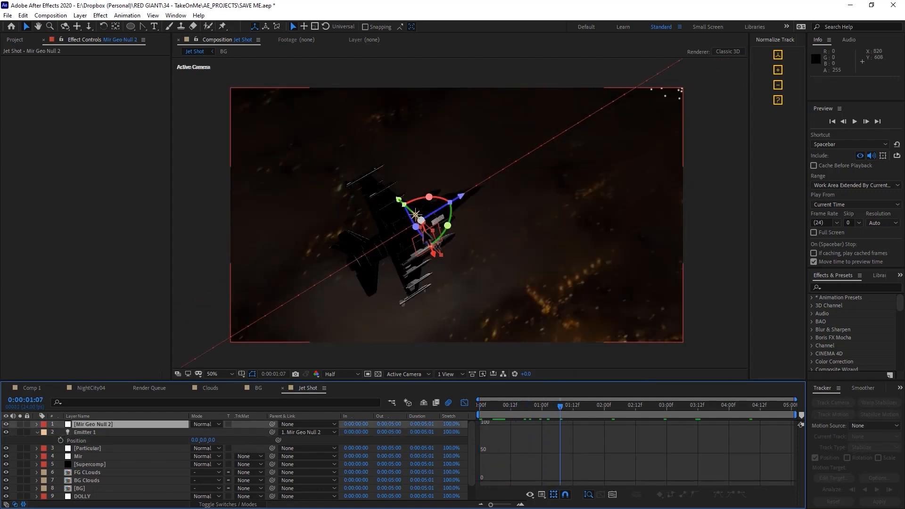
{"action": "left_click_drag", "start_coordinate": [554, 408], "coordinate": [427, 409]}
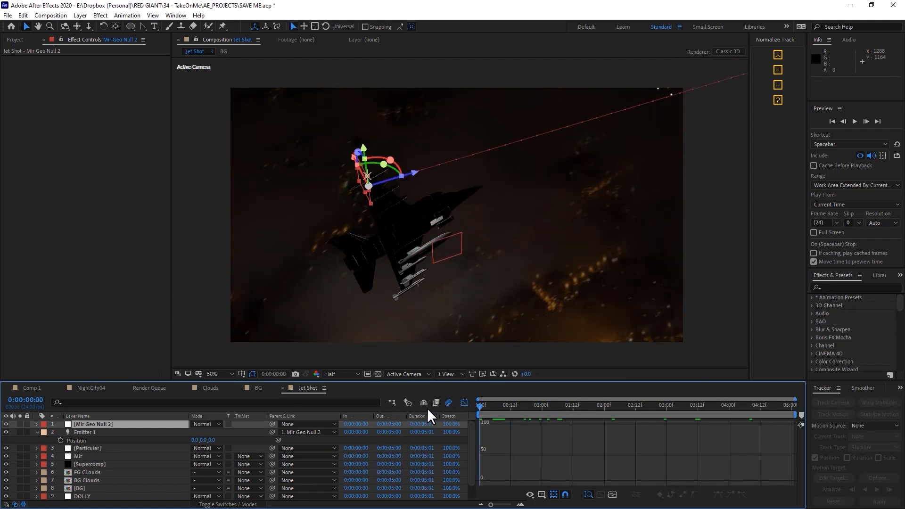
{"action": "key", "text": "ctrl+z"}
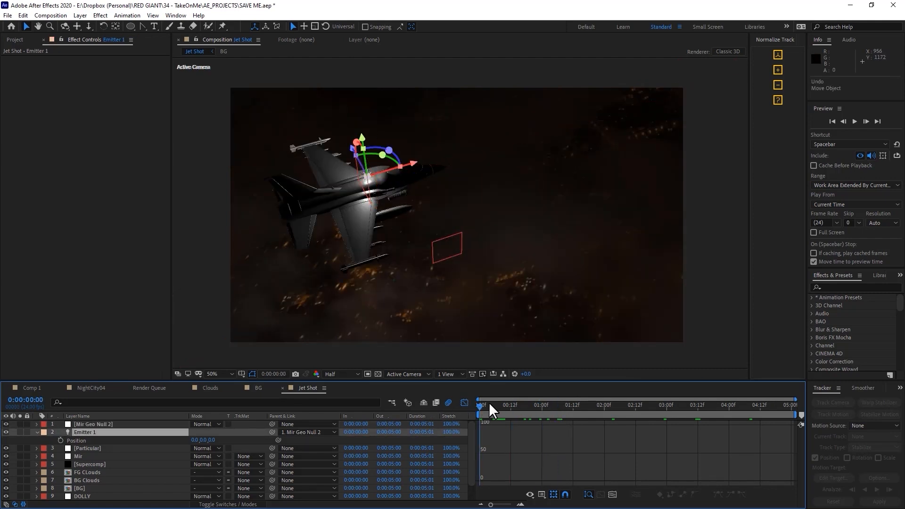
- Move Emitter 1 onto one of the jet's wingtips, at about -235, 43.9, 88.8, checking its placement at different times
{"action": "left_click_drag", "start_coordinate": [482, 404], "coordinate": [539, 403]}
{"action": "left_click_drag", "start_coordinate": [380, 156], "coordinate": [386, 166]}
{"action": "left_click_drag", "start_coordinate": [528, 404], "coordinate": [482, 417]}
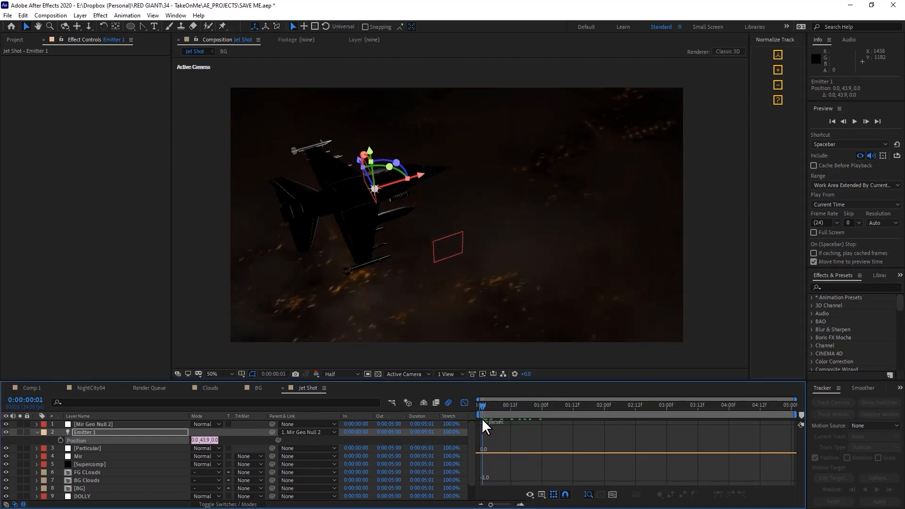
{"action": "left_click_drag", "start_coordinate": [363, 171], "coordinate": [406, 246]}
{"action": "left_click_drag", "start_coordinate": [388, 207], "coordinate": [388, 207]}
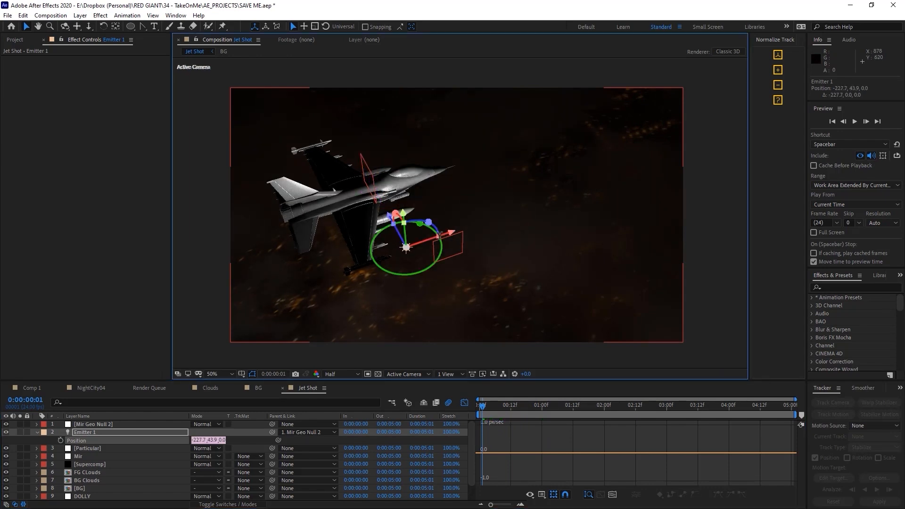
{"action": "left_click_drag", "start_coordinate": [450, 235], "coordinate": [434, 243]}
{"action": "left_click_drag", "start_coordinate": [491, 400], "coordinate": [579, 395]}
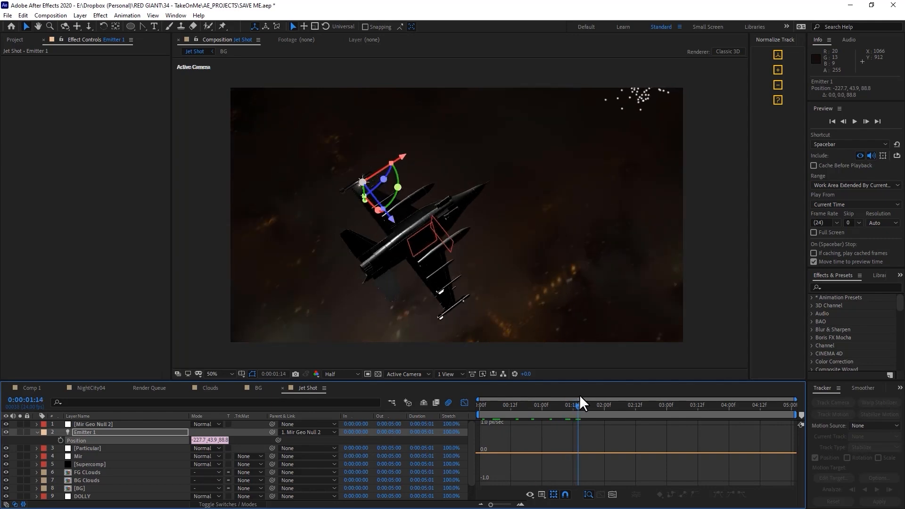
{"action": "left_click_drag", "start_coordinate": [392, 221], "coordinate": [390, 219]}
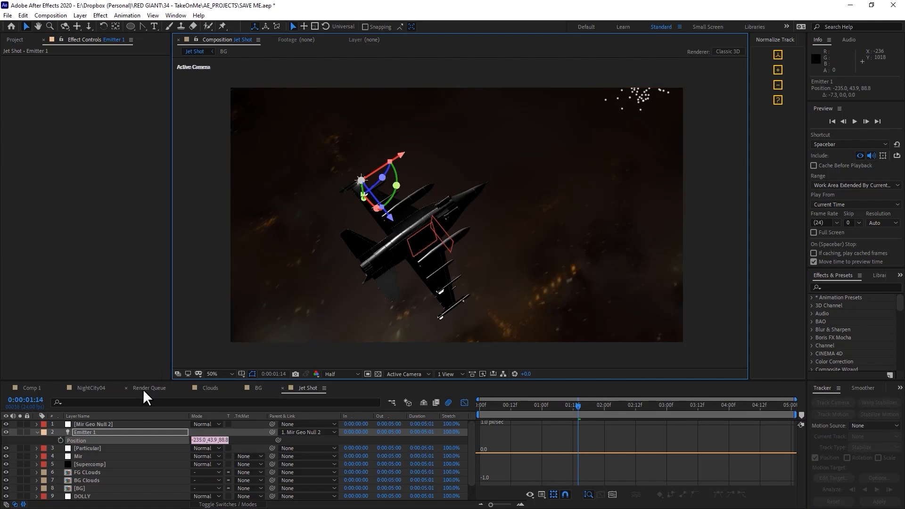
- Duplicate Emitter 1 and set the copy's X Position to 235 to place it on the opposite wingtip
{"action": "left_click", "coordinate": [120, 431]}
{"action": "key", "text": "ctrl+d"}
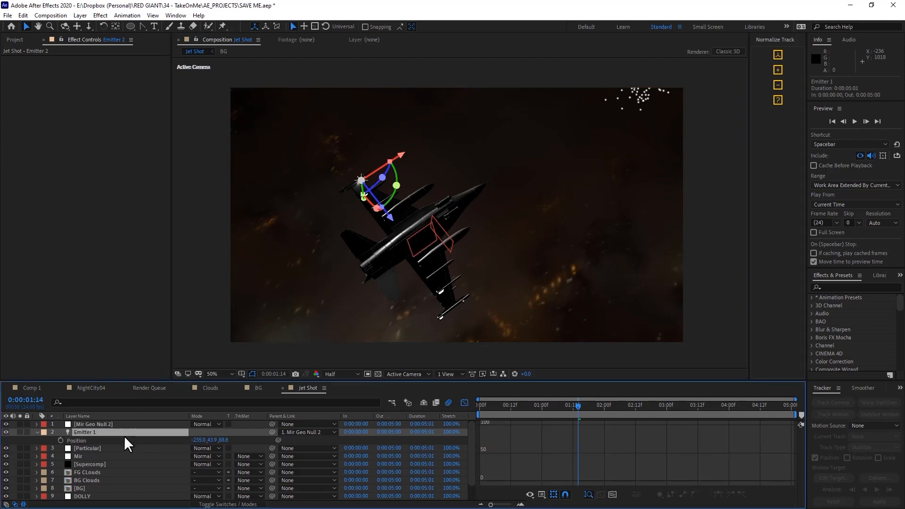
{"action": "key", "text": "p"}
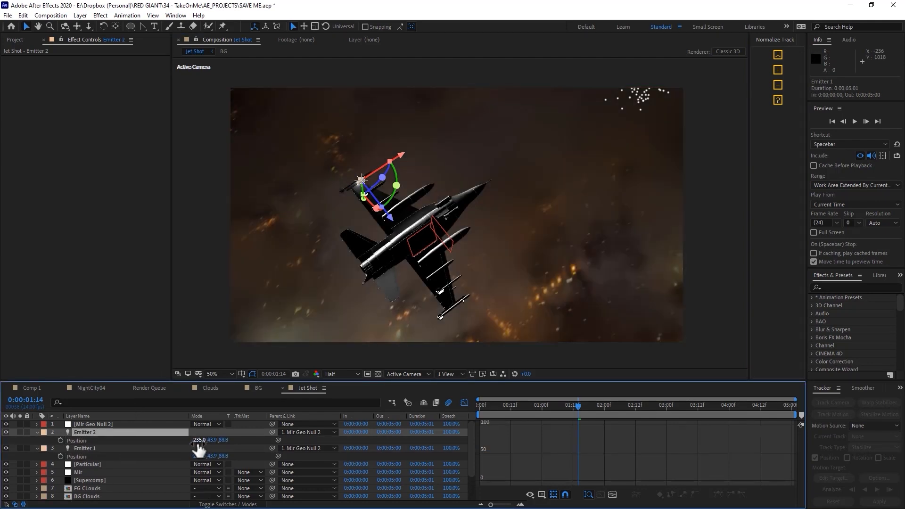
{"action": "left_click", "coordinate": [199, 441]}
{"action": "key", "text": "Return"}
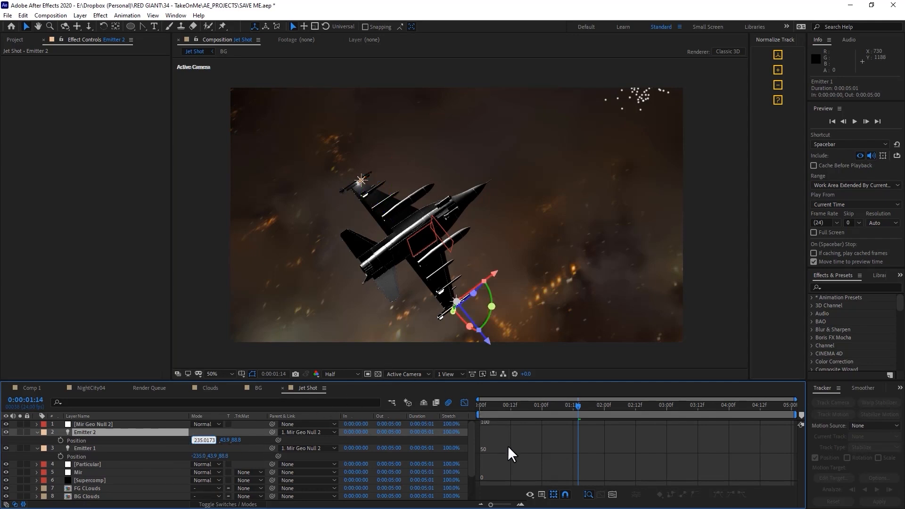
- Collapse the Position properties of Emitter 1 and Emitter 2 at the first frame and hide both lights
{"action": "left_click_drag", "start_coordinate": [573, 406], "coordinate": [464, 416]}
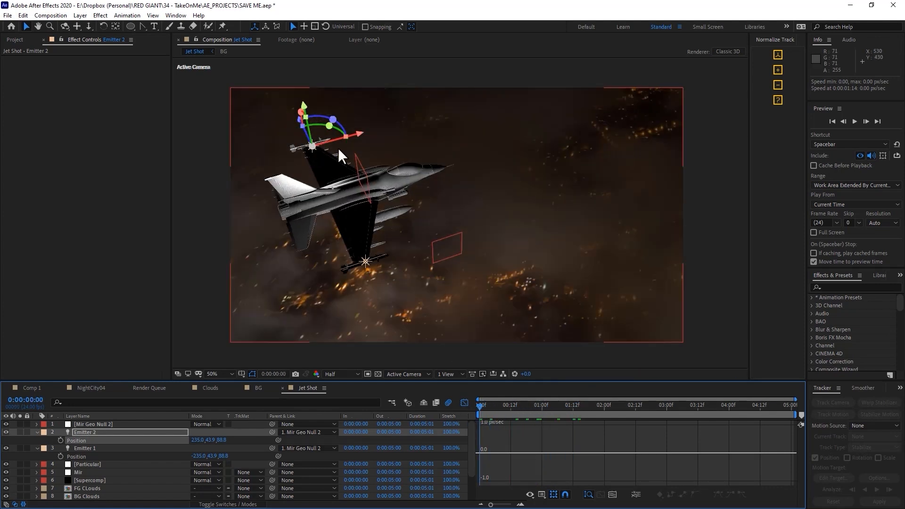
{"action": "left_click", "coordinate": [36, 431]}
{"action": "left_click", "coordinate": [37, 437]}
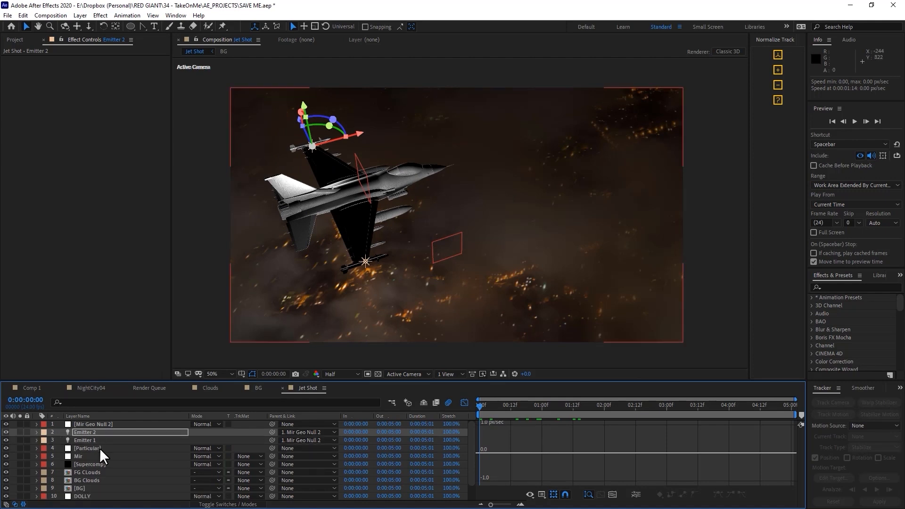
- Set the Particular effect's Emitter Type to Light(s) and check the emitted particles at 0:00:00:10
{"action": "left_click", "coordinate": [107, 448]}
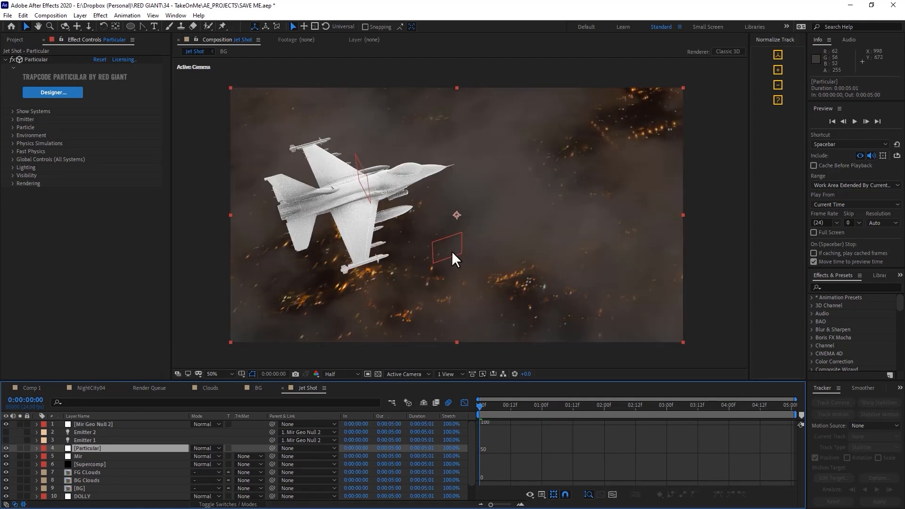
{"action": "left_click", "coordinate": [31, 59]}
{"action": "left_click", "coordinate": [13, 118]}
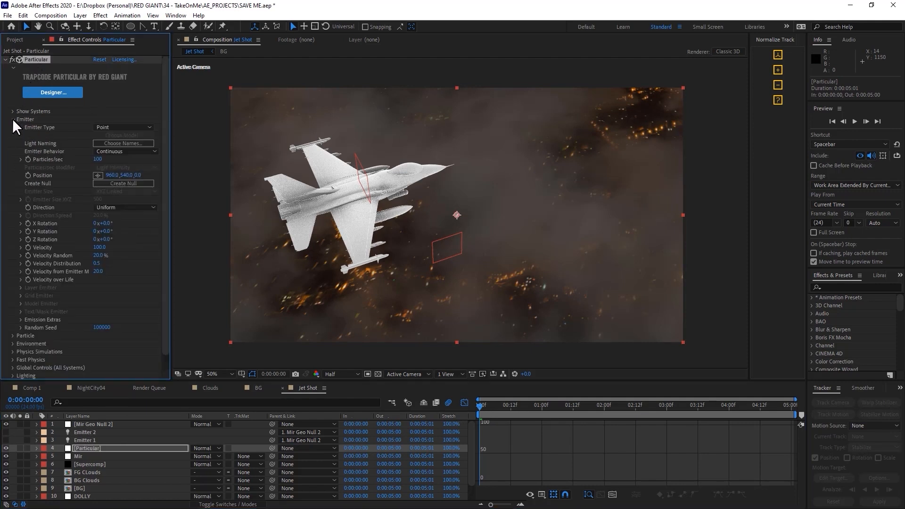
{"action": "left_click", "coordinate": [127, 128]}
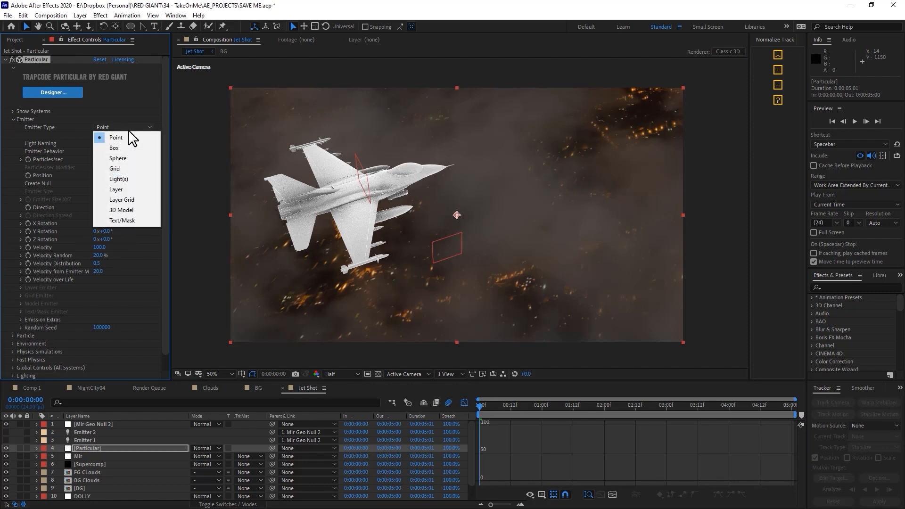
{"action": "left_click", "coordinate": [138, 179]}
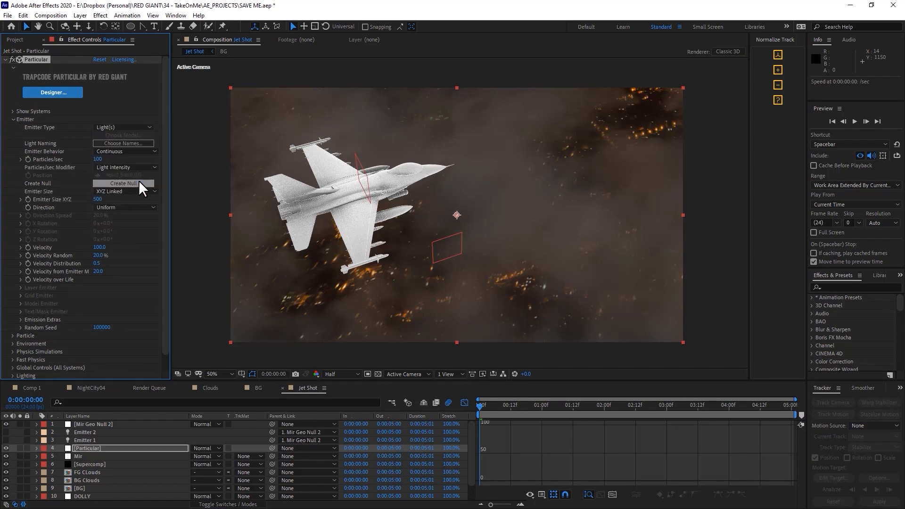
{"action": "left_click_drag", "start_coordinate": [485, 403], "coordinate": [505, 393]}
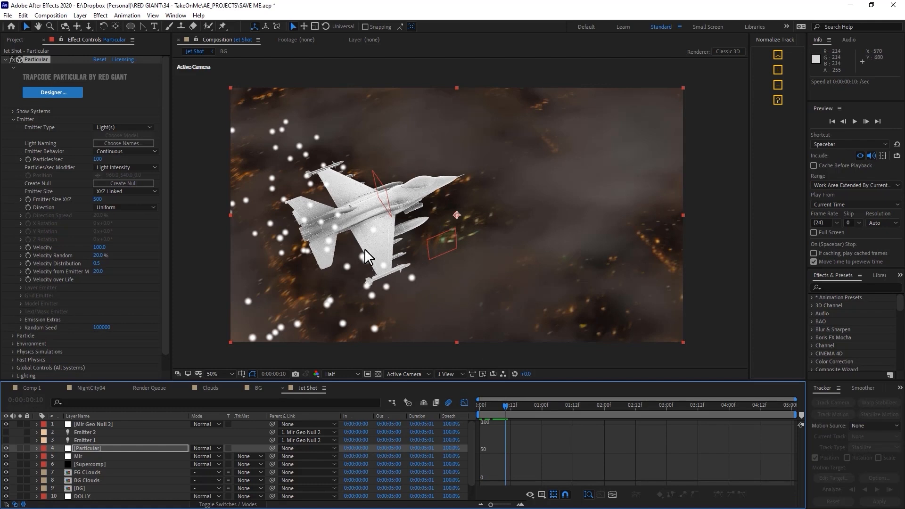
- Set Particular's Emitter Size XYZ to 0 and preview the wingtip particle trails from near the start
{"action": "left_click", "coordinate": [99, 199]}
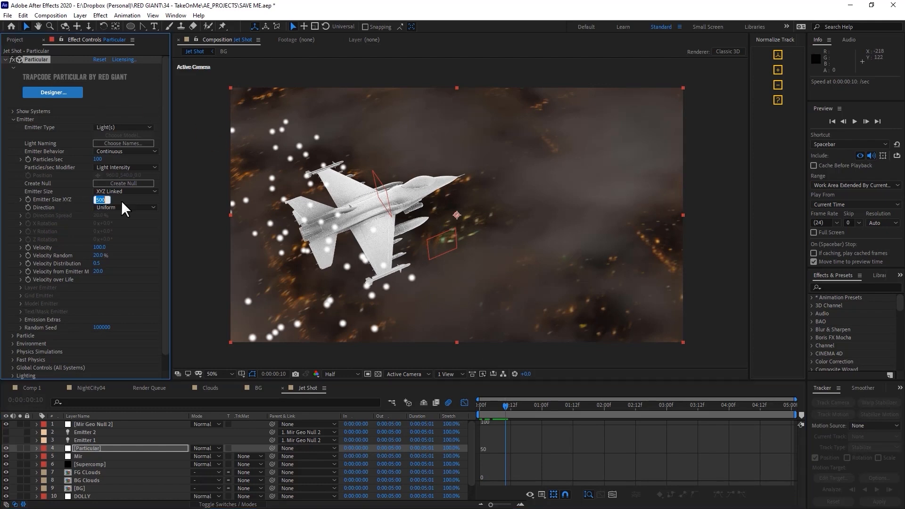
{"action": "left_click", "coordinate": [151, 200]}
{"action": "left_click_drag", "start_coordinate": [501, 406], "coordinate": [482, 406]}
{"action": "left_click", "coordinate": [854, 121]}
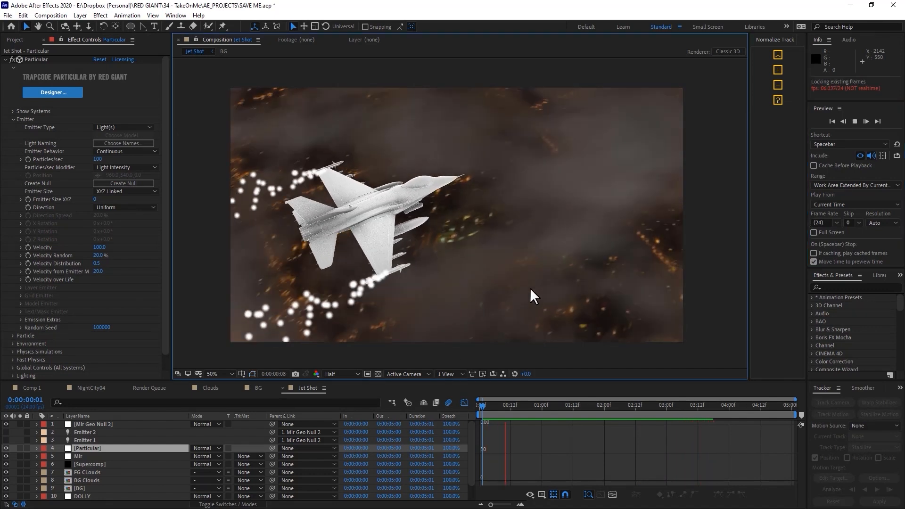
- Set Particular's emitter Velocity to 11 and check the wingtip trails at 0:00:01:13
{"action": "key", "text": "space"}
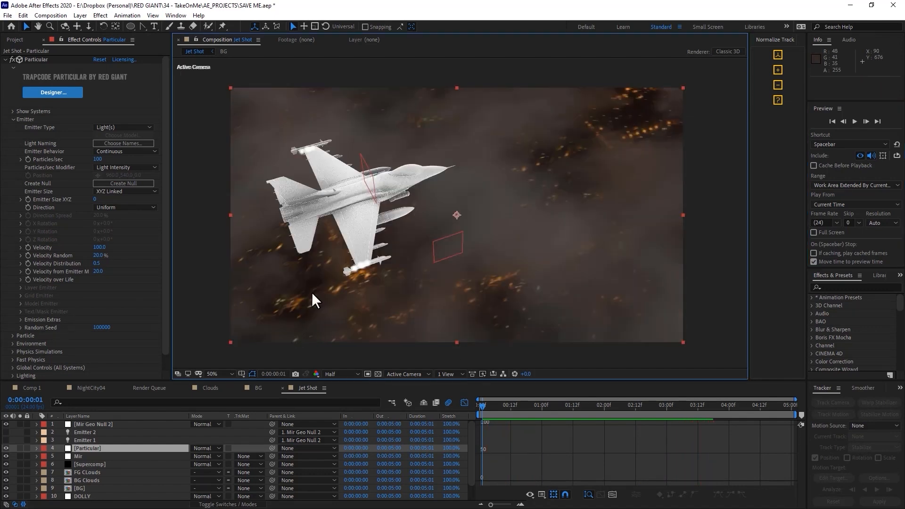
{"action": "left_click", "coordinate": [99, 248]}
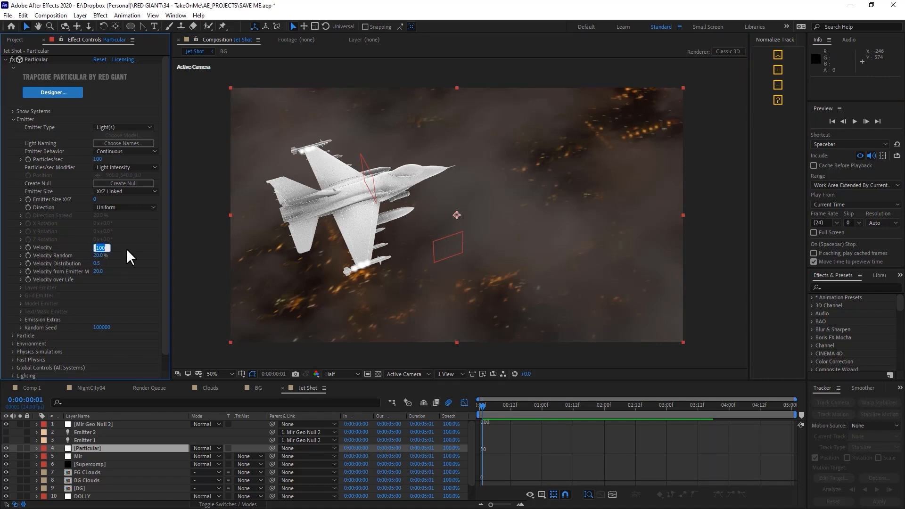
{"action": "type", "text": "11"}
{"action": "key", "text": "Return"}
{"action": "left_click_drag", "start_coordinate": [490, 405], "coordinate": [571, 457]}
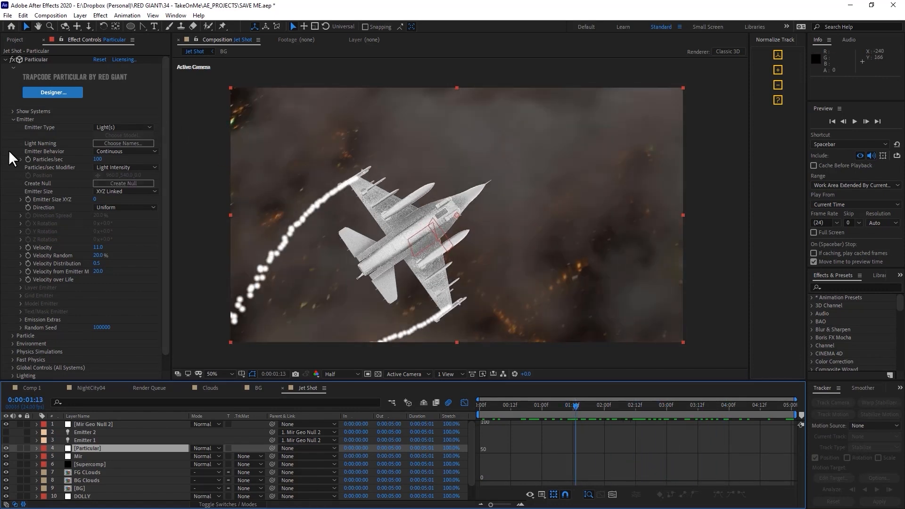
- Change Particular's Particle Type to Cloudlet and set the Cloudlet Feather to 100
{"action": "left_click", "coordinate": [11, 119]}
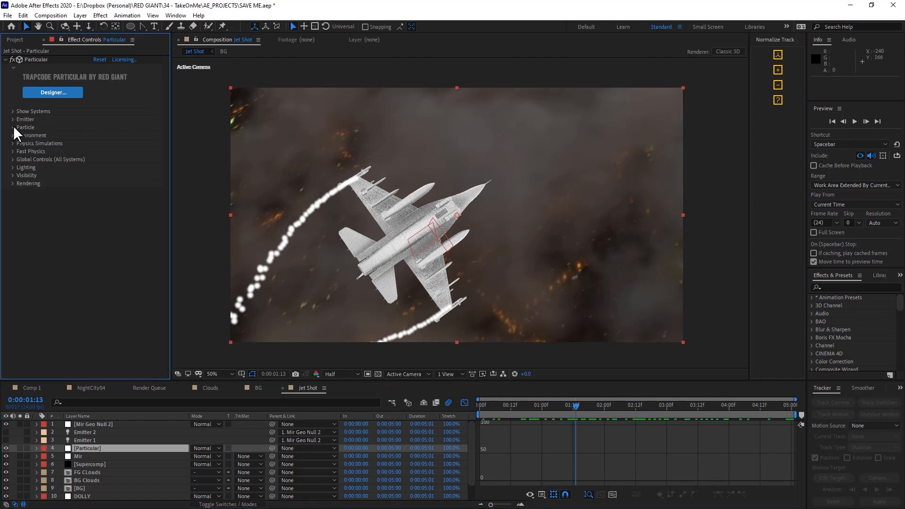
{"action": "left_click", "coordinate": [13, 126]}
{"action": "left_click", "coordinate": [141, 152]}
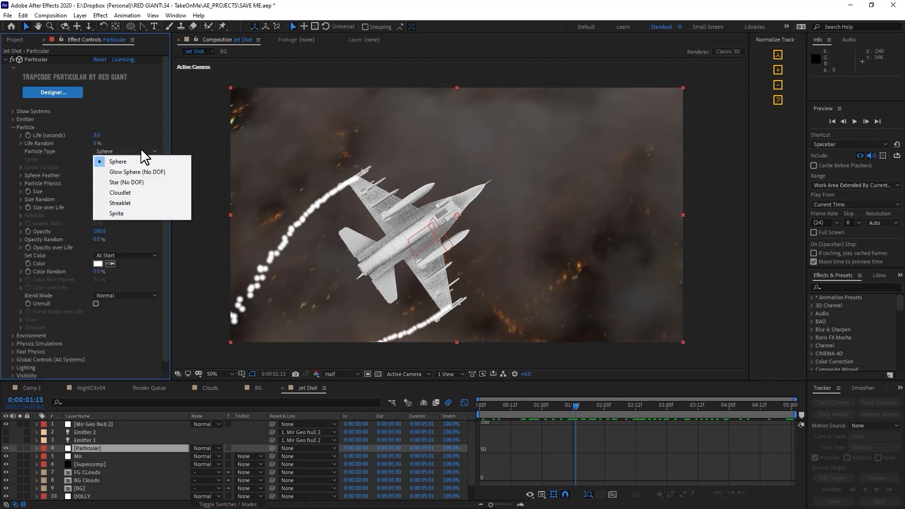
{"action": "left_click", "coordinate": [136, 194]}
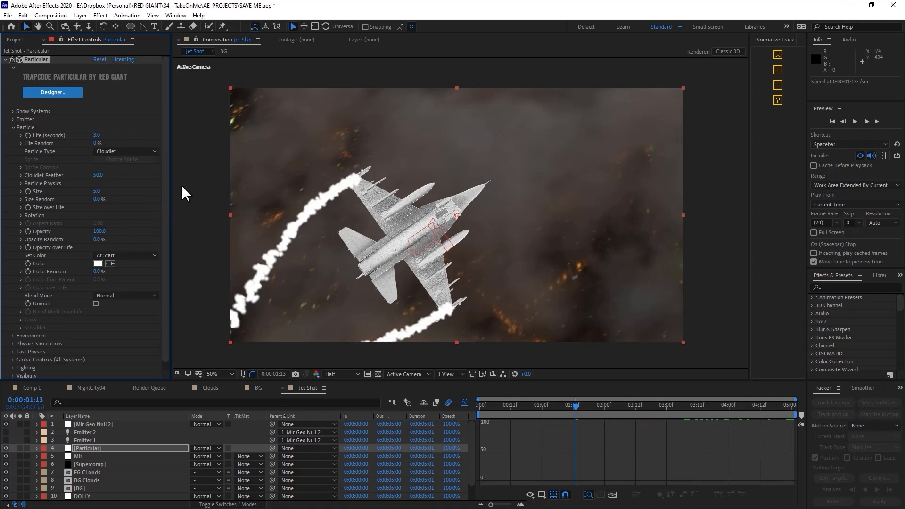
{"action": "left_click_drag", "start_coordinate": [215, 174], "coordinate": [317, 174]}
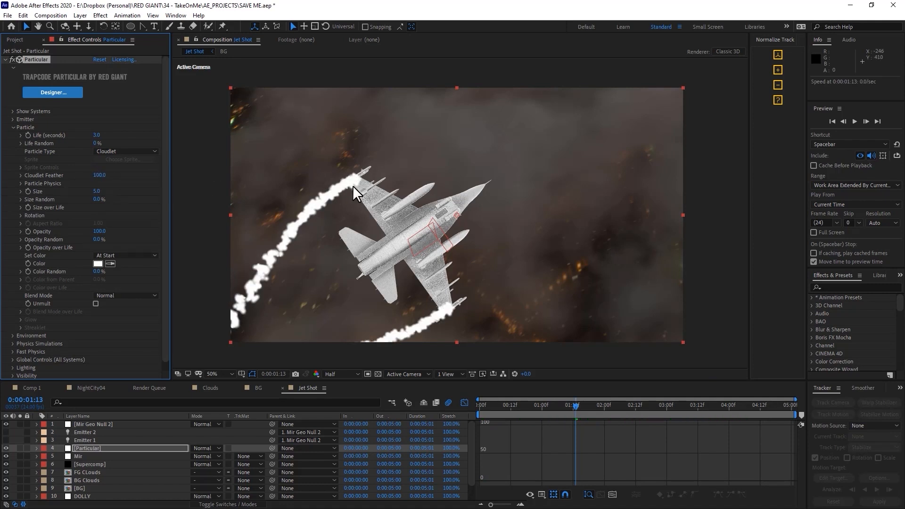
- Set the particle Size to 1 and the Size Random to 54%
{"action": "left_click", "coordinate": [97, 191]}
{"action": "type", "text": "1"}
{"action": "key", "text": "Return"}
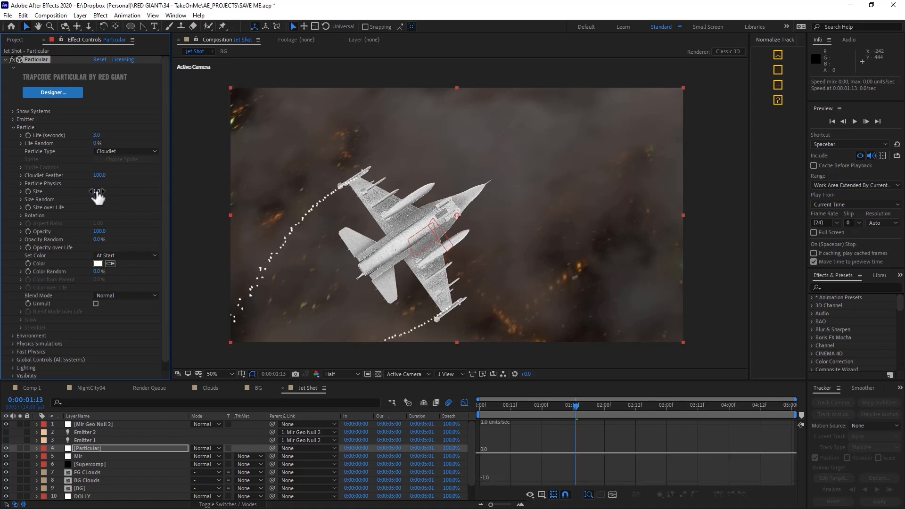
{"action": "left_click_drag", "start_coordinate": [97, 199], "coordinate": [127, 202]}
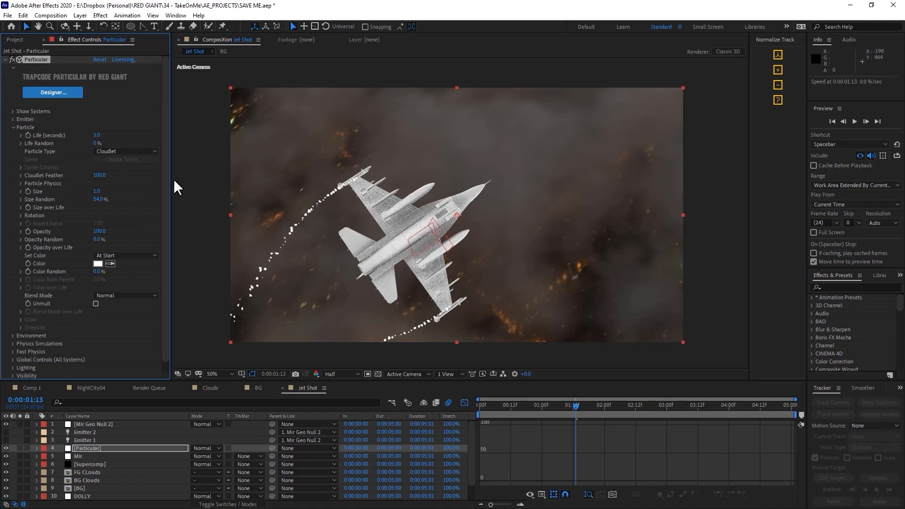
- Raise the emitter's Particles/sec to 860 and set the particle Opacity Random to 100%
{"action": "left_click", "coordinate": [14, 119]}
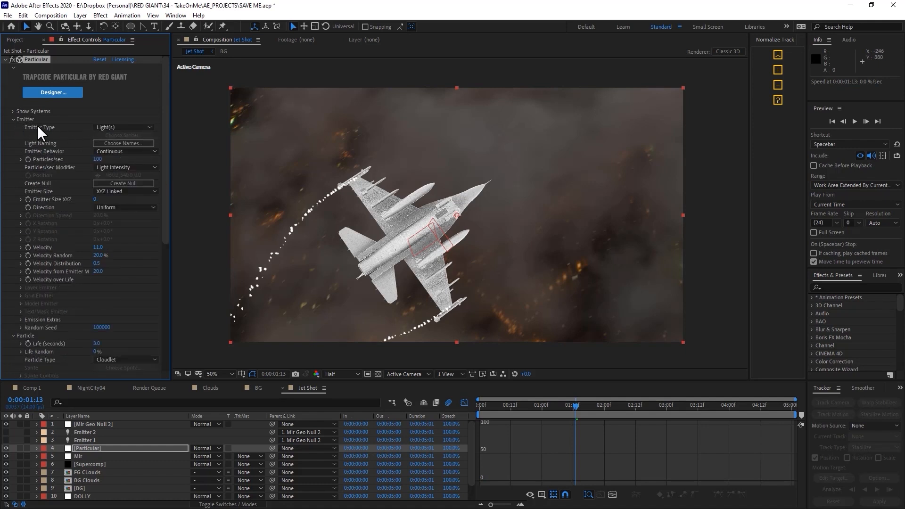
{"action": "left_click_drag", "start_coordinate": [98, 159], "coordinate": [130, 159]}
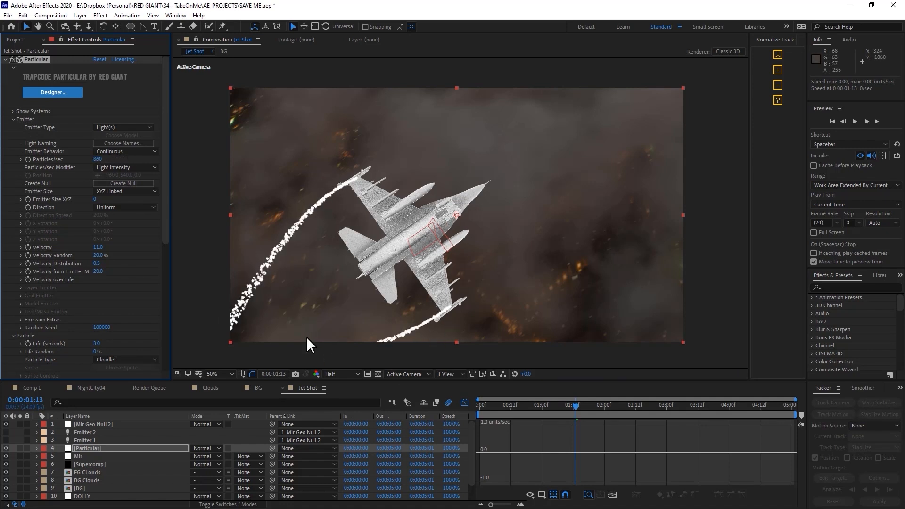
{"action": "left_click_drag", "start_coordinate": [166, 191], "coordinate": [166, 321]}
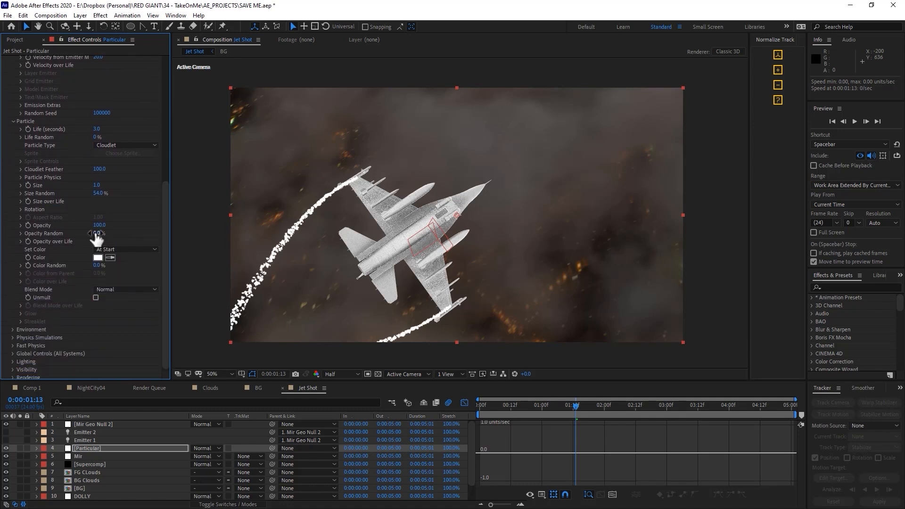
{"action": "left_click_drag", "start_coordinate": [98, 233], "coordinate": [144, 229]}
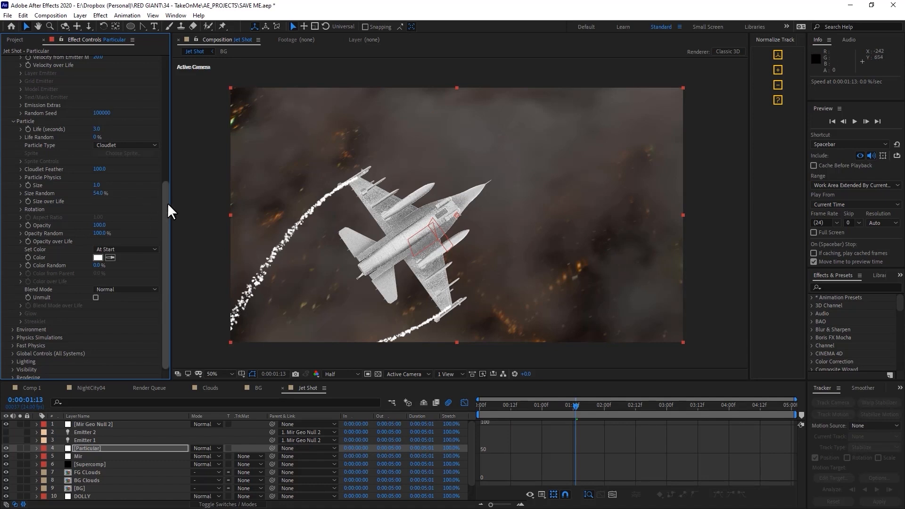
- Set Motion Blur to On in Particular's rendering settings and check the trails at 0:00:03:14
{"action": "scroll", "coordinate": [31, 356], "scroll_direction": "down", "scroll_amount": 1}
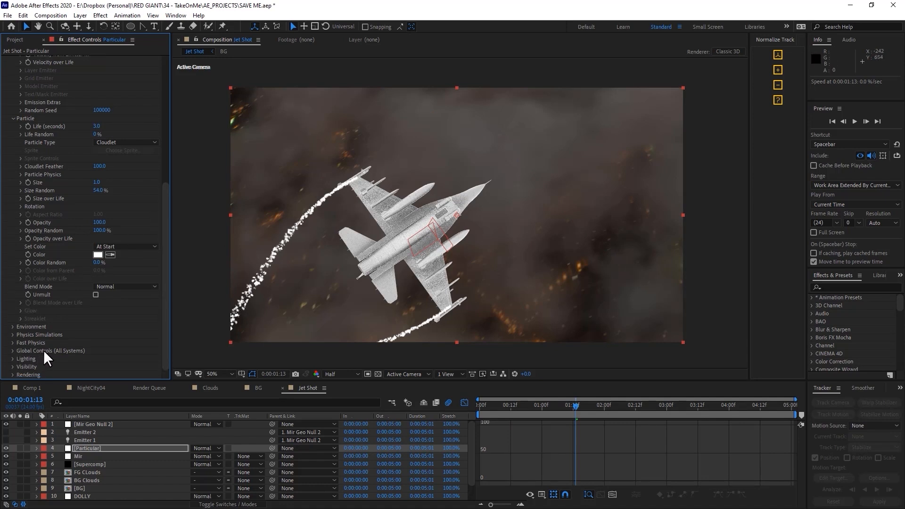
{"action": "left_click", "coordinate": [12, 371]}
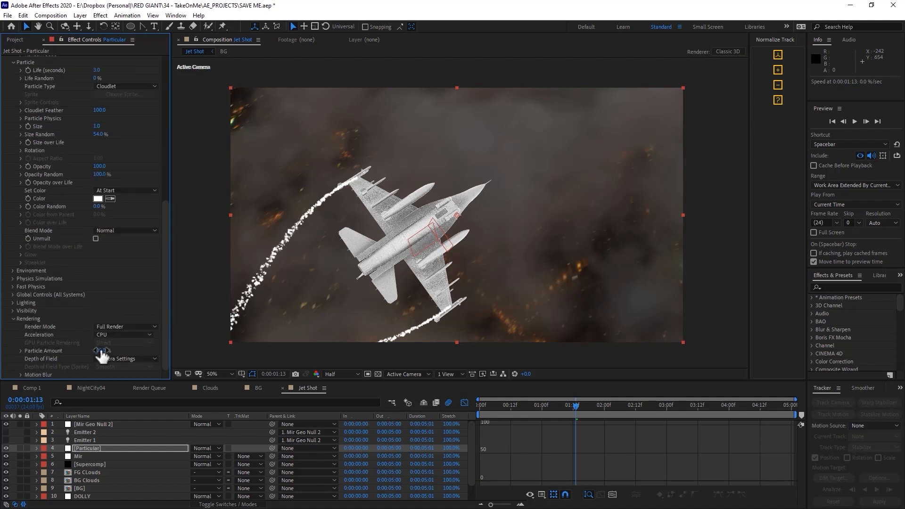
{"action": "left_click", "coordinate": [20, 374]}
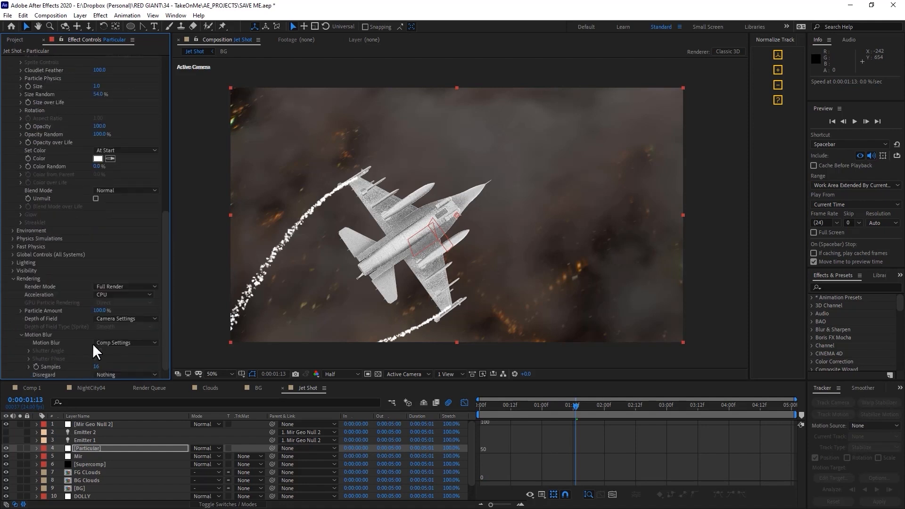
{"action": "left_click", "coordinate": [118, 342]}
{"action": "left_click", "coordinate": [120, 371]}
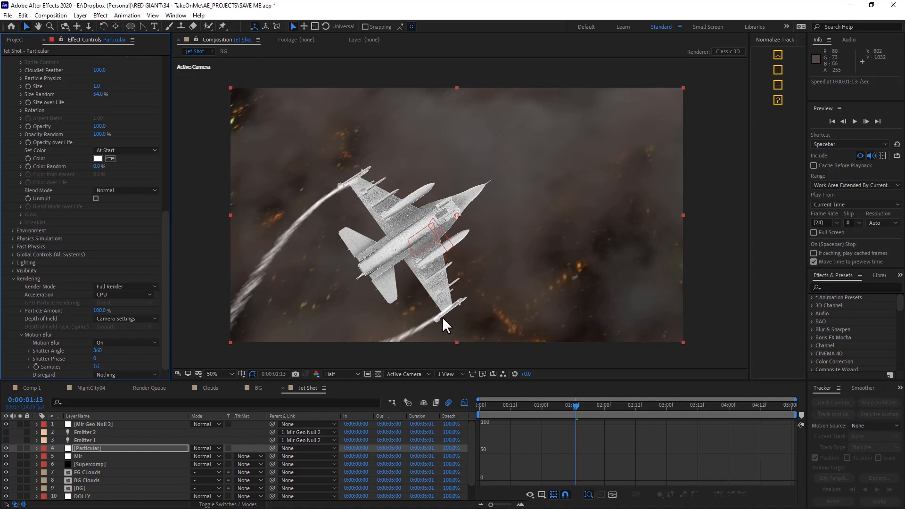
{"action": "left_click_drag", "start_coordinate": [587, 408], "coordinate": [702, 404]}
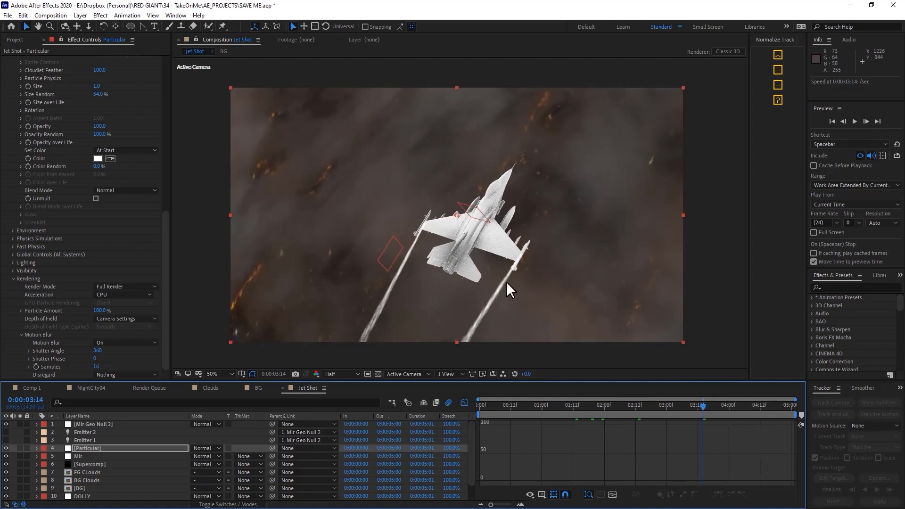
- Raise the particle Size Random to 100% and lower the particle Opacity to 28
{"action": "left_click_drag", "start_coordinate": [103, 95], "coordinate": [141, 93]}
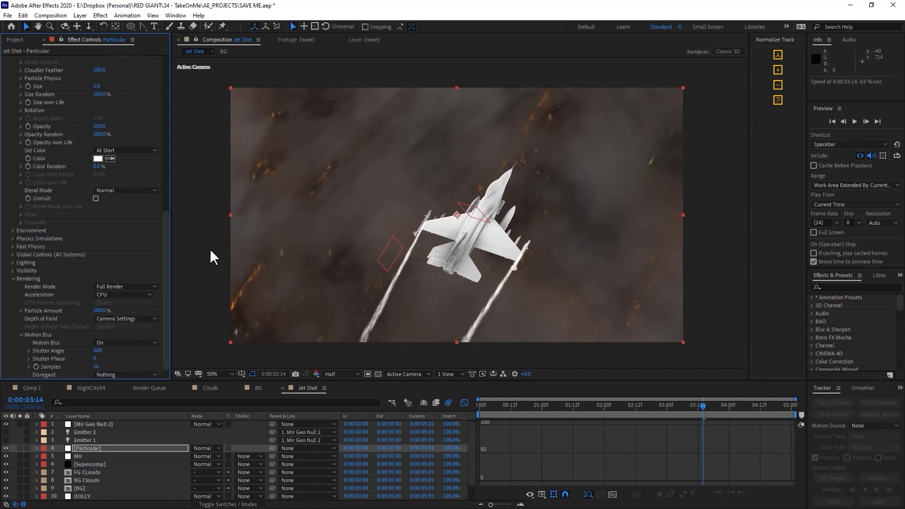
{"action": "left_click_drag", "start_coordinate": [104, 127], "coordinate": [97, 138]}
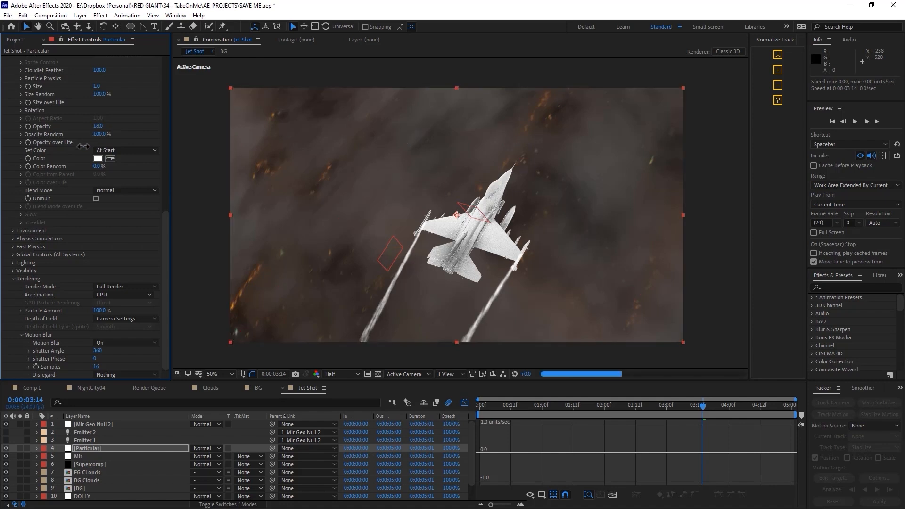
{"action": "left_click_drag", "start_coordinate": [84, 146], "coordinate": [106, 137]}
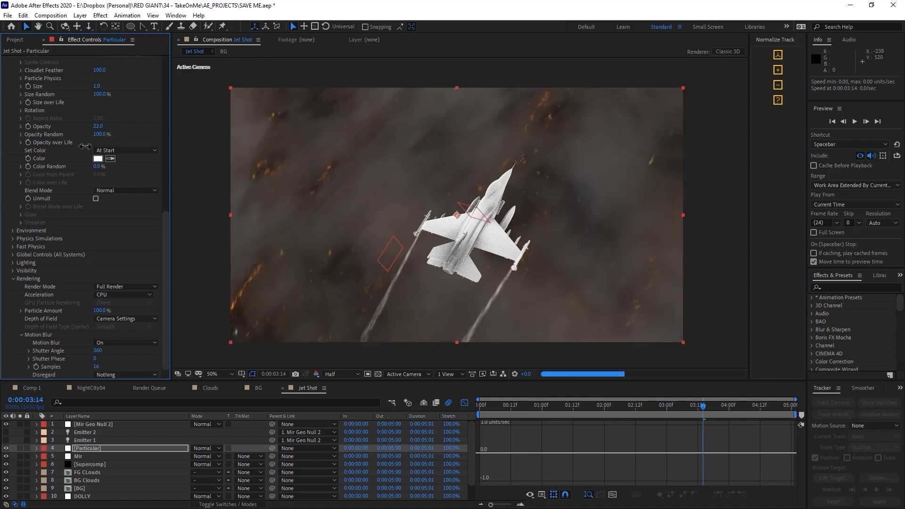
- Preview the jet shot from the first frame to review the softened wingtip trails
{"action": "left_click", "coordinate": [510, 405]}
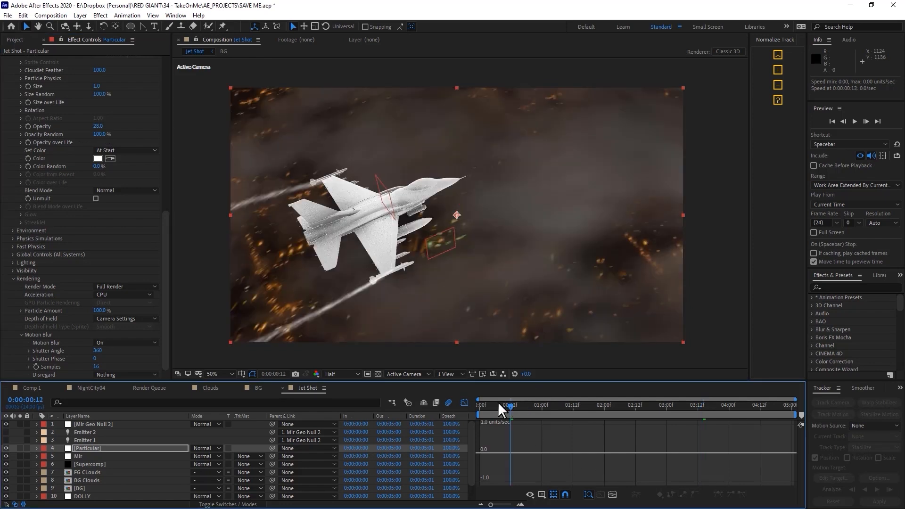
{"action": "left_click", "coordinate": [479, 404]}
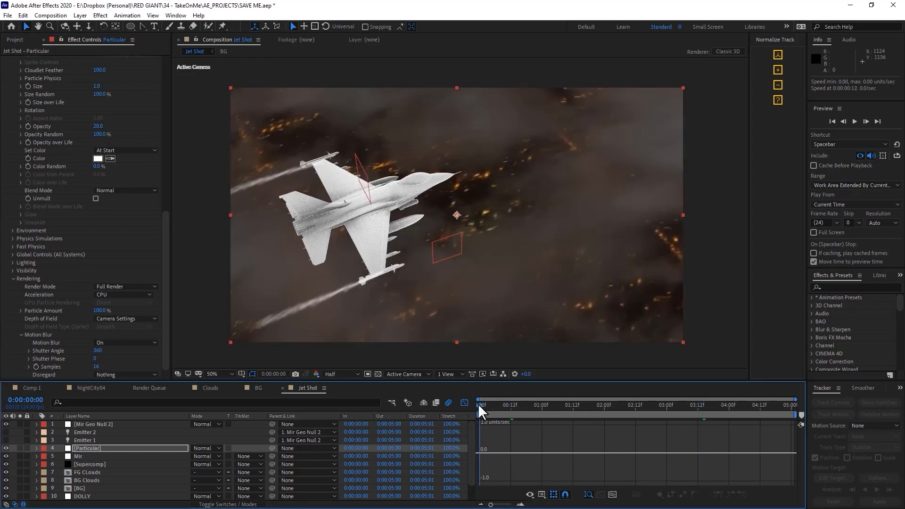
{"action": "left_click", "coordinate": [854, 119]}
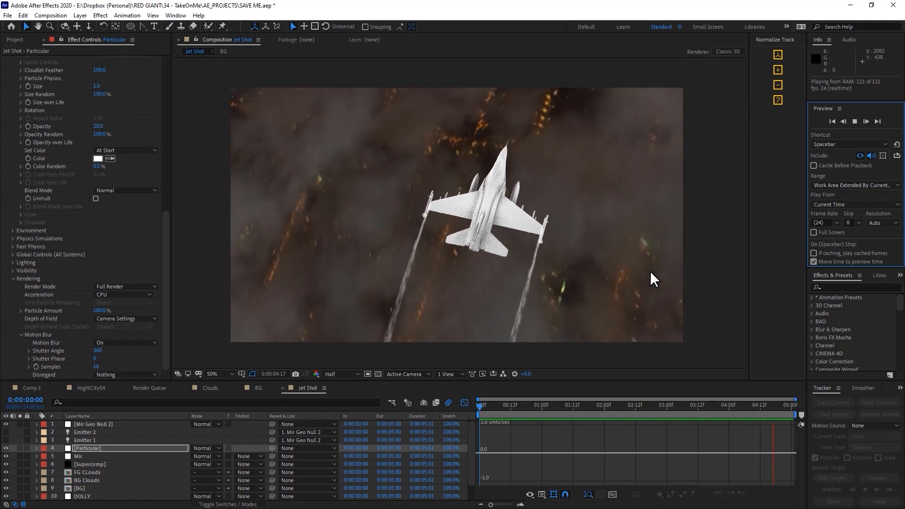
- At 0:00:02:11, set Particular's Fast Physics Drift X to -272 so the trails drift away behind the jet
{"action": "left_click_drag", "start_coordinate": [488, 406], "coordinate": [632, 412]}
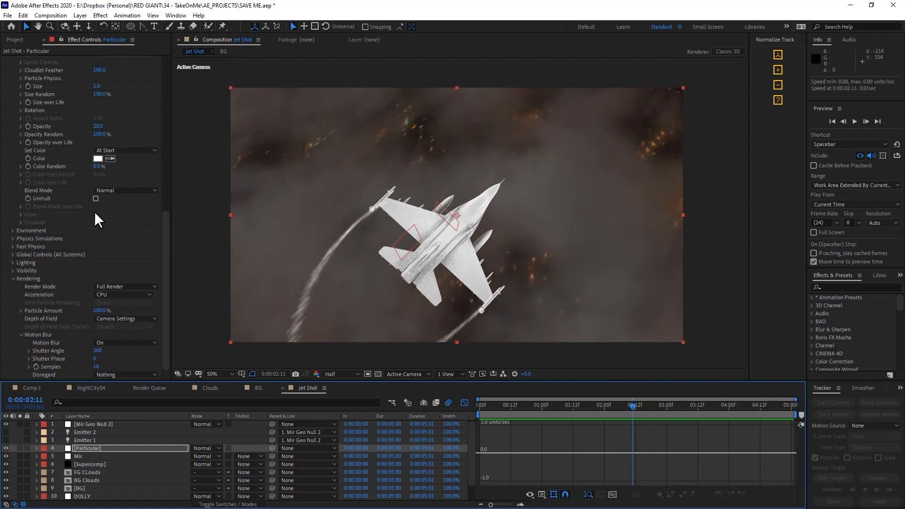
{"action": "scroll", "coordinate": [94, 211], "scroll_direction": "up", "scroll_amount": 15}
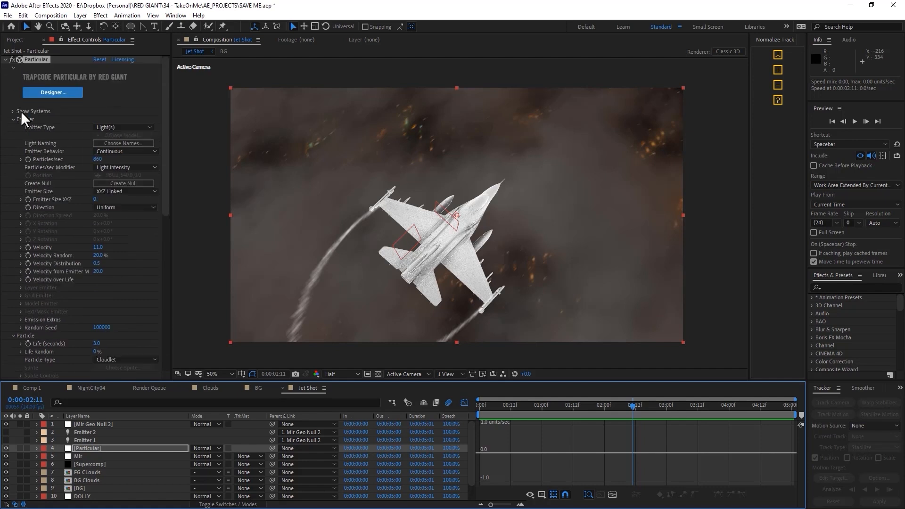
{"action": "left_click", "coordinate": [13, 118]}
{"action": "left_click", "coordinate": [13, 127]}
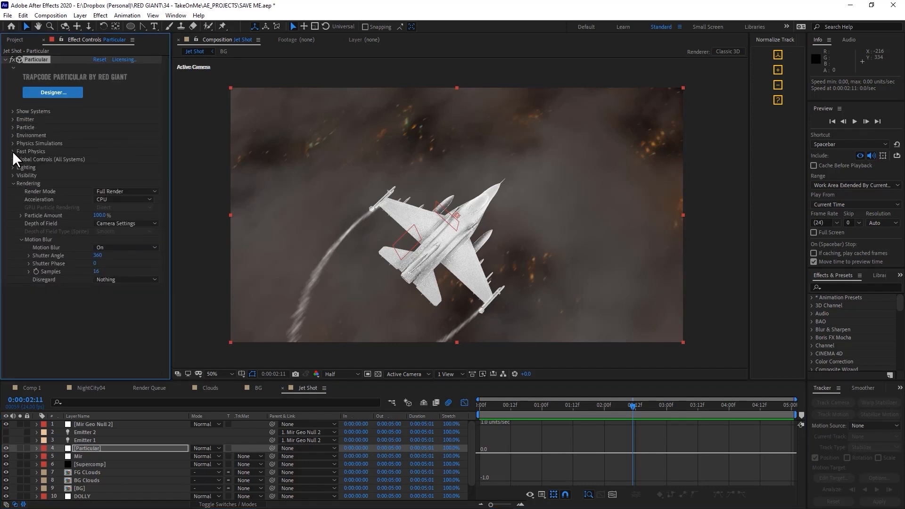
{"action": "left_click", "coordinate": [13, 151]}
{"action": "left_click", "coordinate": [21, 159]}
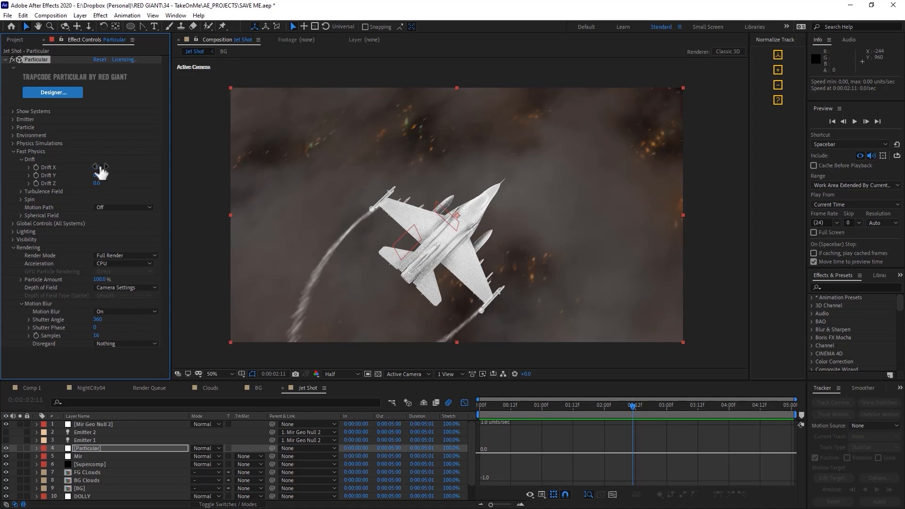
{"action": "left_click_drag", "start_coordinate": [97, 165], "coordinate": [24, 184]}
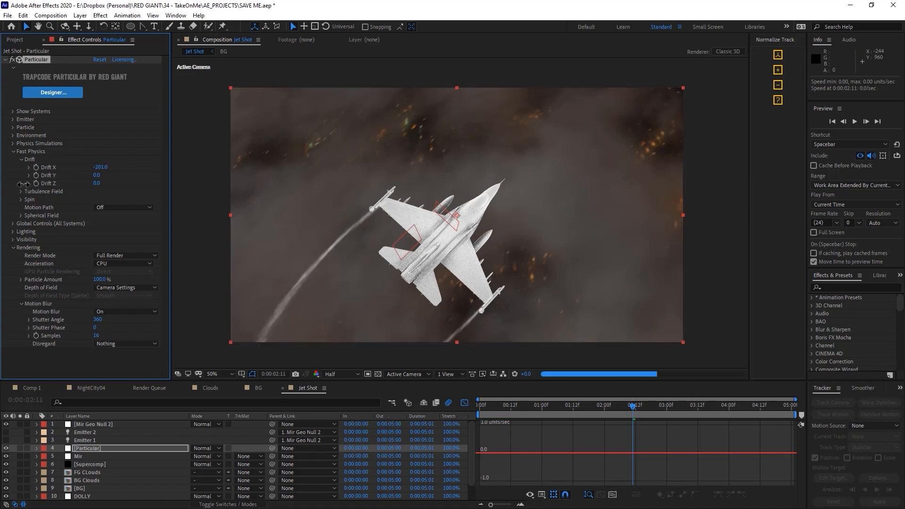
{"action": "left_click_drag", "start_coordinate": [77, 174], "coordinate": [61, 174]}
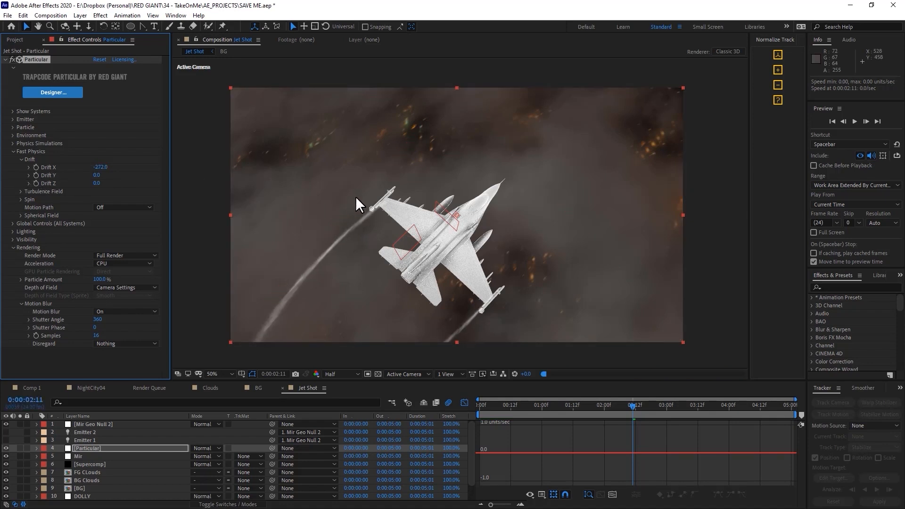
- Preview the drifting trails from 0:00:02:11 and compare them near the start and at 0:00:02:04
{"action": "left_click", "coordinate": [855, 122]}
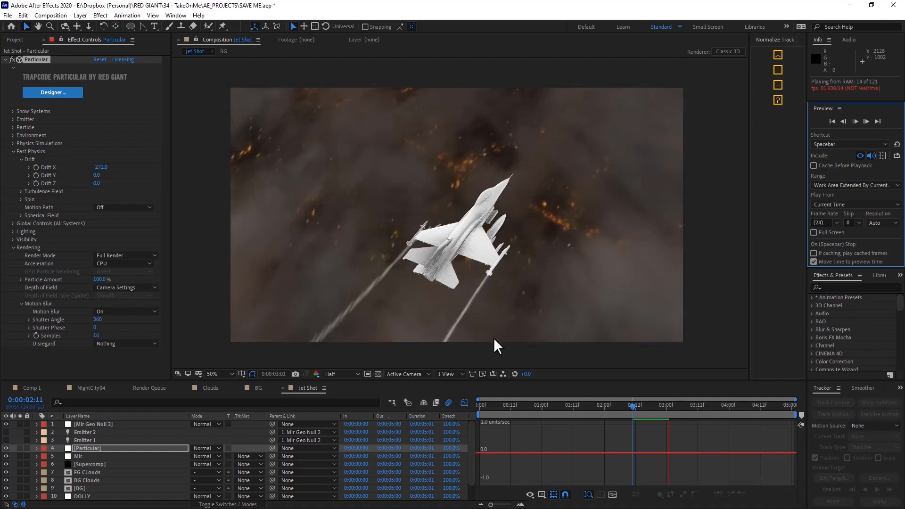
{"action": "left_click", "coordinate": [707, 250]}
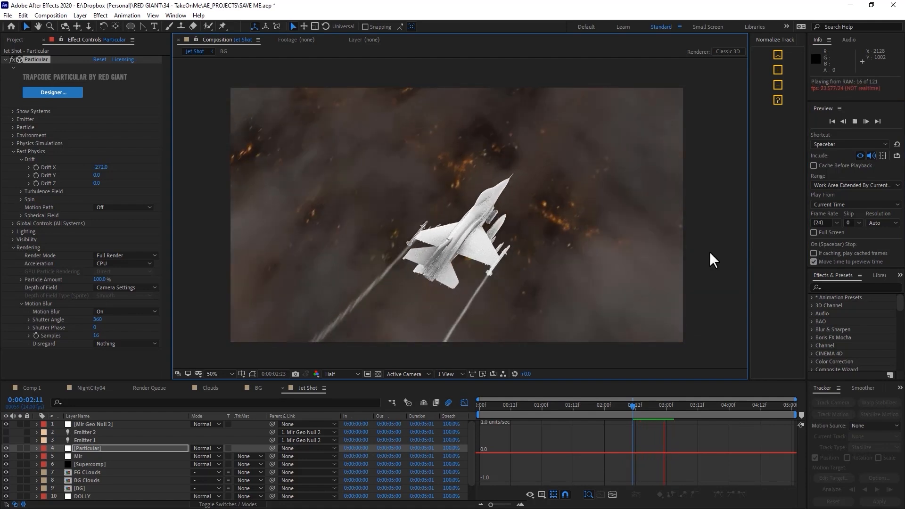
{"action": "key", "text": "space"}
{"action": "left_click", "coordinate": [513, 407]}
{"action": "key", "text": "space"}
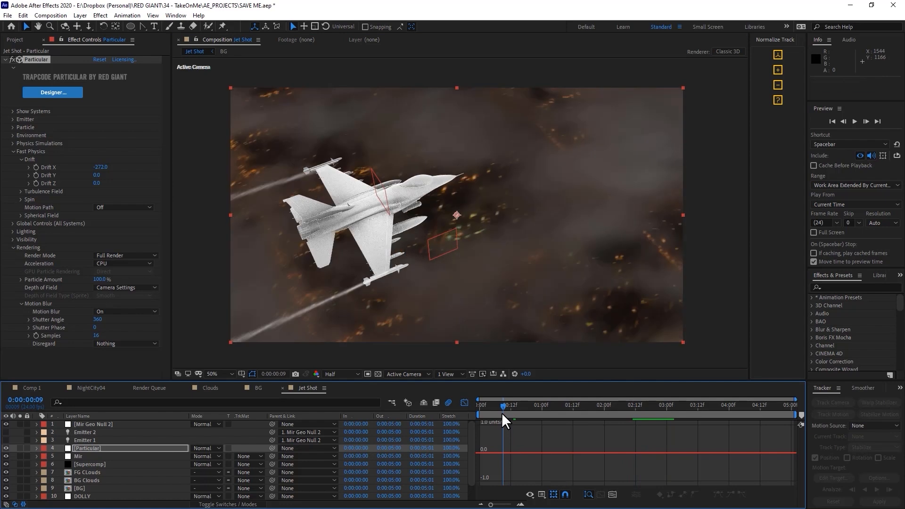
{"action": "left_click_drag", "start_coordinate": [671, 406], "coordinate": [614, 408]}
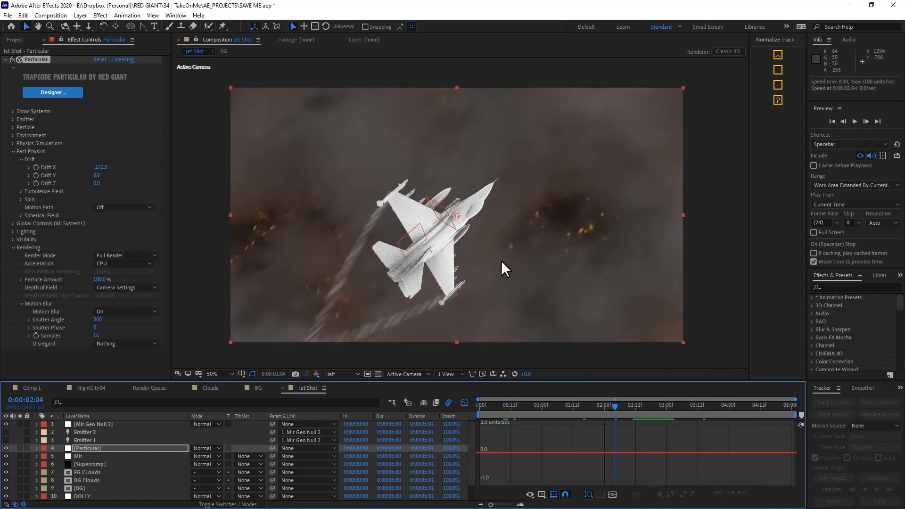
- At 0:00:02:19, open the VFX Supercomp panel for the Supercomp layer in Jet Shot
{"action": "left_click", "coordinate": [111, 431]}
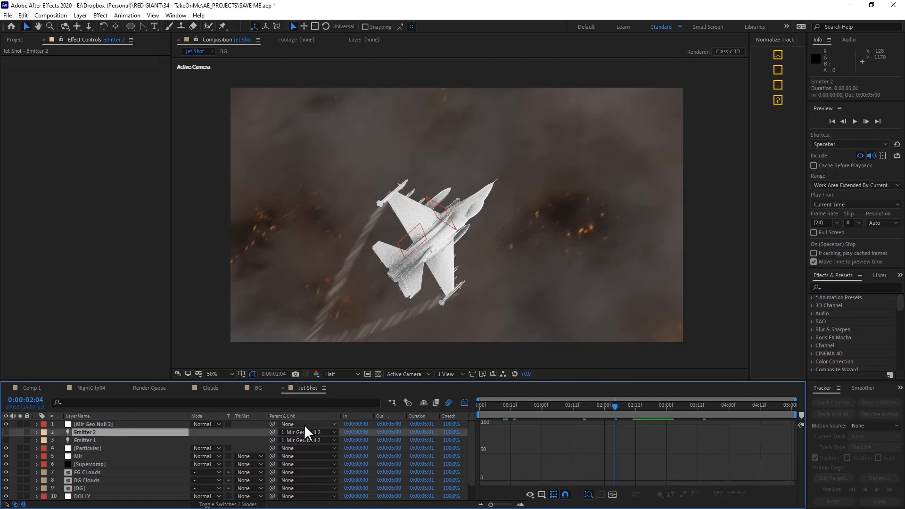
{"action": "left_click_drag", "start_coordinate": [555, 405], "coordinate": [654, 410]}
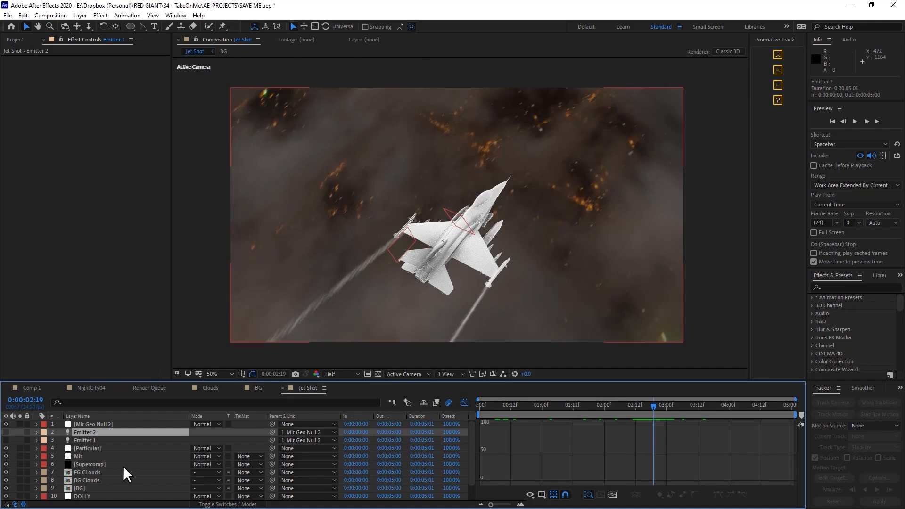
{"action": "left_click", "coordinate": [100, 464]}
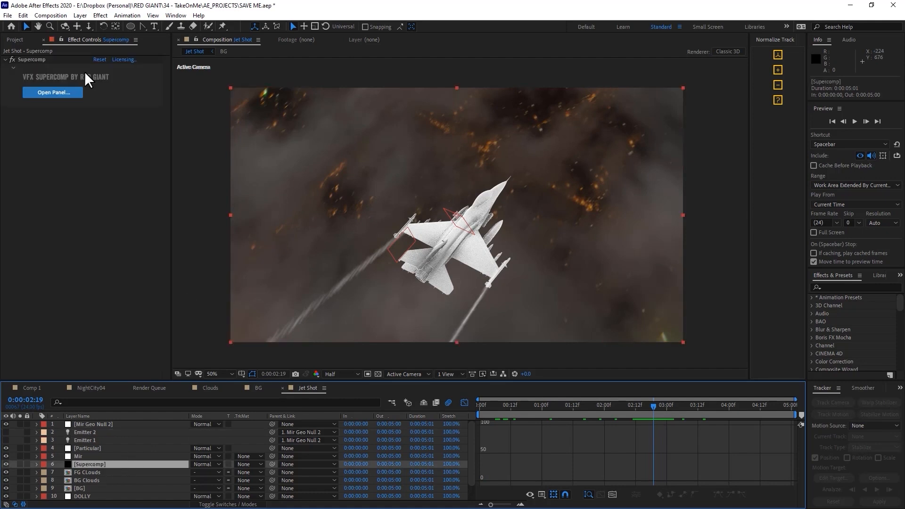
{"action": "left_click", "coordinate": [33, 58]}
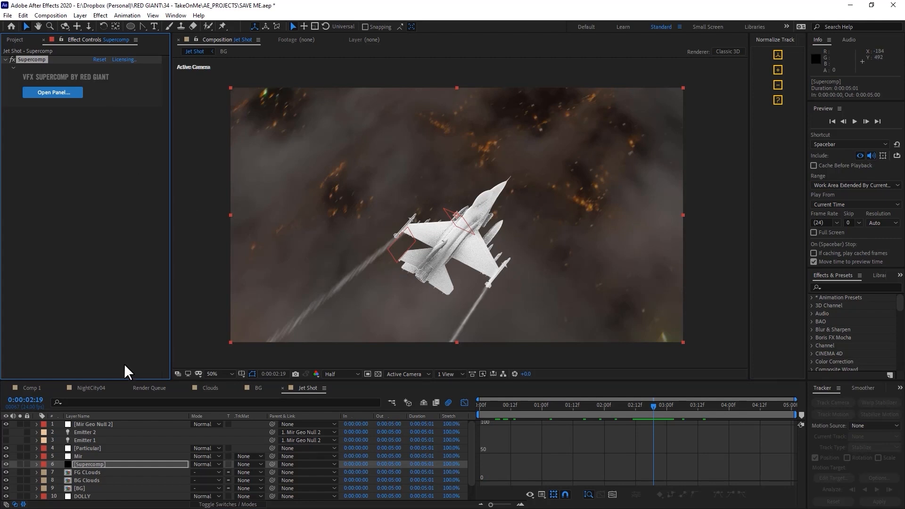
{"action": "left_click", "coordinate": [97, 464]}
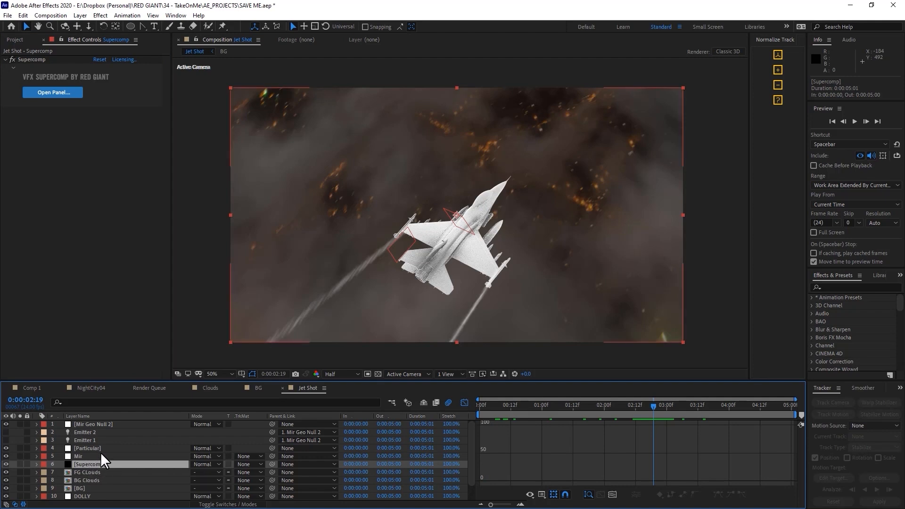
{"action": "left_click", "coordinate": [56, 92]}
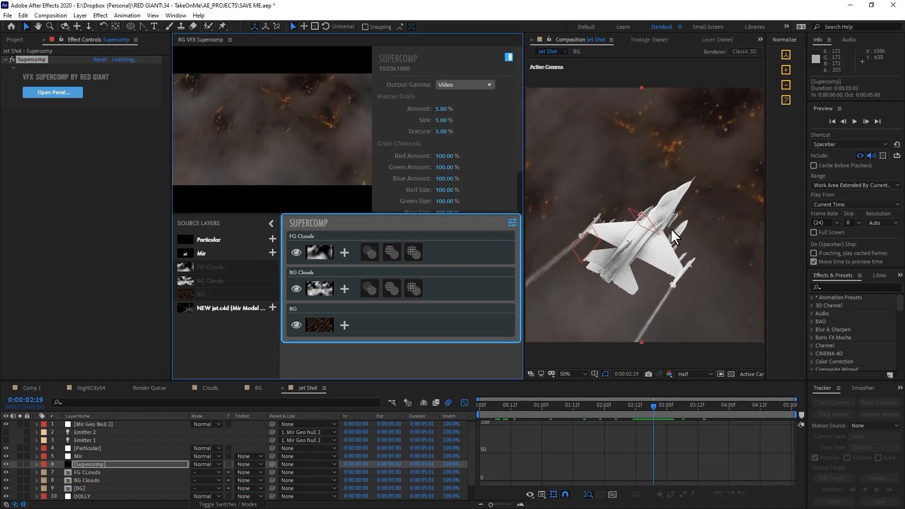
- Add the Particular and Mir source layers to the Supercomp stack and solo the Supercomp layer
{"action": "key", "text": "ctrl+z"}
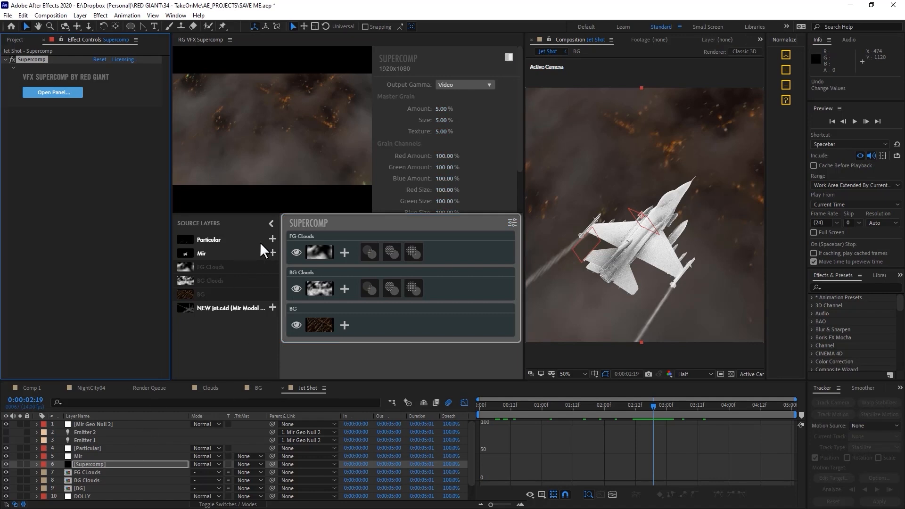
{"action": "left_click", "coordinate": [272, 239]}
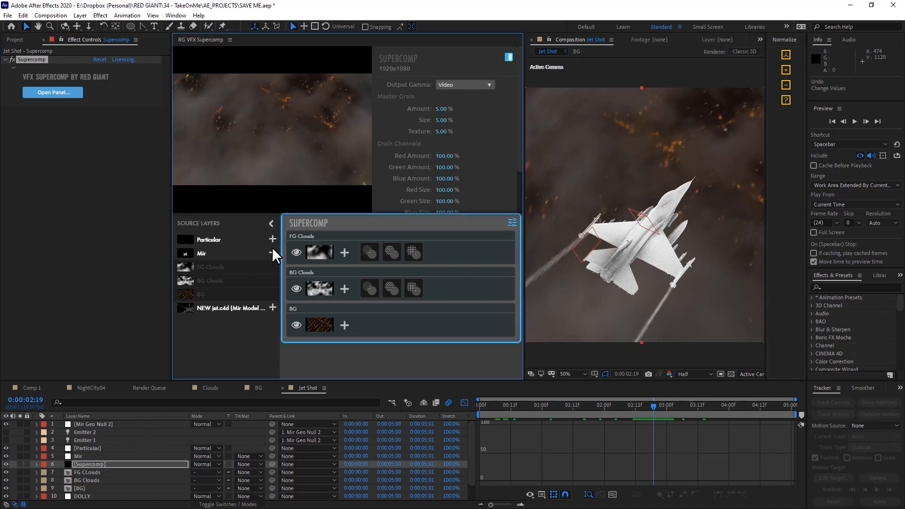
{"action": "left_click", "coordinate": [272, 252]}
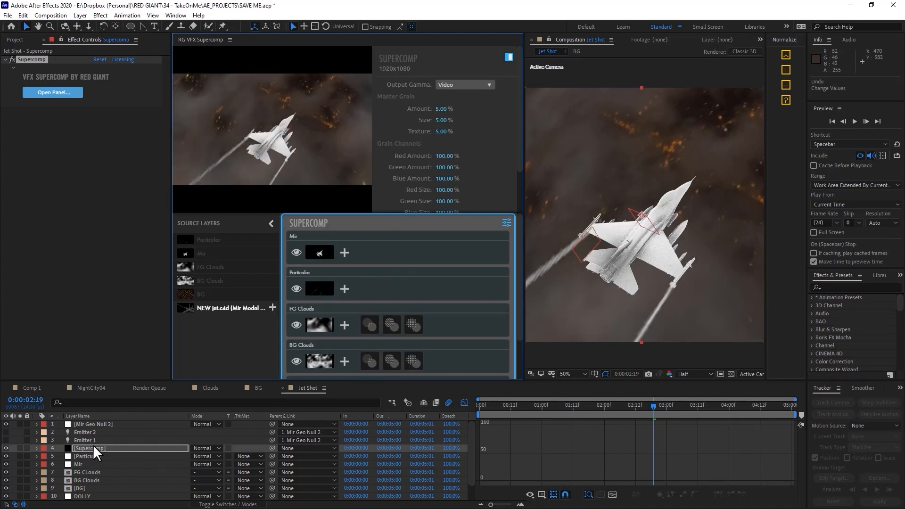
{"action": "left_click", "coordinate": [92, 448]}
{"action": "left_click", "coordinate": [20, 449]}
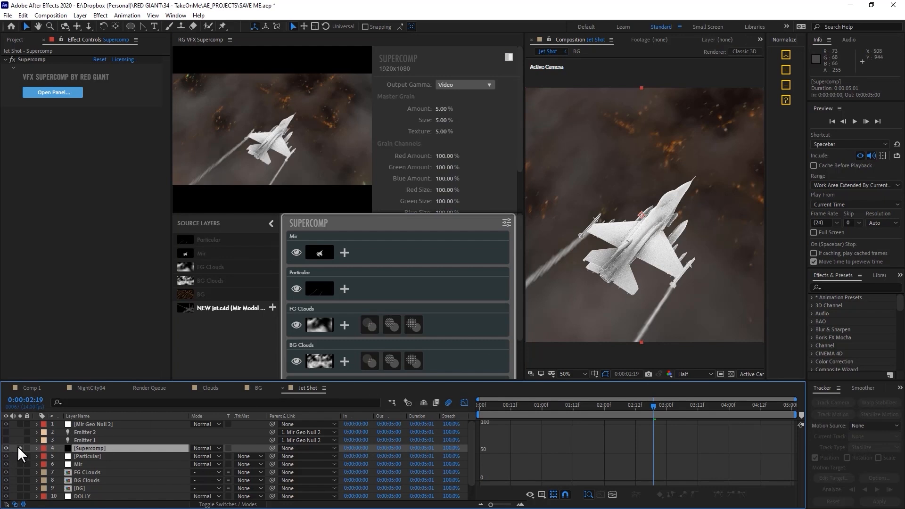
- Try Additive as the Mir layer's type in Supercomp, settle on Displacement, and inspect the displaced jet up close
{"action": "left_click", "coordinate": [332, 260]}
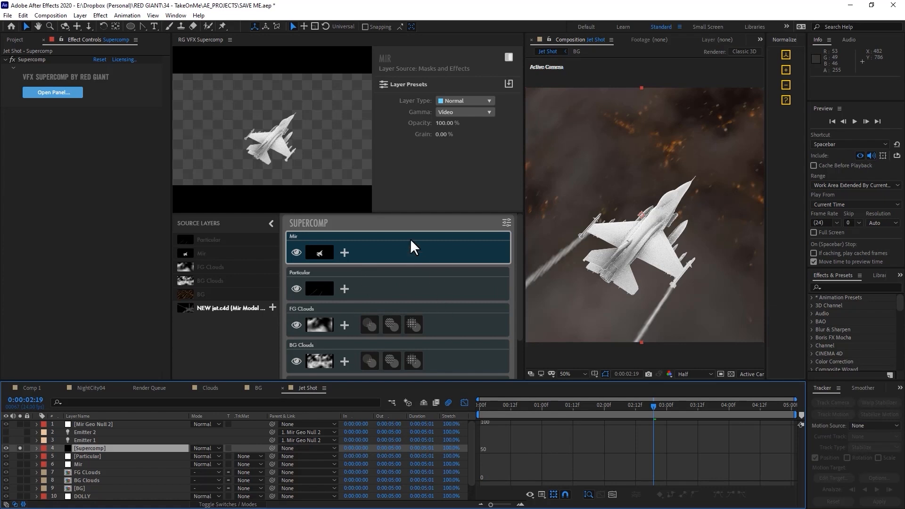
{"action": "left_click", "coordinate": [363, 250]}
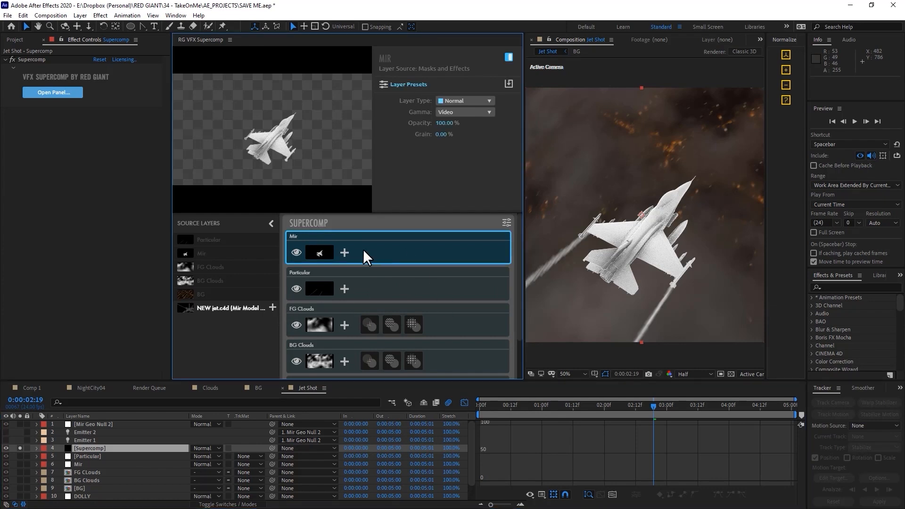
{"action": "left_click", "coordinate": [472, 100]}
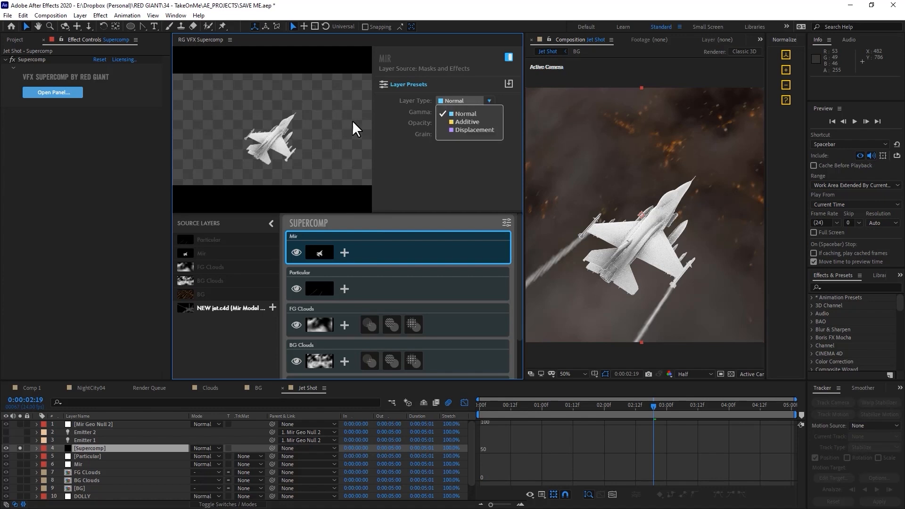
{"action": "left_click", "coordinate": [475, 120]}
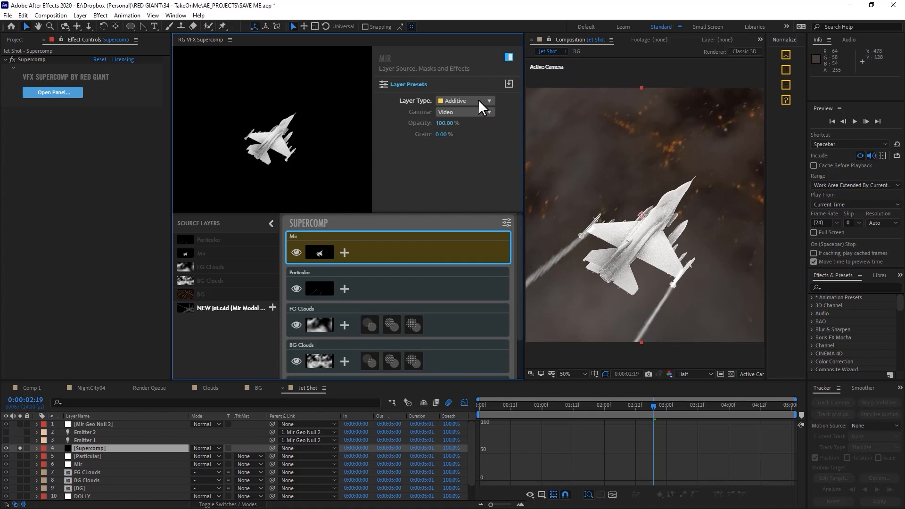
{"action": "left_click", "coordinate": [468, 106]}
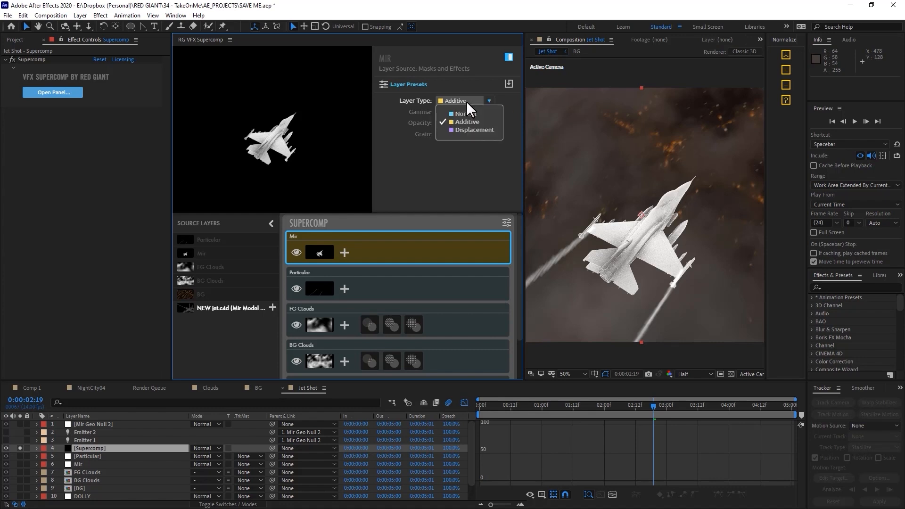
{"action": "left_click", "coordinate": [477, 129]}
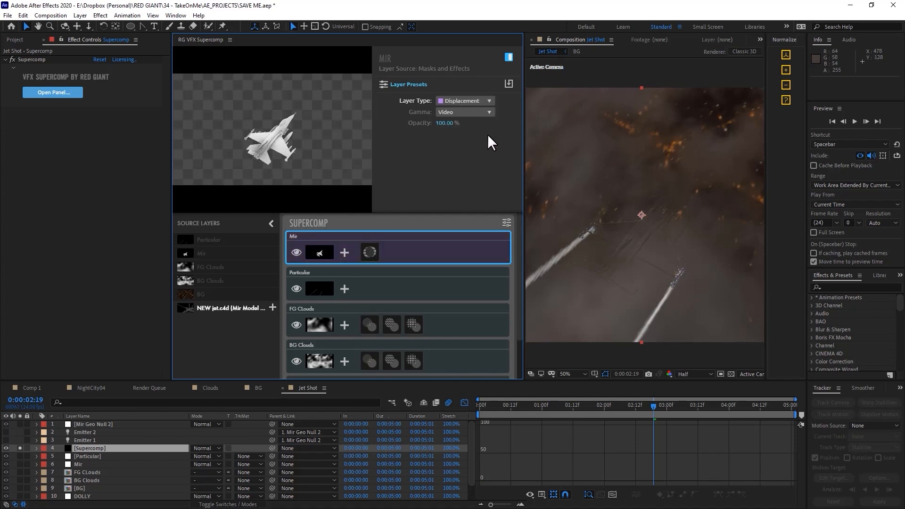
{"action": "scroll", "coordinate": [664, 245], "scroll_direction": "up", "scroll_amount": 2}
{"action": "left_click_drag", "start_coordinate": [664, 299], "coordinate": [649, 213]}
{"action": "scroll", "coordinate": [649, 213], "scroll_direction": "up", "scroll_amount": 1}
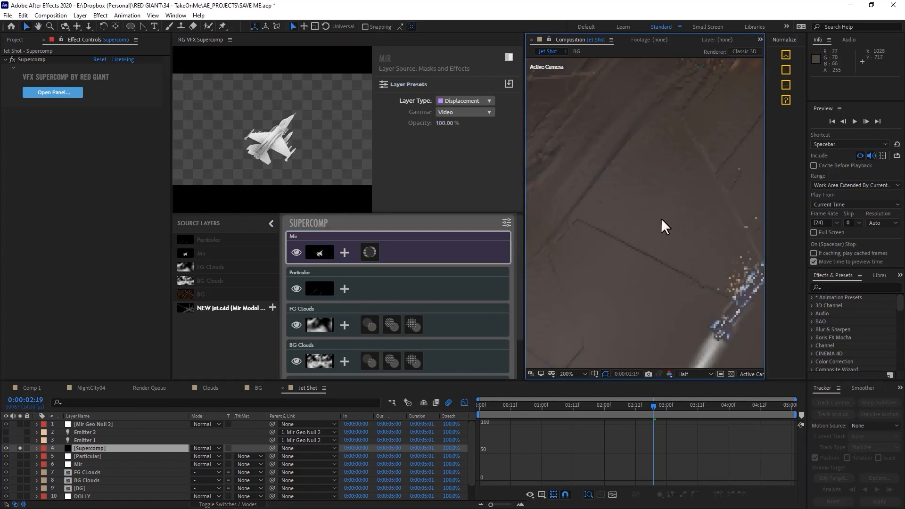
{"action": "scroll", "coordinate": [664, 219], "scroll_direction": "down", "scroll_amount": 1}
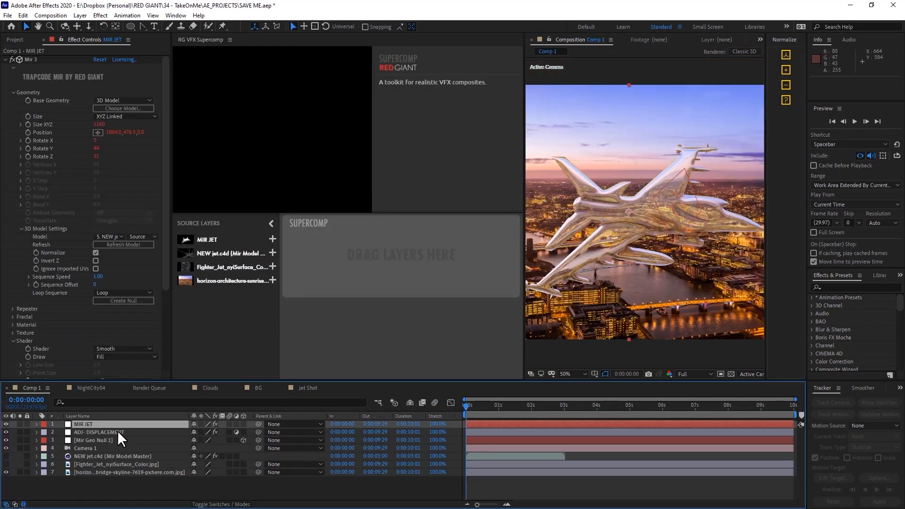
- In Comp 1, hide the MIR JET layer and rotate Mir Geo Null 1 to an orientation of about 119.7°, 284.7°, 60.8°
{"action": "left_click", "coordinate": [7, 424]}
{"action": "left_click", "coordinate": [109, 439]}
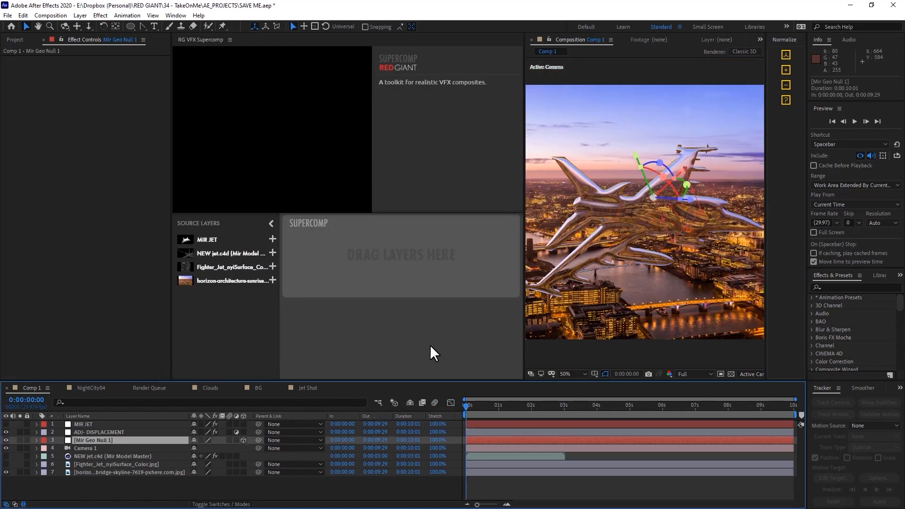
{"action": "key", "text": "w"}
{"action": "mouse_move", "coordinate": [669, 219]}
{"action": "left_mouse_down"}
{"action": "mouse_move", "coordinate": [673, 235]}
{"action": "mouse_move", "coordinate": [688, 238]}
{"action": "mouse_move", "coordinate": [689, 218]}
{"action": "mouse_move", "coordinate": [675, 222]}
{"action": "mouse_move", "coordinate": [692, 236]}
{"action": "mouse_move", "coordinate": [679, 231]}
{"action": "left_mouse_up"}
- Back in Jet Shot, set the Mir layer's Supercomp Displacement Amount to 13.38 and Soften to 16.73%
{"action": "left_click", "coordinate": [307, 389]}
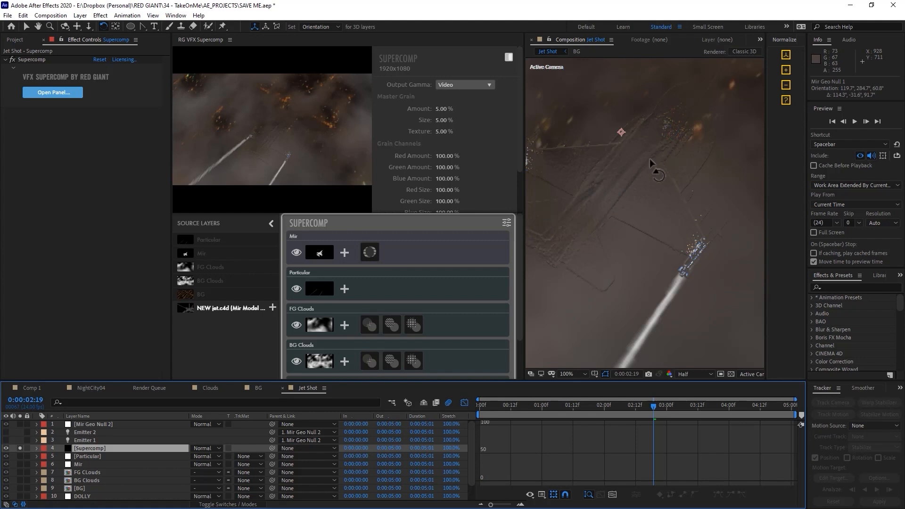
{"action": "left_click", "coordinate": [320, 255]}
{"action": "left_click", "coordinate": [368, 253]}
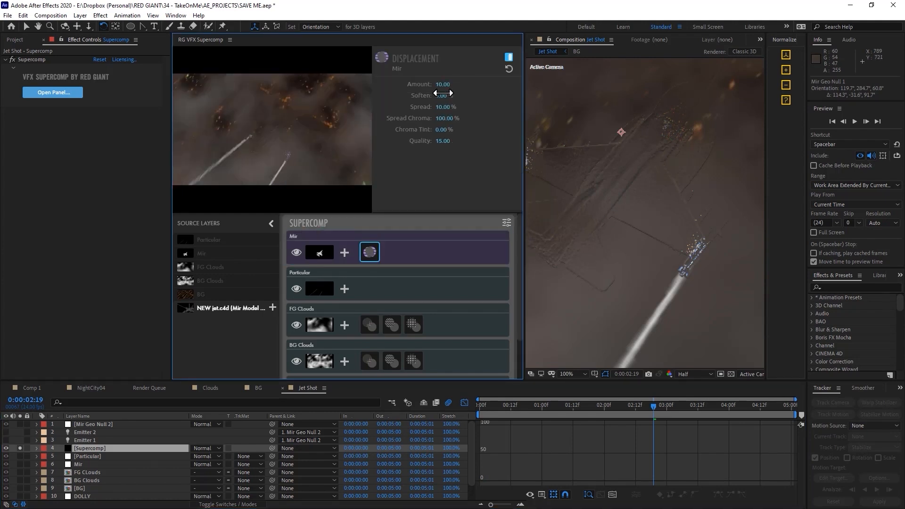
{"action": "mouse_move", "coordinate": [442, 97]}
{"action": "left_mouse_down"}
{"action": "mouse_move", "coordinate": [424, 97]}
{"action": "mouse_move", "coordinate": [430, 112]}
{"action": "mouse_move", "coordinate": [444, 85]}
{"action": "left_mouse_up"}
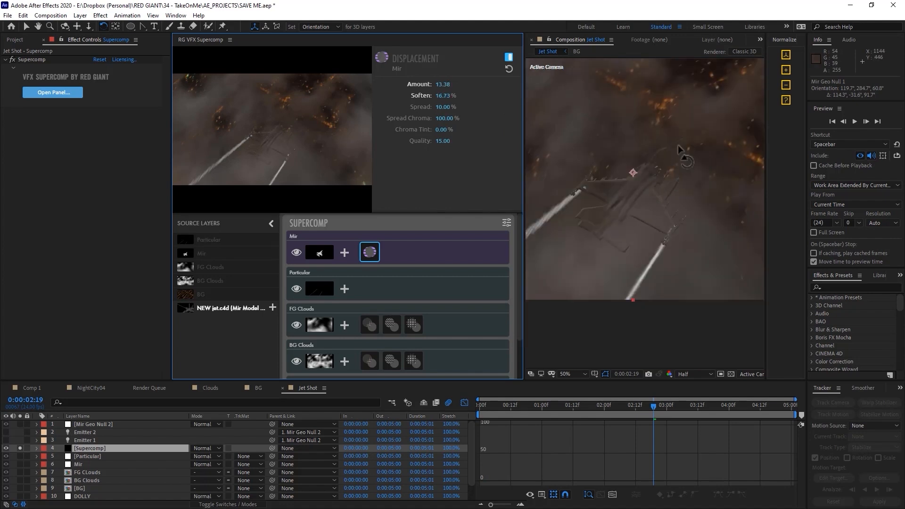
{"action": "key", "text": "comma"}
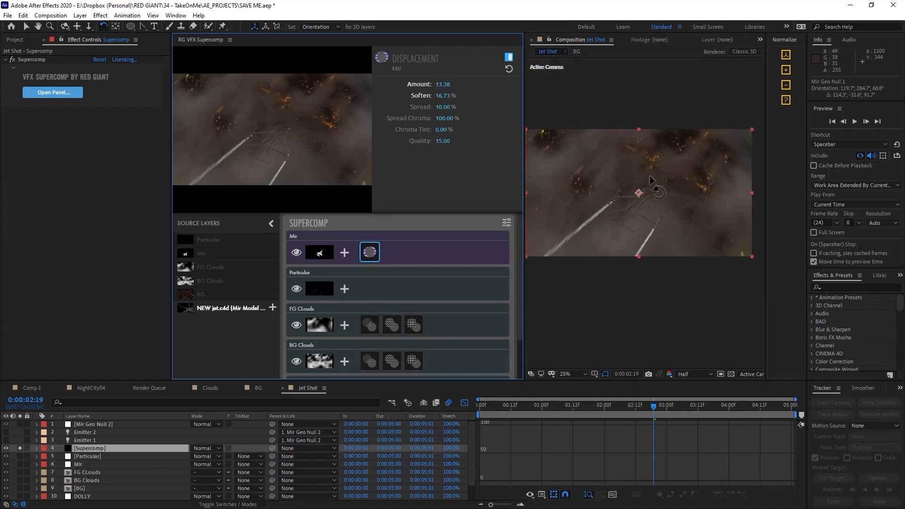
{"action": "key", "text": "period"}
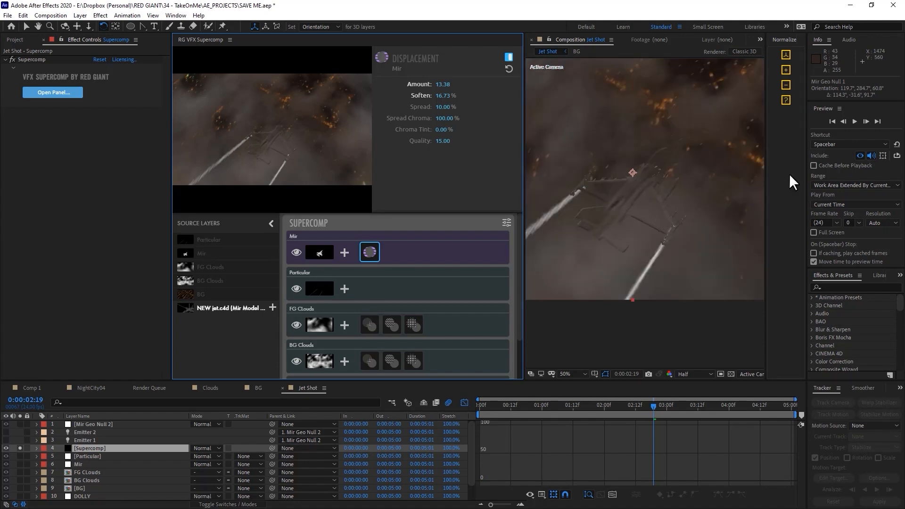
{"action": "left_click_drag", "start_coordinate": [521, 188], "coordinate": [464, 191]}
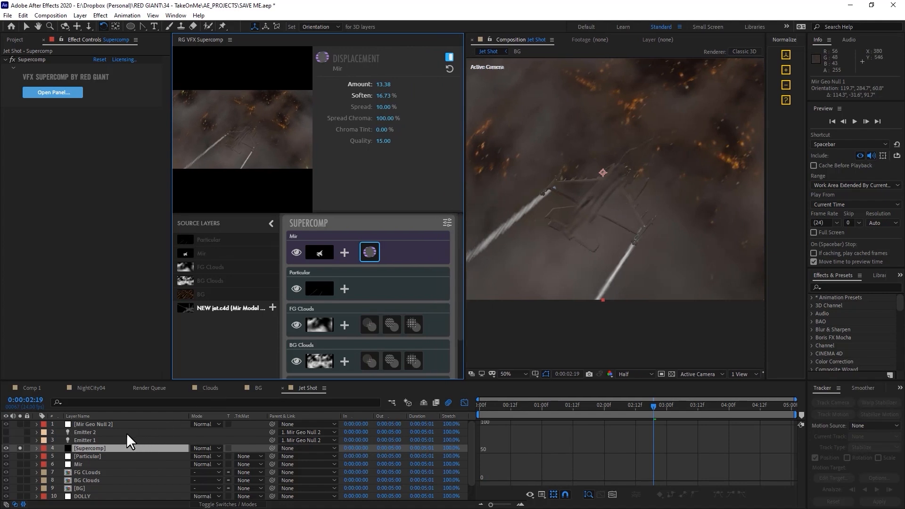
- Apply the Set Matte effect to the FG Clouds layer
{"action": "left_click", "coordinate": [93, 481]}
{"action": "scroll", "coordinate": [97, 478], "scroll_direction": "down", "scroll_amount": 1}
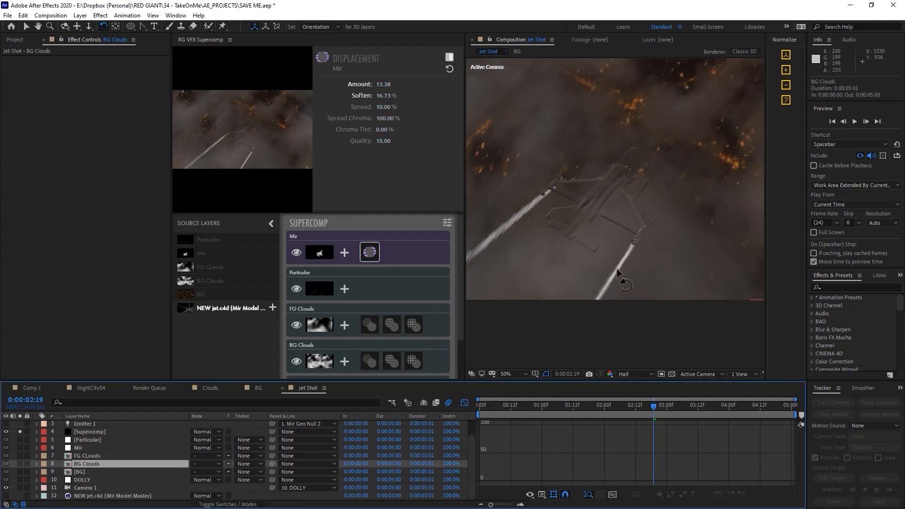
{"action": "left_click", "coordinate": [94, 456]}
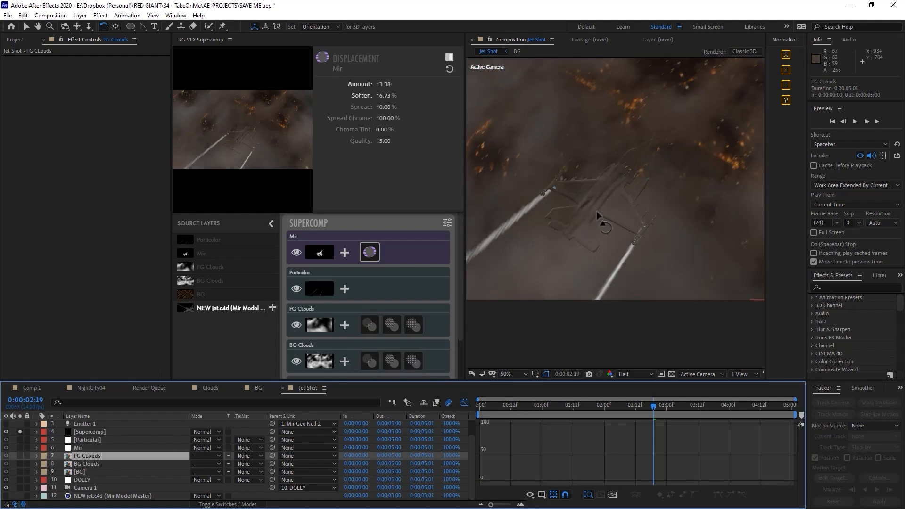
{"action": "right_click", "coordinate": [78, 108]}
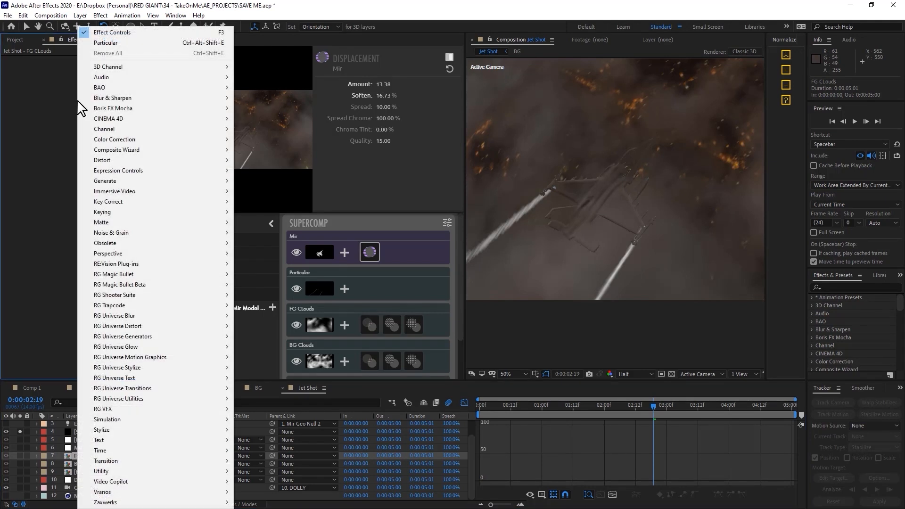
{"action": "mouse_move", "coordinate": [153, 130]}
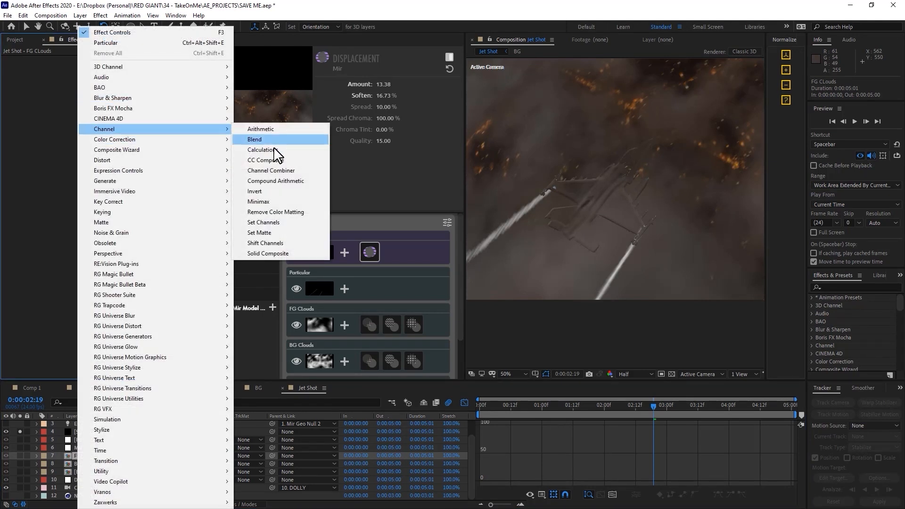
{"action": "left_click", "coordinate": [259, 232]}
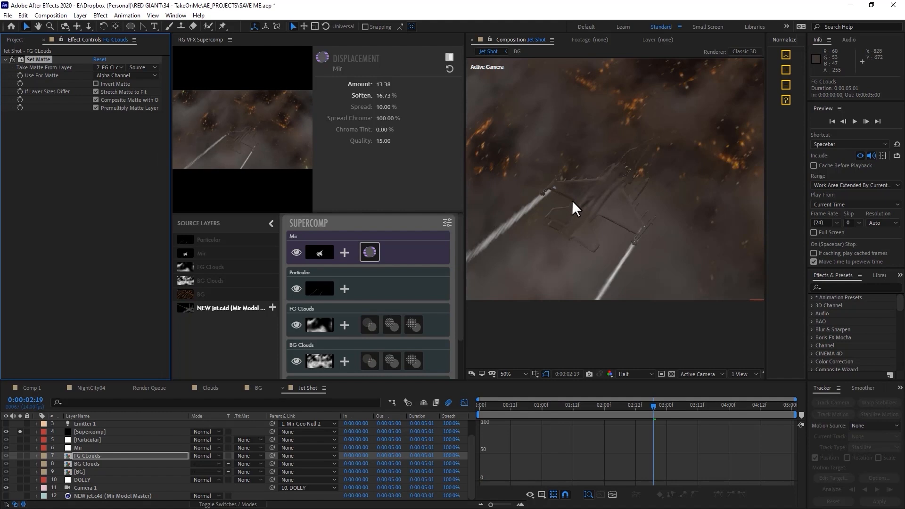
- Set the FG Clouds Set Matte to take its matte from the Mir layer with Effects & Masks, and invert the matte
{"action": "left_click", "coordinate": [118, 67]}
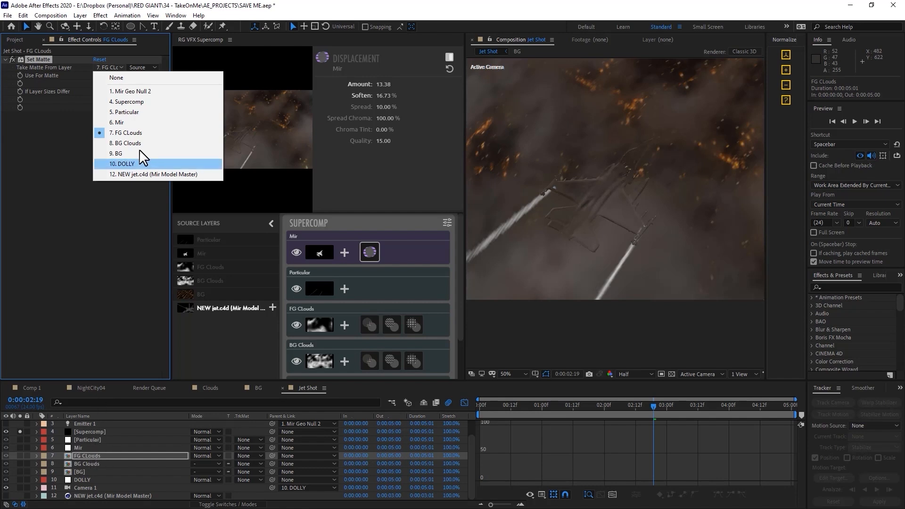
{"action": "left_click", "coordinate": [133, 123]}
{"action": "left_click", "coordinate": [142, 67]}
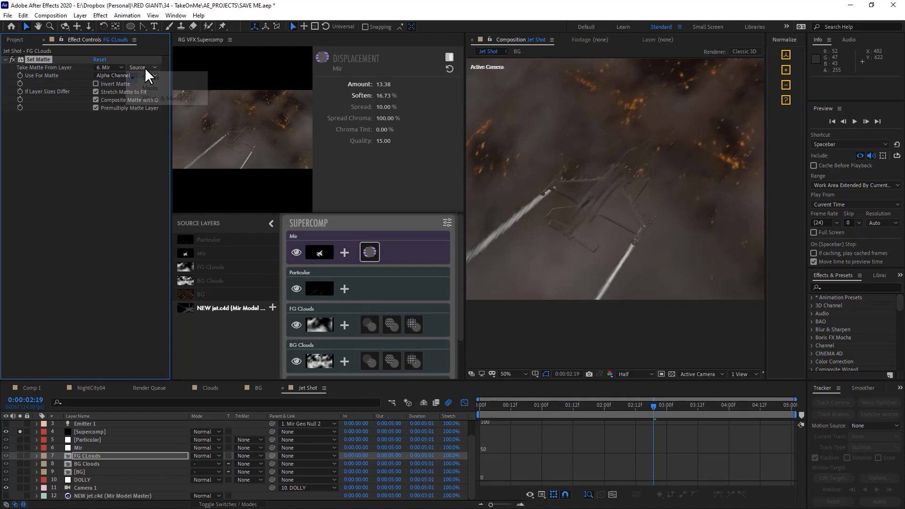
{"action": "left_click", "coordinate": [161, 98]}
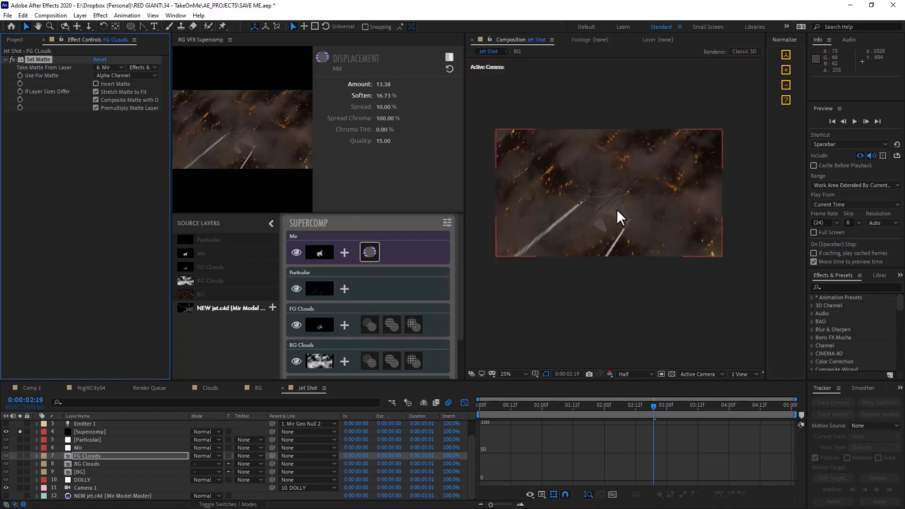
{"action": "left_click", "coordinate": [95, 84]}
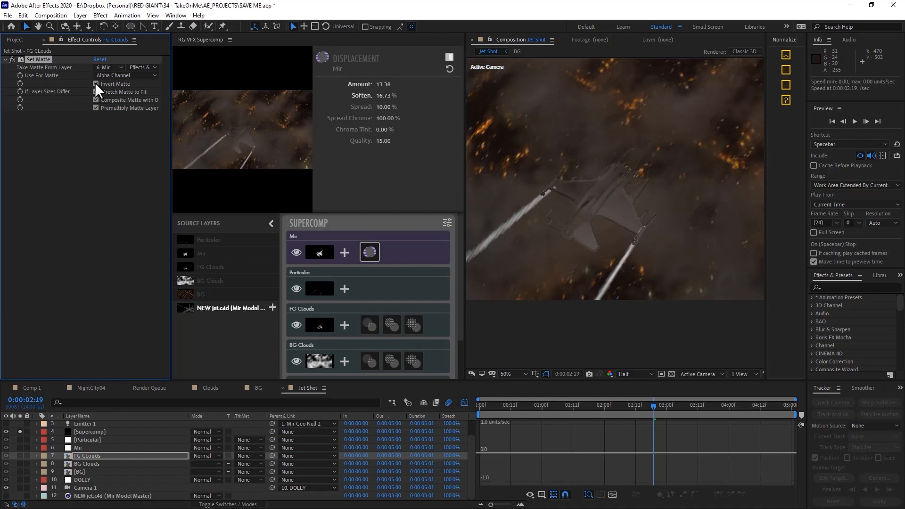
{"action": "scroll", "coordinate": [627, 203], "scroll_direction": "up", "scroll_amount": 2}
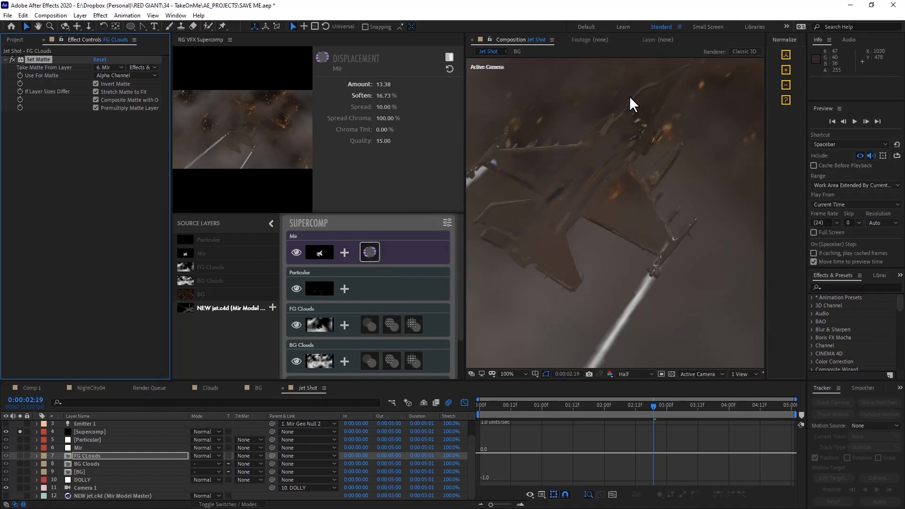
- Solo the FG Clouds layer to check its inverted jet matte, and turn solo off again
{"action": "scroll", "coordinate": [653, 243], "scroll_direction": "down", "scroll_amount": 2}
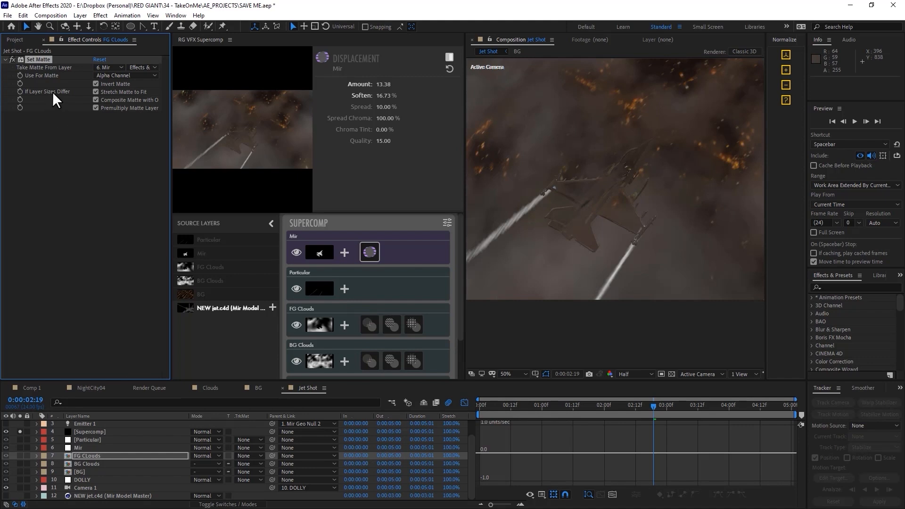
{"action": "left_click", "coordinate": [91, 456]}
{"action": "left_click", "coordinate": [19, 456]}
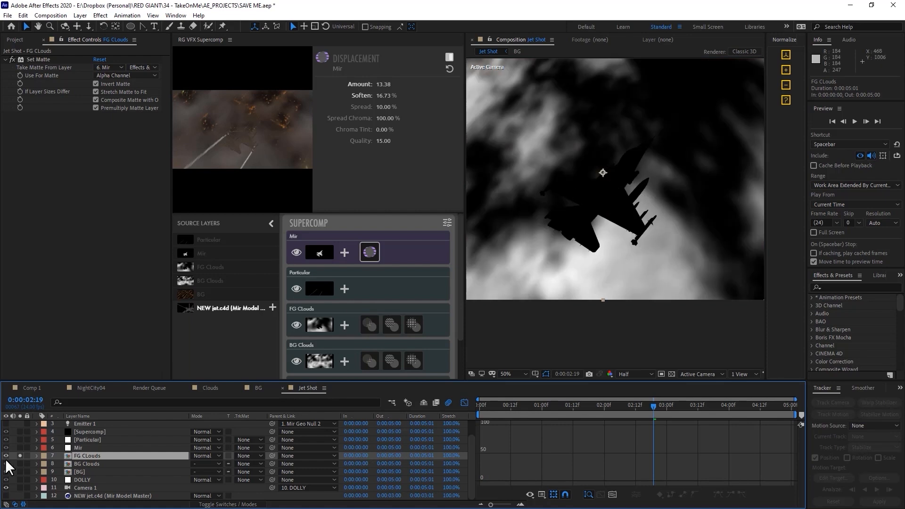
{"action": "left_click", "coordinate": [20, 455]}
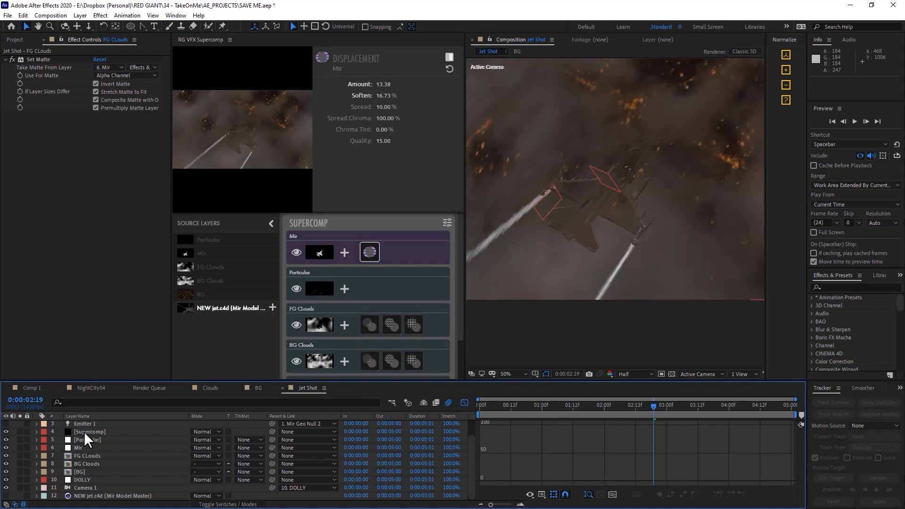
- At 0:00:00:04, move the Mir displacement layer between FG Clouds and BG Clouds in the Supercomp layer stack
{"action": "left_click", "coordinate": [84, 432]}
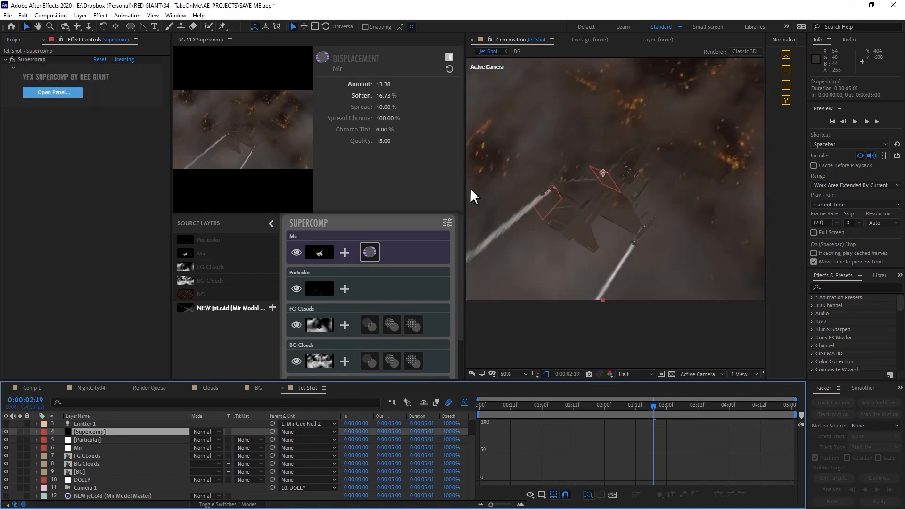
{"action": "left_click_drag", "start_coordinate": [399, 198], "coordinate": [378, 198]}
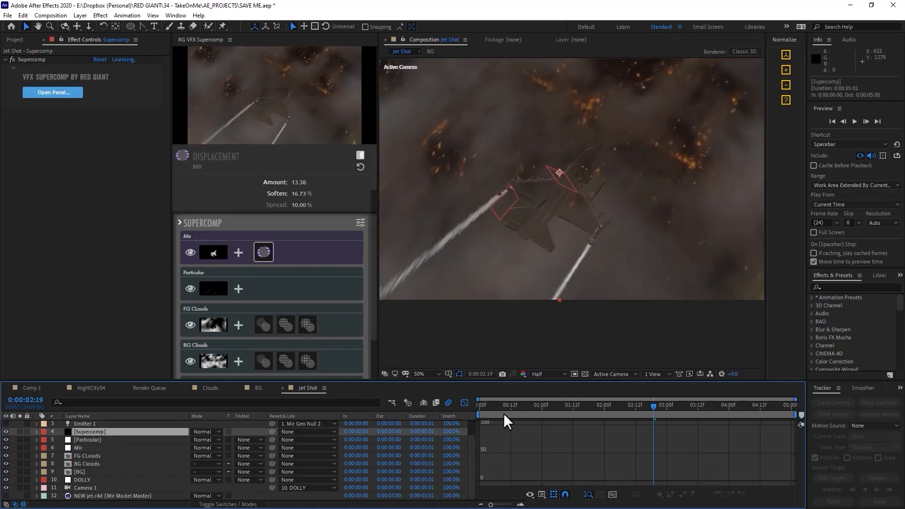
{"action": "left_click_drag", "start_coordinate": [496, 407], "coordinate": [491, 406]}
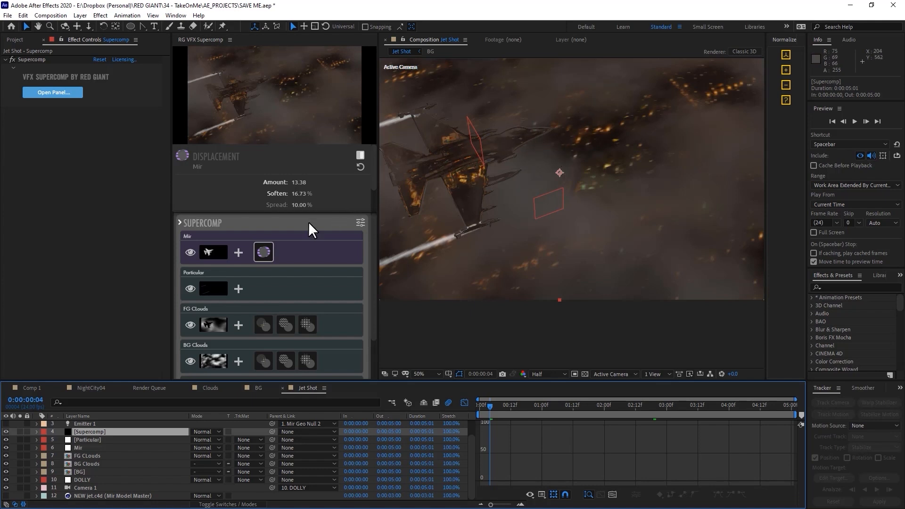
{"action": "left_click_drag", "start_coordinate": [372, 257], "coordinate": [372, 272]}
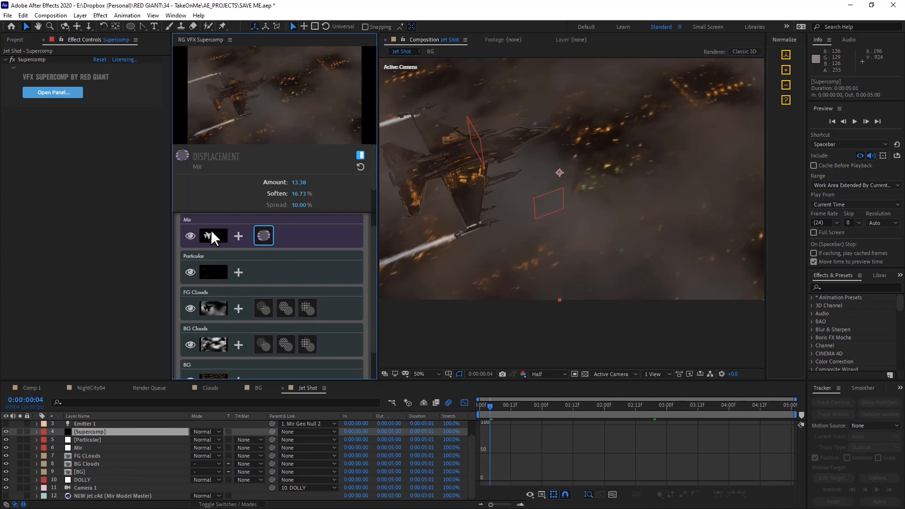
{"action": "left_click", "coordinate": [211, 231]}
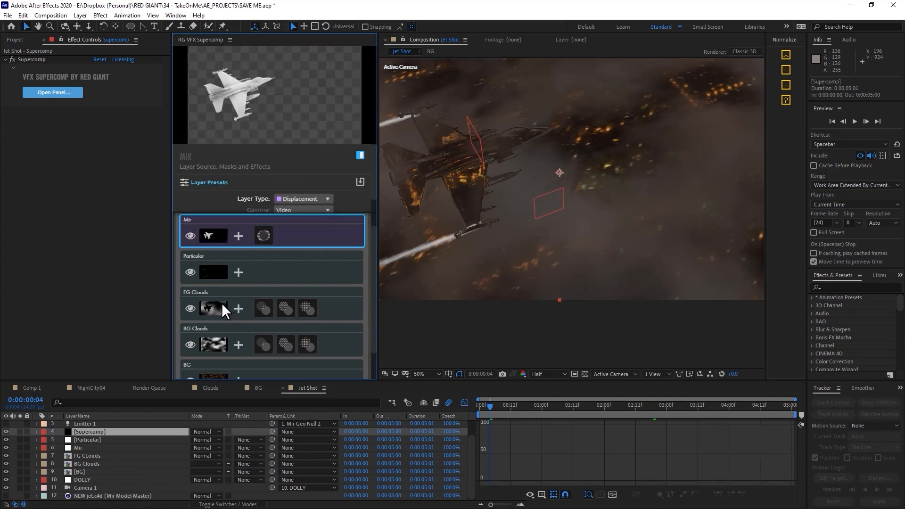
{"action": "left_click_drag", "start_coordinate": [208, 234], "coordinate": [228, 312]}
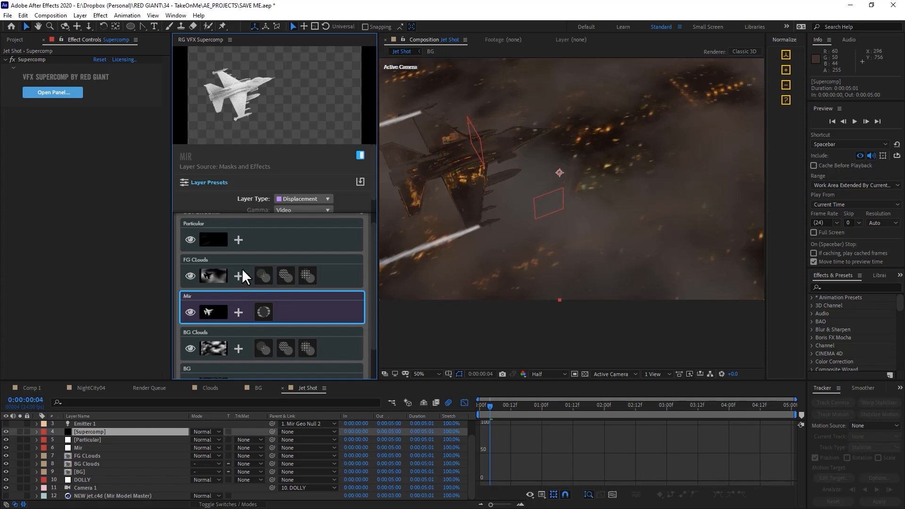
- Inspect the BG Clouds layer in Supercomp and compare the shot with and without Mir's Displacement effect
{"action": "left_click", "coordinate": [210, 351]}
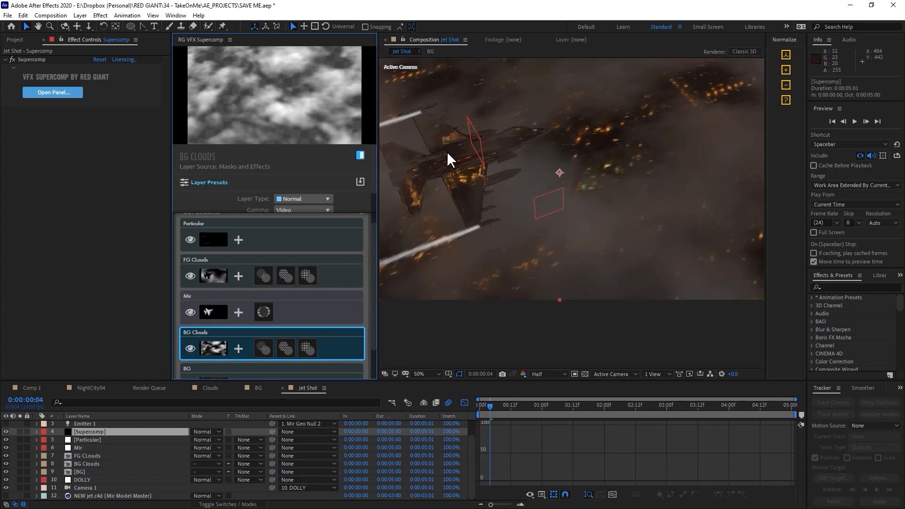
{"action": "left_click", "coordinate": [267, 311]}
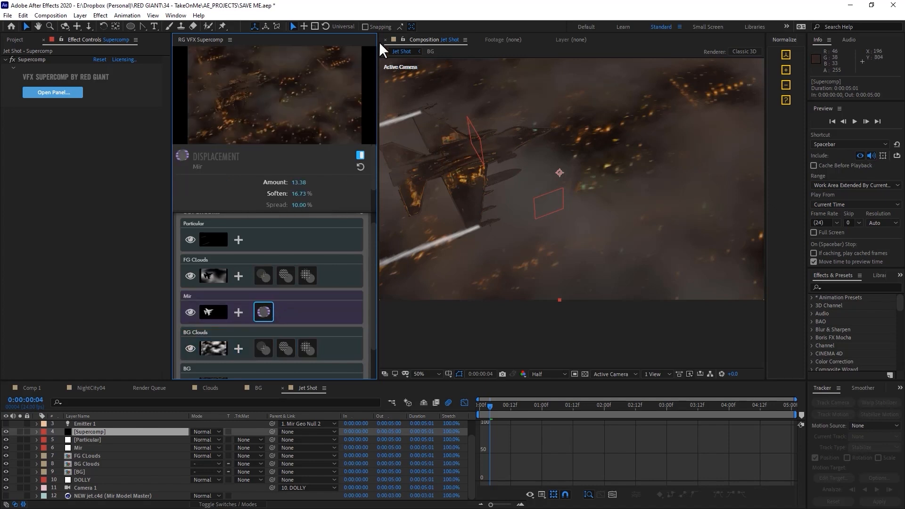
{"action": "left_click", "coordinate": [360, 156]}
{"action": "left_click", "coordinate": [360, 156]}
{"action": "key", "text": "comma"}
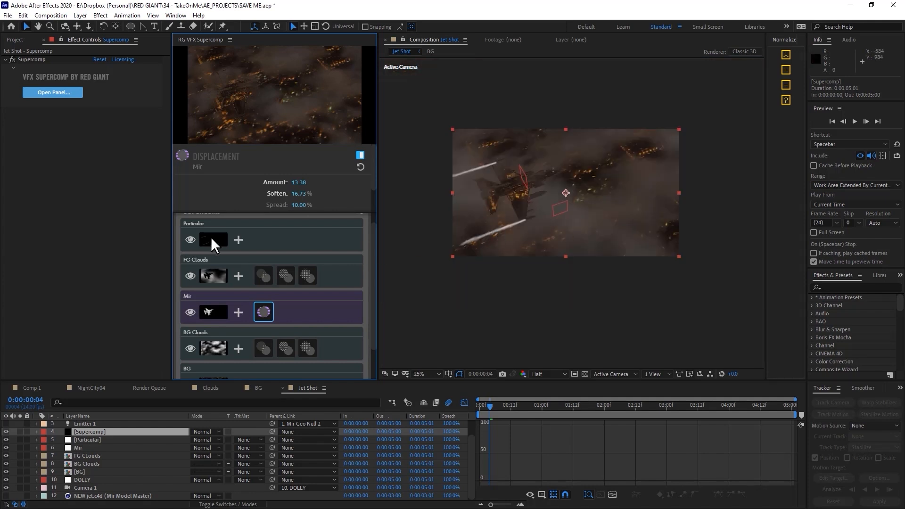
- Try the Title Rays layer preset on Supercomp's Particular layer and compare the trails with and without it further along the timeline
{"action": "left_click", "coordinate": [210, 235]}
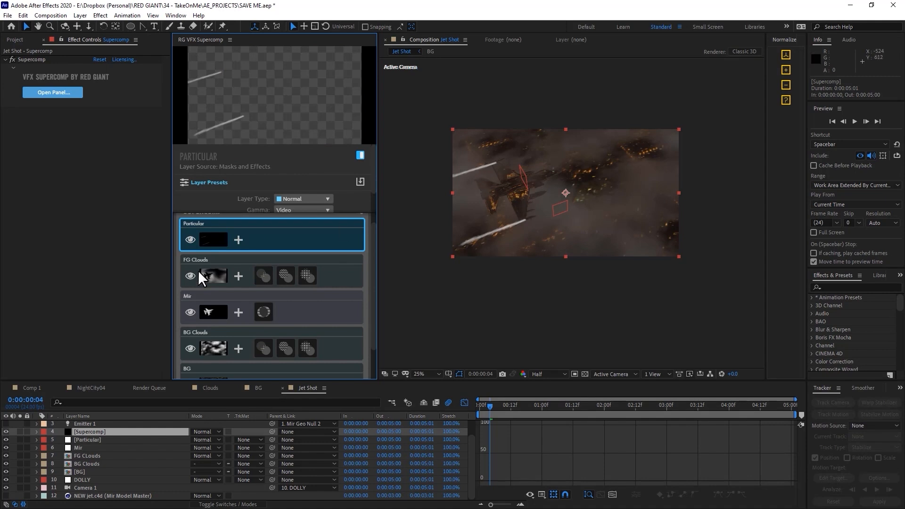
{"action": "key", "text": "period"}
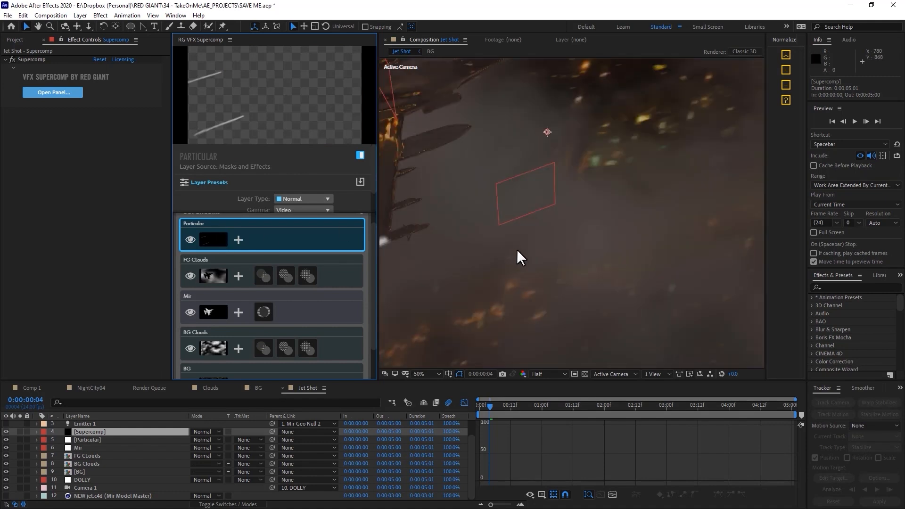
{"action": "left_click_drag", "start_coordinate": [543, 212], "coordinate": [607, 238]}
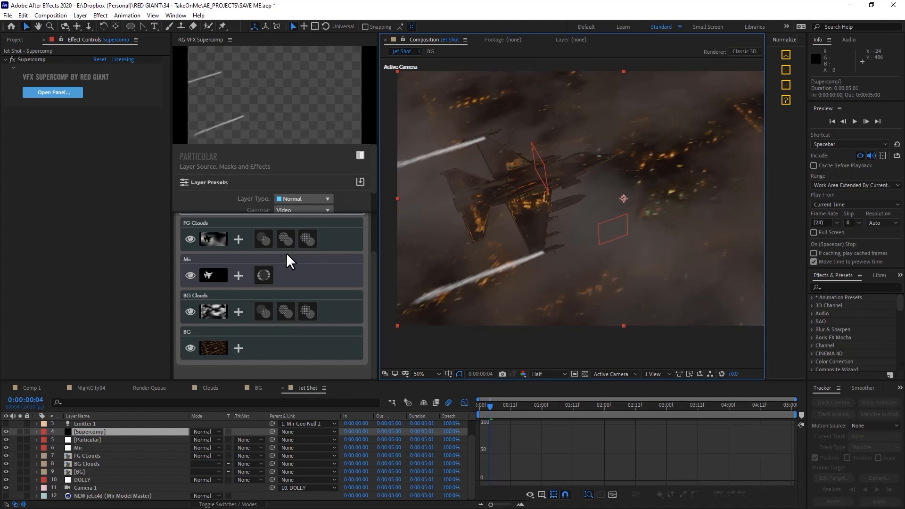
{"action": "scroll", "coordinate": [311, 267], "scroll_direction": "up", "scroll_amount": 2}
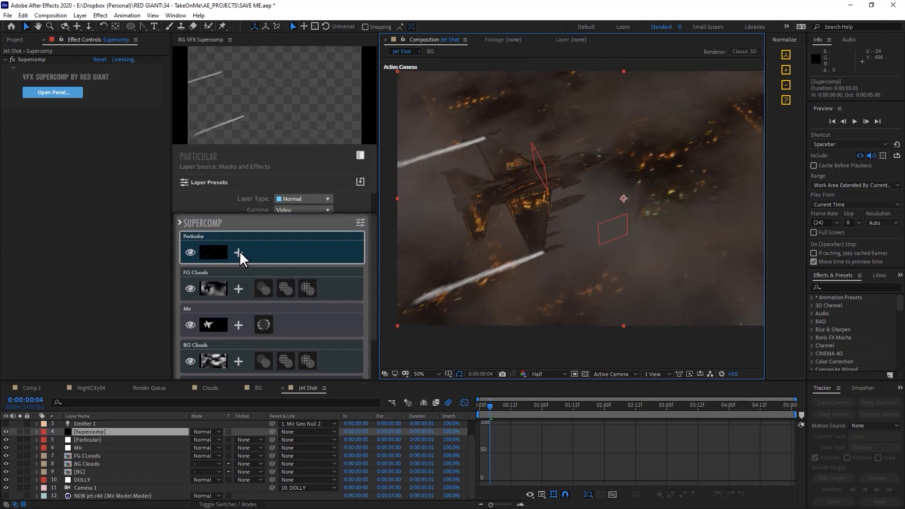
{"action": "left_click", "coordinate": [240, 251]}
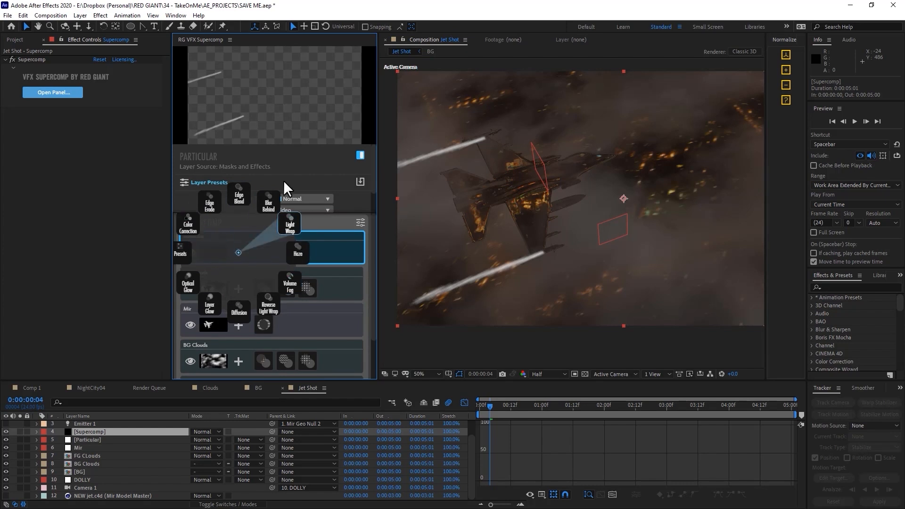
{"action": "left_click", "coordinate": [185, 249]}
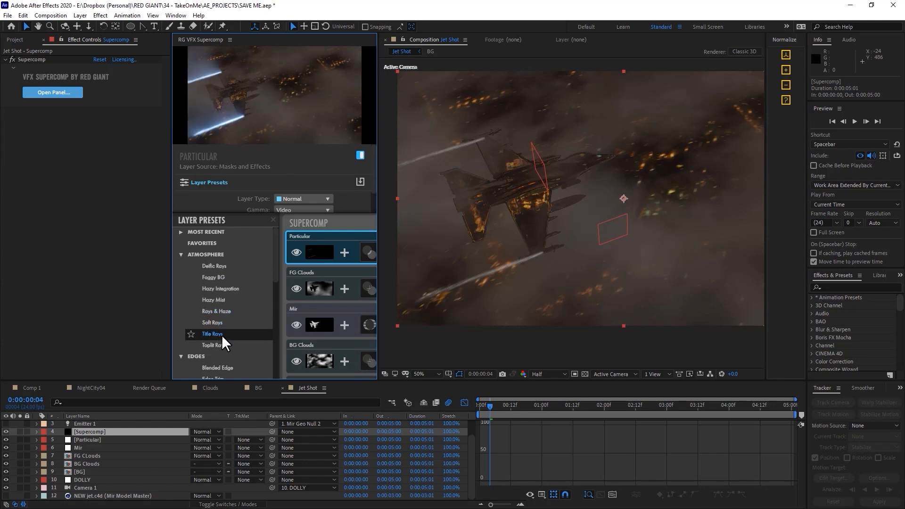
{"action": "left_click", "coordinate": [220, 335]}
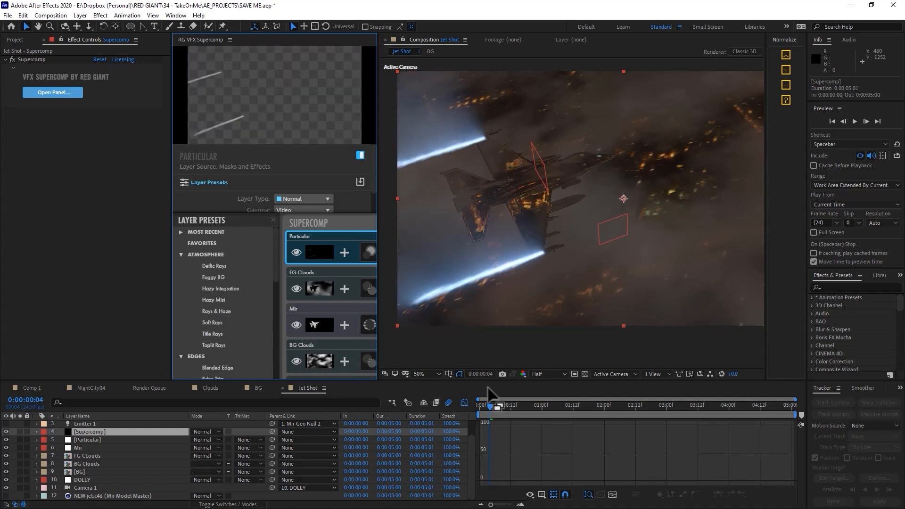
{"action": "left_click_drag", "start_coordinate": [504, 410], "coordinate": [585, 478]}
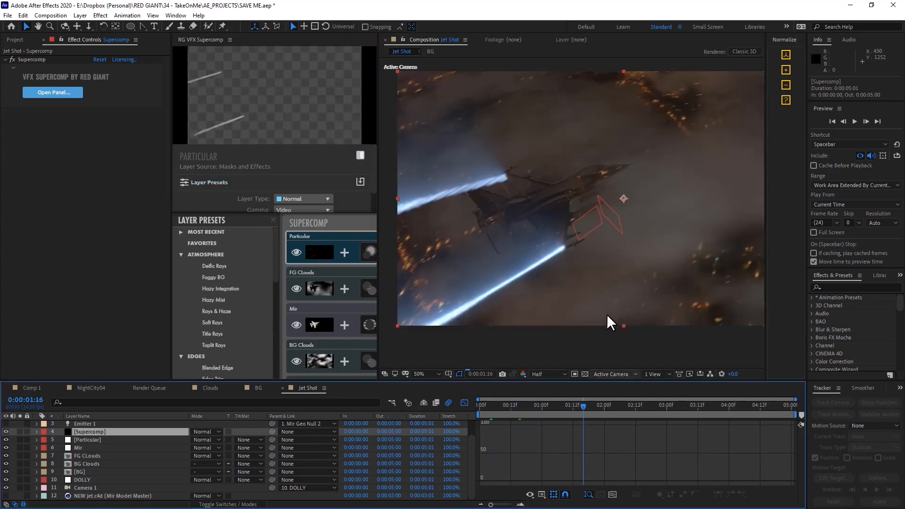
{"action": "left_click", "coordinate": [661, 406]}
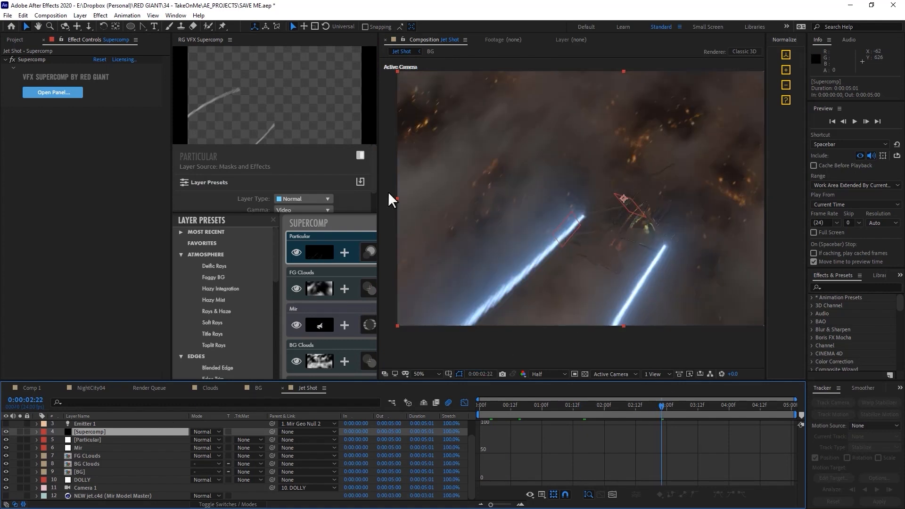
{"action": "left_click", "coordinate": [361, 150]}
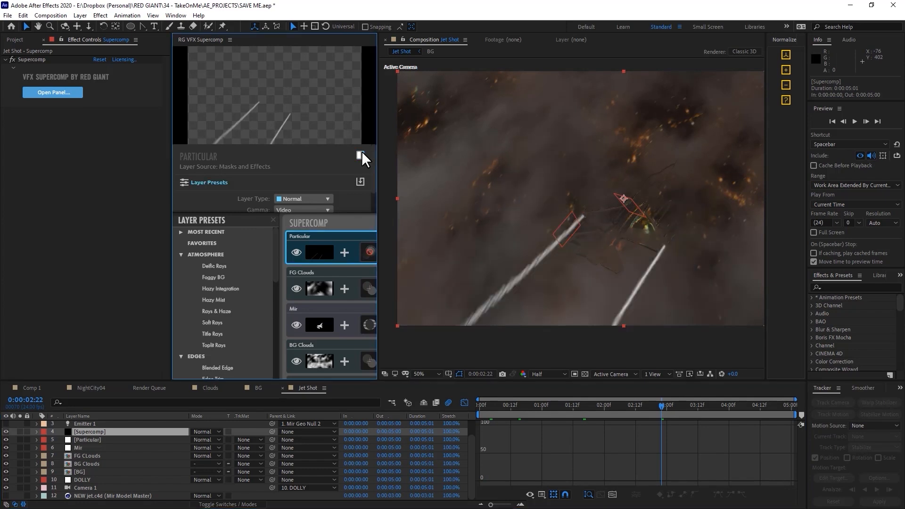
{"action": "left_click", "coordinate": [361, 152]}
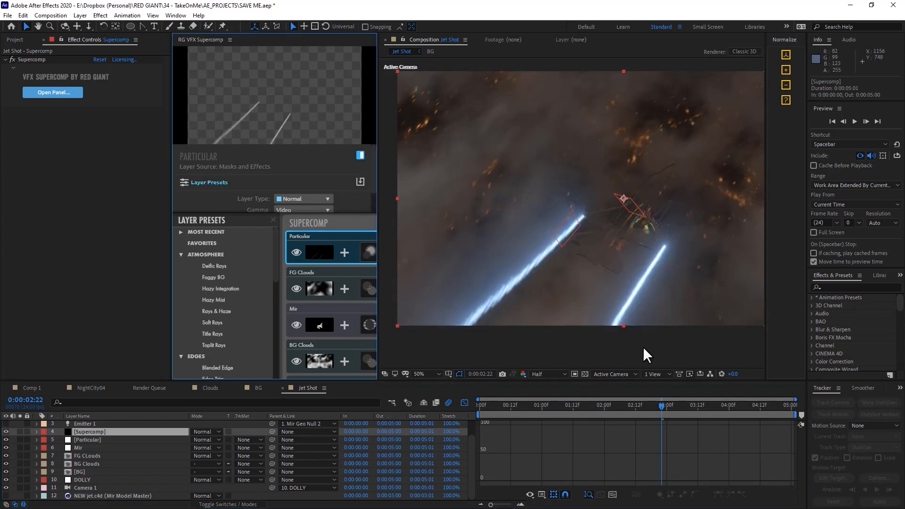
- Replace the Particular layer's Title Rays effects with the cloud layers' Blur Behind effect set and set its opacity to 33.87%
{"action": "left_click", "coordinate": [317, 259]}
{"action": "left_click", "coordinate": [318, 259]}
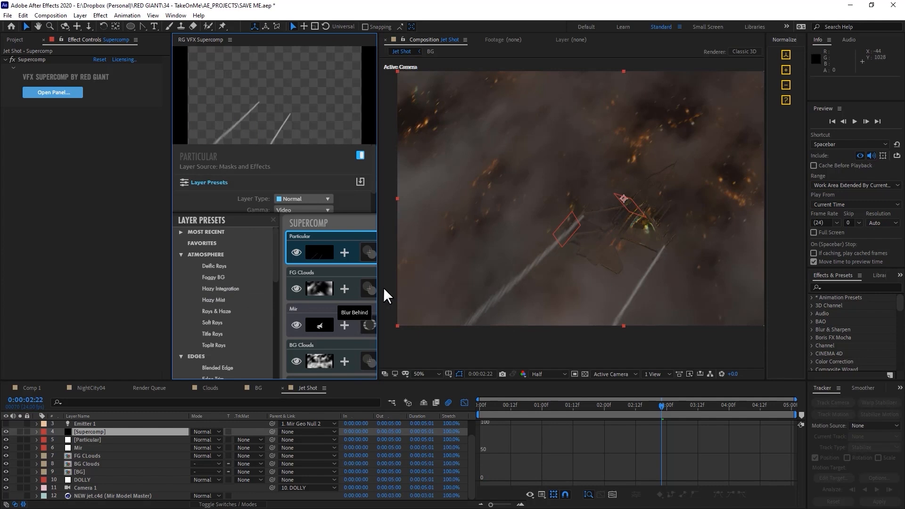
{"action": "left_click_drag", "start_coordinate": [378, 289], "coordinate": [486, 289]}
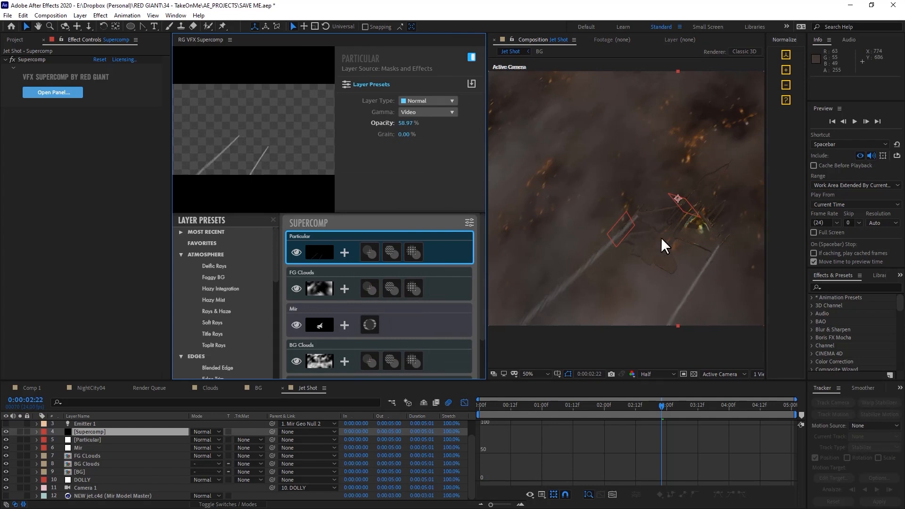
{"action": "left_click_drag", "start_coordinate": [414, 123], "coordinate": [413, 124]}
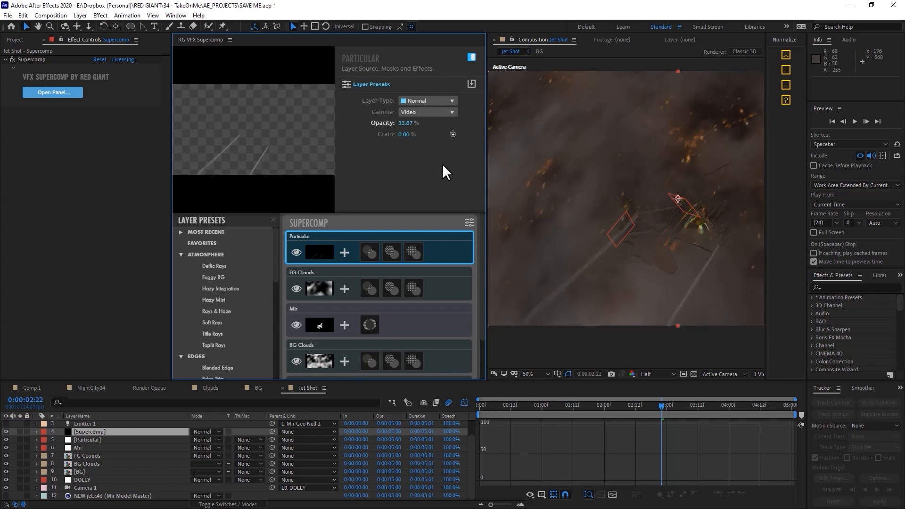
{"action": "left_click_drag", "start_coordinate": [486, 175], "coordinate": [290, 177]}
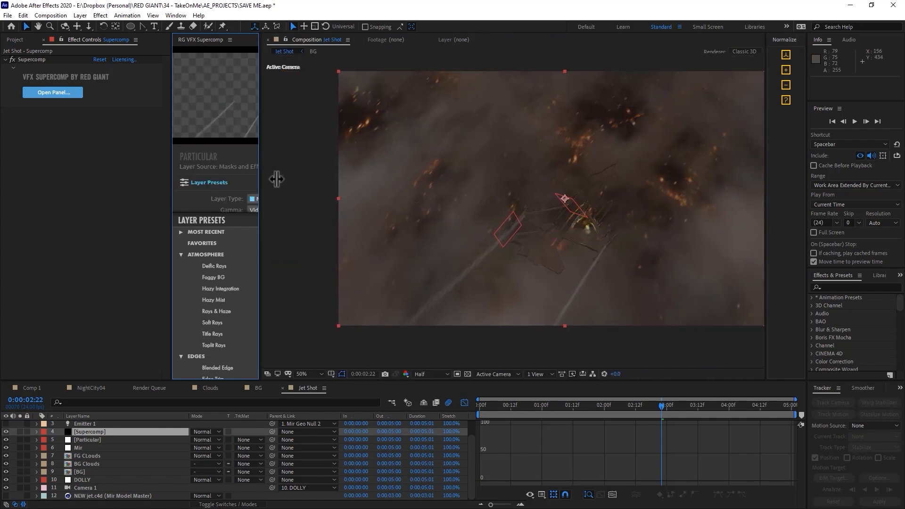
- At the first frame, set Particular's Pre Run in the Global Controls to 2.0 seconds
{"action": "left_click_drag", "start_coordinate": [491, 403], "coordinate": [457, 408]}
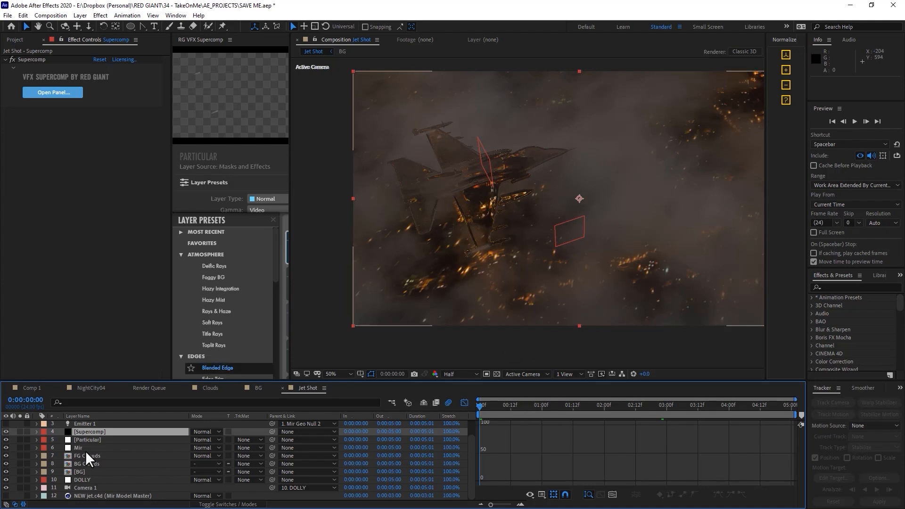
{"action": "left_click", "coordinate": [88, 437]}
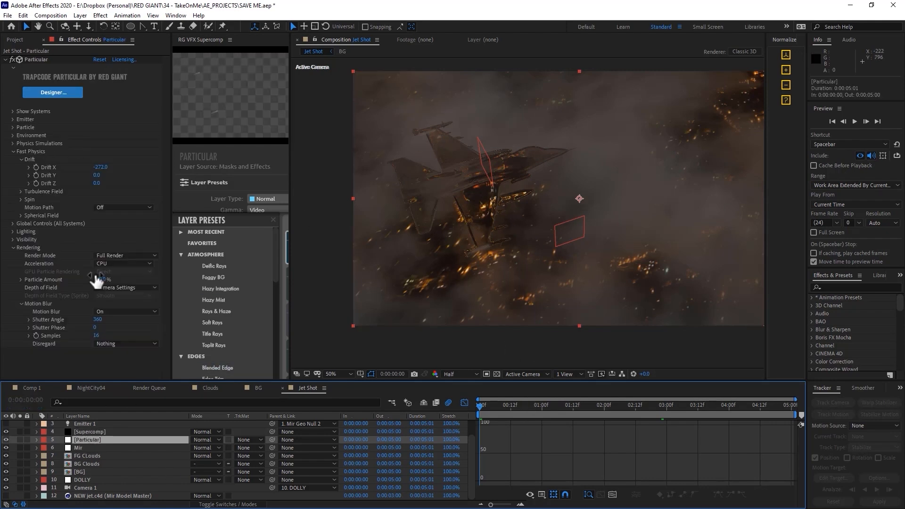
{"action": "left_click", "coordinate": [11, 223]}
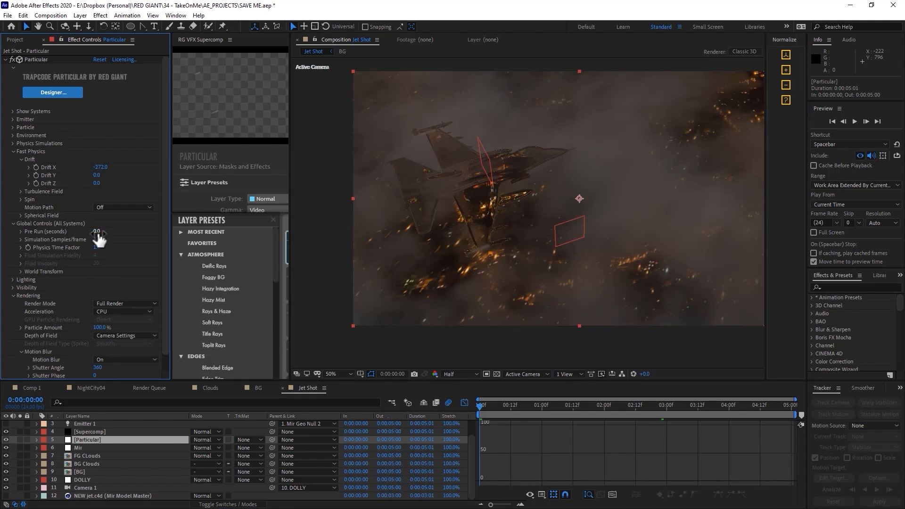
{"action": "left_click_drag", "start_coordinate": [100, 233], "coordinate": [106, 232]}
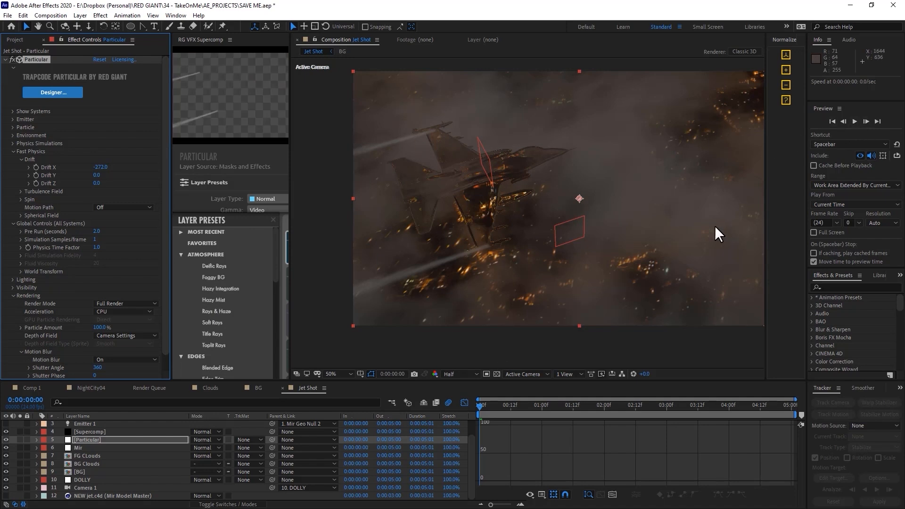
{"action": "left_click_drag", "start_coordinate": [702, 198], "coordinate": [654, 211]}
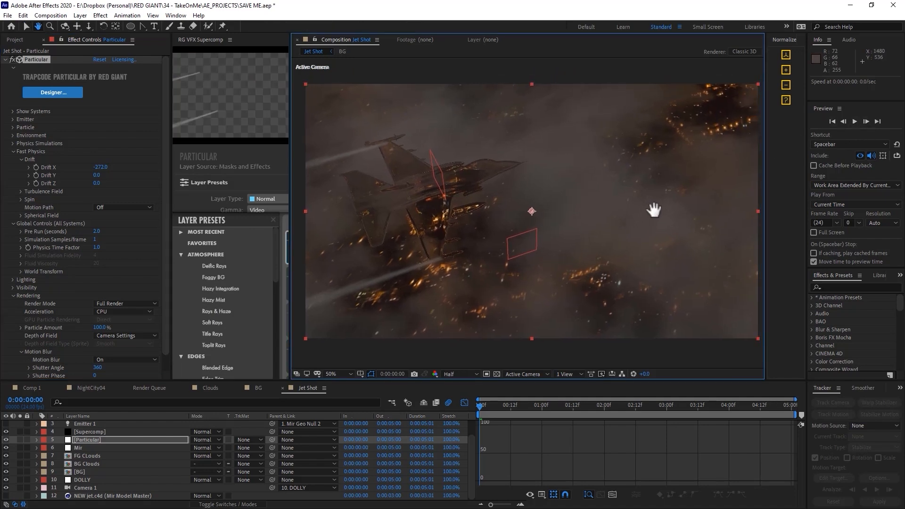
- Preview the full Jet Shot animation, stop playback and examine the jet at 0:00:00:11
{"action": "left_click", "coordinate": [855, 122]}
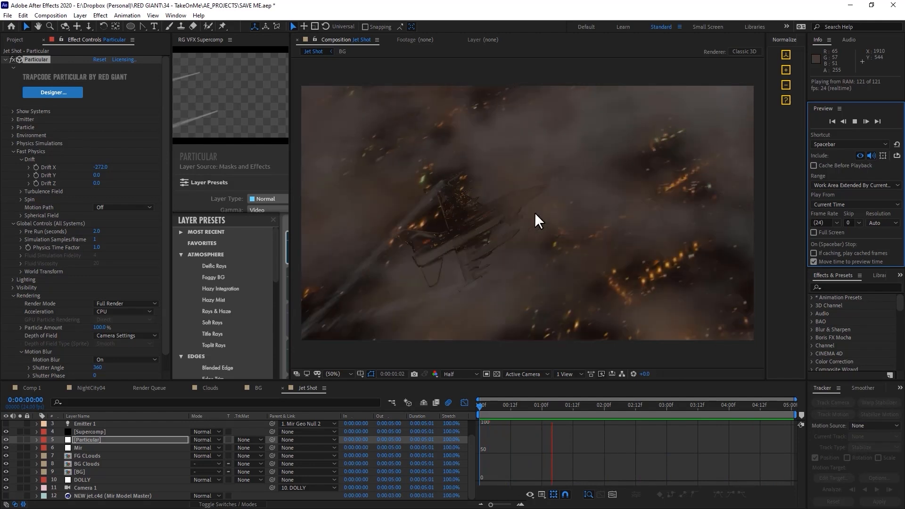
{"action": "left_click", "coordinate": [564, 269]}
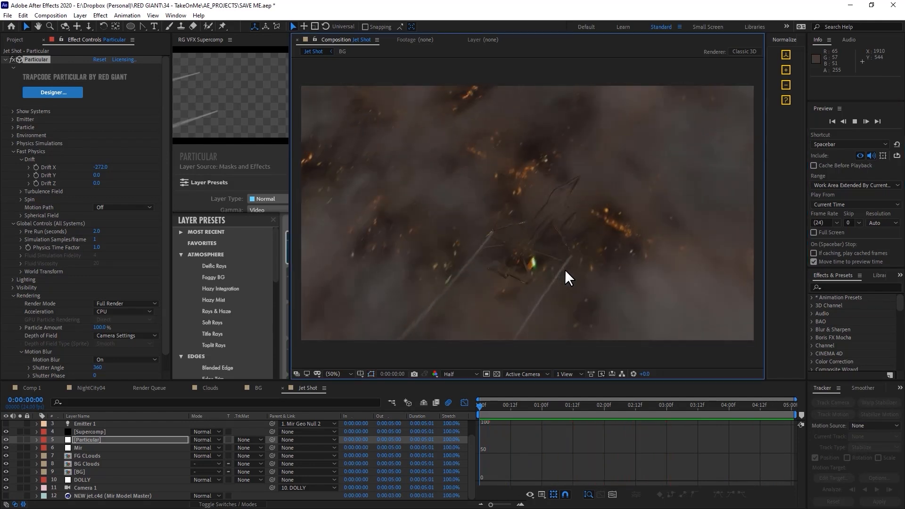
{"action": "mouse_move", "coordinate": [492, 404]}
{"action": "left_mouse_down"}
{"action": "mouse_move", "coordinate": [553, 400]}
{"action": "mouse_move", "coordinate": [508, 411]}
{"action": "left_mouse_up"}
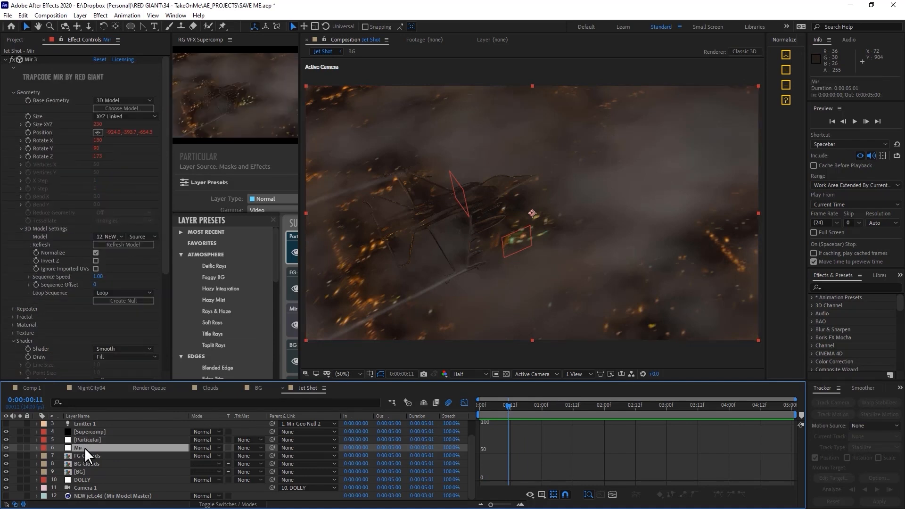
- Apply the CC Radial Fast Blur effect to the Mir layer, shift its center toward the frame's upper-right corner and solo the layer
{"action": "left_click", "coordinate": [5, 60]}
{"action": "right_click", "coordinate": [78, 108]}
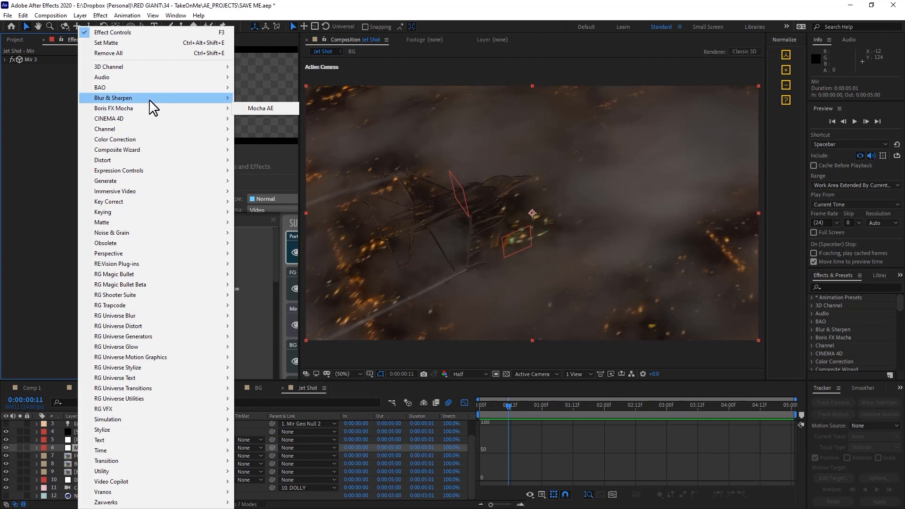
{"action": "mouse_move", "coordinate": [149, 100]}
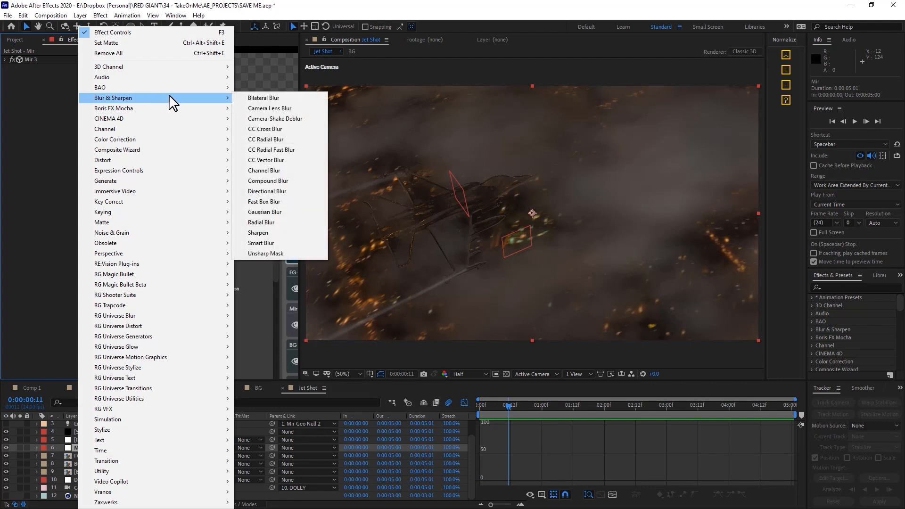
{"action": "left_click", "coordinate": [283, 150]}
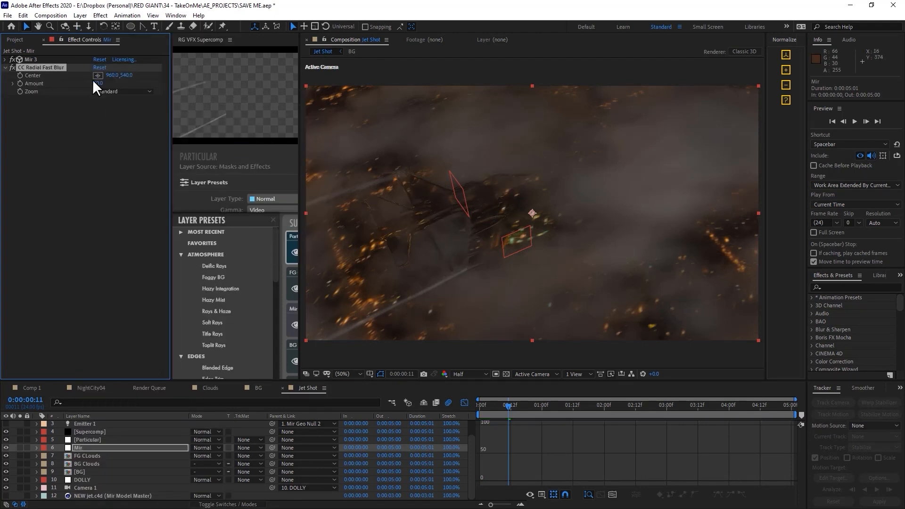
{"action": "mouse_move", "coordinate": [533, 213]}
{"action": "left_mouse_down"}
{"action": "mouse_move", "coordinate": [616, 196]}
{"action": "mouse_move", "coordinate": [666, 146]}
{"action": "mouse_move", "coordinate": [666, 125]}
{"action": "mouse_move", "coordinate": [473, 111]}
{"action": "mouse_move", "coordinate": [653, 131]}
{"action": "mouse_move", "coordinate": [706, 100]}
{"action": "left_mouse_up"}
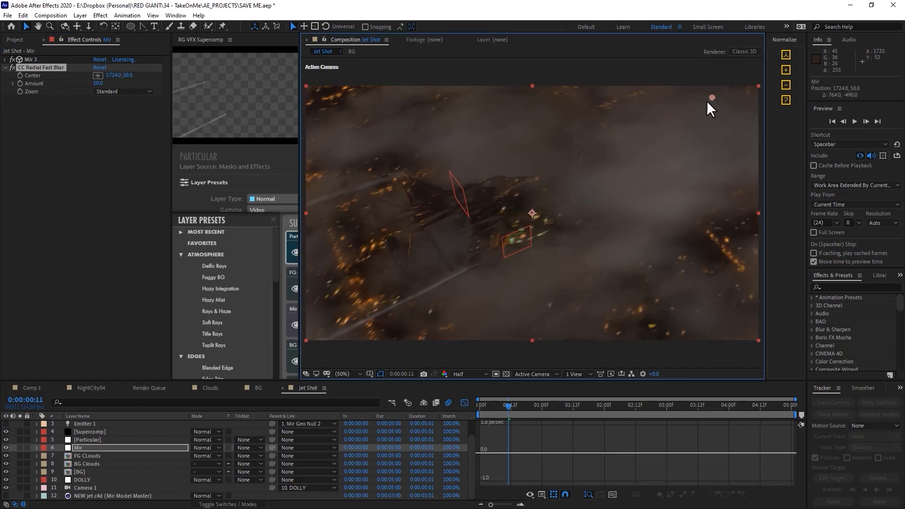
{"action": "left_click", "coordinate": [19, 447]}
- Place the radial blur's center outside the frame ahead of the jet's nose at about 2304, -132 and set Amount to 77
{"action": "mouse_move", "coordinate": [711, 98]}
{"action": "left_mouse_down"}
{"action": "mouse_move", "coordinate": [463, 216]}
{"action": "mouse_move", "coordinate": [476, 202]}
{"action": "left_mouse_up"}
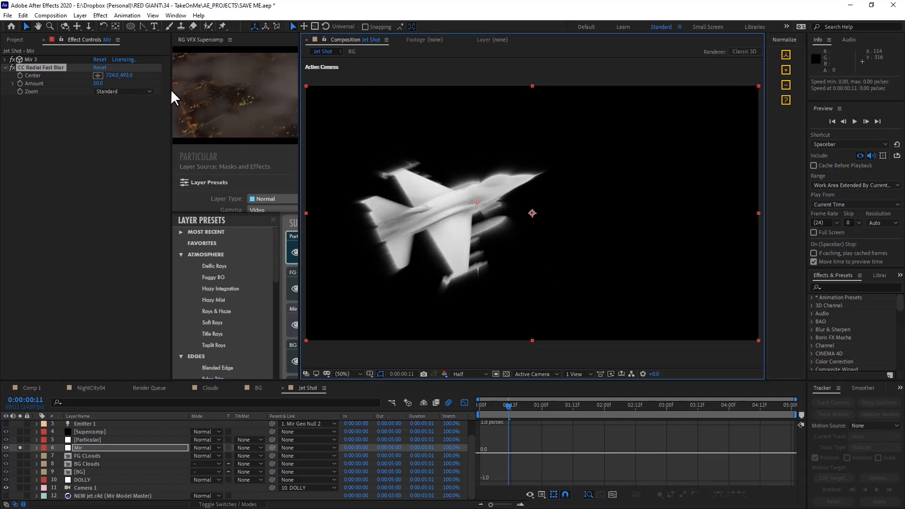
{"action": "left_click_drag", "start_coordinate": [99, 83], "coordinate": [128, 80]}
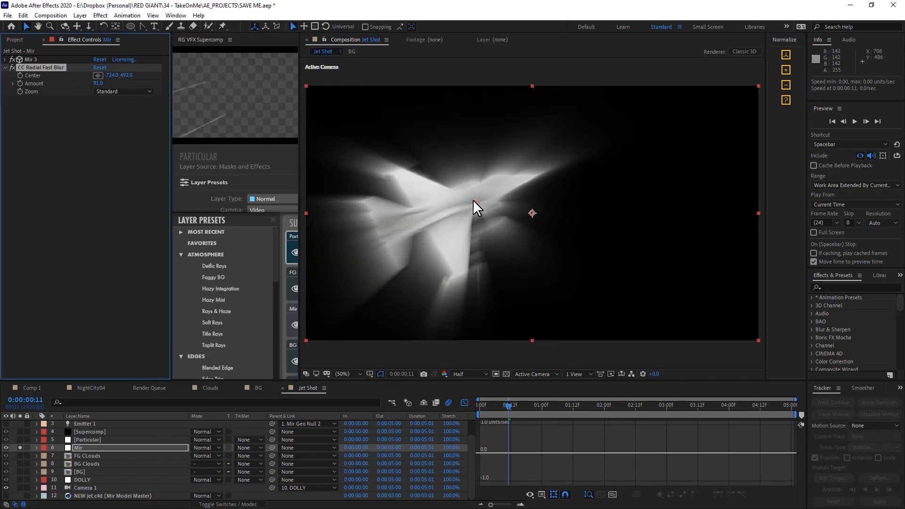
{"action": "key", "text": "comma"}
{"action": "left_click_drag", "start_coordinate": [506, 209], "coordinate": [677, 107]}
{"action": "left_click_drag", "start_coordinate": [748, 80], "coordinate": [689, 130]}
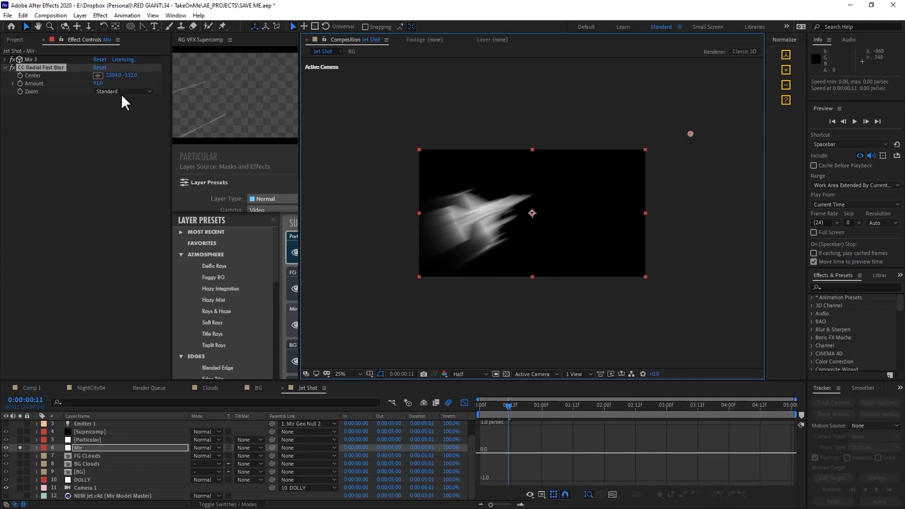
{"action": "left_click_drag", "start_coordinate": [100, 83], "coordinate": [97, 86]}
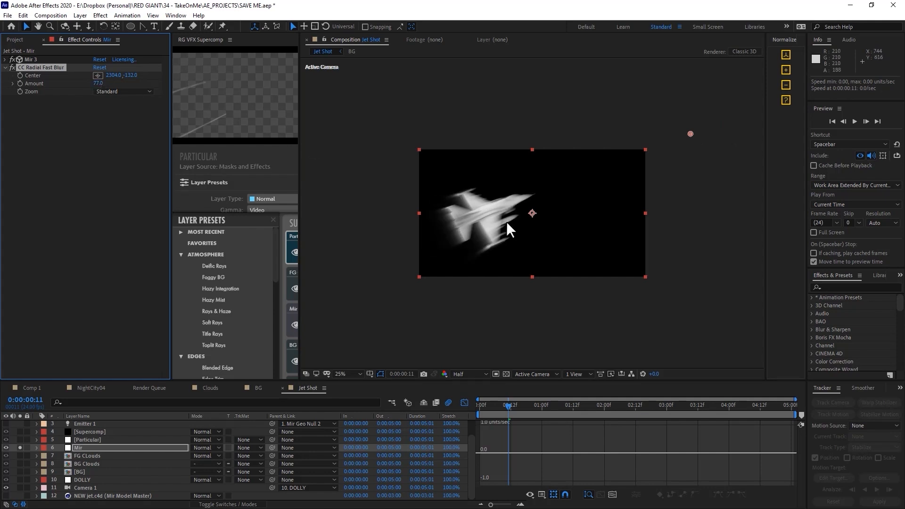
- Keyframe the blur's Center at 0:00:00:11 and move it to about 1256, -620 at 0:00:05:00, following the jet's heading
{"action": "left_click", "coordinate": [21, 76]}
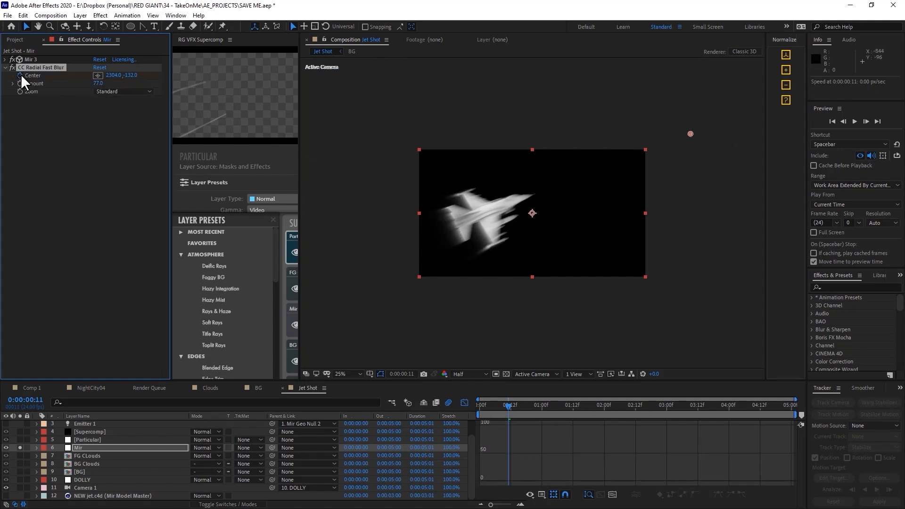
{"action": "left_click_drag", "start_coordinate": [507, 404], "coordinate": [808, 412]}
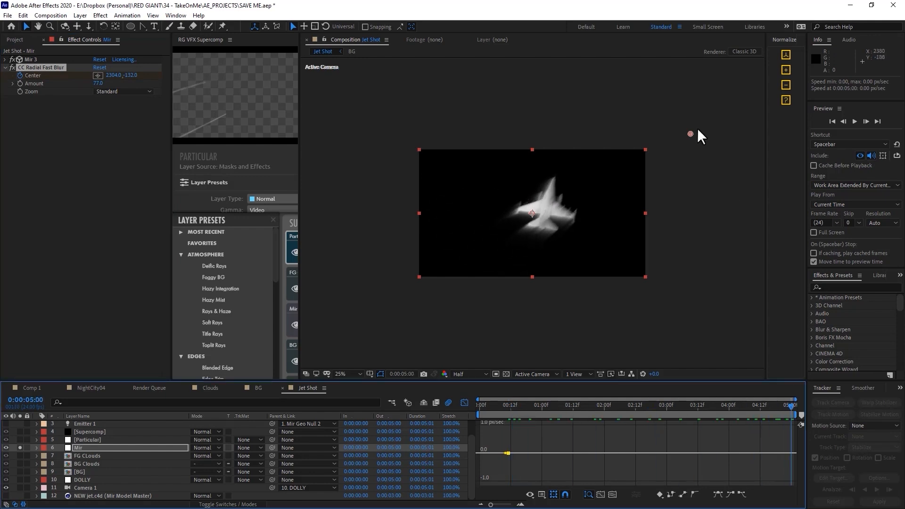
{"action": "left_click_drag", "start_coordinate": [691, 131], "coordinate": [567, 76]}
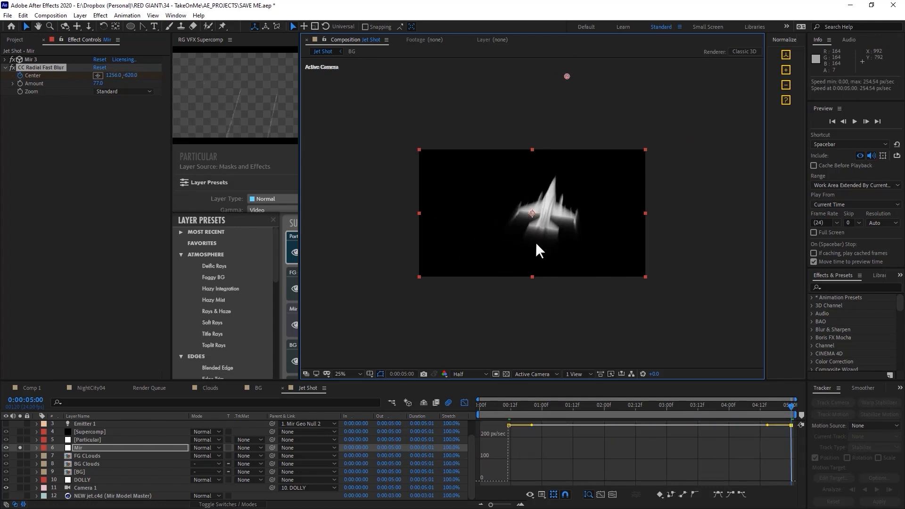
- Unsolo the Mir layer and preview the full Jet Shot animation from the first frame, then stop playback
{"action": "left_click_drag", "start_coordinate": [766, 406], "coordinate": [444, 419]}
{"action": "scroll", "coordinate": [519, 197], "scroll_direction": "up", "scroll_amount": 3}
{"action": "scroll", "coordinate": [435, 183], "scroll_direction": "down", "scroll_amount": 3}
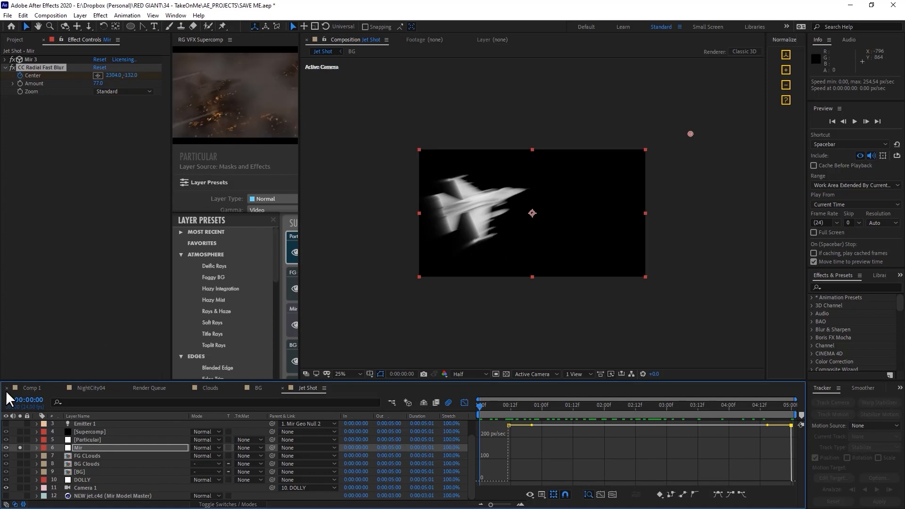
{"action": "left_click", "coordinate": [19, 448]}
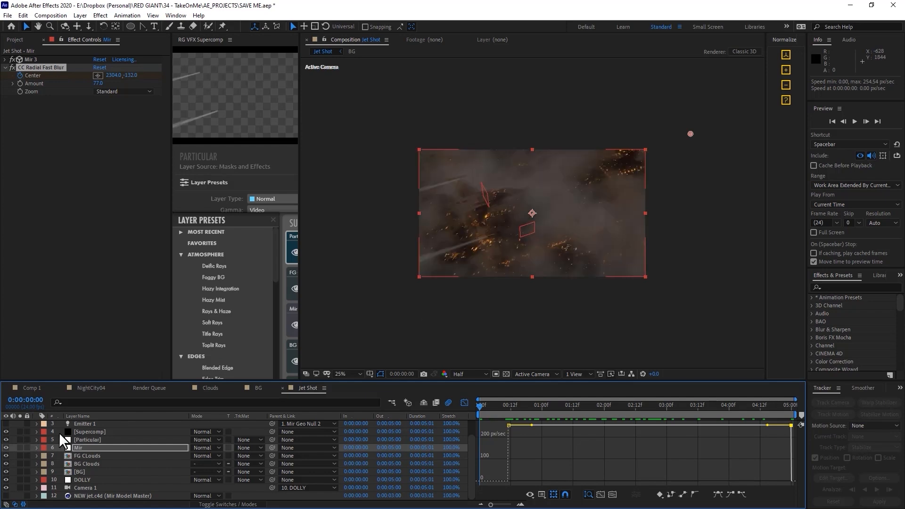
{"action": "key", "text": "period"}
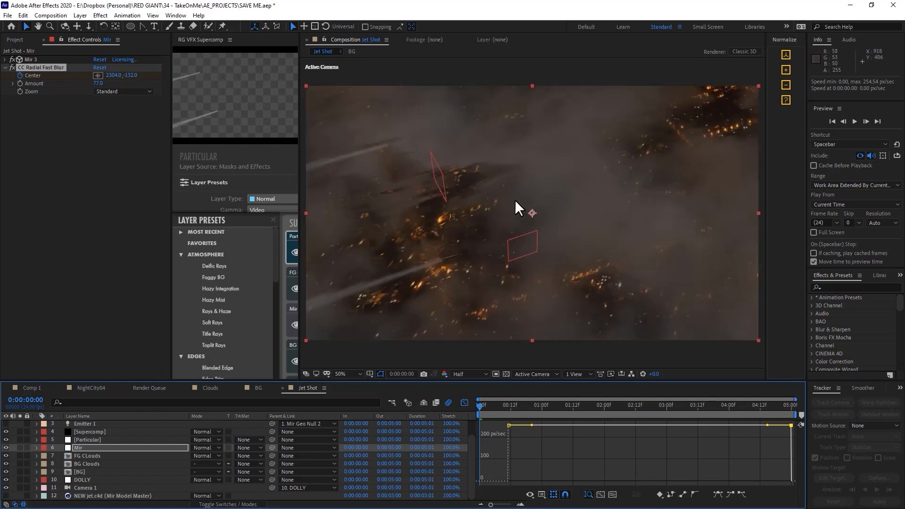
{"action": "left_click", "coordinate": [854, 121]}
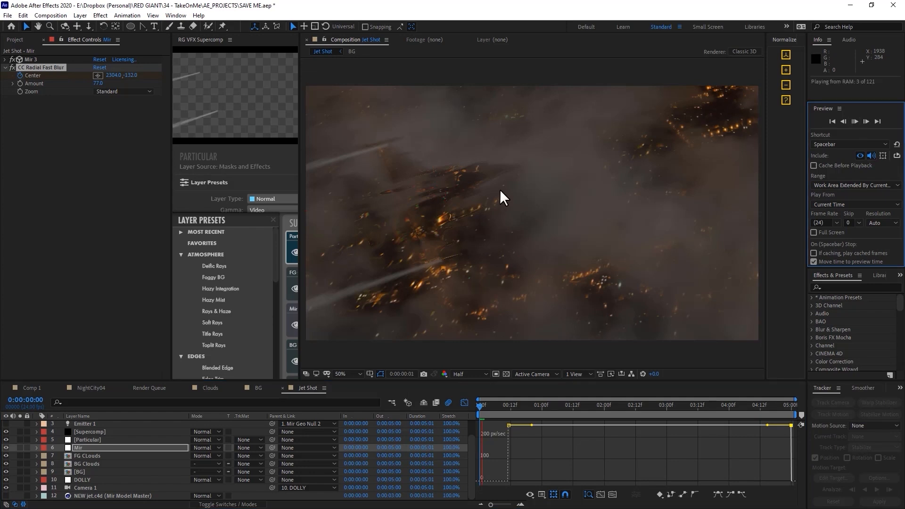
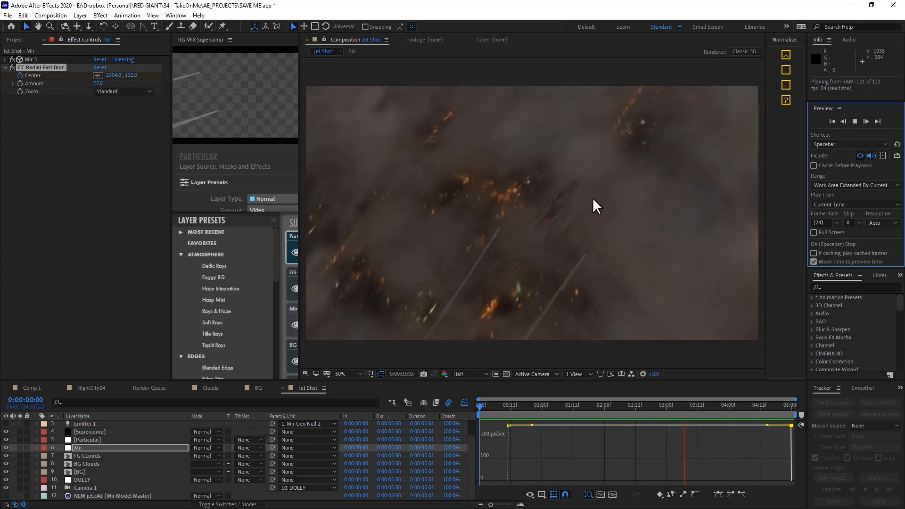
{"action": "key", "text": "space"}
- With the current time at 0:00:02:12, add a white 1920 x 1080 px solid named Particular Part Trail above the Mir layer
{"action": "left_click_drag", "start_coordinate": [502, 405], "coordinate": [635, 406]}
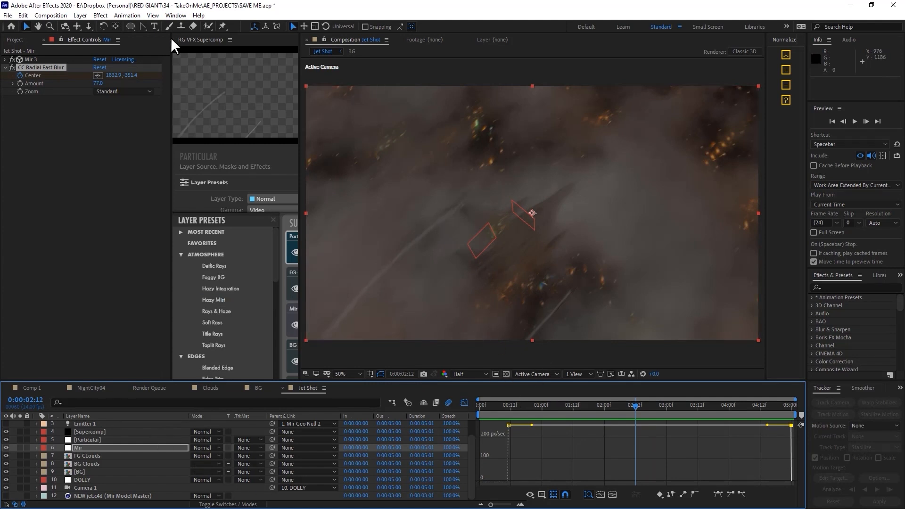
{"action": "left_click", "coordinate": [81, 16]}
{"action": "mouse_move", "coordinate": [88, 25]}
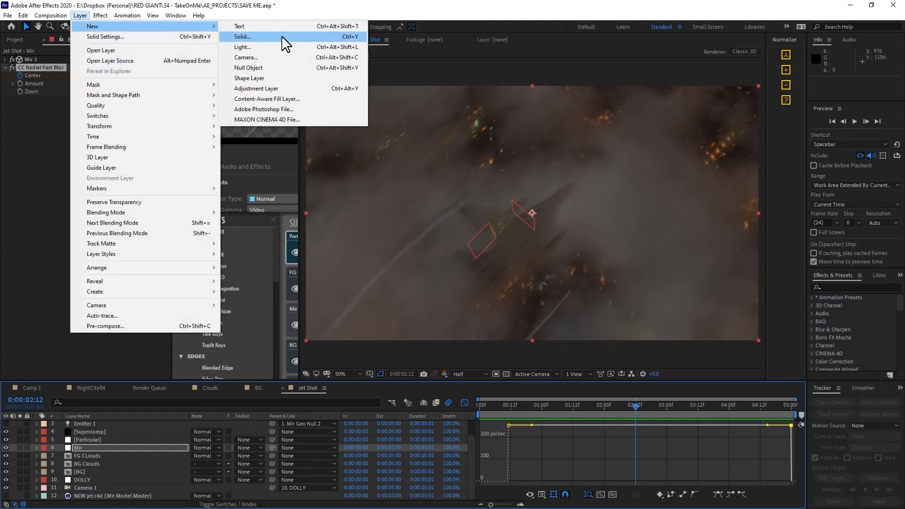
{"action": "left_click", "coordinate": [283, 36]}
{"action": "type", "text": "Particular P"}
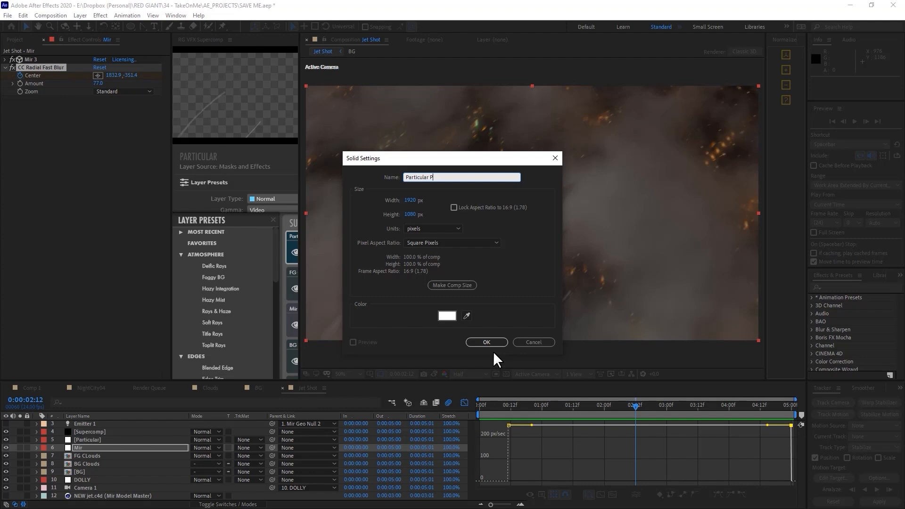
{"action": "type", "text": "art Trail"}
{"action": "key", "text": "Return"}
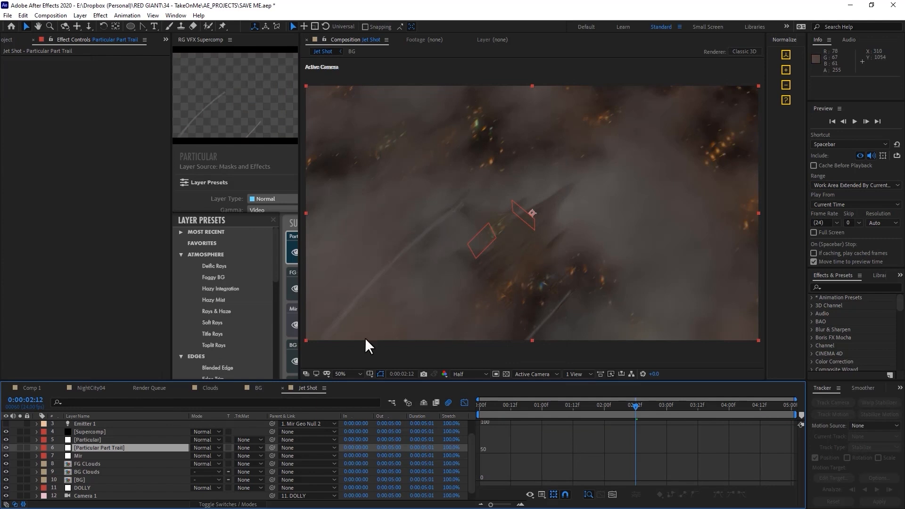
- Create a point light named Parting Trail and parent it to Mir Geo Null 2
{"action": "left_click", "coordinate": [79, 15]}
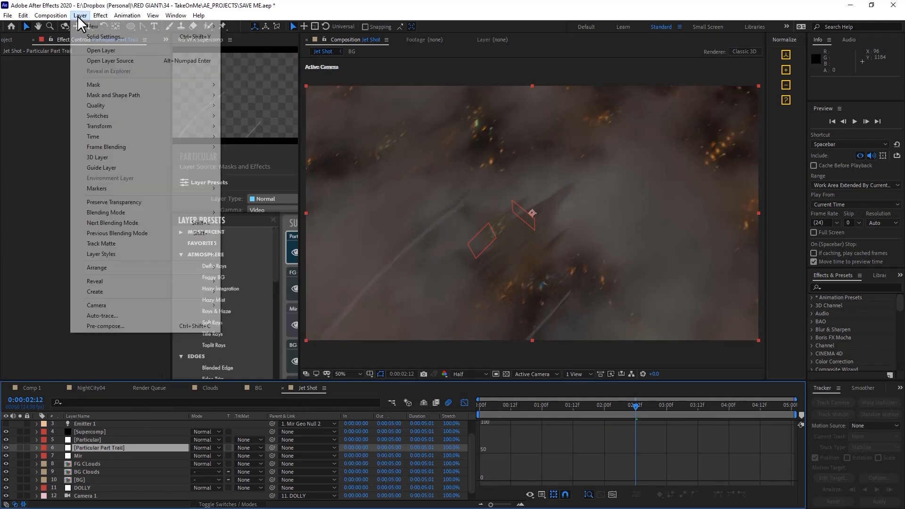
{"action": "mouse_move", "coordinate": [88, 28]}
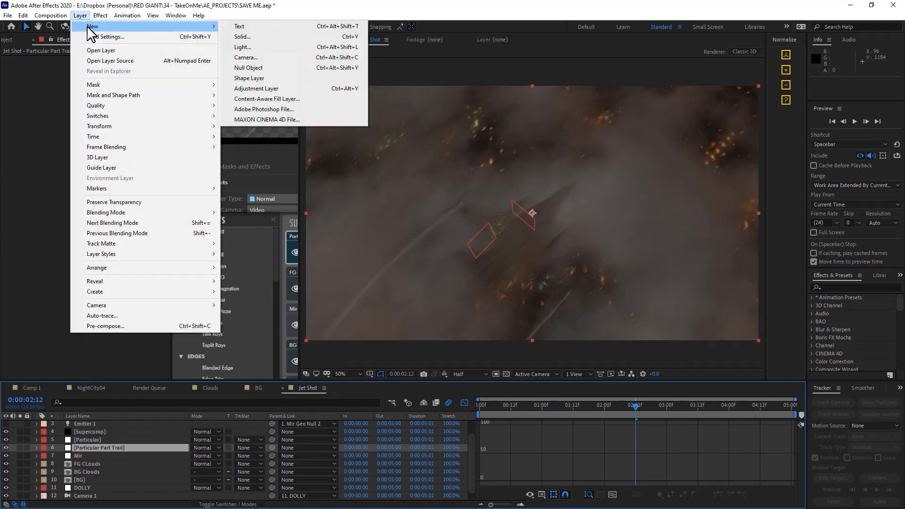
{"action": "left_click", "coordinate": [327, 49]}
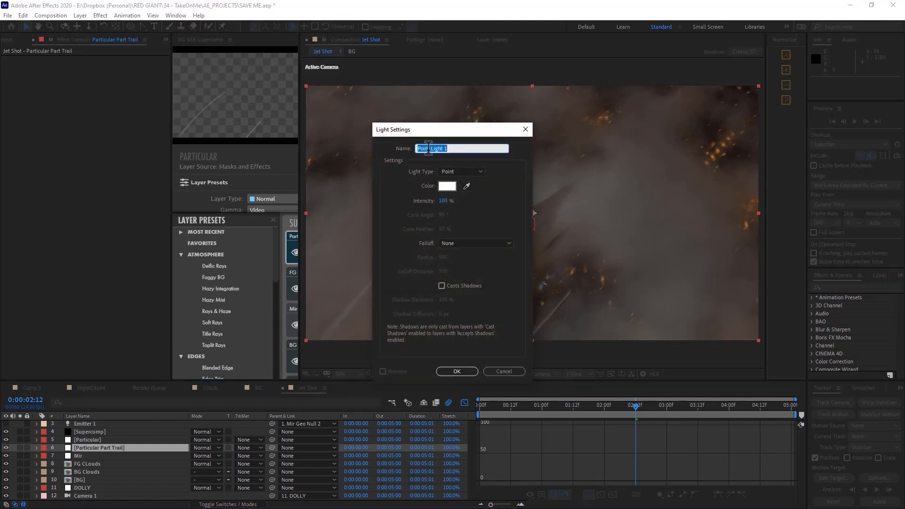
{"action": "type", "text": "Parting"}
{"action": "key", "text": "Return"}
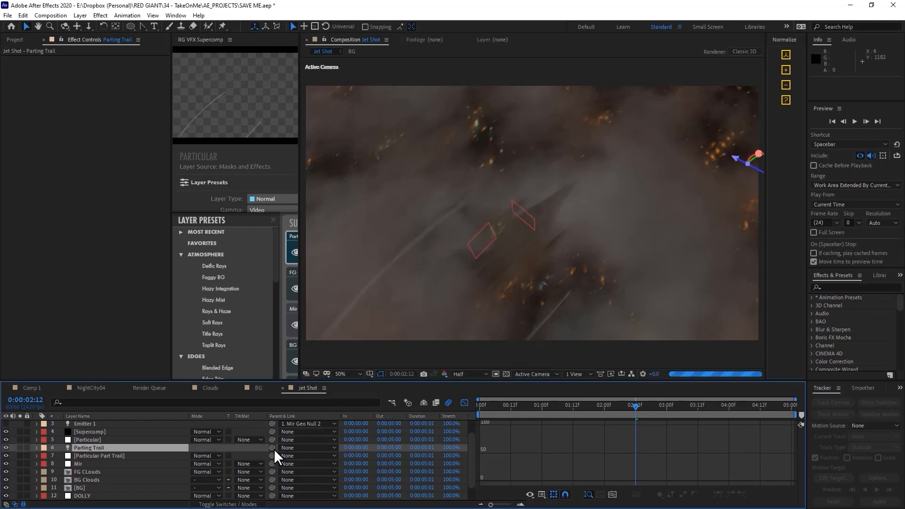
{"action": "left_click", "coordinate": [287, 447]}
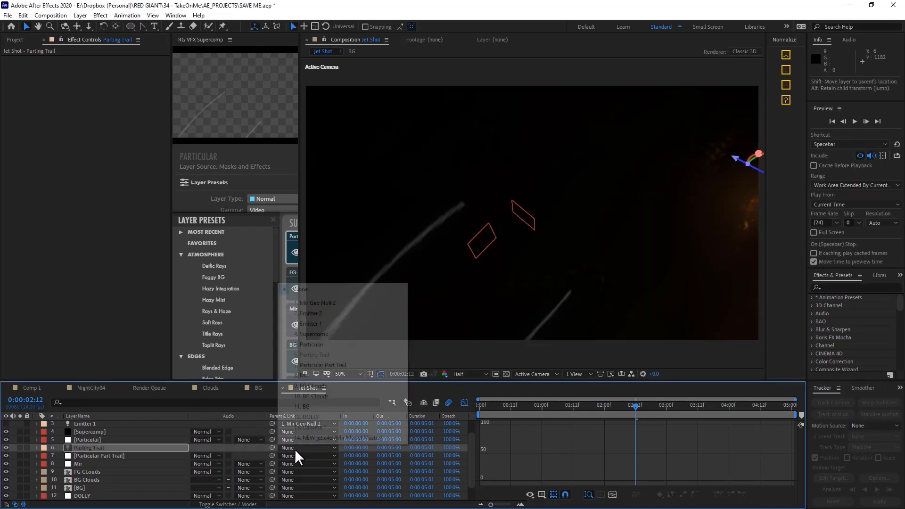
{"action": "left_click", "coordinate": [372, 303]}
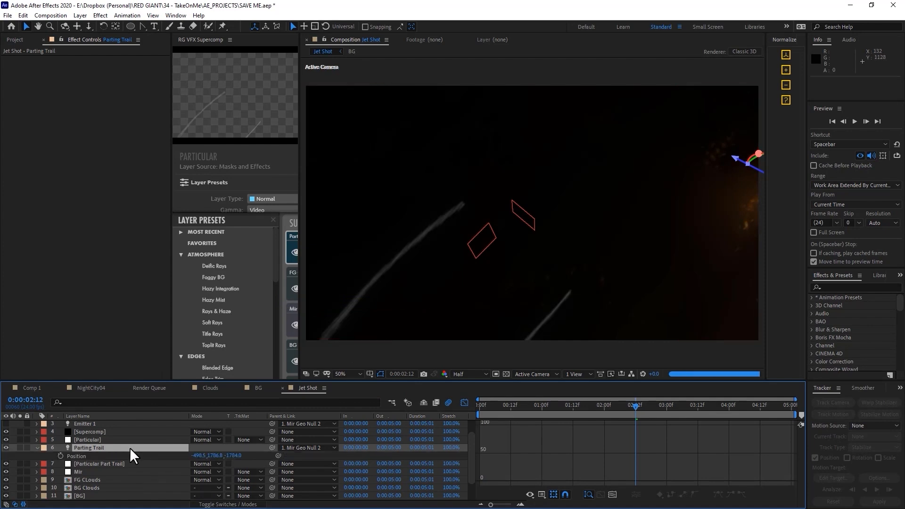
- Set the Parting Trail light's position to 0, 0, 0 and turn off its visibility
{"action": "key", "text": "p"}
{"action": "left_click", "coordinate": [203, 455]}
{"action": "type", "text": "0"}
{"action": "key", "text": "Return"}
{"action": "left_click", "coordinate": [226, 456]}
{"action": "type", "text": "0"}
{"action": "key", "text": "Return"}
{"action": "left_click", "coordinate": [214, 455]}
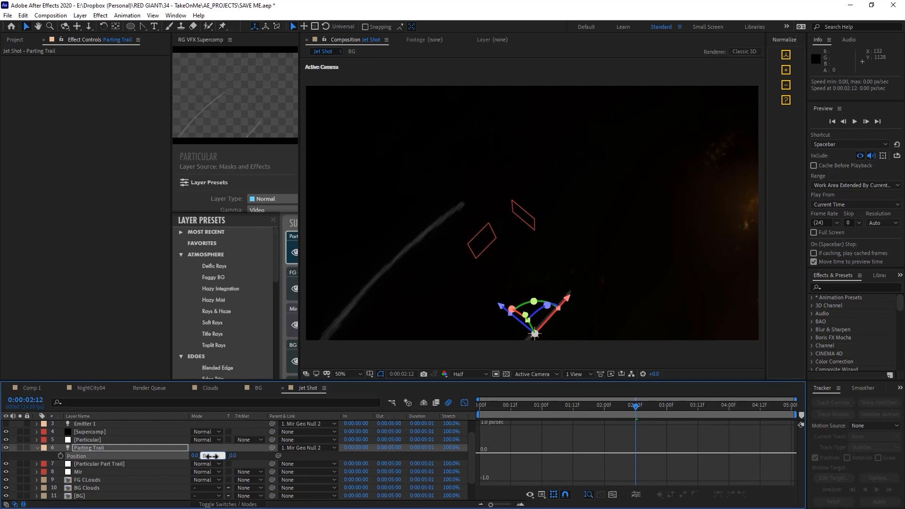
{"action": "type", "text": "0"}
{"action": "key", "text": "Return"}
{"action": "left_click", "coordinate": [127, 448]}
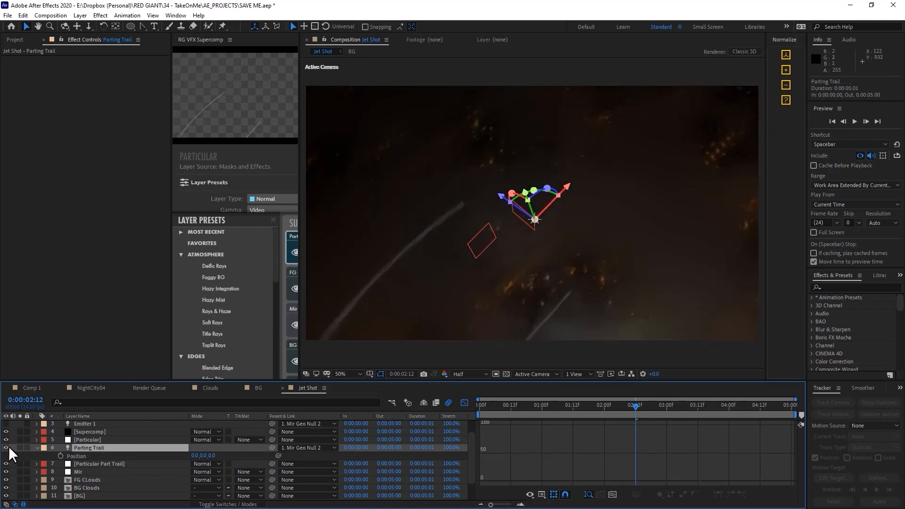
{"action": "left_click", "coordinate": [6, 447]}
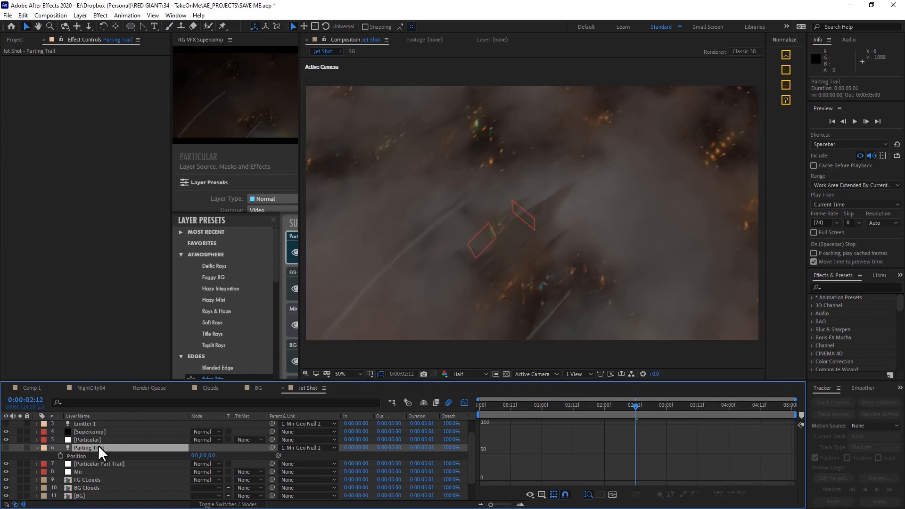
- Apply the Trapcode Particular effect to the Particular Part Trail solid
{"action": "left_click", "coordinate": [99, 463]}
{"action": "right_click", "coordinate": [70, 105]}
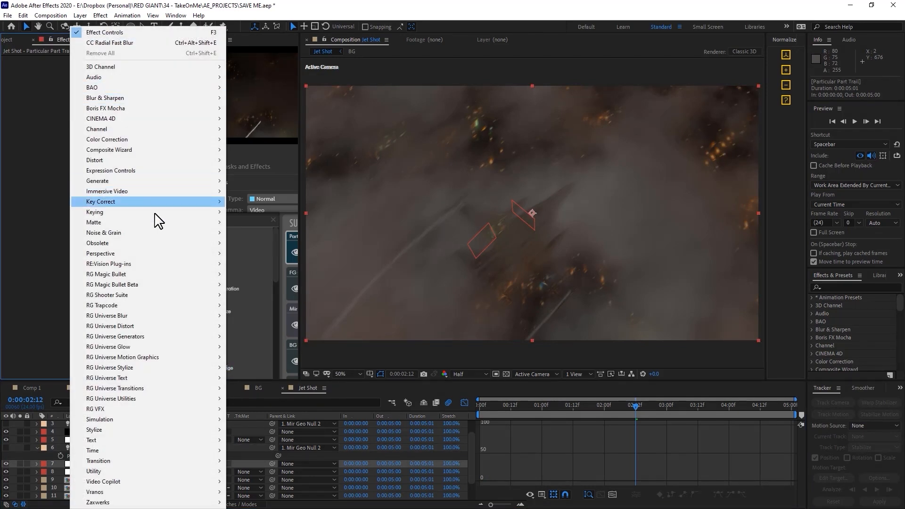
{"action": "mouse_move", "coordinate": [187, 307]}
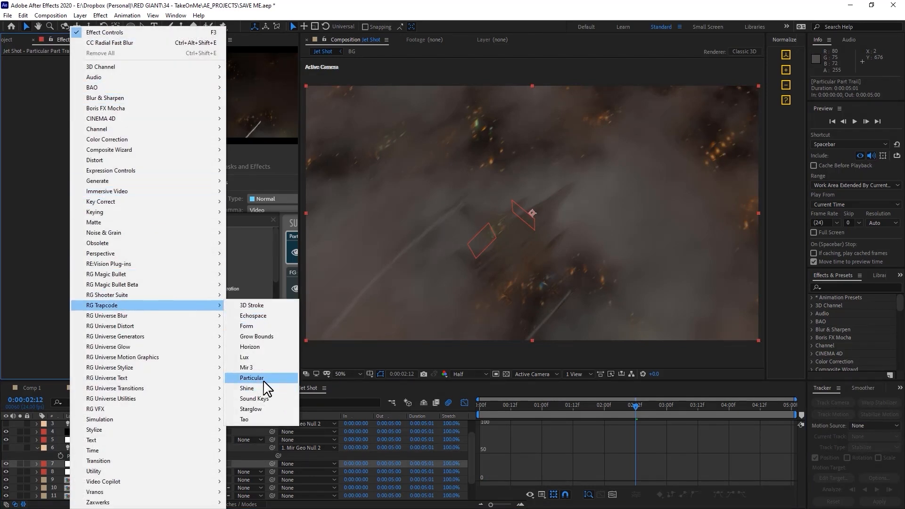
{"action": "left_click", "coordinate": [257, 377]}
- Close the RG VFX Supercomp panel to make room for wider effect settings and move the Particular Part Trail layer above Supercomp
{"action": "right_click", "coordinate": [204, 39]}
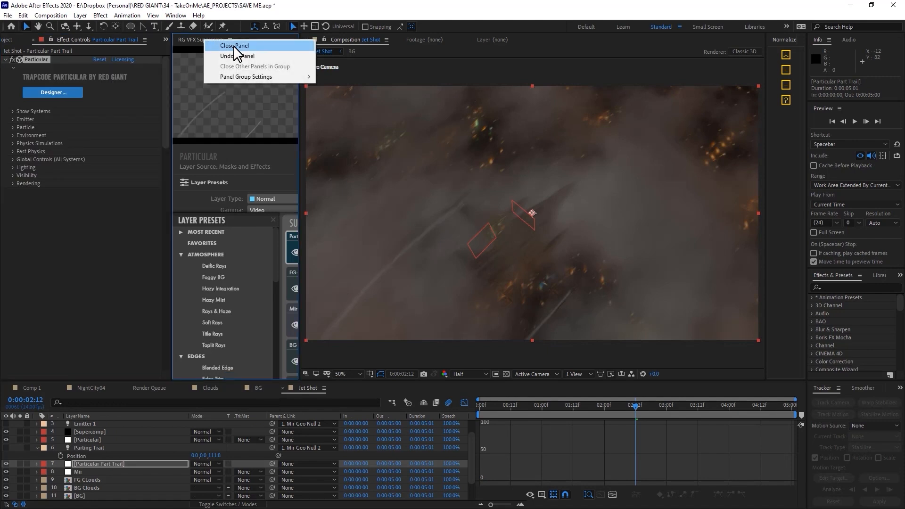
{"action": "left_click", "coordinate": [233, 46]}
{"action": "left_click", "coordinate": [234, 46]}
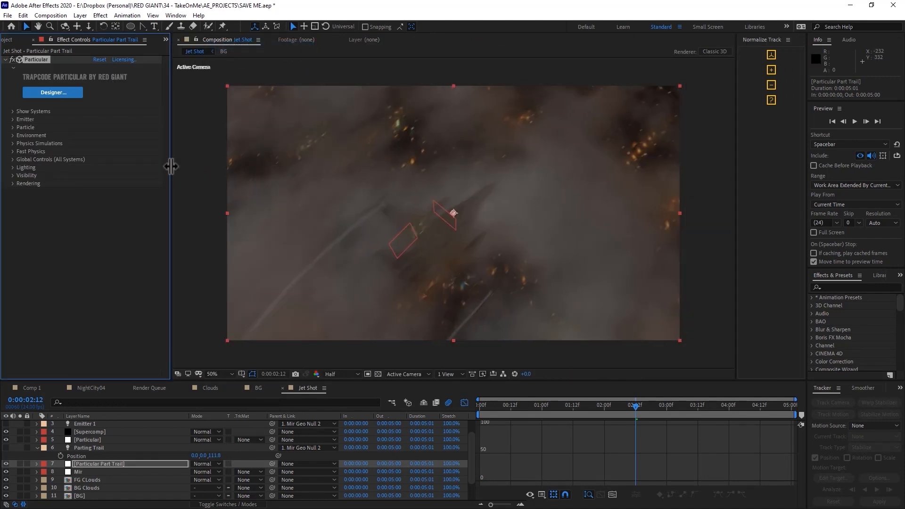
{"action": "left_click_drag", "start_coordinate": [172, 162], "coordinate": [270, 162]}
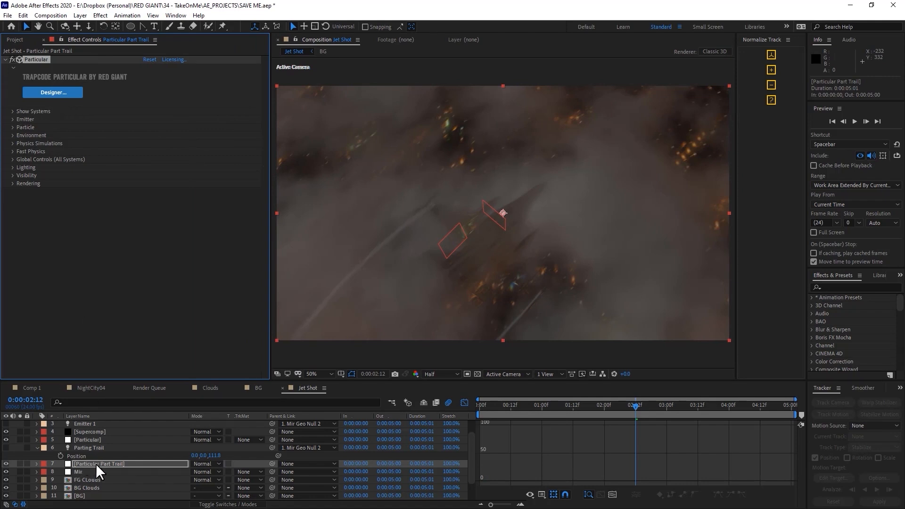
{"action": "left_click_drag", "start_coordinate": [96, 463], "coordinate": [126, 429]}
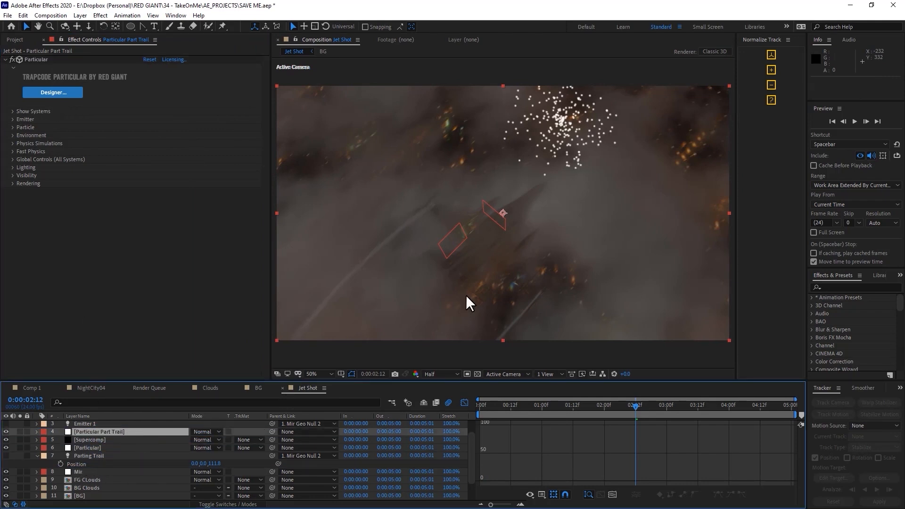
- Set Particular's emitter type to Light(s) and make its light emitter name start with Parting
{"action": "left_click", "coordinate": [12, 121]}
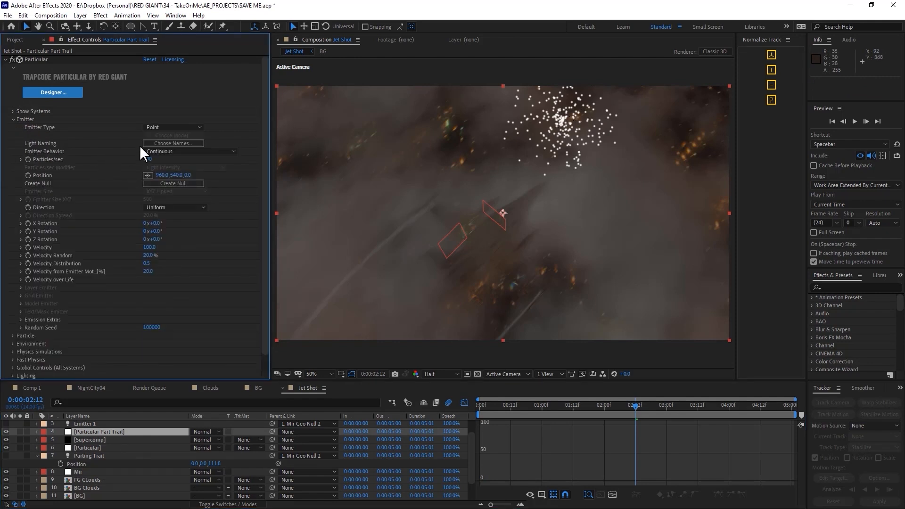
{"action": "right_click", "coordinate": [182, 127]}
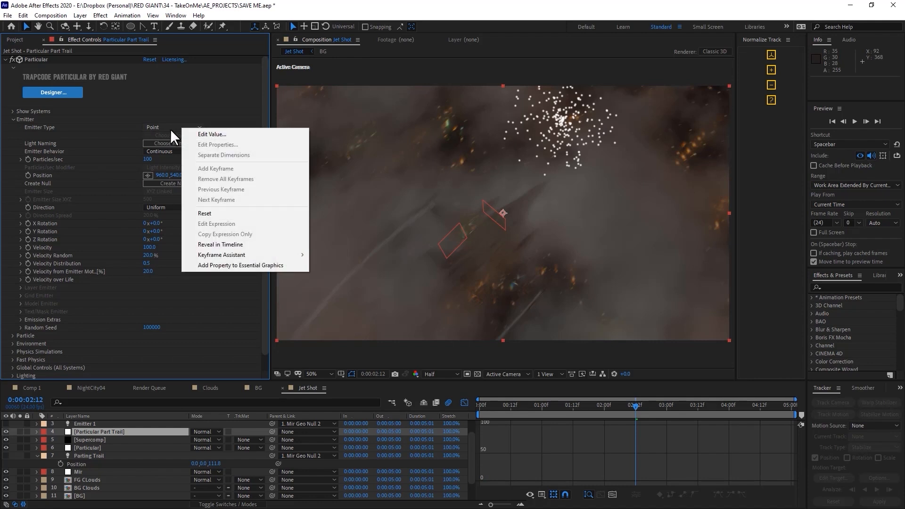
{"action": "left_click", "coordinate": [170, 129]}
{"action": "left_click", "coordinate": [183, 180]}
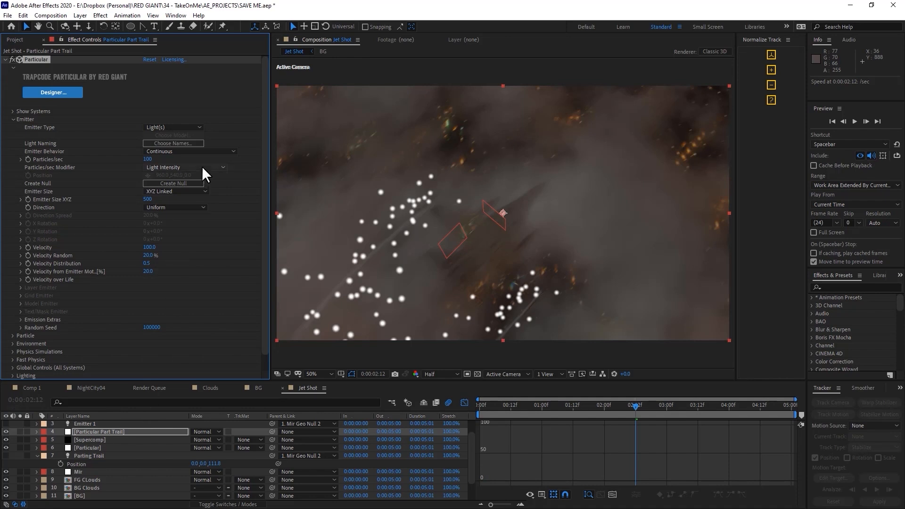
{"action": "left_click", "coordinate": [169, 141]}
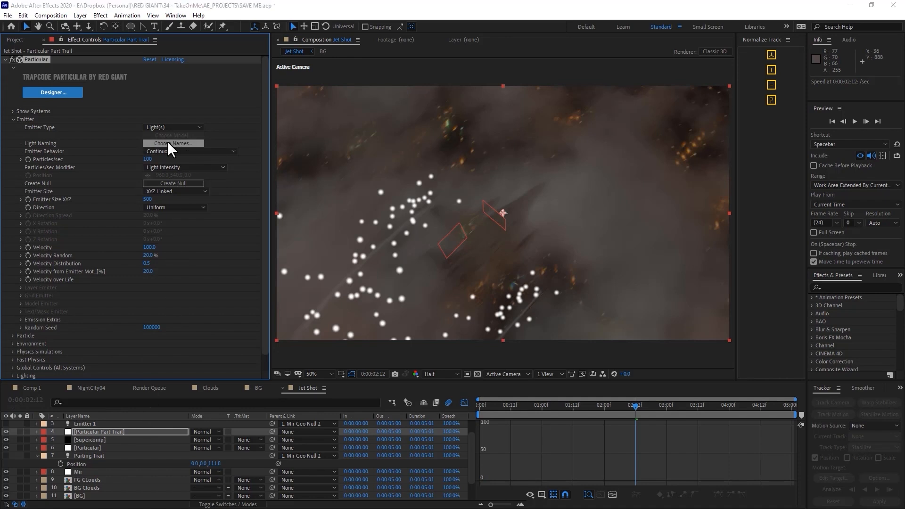
{"action": "left_click_drag", "start_coordinate": [84, 103], "coordinate": [155, 153]}
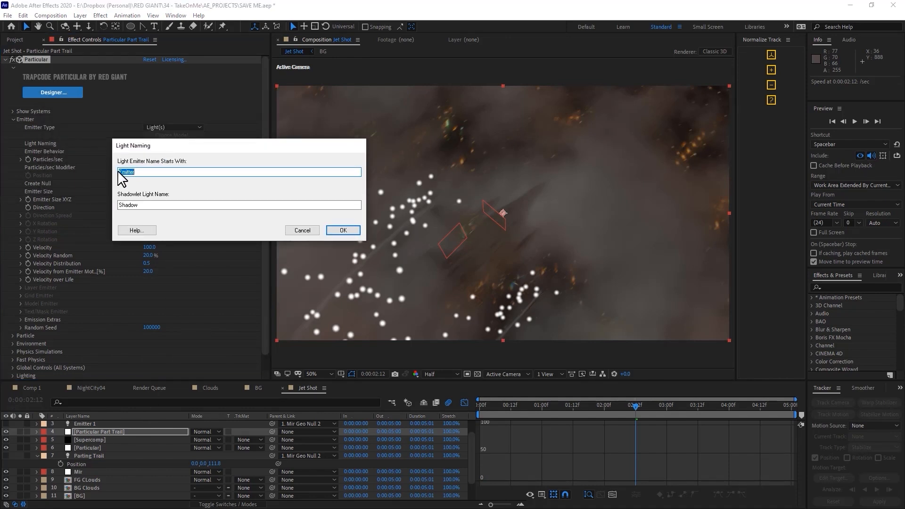
{"action": "left_click_drag", "start_coordinate": [152, 176], "coordinate": [4, 183]}
{"action": "type", "text": "Parting"}
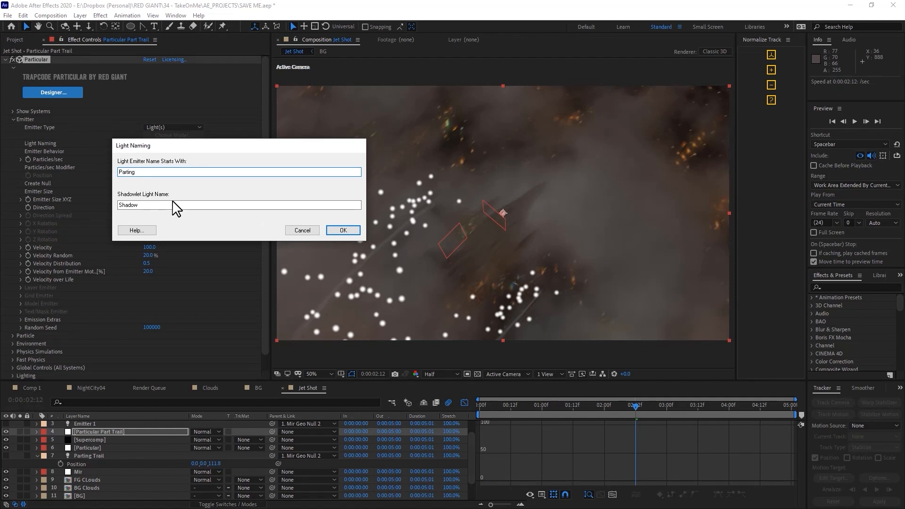
{"action": "left_click", "coordinate": [343, 231]}
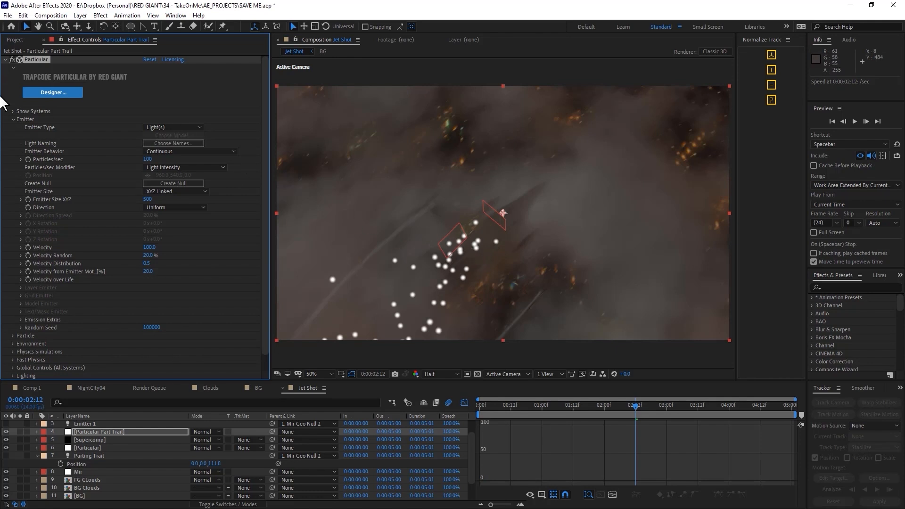
- Raise the Parting trail emitter's Particles/sec to 730 and reduce Emitter Size XYZ to 200
{"action": "left_click", "coordinate": [12, 119]}
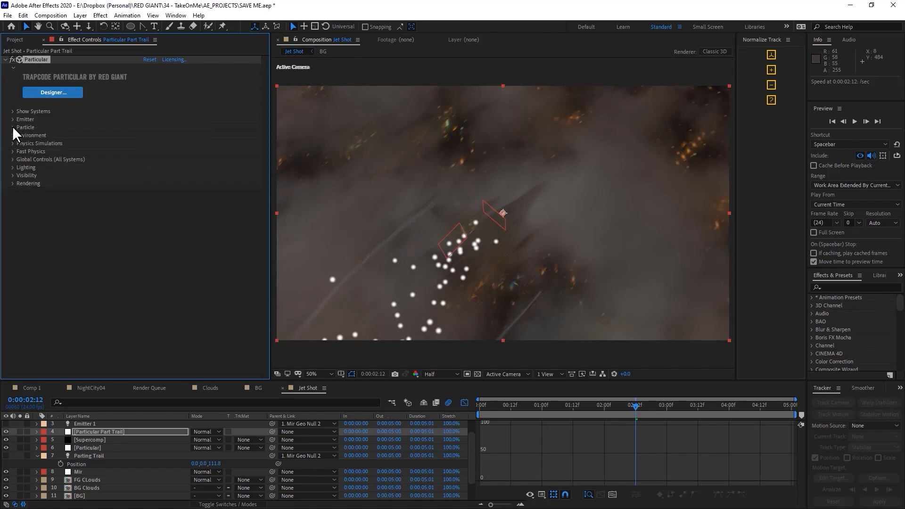
{"action": "left_click", "coordinate": [12, 127]}
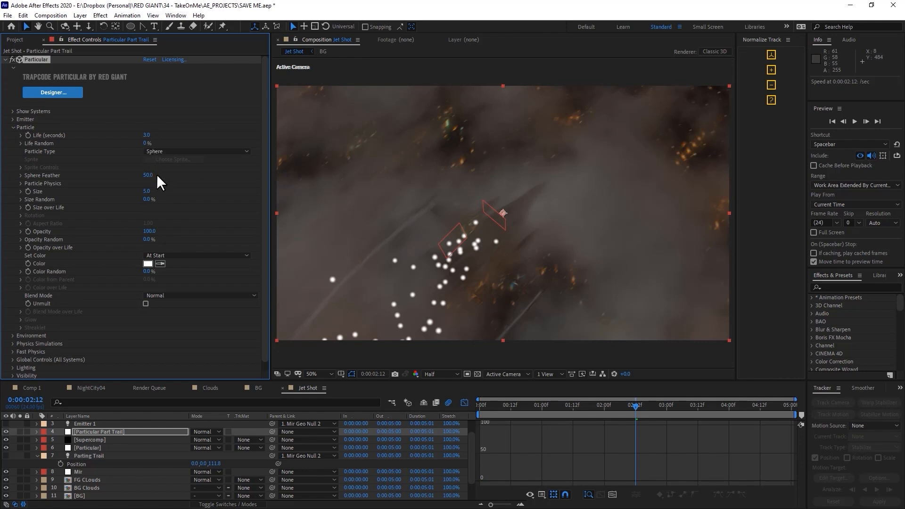
{"action": "left_click", "coordinate": [13, 120]}
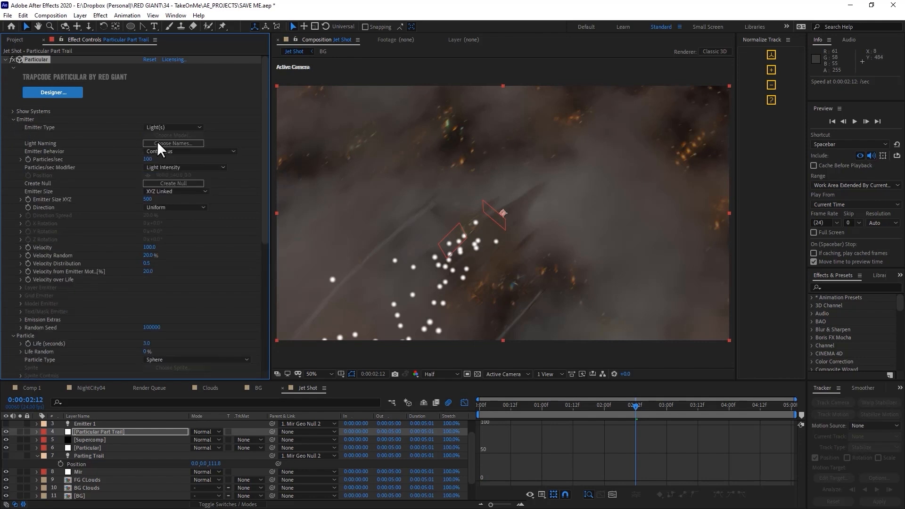
{"action": "left_click_drag", "start_coordinate": [151, 161], "coordinate": [177, 156]}
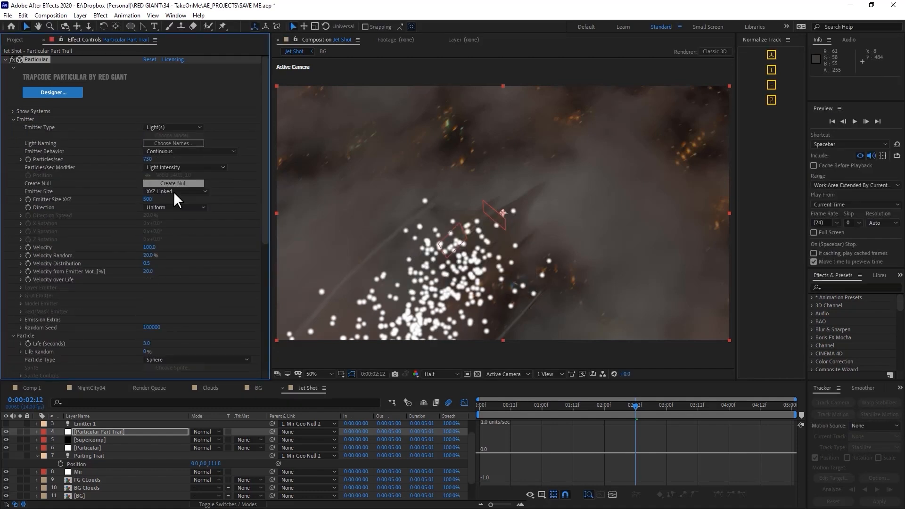
{"action": "left_click_drag", "start_coordinate": [152, 200], "coordinate": [45, 237]}
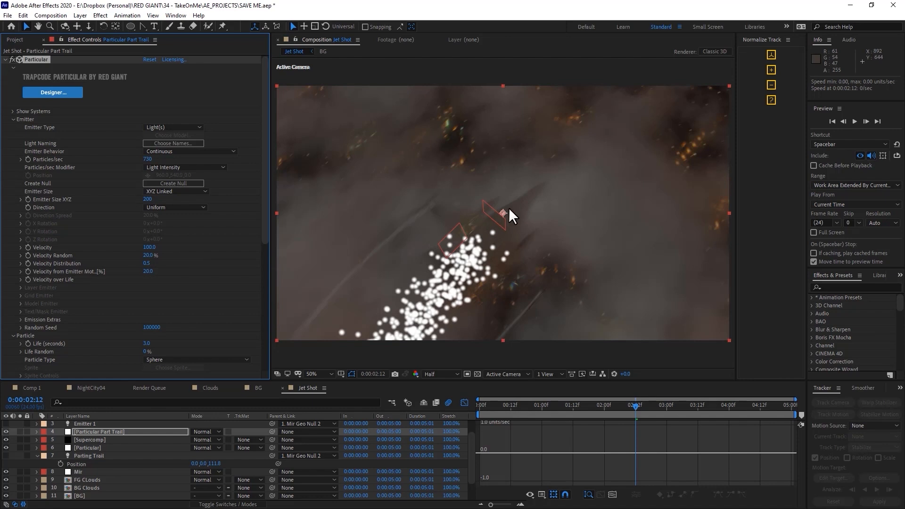
- Set the particle Size to 7, Size Random to 77% and Opacity Random to 75%
{"action": "scroll", "coordinate": [130, 286], "scroll_direction": "down", "scroll_amount": 5}
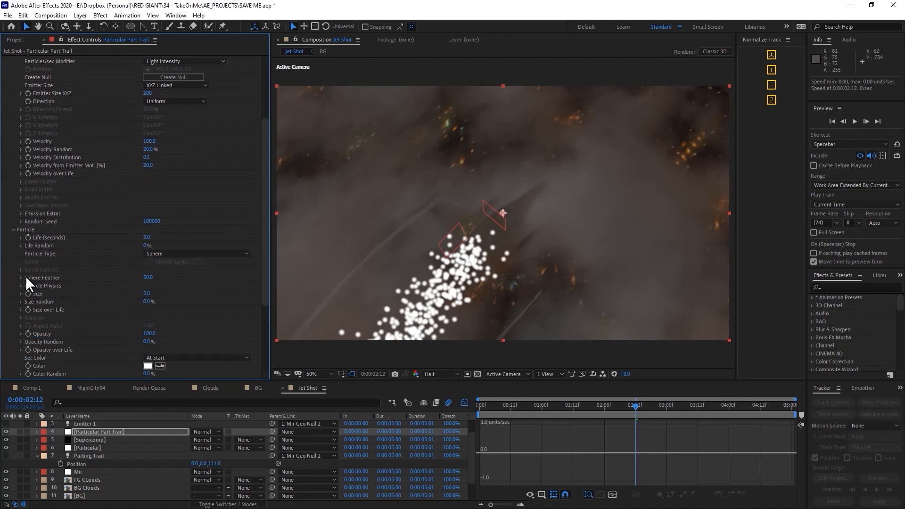
{"action": "mouse_move", "coordinate": [148, 301]}
{"action": "left_mouse_down"}
{"action": "mouse_move", "coordinate": [183, 302]}
{"action": "mouse_move", "coordinate": [147, 293]}
{"action": "left_mouse_up"}
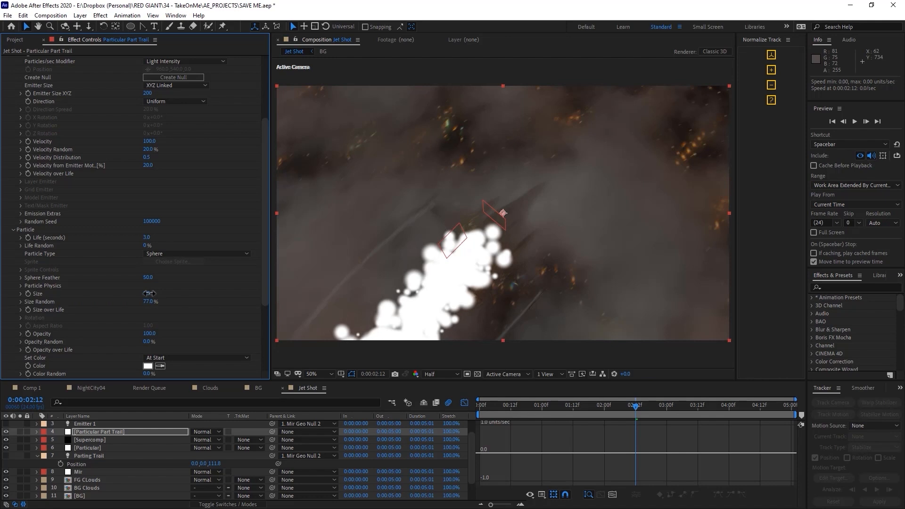
{"action": "scroll", "coordinate": [186, 295], "scroll_direction": "down", "scroll_amount": 3}
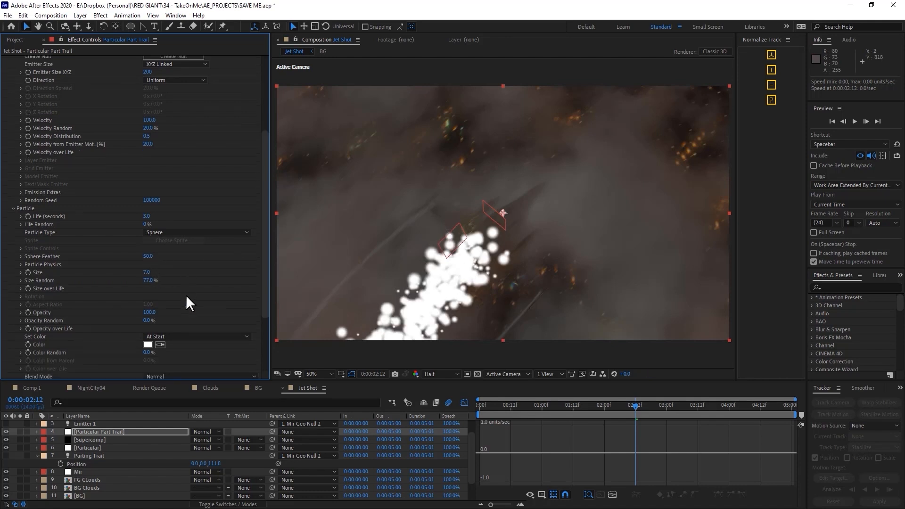
{"action": "left_click_drag", "start_coordinate": [149, 299], "coordinate": [192, 299]}
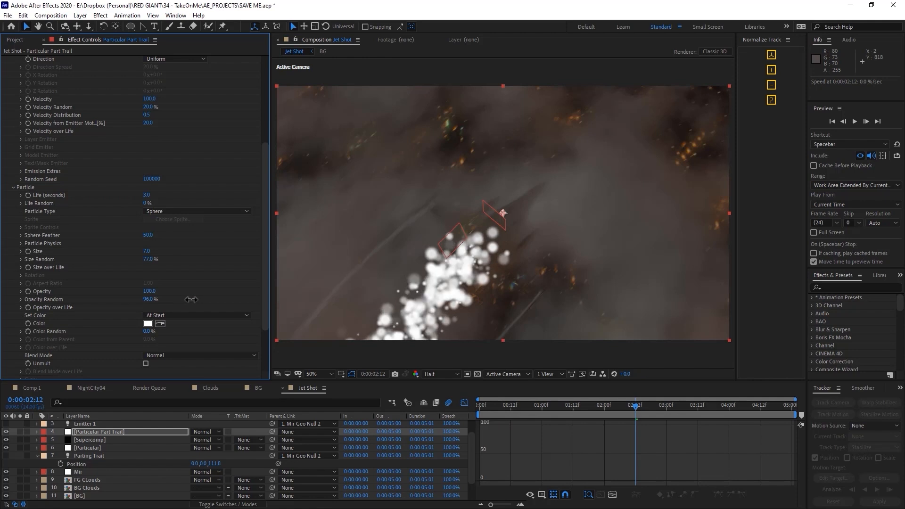
{"action": "left_click_drag", "start_coordinate": [262, 253], "coordinate": [262, 307]}
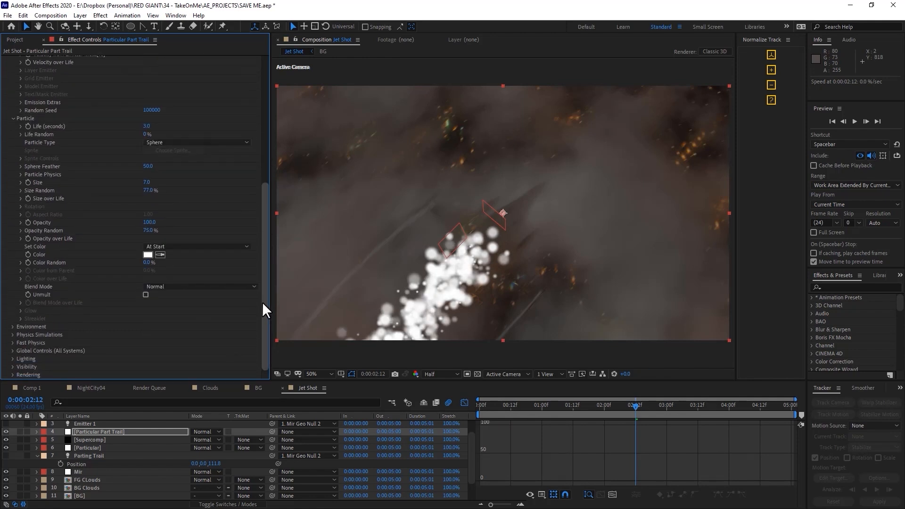
- Enable motion blur for the trail particles in Particular's rendering settings
{"action": "left_click", "coordinate": [13, 374]}
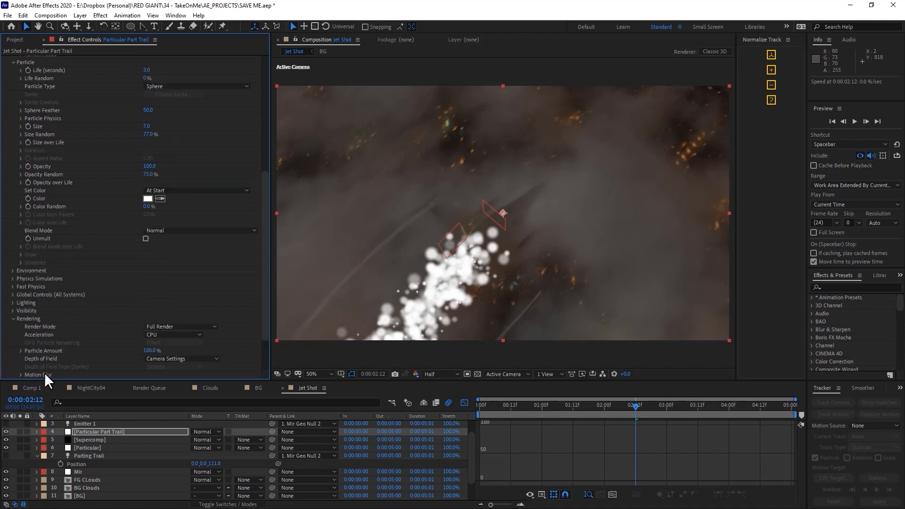
{"action": "left_click", "coordinate": [20, 375]}
{"action": "left_click", "coordinate": [180, 342]}
{"action": "left_click", "coordinate": [173, 375]}
{"action": "left_click", "coordinate": [174, 375]}
{"action": "left_click", "coordinate": [241, 341]}
- Set Drift X to -210 in Particular's Fast Physics settings so the trail particles drift sideways
{"action": "left_click_drag", "start_coordinate": [267, 344], "coordinate": [279, 221]}
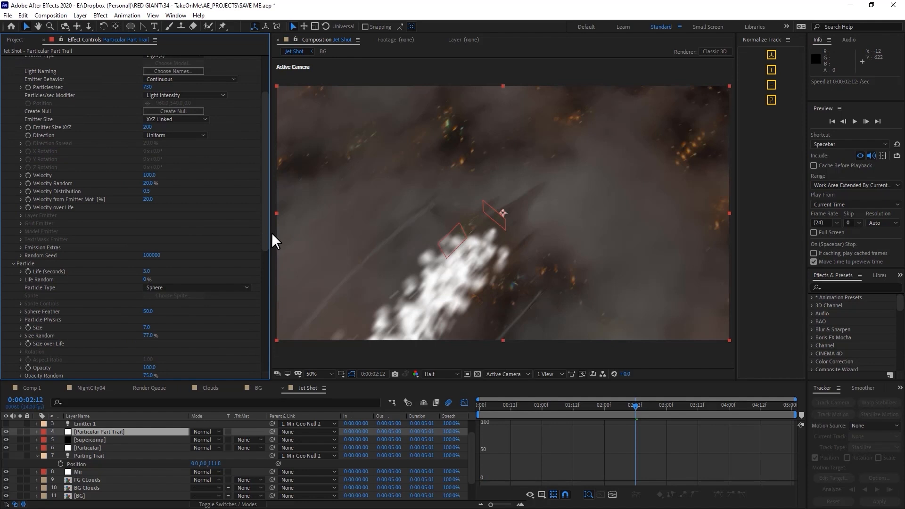
{"action": "left_click_drag", "start_coordinate": [267, 243], "coordinate": [267, 340]}
{"action": "left_click", "coordinate": [13, 292]}
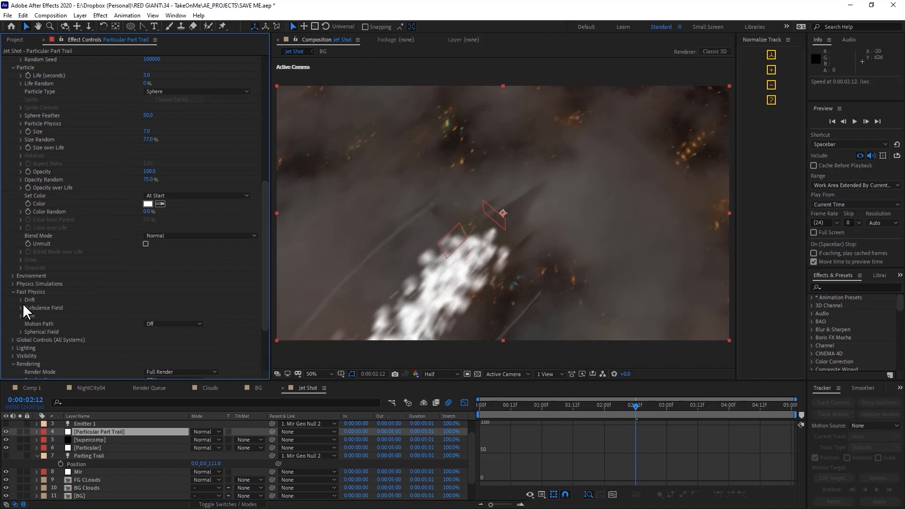
{"action": "left_click", "coordinate": [21, 300]}
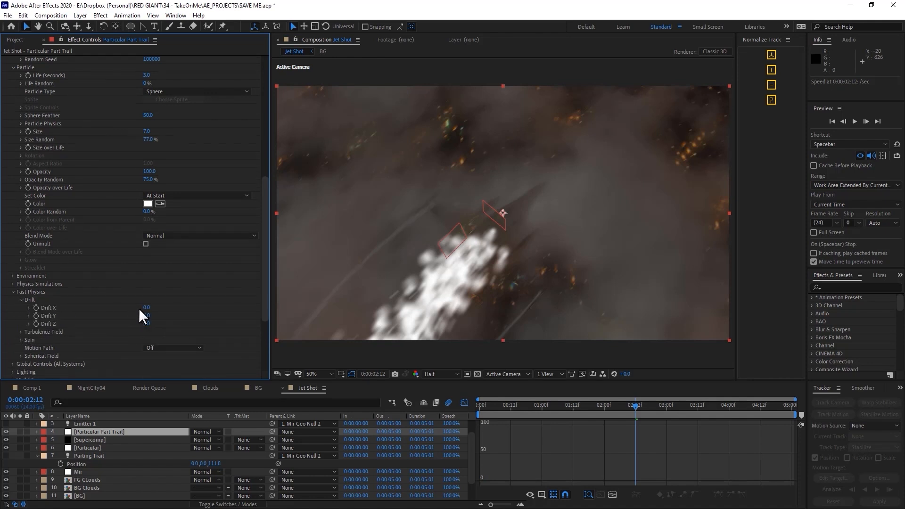
{"action": "left_click_drag", "start_coordinate": [147, 307], "coordinate": [56, 317]}
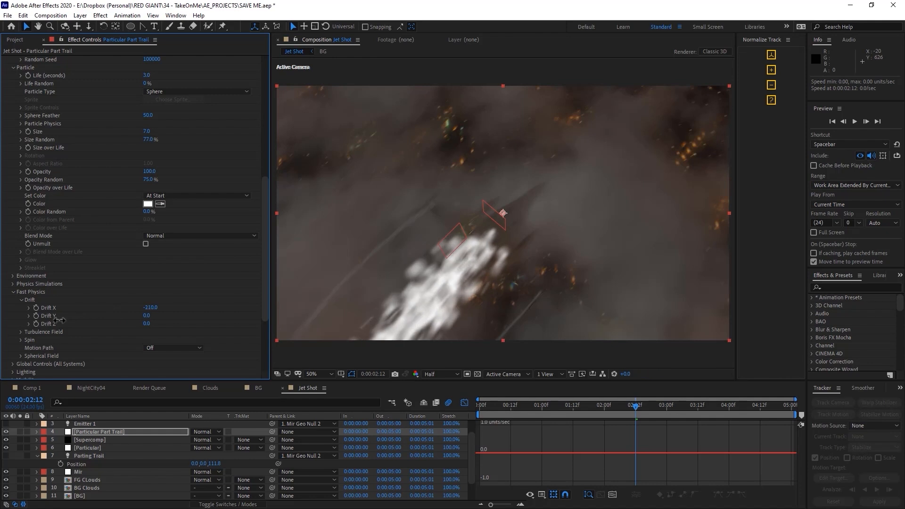
- Apply the linear falling preset to Size over Life and shorten particle Life to 0.7 seconds
{"action": "left_click_drag", "start_coordinate": [267, 197], "coordinate": [271, 152]}
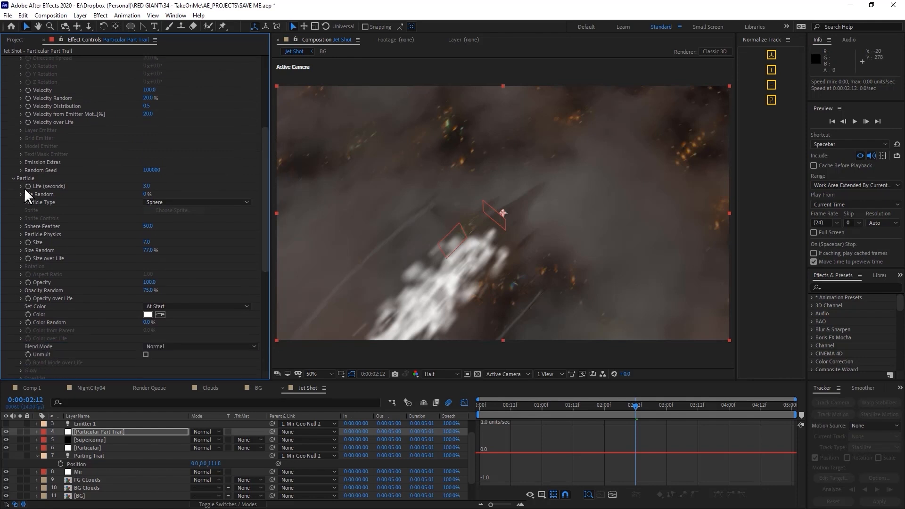
{"action": "left_click", "coordinate": [21, 258]}
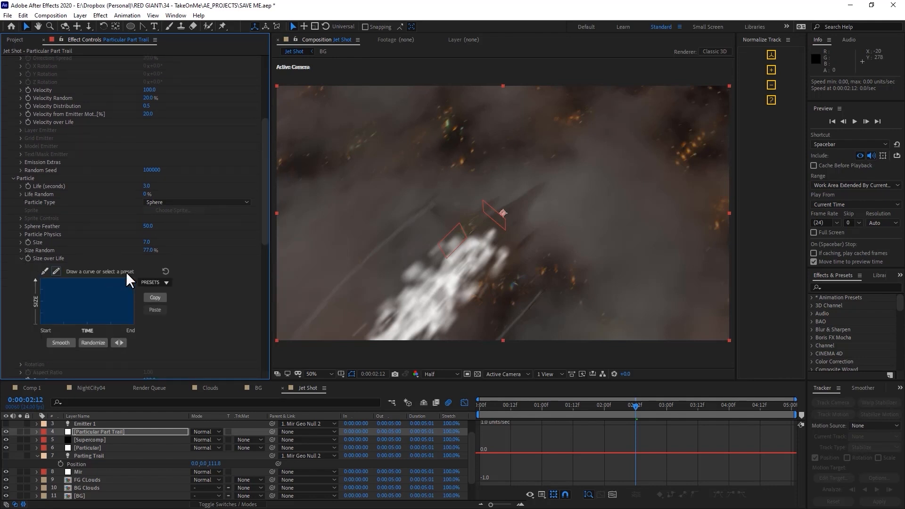
{"action": "left_click", "coordinate": [160, 282]}
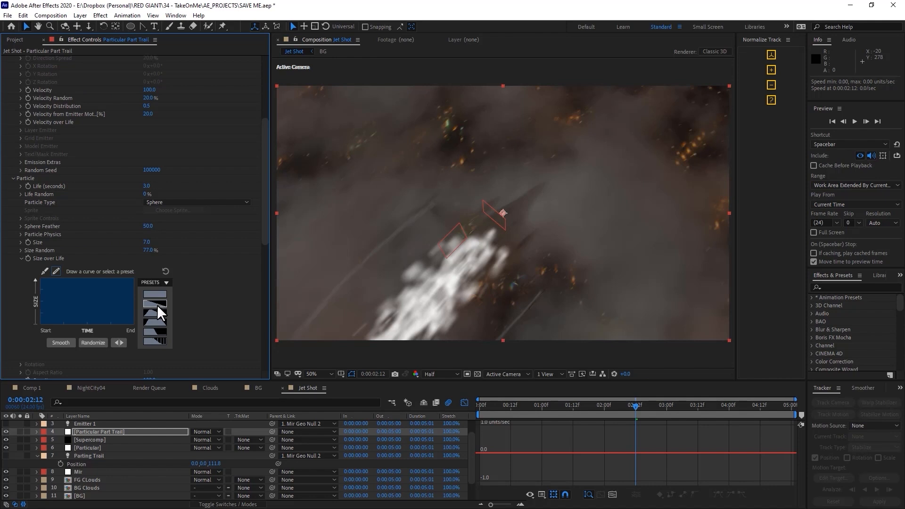
{"action": "left_click", "coordinate": [156, 303]}
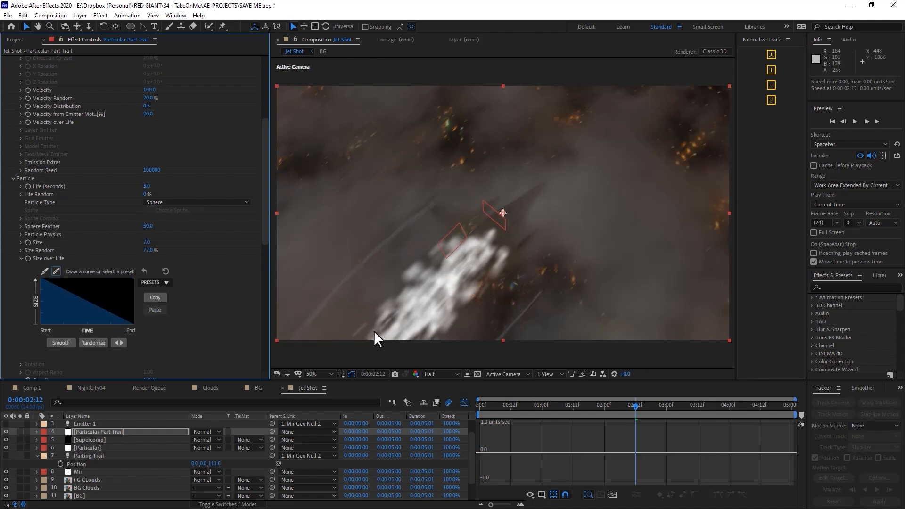
{"action": "left_click_drag", "start_coordinate": [146, 188], "coordinate": [144, 195]}
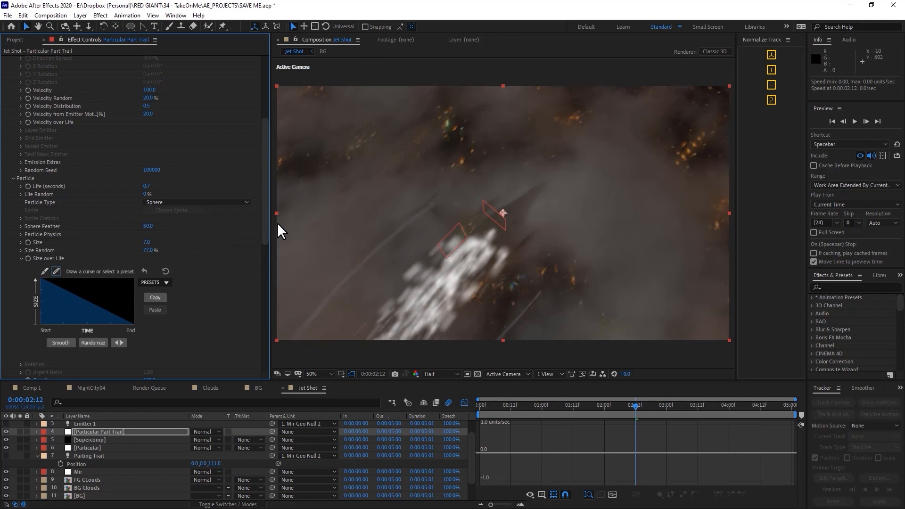
- Apply the triangular rise-and-fall preset to the trail particles' Opacity over Life curve
{"action": "scroll", "coordinate": [263, 240], "scroll_direction": "down", "scroll_amount": 3}
{"action": "scroll", "coordinate": [263, 254], "scroll_direction": "down", "scroll_amount": 8}
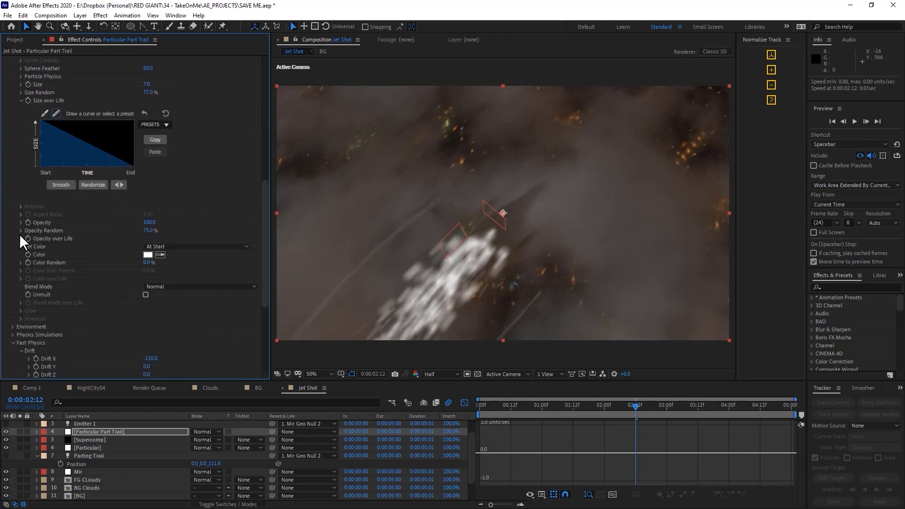
{"action": "left_click", "coordinate": [20, 236]}
{"action": "left_click", "coordinate": [152, 263]}
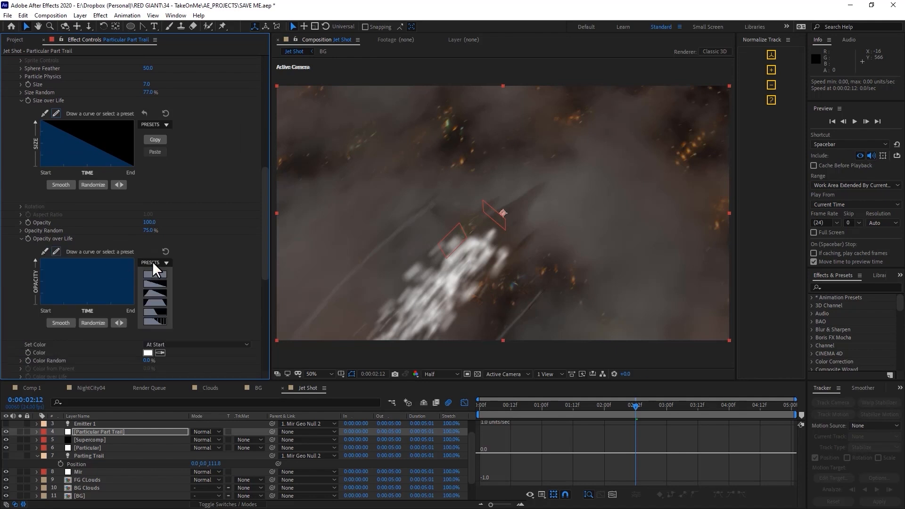
{"action": "left_click", "coordinate": [155, 292]}
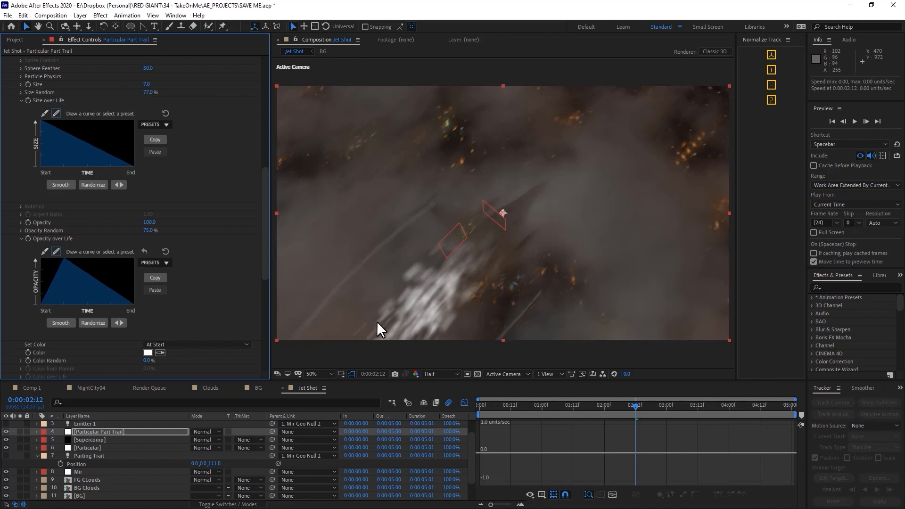
- Preview the trail, increase the particle Size to 13 and check the result at 0:00:04:10
{"action": "left_click", "coordinate": [854, 122]}
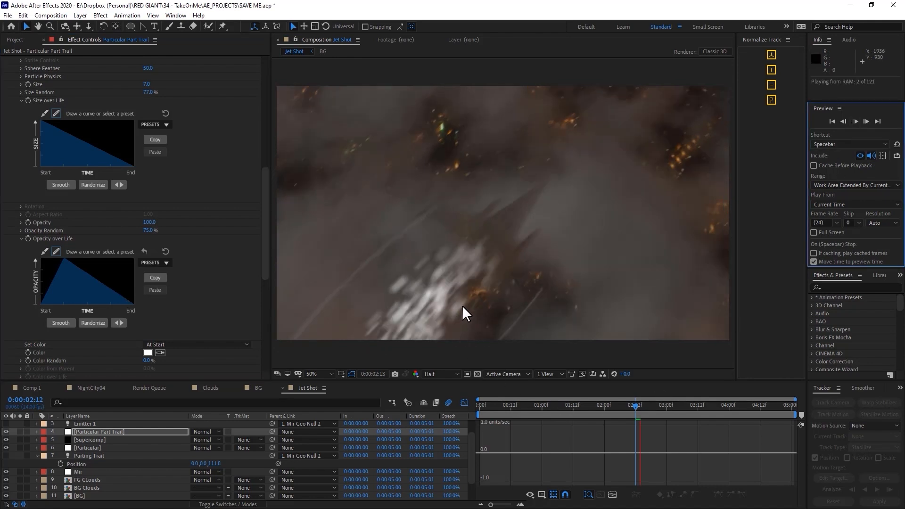
{"action": "left_click", "coordinate": [684, 415]}
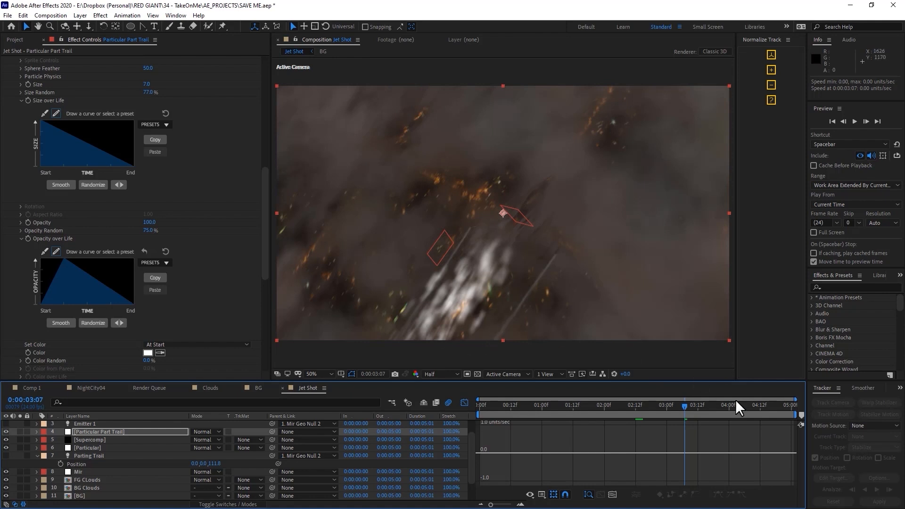
{"action": "scroll", "coordinate": [167, 165], "scroll_direction": "up", "scroll_amount": 5}
{"action": "left_click_drag", "start_coordinate": [150, 189], "coordinate": [155, 189]}
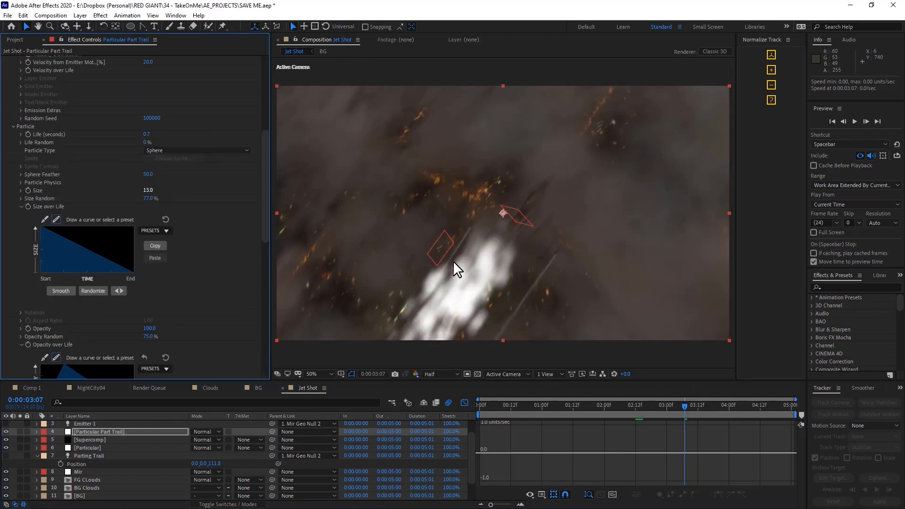
{"action": "left_click", "coordinate": [715, 405]}
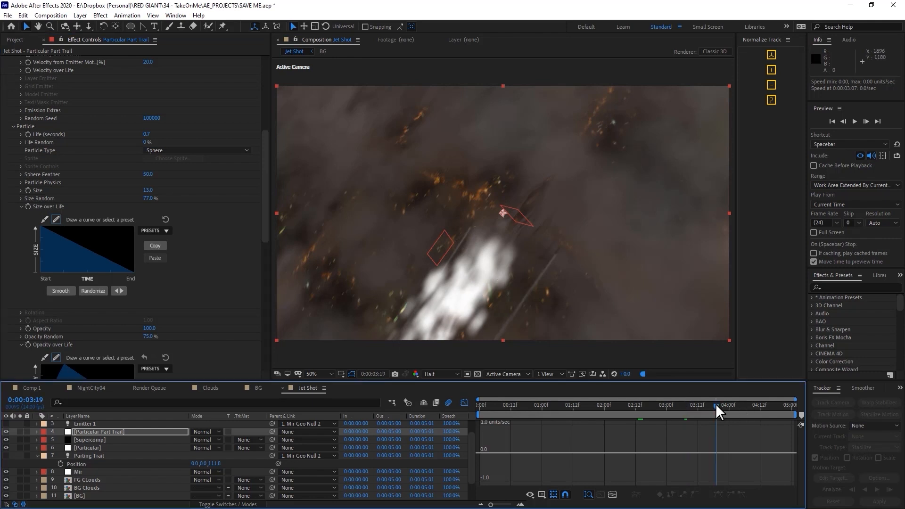
{"action": "left_click", "coordinate": [754, 408]}
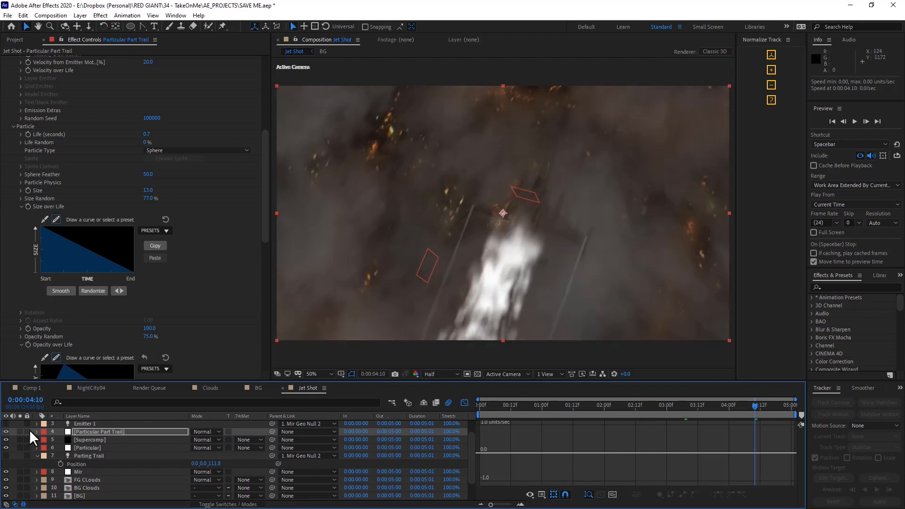
- Hide the Particular Part Trail layer and use it as the matte source in a duplicated Set Matte effect on FG Clouds
{"action": "left_click", "coordinate": [86, 432]}
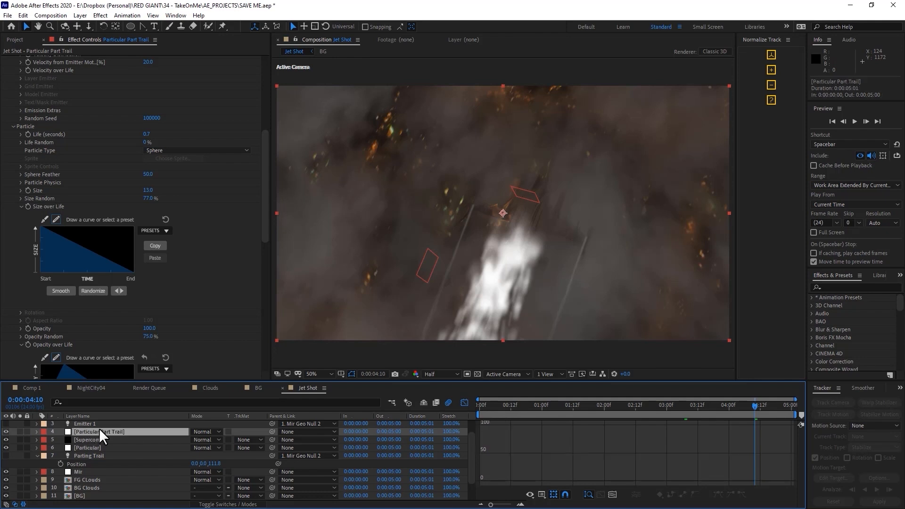
{"action": "left_click", "coordinate": [6, 432]}
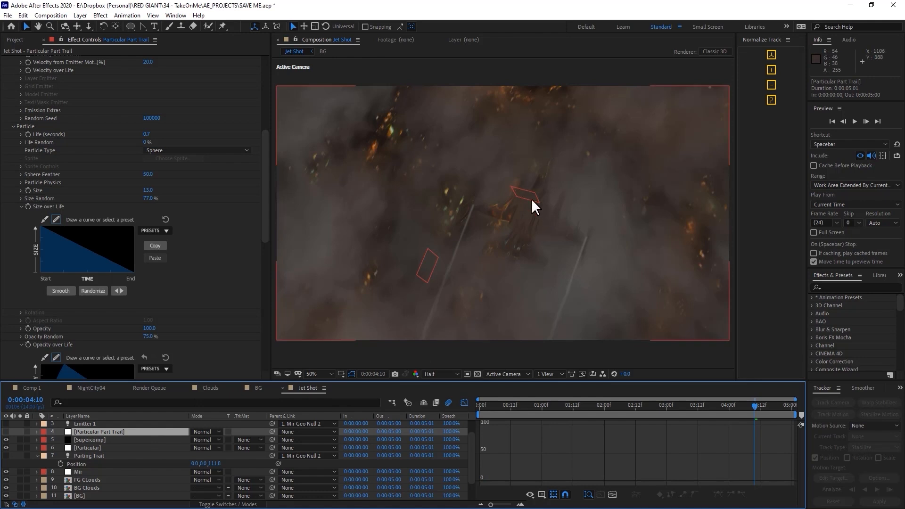
{"action": "left_click", "coordinate": [83, 481]}
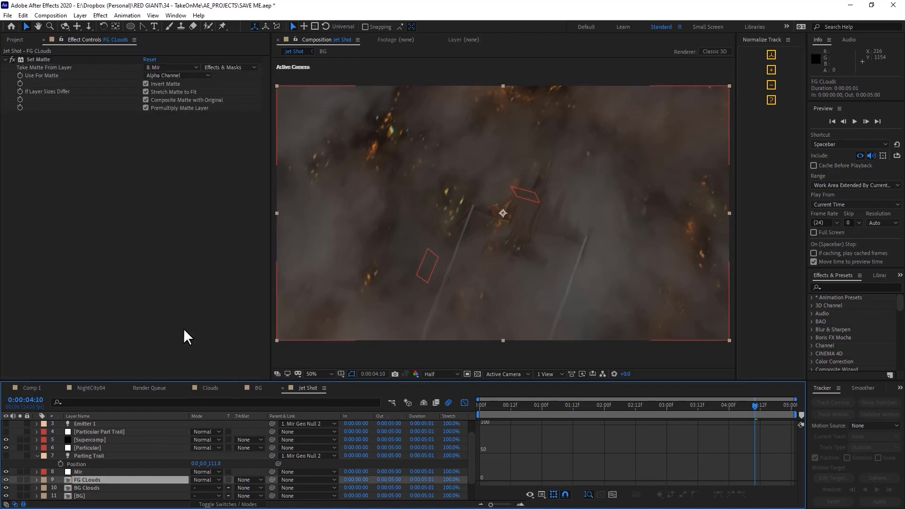
{"action": "left_click", "coordinate": [86, 157]}
{"action": "left_click", "coordinate": [40, 60]}
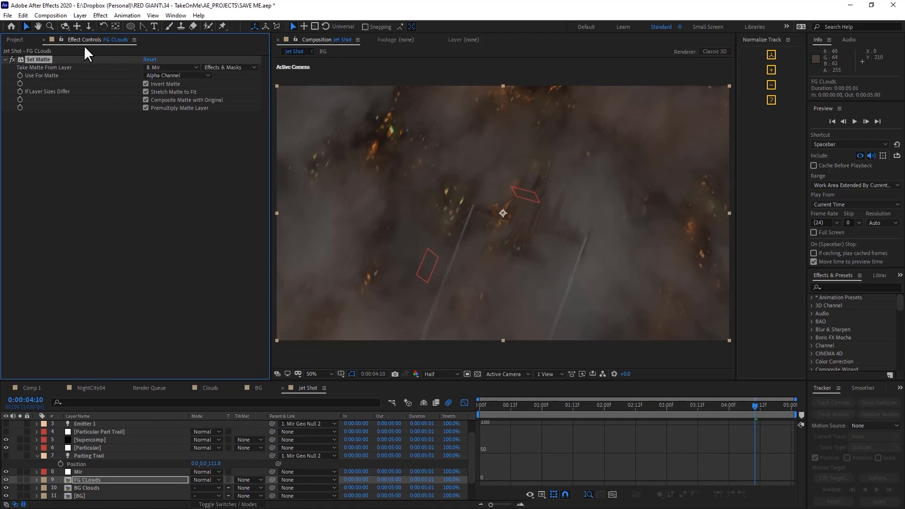
{"action": "key", "text": "ctrl+d"}
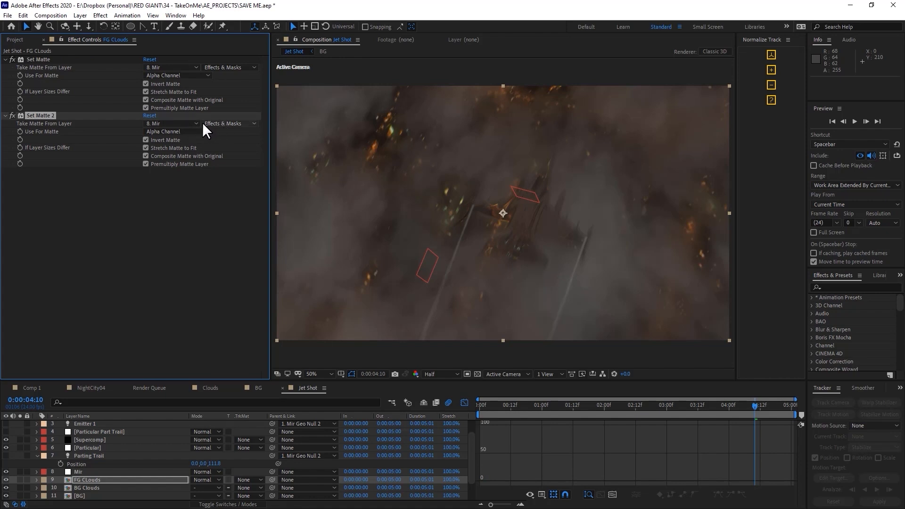
{"action": "left_click", "coordinate": [188, 123]}
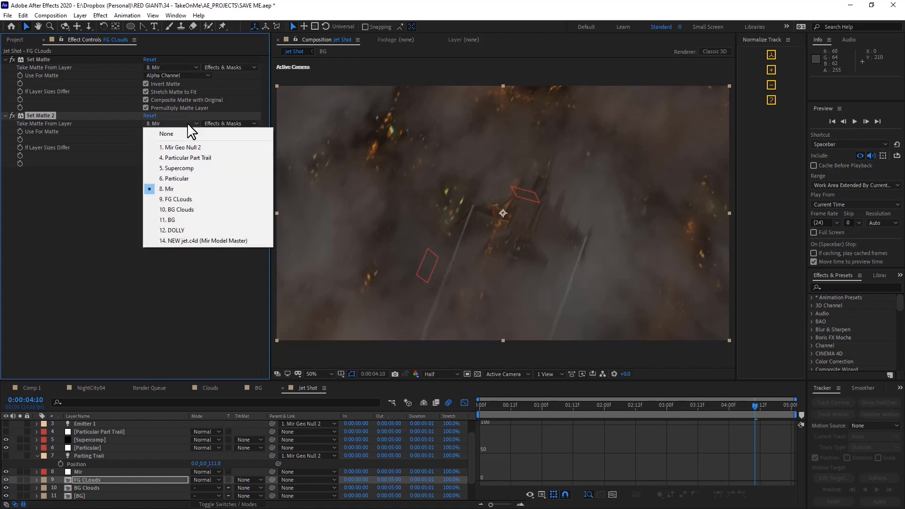
{"action": "left_click", "coordinate": [194, 157]}
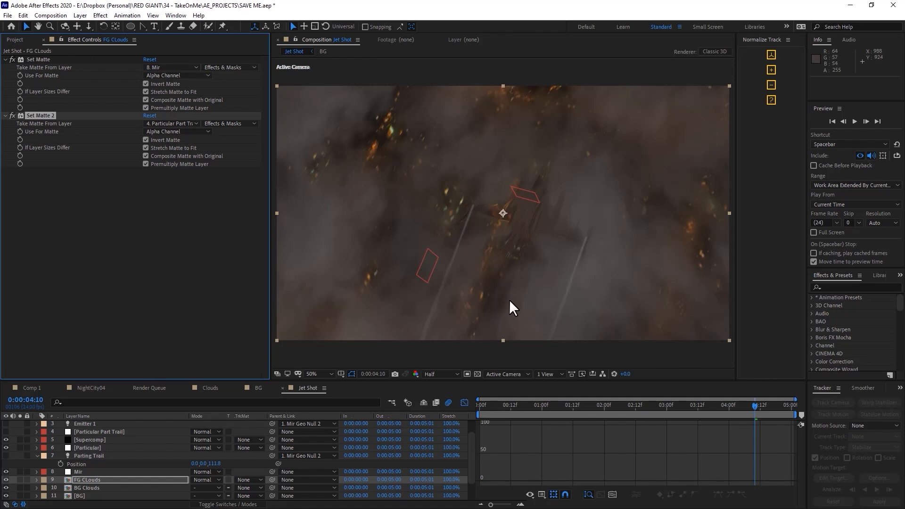
- Move the Parting Trail light along Z by setting its Position to 0.0, 0.0, 64.8
{"action": "left_click", "coordinate": [99, 431]}
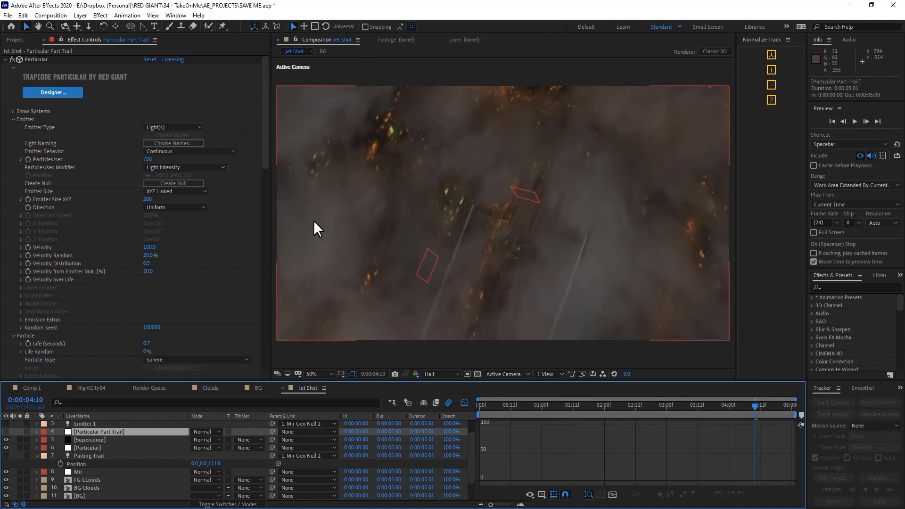
{"action": "left_click", "coordinate": [93, 456]}
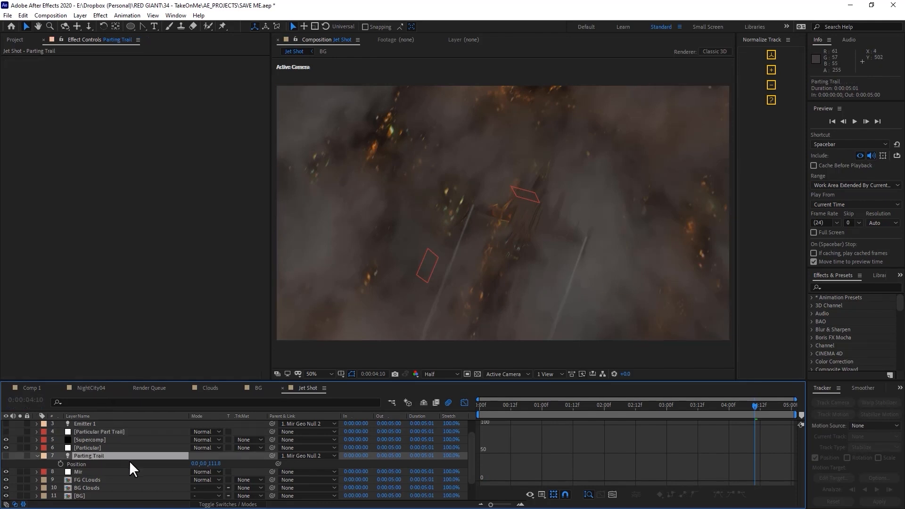
{"action": "left_click_drag", "start_coordinate": [214, 463], "coordinate": [201, 472]}
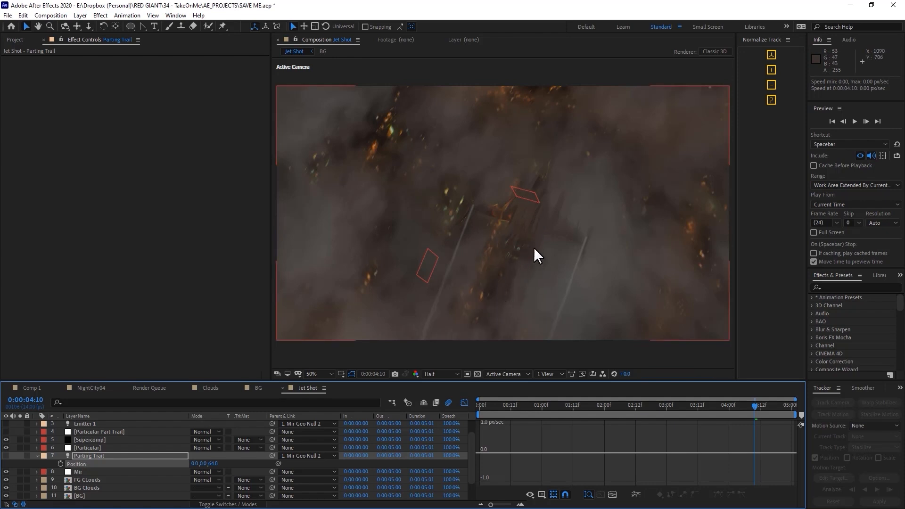
- Enlarge the composition viewer and preview the whole Jet Shot from 0:00:00:00 to check the parting clouds
{"action": "left_click_drag", "start_coordinate": [504, 406], "coordinate": [471, 408]}
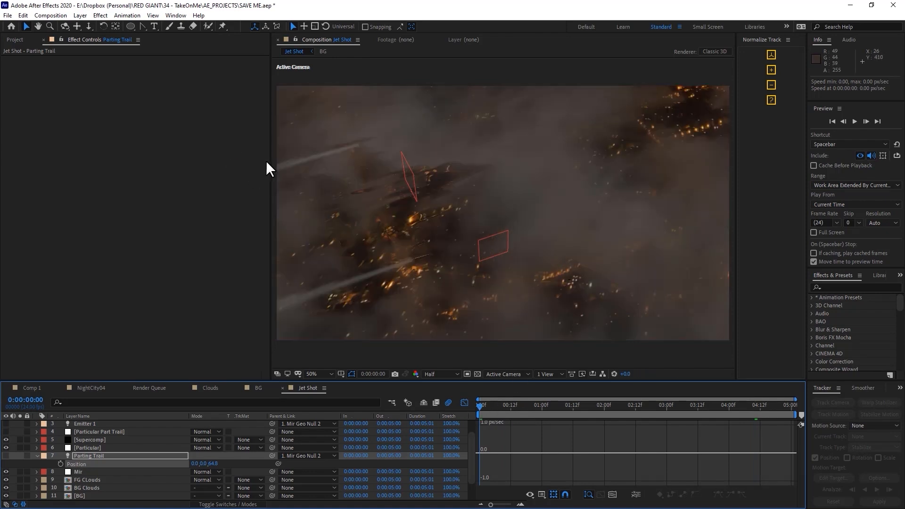
{"action": "left_click_drag", "start_coordinate": [270, 164], "coordinate": [216, 165]}
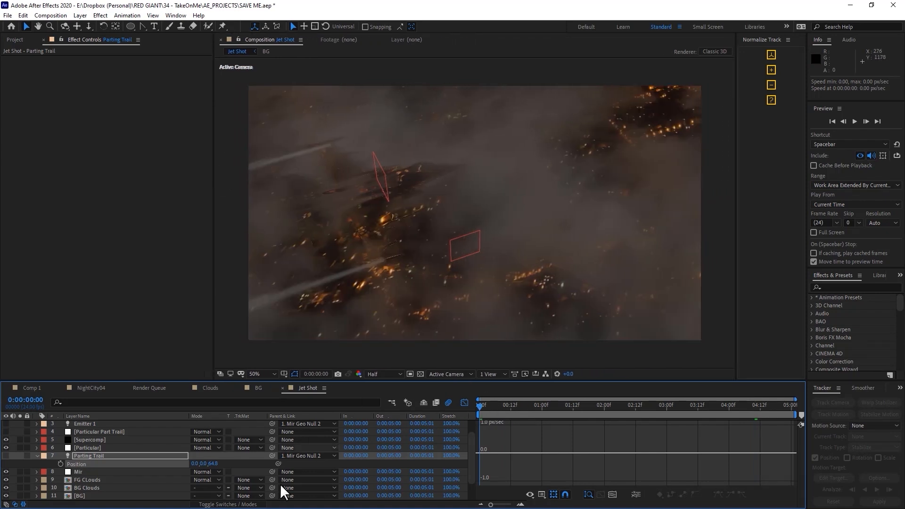
{"action": "left_click", "coordinate": [854, 121]}
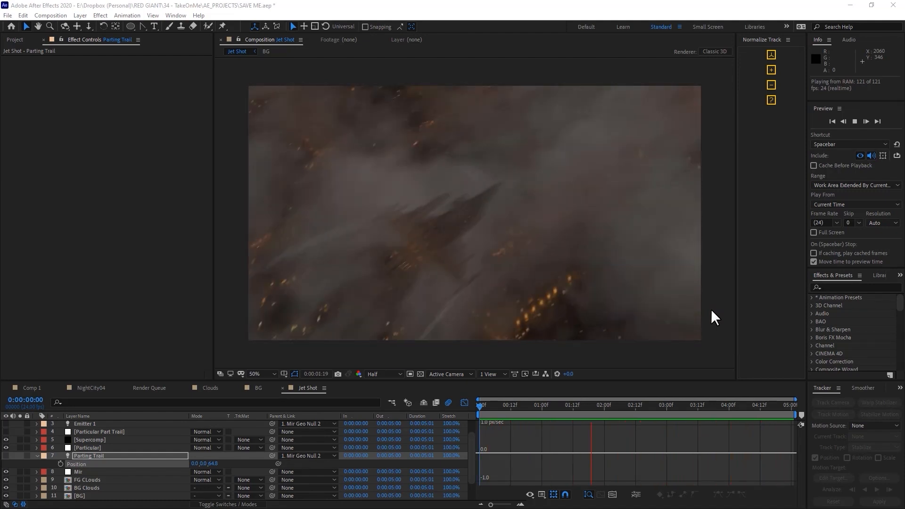
- At 0:00:02:12, add an adjustment layer and place it directly above the Particular Part Trail layer
{"action": "left_click_drag", "start_coordinate": [580, 404], "coordinate": [635, 410]}
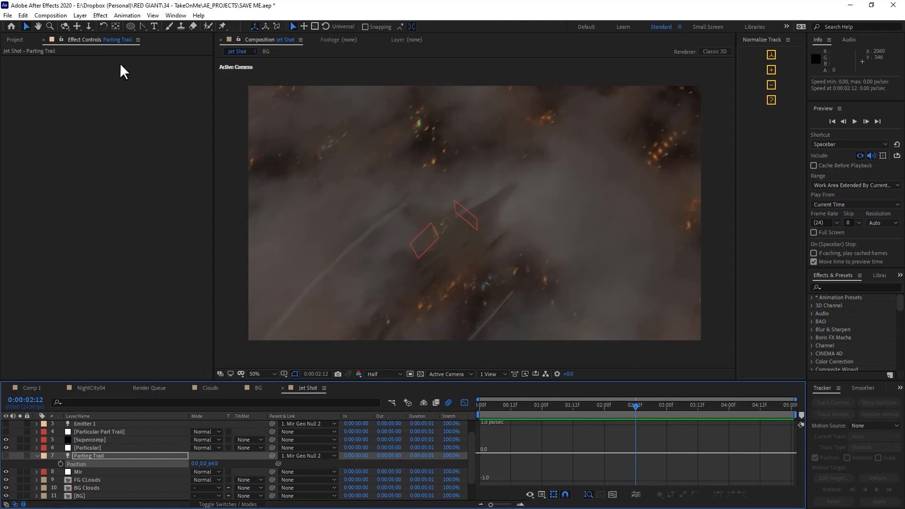
{"action": "left_click", "coordinate": [80, 15]}
{"action": "mouse_move", "coordinate": [97, 27]}
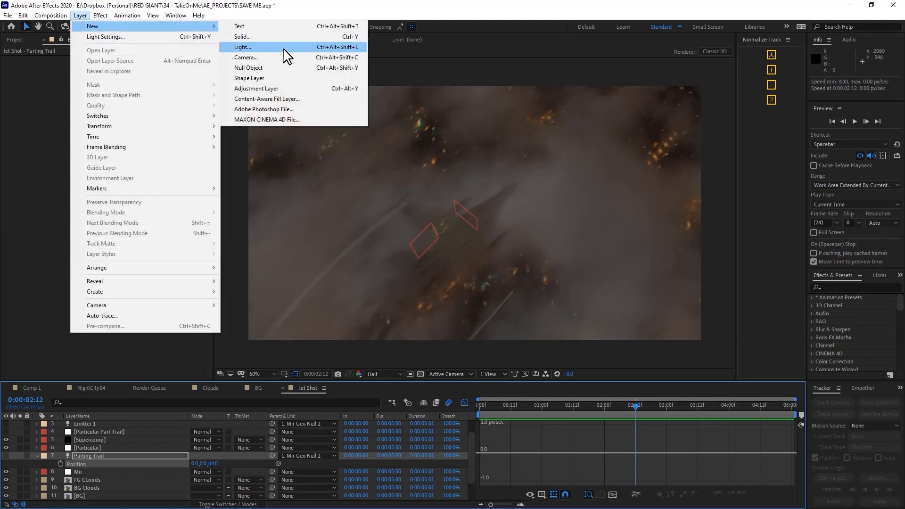
{"action": "left_click", "coordinate": [315, 90]}
{"action": "left_click_drag", "start_coordinate": [98, 455], "coordinate": [115, 425]}
- Apply the Magic Bullet Looks effect to the new adjustment layer and open its look editor
{"action": "right_click", "coordinate": [127, 330]}
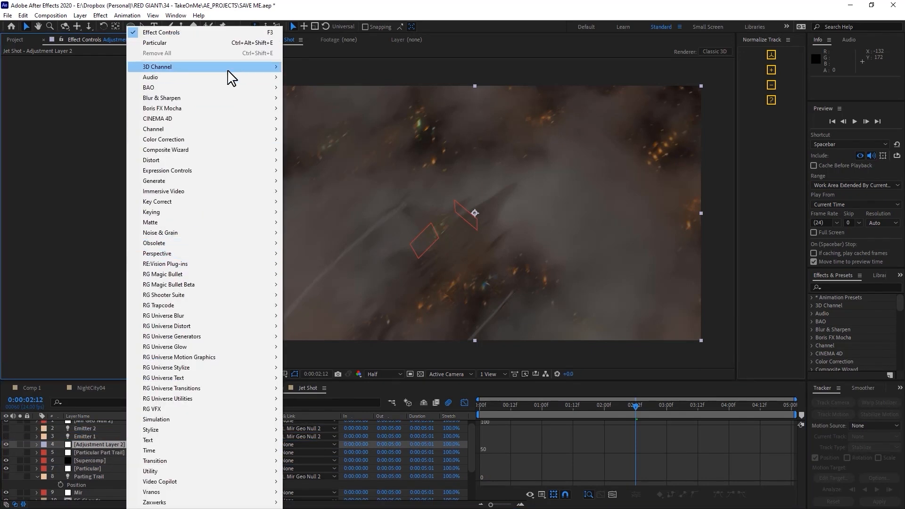
{"action": "mouse_move", "coordinate": [244, 275]}
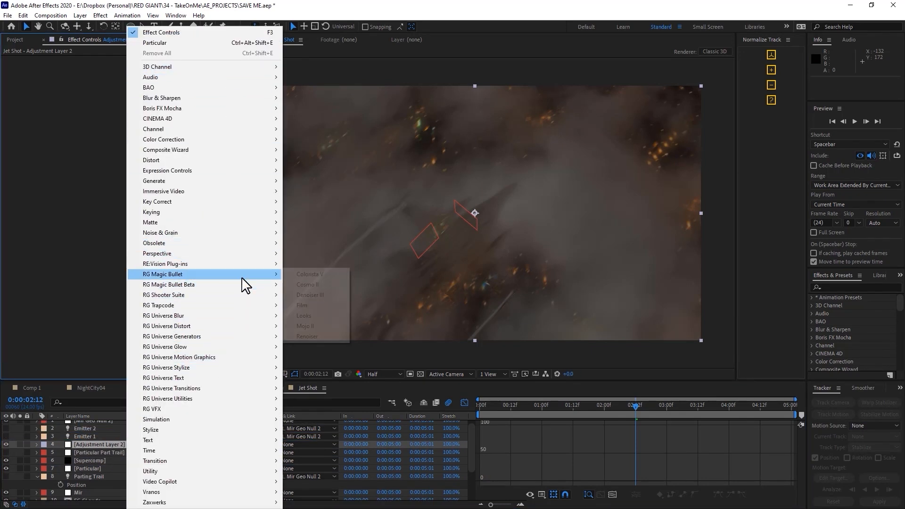
{"action": "left_click", "coordinate": [305, 315]}
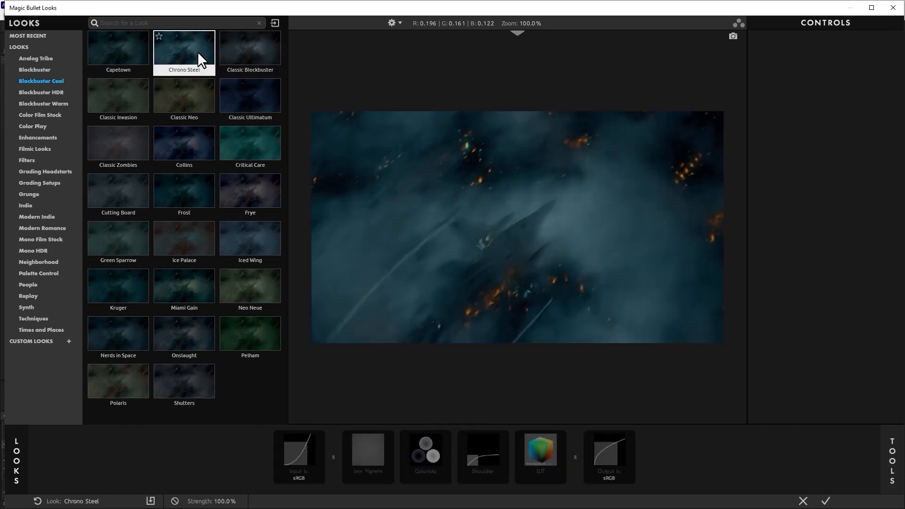
- Try several Blockbuster Cool looks on the shot, including Chrono Steel and Neo Neue
{"action": "left_click", "coordinate": [197, 52]}
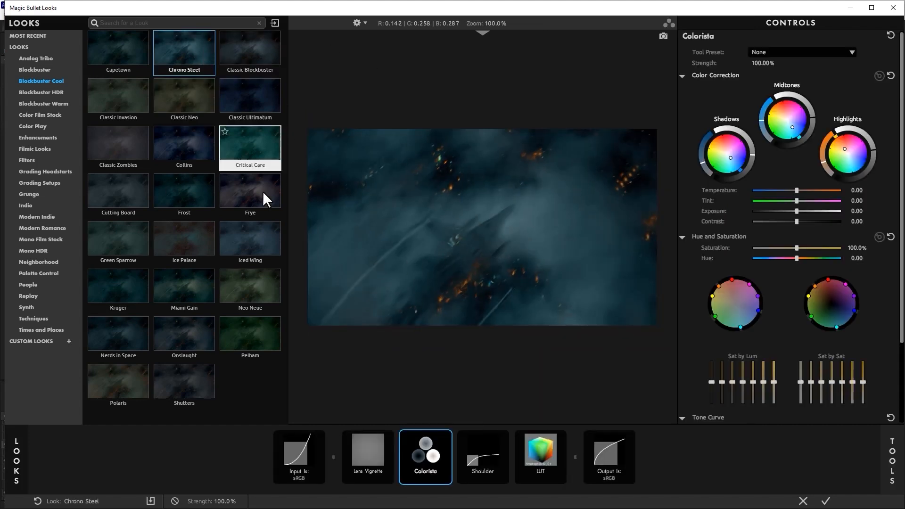
{"action": "left_click", "coordinate": [250, 231]}
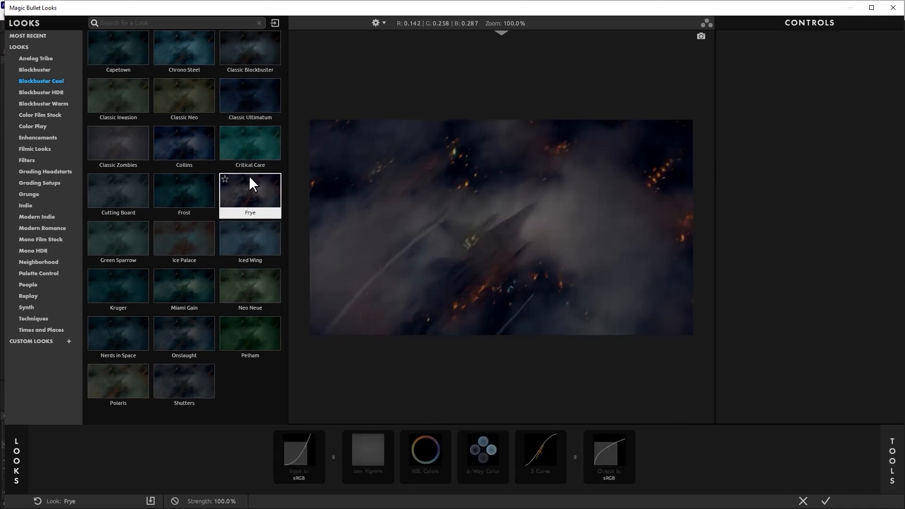
{"action": "left_click", "coordinate": [255, 113]}
{"action": "left_click", "coordinate": [256, 209]}
{"action": "left_click", "coordinate": [250, 284]}
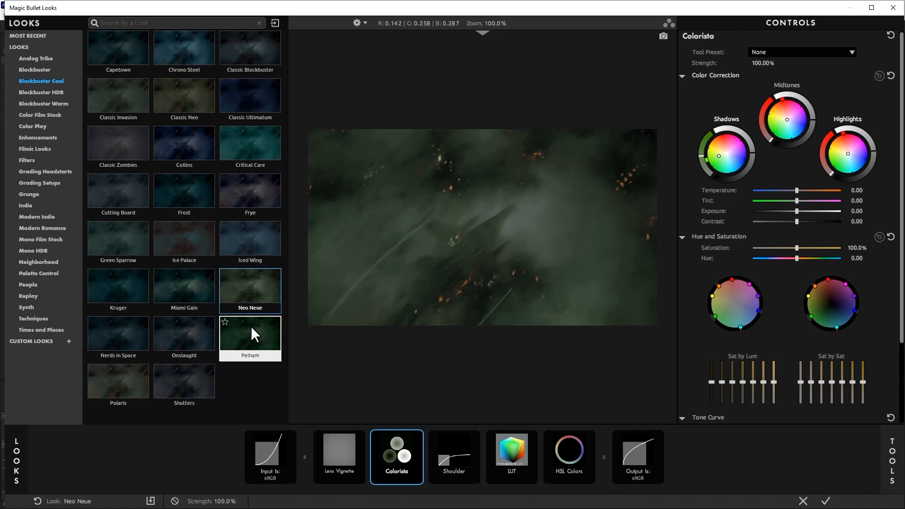
- Browse the Modern Indie, Mono HDR and Analog Tribe categories, and apply the Chrono Steel look from Blockbuster Cool
{"action": "left_click", "coordinate": [29, 207]}
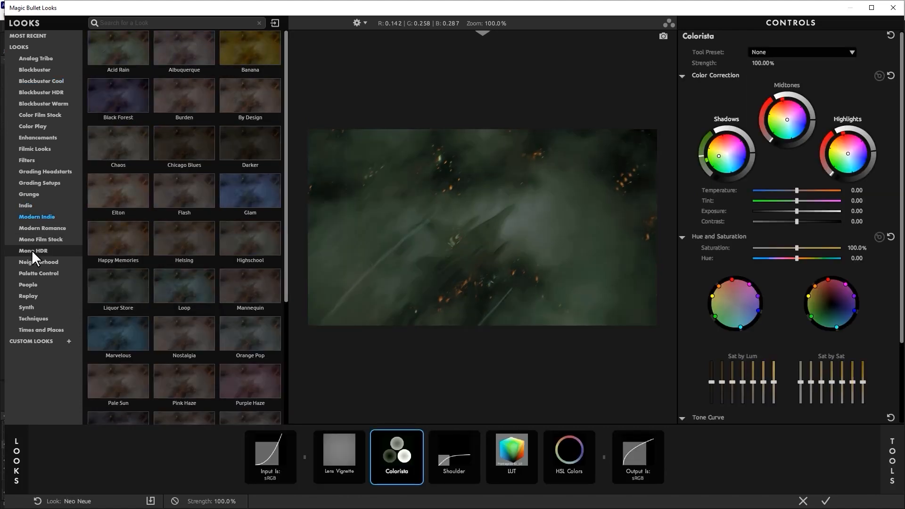
{"action": "left_click", "coordinate": [32, 250]}
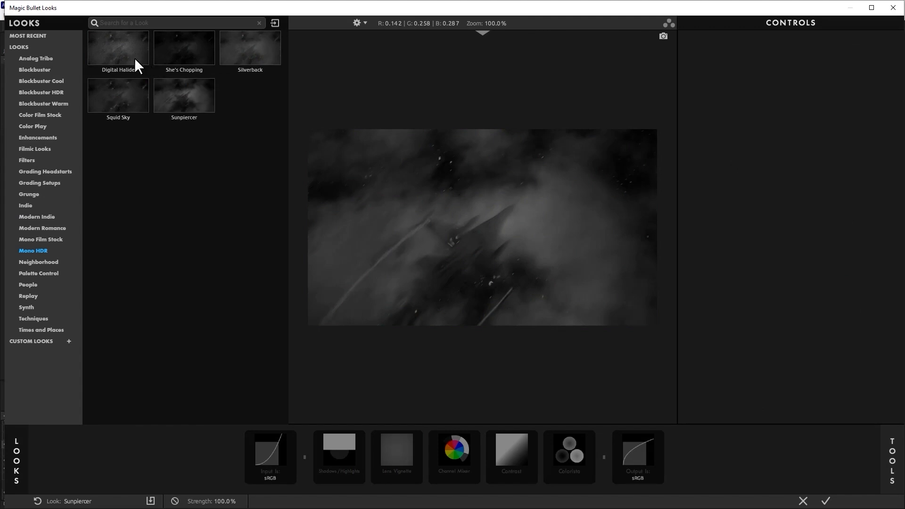
{"action": "left_click", "coordinate": [36, 58]}
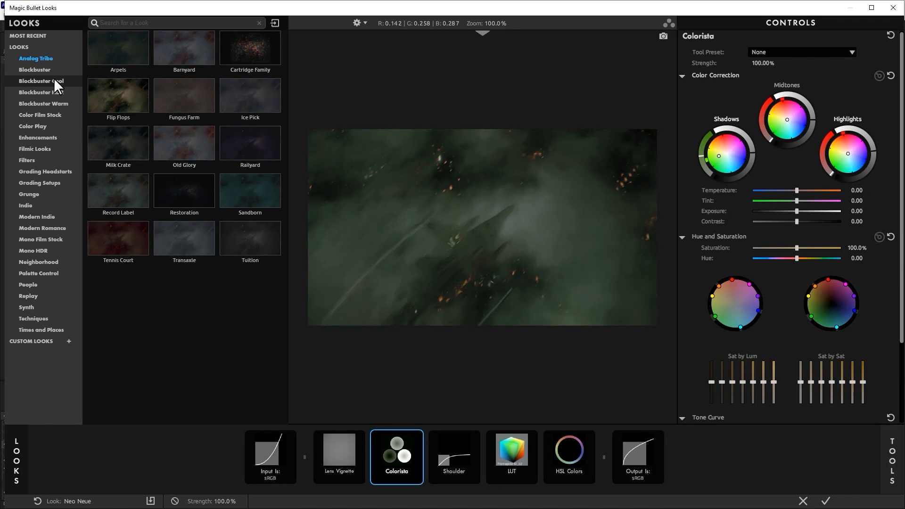
{"action": "left_click", "coordinate": [54, 79]}
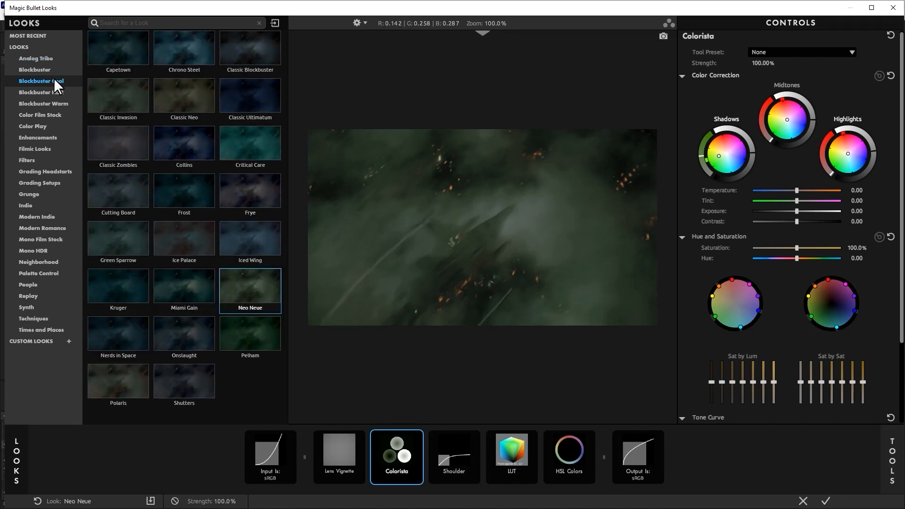
{"action": "left_click", "coordinate": [184, 46]}
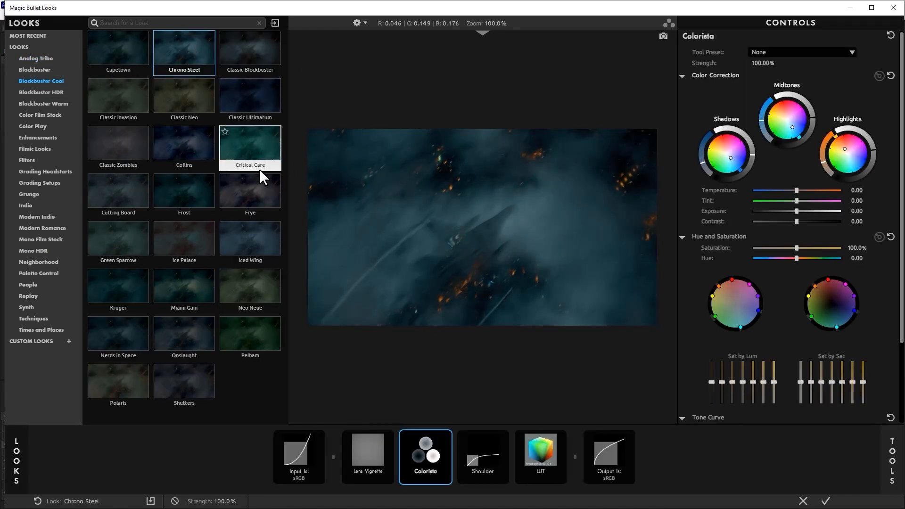